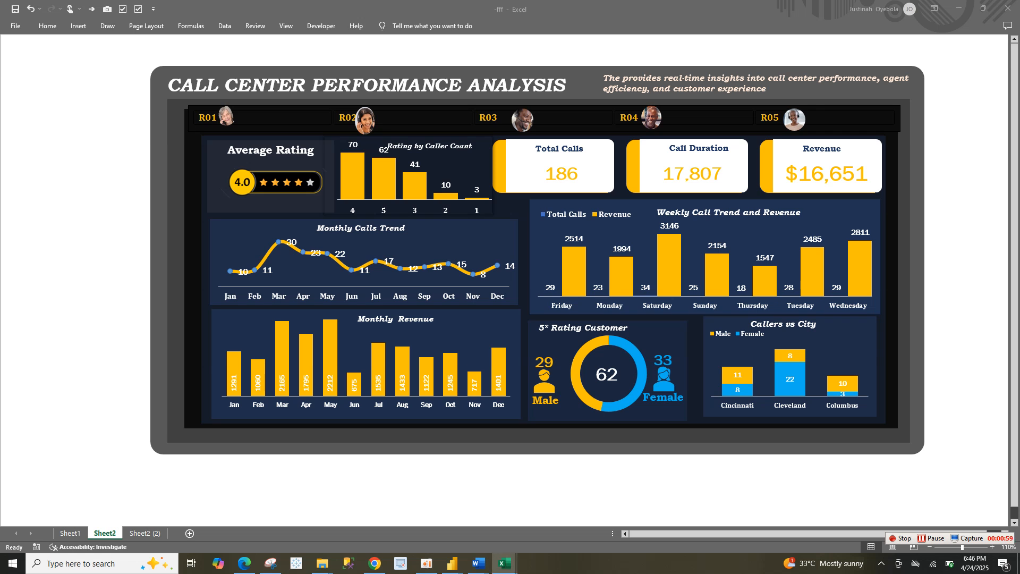
# Examine the finished call center dashboard and the empty background layout on Sheet2 (2)
pyautogui.click(537, 448)
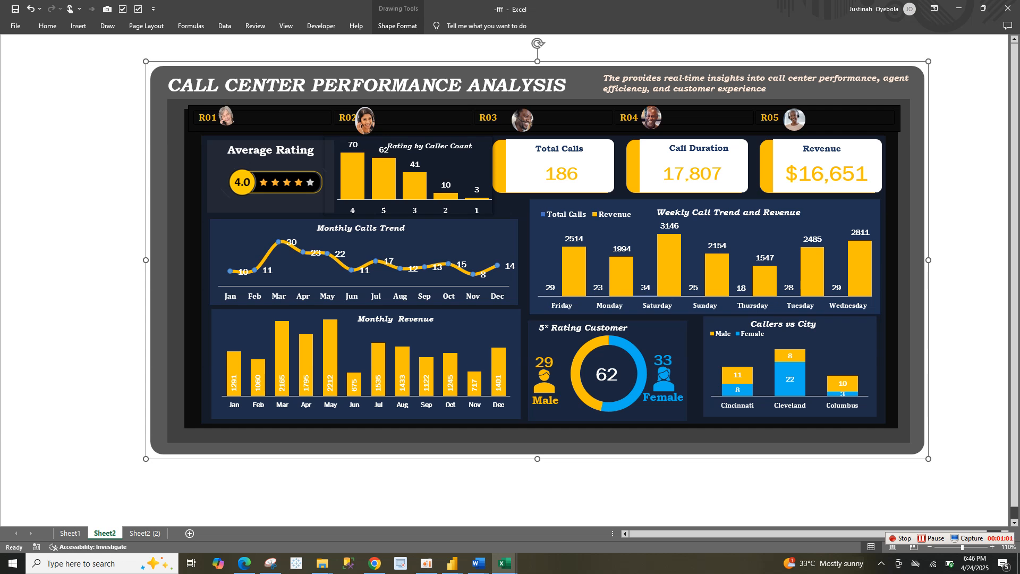
pyautogui.click(145, 533)
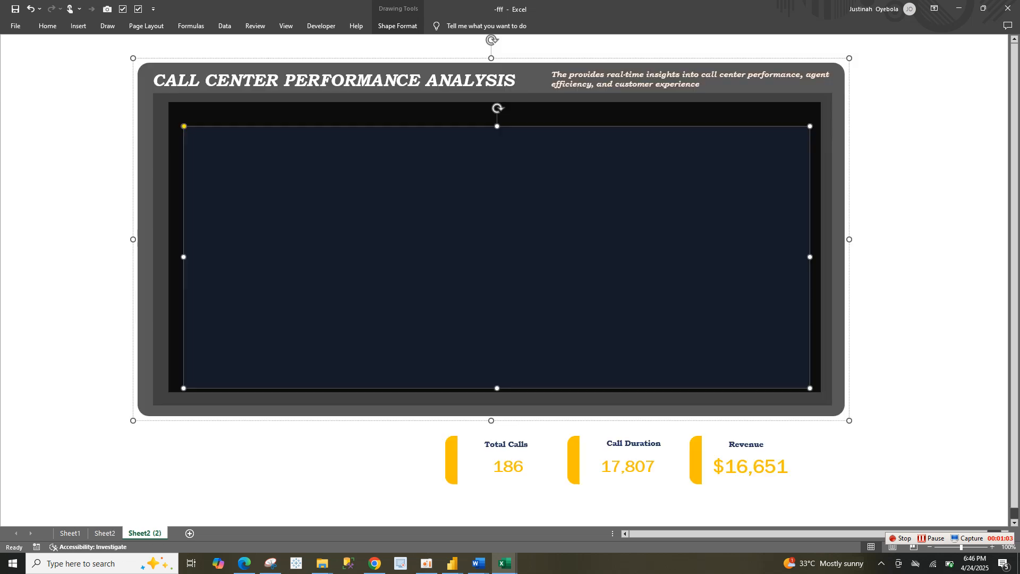
pyautogui.click(50, 379)
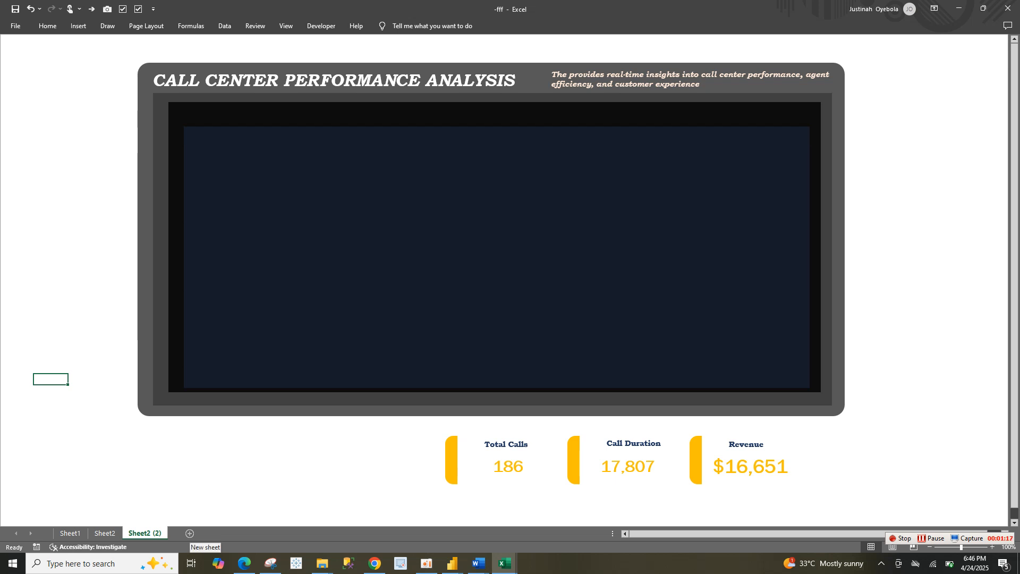
# Add a new blank worksheet and keep the ribbon permanently expanded
pyautogui.click(190, 533)
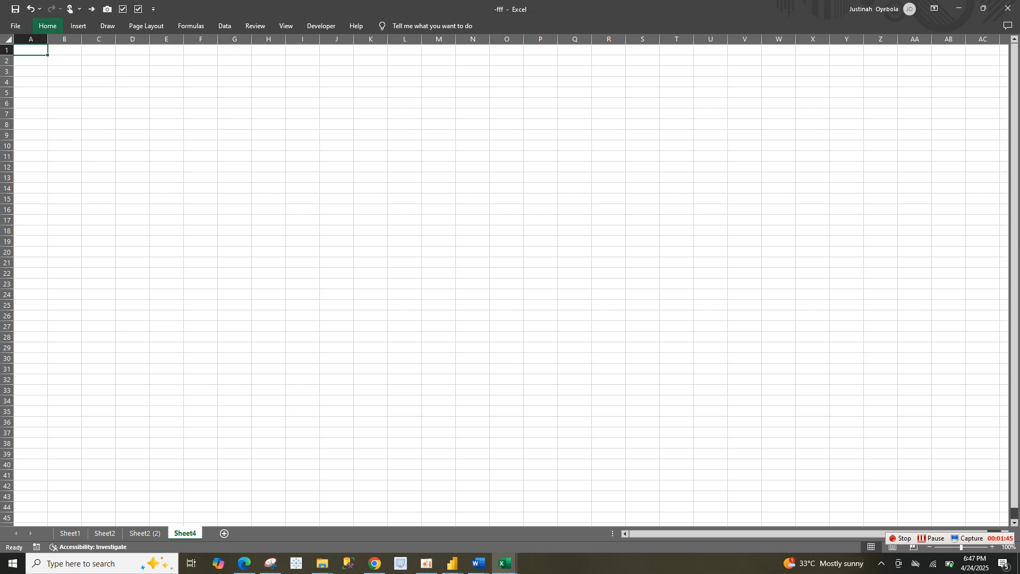
pyautogui.click(47, 26)
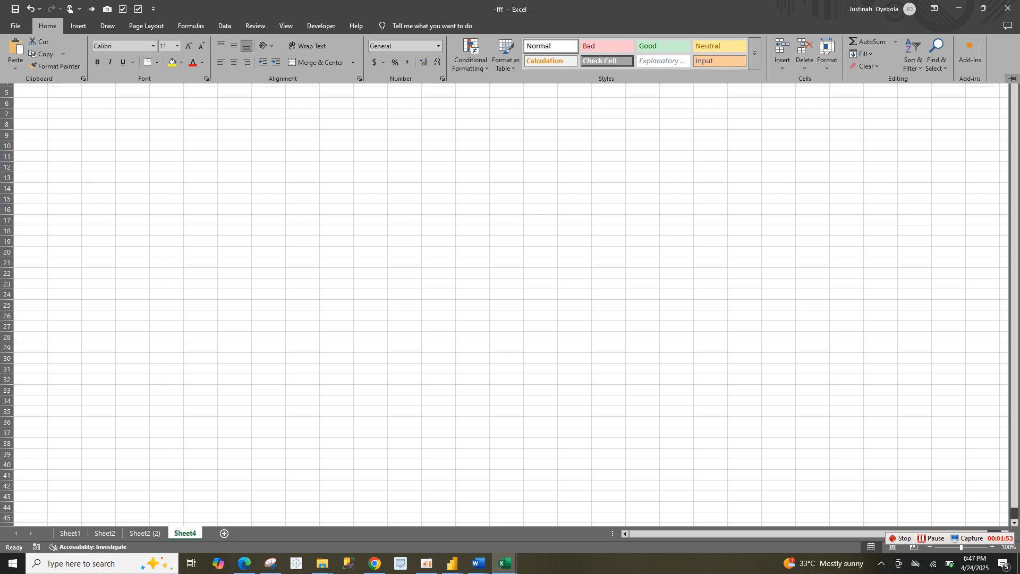
pyautogui.click(1012, 78)
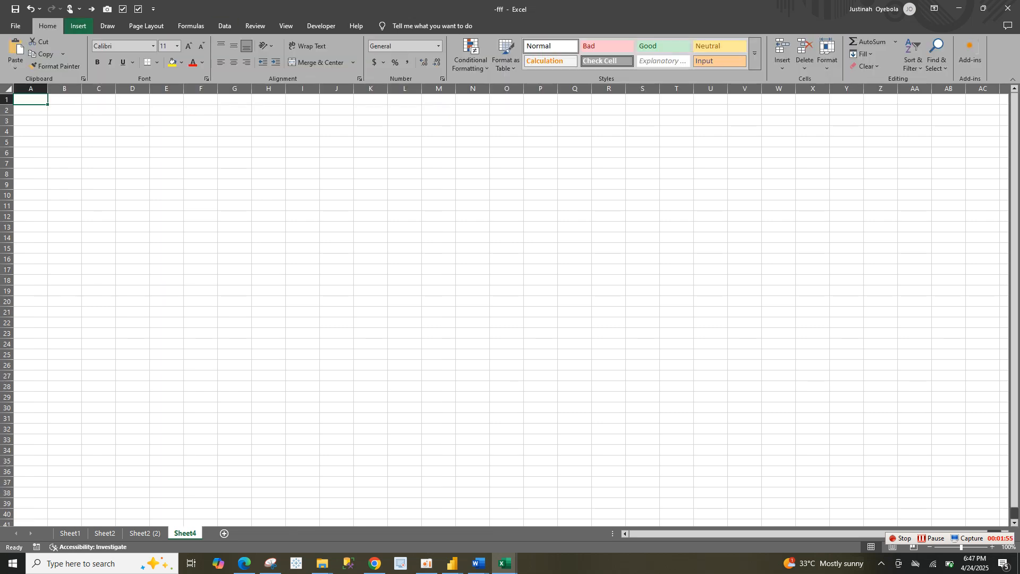
# Hide the gridlines on the new sheet while keeping the row and column headings shown
pyautogui.click(286, 25)
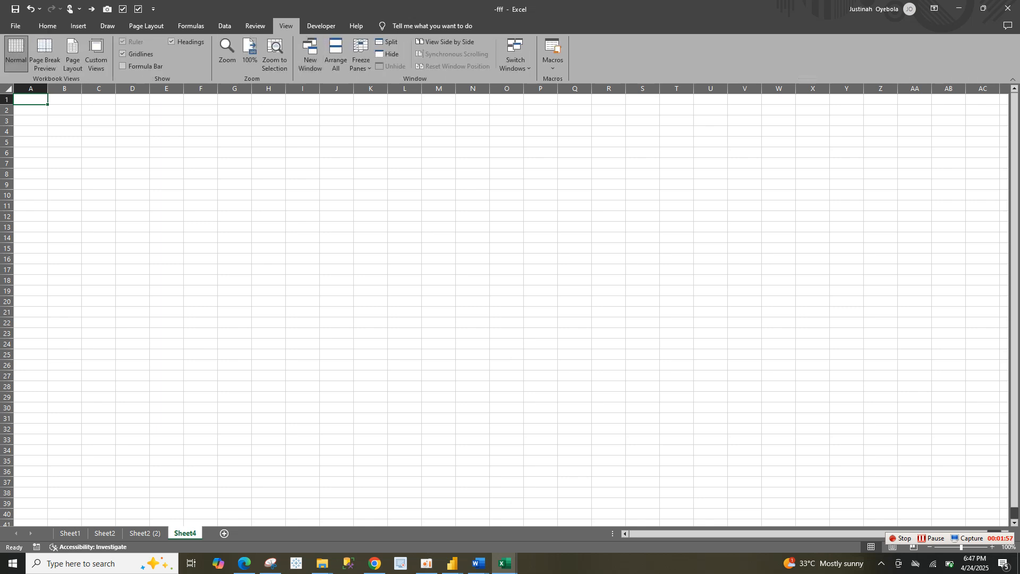
pyautogui.click(171, 41)
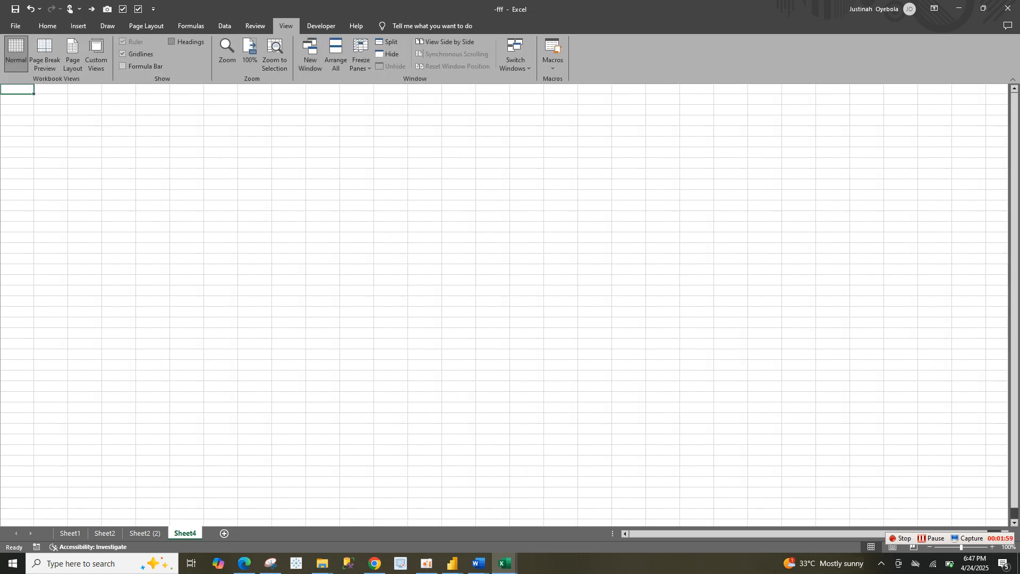
pyautogui.click(171, 41)
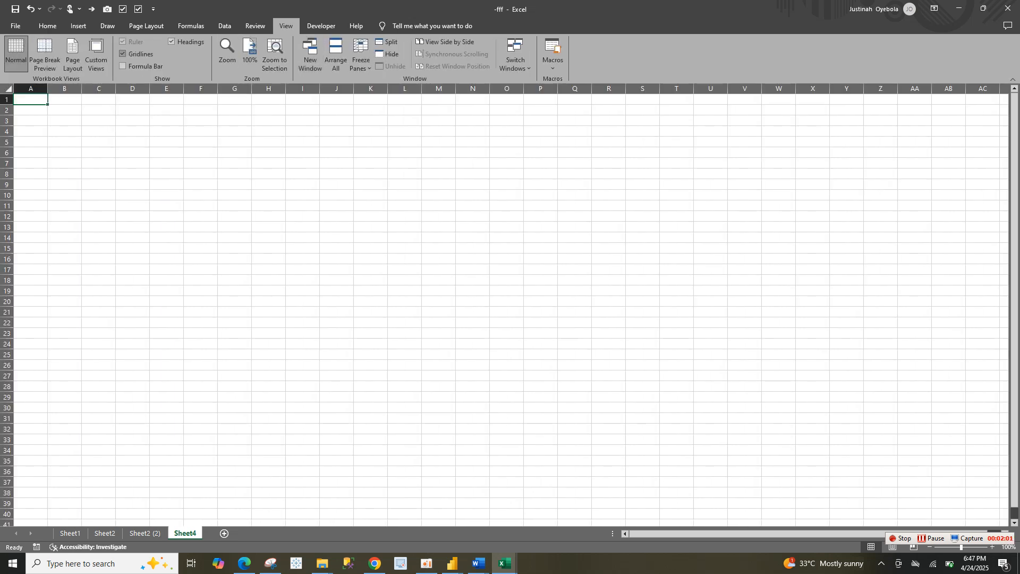
pyautogui.click(123, 54)
pyautogui.click(302, 227)
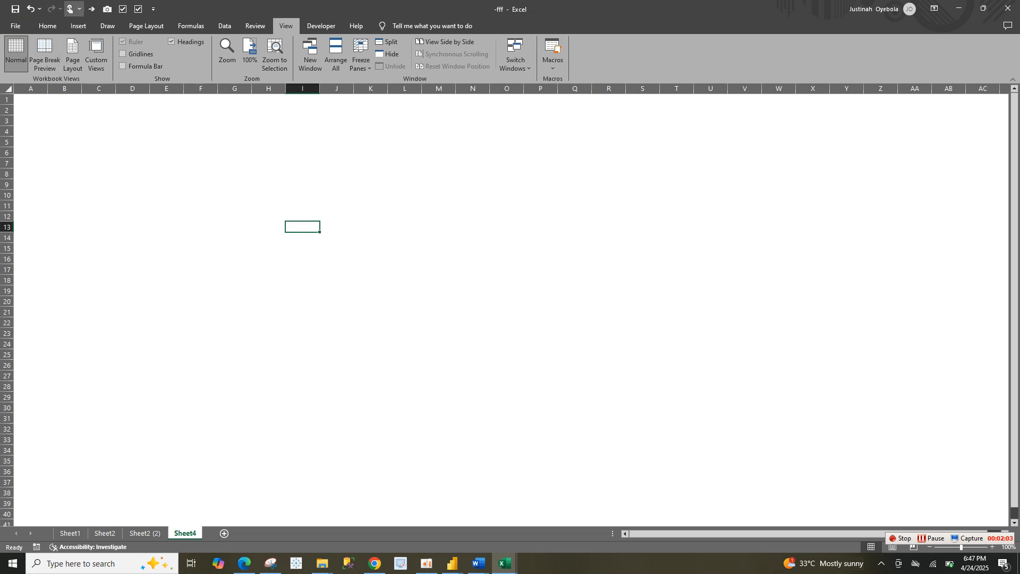
# Draw a rounded rectangle about 4.94" high and 9.21" wide on the blank sheet
pyautogui.click(79, 26)
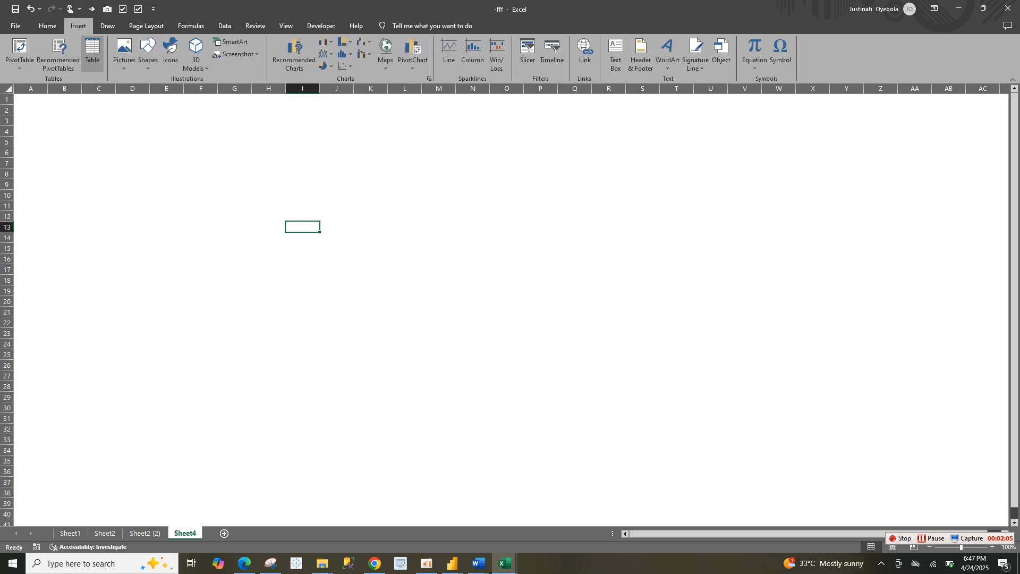
pyautogui.click(147, 54)
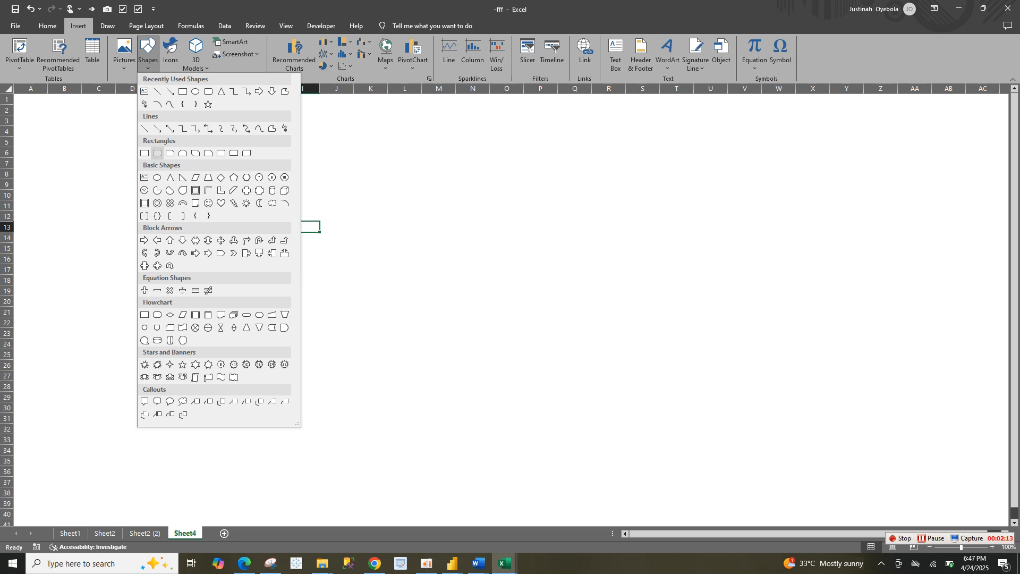
pyautogui.click(157, 153)
pyautogui.moveTo(211, 147); pyautogui.dragTo(681, 399)
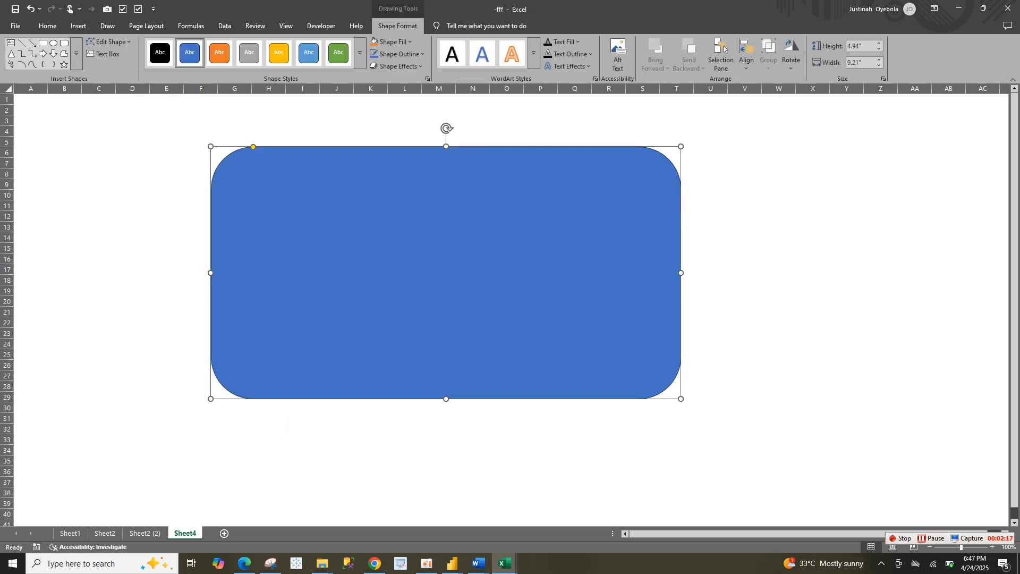
# Try different corner roundings on the rectangle and leave its corners only slightly rounded
pyautogui.moveTo(445, 272); pyautogui.dragTo(616, 385)
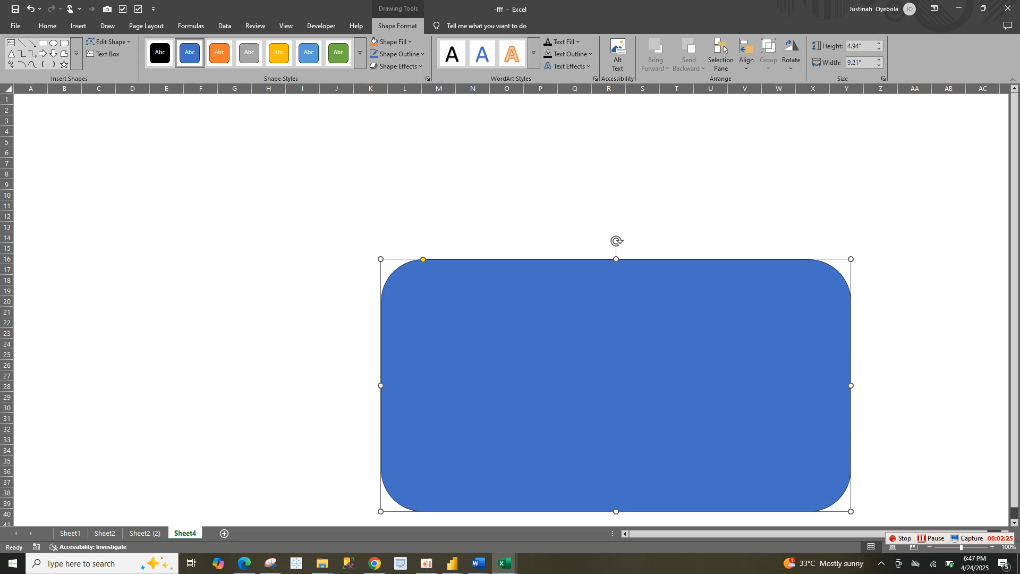
pyautogui.moveTo(423, 259); pyautogui.dragTo(381, 259)
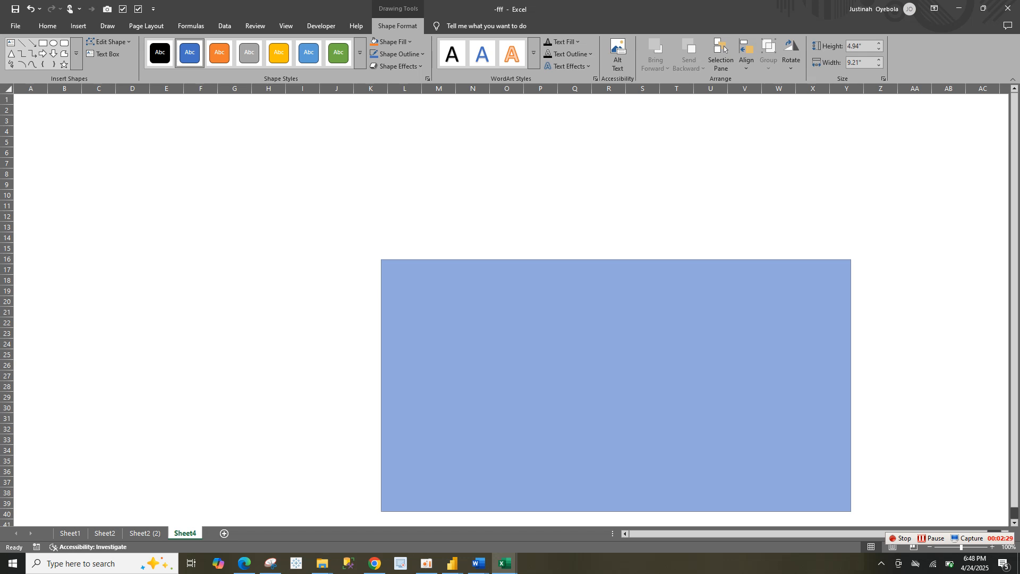
pyautogui.moveTo(381, 259); pyautogui.dragTo(389, 259)
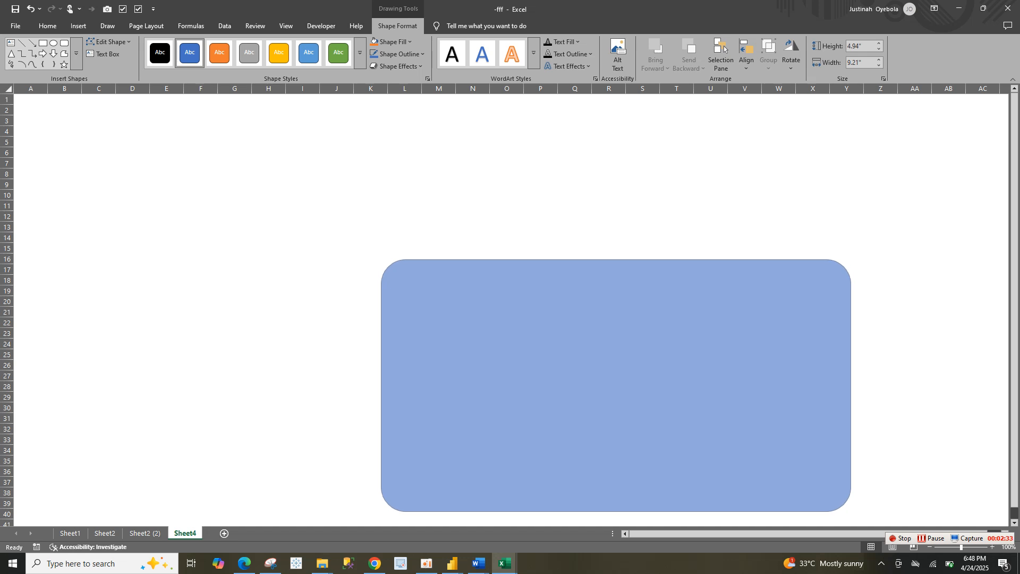
pyautogui.moveTo(388, 259); pyautogui.dragTo(507, 259)
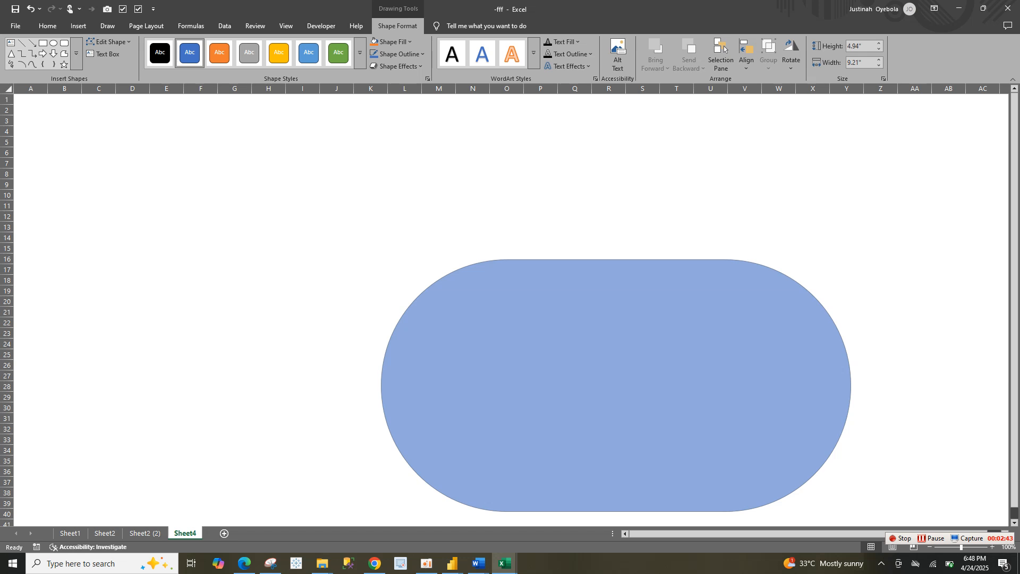
pyautogui.moveTo(507, 259); pyautogui.dragTo(381, 259)
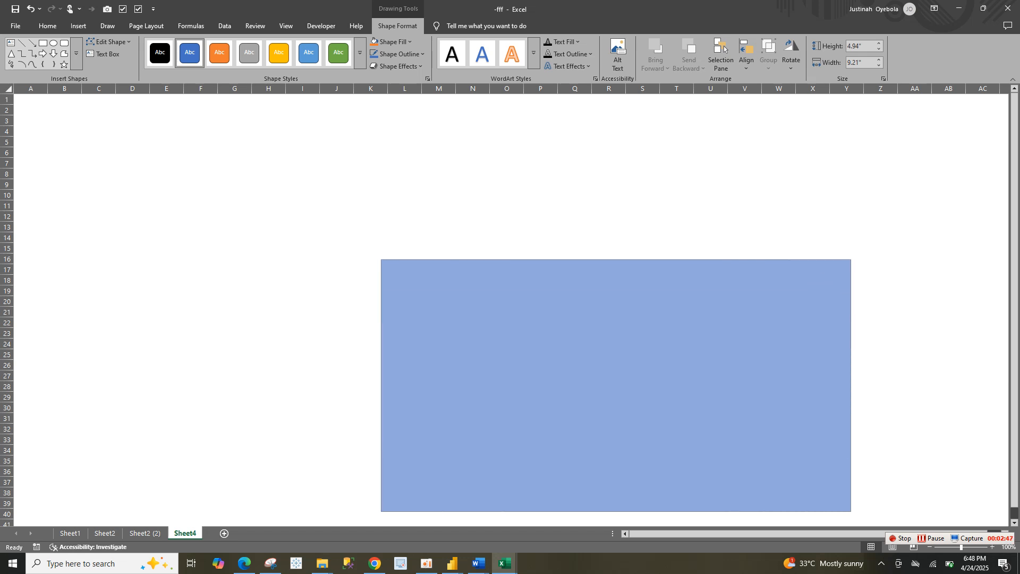
pyautogui.moveTo(381, 259)
pyautogui.mouseDown()
pyautogui.moveTo(413, 259)
pyautogui.moveTo(394, 260)
pyautogui.mouseUp()
pyautogui.moveTo(390, 260); pyautogui.dragTo(390, 259)
# Move the rectangle back toward column F and row 5 and enlarge it to about 6.7" high by 12.85" wide
pyautogui.moveTo(521, 340); pyautogui.dragTo(342, 225)
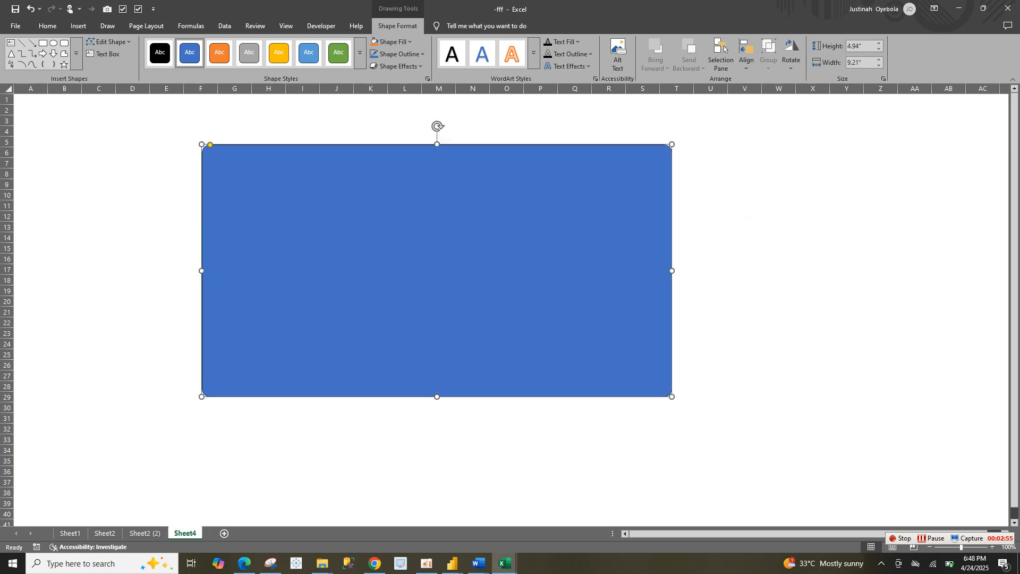
pyautogui.moveTo(671, 397); pyautogui.dragTo(854, 486)
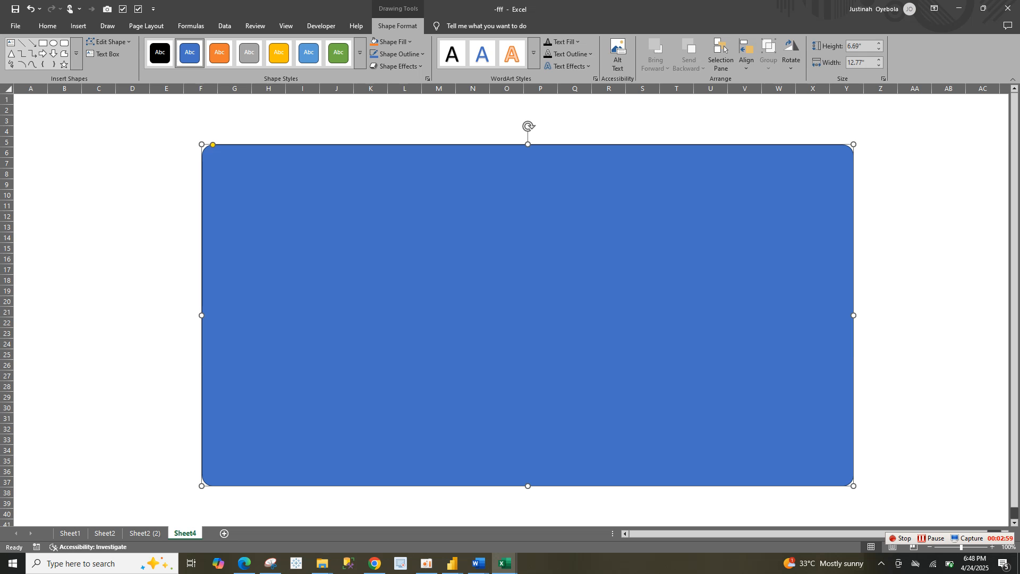
pyautogui.moveTo(201, 144); pyautogui.dragTo(197, 144)
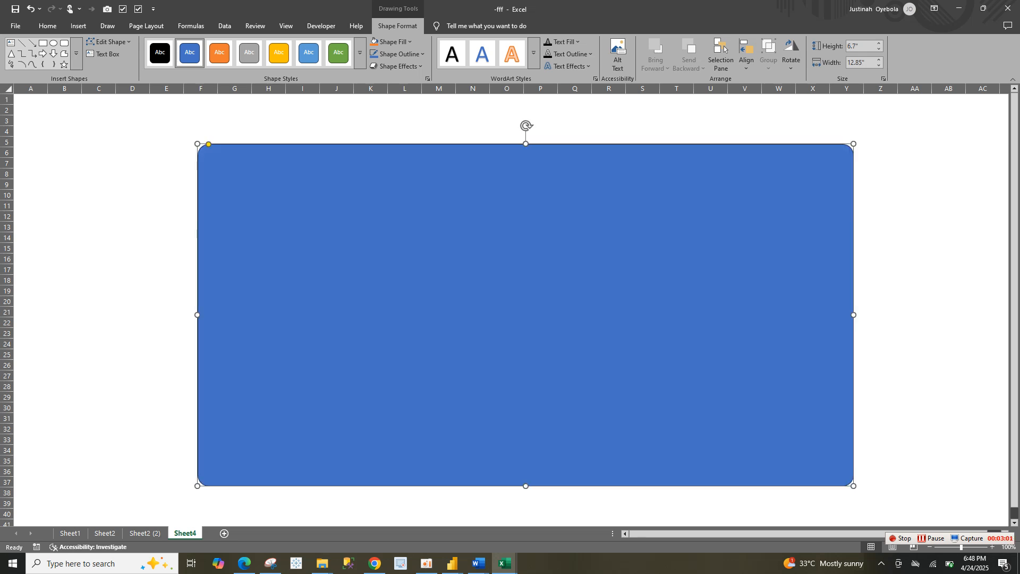
# Give the rectangle a dark grey solid fill with no line and shift it to start around column D, row 4
pyautogui.rightClick(520, 272)
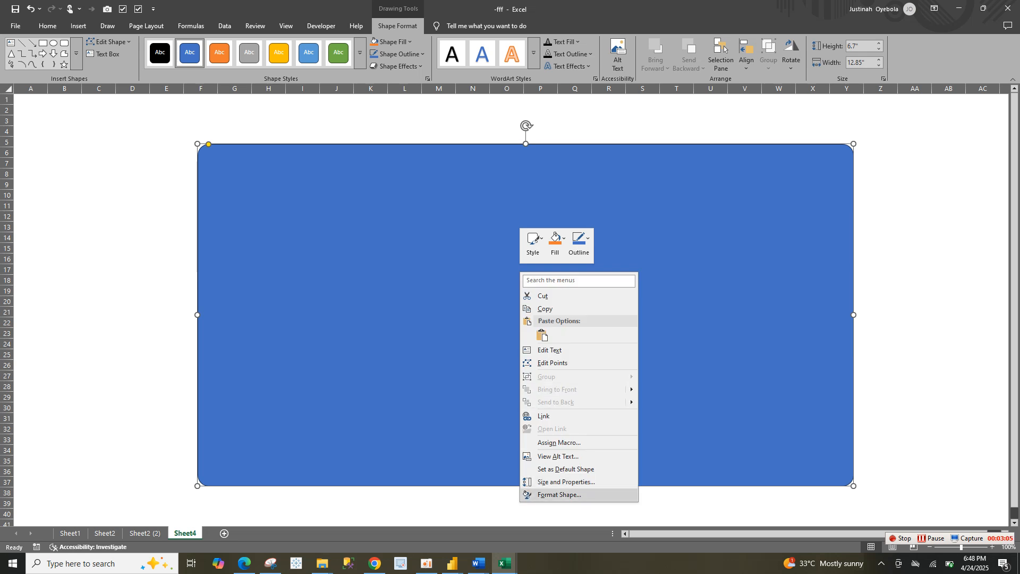
pyautogui.click(559, 494)
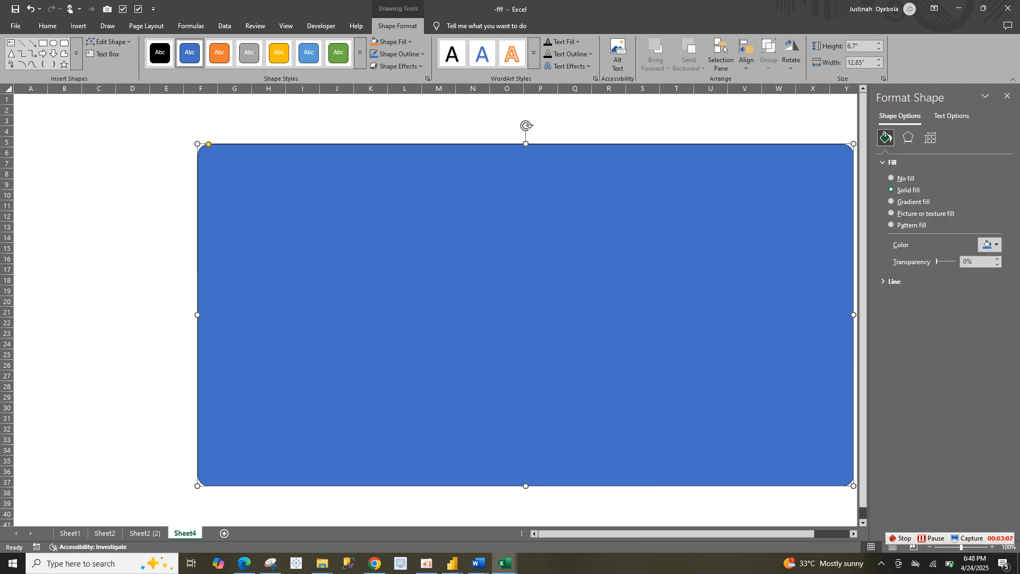
pyautogui.click(894, 282)
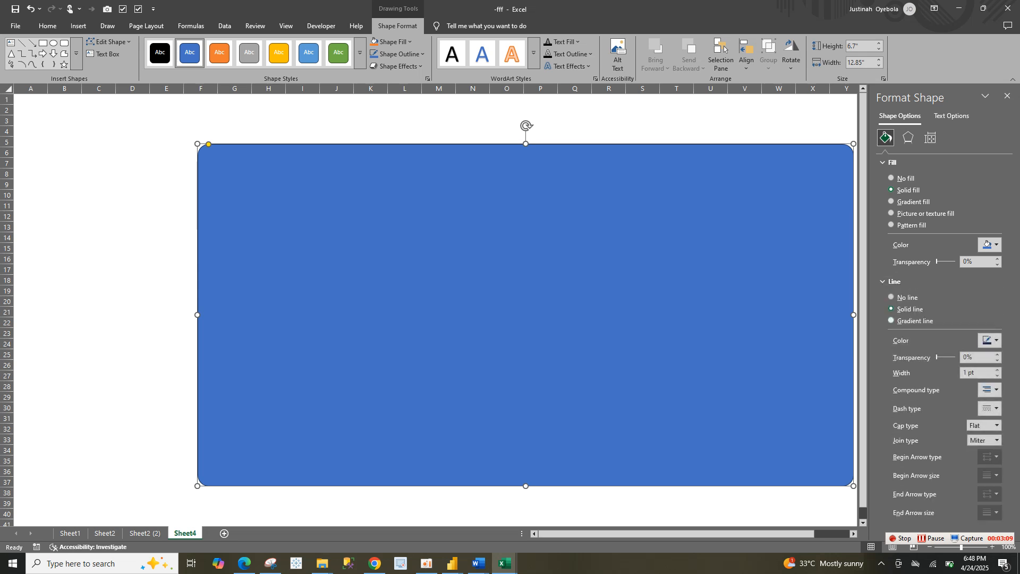
pyautogui.click(906, 298)
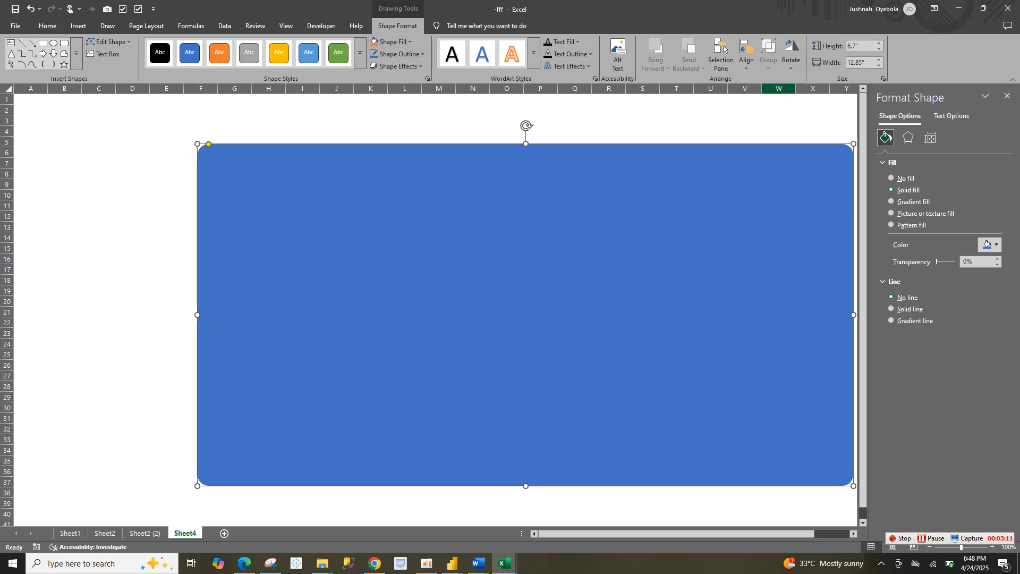
pyautogui.click(990, 245)
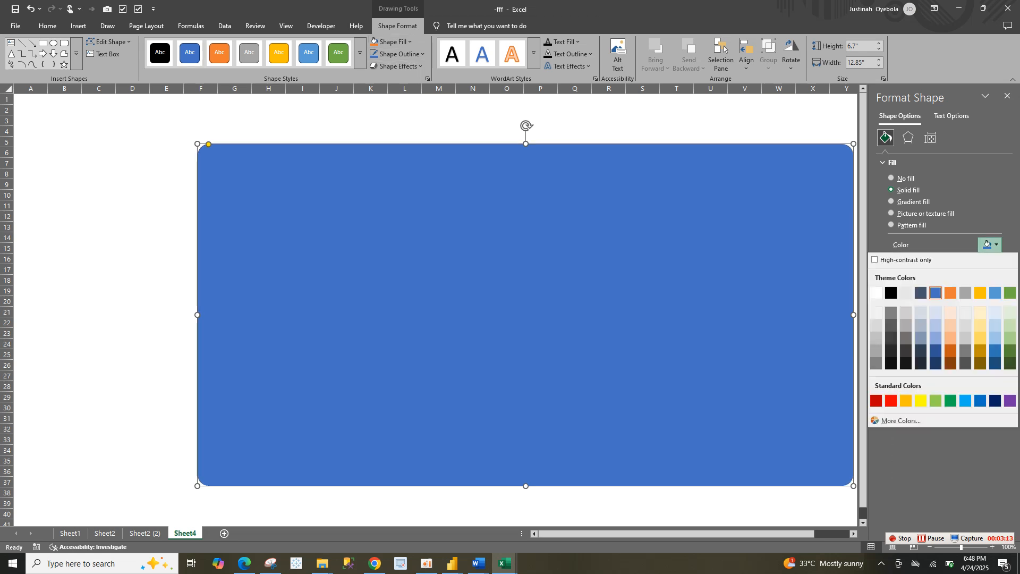
pyautogui.click(891, 326)
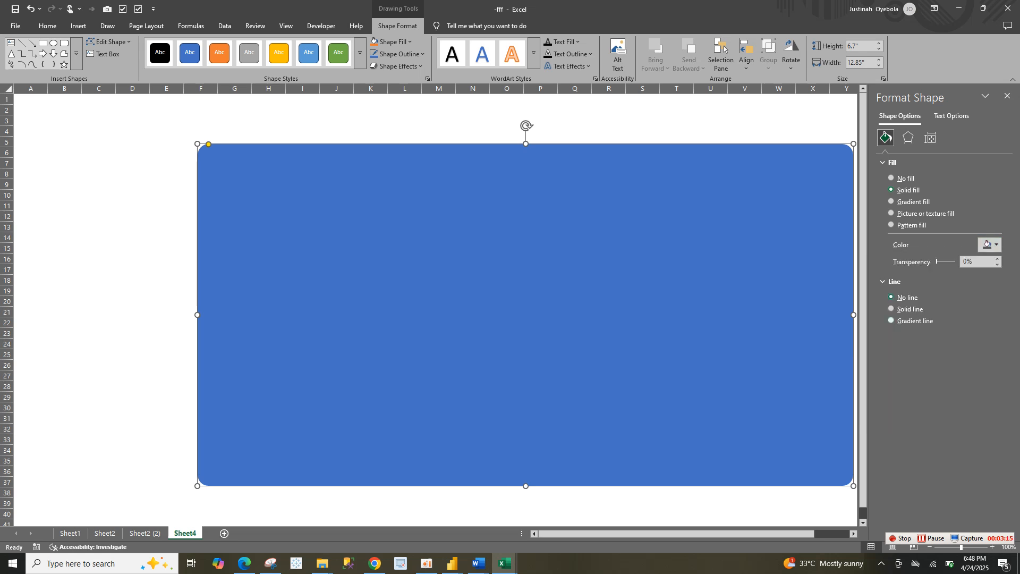
pyautogui.moveTo(526, 315); pyautogui.dragTo(445, 300)
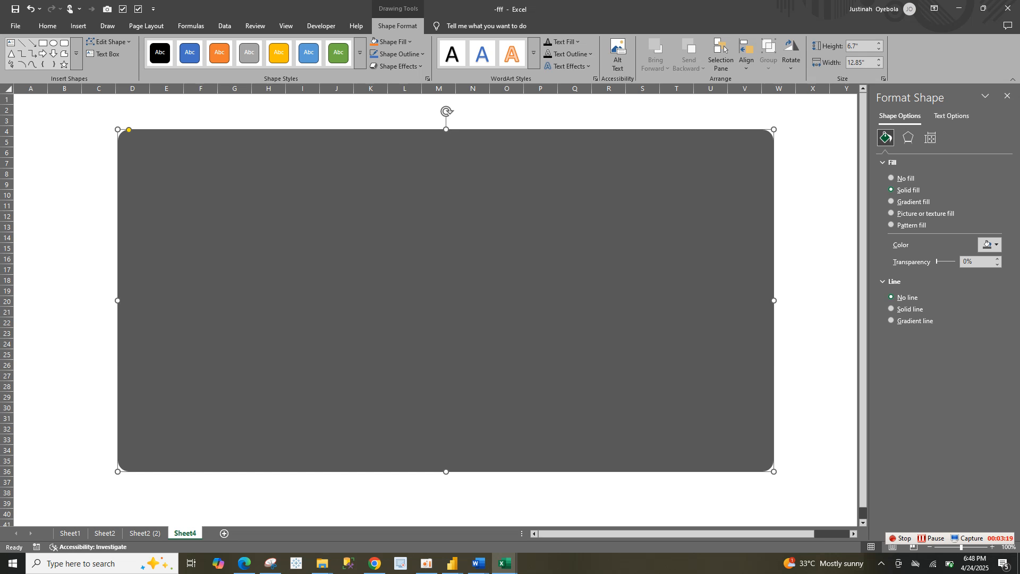
# Duplicate the dark grey rectangle and shrink the copy to about 5.8" high by 12.01" wide, inside the original
pyautogui.hotkey('ctrl', 'd')
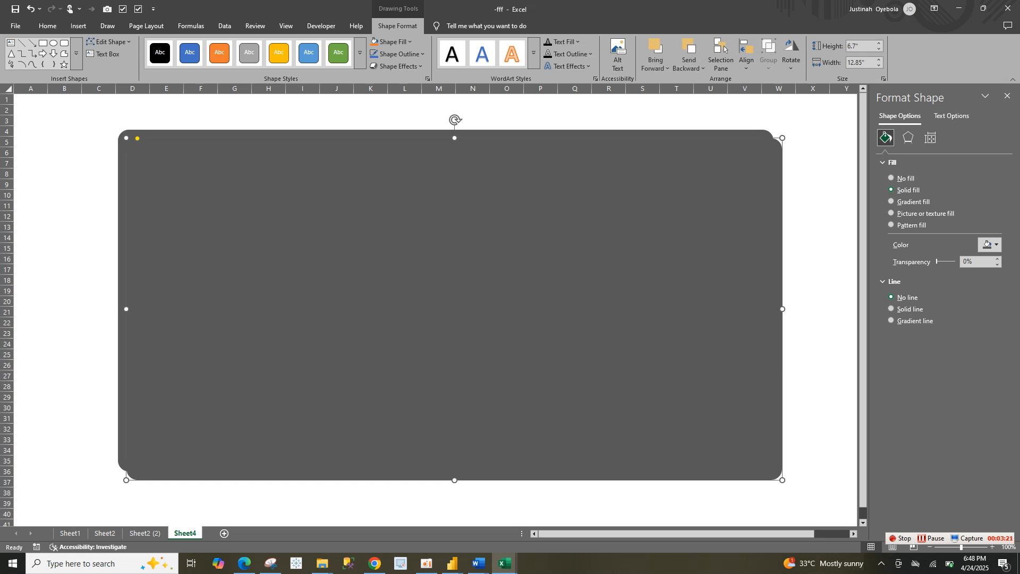
pyautogui.moveTo(446, 300)
pyautogui.mouseDown()
pyautogui.moveTo(459, 311)
pyautogui.moveTo(454, 302)
pyautogui.mouseUp()
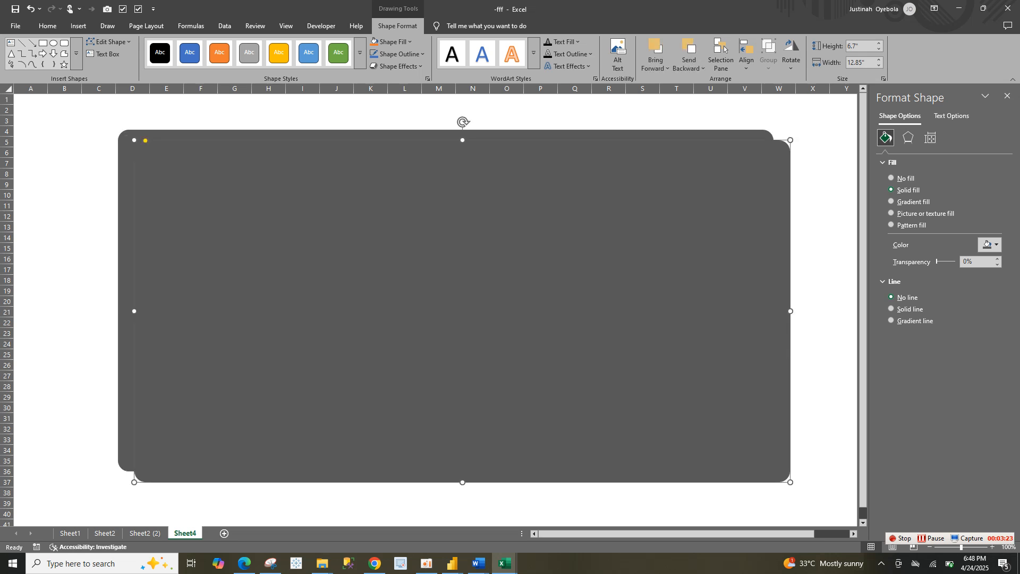
pyautogui.moveTo(791, 482); pyautogui.dragTo(790, 450)
pyautogui.hotkey('ctrl', 'z')
pyautogui.moveTo(790, 482); pyautogui.dragTo(790, 437)
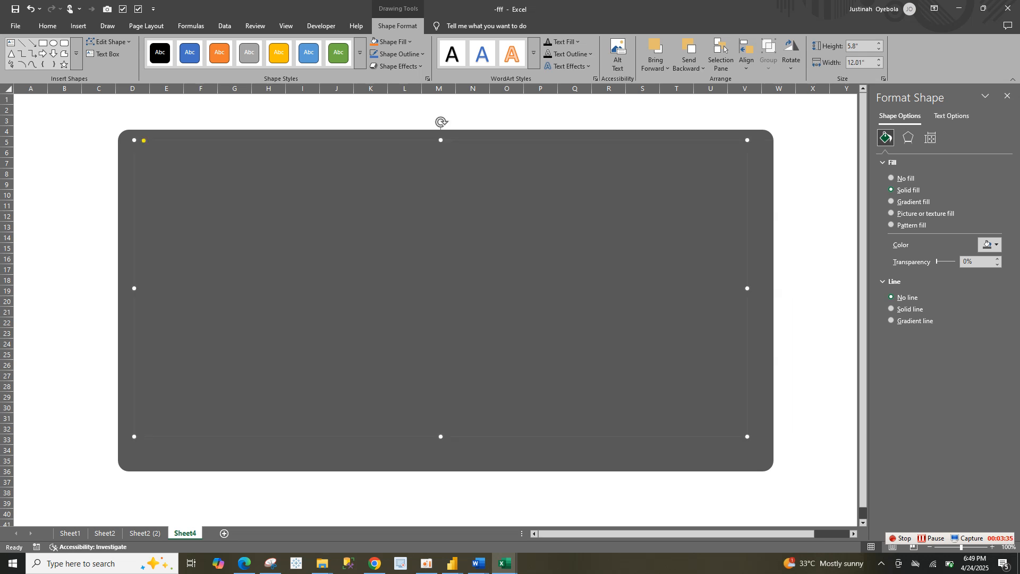
# Fill the inner rectangle with Black, Text 1, Lighter 25% and fit it inside the outer one at about 6.07" by 12.42"
pyautogui.click(989, 244)
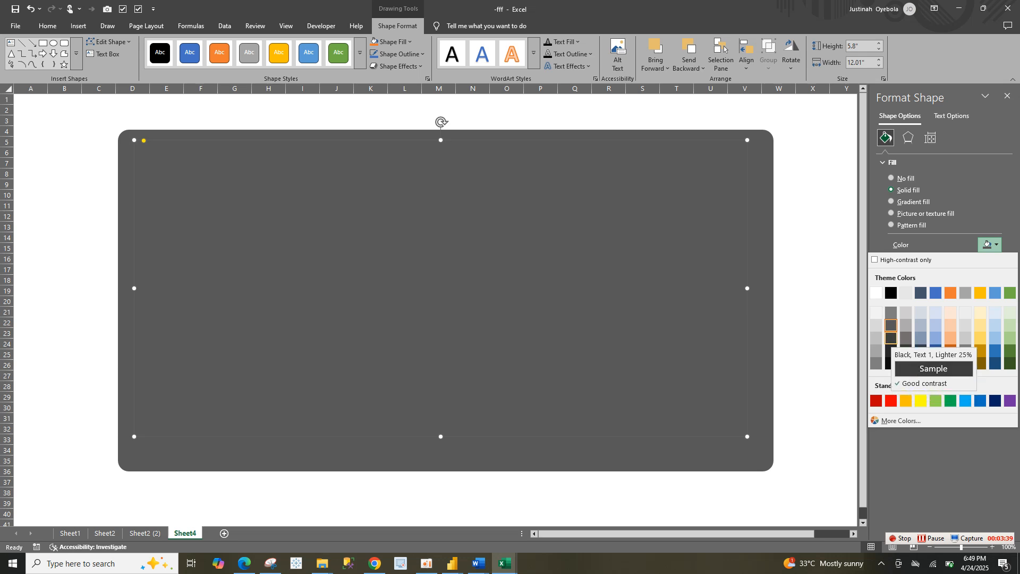
pyautogui.click(891, 338)
pyautogui.moveTo(440, 288); pyautogui.dragTo(452, 300)
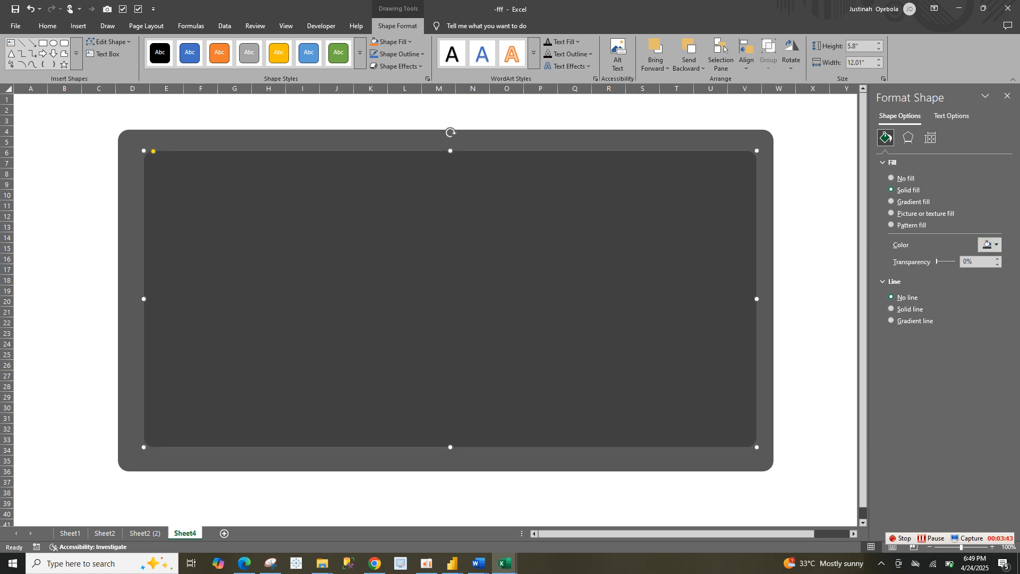
pyautogui.moveTo(757, 447); pyautogui.dragTo(763, 459)
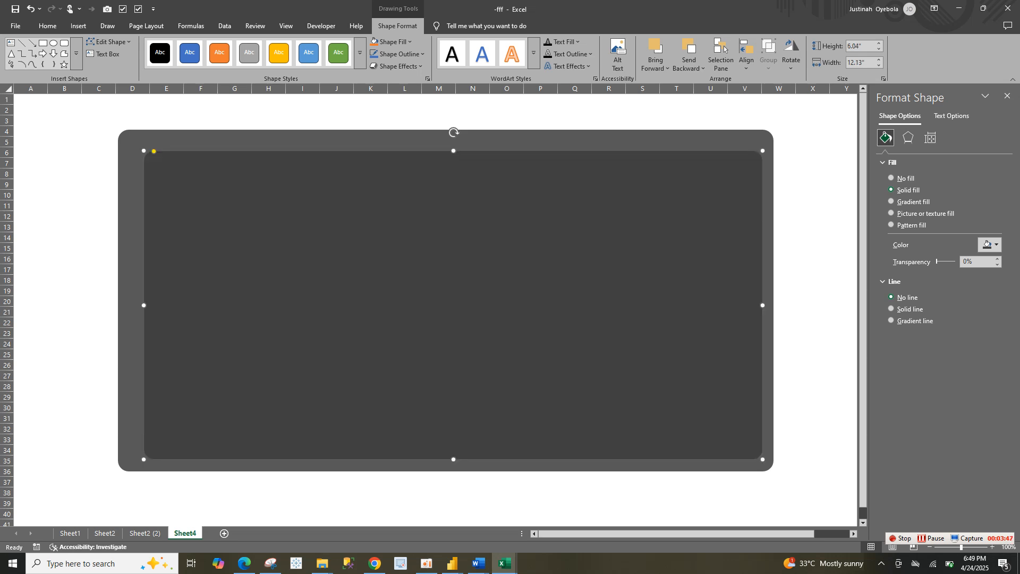
pyautogui.moveTo(143, 305); pyautogui.dragTo(129, 305)
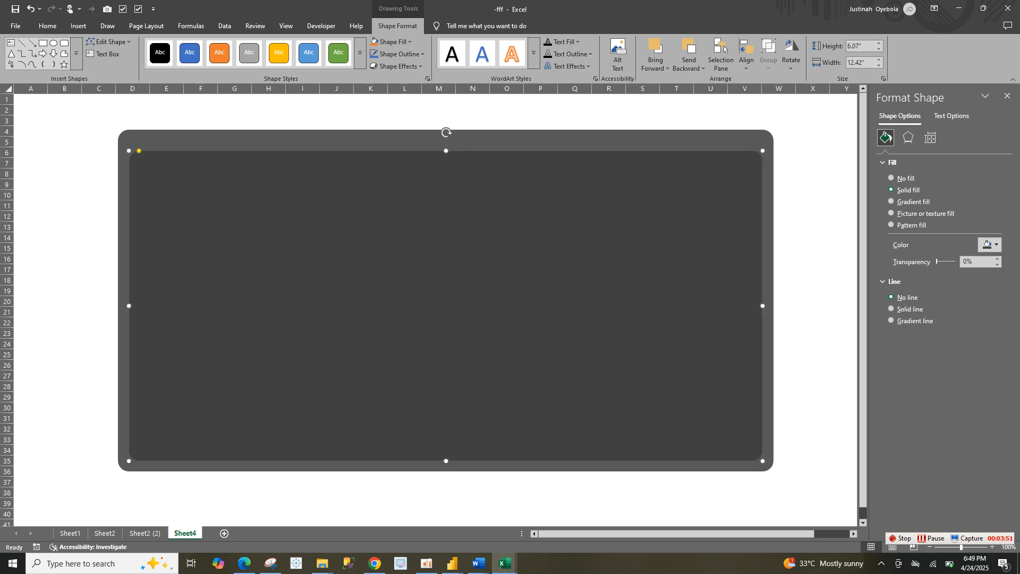
# Trim the inner rectangle to about 5.89" high and duplicate it, giving the copy the darkest near-black theme fill
pyautogui.moveTo(446, 151); pyautogui.dragTo(446, 156)
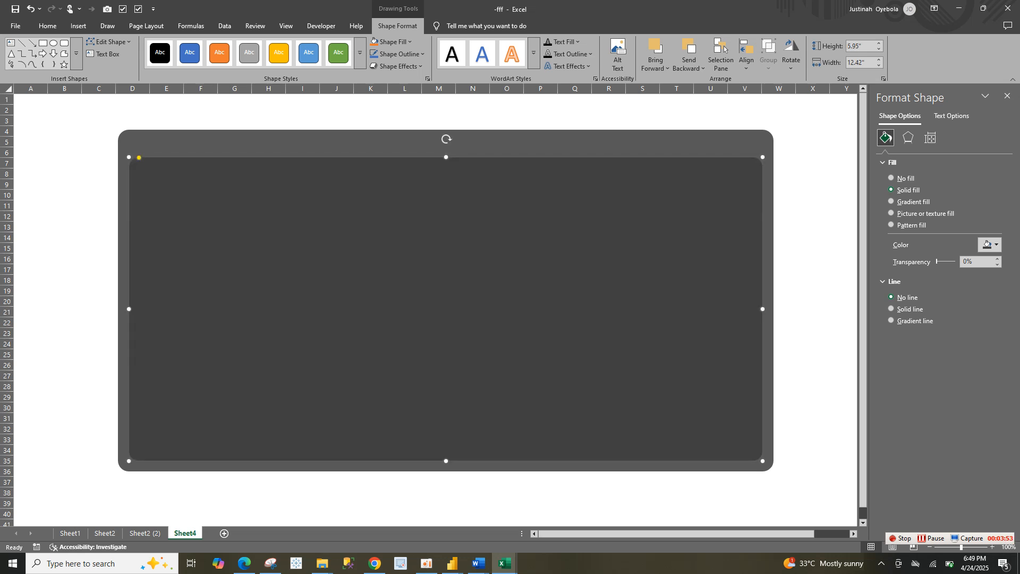
pyautogui.moveTo(445, 461); pyautogui.dragTo(446, 458)
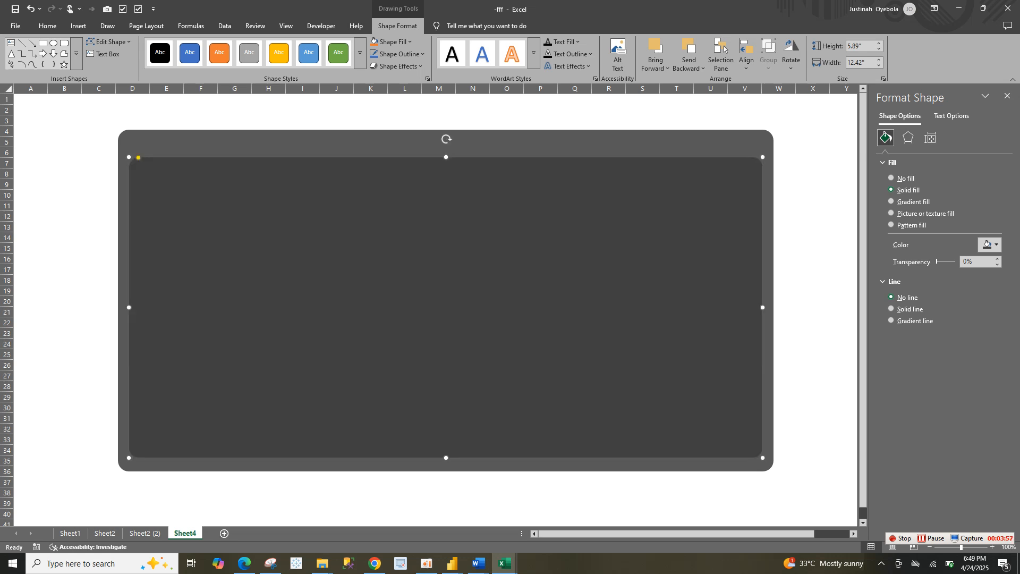
pyautogui.hotkey('ctrl', 'd')
pyautogui.moveTo(457, 335); pyautogui.dragTo(453, 309)
pyautogui.click(990, 245)
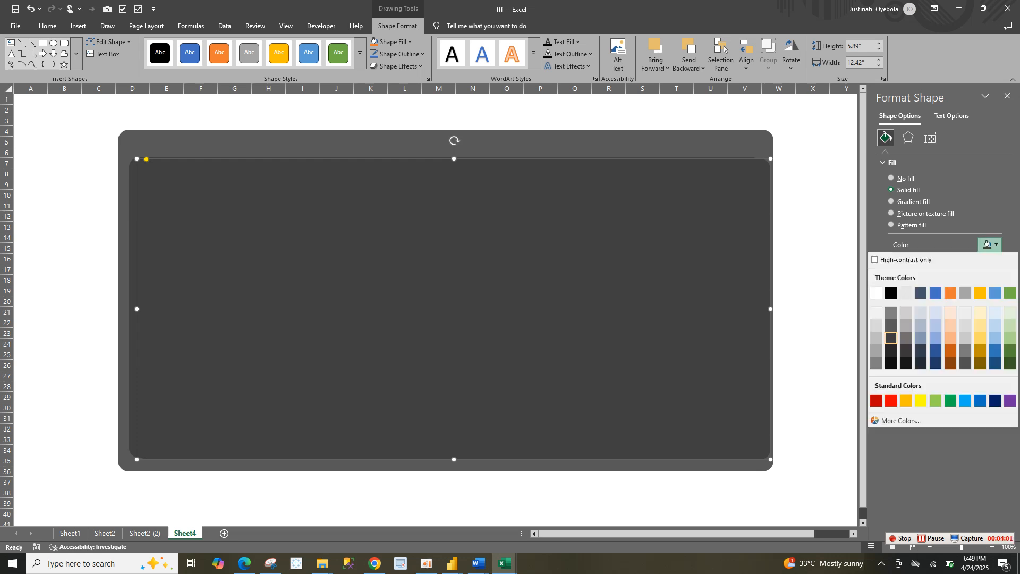
pyautogui.click(891, 364)
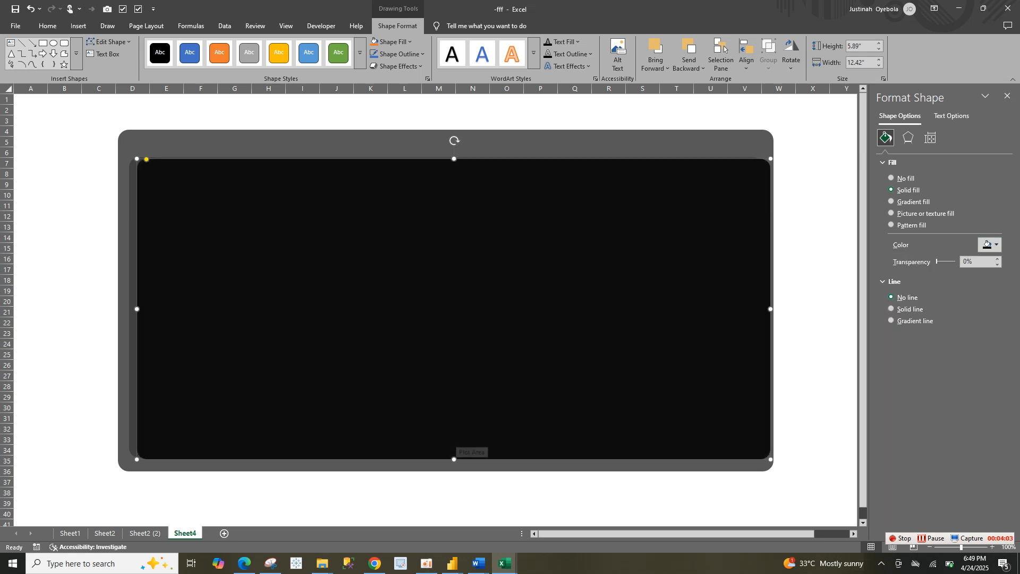
# Shrink the near-black rectangle to about 5.19" high by 11.8" wide, inside the dark grey inner rectangle
pyautogui.moveTo(454, 459); pyautogui.dragTo(454, 437)
pyautogui.moveTo(771, 298); pyautogui.dragTo(746, 297)
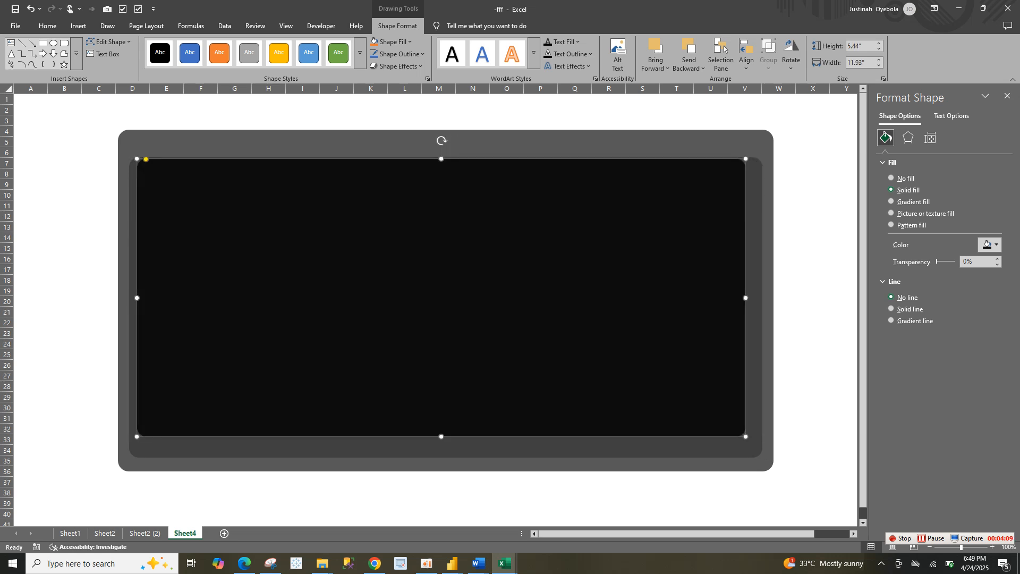
pyautogui.moveTo(441, 159); pyautogui.dragTo(441, 171)
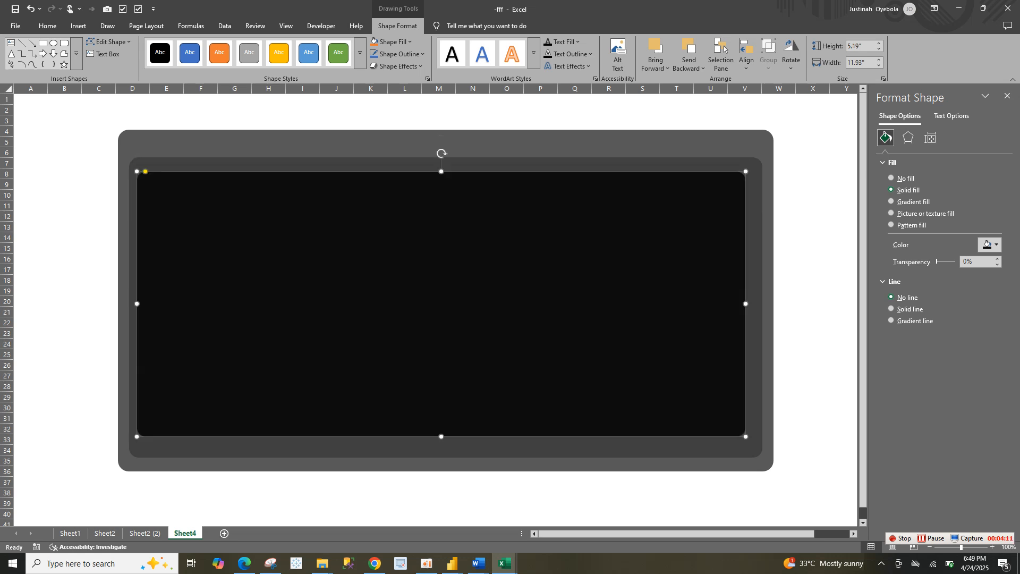
pyautogui.moveTo(137, 304); pyautogui.dragTo(143, 303)
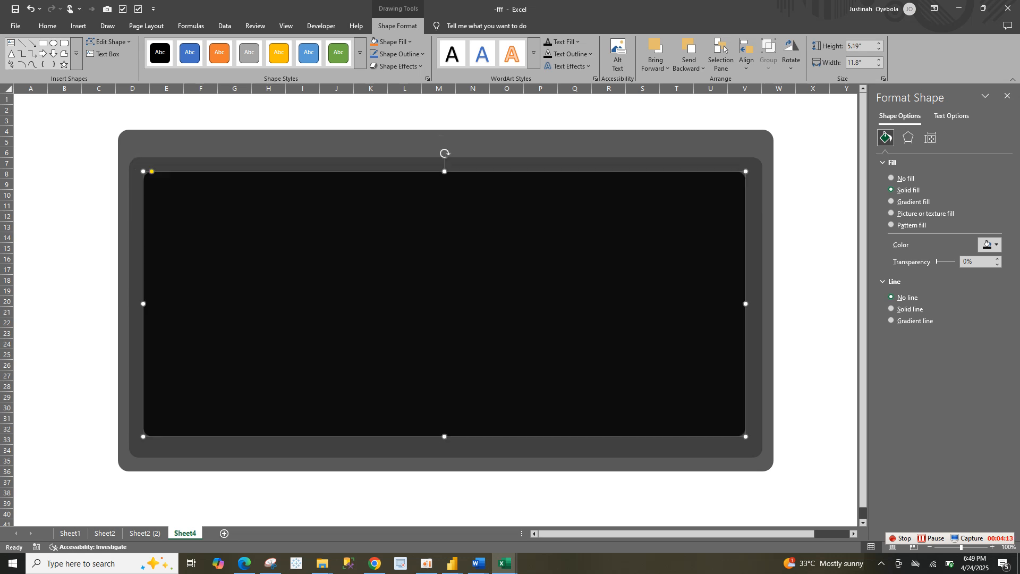
# Extend the middle grey rectangle upward to about 6.01" high and the near-black rectangle downward to about 5.34" high
pyautogui.click(136, 319)
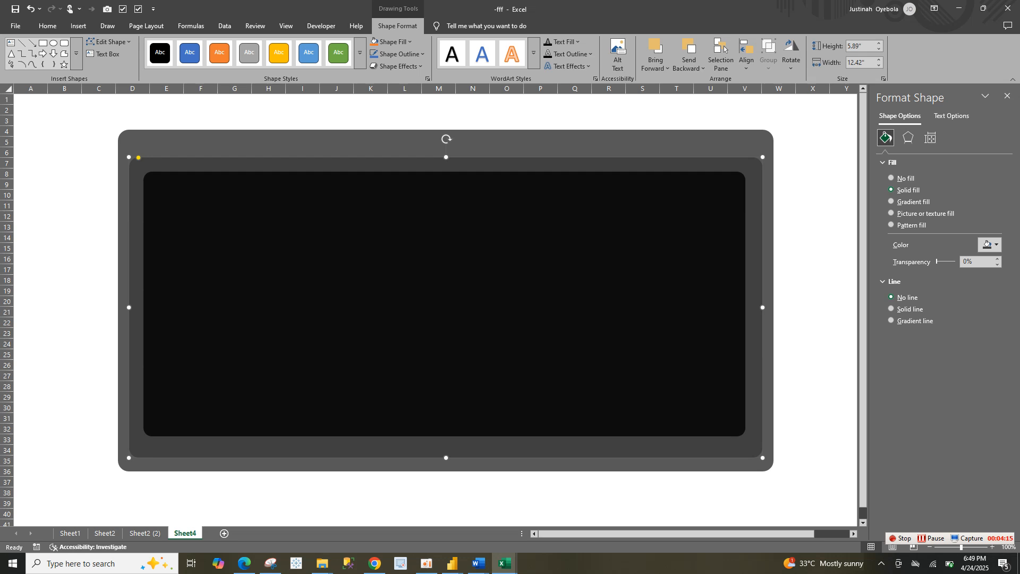
pyautogui.click(124, 319)
pyautogui.click(136, 319)
pyautogui.moveTo(446, 158); pyautogui.dragTo(446, 151)
pyautogui.click(445, 187)
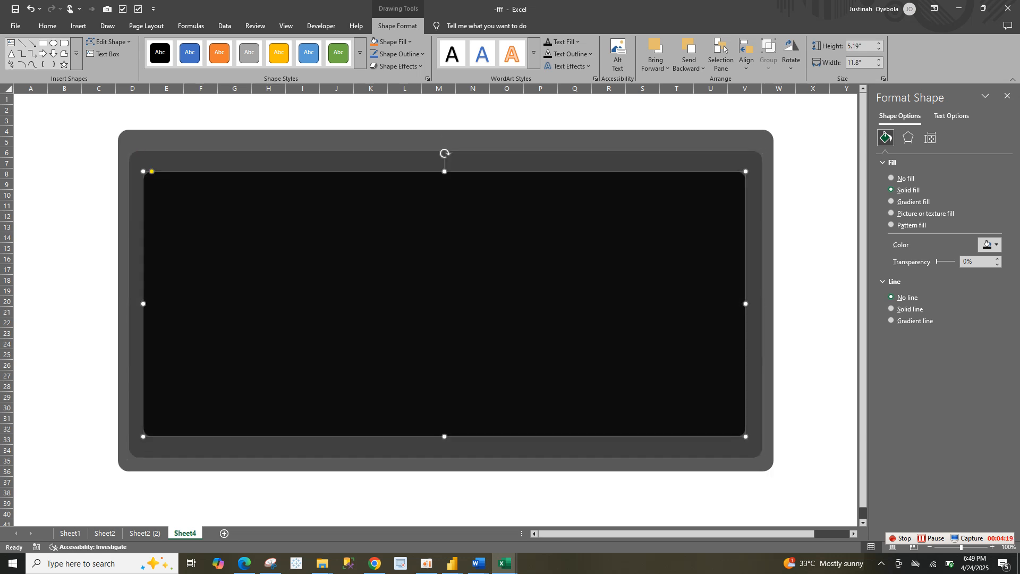
pyautogui.moveTo(444, 436); pyautogui.dragTo(444, 444)
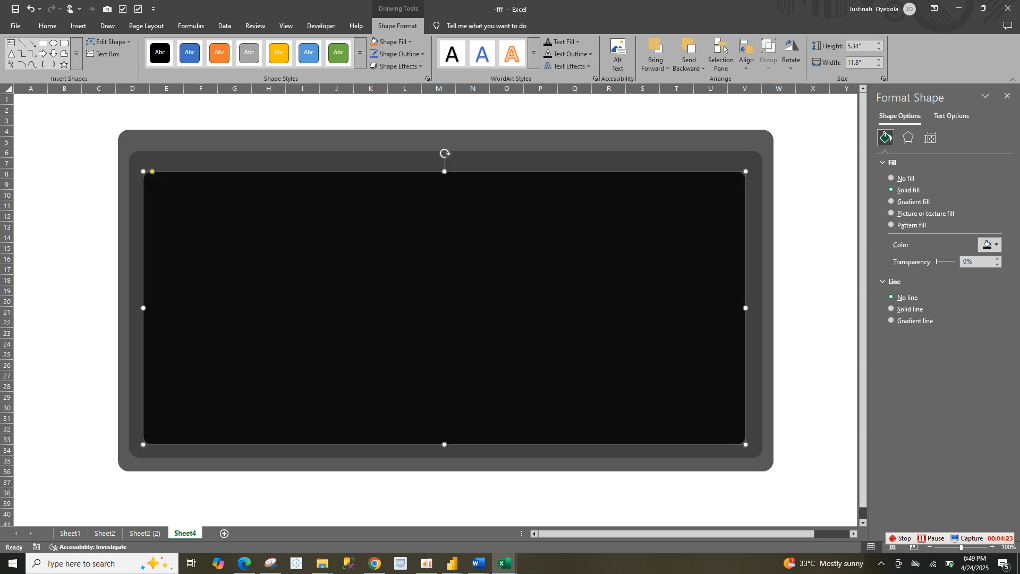
# Duplicate the near-black rectangle and give the copy a blue theme fill with 84% transparency
pyautogui.hotkey('ctrl', 'd')
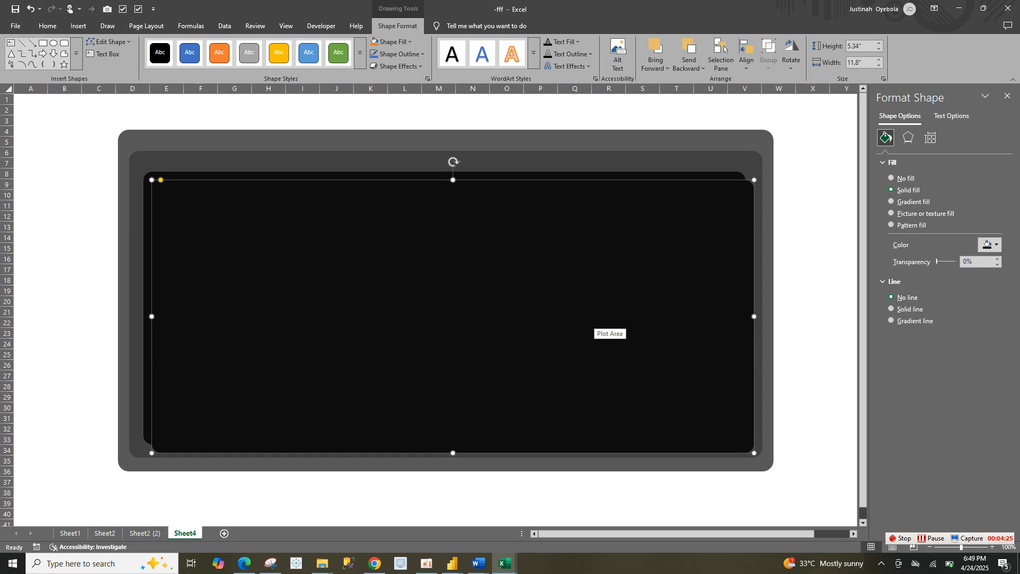
pyautogui.click(988, 245)
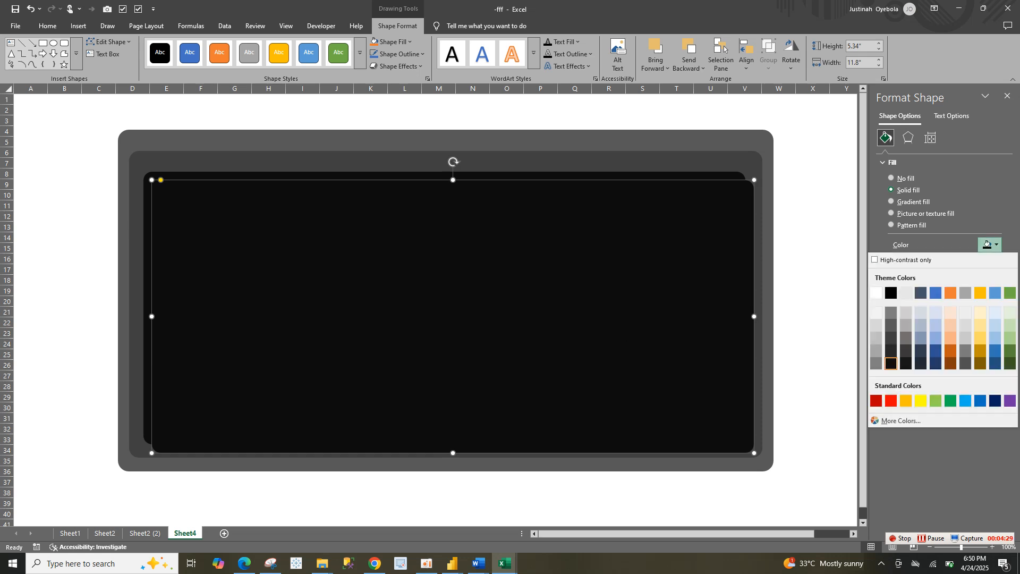
pyautogui.click(936, 292)
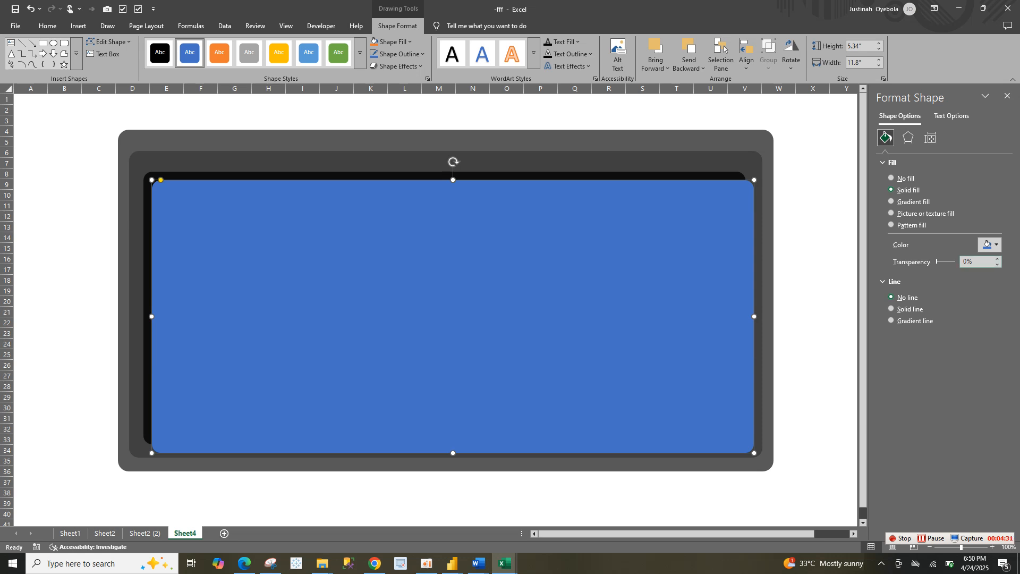
pyautogui.click(968, 262)
pyautogui.press('BackSpace')
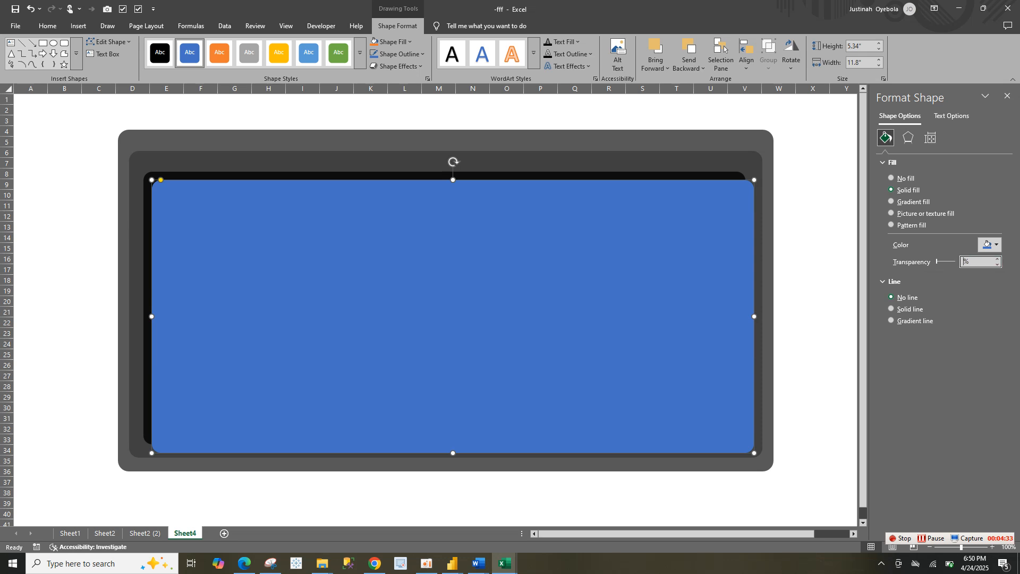
pyautogui.write('84')
pyautogui.press('Return')
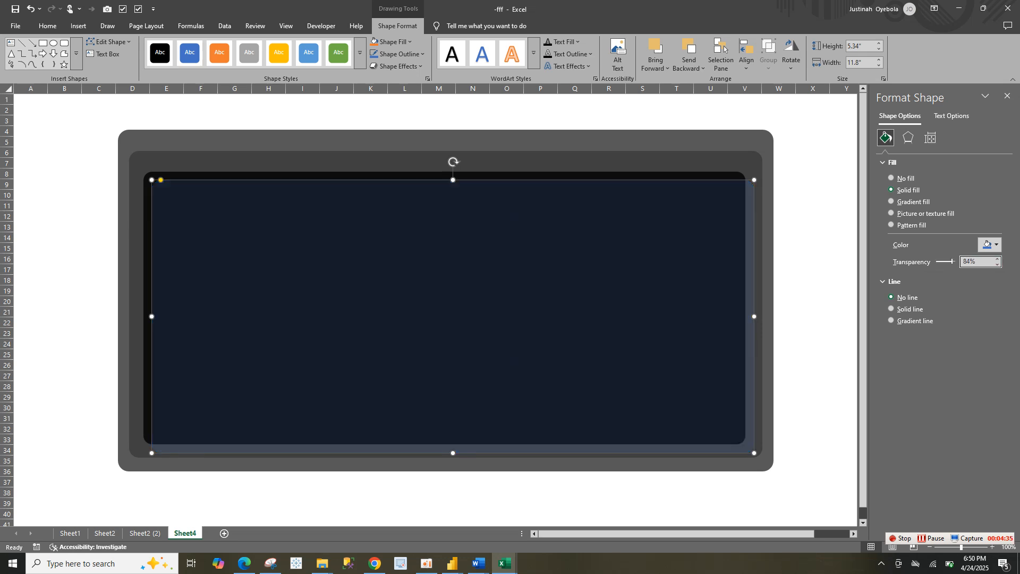
# Fit the transparent blue rectangle inside the near-black one at about 4.91" high by 11.35" wide
pyautogui.moveTo(754, 317); pyautogui.dragTo(720, 316)
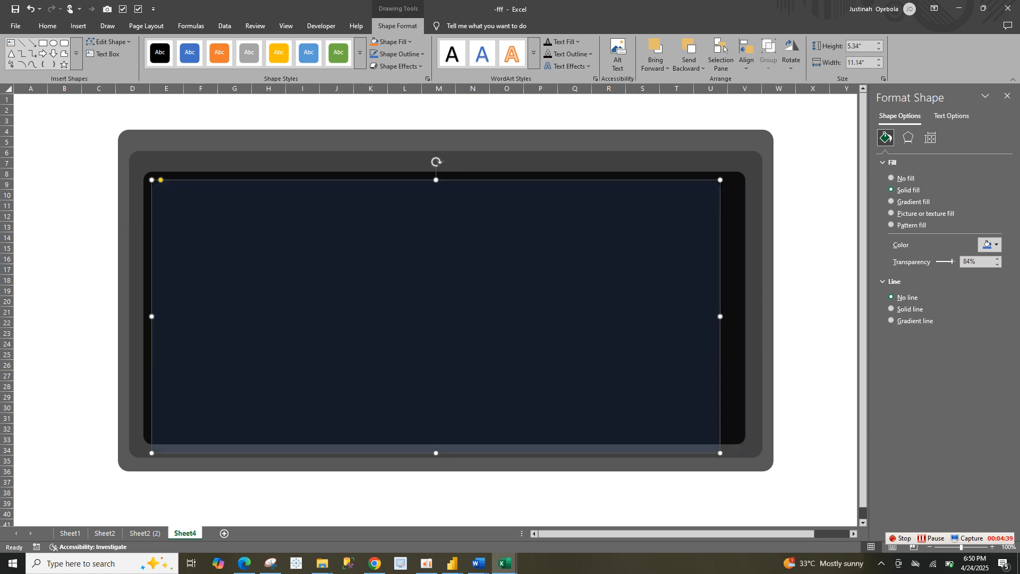
pyautogui.moveTo(436, 453); pyautogui.dragTo(436, 436)
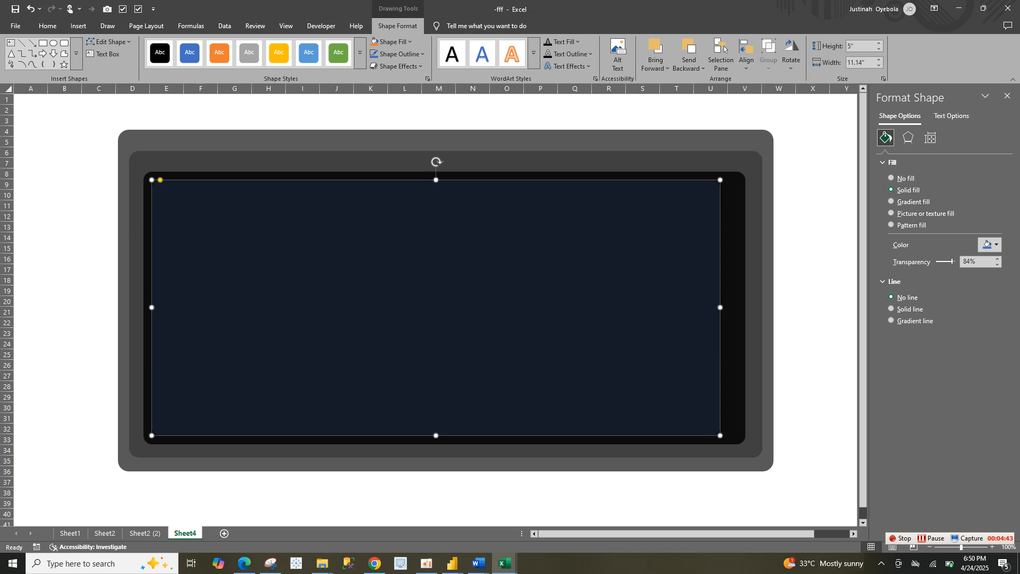
pyautogui.moveTo(152, 307); pyautogui.dragTo(157, 307)
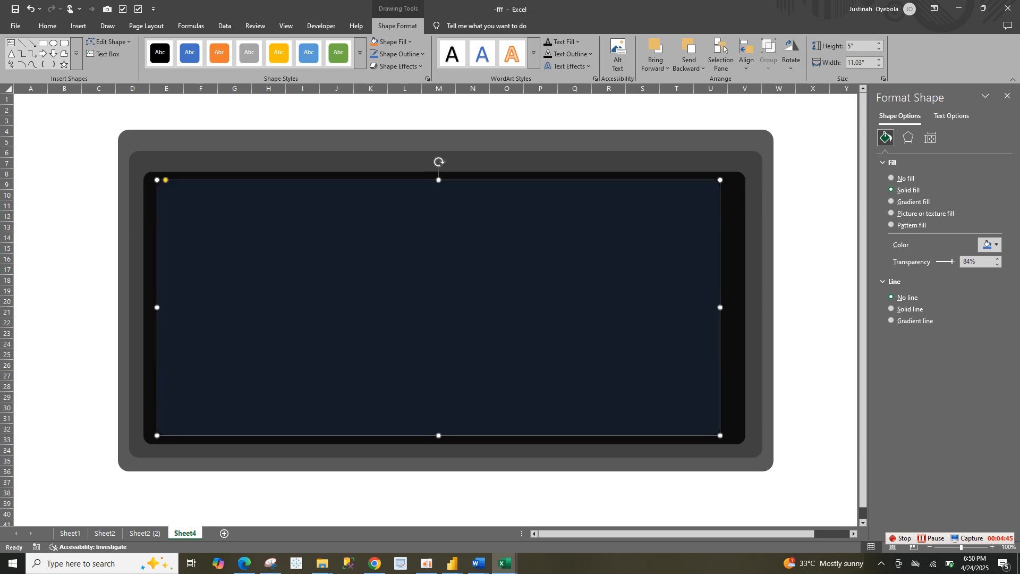
pyautogui.moveTo(439, 180); pyautogui.dragTo(439, 184)
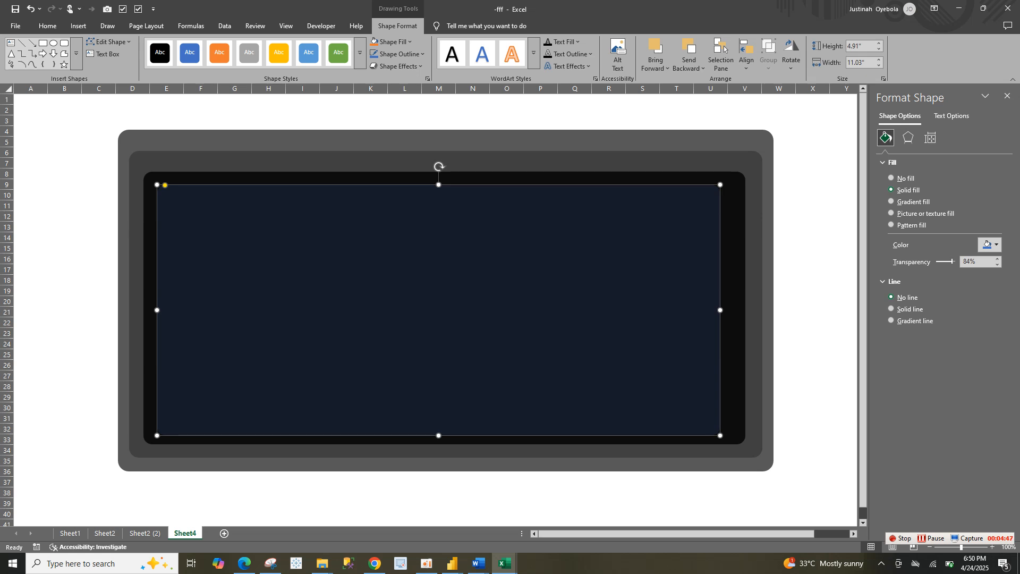
pyautogui.moveTo(720, 310); pyautogui.dragTo(736, 310)
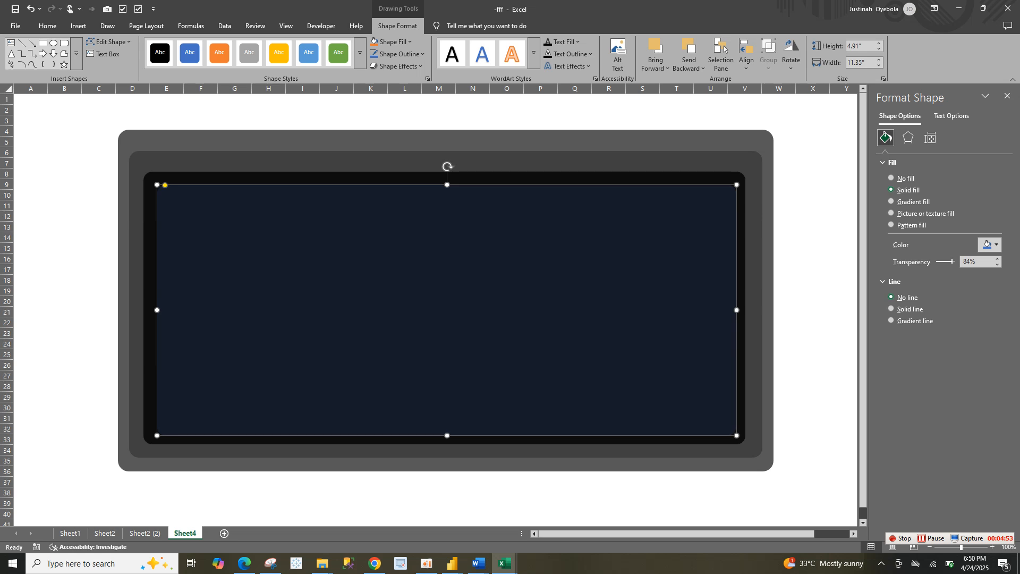
# Check the finished layout on Sheet2 (2) and square off the corners of the three inner rectangles on Sheet4
pyautogui.click(145, 533)
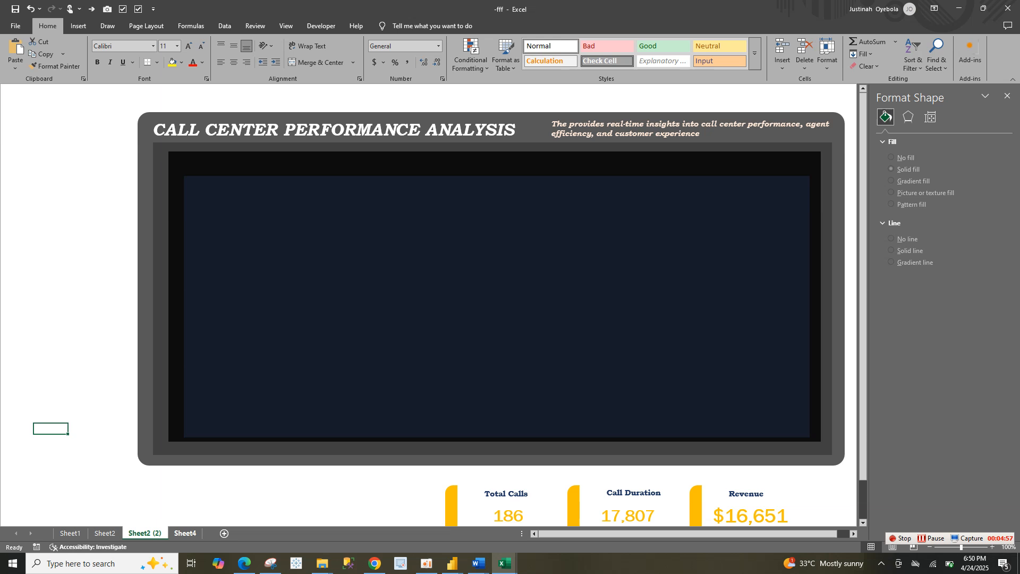
pyautogui.click(185, 533)
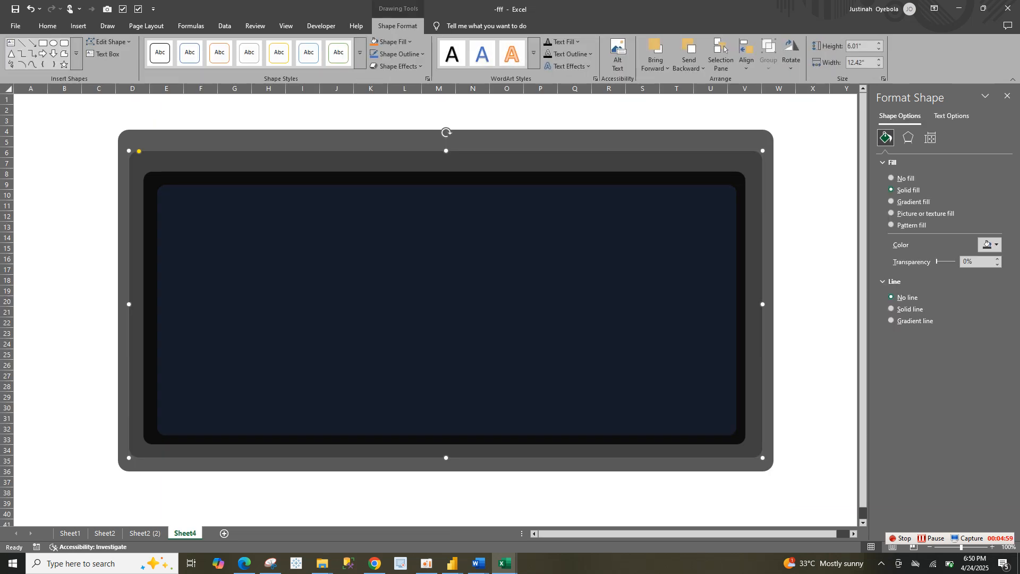
pyautogui.moveTo(139, 150); pyautogui.dragTo(129, 151)
pyautogui.press('Tab')
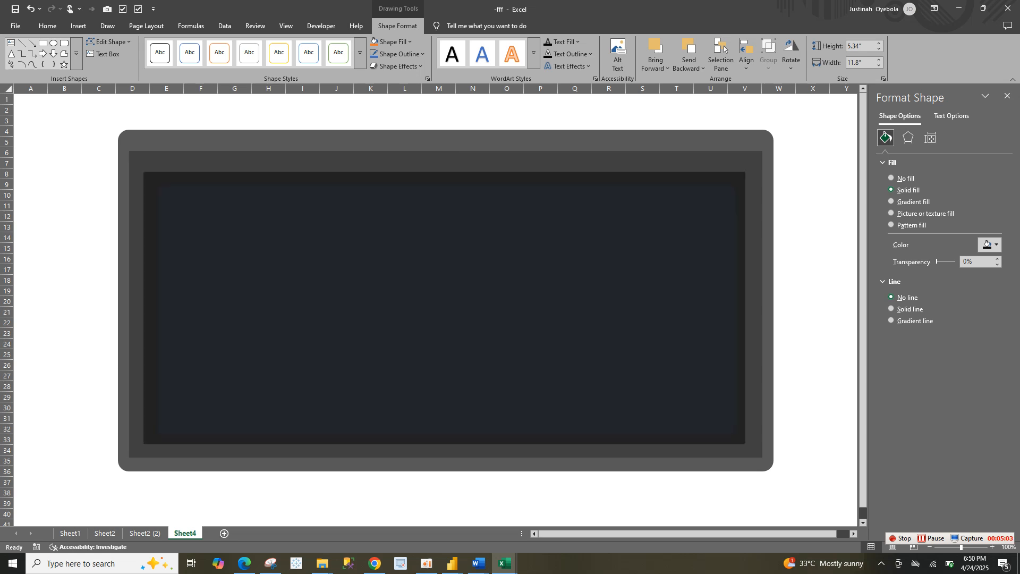
pyautogui.press('Tab')
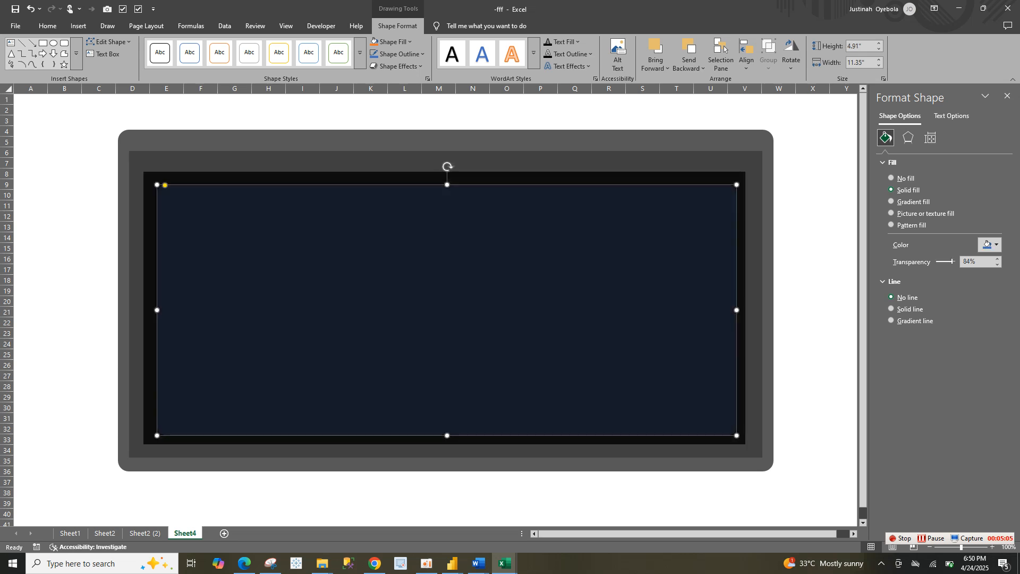
pyautogui.moveTo(165, 185); pyautogui.dragTo(158, 185)
pyautogui.click(473, 121)
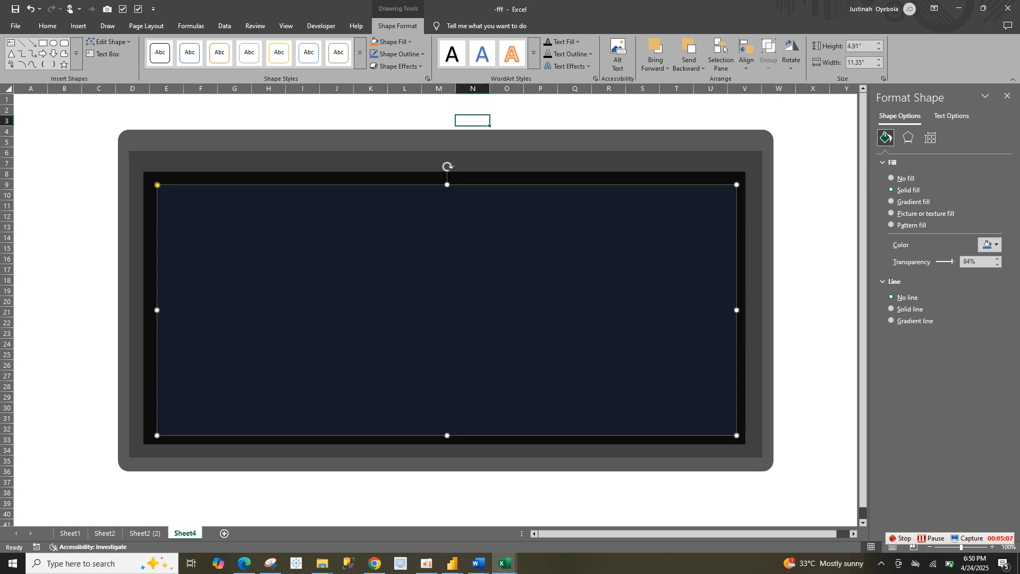
# Select all four background rectangles and group them into one object
pyautogui.click(779, 311)
pyautogui.click(648, 310)
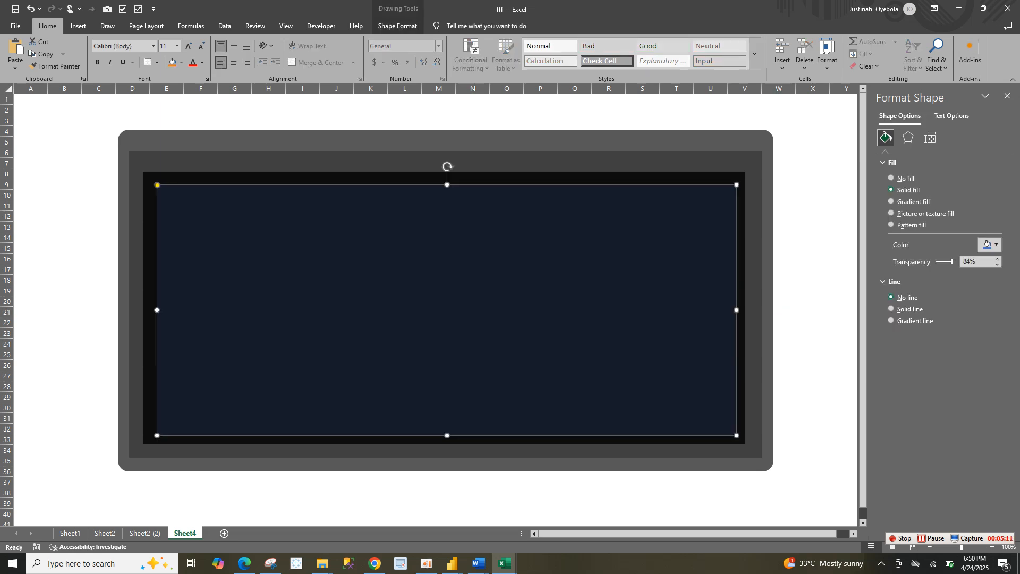
pyautogui.hotkey('ctrl', 'a')
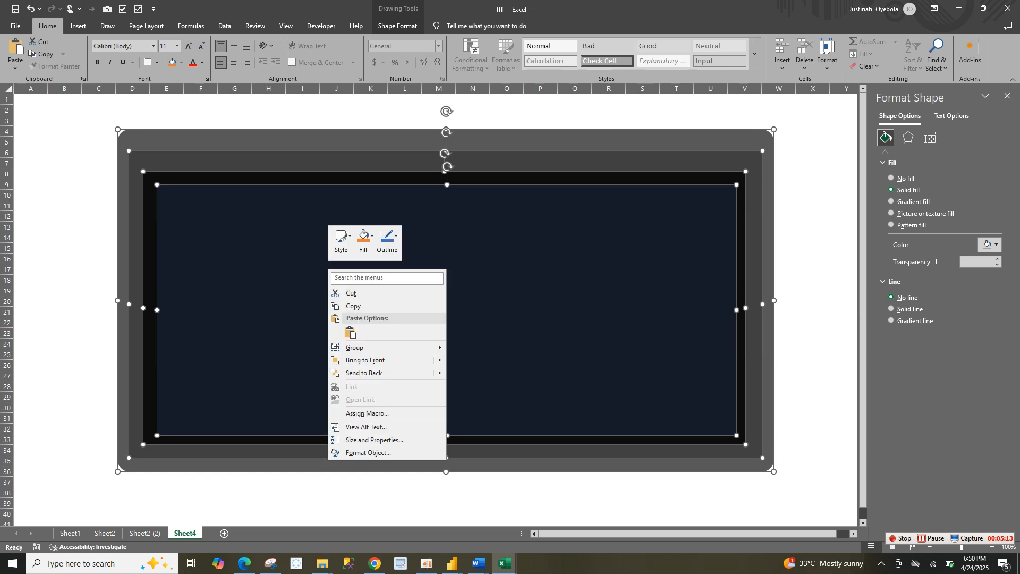
pyautogui.rightClick(328, 269)
pyautogui.moveTo(372, 347)
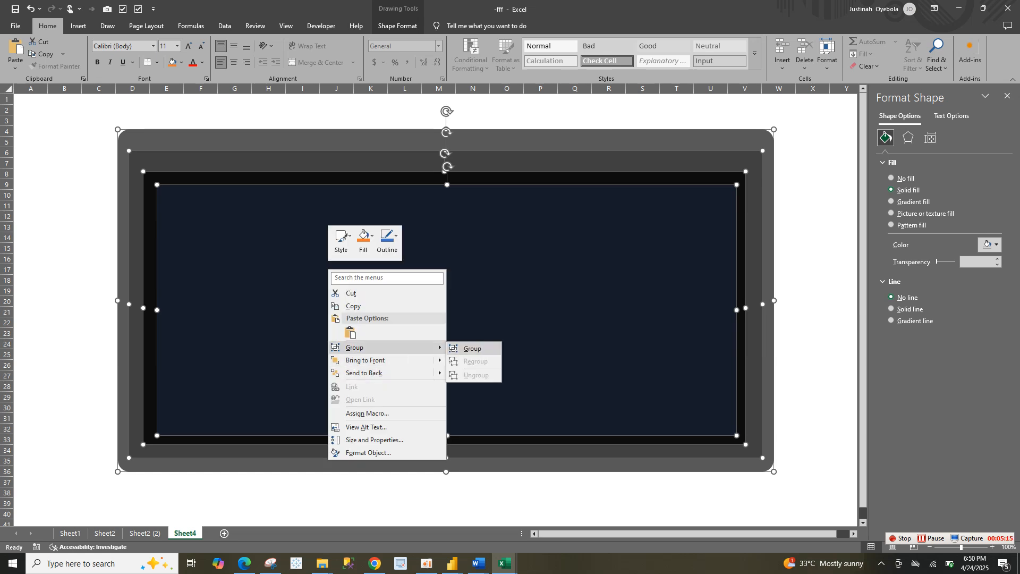
pyautogui.click(473, 349)
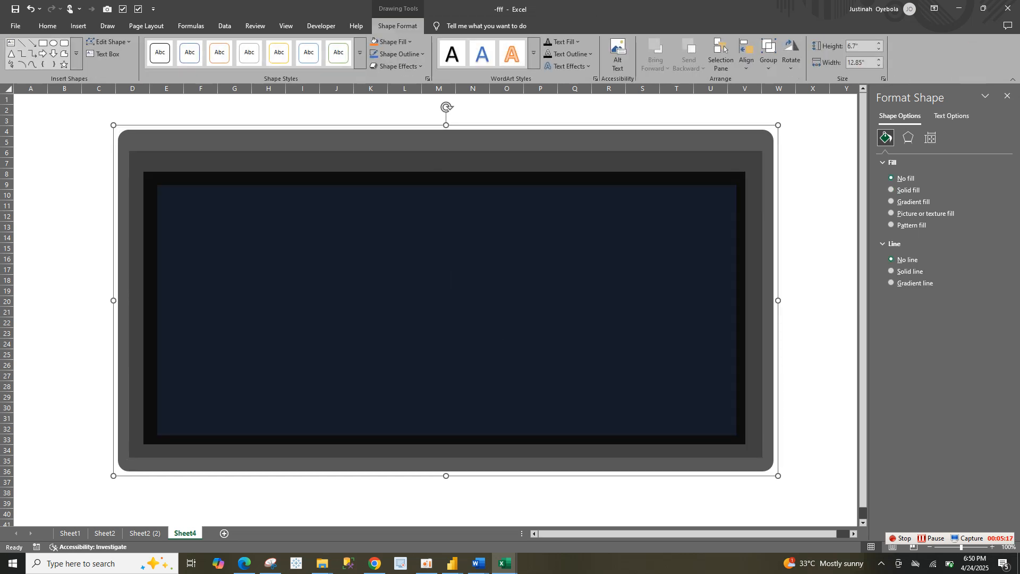
pyautogui.click(768, 53)
pyautogui.press('Escape')
pyautogui.click(768, 54)
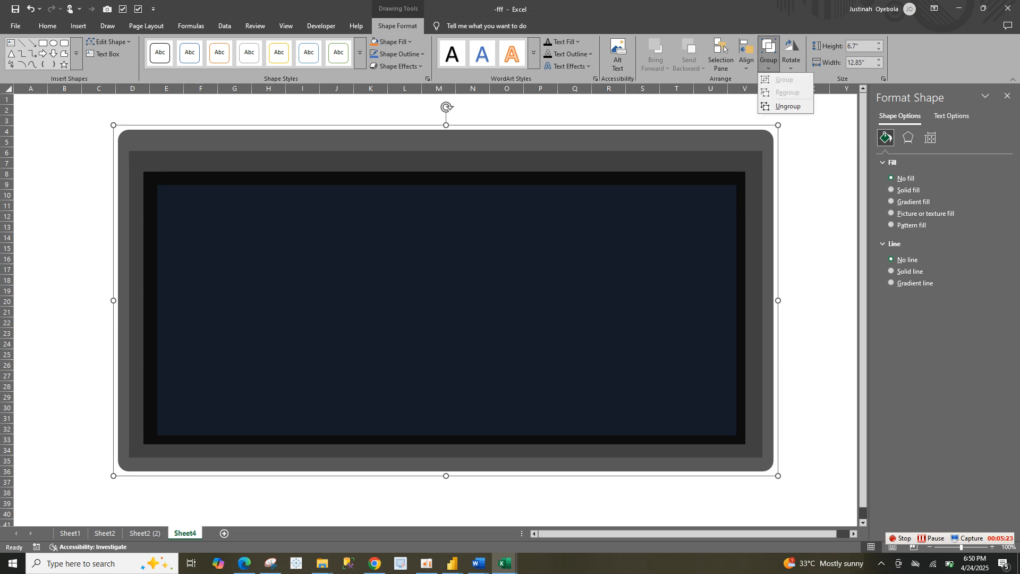
pyautogui.click(768, 54)
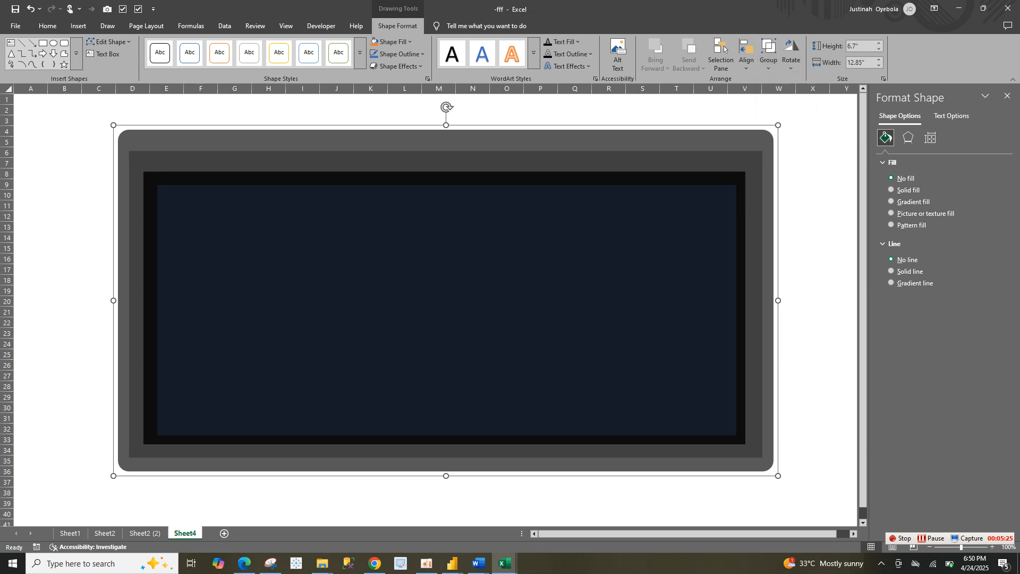
pyautogui.click(785, 354)
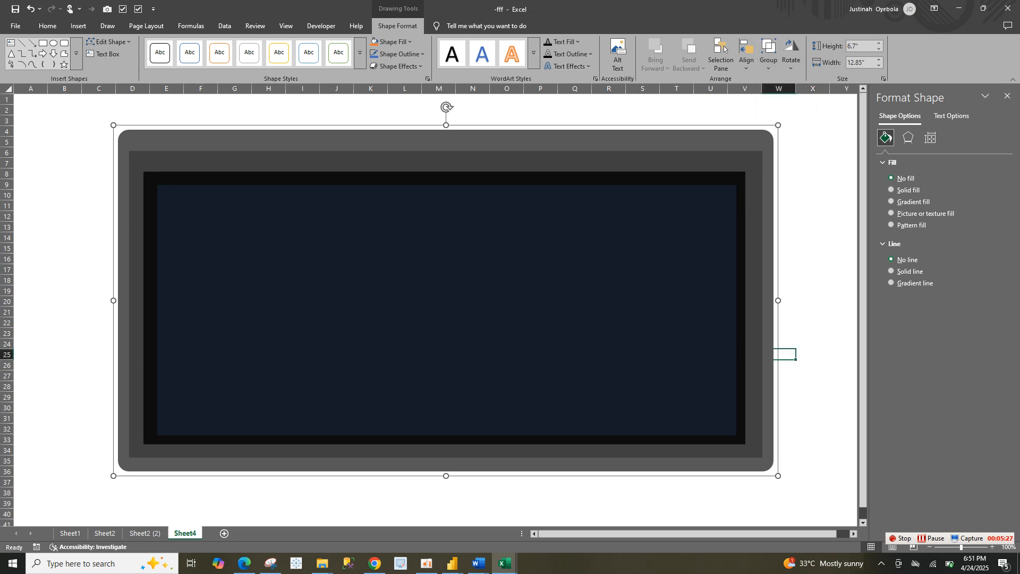
# Shift the grouped background slightly right and down, by less than half a column and half a row
pyautogui.moveTo(585, 308)
pyautogui.mouseDown()
pyautogui.moveTo(581, 360)
pyautogui.moveTo(609, 298)
pyautogui.moveTo(599, 312)
pyautogui.mouseUp()
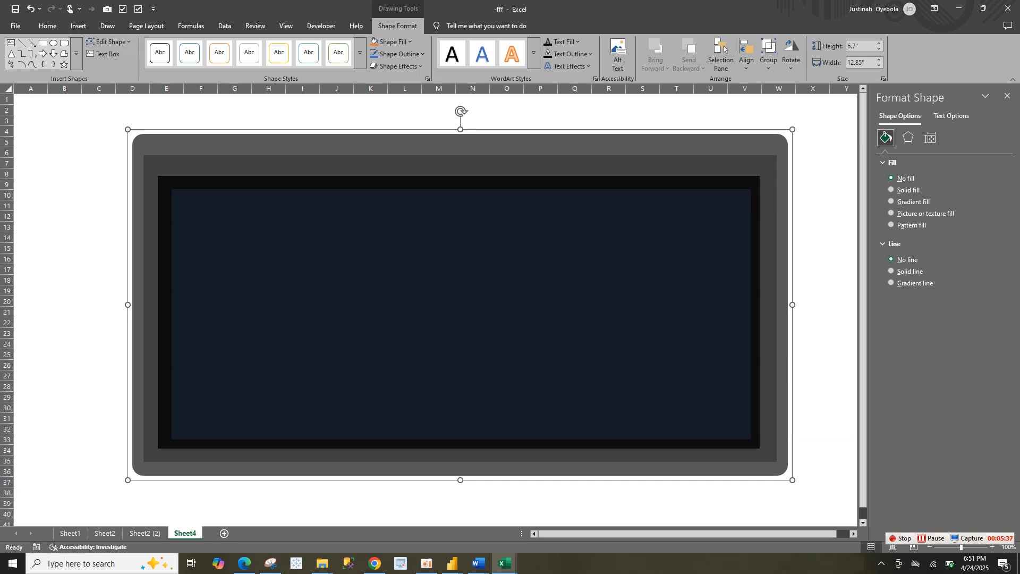
# Insert a text box about nine columns wide and two rows high in the upper-left corner of the dark blue rectangle
pyautogui.click(78, 26)
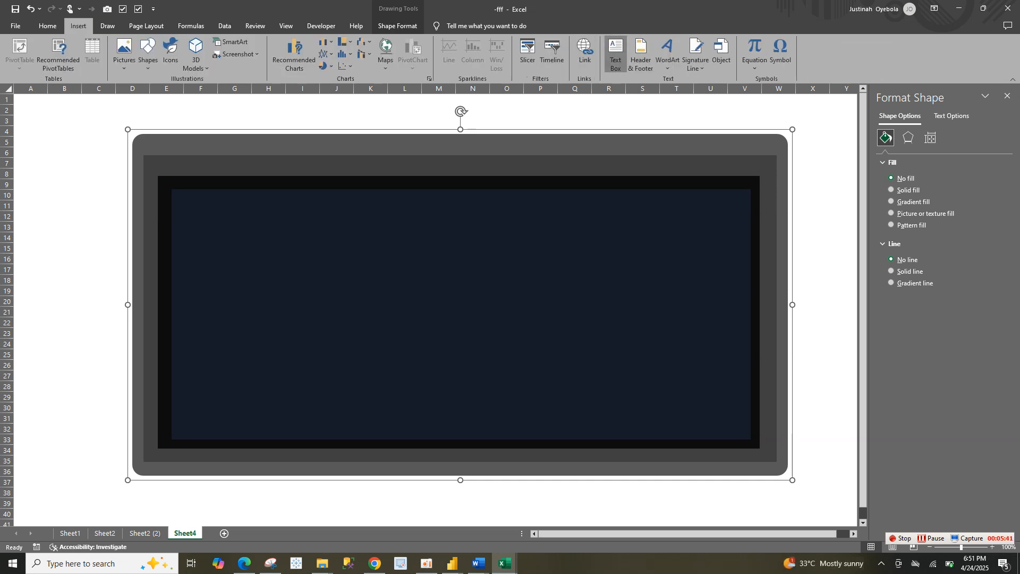
pyautogui.click(616, 54)
pyautogui.moveTo(347, 232); pyautogui.dragTo(528, 281)
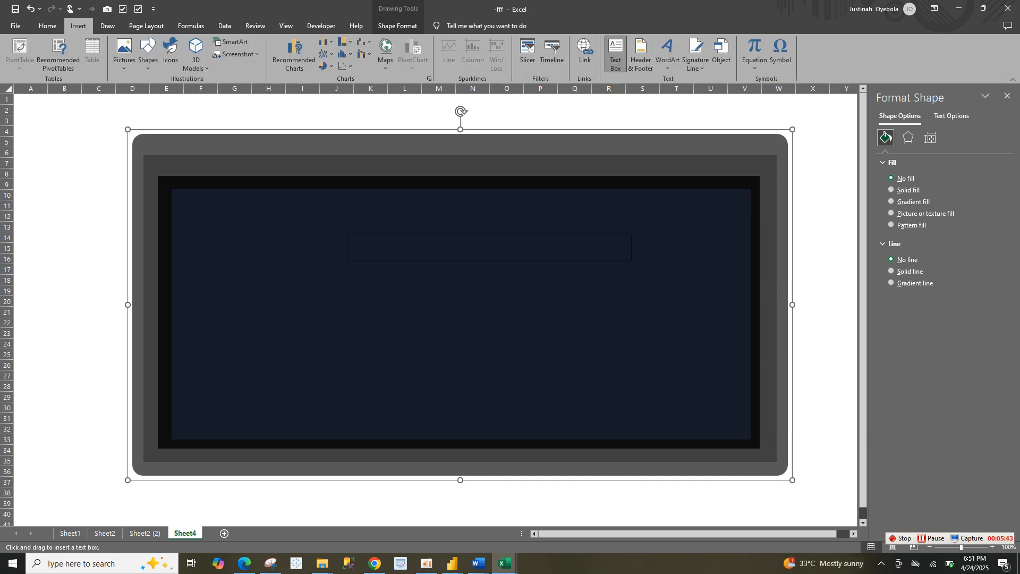
pyautogui.moveTo(632, 260); pyautogui.dragTo(662, 268)
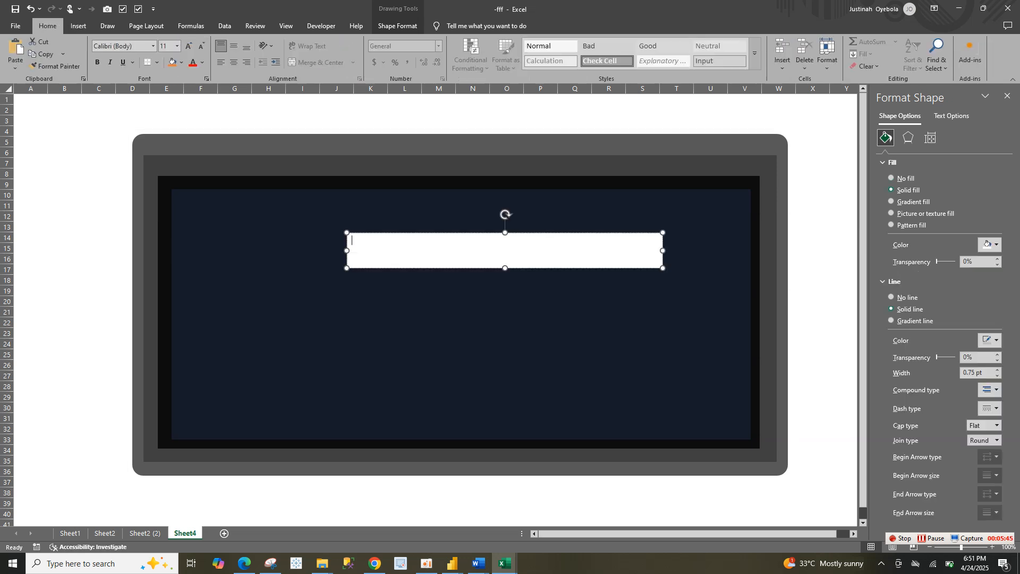
pyautogui.moveTo(577, 269); pyautogui.dragTo(414, 231)
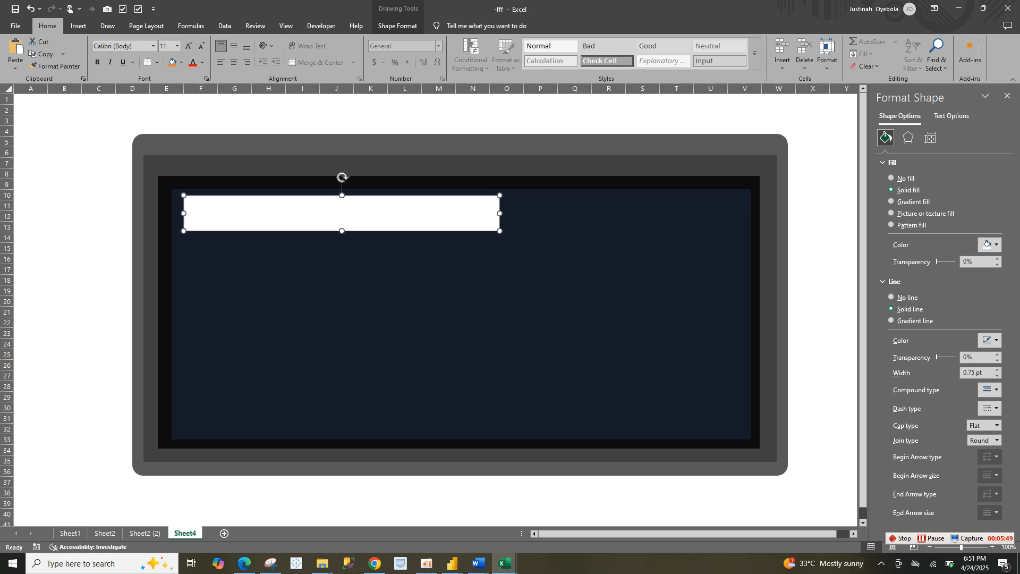
pyautogui.moveTo(341, 231); pyautogui.dragTo(341, 215)
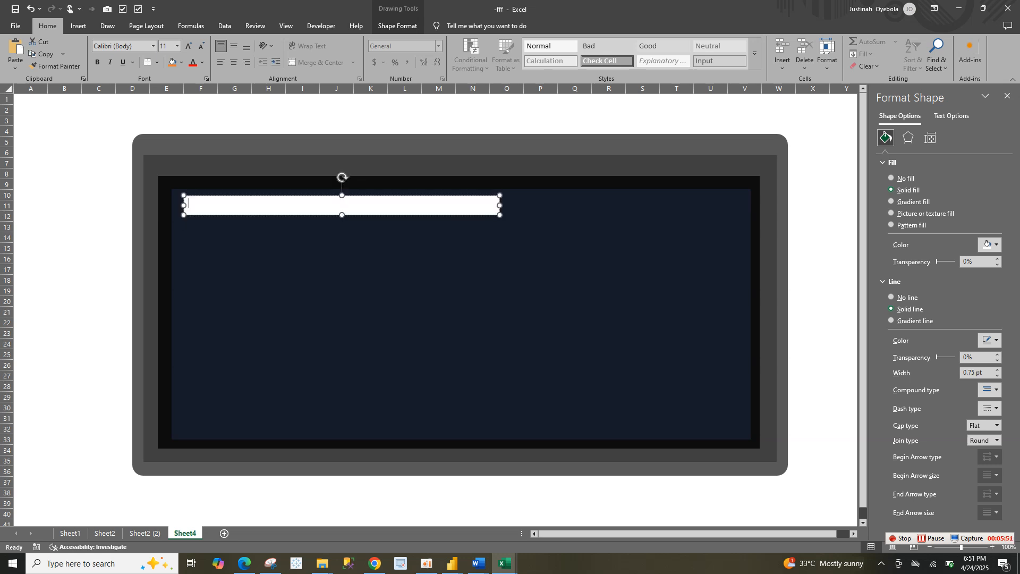
# Enter the title "CALL CENTER PERFORMANCE ANALYSIS" in the text box and trim the box to about 0.33" high by 5.89" wide
pyautogui.write('CALL CENTER PERFORMANCE ANALYSI')
pyautogui.write('SIS')
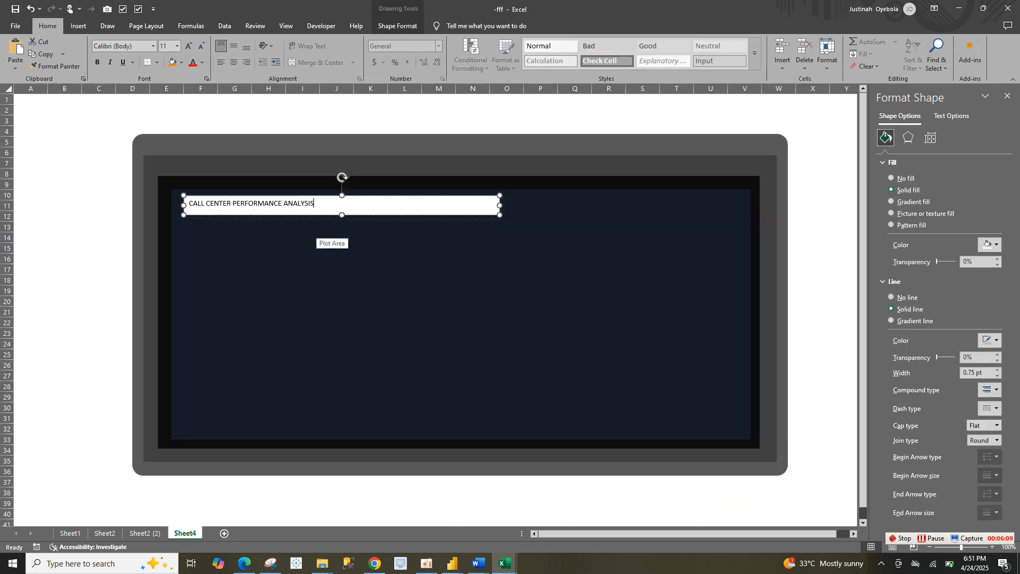
pyautogui.moveTo(499, 214); pyautogui.dragTo(484, 213)
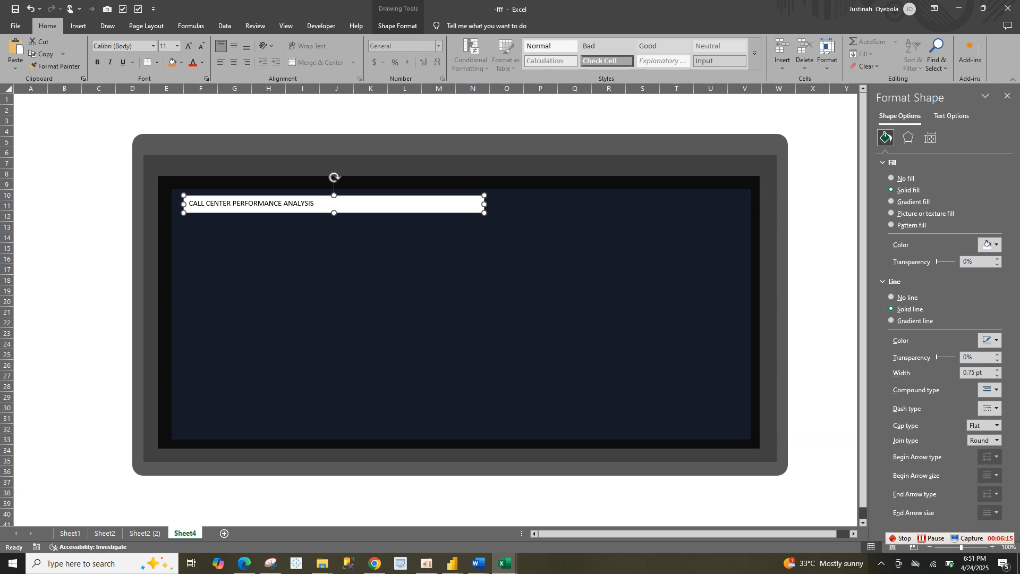
# Remove the fill and outline from the title text box
pyautogui.click(892, 297)
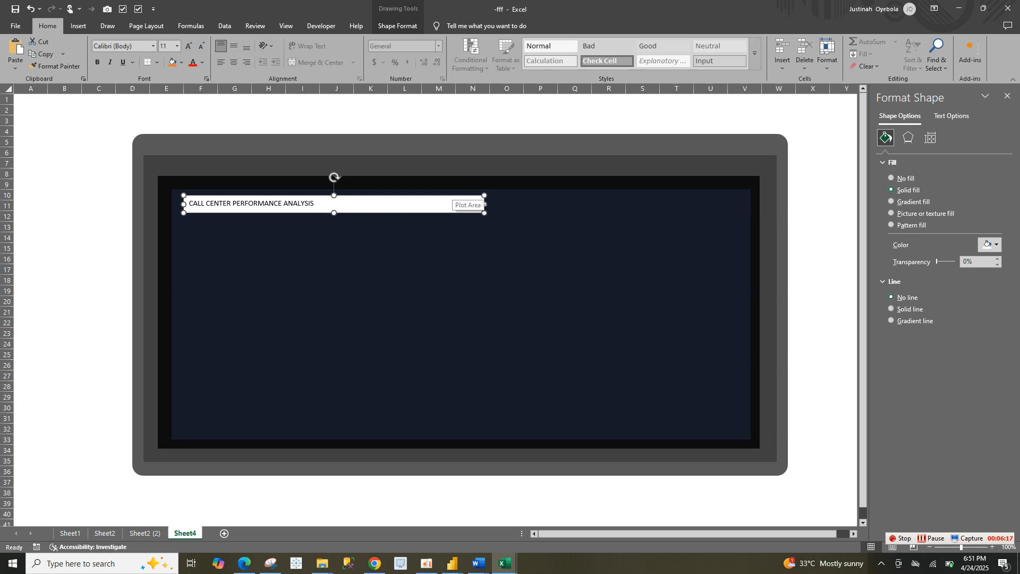
pyautogui.rightClick(456, 201)
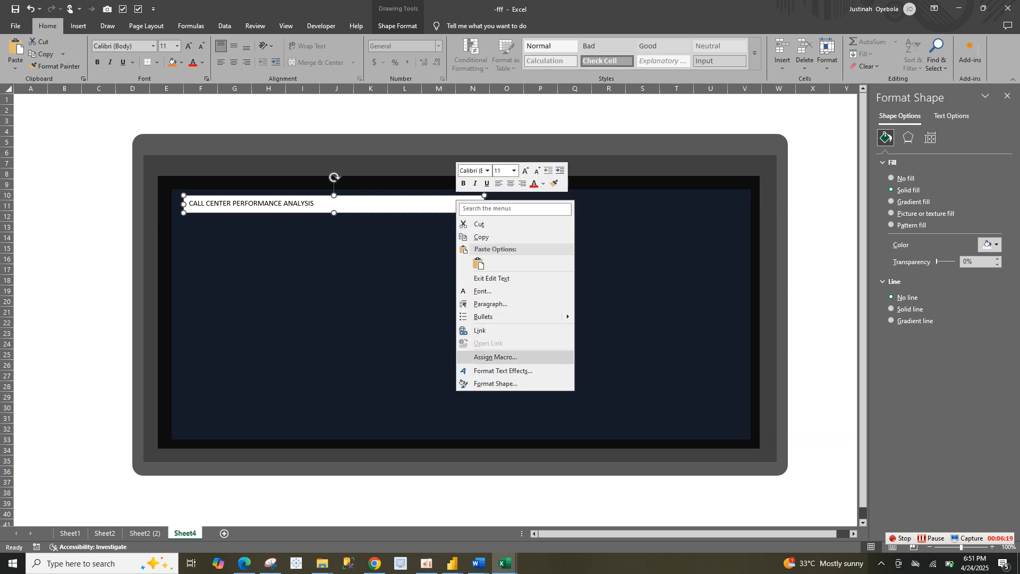
pyautogui.click(495, 383)
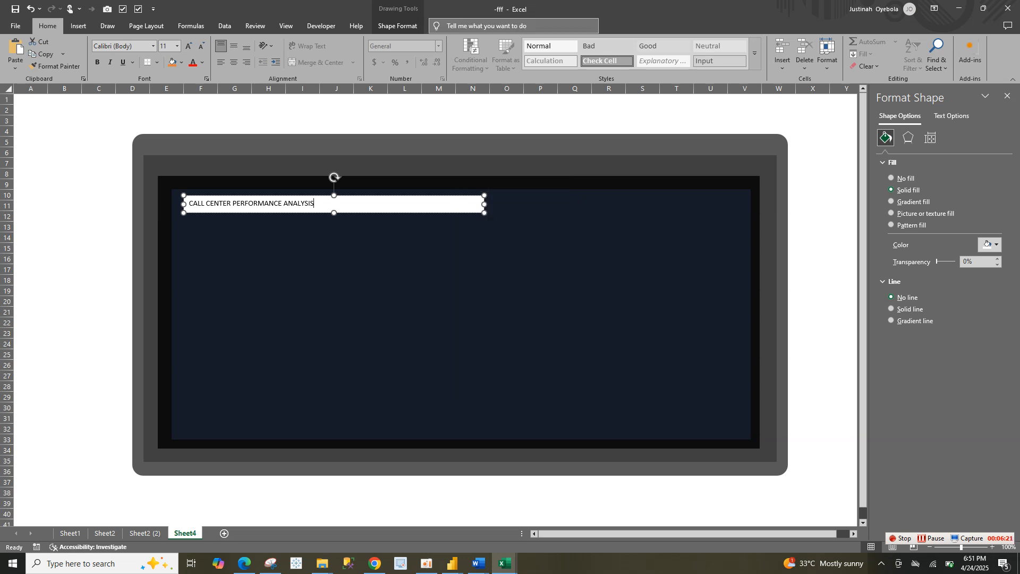
pyautogui.click(398, 26)
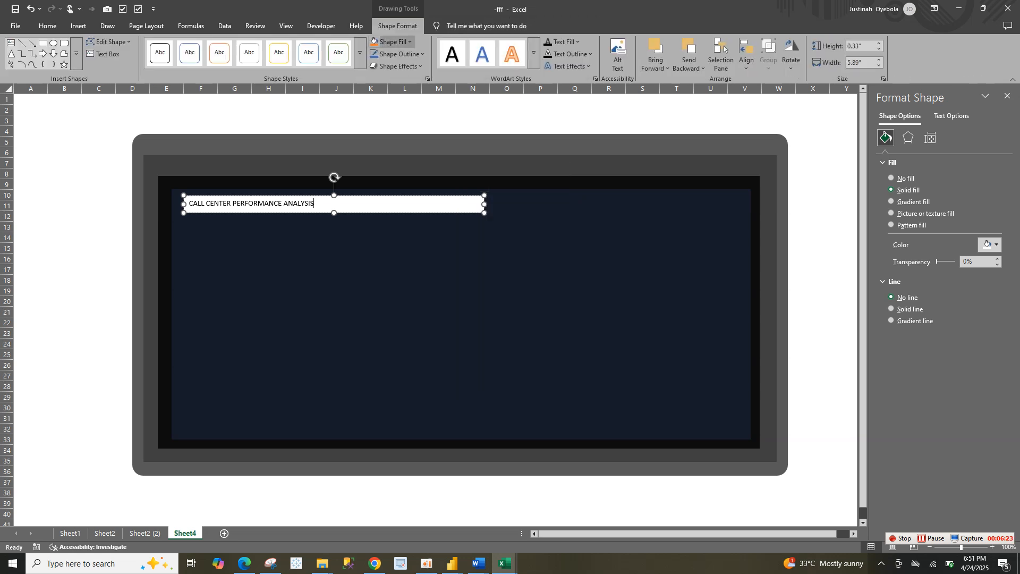
pyautogui.click(390, 41)
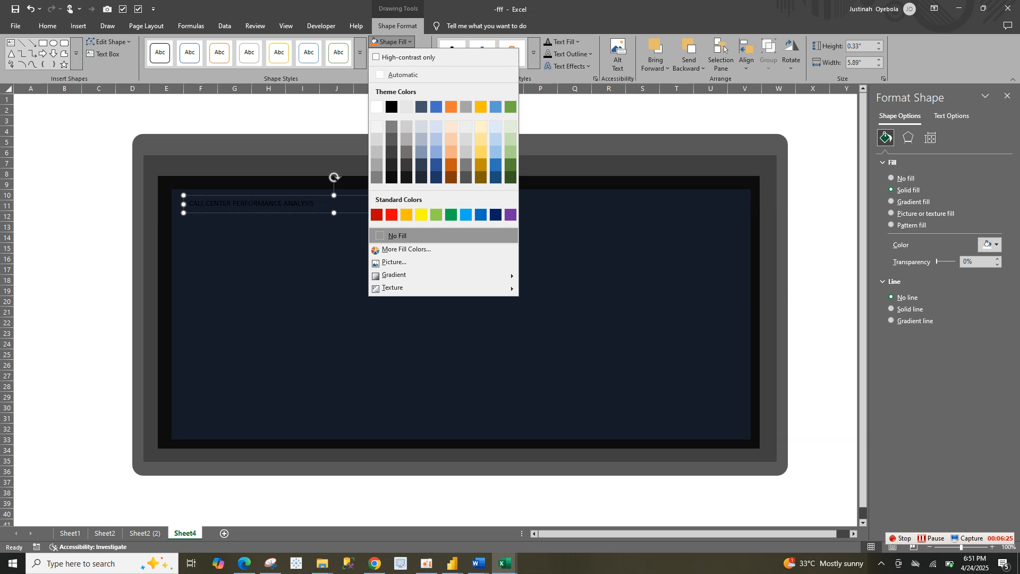
pyautogui.press('Return')
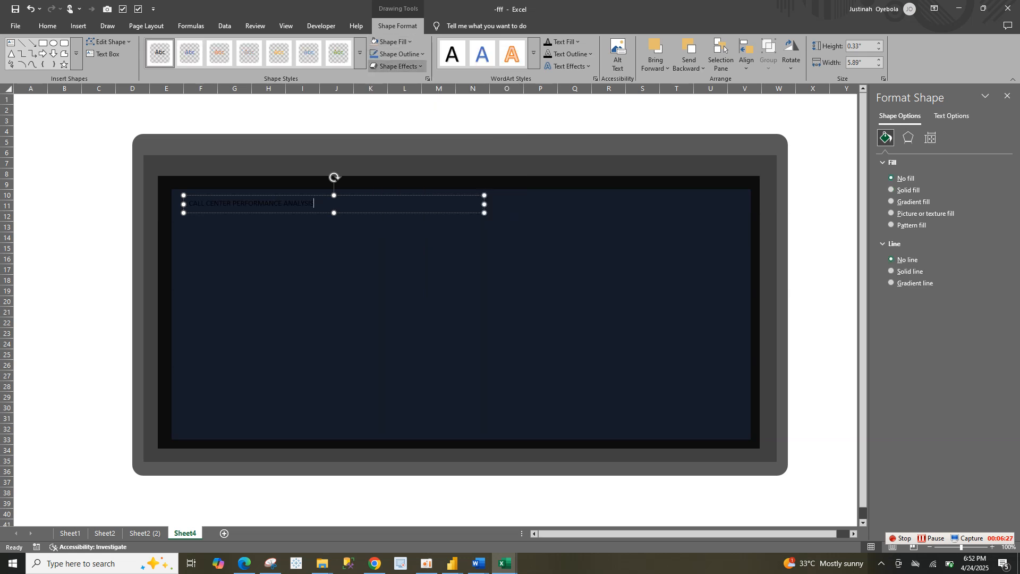
pyautogui.click(400, 54)
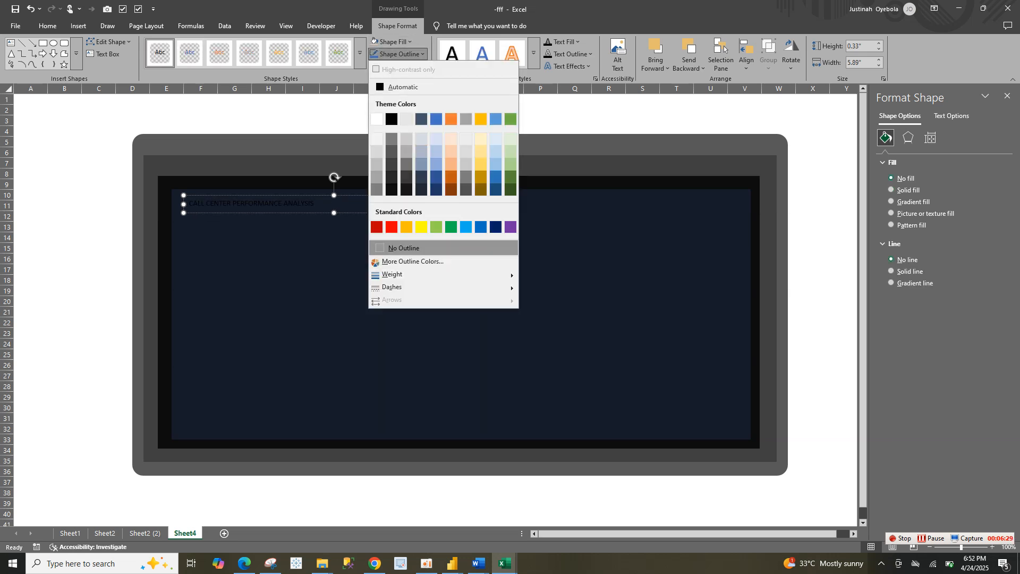
pyautogui.press('Return')
# Move the title text box up to the left end of the outer grey rectangle's upper band and make its text white
pyautogui.moveTo(478, 212); pyautogui.dragTo(448, 156)
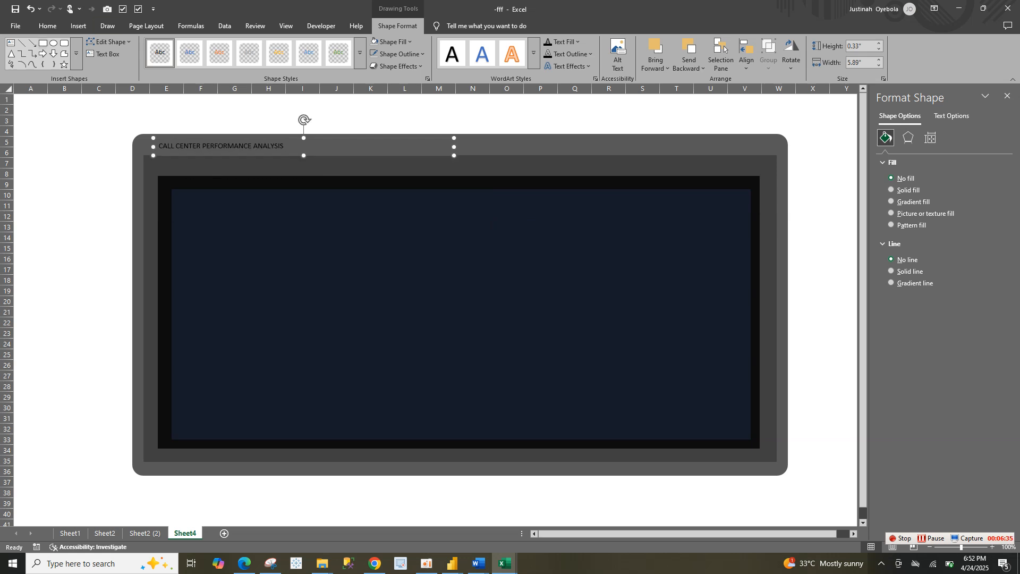
pyautogui.click(47, 26)
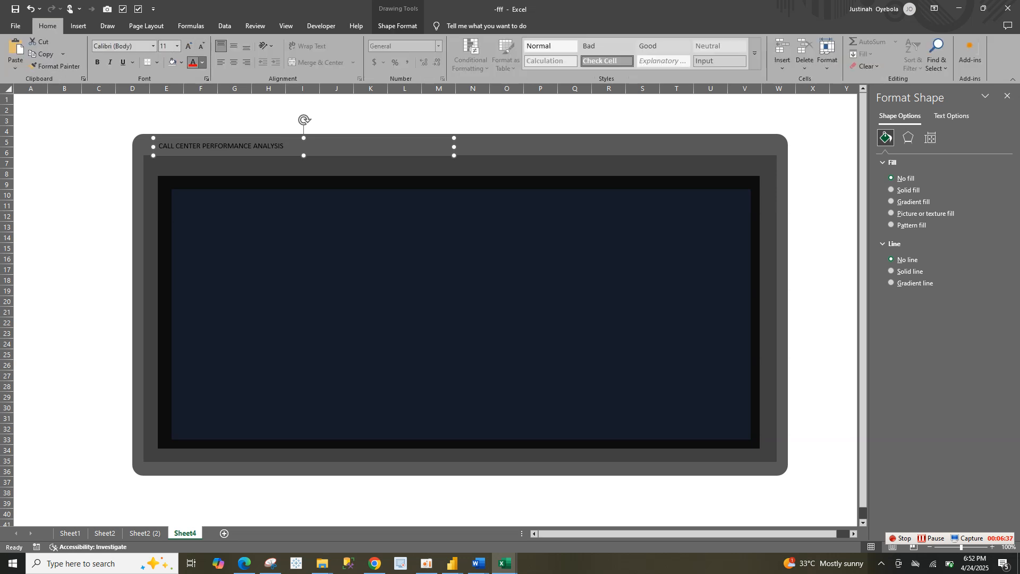
pyautogui.click(202, 62)
pyautogui.click(196, 128)
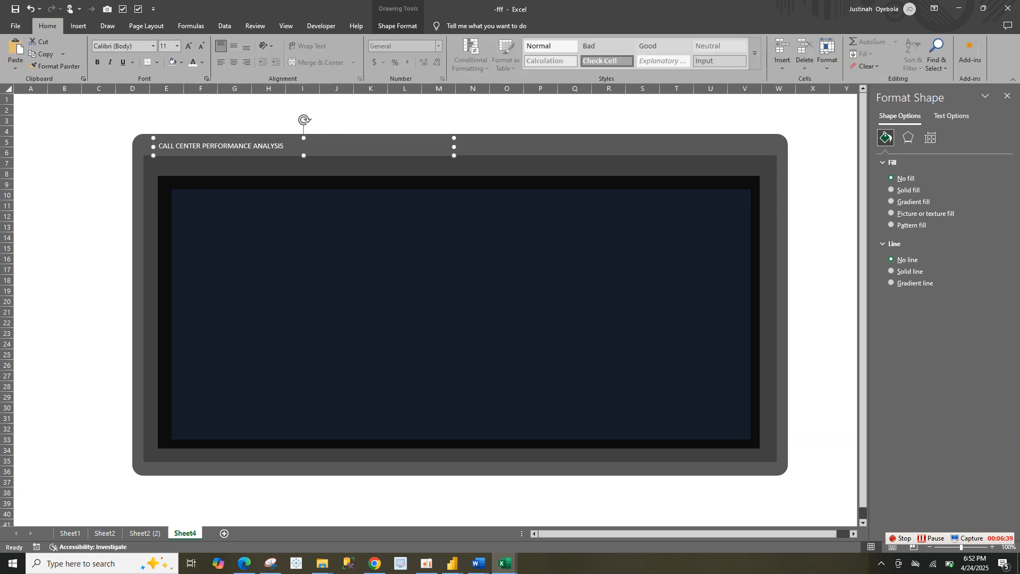
# Change the title's font to Bookman Old Style
pyautogui.click(153, 45)
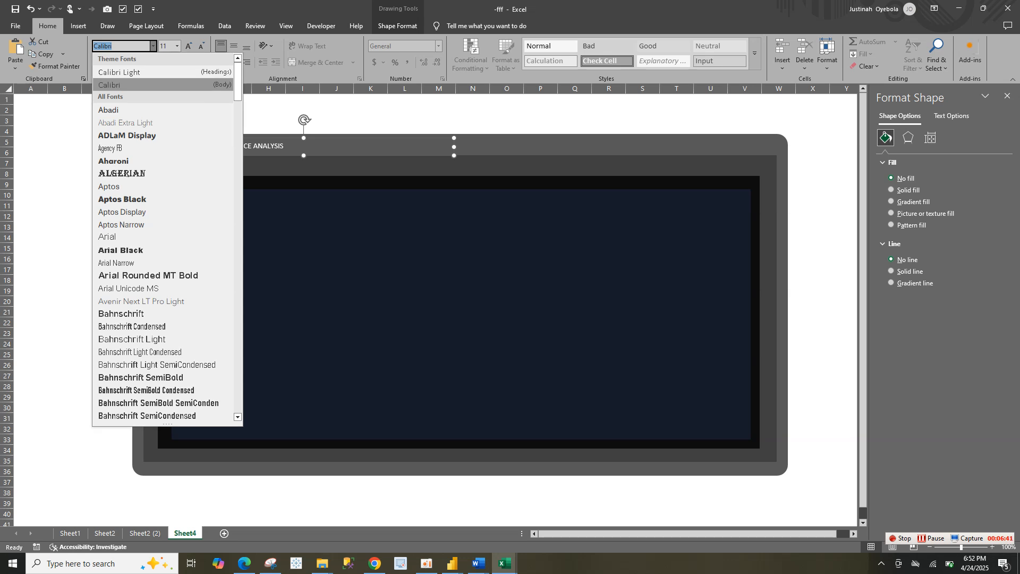
pyautogui.write('BoK')
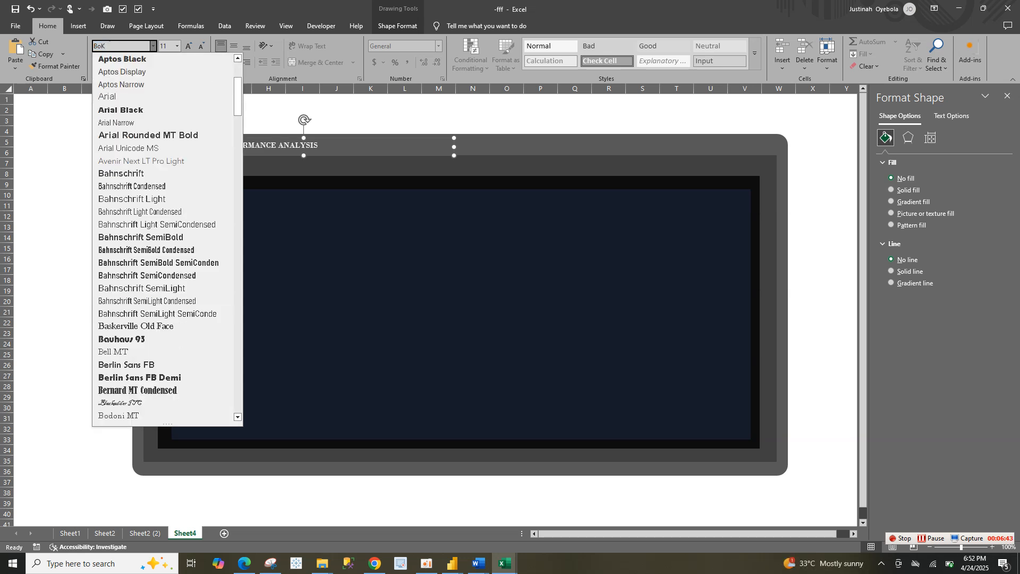
pyautogui.press('BackSpace')
pyautogui.write('ok')
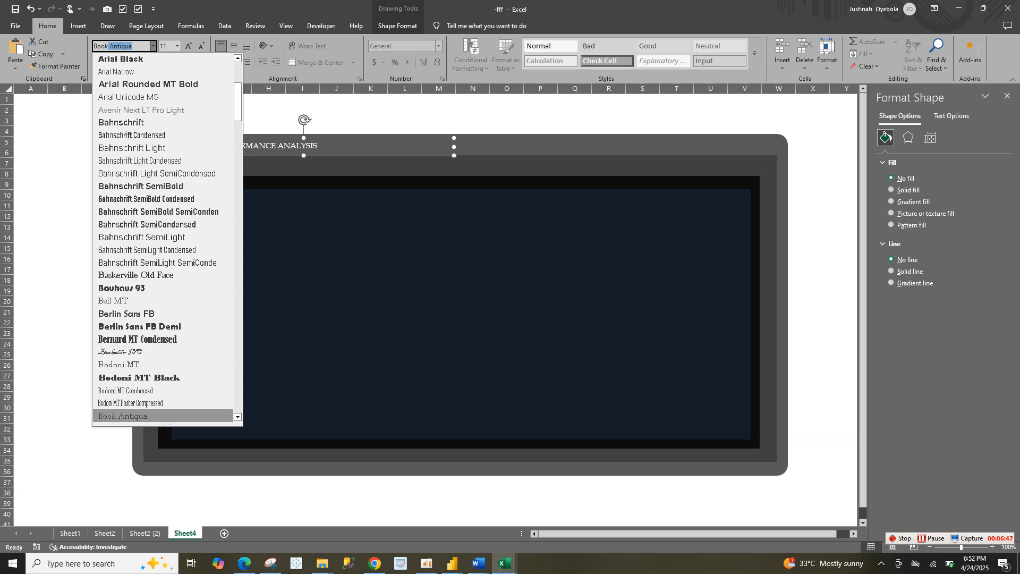
pyautogui.write('man')
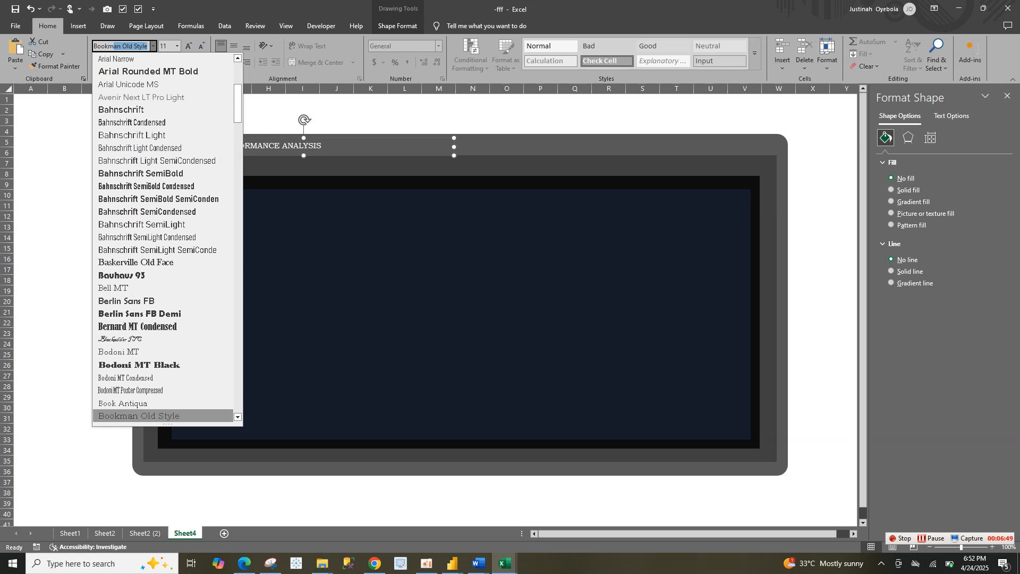
pyautogui.press('Return')
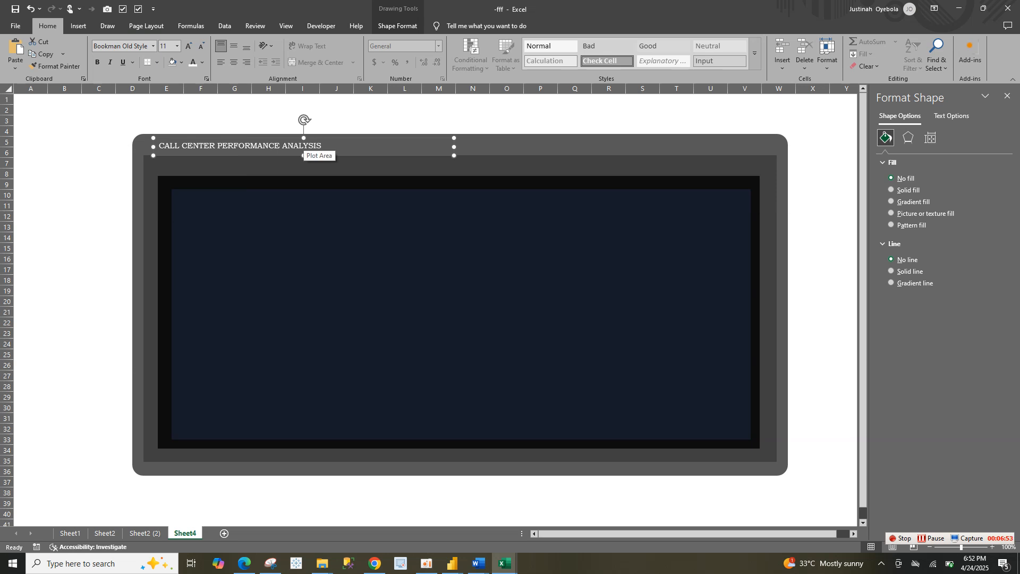
# Enlarge the title text to size 16, make it bold and italic, and extend its text box slightly downward
pyautogui.rightClick(304, 148)
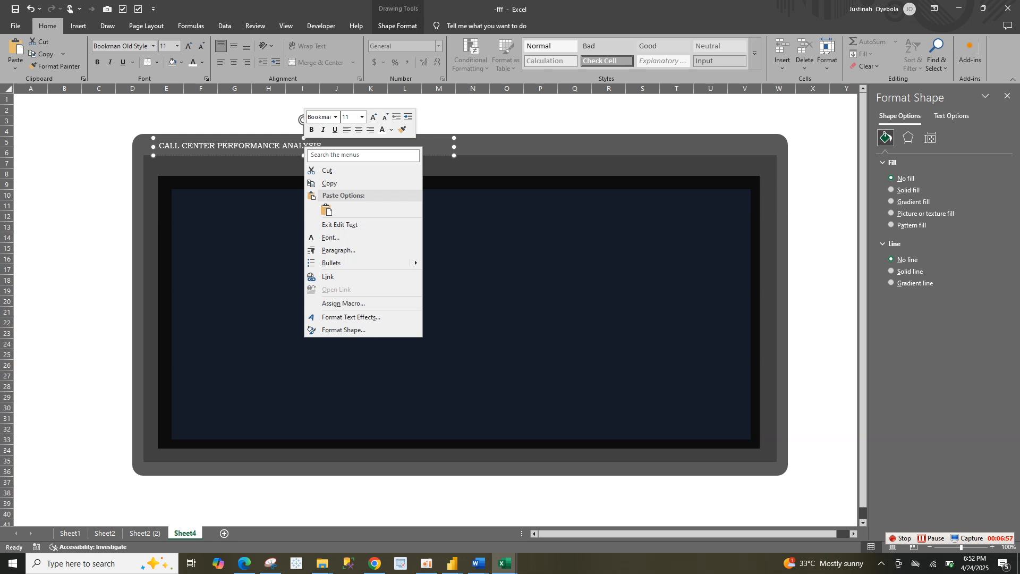
pyautogui.press('Escape')
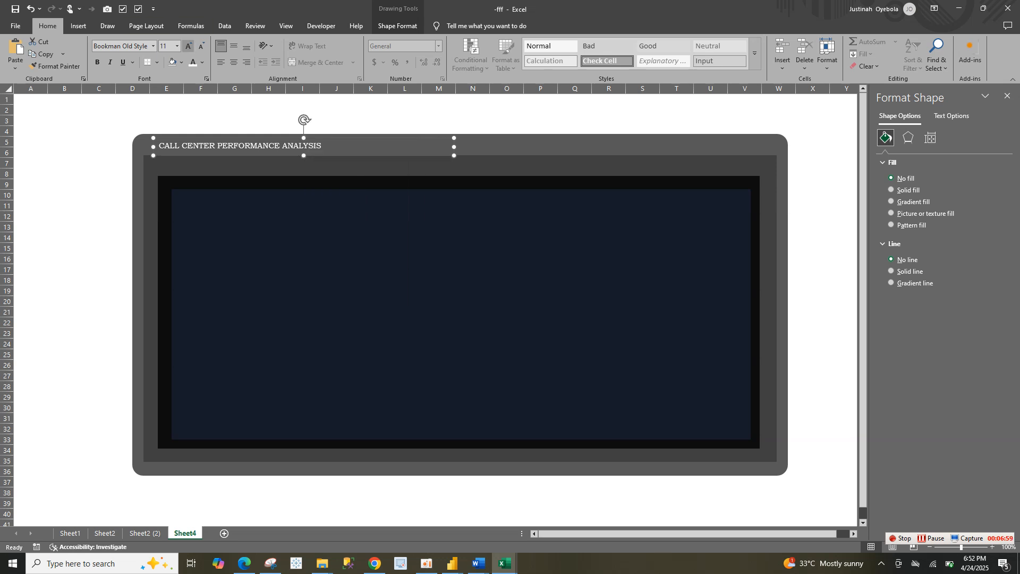
pyautogui.click(189, 46)
pyautogui.click(188, 46)
pyautogui.click(189, 45)
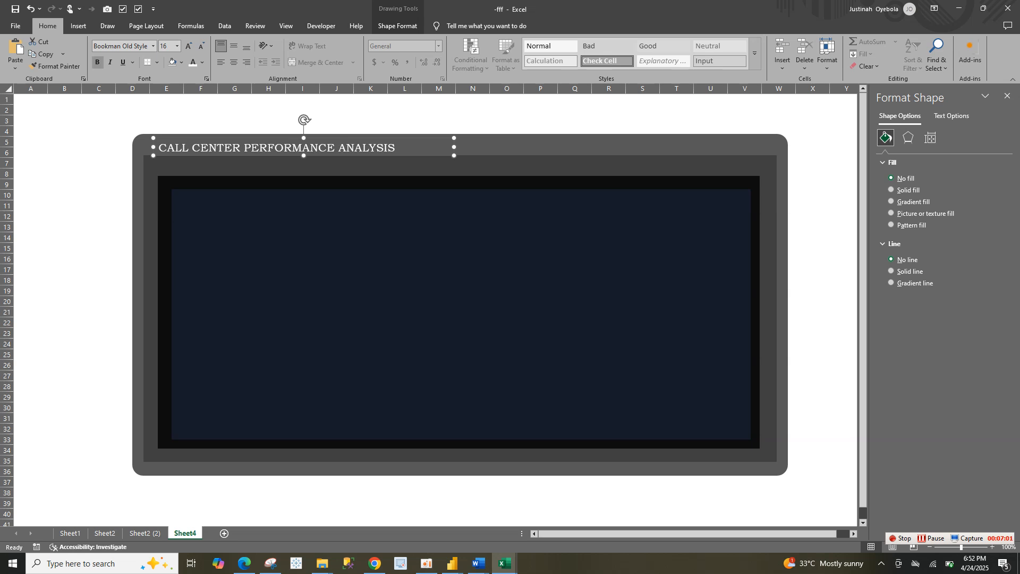
pyautogui.click(98, 62)
pyautogui.click(110, 62)
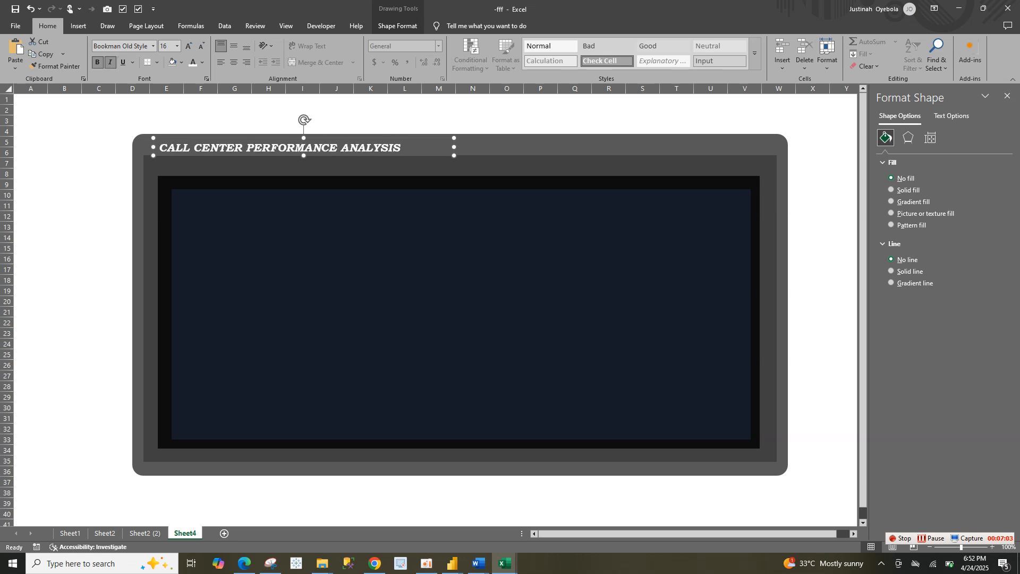
pyautogui.moveTo(304, 156); pyautogui.dragTo(303, 159)
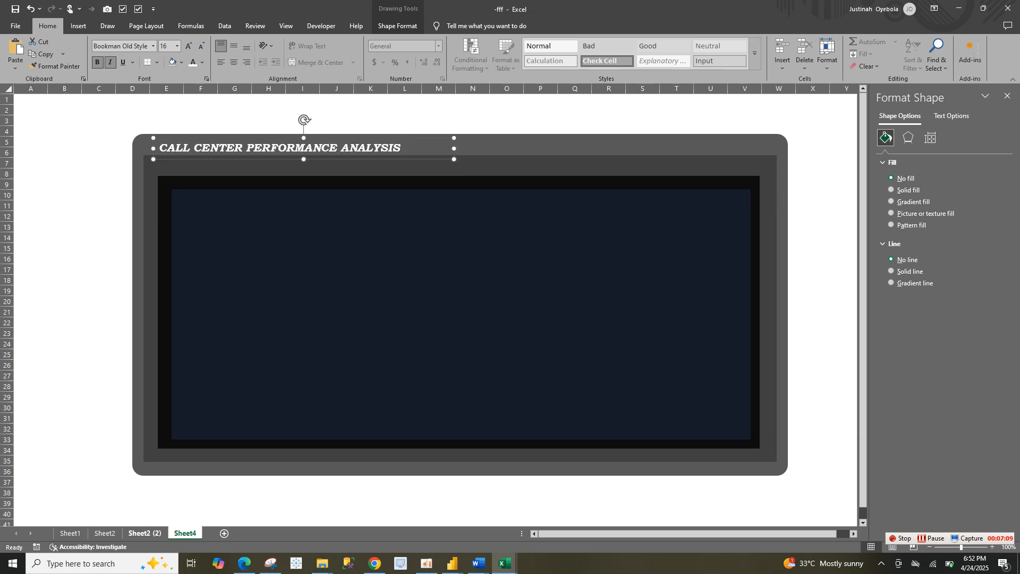
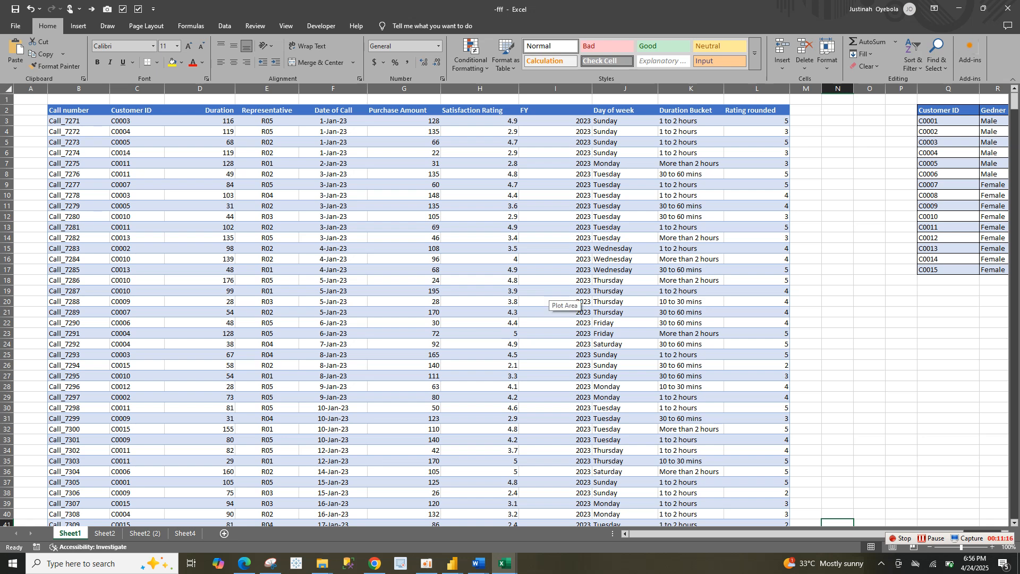
pyautogui.click(558, 301)
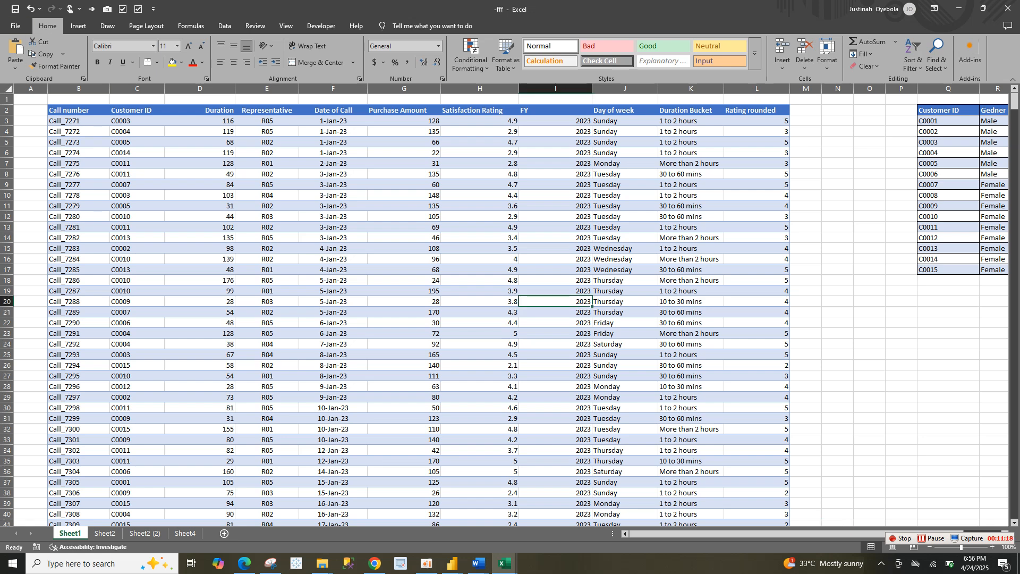
pyautogui.click(200, 142)
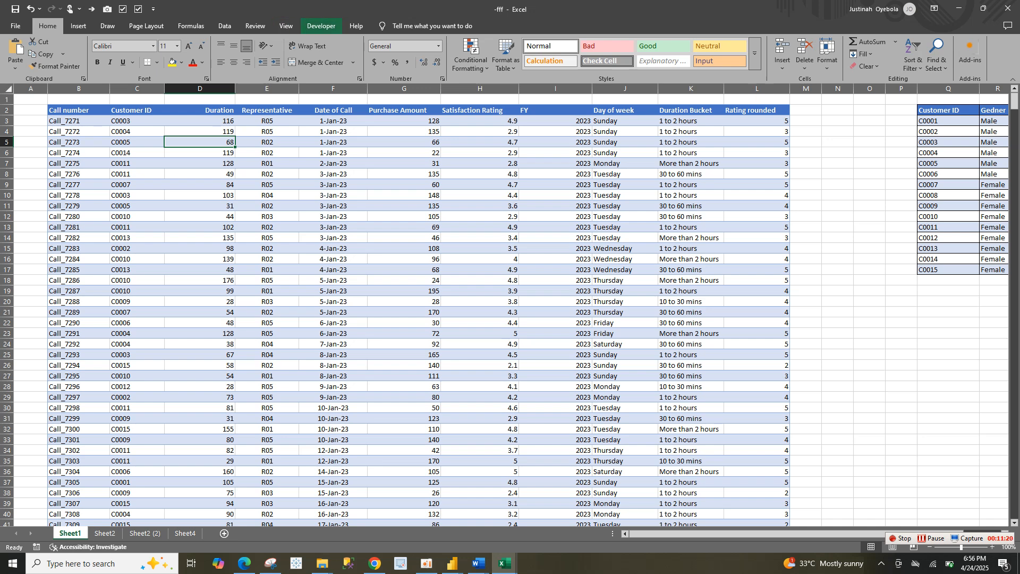
pyautogui.click(333, 195)
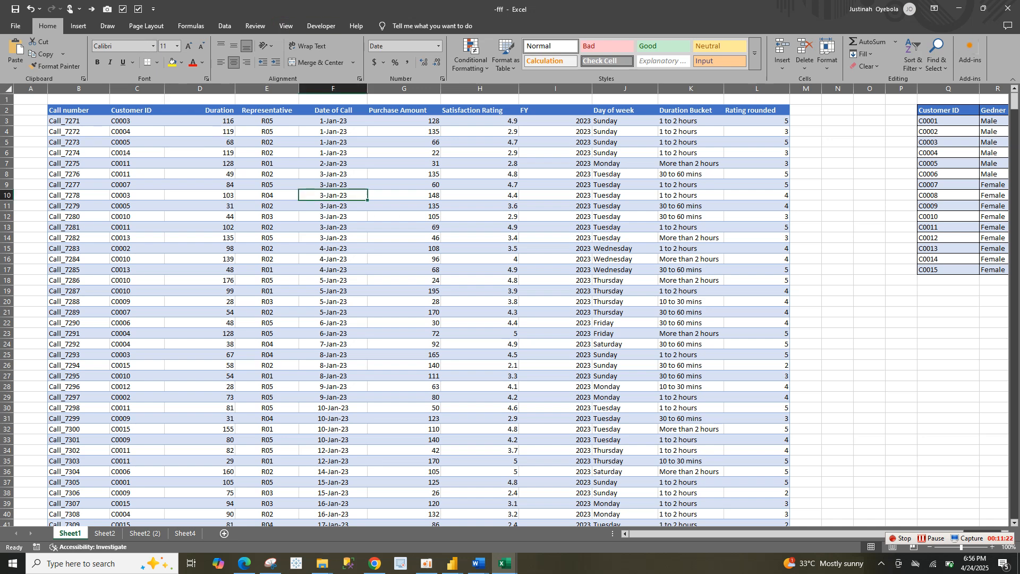
pyautogui.click(333, 249)
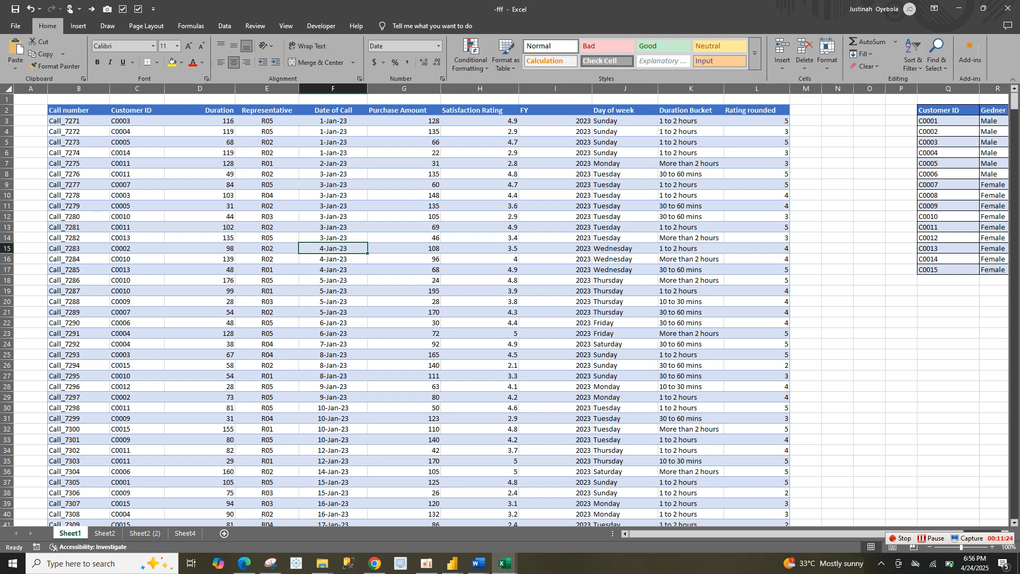
pyautogui.click(404, 237)
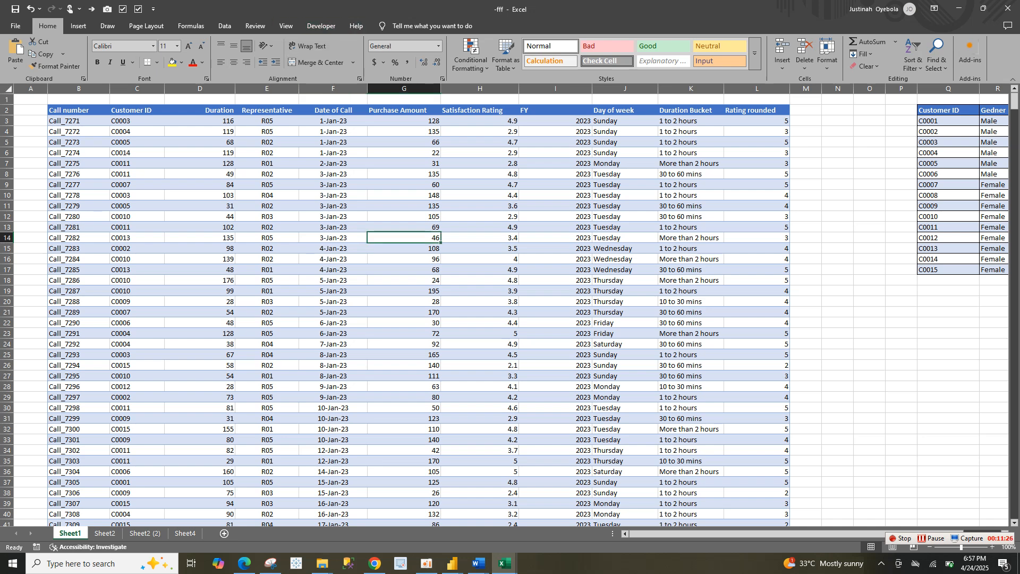
# Convert the call data range B2:L1002 on Sheet1 into a table with headers
pyautogui.click(78, 26)
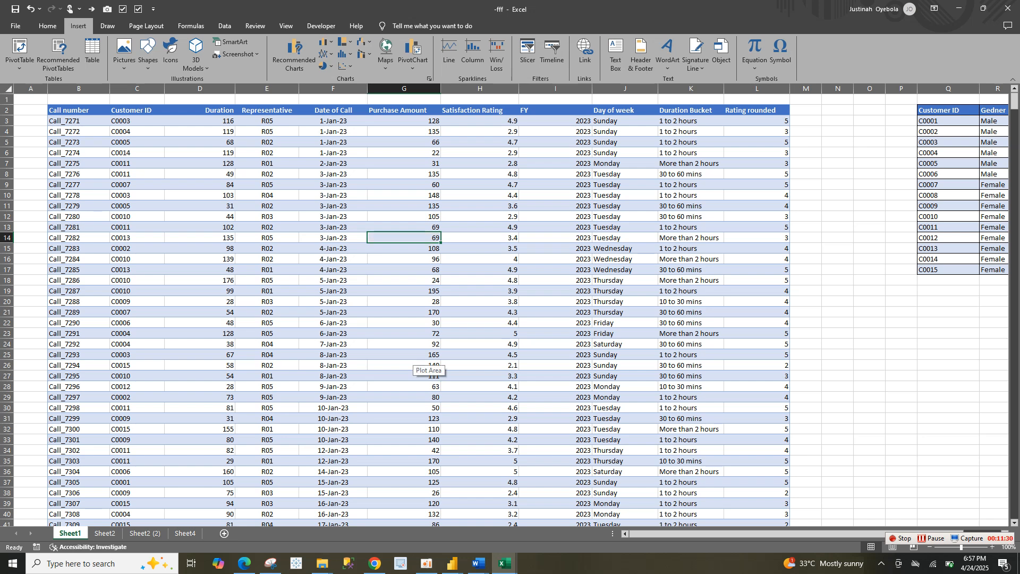
pyautogui.keyDown('ctrl'); pyautogui.click(412, 365); pyautogui.keyUp('ctrl')
pyautogui.click(412, 366)
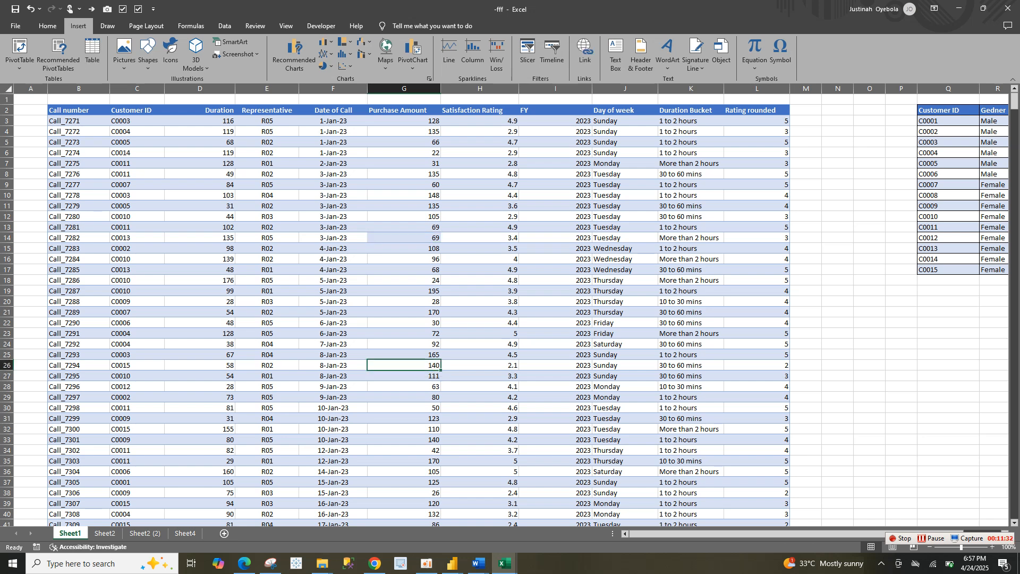
pyautogui.hotkey('ctrl', 't')
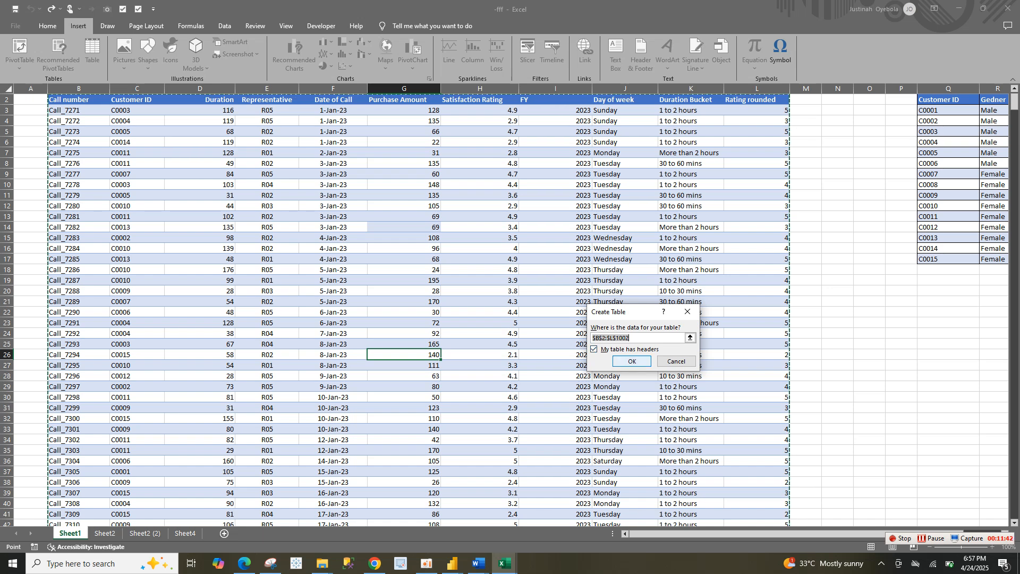
pyautogui.click(632, 362)
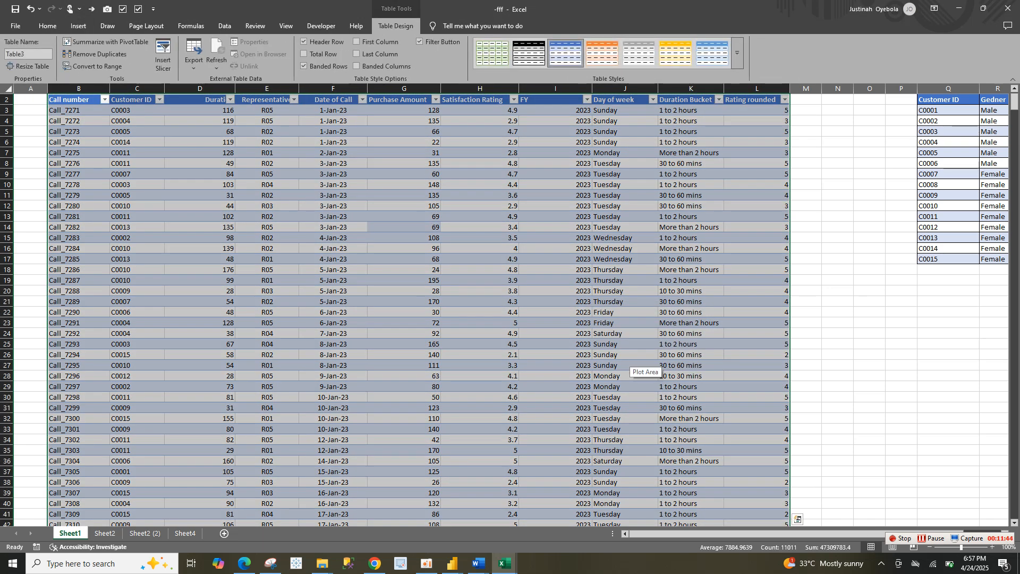
# Try to rename the call data table as "CALL Volume"
pyautogui.click(7, 53)
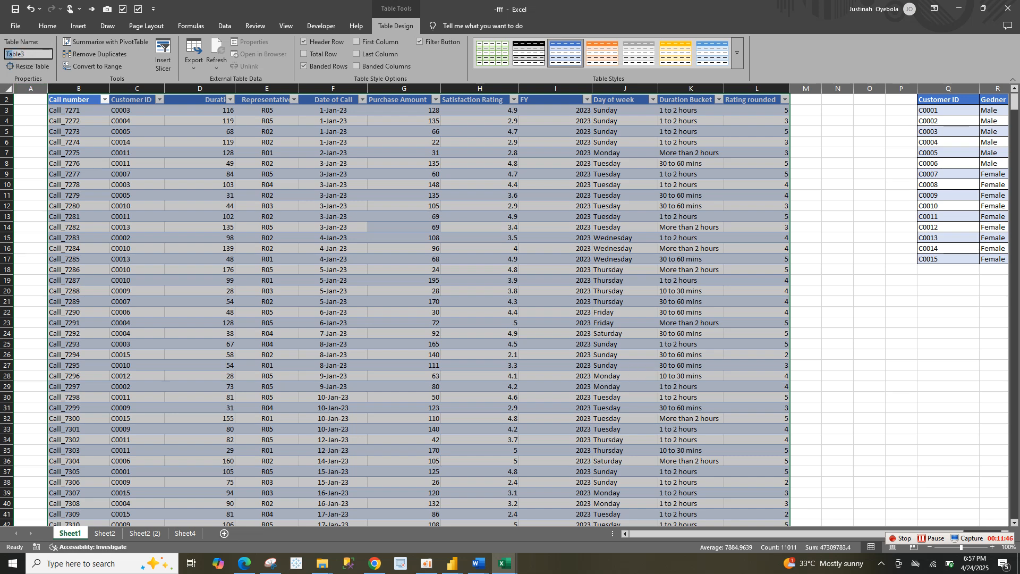
pyautogui.doubleClick(16, 54)
pyautogui.click(137, 153)
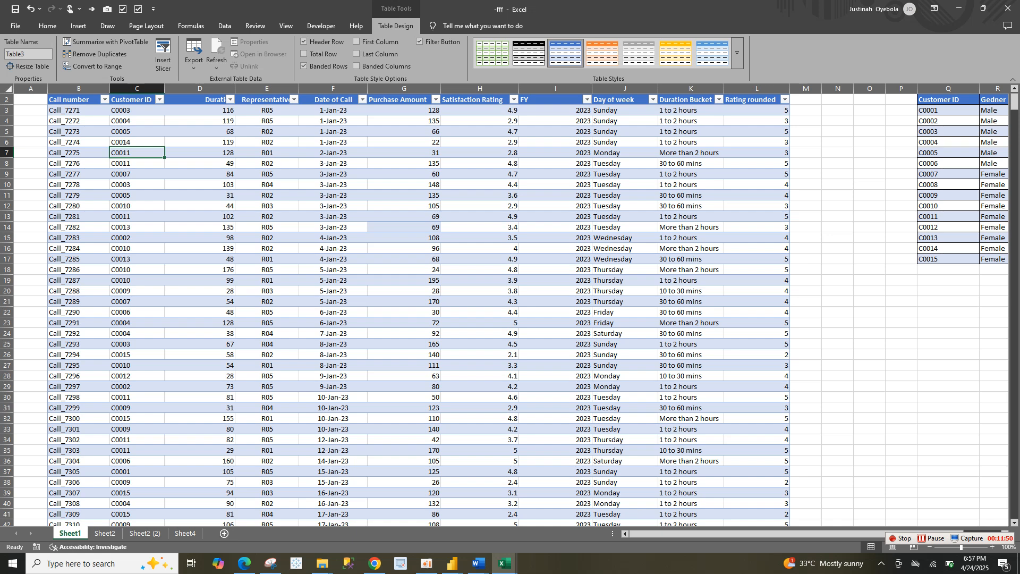
pyautogui.click(25, 54)
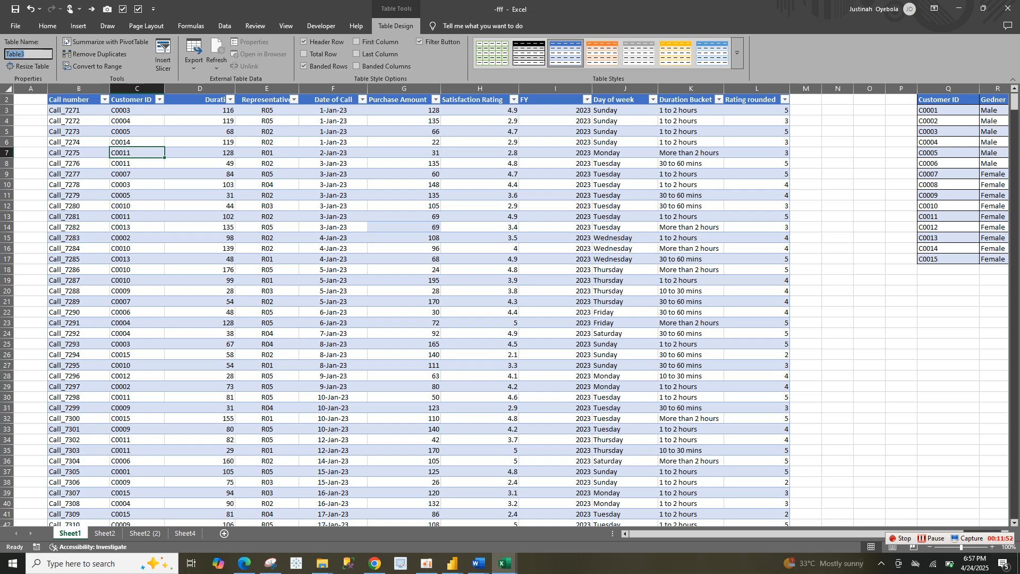
pyautogui.click(25, 54)
pyautogui.doubleClick(25, 54)
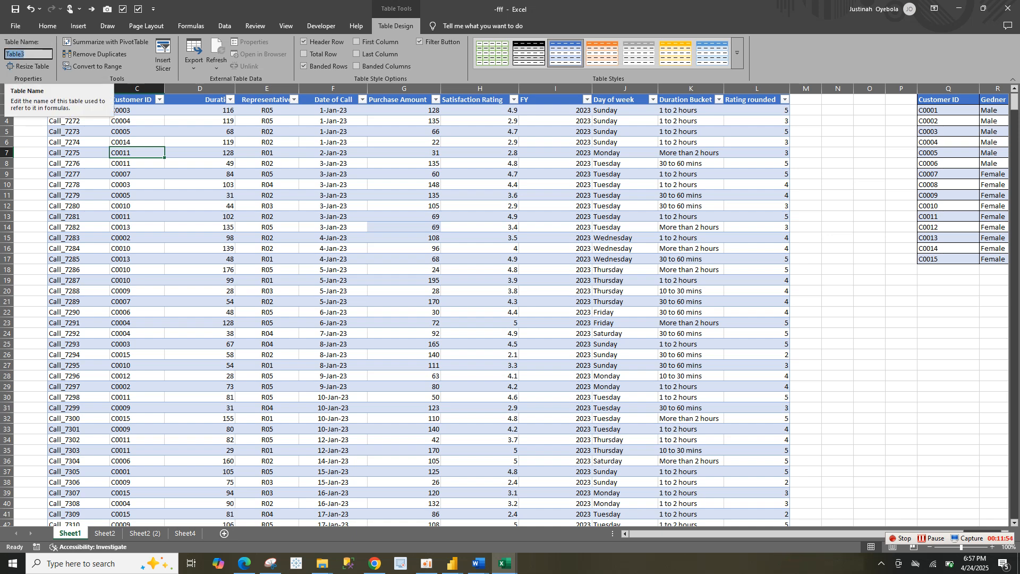
pyautogui.write('DA')
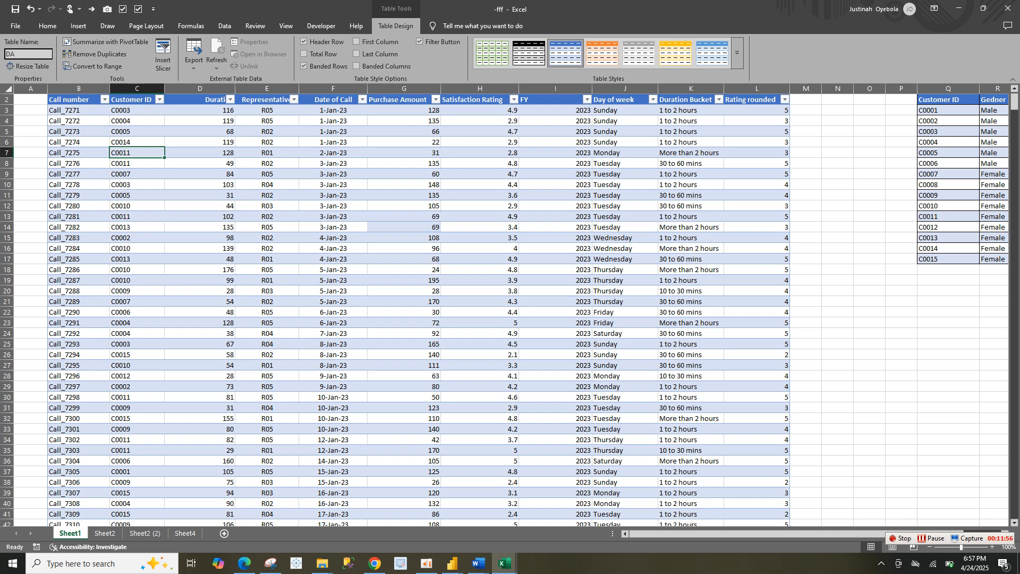
pyautogui.press('BackSpace')
pyautogui.press('BackSpace')
pyautogui.write('CALL Volume')
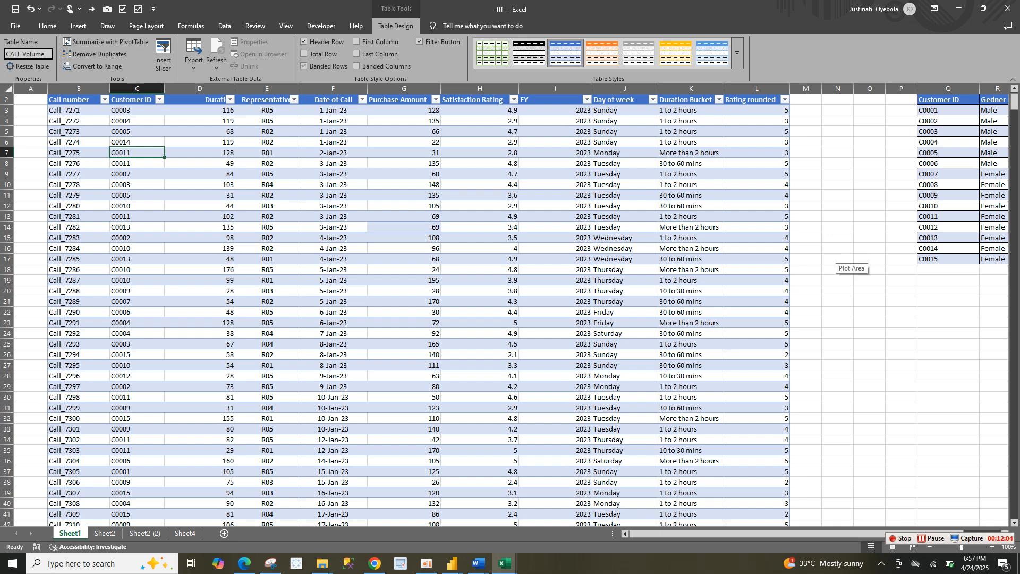
pyautogui.press('Return')
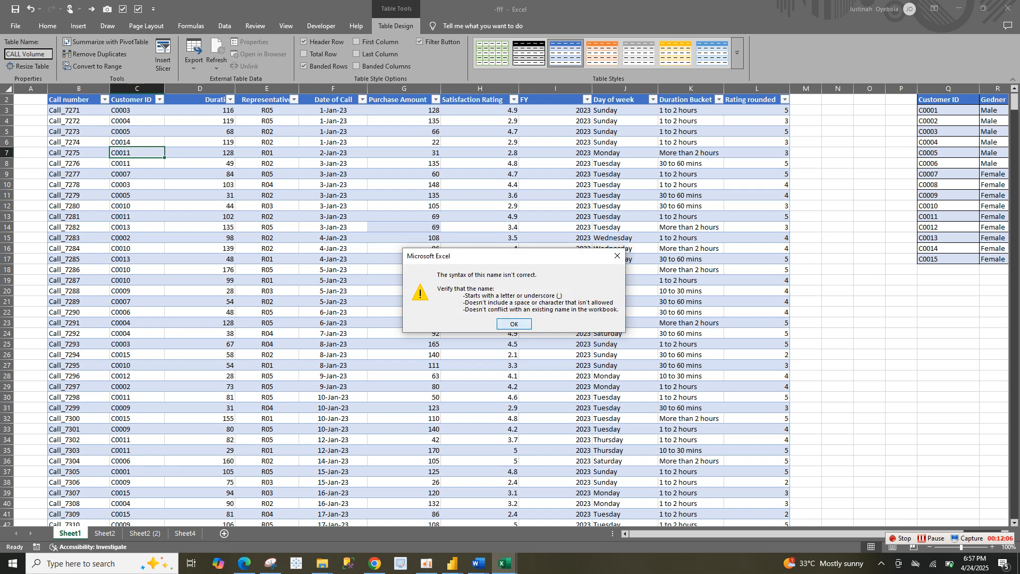
pyautogui.press('Return')
# Try to rename the call data table as "Call_ Volume"
pyautogui.click(28, 54)
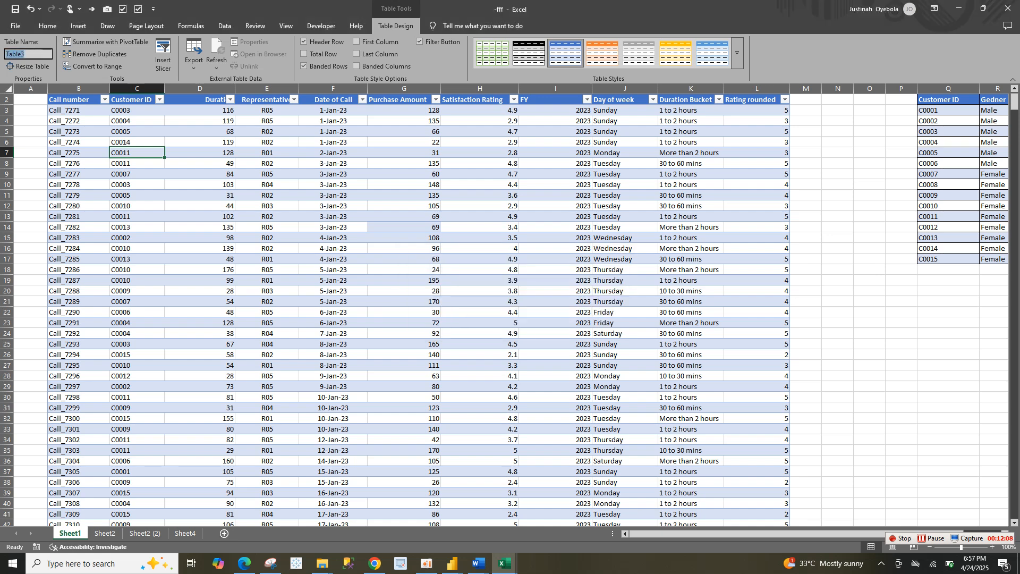
pyautogui.write('Cal')
pyautogui.write('l_ Volume')
pyautogui.press('Return')
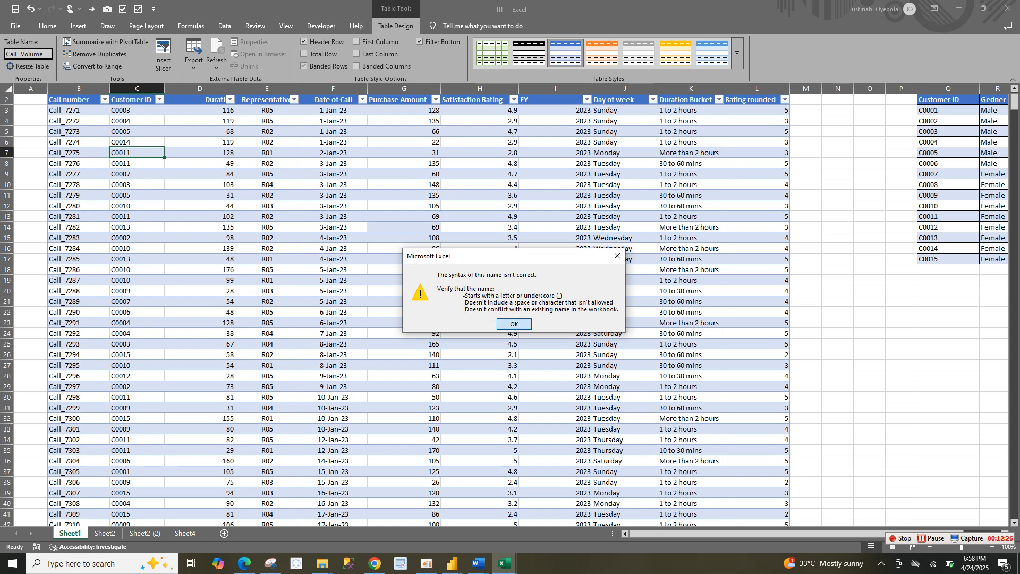
pyautogui.press('Return')
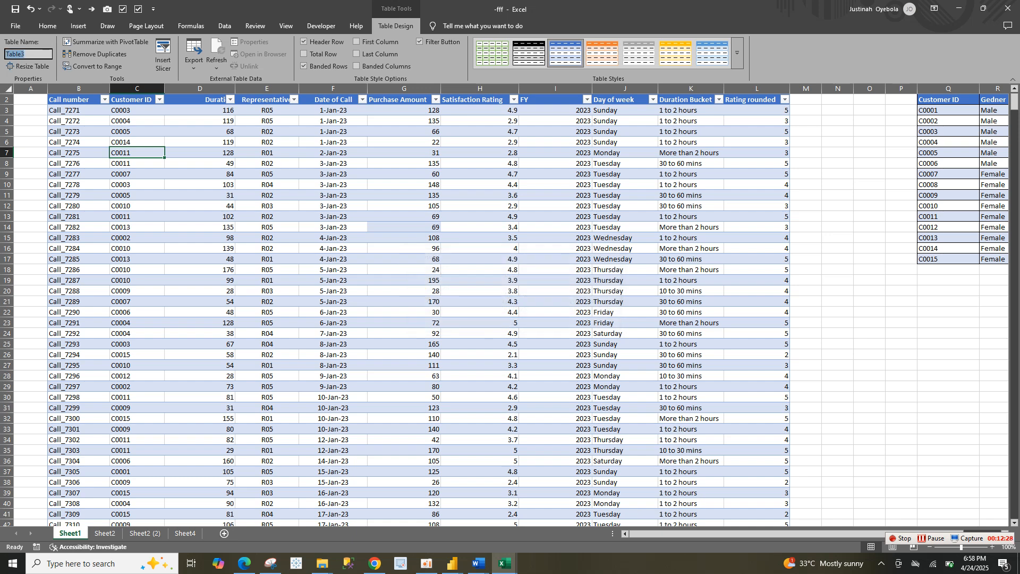
# Rename the call data table as CallVolume
pyautogui.write('CallVolume')
pyautogui.click(267, 163)
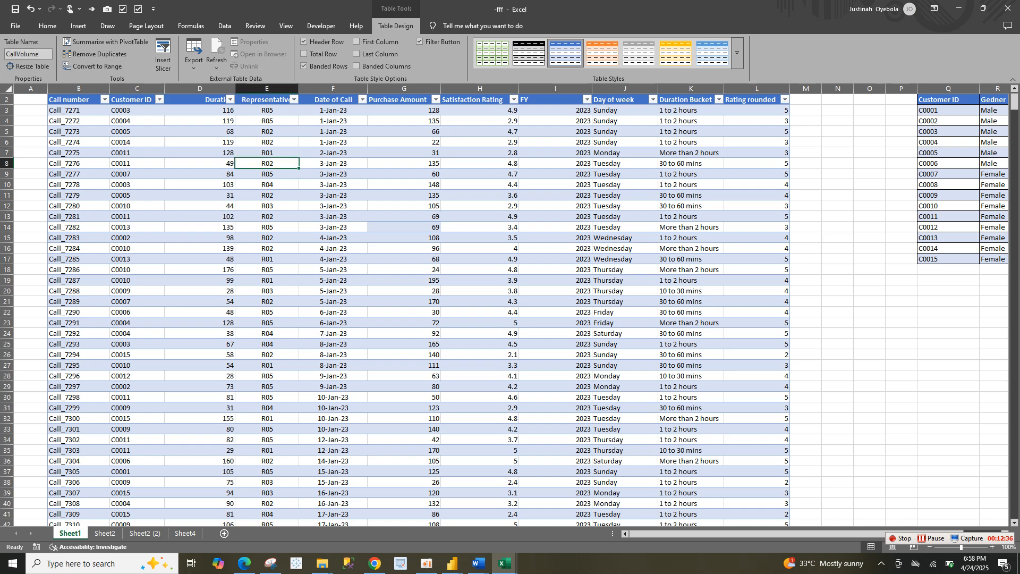
# Convert the customer data range Q2:T17 on Sheet1 into a table with headers
pyautogui.click(994, 153)
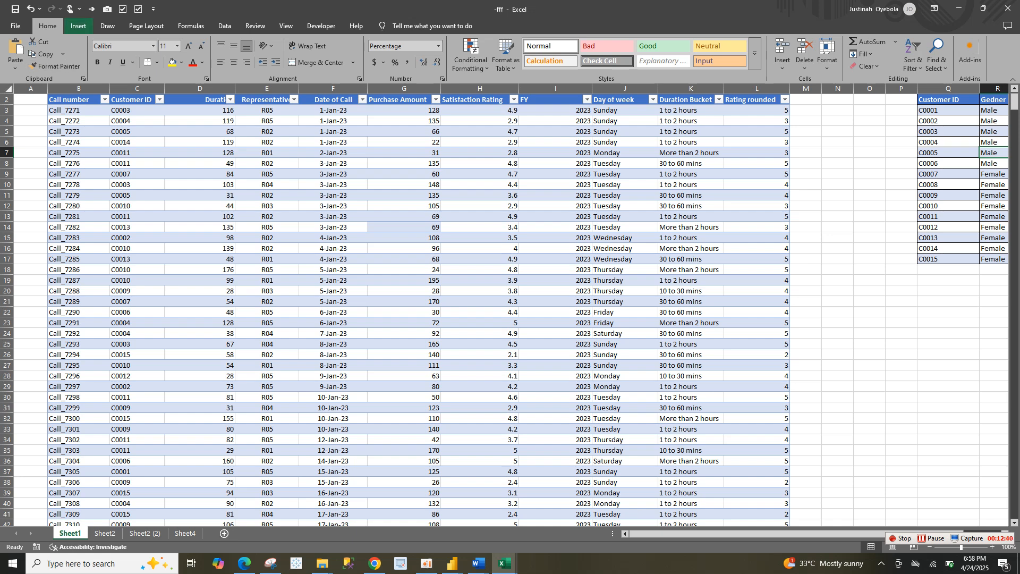
pyautogui.click(78, 25)
pyautogui.click(92, 56)
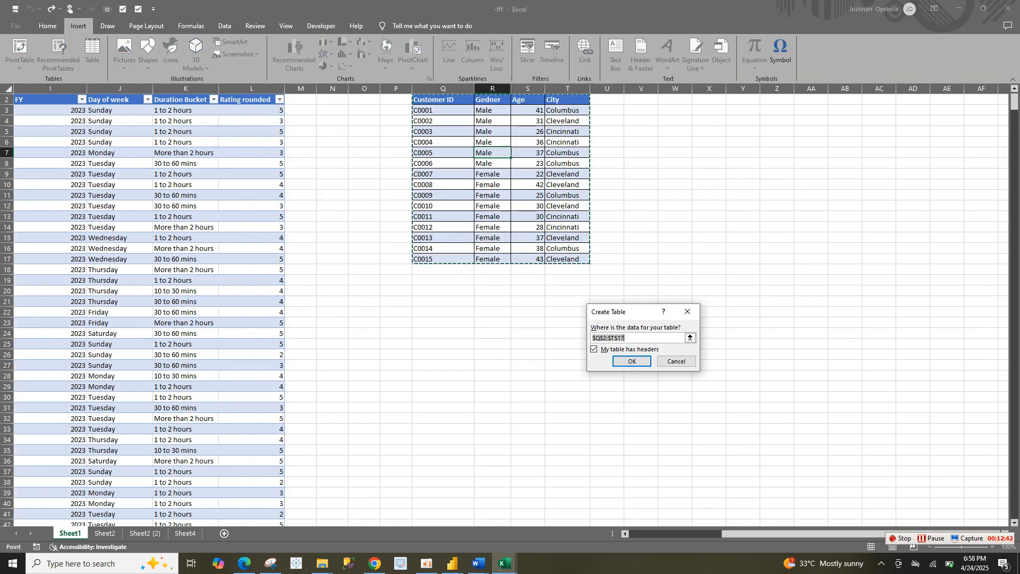
pyautogui.press('Return')
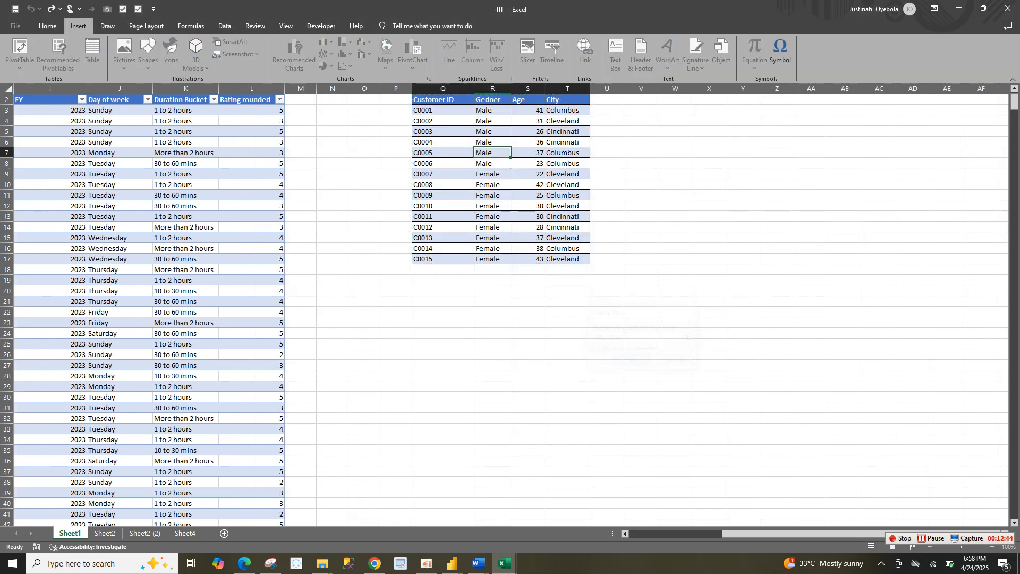
# Rename the customer data table as customer
pyautogui.click(29, 54)
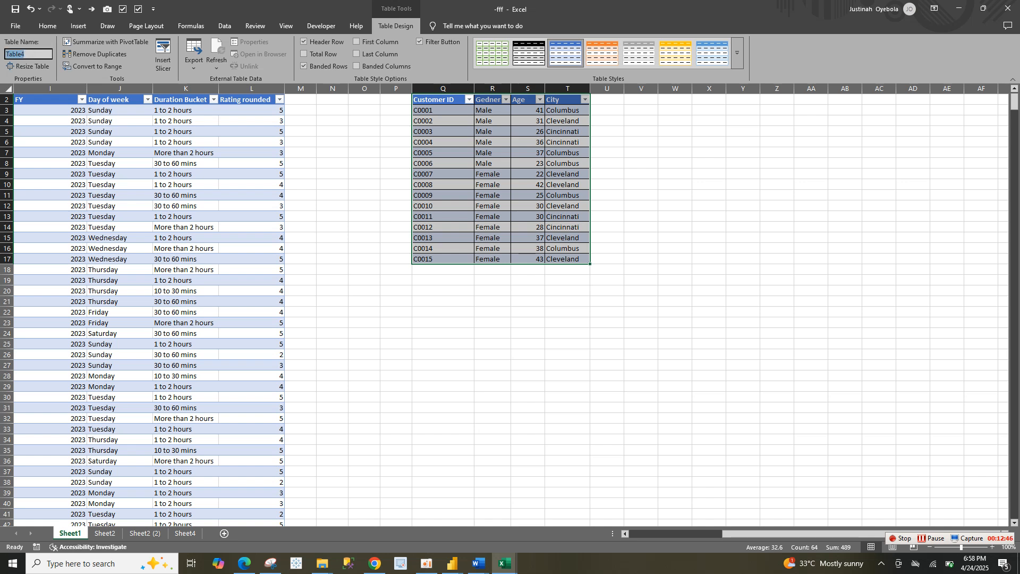
pyautogui.write('customer')
pyautogui.click(252, 259)
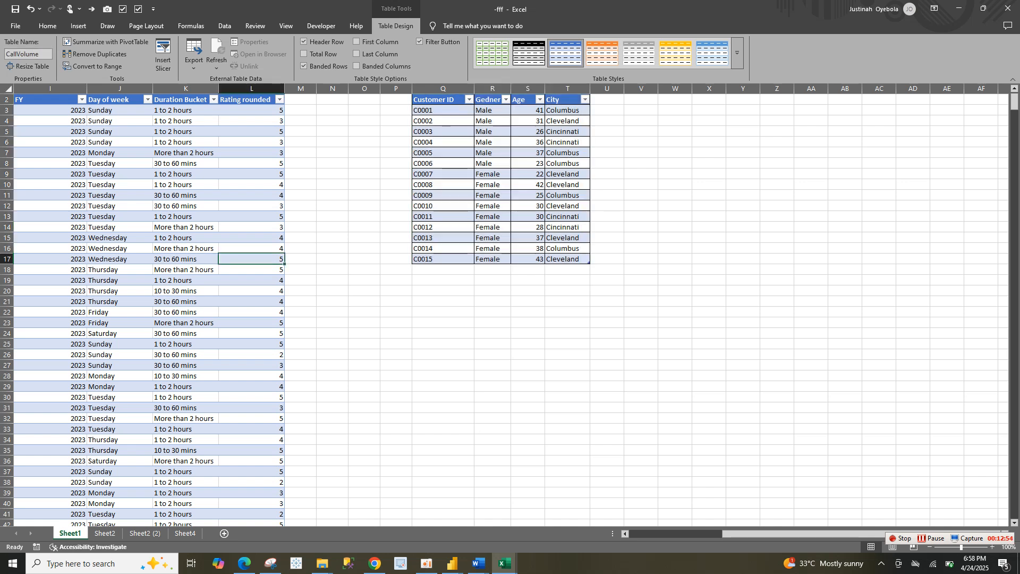
# Create a PivotTable from the CallVolume table on a new worksheet, with its data added to the Data Model
pyautogui.click(119, 472)
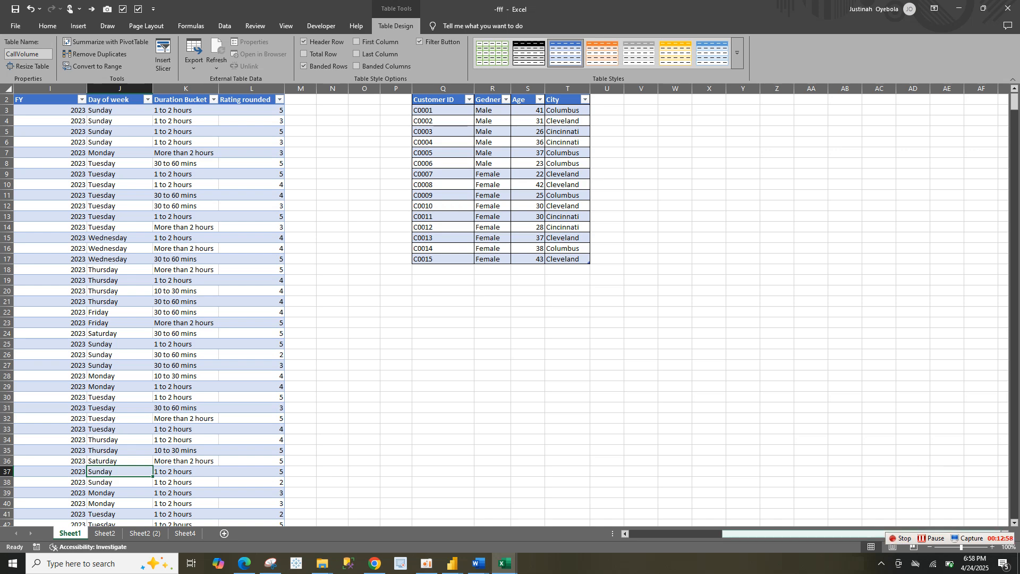
pyautogui.moveTo(753, 534); pyautogui.dragTo(648, 534)
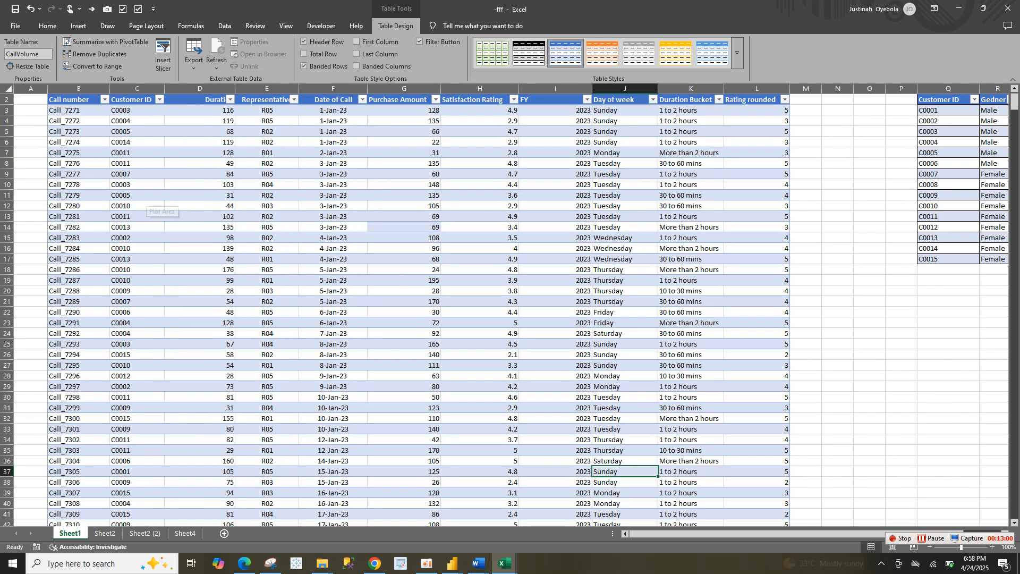
pyautogui.click(137, 206)
pyautogui.click(78, 26)
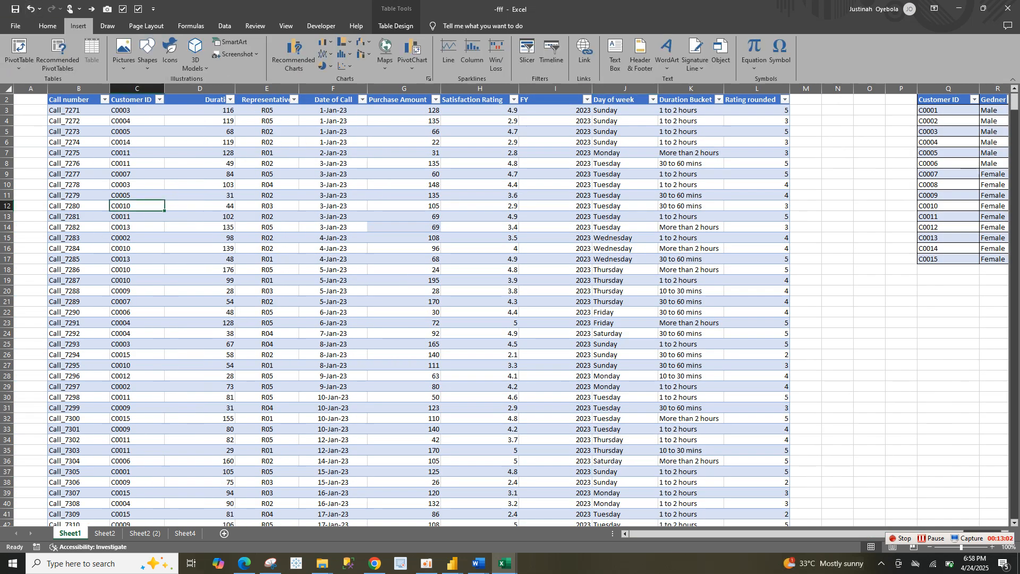
pyautogui.click(19, 51)
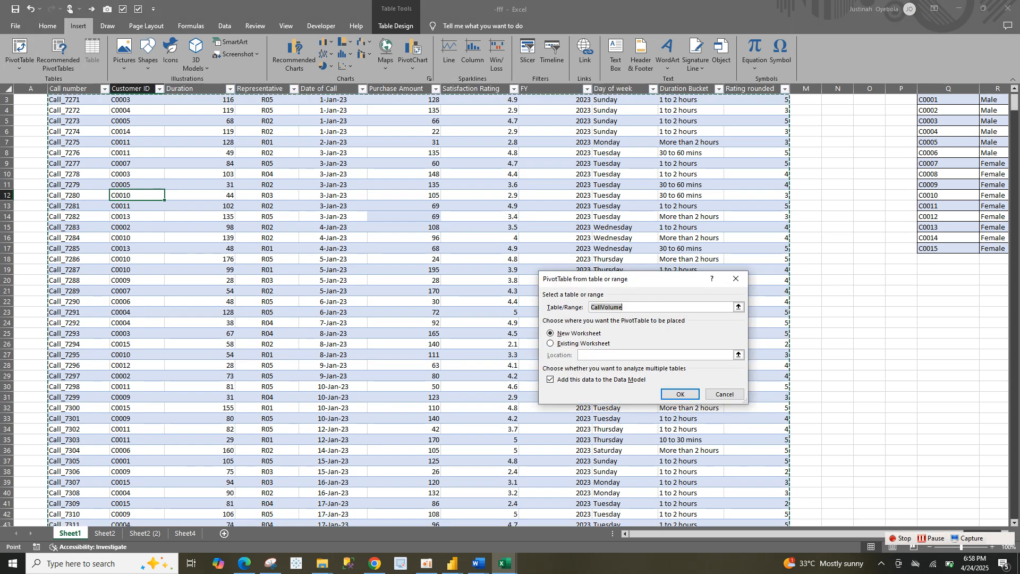
pyautogui.press('Return')
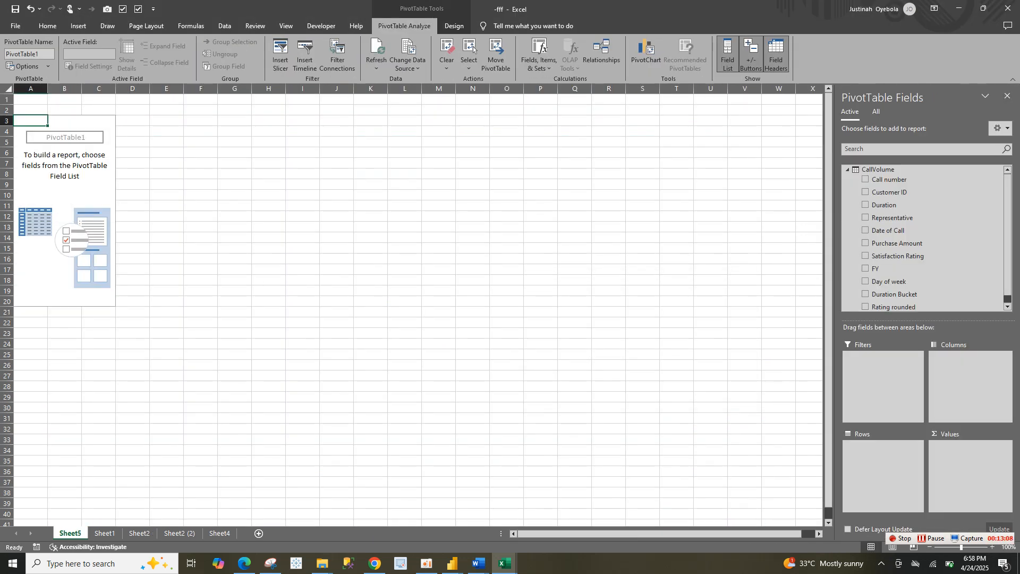
# Collapse the CallVolume table in the PivotTable's field list
pyautogui.click(65, 195)
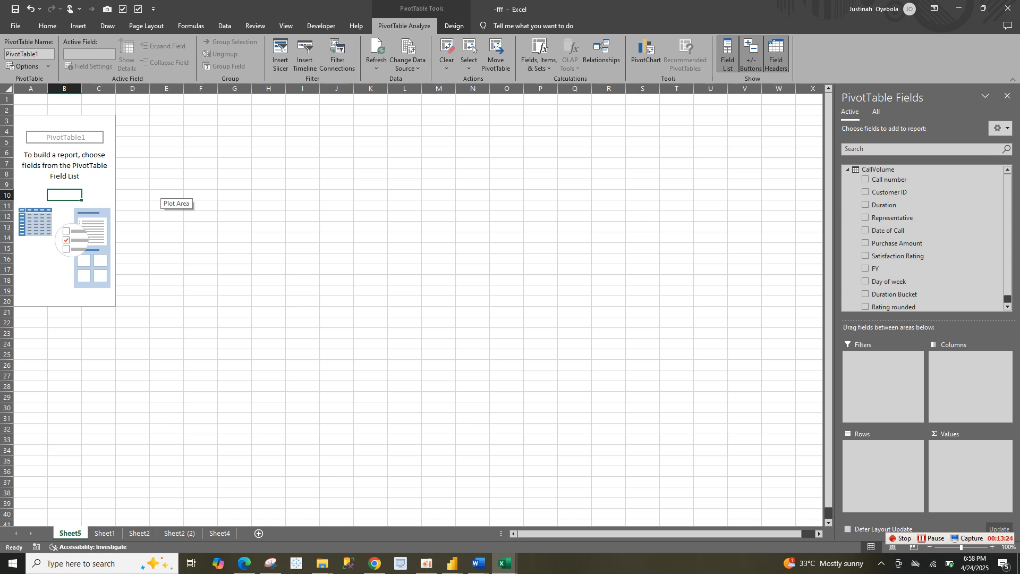
pyautogui.press('Up')
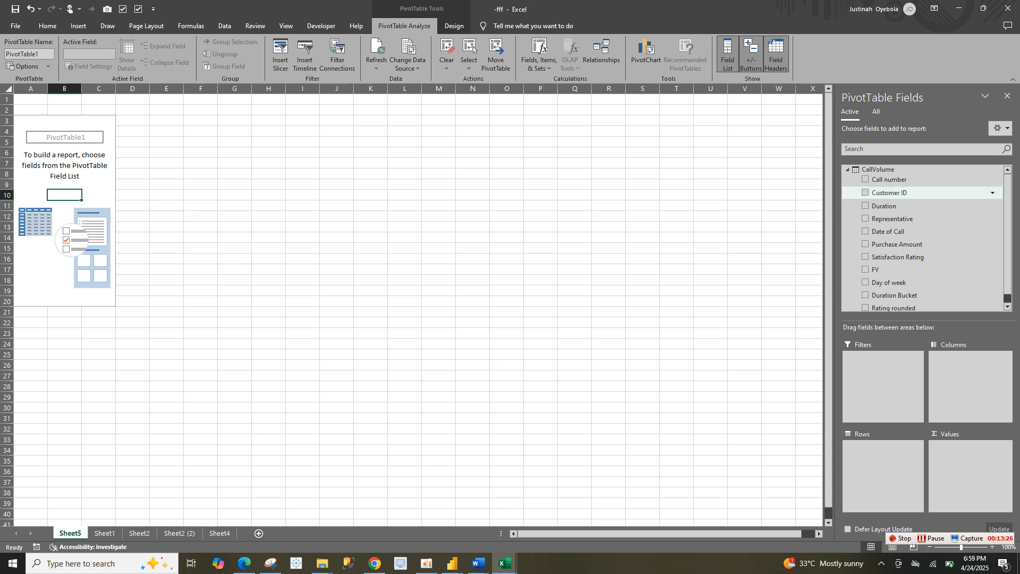
pyautogui.press('Up')
pyautogui.press('Up')
pyautogui.press('Left')
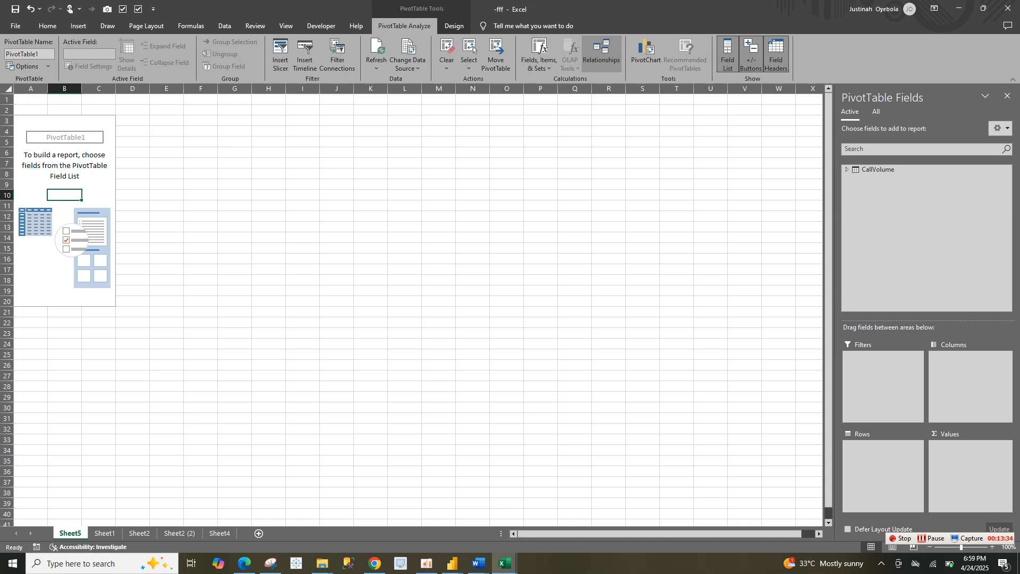
pyautogui.click(601, 54)
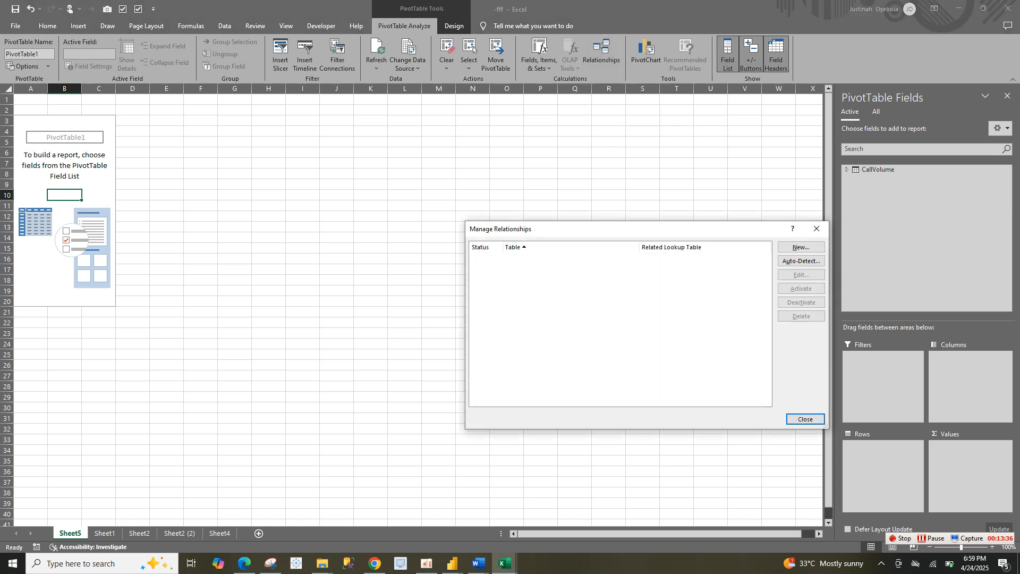
pyautogui.click(802, 247)
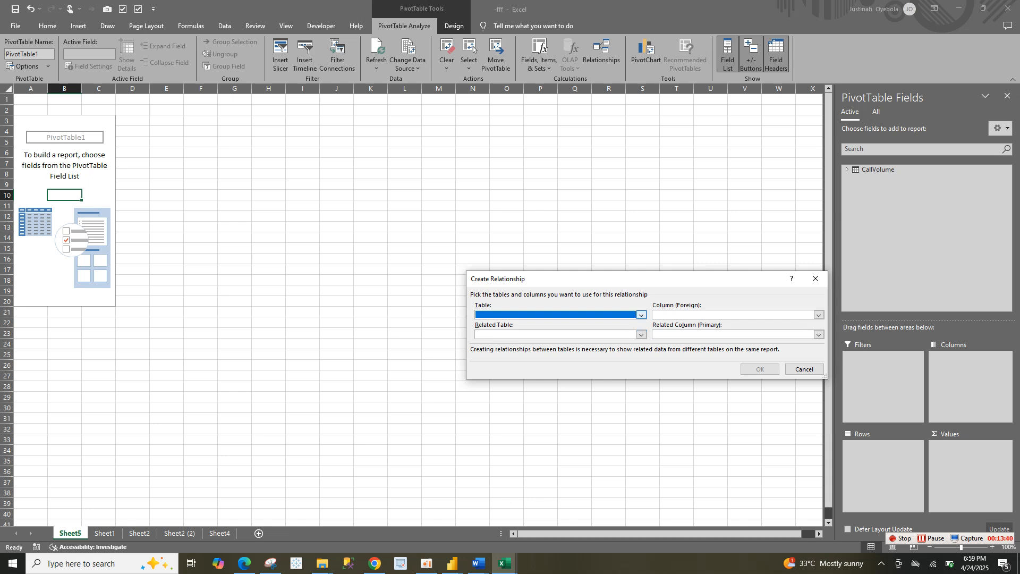
pyautogui.click(642, 315)
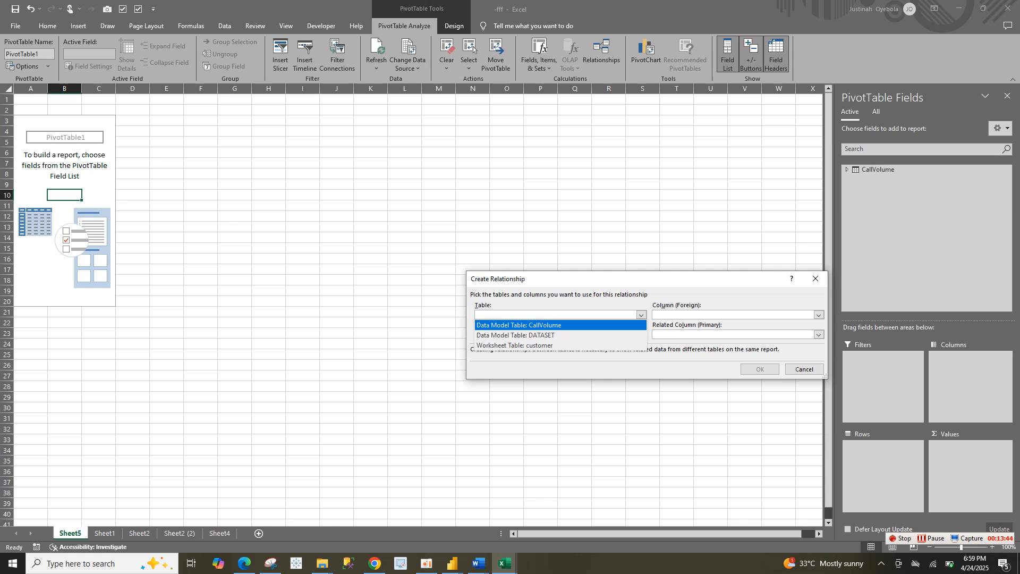
pyautogui.press('Return')
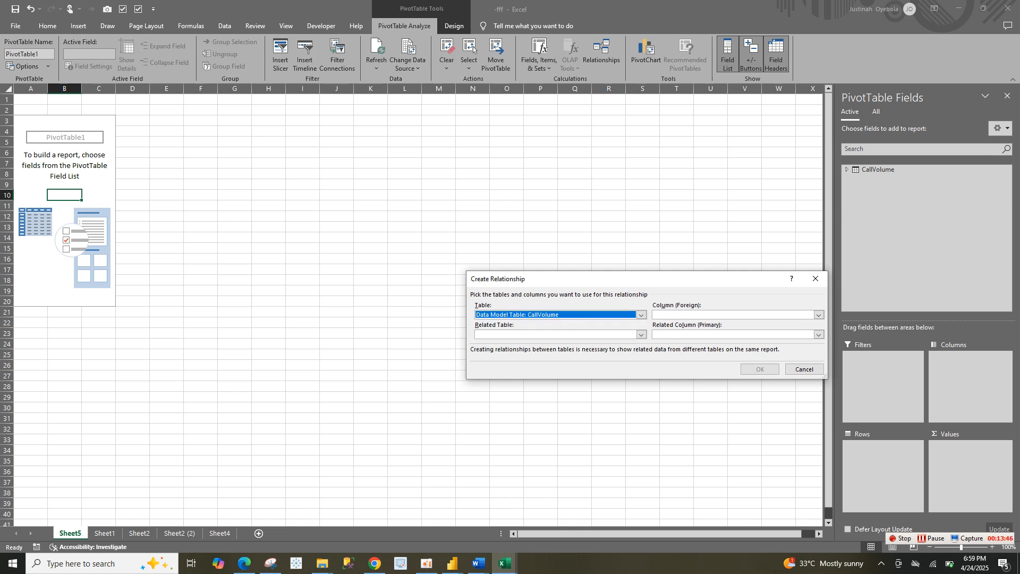
pyautogui.click(819, 315)
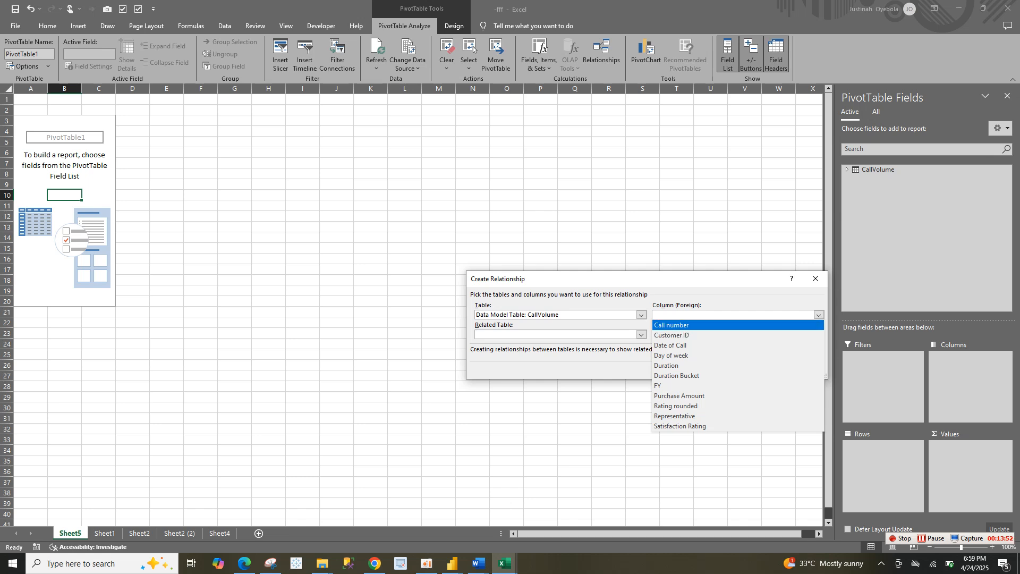
pyautogui.press('Escape')
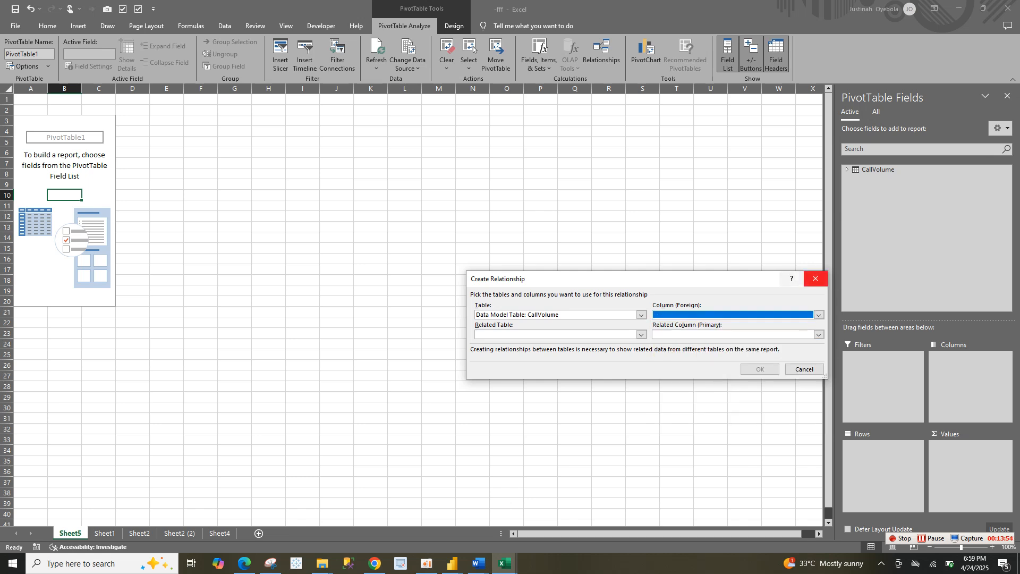
pyautogui.press('Escape')
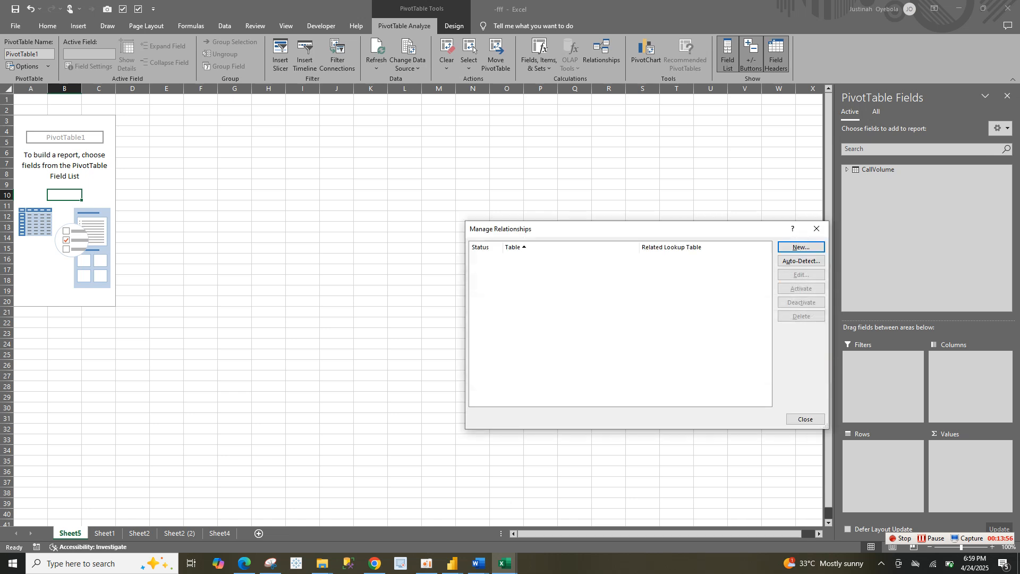
pyautogui.press('Escape')
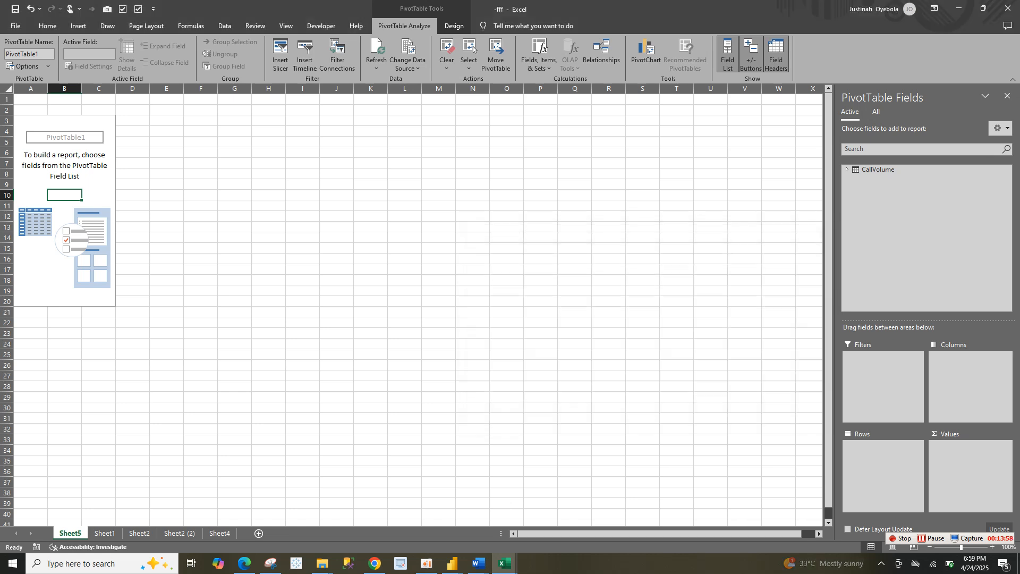
# Examine the Customer ID columns of the call and customer tables on Sheet1 and the dashboard on Sheet2
pyautogui.hotkey('ctrl', 'pagedown')
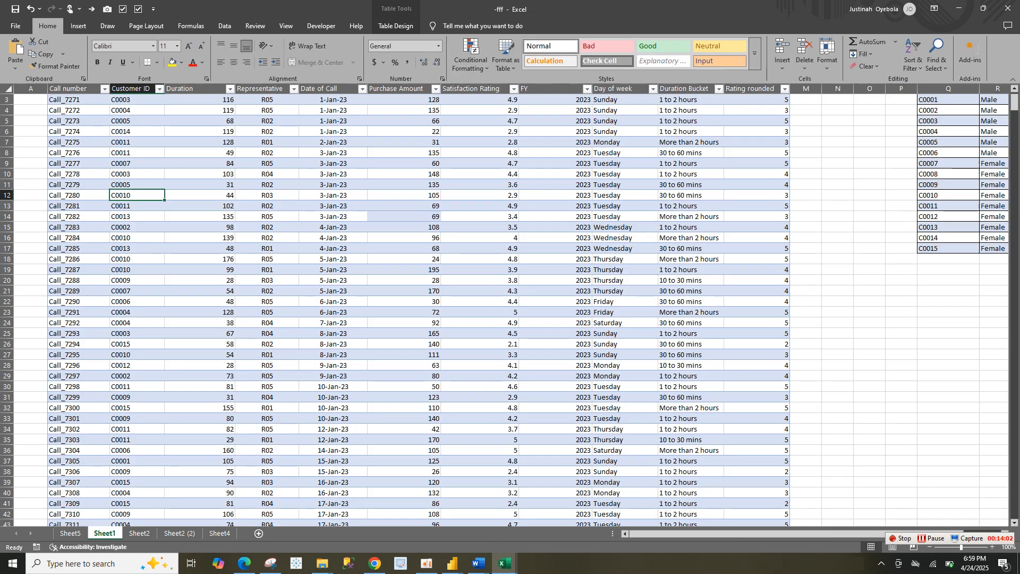
pyautogui.hotkey('ctrl', 'space')
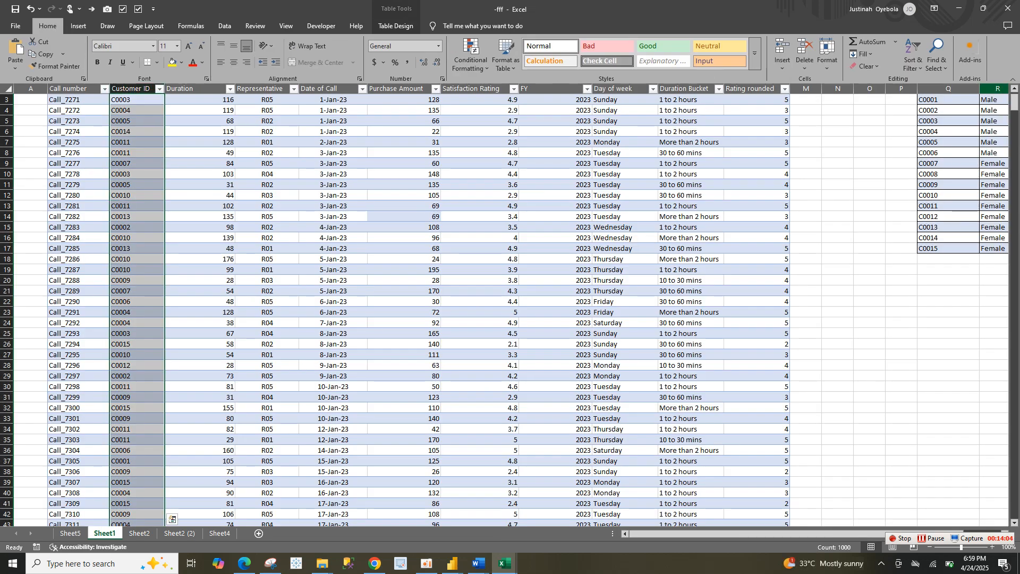
pyautogui.moveTo(1014, 103); pyautogui.dragTo(1014, 98)
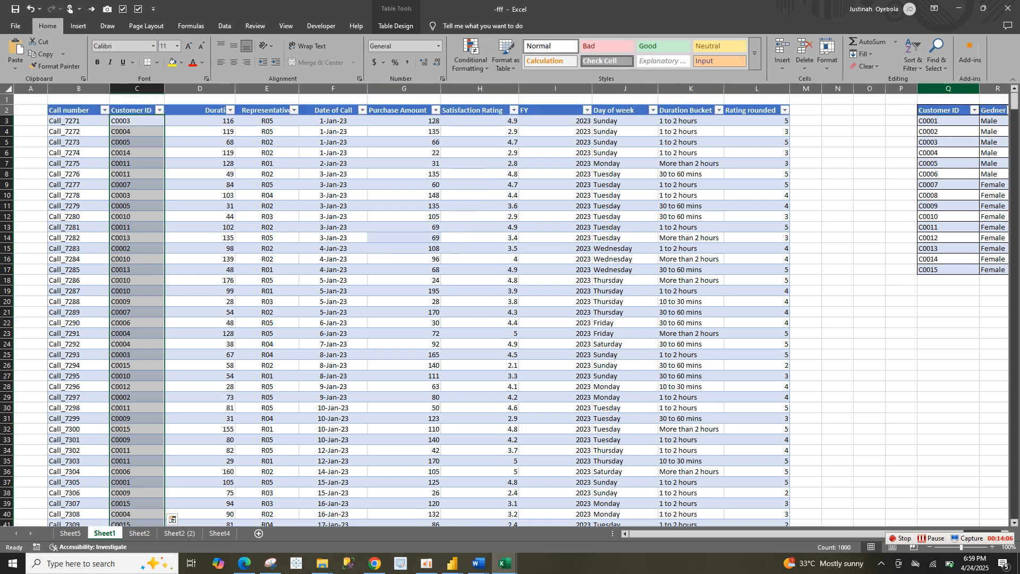
pyautogui.click(948, 132)
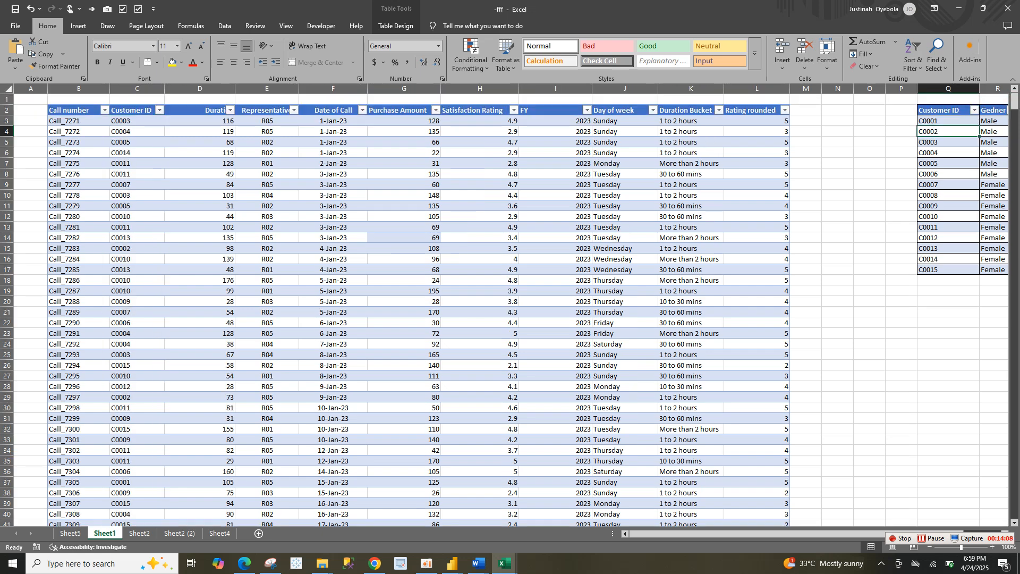
pyautogui.click(219, 533)
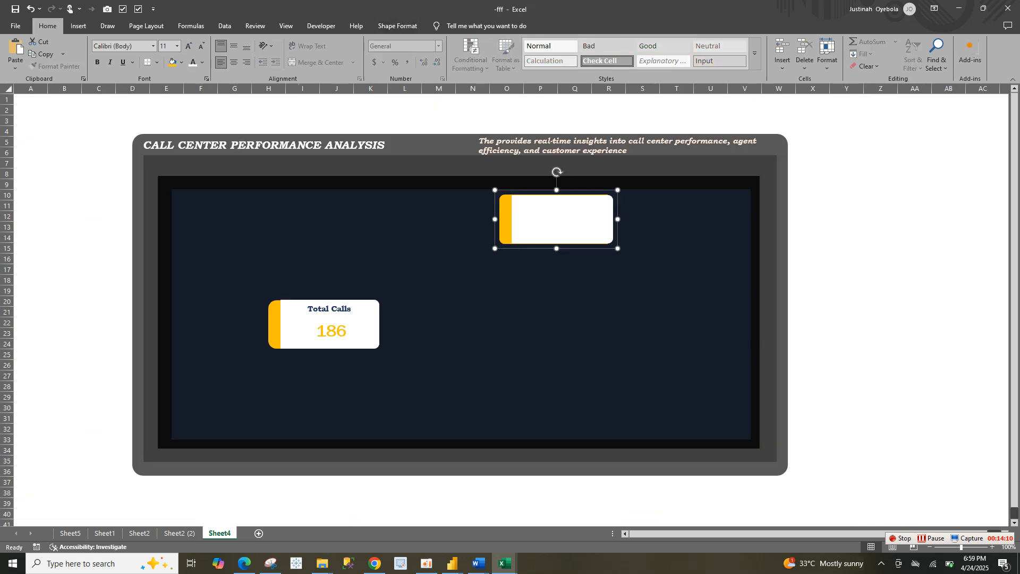
pyautogui.click(179, 533)
pyautogui.click(139, 533)
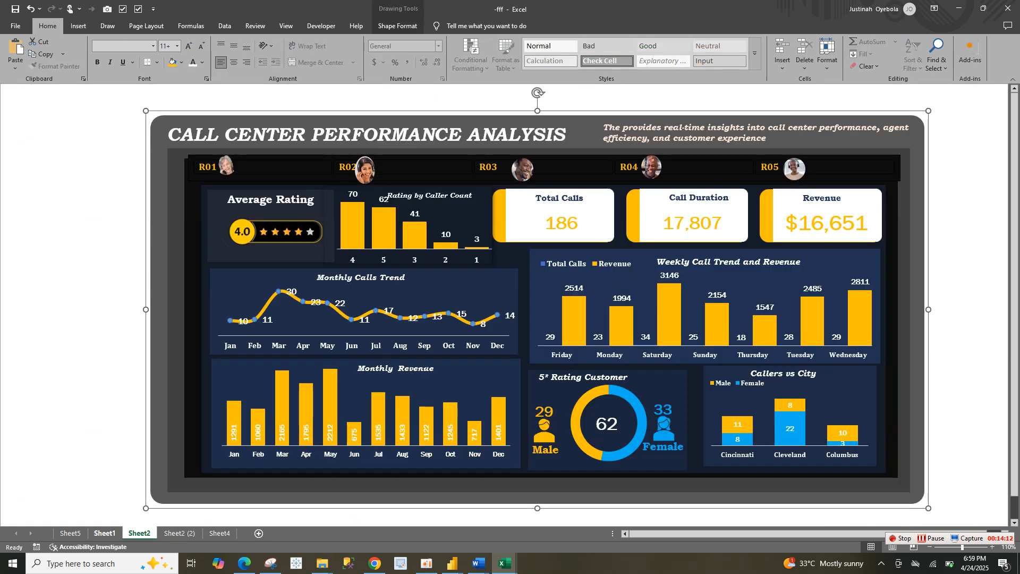
# Start a new table relationship from the PivotTable on Sheet5 with the Data Model table CallVolume as its table
pyautogui.click(70, 533)
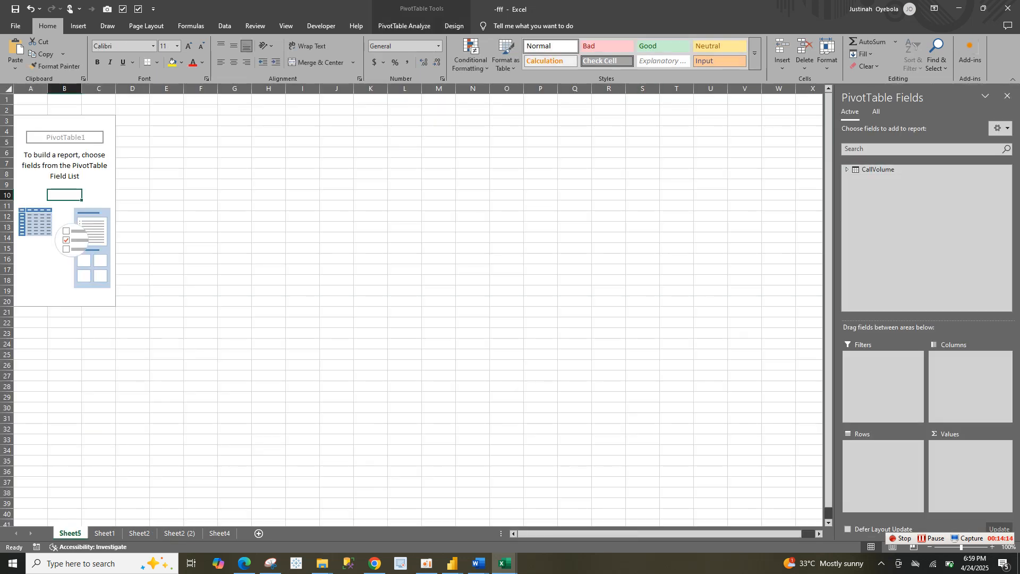
pyautogui.click(403, 25)
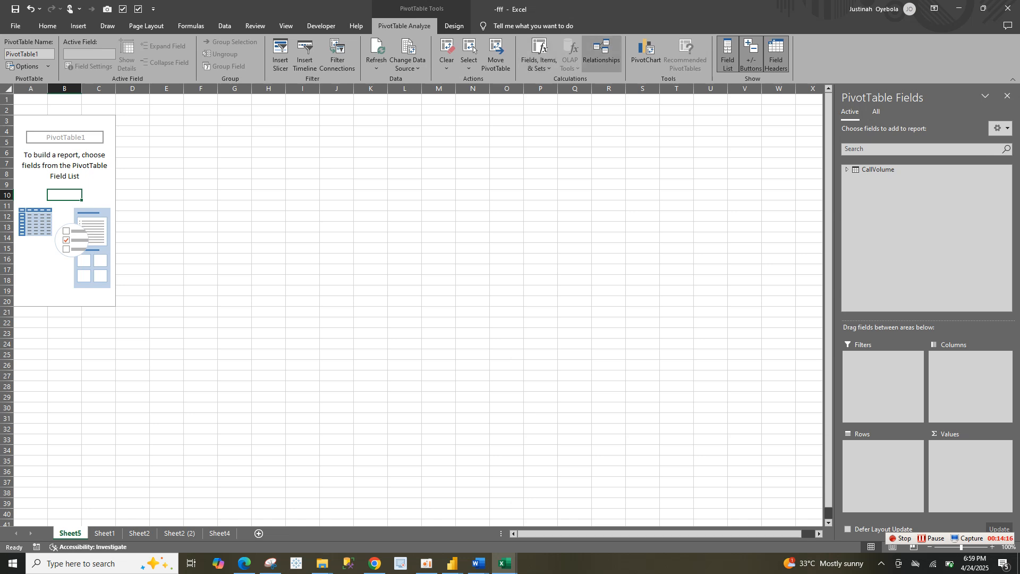
pyautogui.click(602, 53)
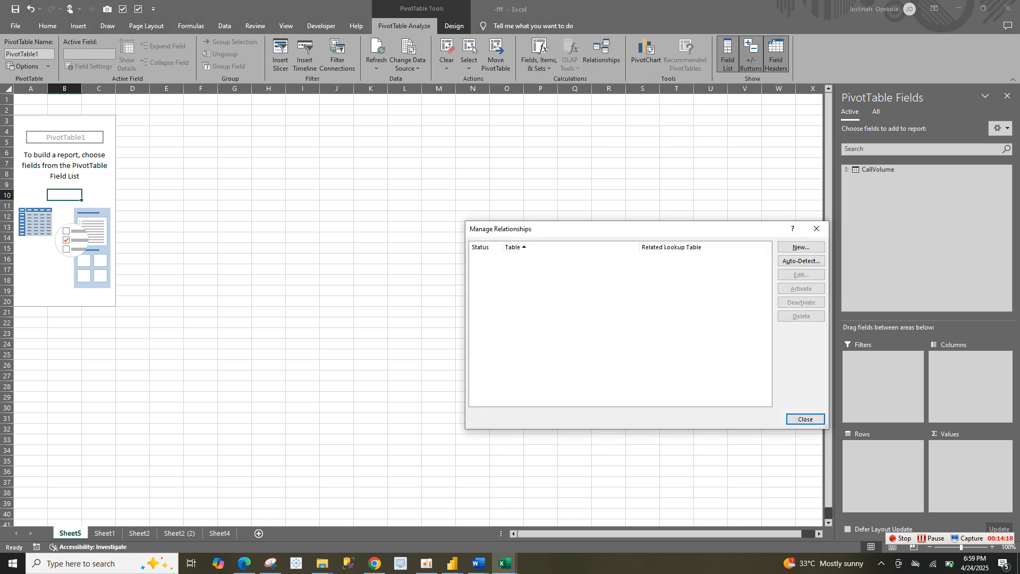
pyautogui.click(802, 247)
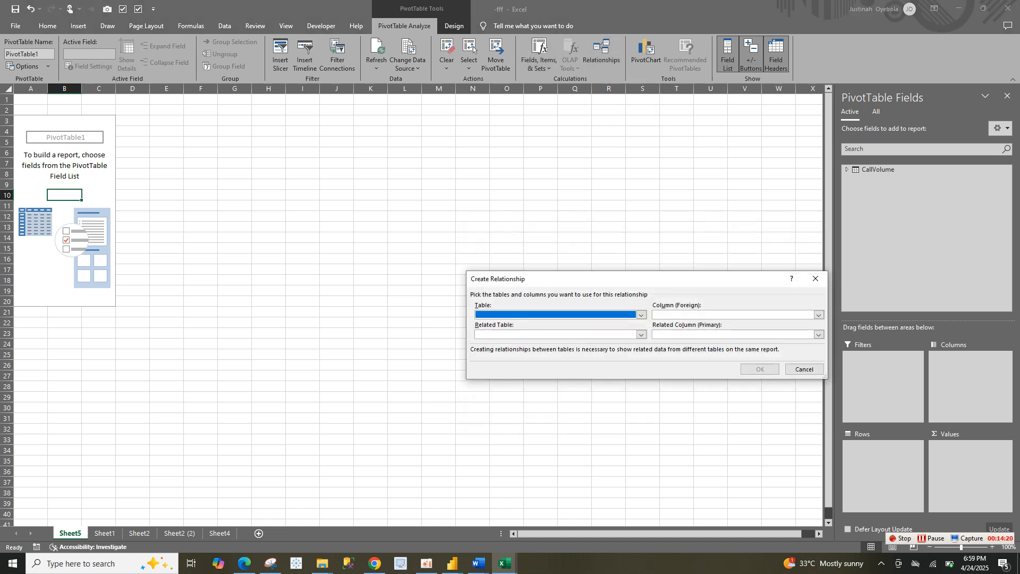
pyautogui.hotkey('alt', 'Down')
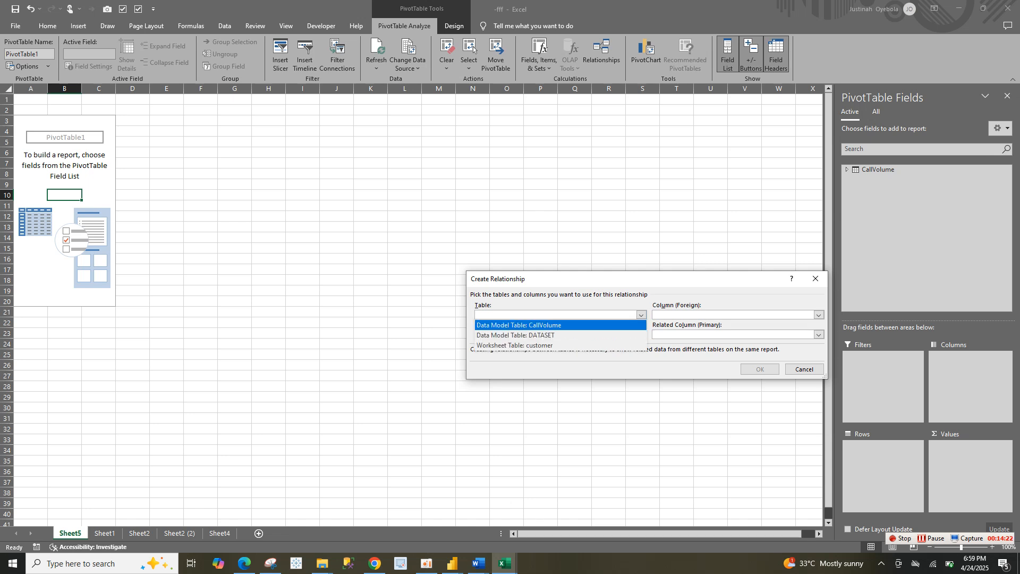
pyautogui.press('Return')
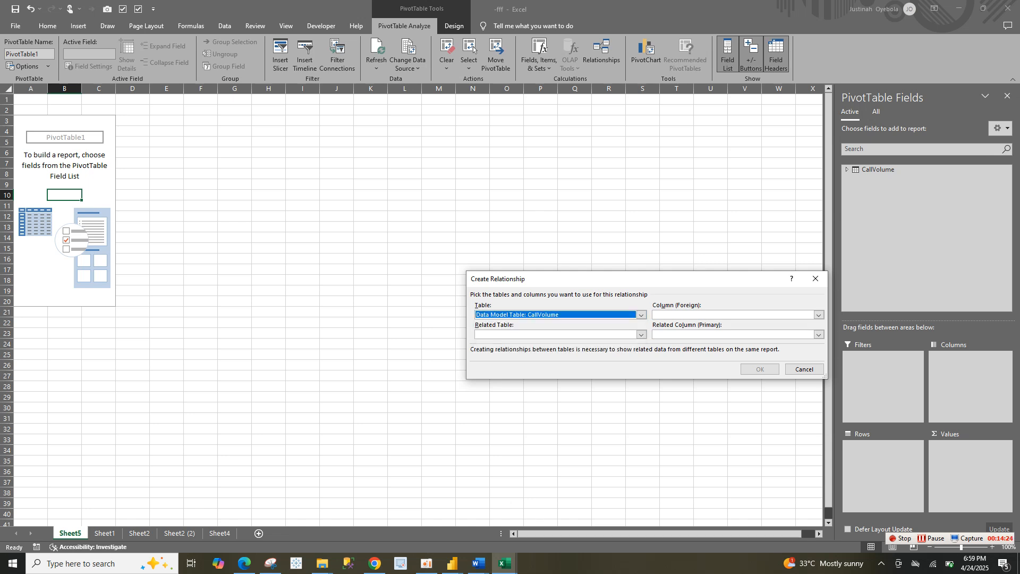
# Set Customer ID as the foreign column of the CallVolume table in the new relationship
pyautogui.press('Tab')
pyautogui.hotkey('alt', 'Down')
pyautogui.press('Down')
pyautogui.press('Down')
pyautogui.press('Down')
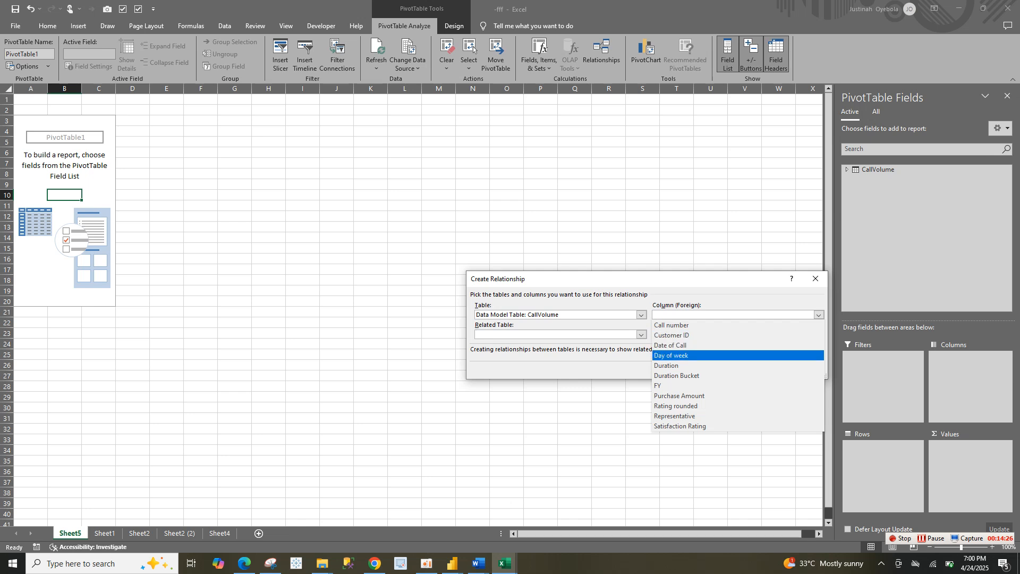
pyautogui.press('Home')
pyautogui.press('Down')
pyautogui.press('Return')
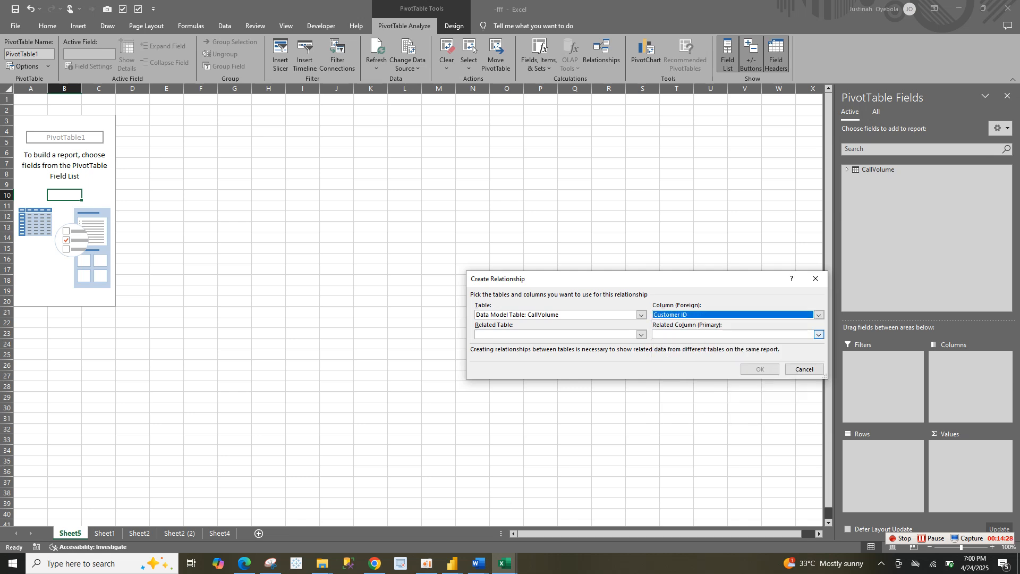
# Set the worksheet table customer as the related table of the new relationship
pyautogui.press('Tab')
pyautogui.hotkey('alt', 'Down')
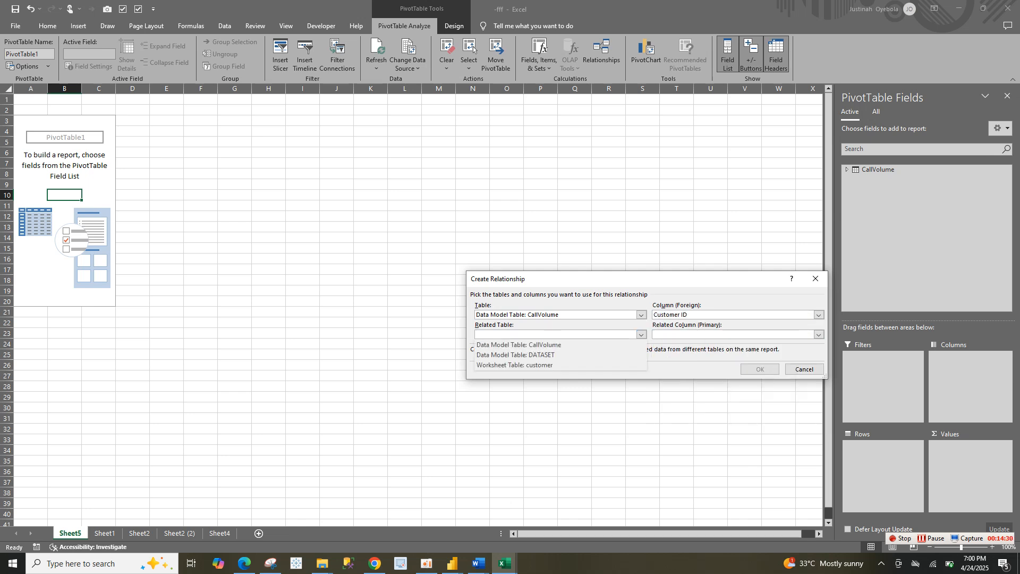
pyautogui.press('Down')
pyautogui.press('Down')
pyautogui.press('Down')
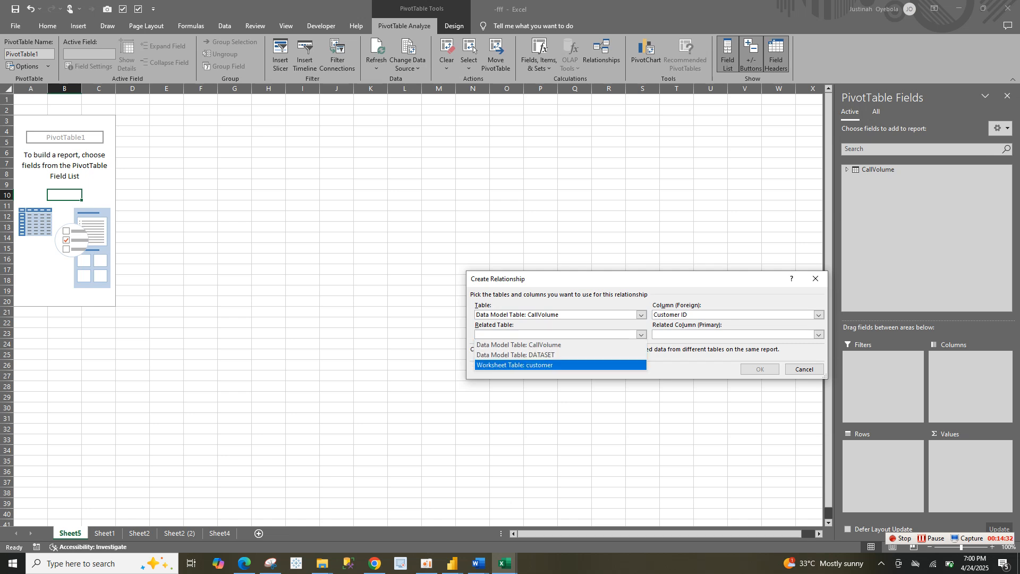
pyautogui.press('Up')
pyautogui.press('Up')
pyautogui.press('Return')
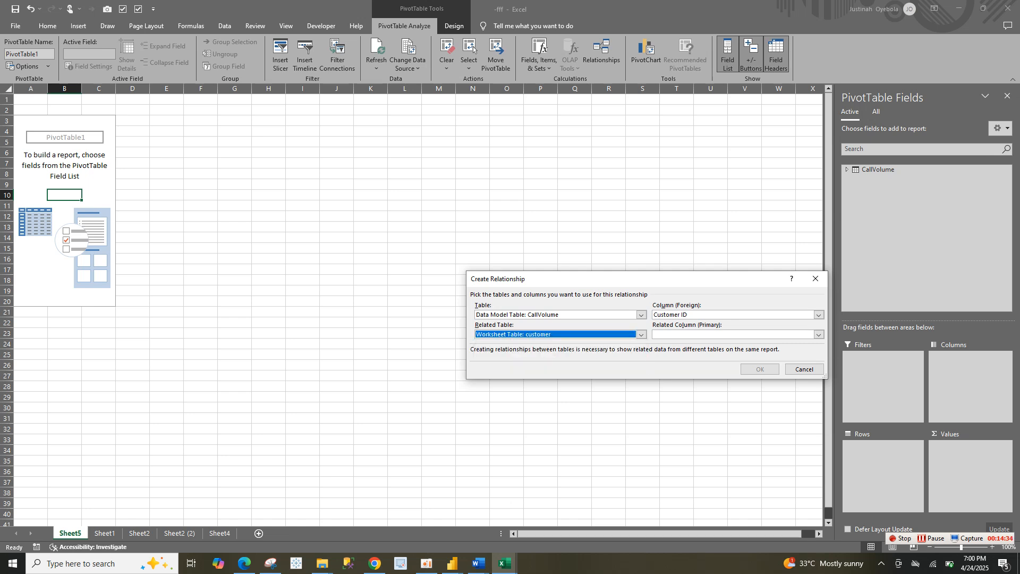
# Set Customer ID as the related primary column, create the relationship and close the relationship manager
pyautogui.press('Tab')
pyautogui.hotkey('alt', 'Down')
pyautogui.press('Down')
pyautogui.press('Down')
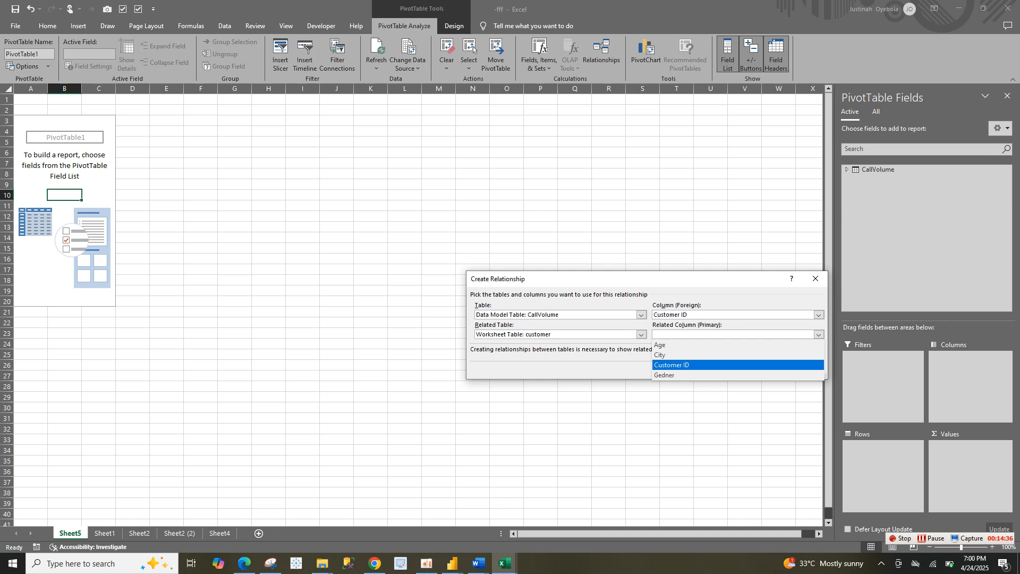
pyautogui.press('Return')
pyautogui.press('Tab')
pyautogui.press('Return')
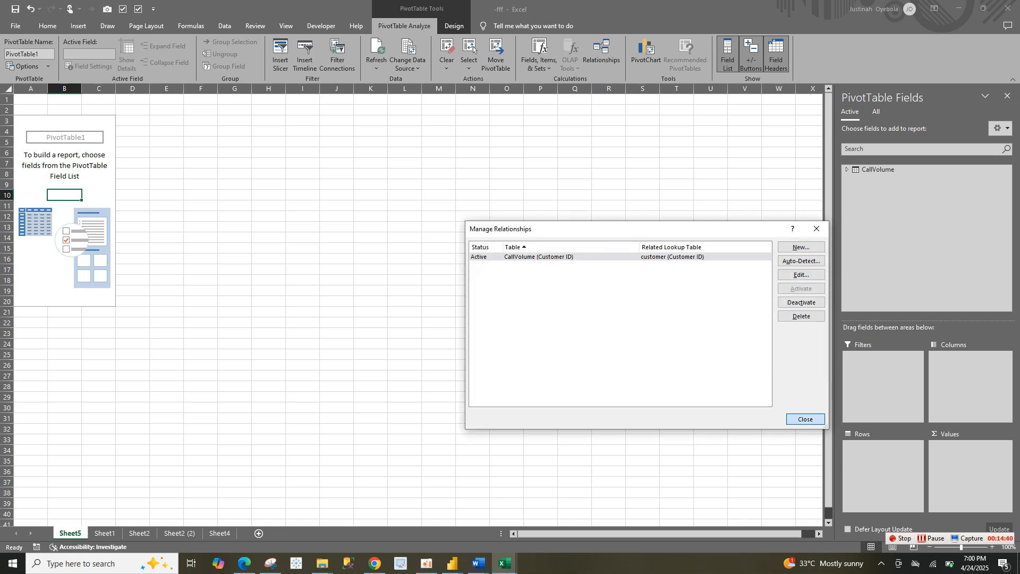
pyautogui.press('Escape')
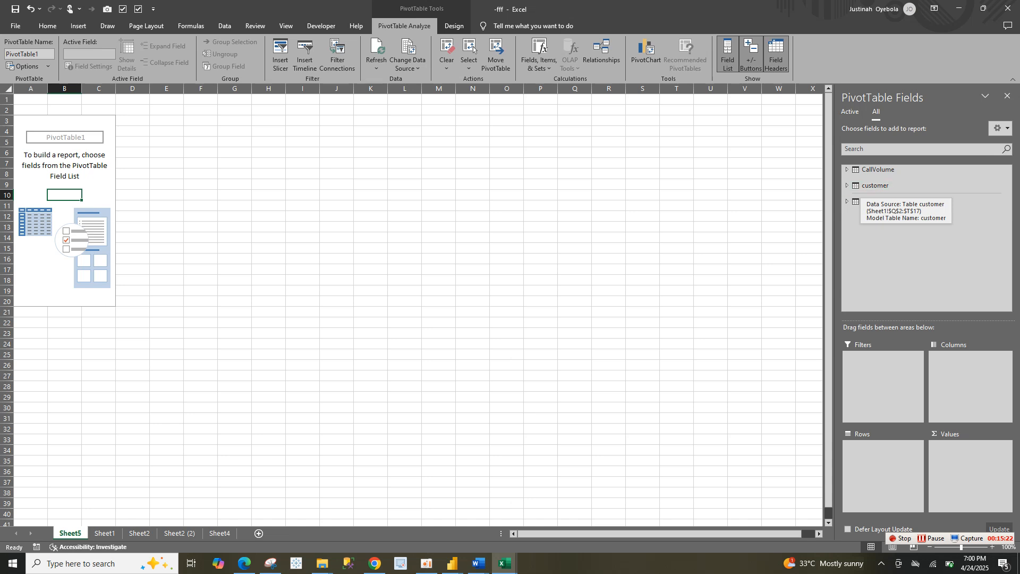
# Show the customer table among the active tables of the PivotTable's field list
pyautogui.click(876, 185)
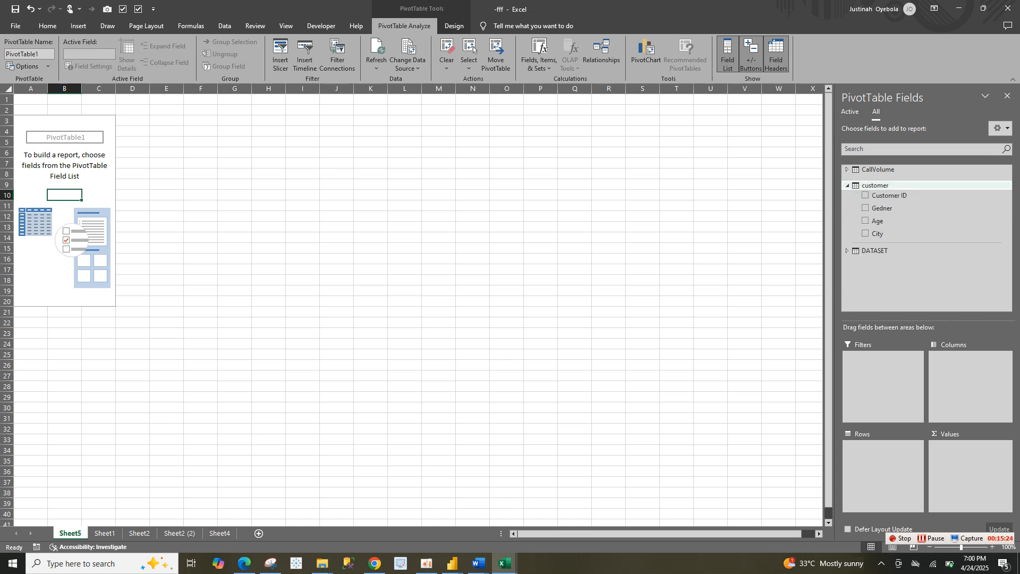
pyautogui.click(875, 185)
pyautogui.rightClick(875, 184)
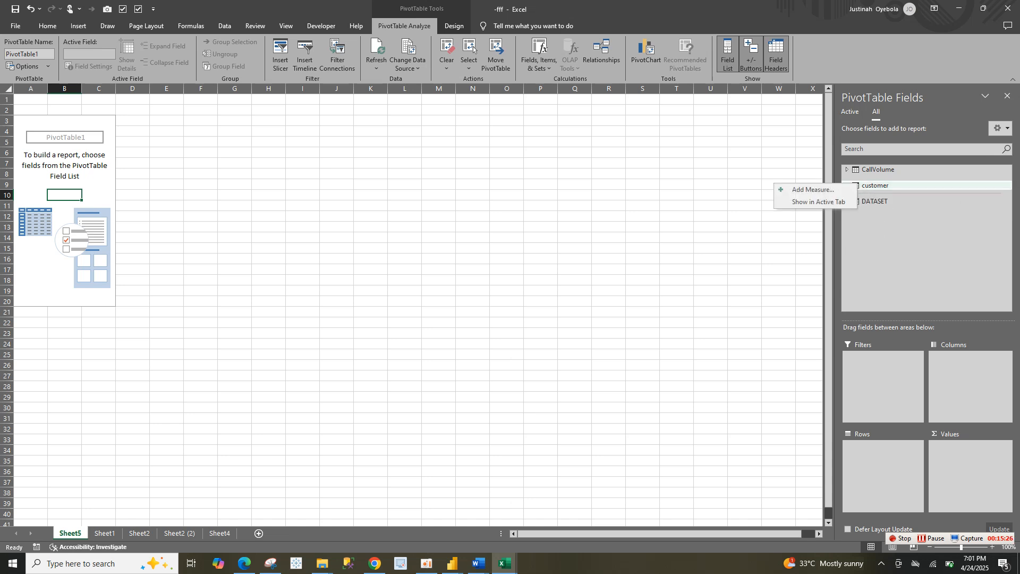
pyautogui.click(829, 202)
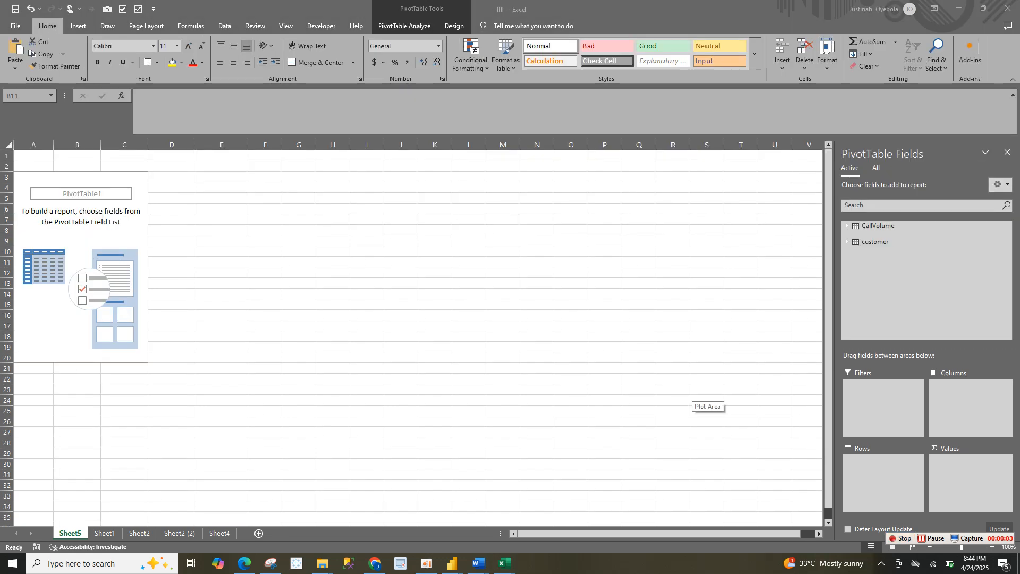
# Start a new measure in the CallVolume table and name it Total- calls
pyautogui.click(847, 226)
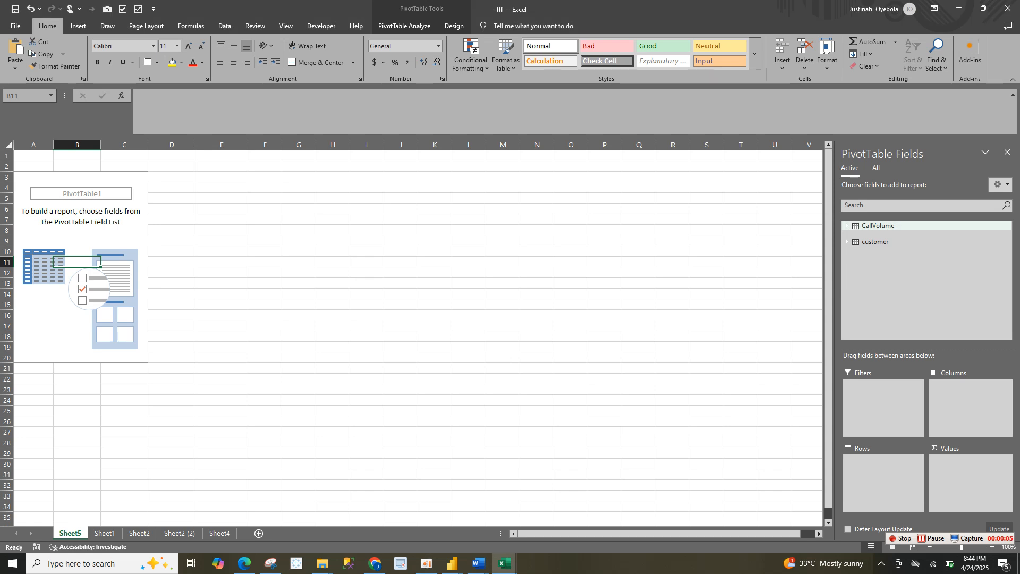
pyautogui.rightClick(890, 227)
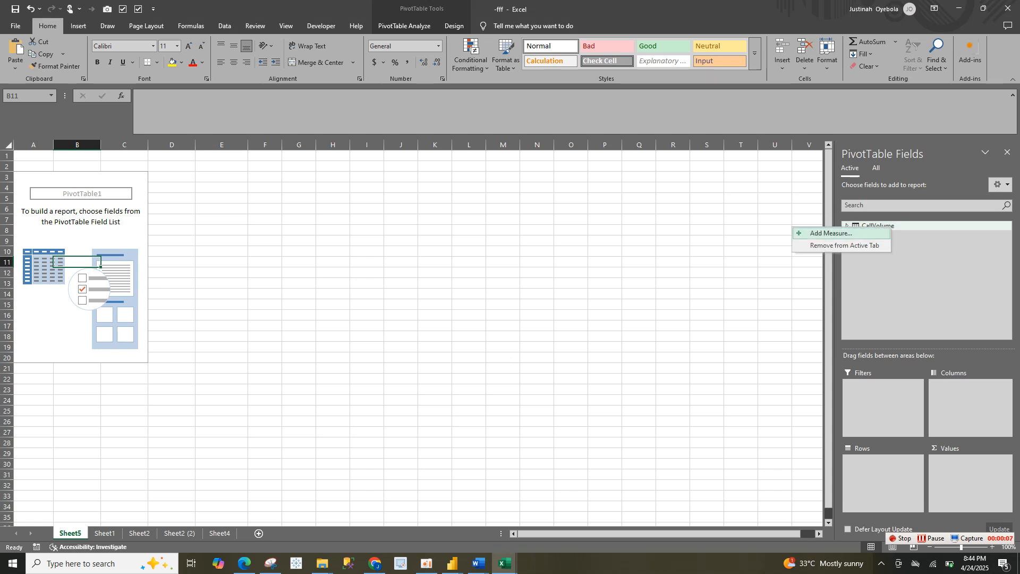
pyautogui.click(831, 233)
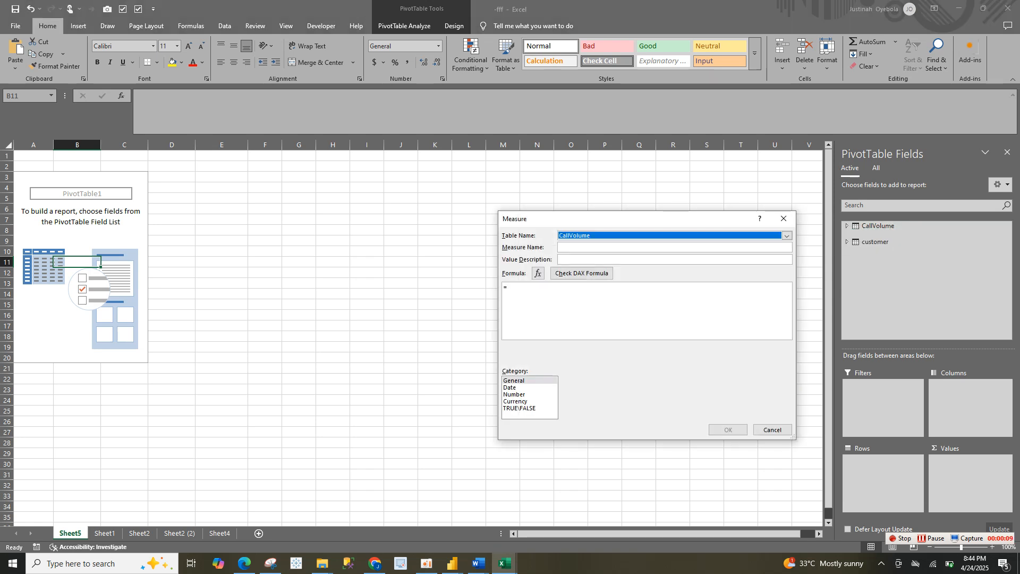
pyautogui.click(600, 247)
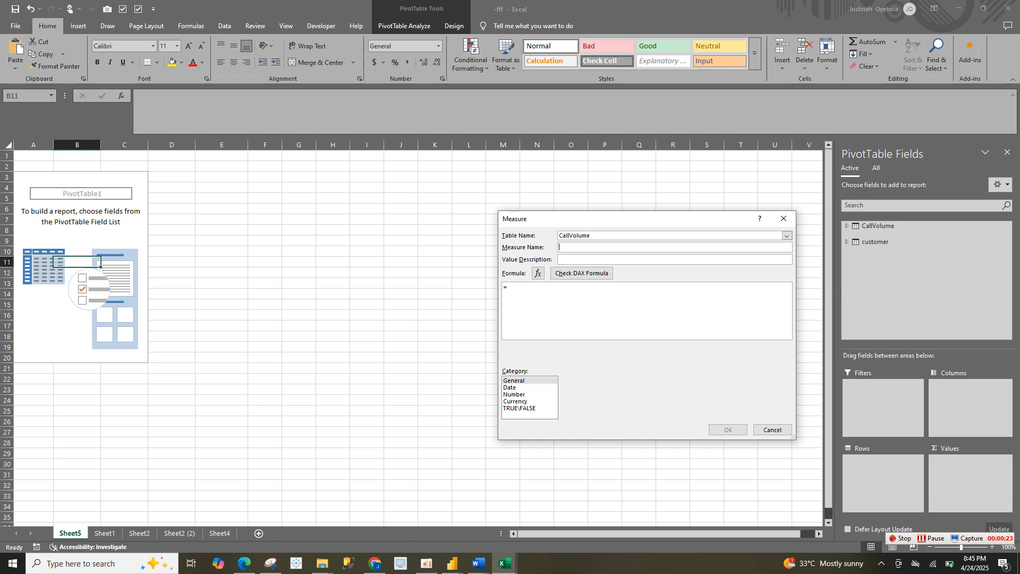
pyautogui.write('Total')
pyautogui.press('BackSpace')
pyautogui.press('BackSpace')
pyautogui.press('BackSpace')
pyautogui.press('BackSpace')
pyautogui.write('Total')
pyautogui.press('BackSpace')
pyautogui.press('BackSpace')
pyautogui.write('ca')
pyautogui.write('lls')
pyautogui.write('count')
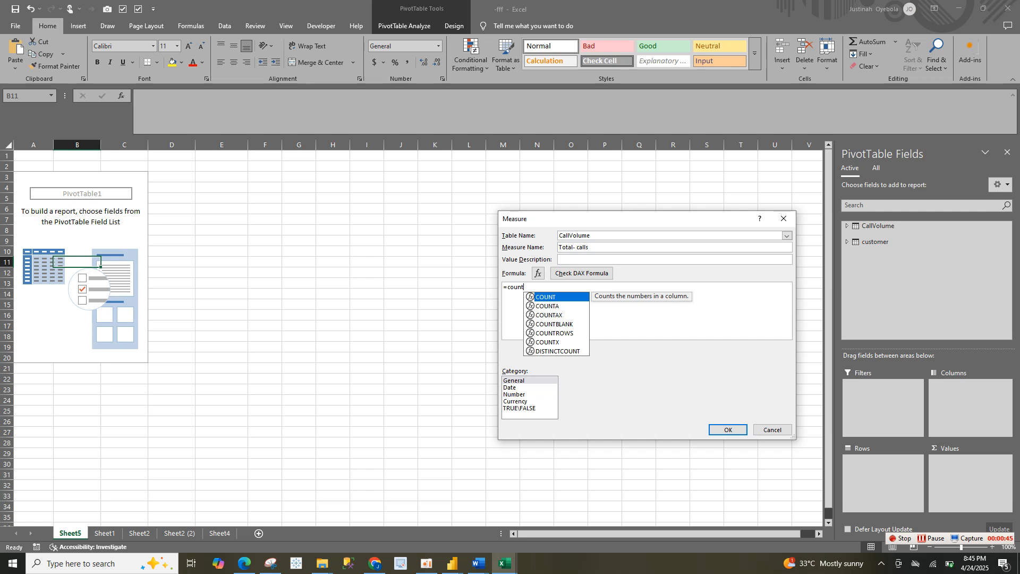
pyautogui.write('row')
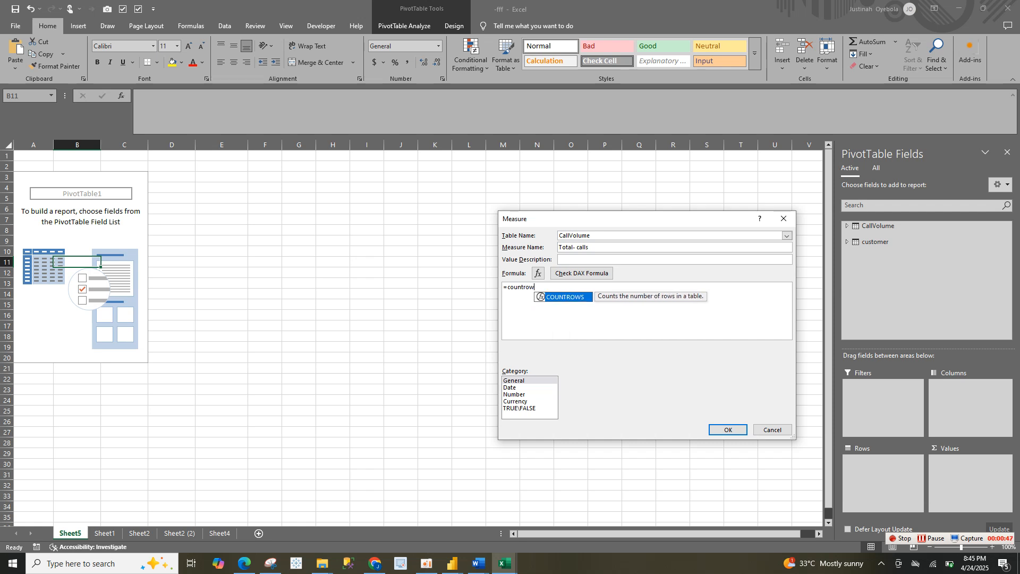
# Enter =COUNTROWS(CallVolume) as the formula of the Total- calls measure
pyautogui.press('Tab')
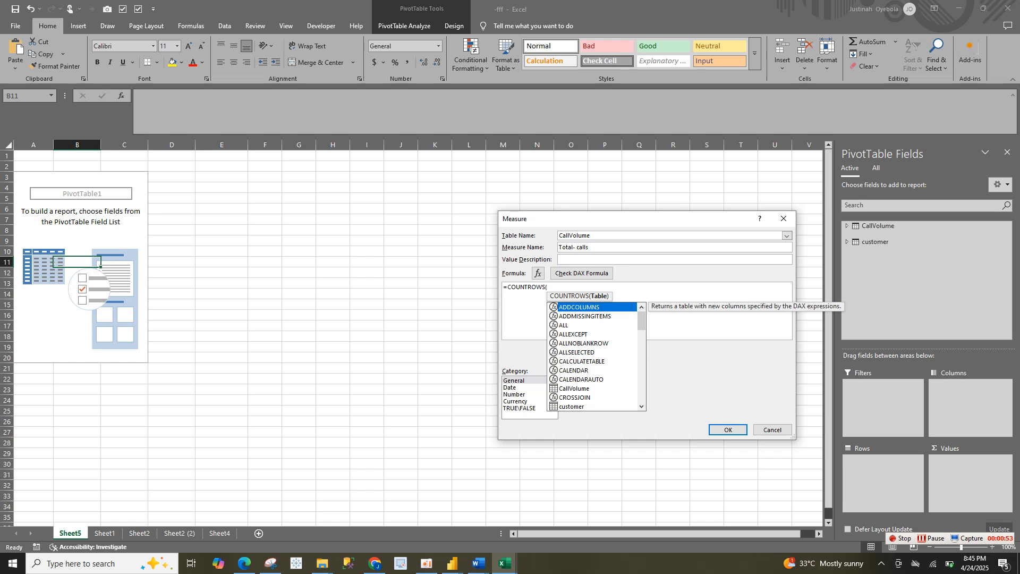
pyautogui.write('CallVolume)')
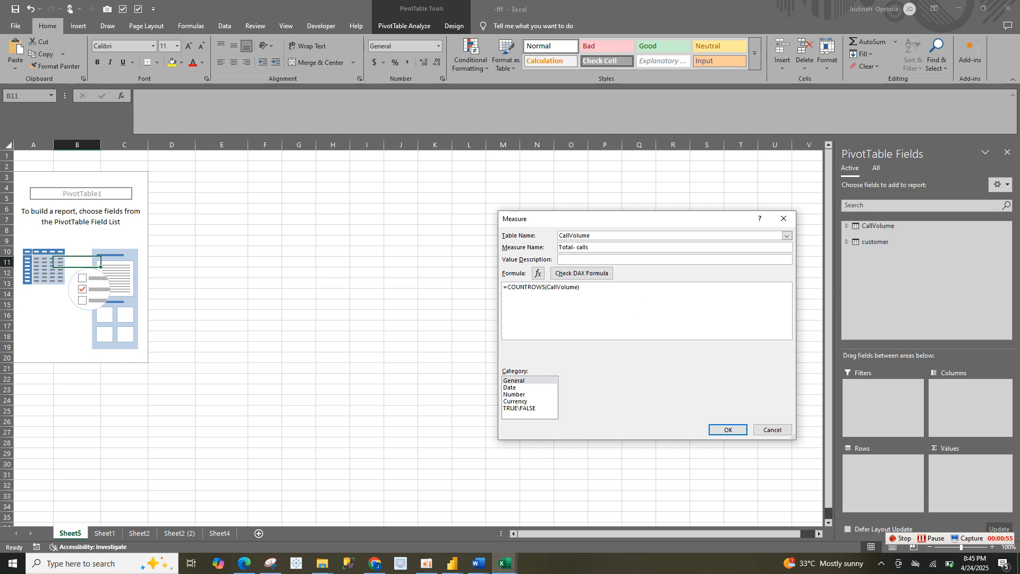
# Format the Total- calls measure as Number with a 1000 separator and create it
pyautogui.click(514, 394)
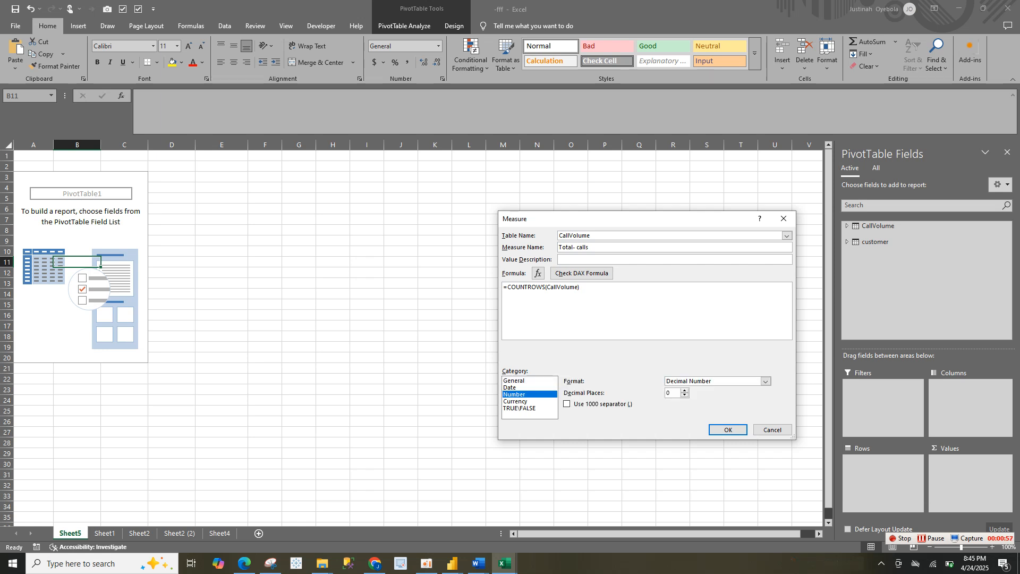
pyautogui.click(567, 404)
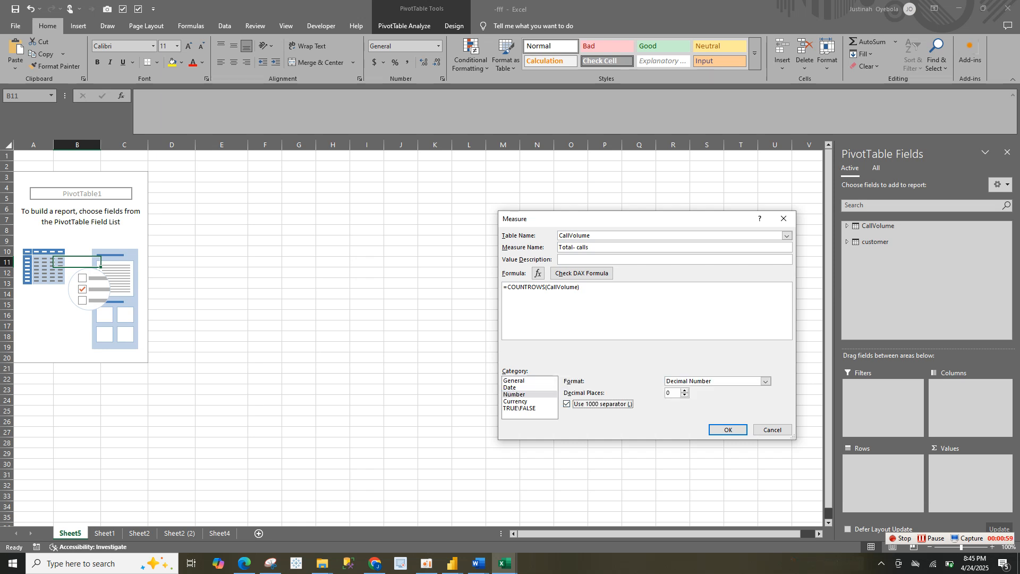
pyautogui.click(728, 429)
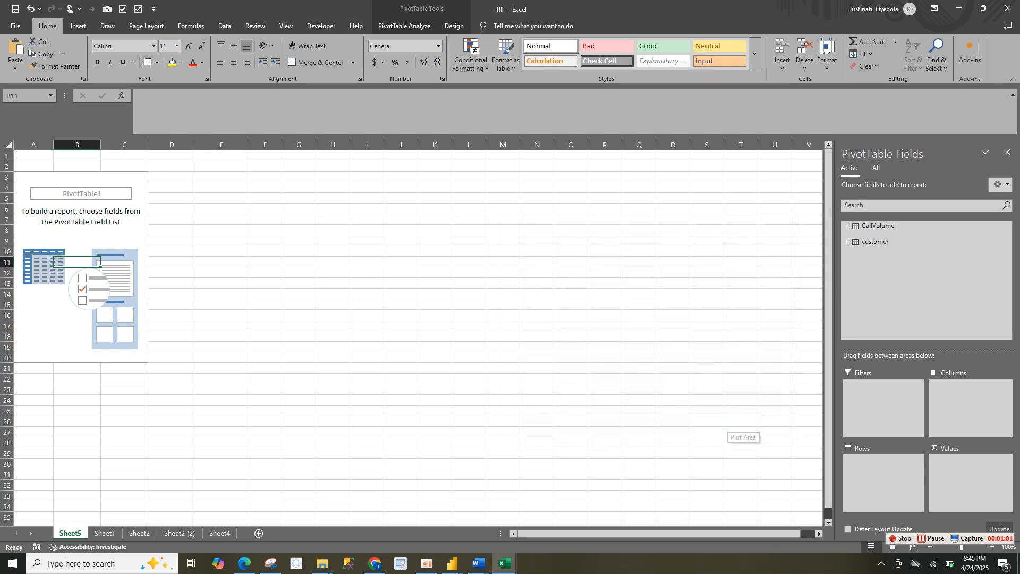
# Start another measure in the CallVolume table named Revenue with the formula =SUM(CallVolume[Purchase Amount])
pyautogui.rightClick(877, 226)
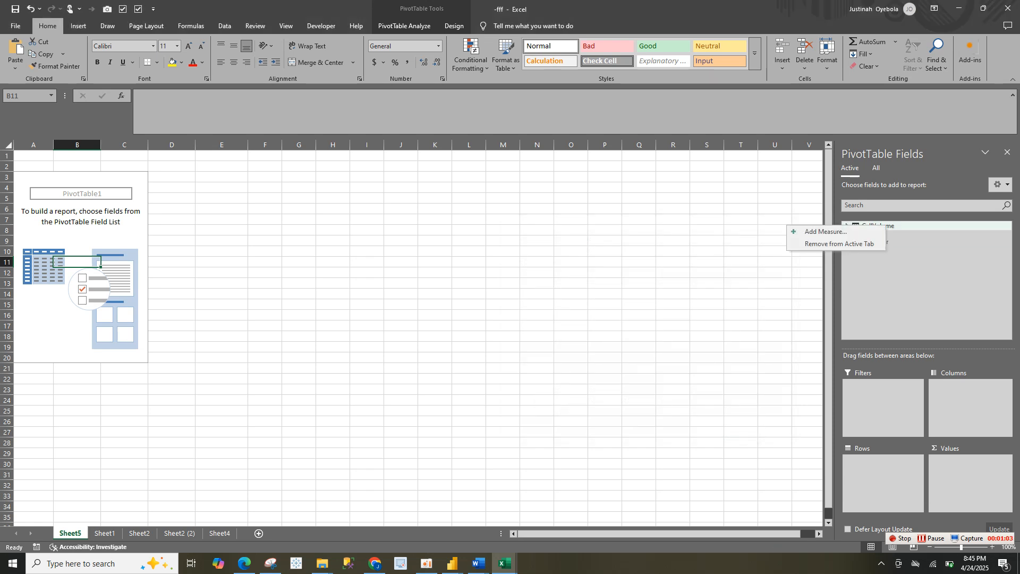
pyautogui.click(826, 232)
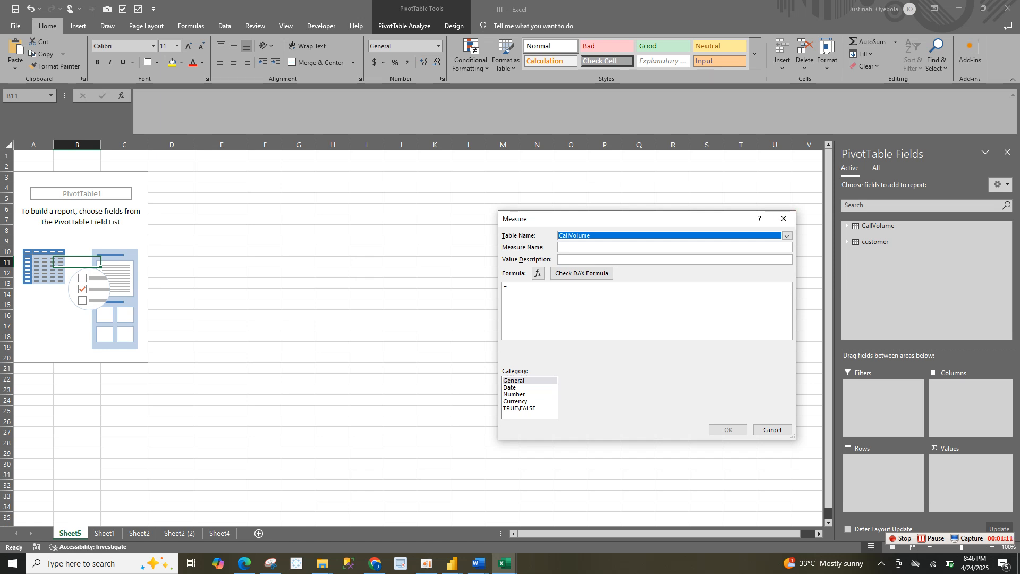
pyautogui.click(611, 247)
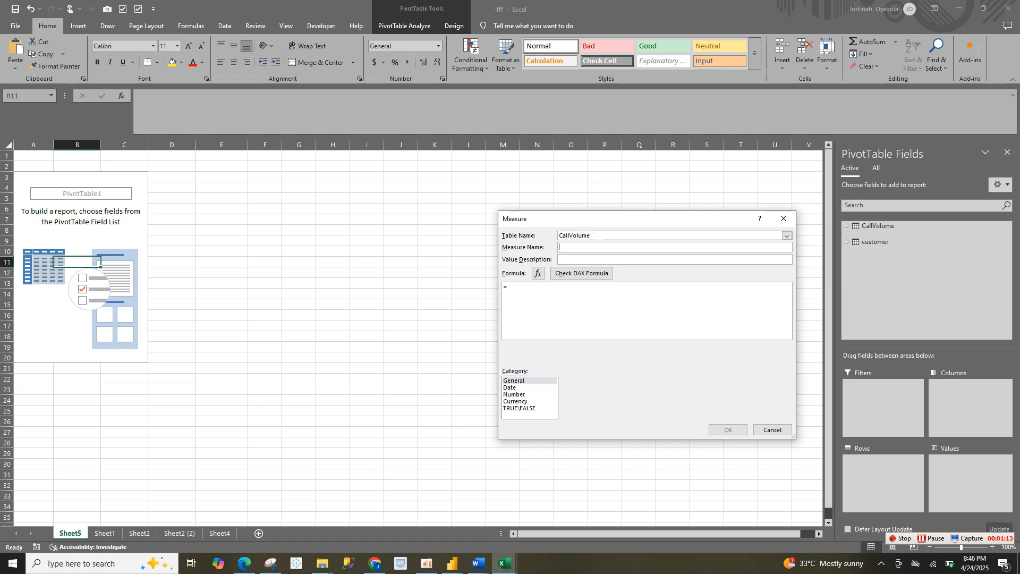
pyautogui.write('Revenue')
pyautogui.write('sum')
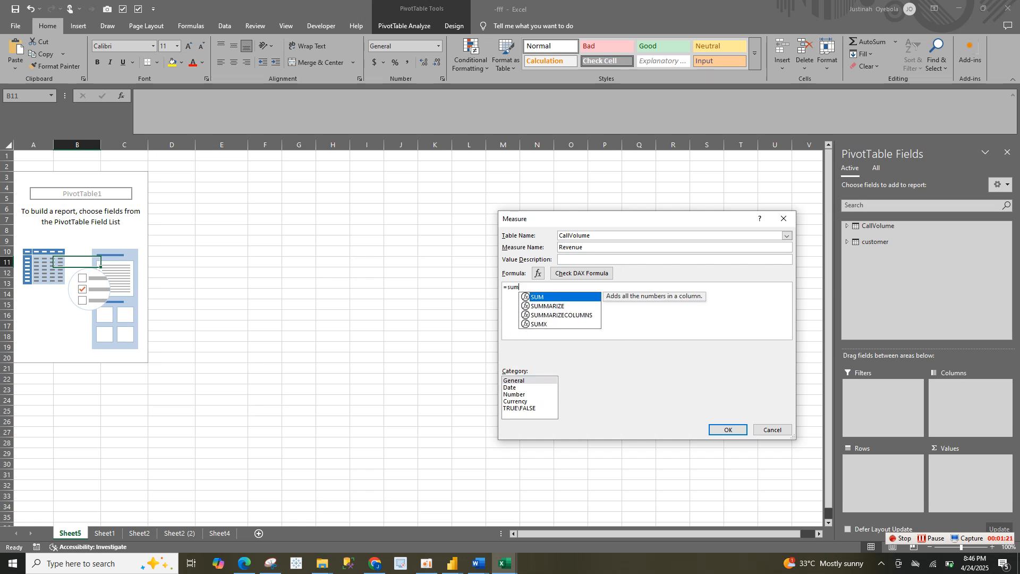
pyautogui.press('Tab')
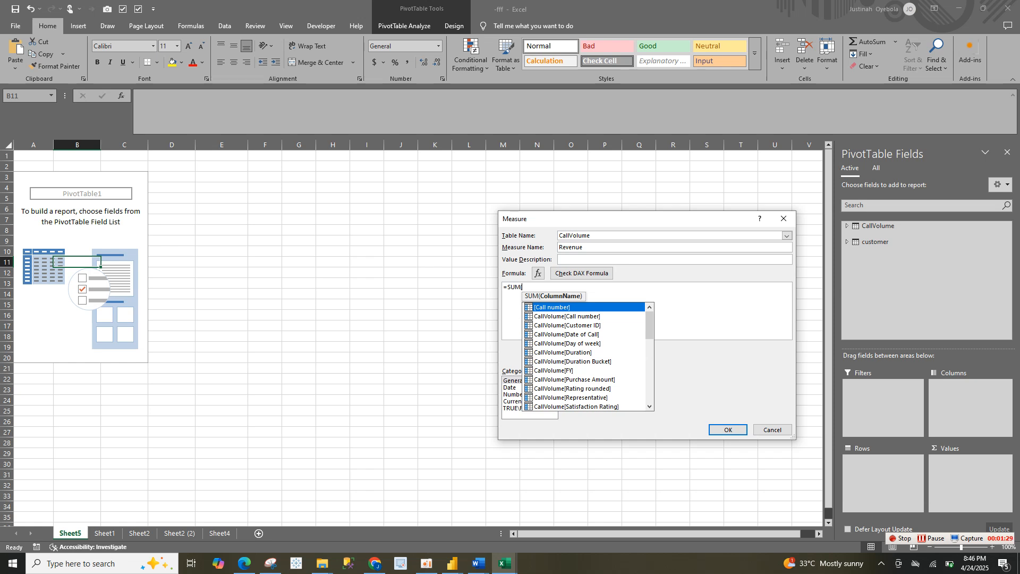
pyautogui.click(574, 379)
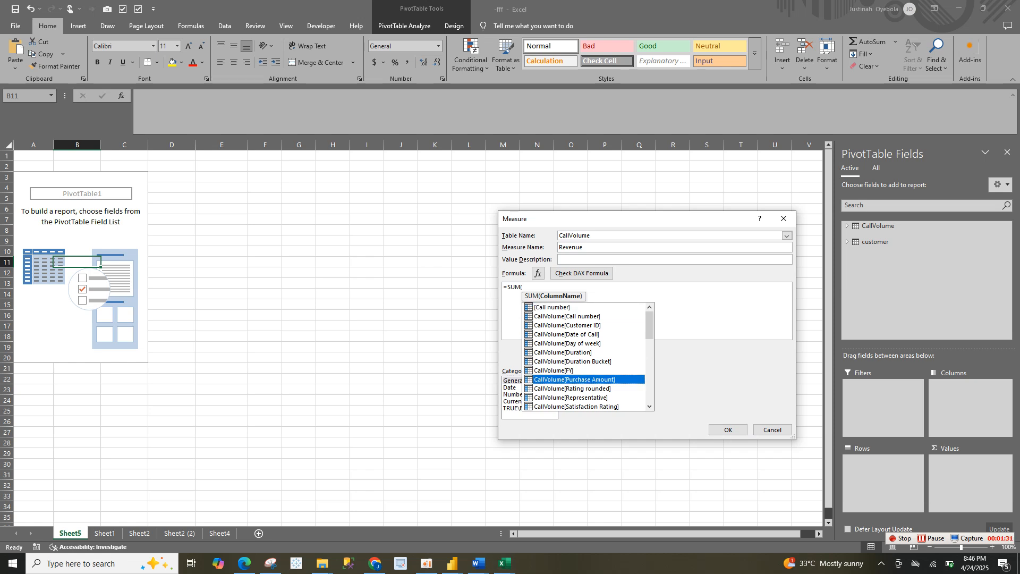
pyautogui.press('Tab')
pyautogui.write(')')
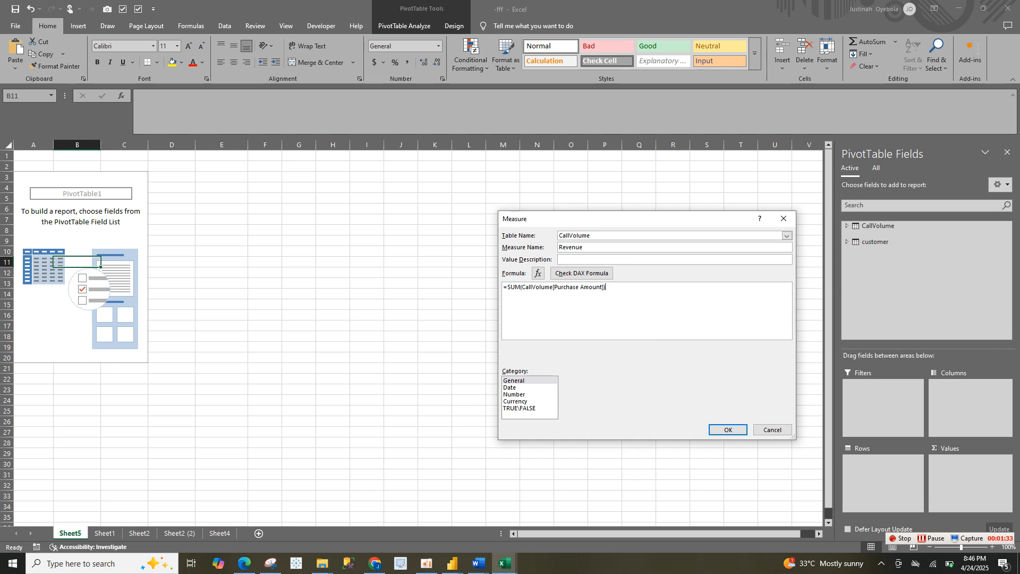
# Format the revenue measure as Currency and create it under the name Revenue-
pyautogui.click(515, 402)
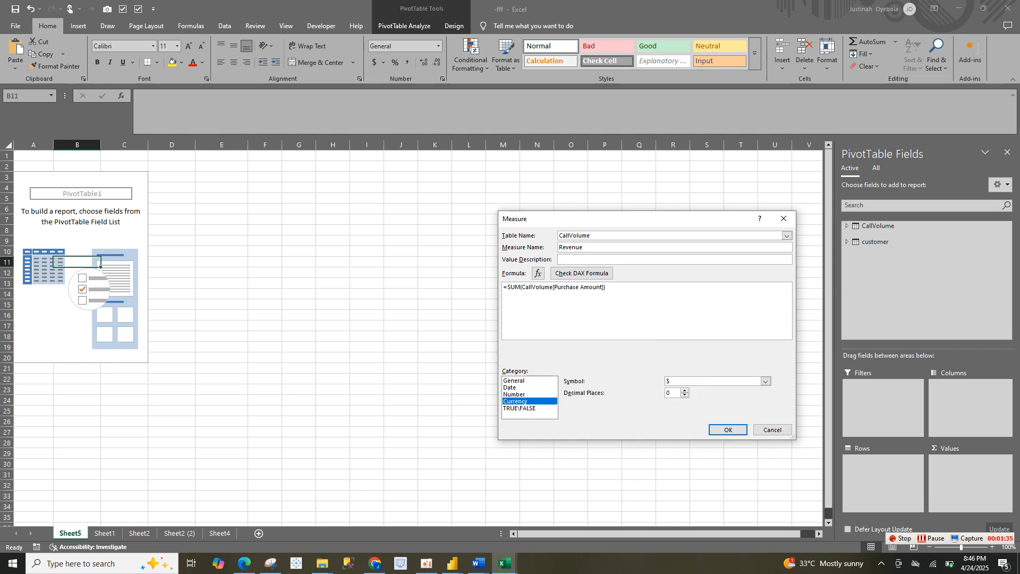
pyautogui.press('Return')
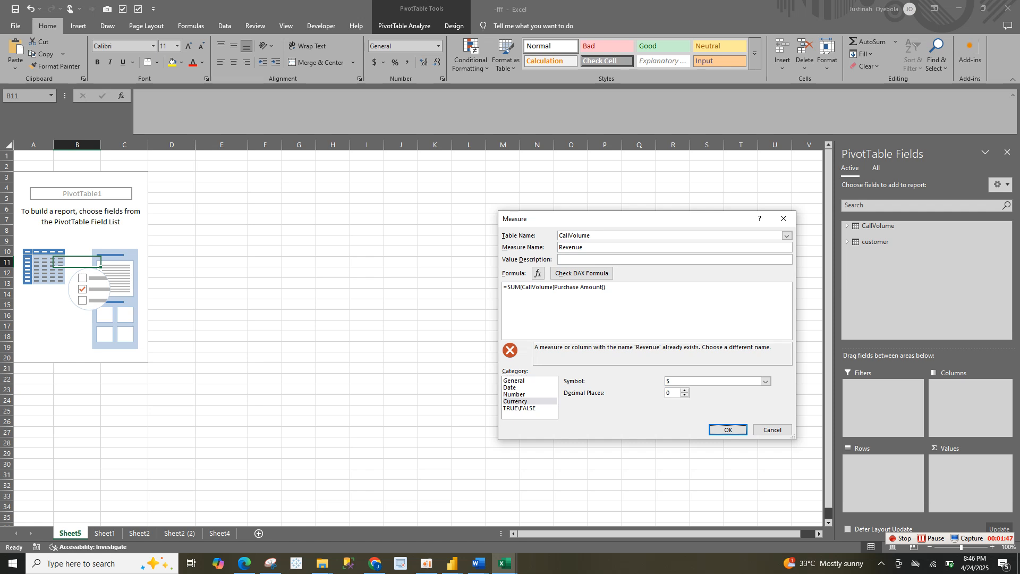
pyautogui.click(586, 247)
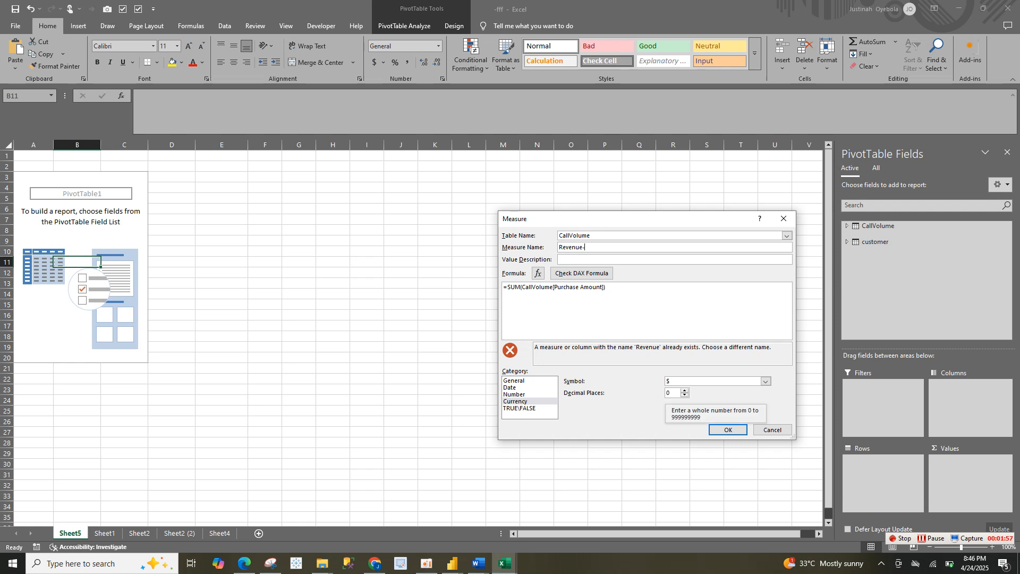
pyautogui.press('Return')
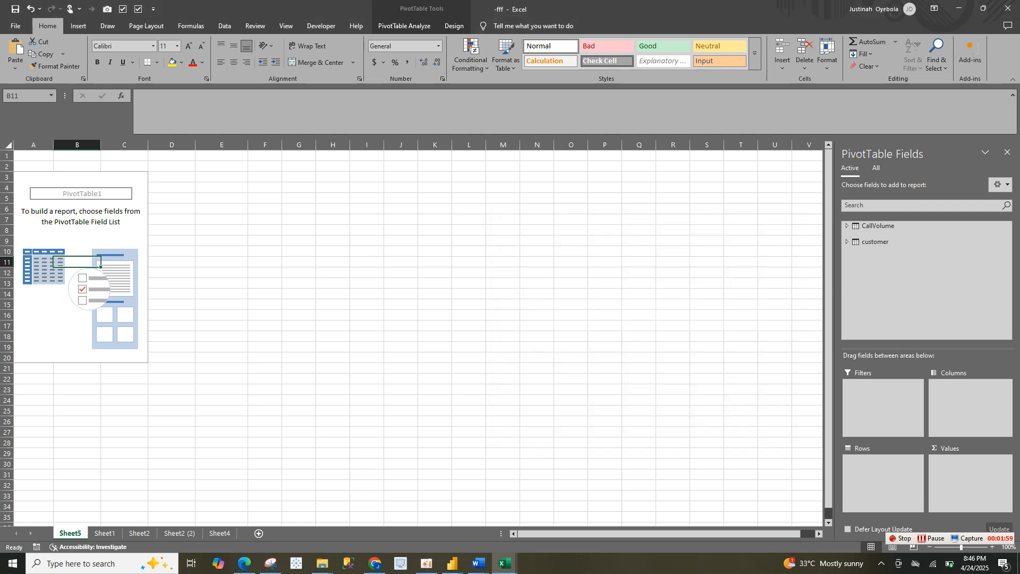
# Start a new measure in the CallVolume table and name it Call-Duration
pyautogui.rightClick(878, 225)
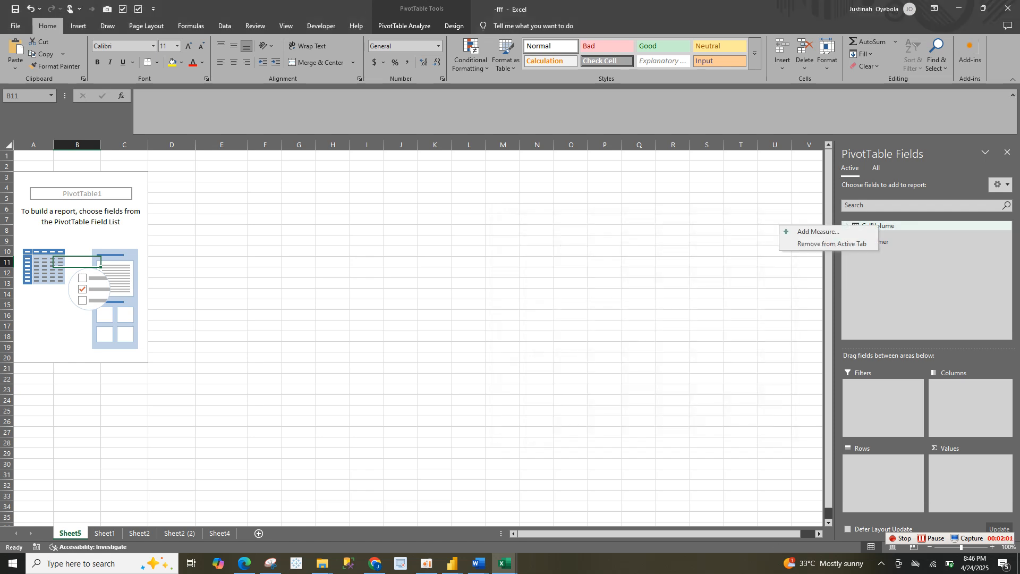
pyautogui.click(819, 232)
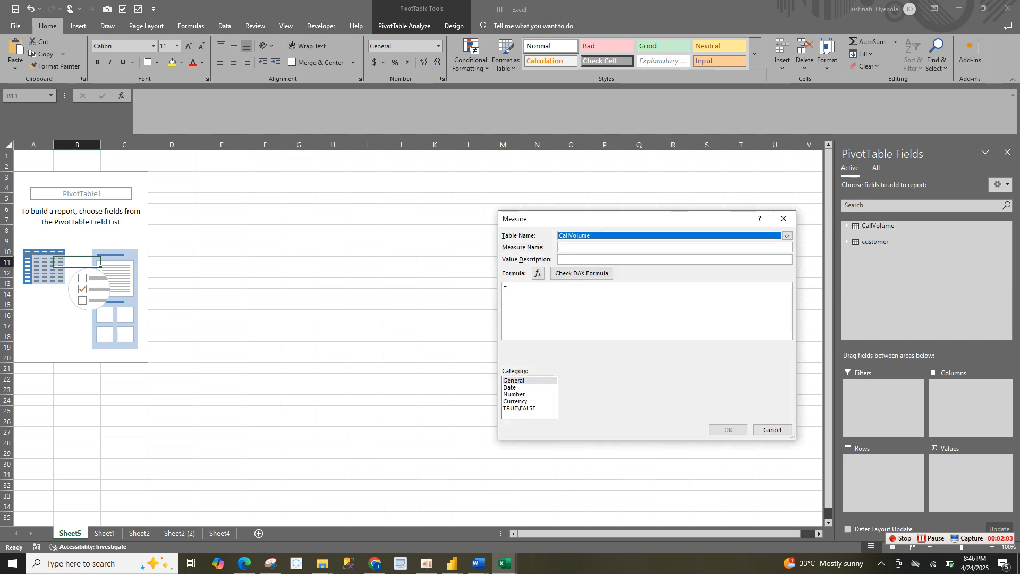
pyautogui.click(638, 247)
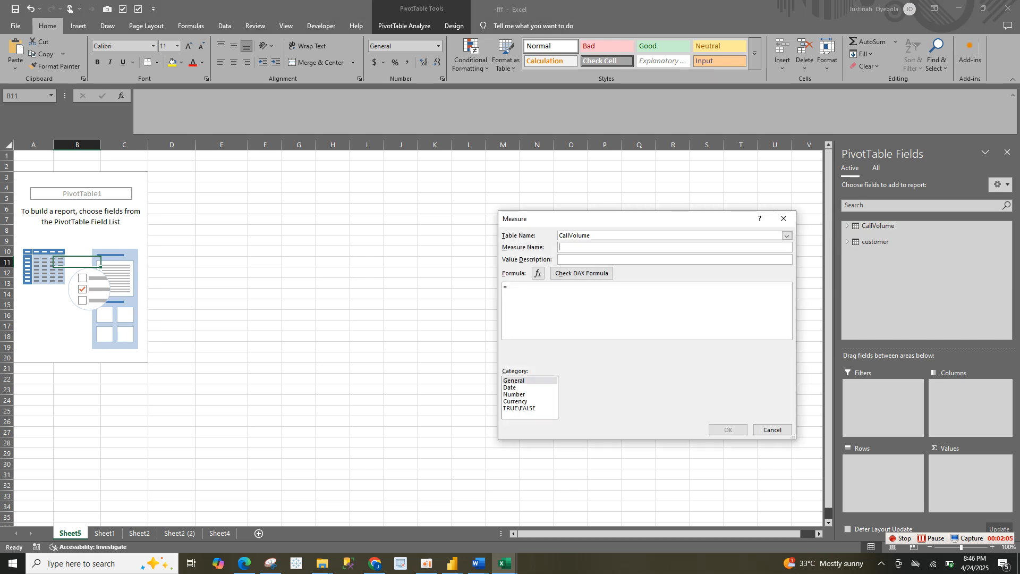
pyautogui.write('Call')
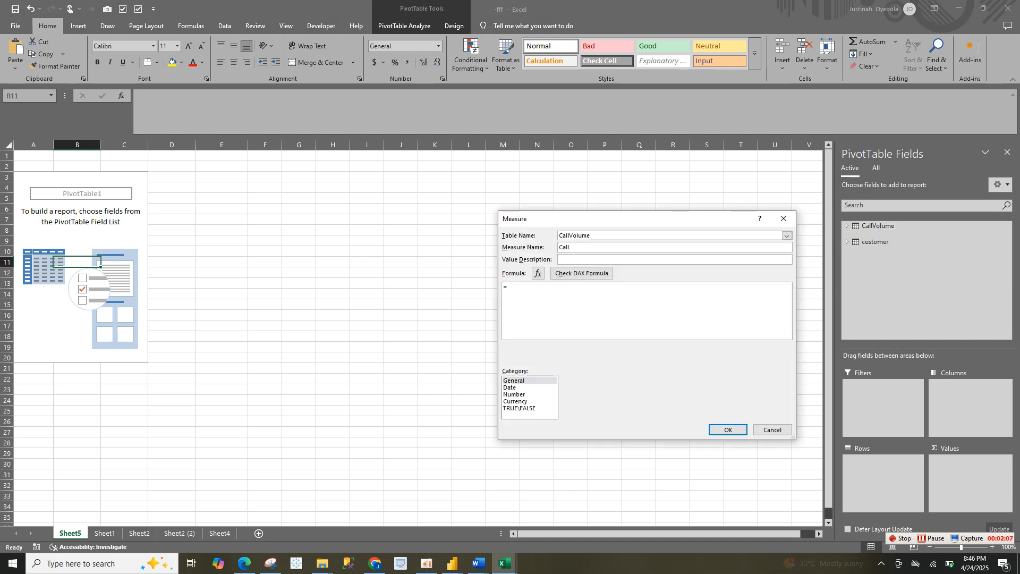
pyautogui.write('-Duration')
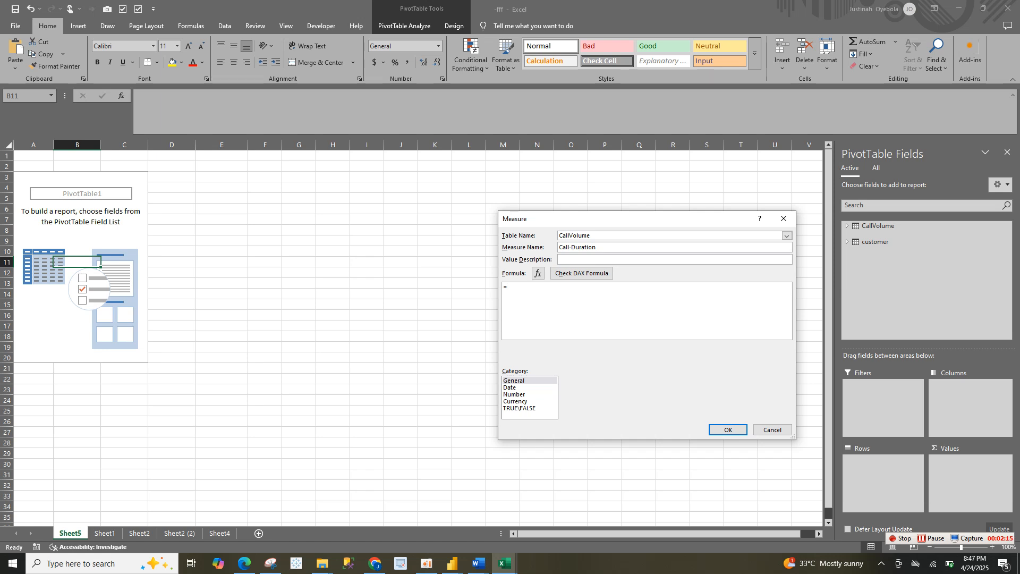
# Enter =SUM(CallVolume[Duration Bucket]) as the formula of the Call-Duration measure
pyautogui.write('s')
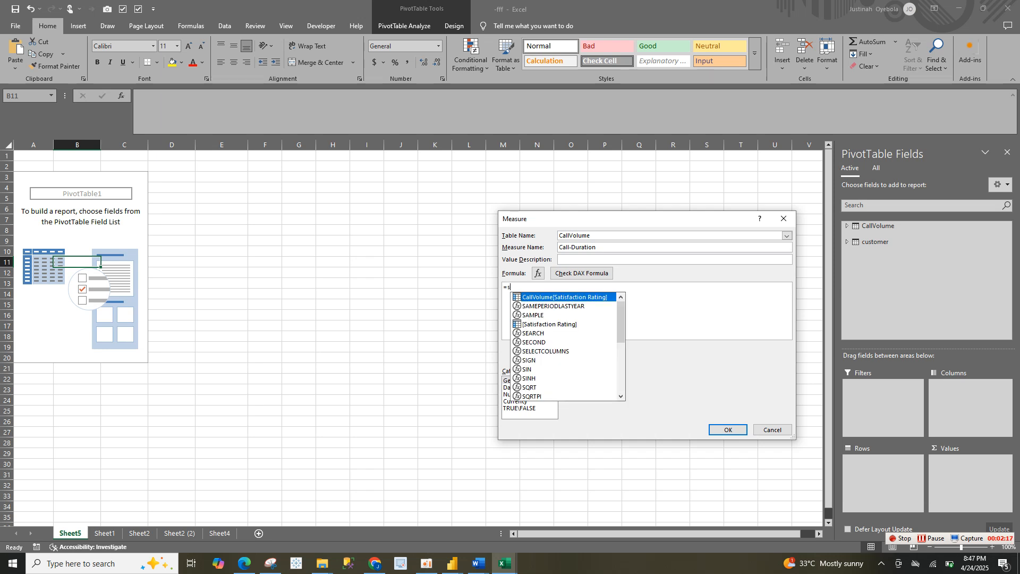
pyautogui.write('um')
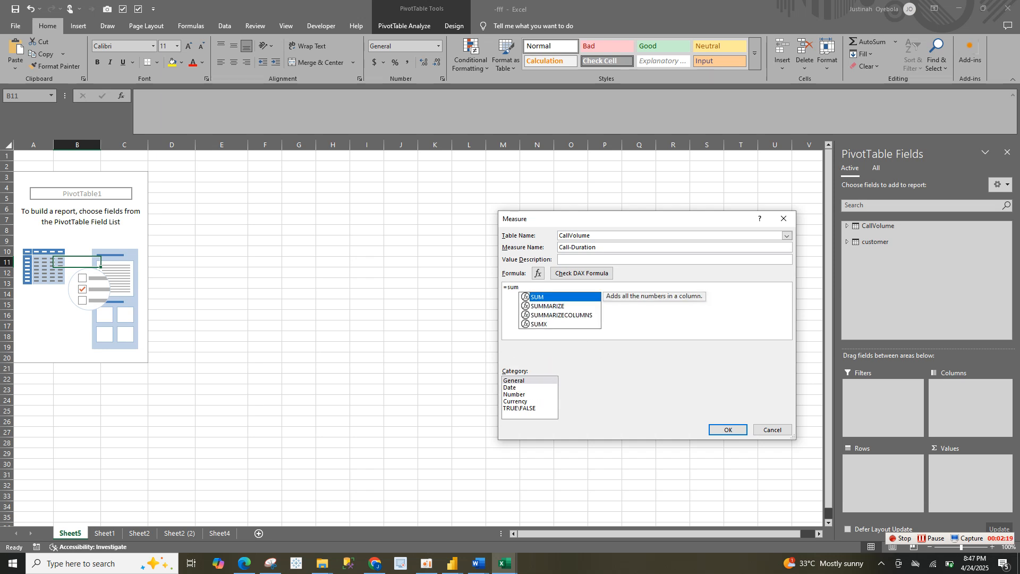
pyautogui.press('Tab')
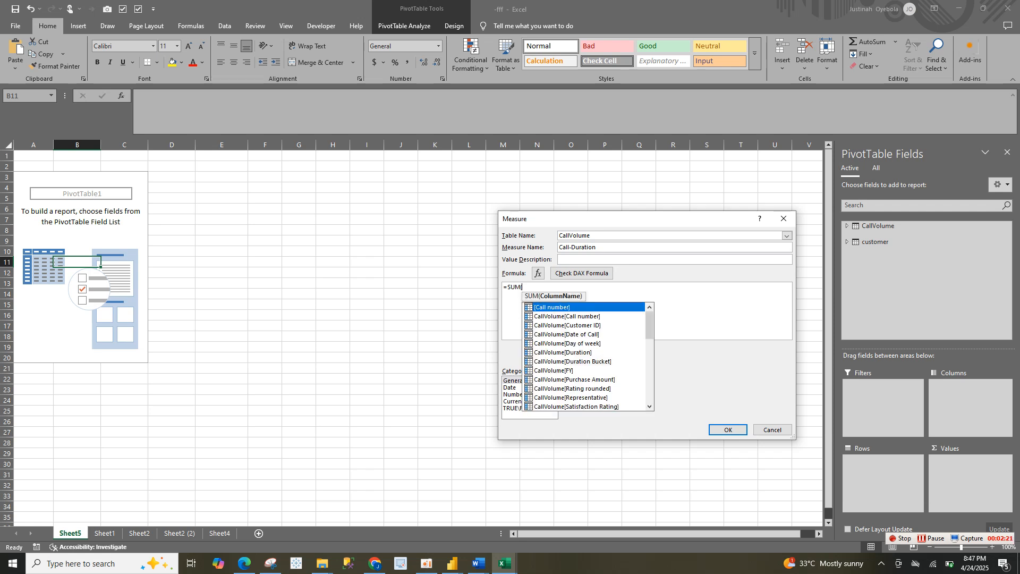
pyautogui.doubleClick(573, 362)
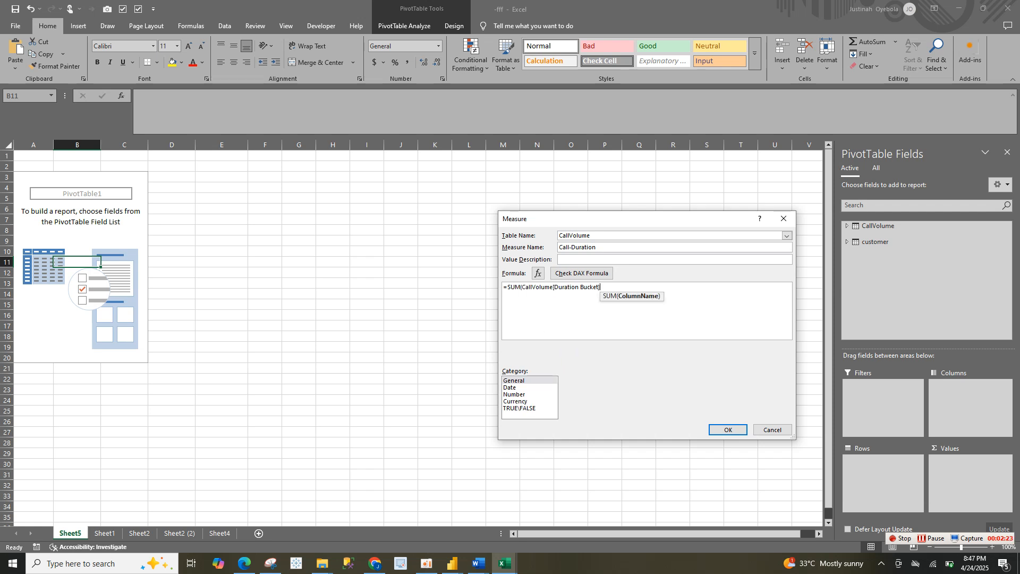
pyautogui.write(')')
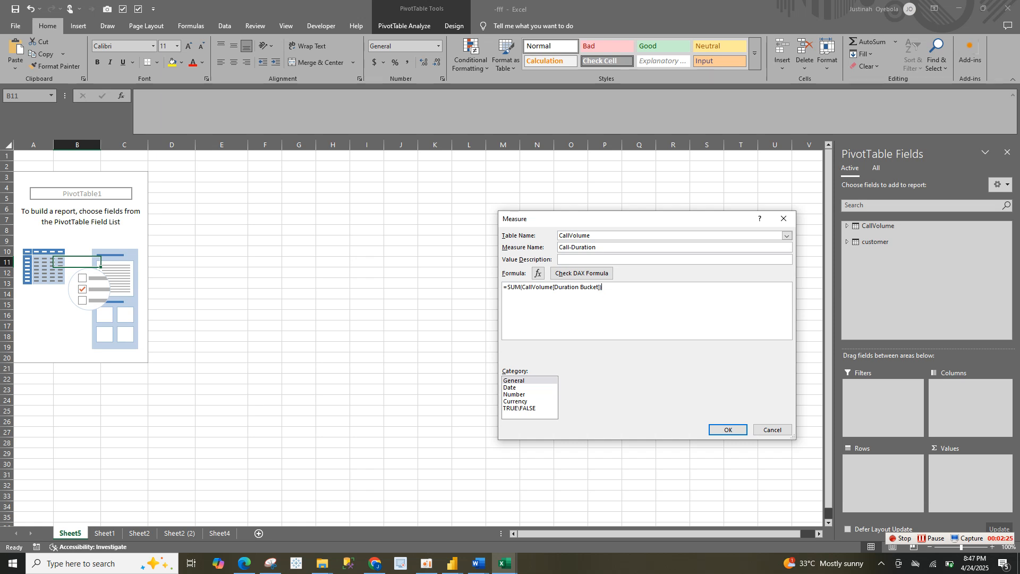
# Format the Call-Duration measure as Number with a 1000 separator and try to create it
pyautogui.click(514, 394)
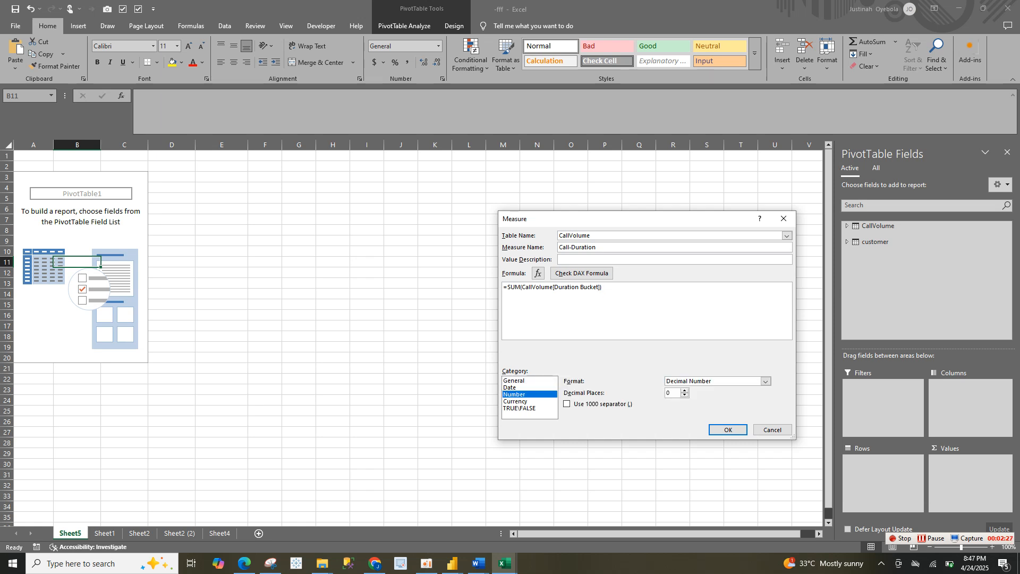
pyautogui.click(567, 404)
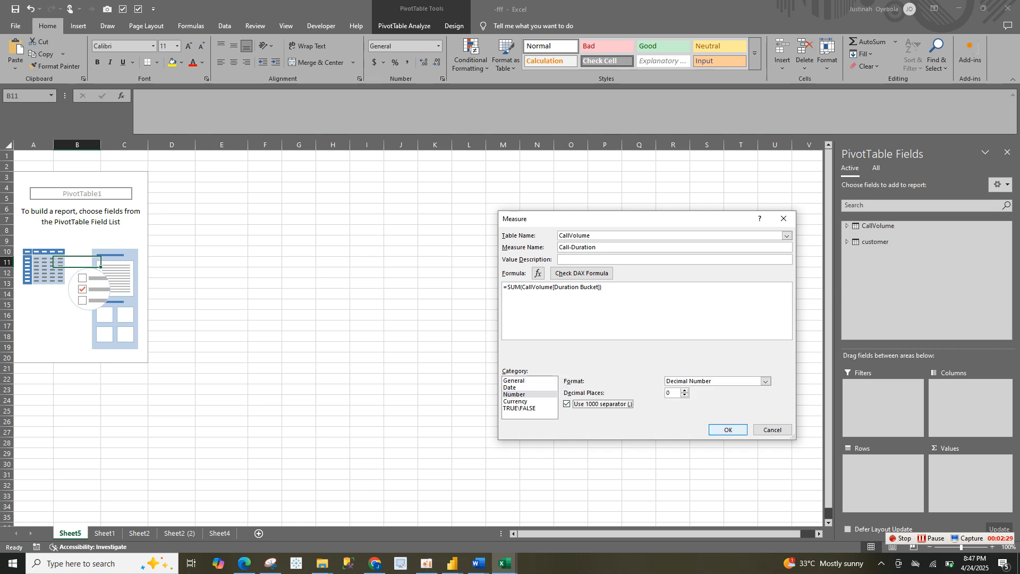
pyautogui.press('Return')
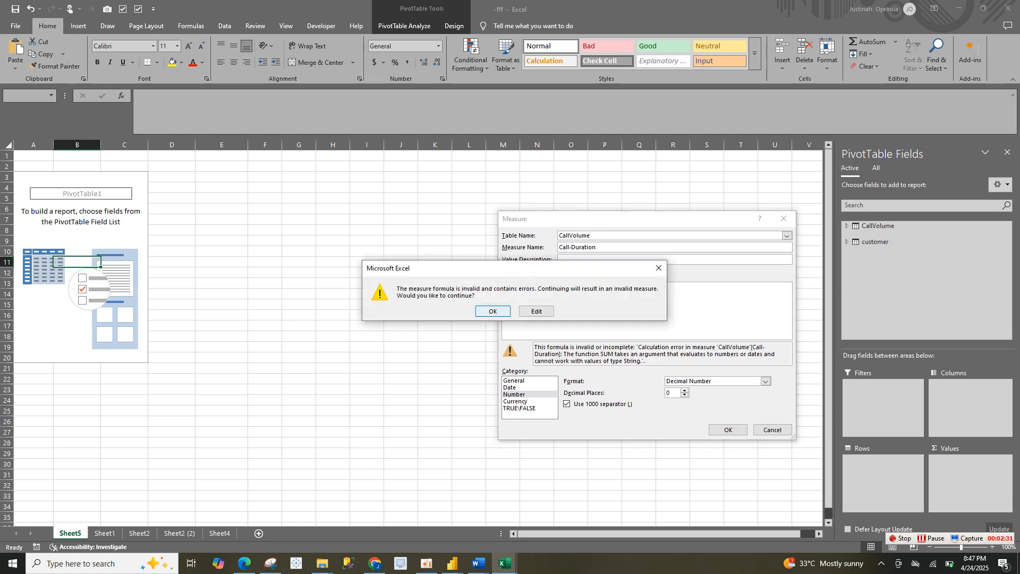
# Accept the Call-Duration measure despite its formula error and start a new CallVolume measure named AVG -Rating
pyautogui.press('Return')
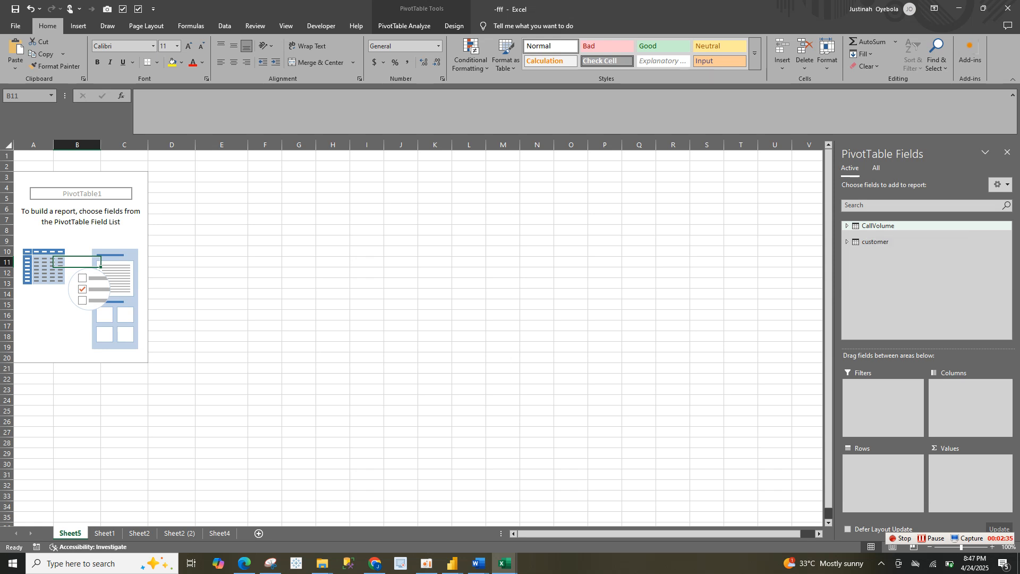
pyautogui.rightClick(868, 227)
pyautogui.click(806, 233)
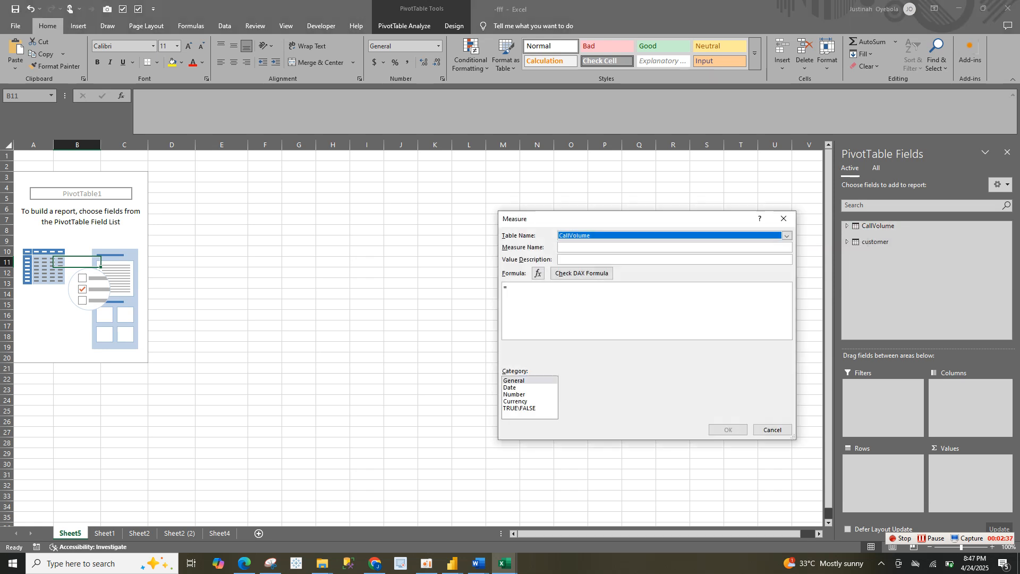
pyautogui.click(596, 247)
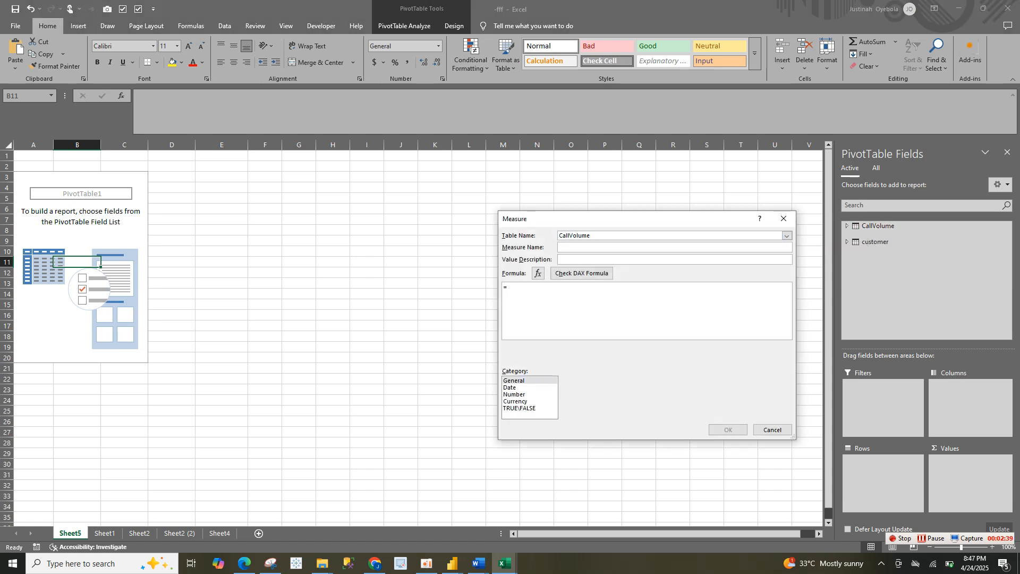
pyautogui.write('AVG -rATING')
pyautogui.press('BackSpace')
pyautogui.press('BackSpace')
pyautogui.press('BackSpace')
pyautogui.press('BackSpace')
pyautogui.press('BackSpace')
pyautogui.press('BackSpace')
pyautogui.write('Rating')
pyautogui.write('v')
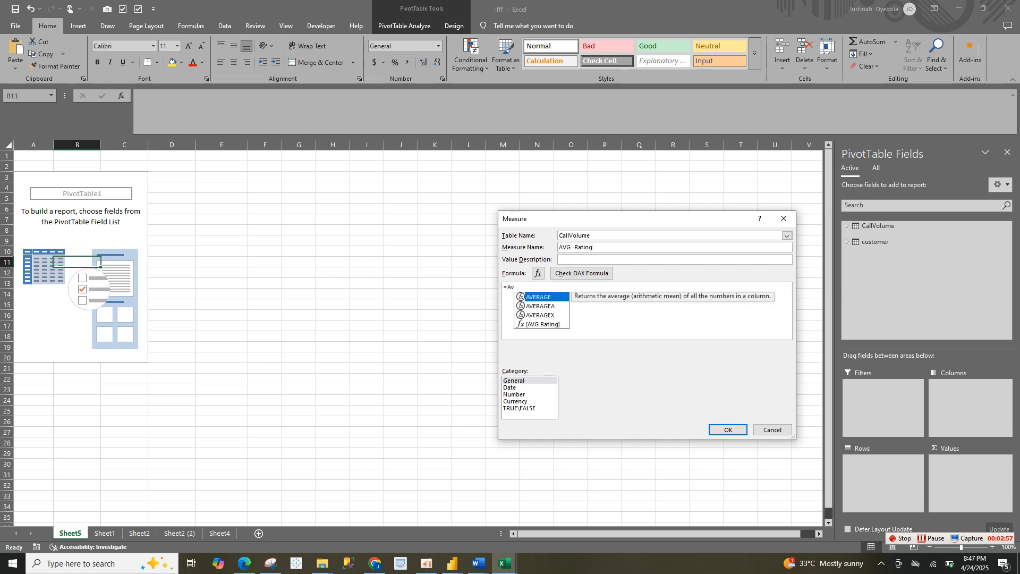
# Enter =AVERAGE(CallVolume[Satisfaction Rating]) as the AVG -Rating formula, format it as Number and create the measure
pyautogui.press('Tab')
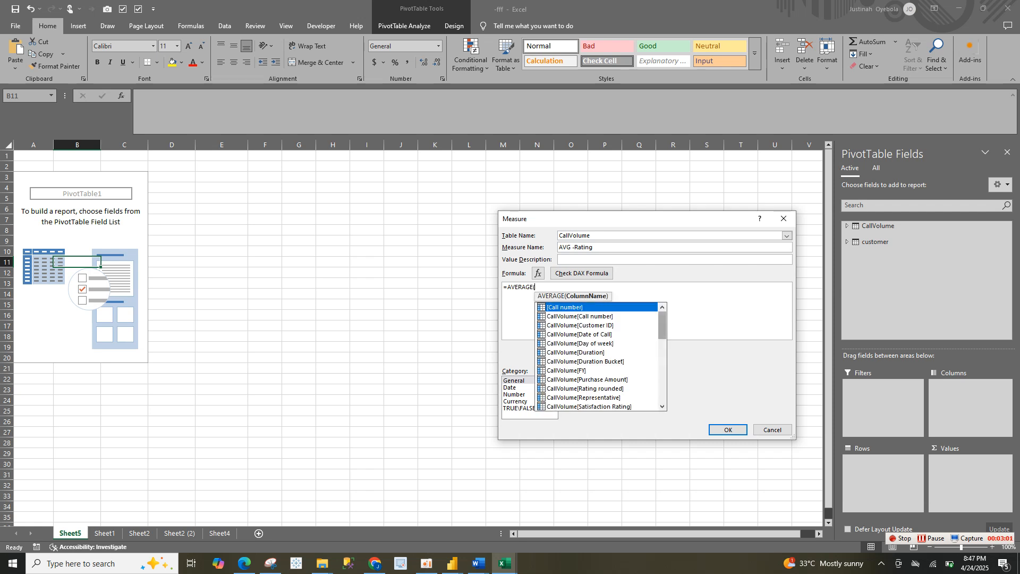
pyautogui.scroll(-1, 598, 356)
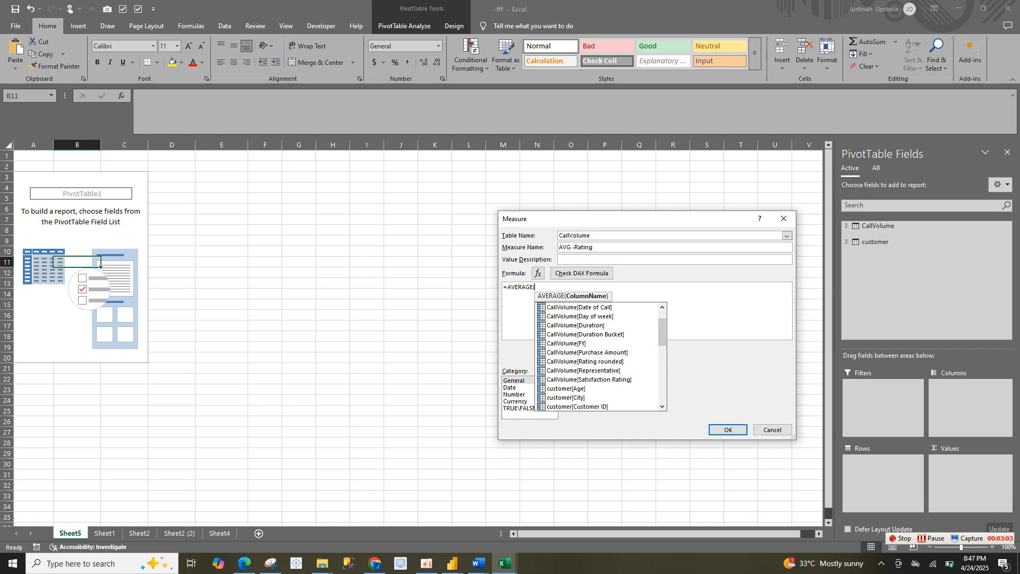
pyautogui.doubleClick(589, 379)
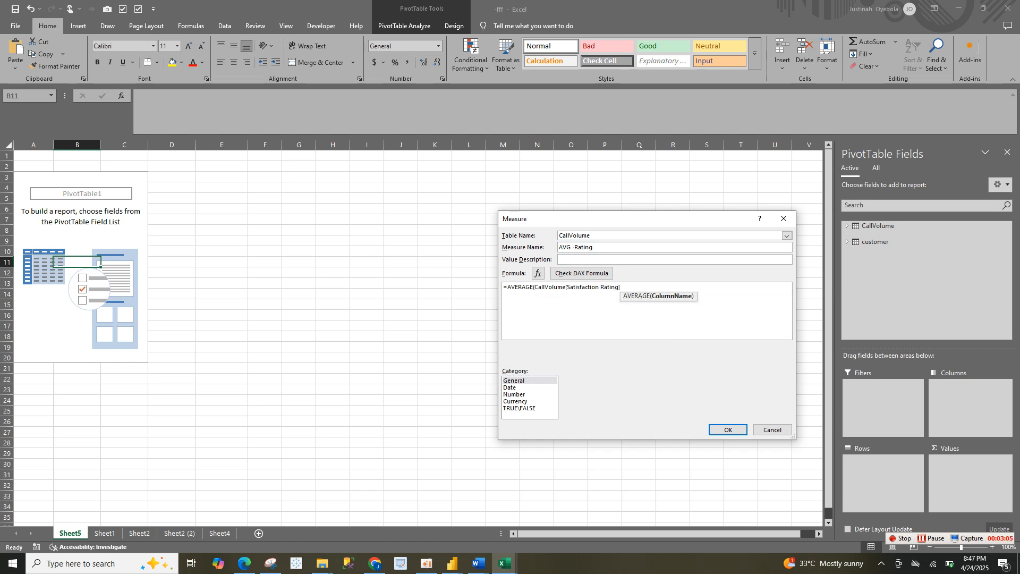
pyautogui.write(')')
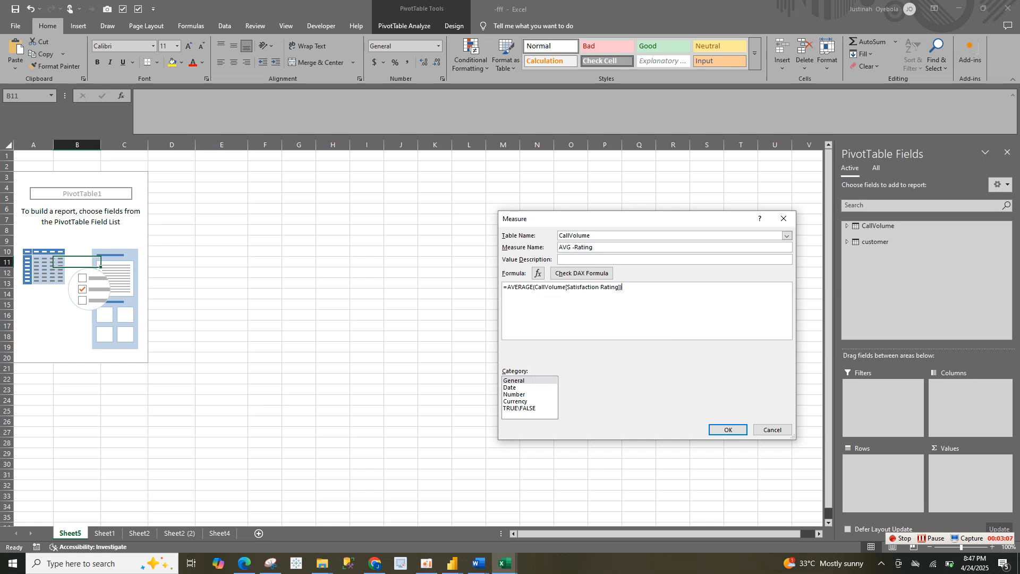
pyautogui.click(515, 394)
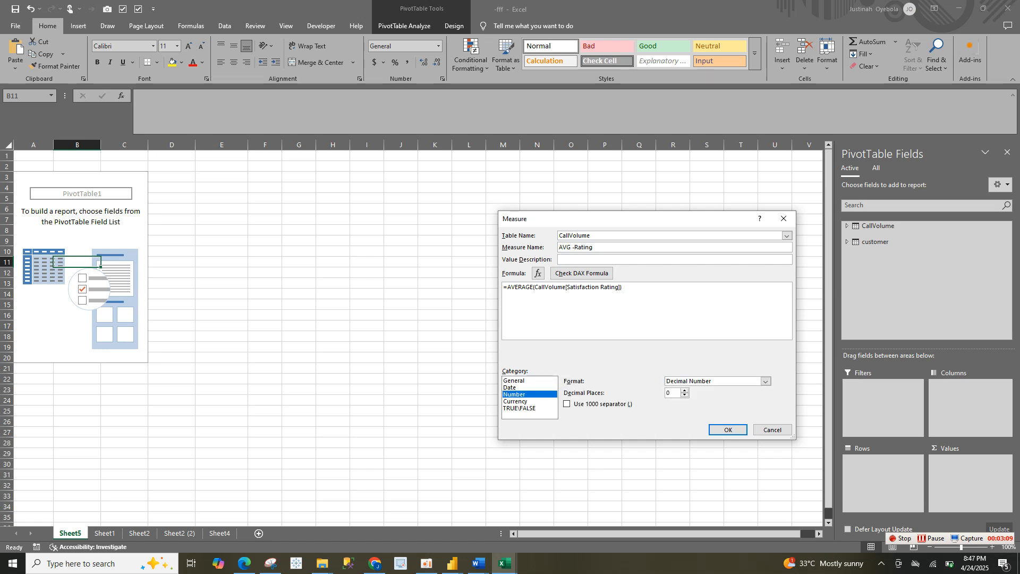
pyautogui.click(728, 430)
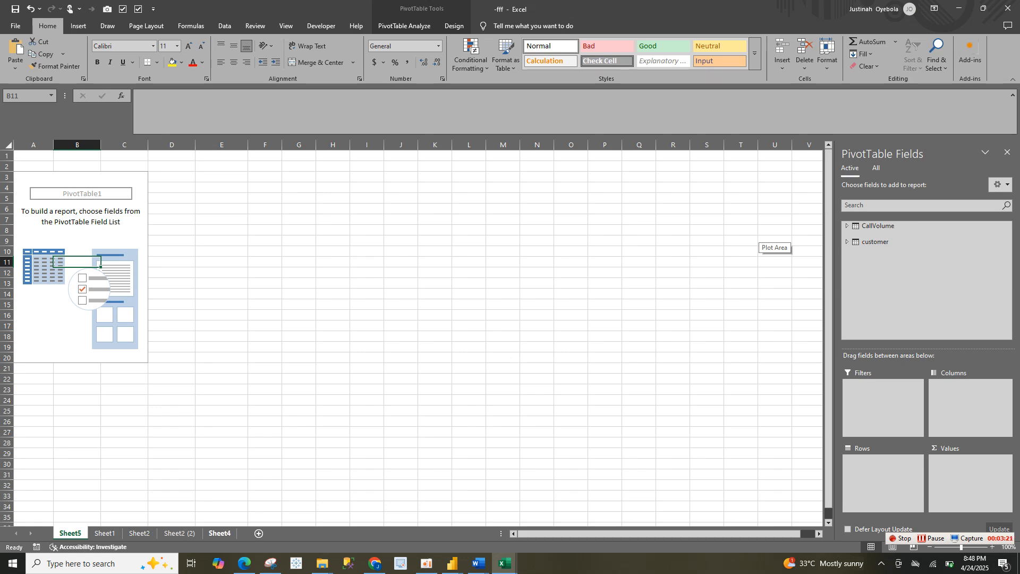
# Check which values the Rating rounded column of the call table on Sheet1 contains, and return to Sheet5
pyautogui.click(105, 533)
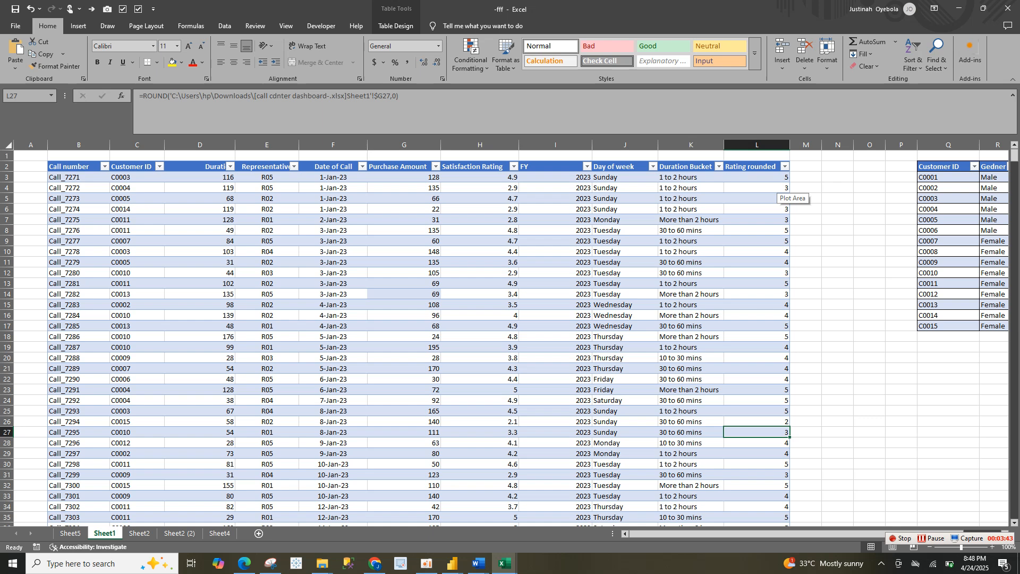
pyautogui.click(785, 166)
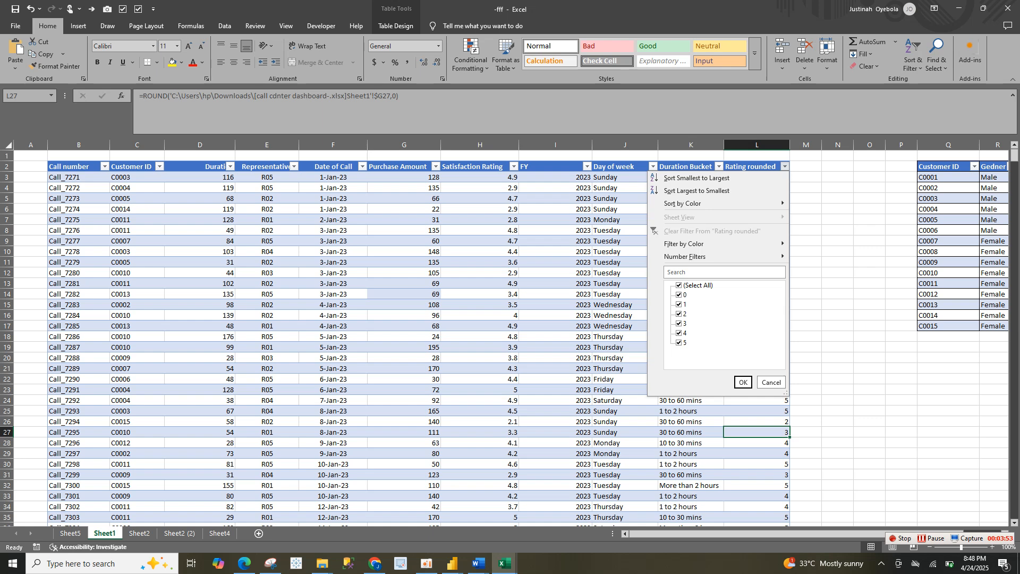
pyautogui.press('Escape')
pyautogui.click(70, 533)
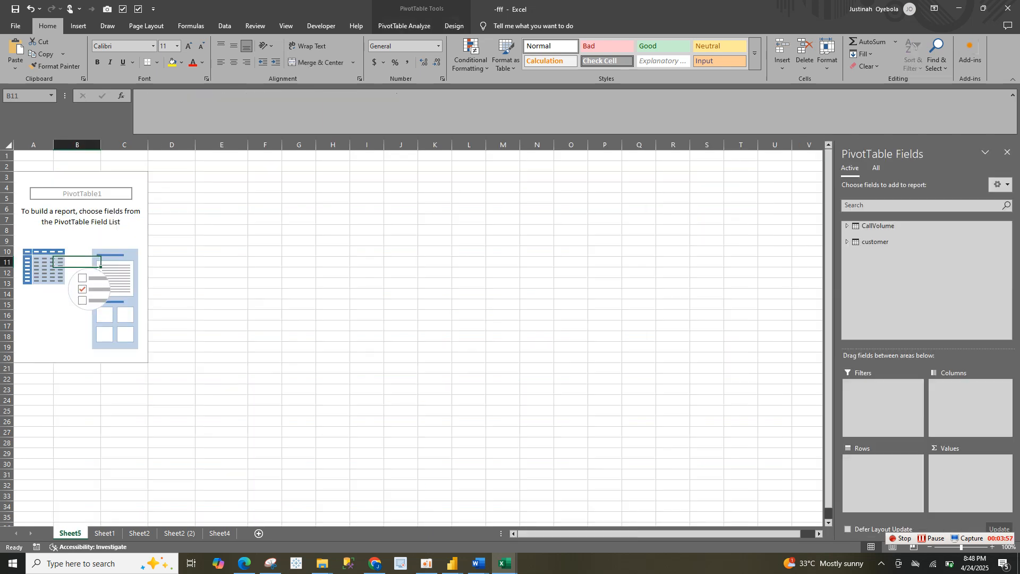
# Start a new measure in the CallVolume table and name it FiveStar Rating
pyautogui.rightClick(897, 228)
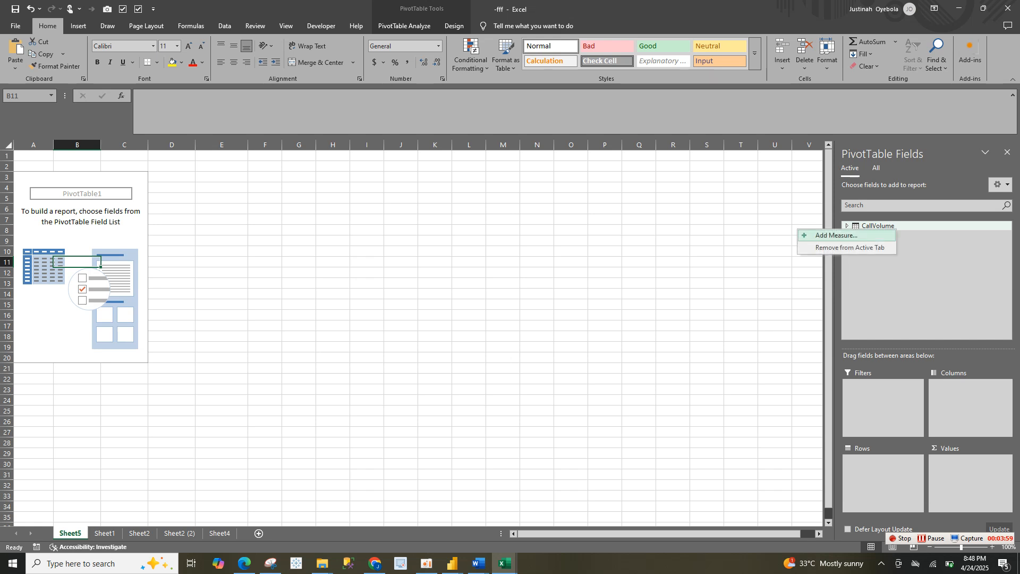
pyautogui.click(836, 236)
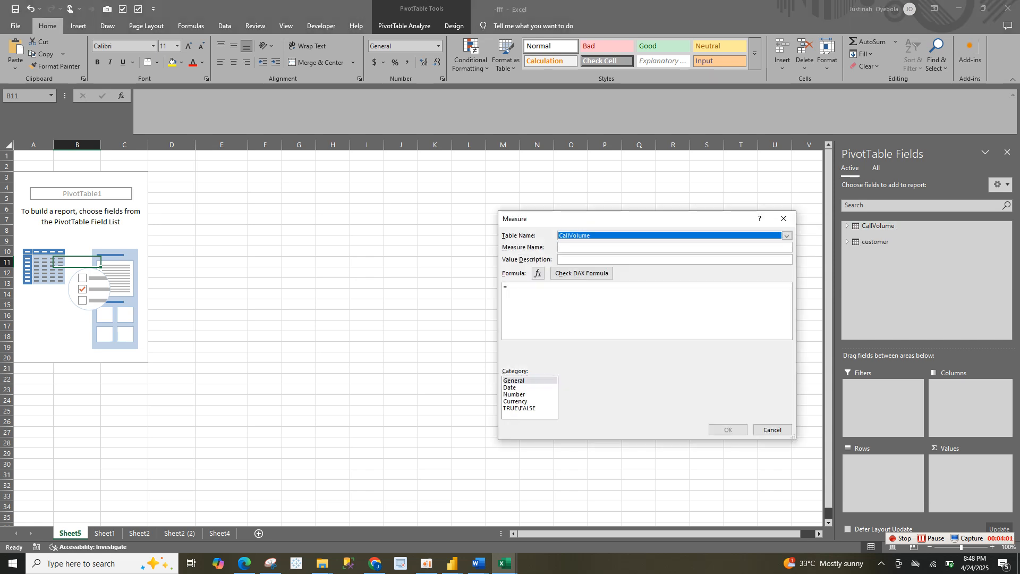
pyautogui.click(611, 247)
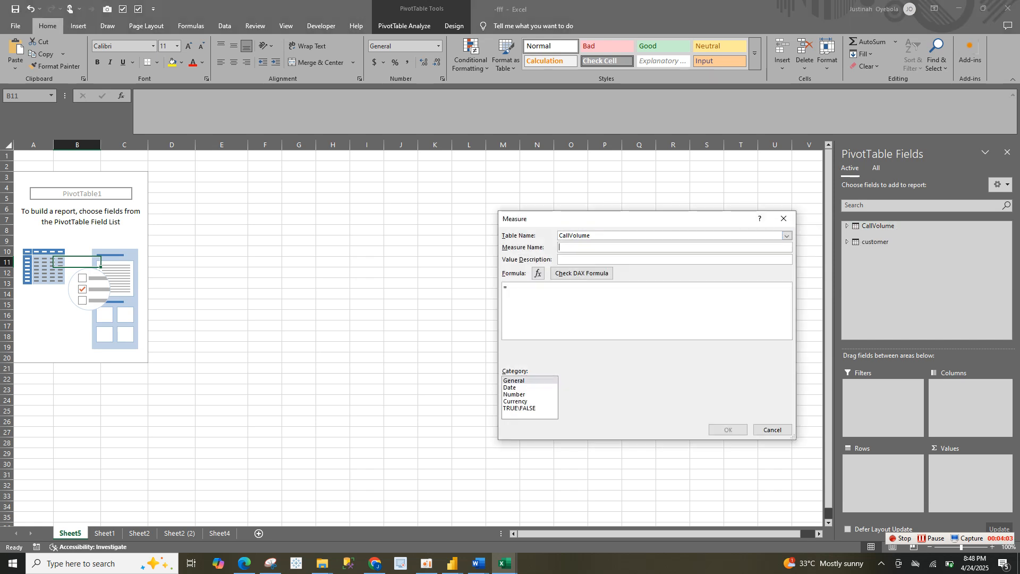
pyautogui.write('FiveStart')
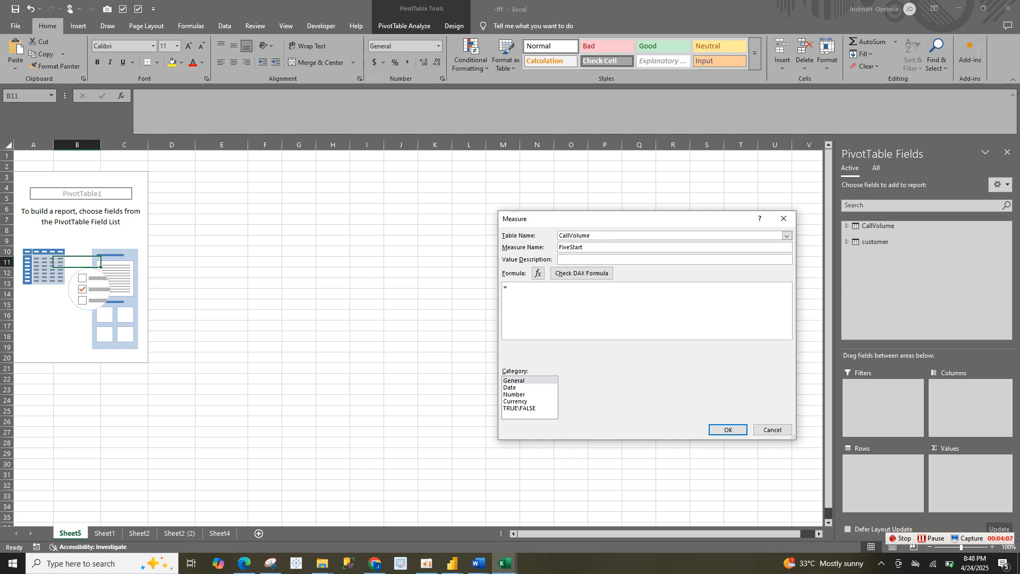
pyautogui.write('Rtai')
pyautogui.press('BackSpace')
pyautogui.press('BackSpace')
pyautogui.press('BackSpace')
pyautogui.write('a')
pyautogui.write('ting')
pyautogui.write('cal')
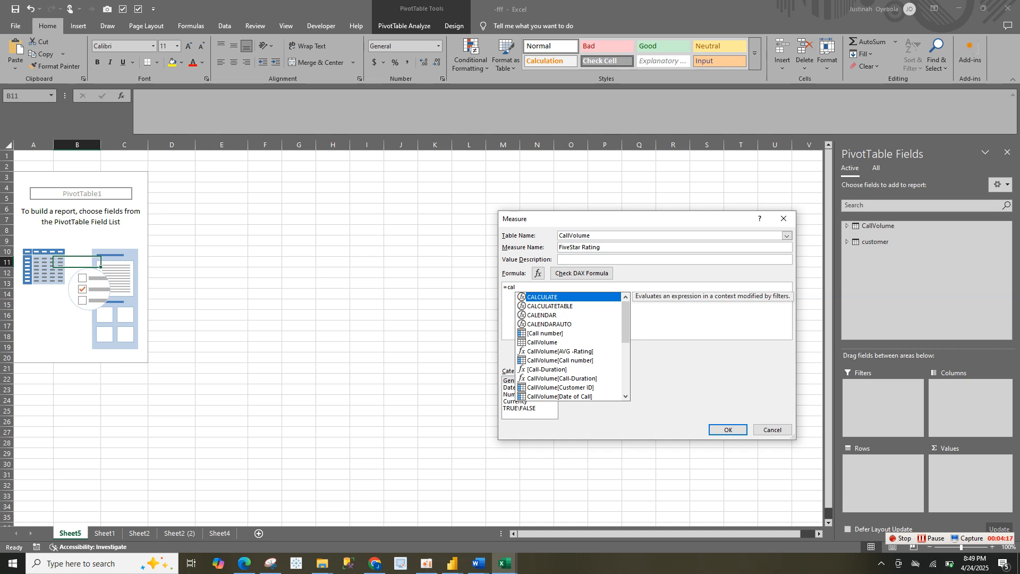
# Enter =CALCULATE([Total- calls],CallVolume[Rating rounded]=5) as the formula of the FiveStar Rating measure
pyautogui.press('Tab')
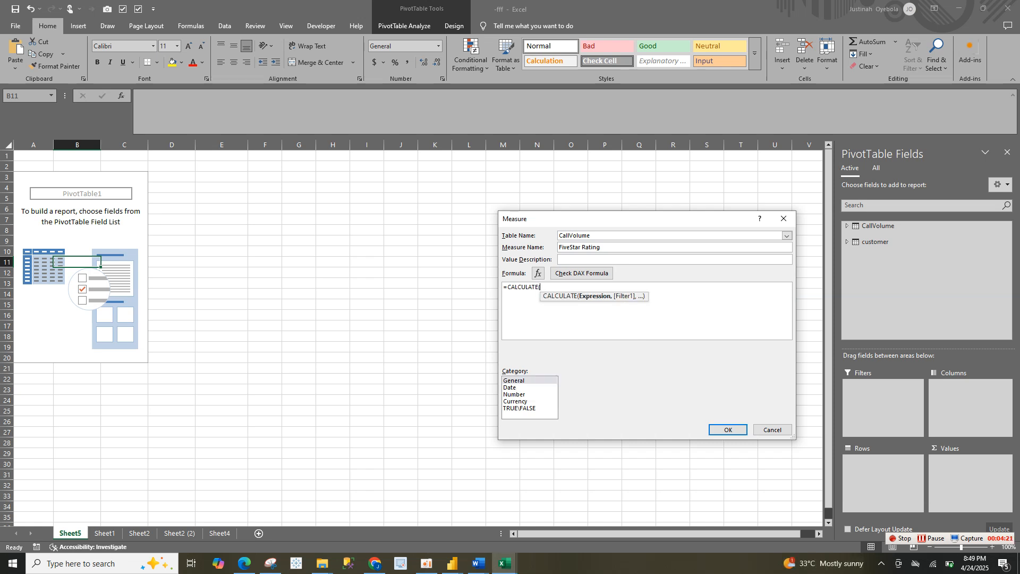
pyautogui.write('tot')
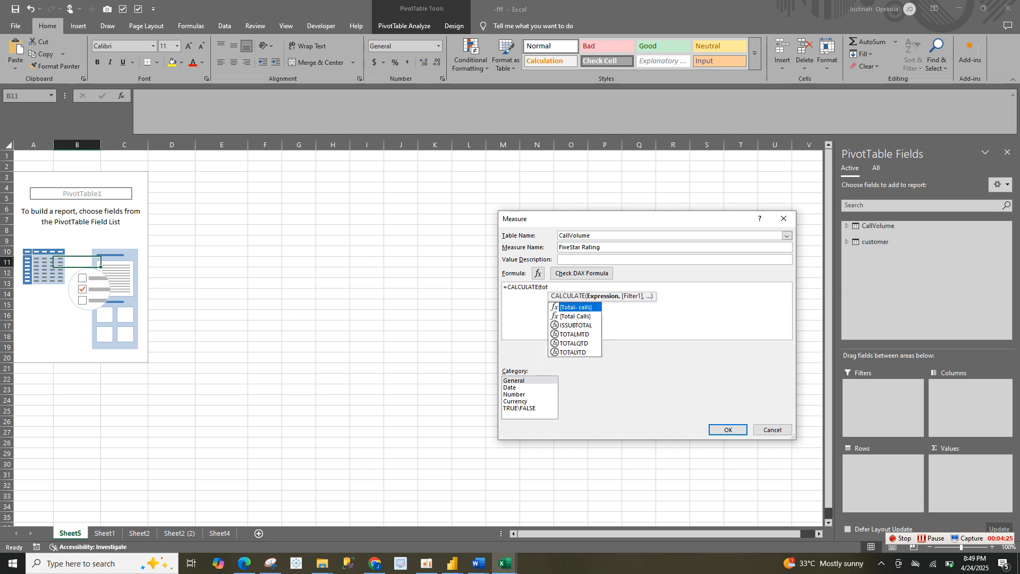
pyautogui.press('Tab')
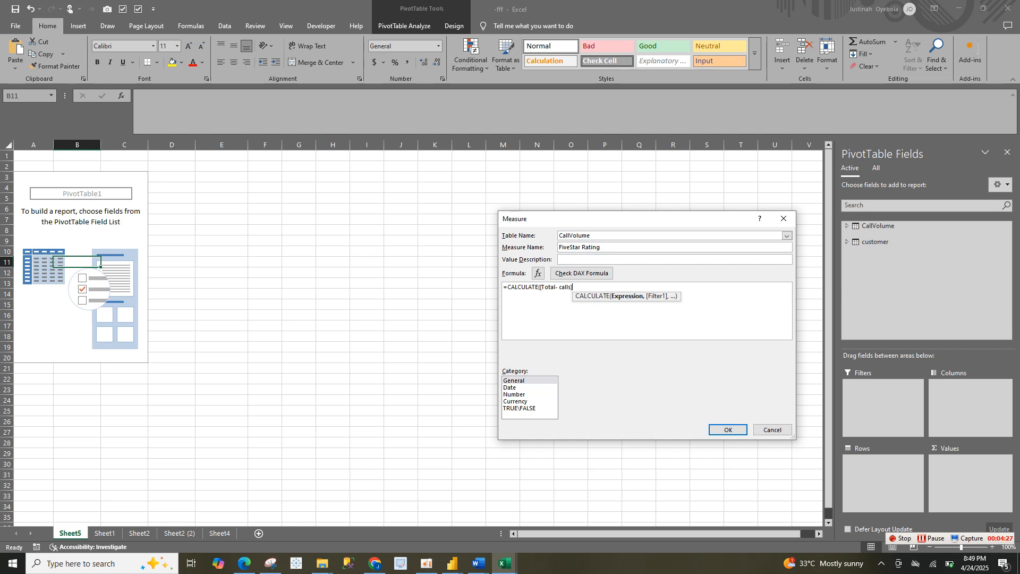
pyautogui.write(',')
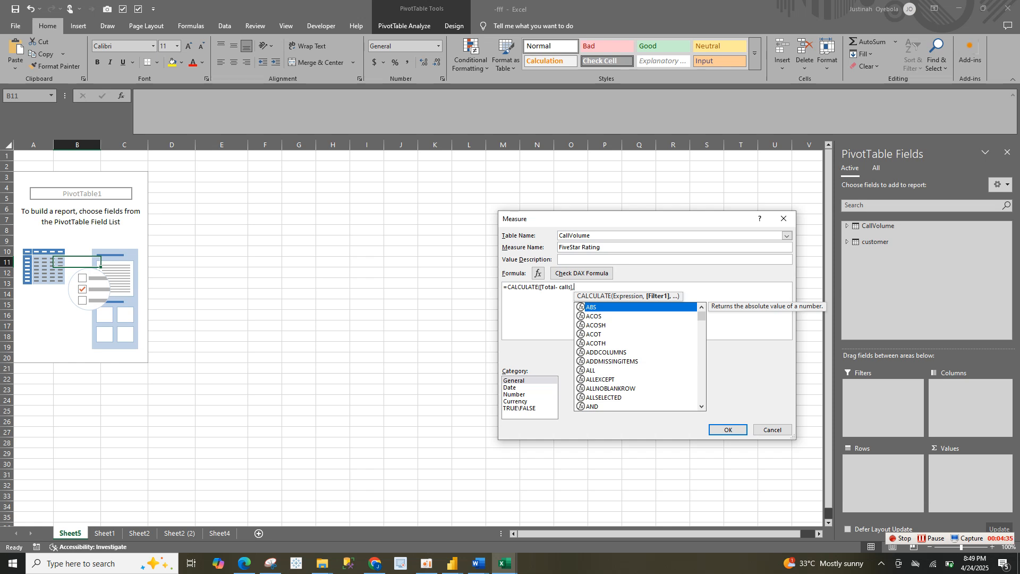
pyautogui.write('rati')
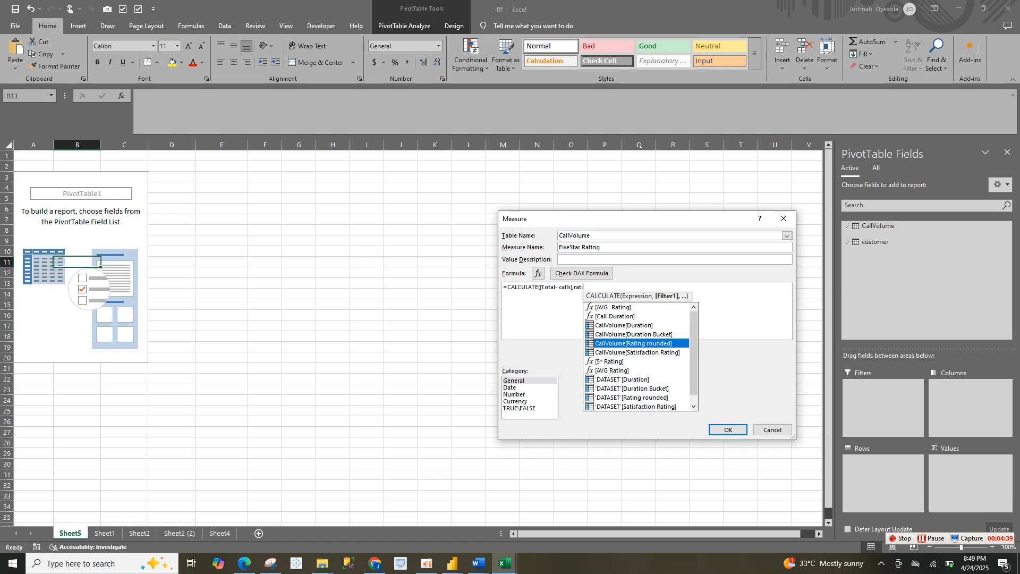
pyautogui.press('Tab')
pyautogui.write('=')
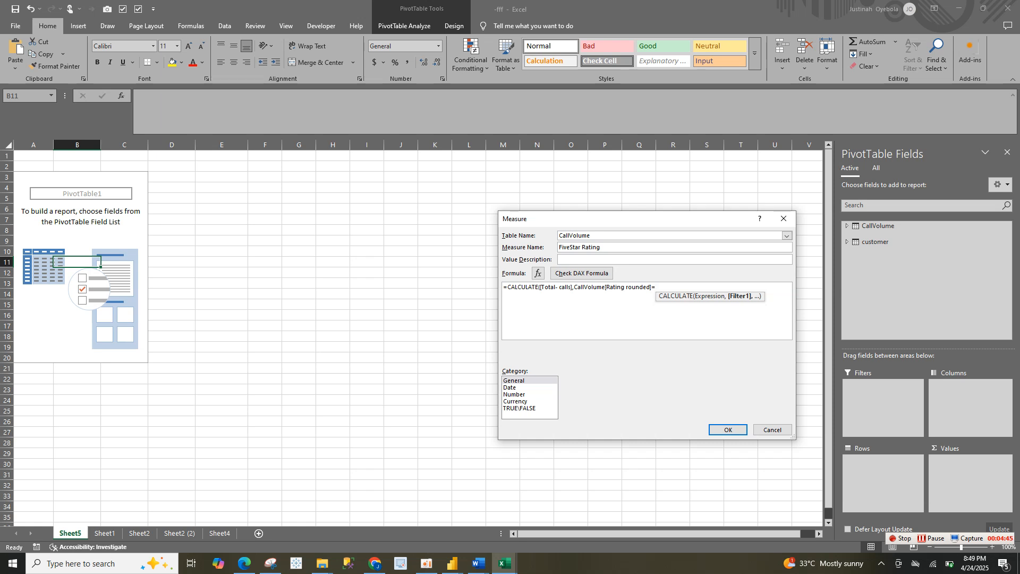
pyautogui.write('5)')
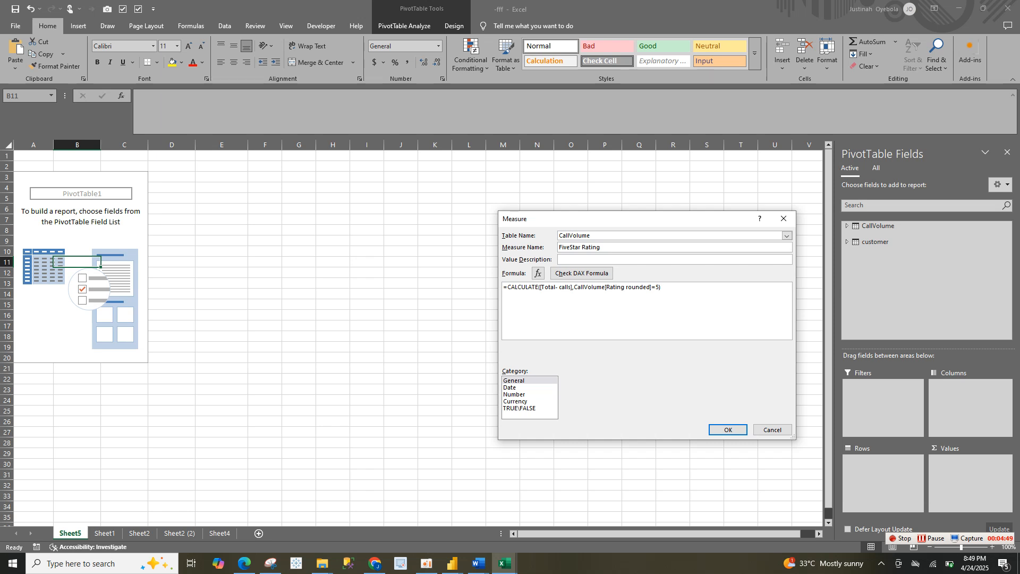
# Format the FiveStar Rating measure as Number with a 1000 separator and create it
pyautogui.click(515, 394)
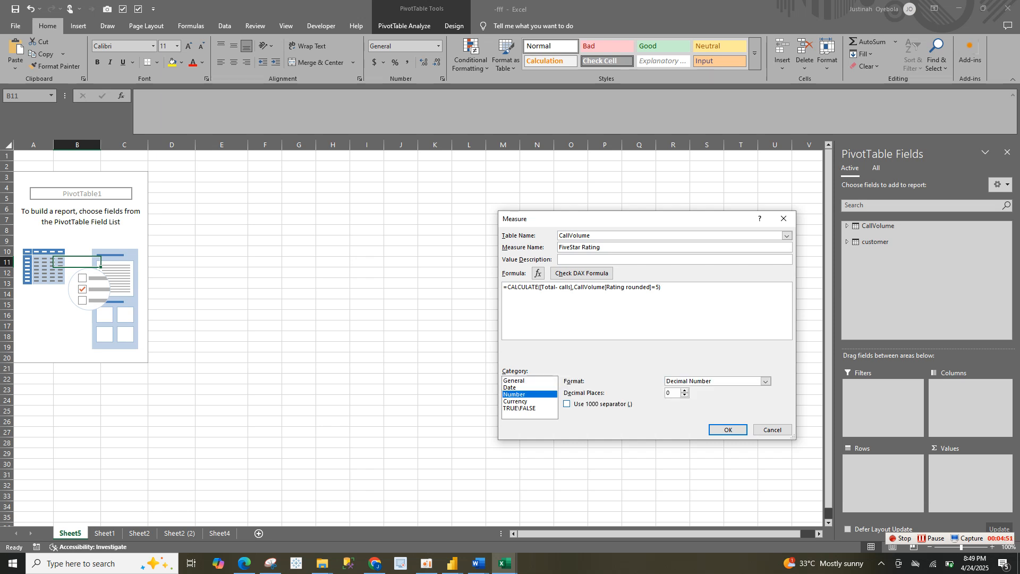
pyautogui.click(567, 404)
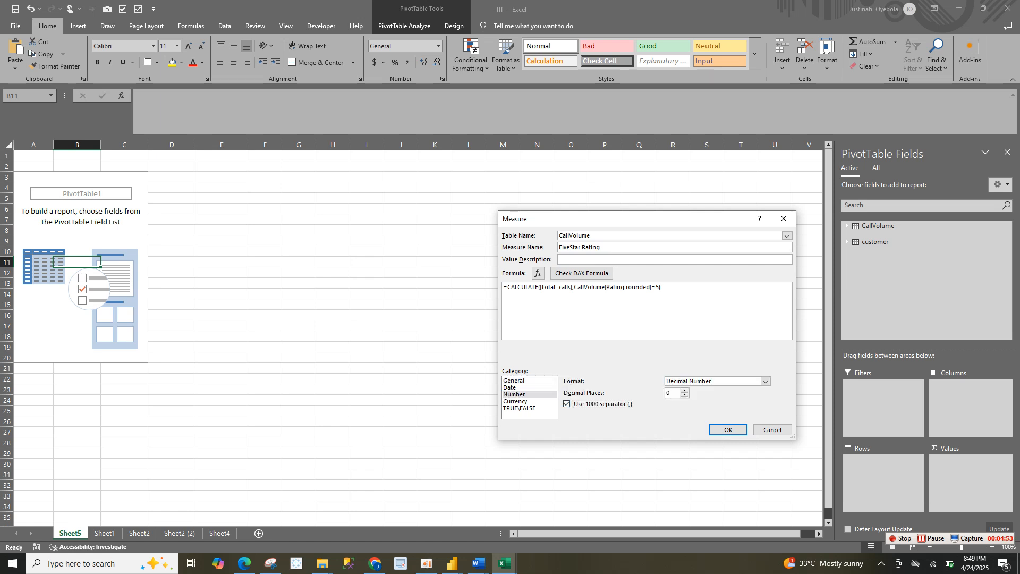
pyautogui.click(728, 430)
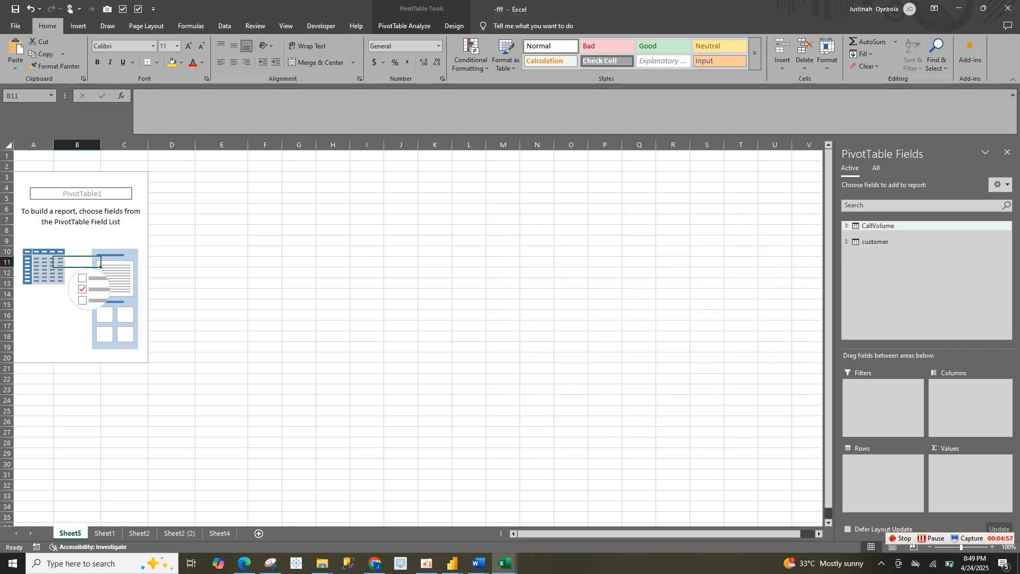
# Add the CallVolume measures Total- calls and Revenue- to the PivotTable values, trying AVG -Rating as well and removing it again
pyautogui.click(847, 226)
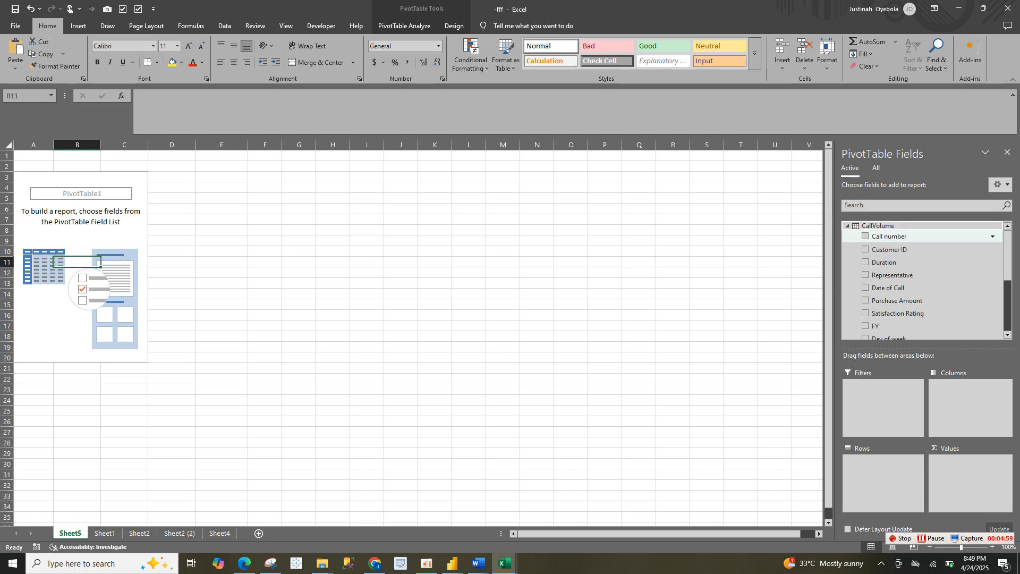
pyautogui.scroll(3, 924, 276)
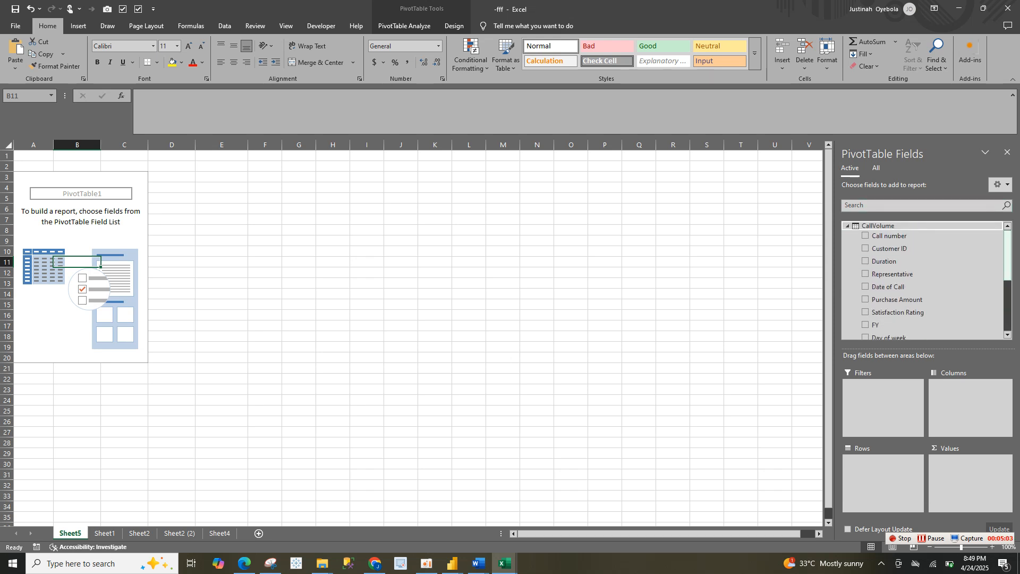
pyautogui.scroll(-3, 925, 311)
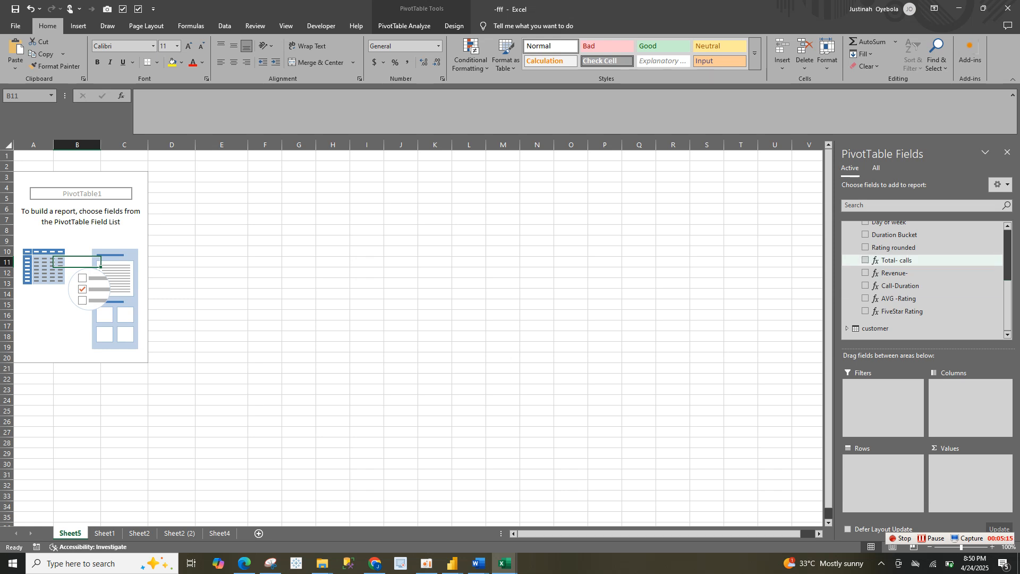
pyautogui.click(865, 260)
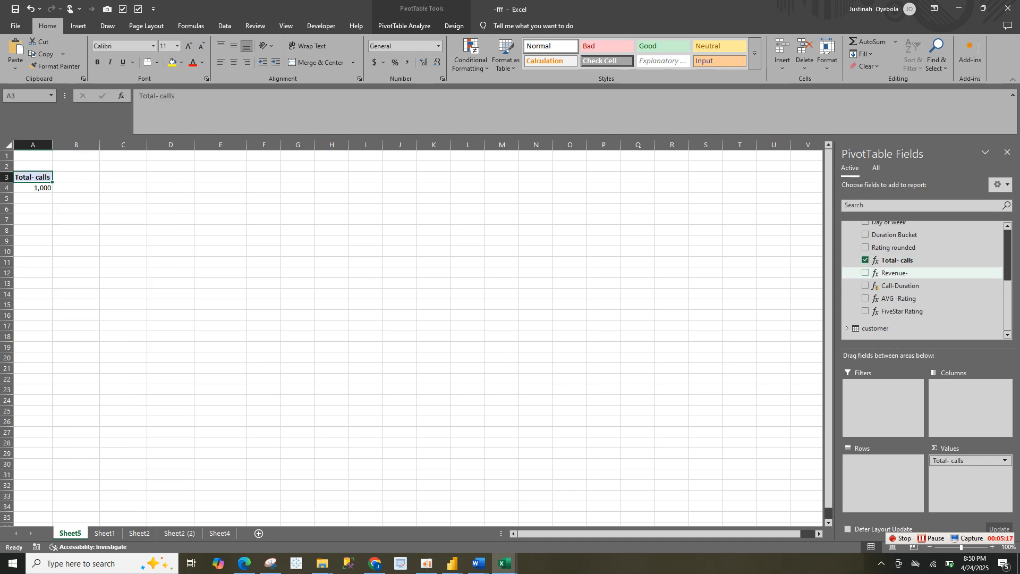
pyautogui.click(866, 273)
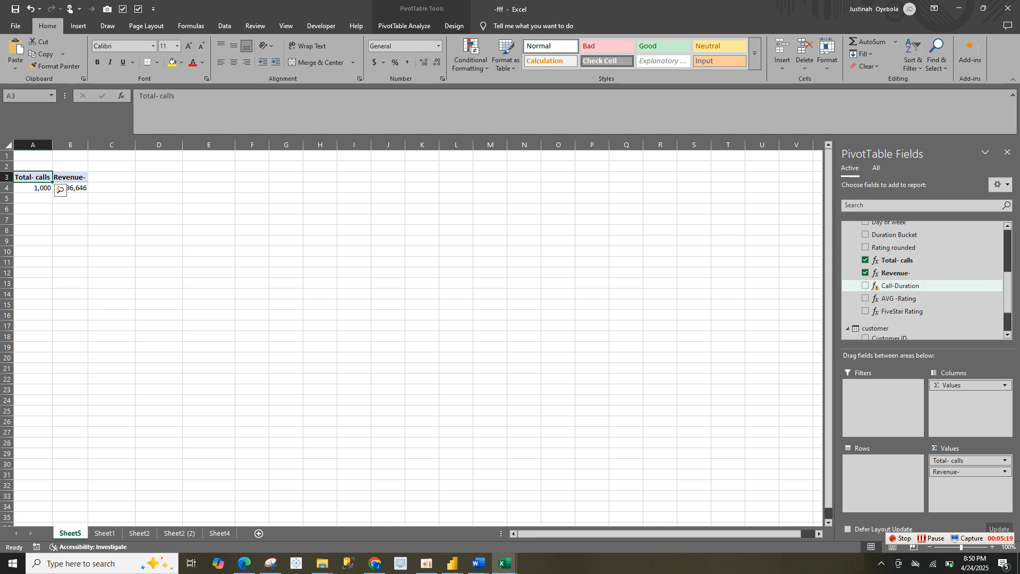
pyautogui.click(866, 298)
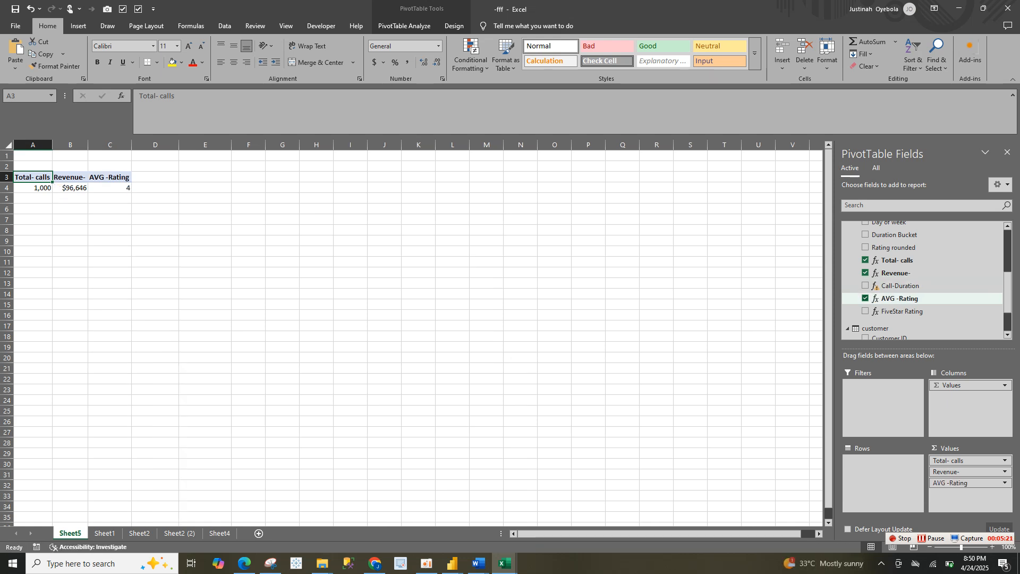
pyautogui.click(865, 298)
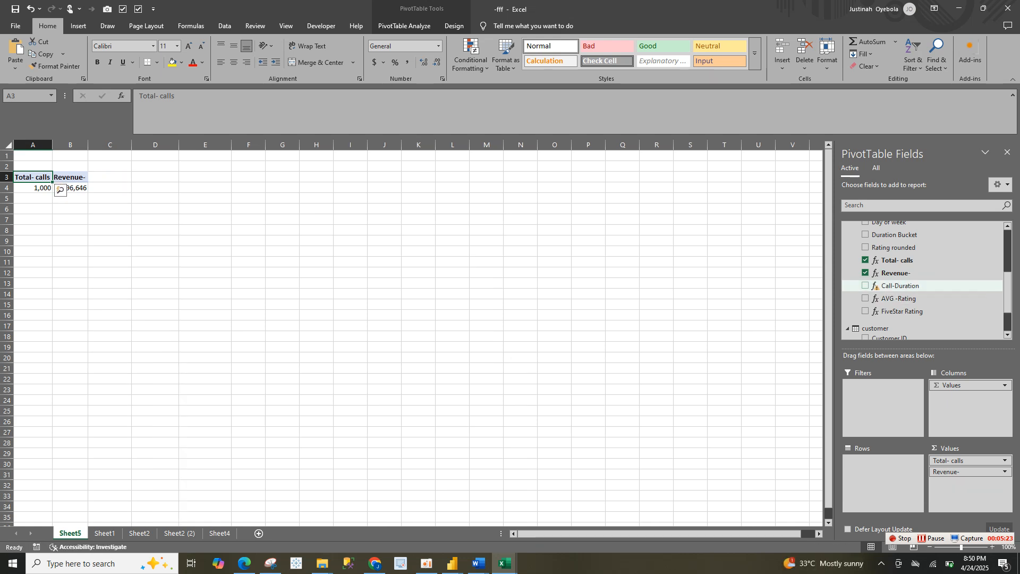
# Edit the Call-Duration measure so its formula reads =SUM(CallVolume[Duration]) and save it
pyautogui.rightClick(867, 286)
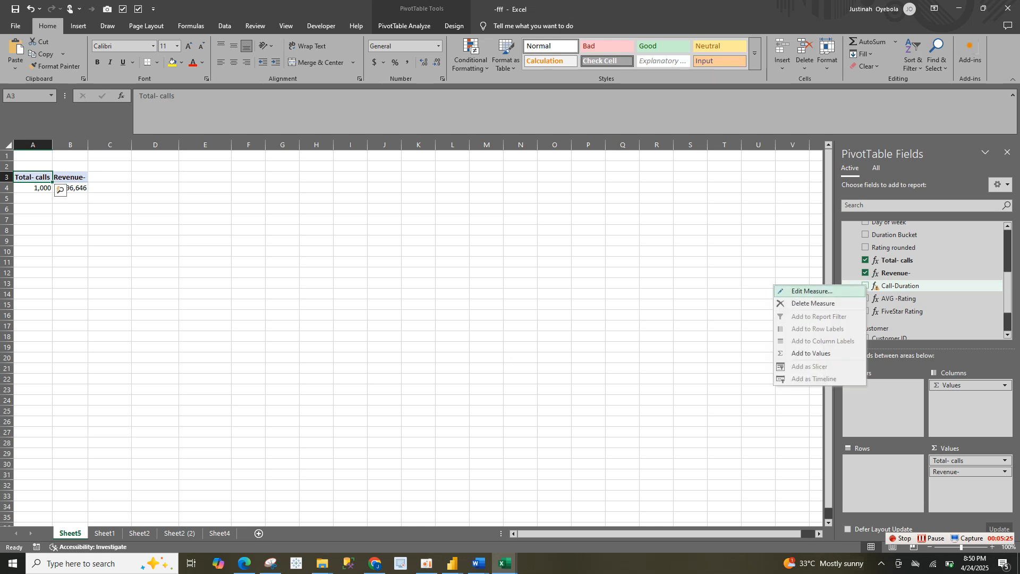
pyautogui.click(812, 291)
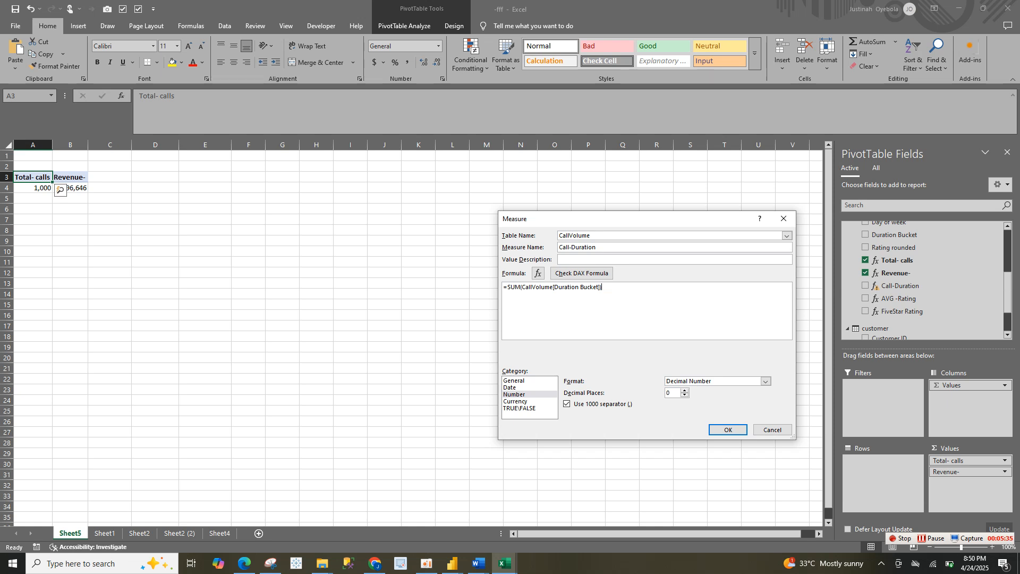
pyautogui.press('BackSpace')
pyautogui.press('BackSpace')
pyautogui.press('BackSpace')
pyautogui.press('BackSpace')
pyautogui.press('BackSpace')
pyautogui.press('BackSpace')
pyautogui.press('BackSpace')
pyautogui.press('BackSpace')
pyautogui.press('BackSpace')
pyautogui.press('BackSpace')
pyautogui.press('BackSpace')
pyautogui.press('BackSpace')
pyautogui.press('BackSpace')
pyautogui.press('BackSpace')
pyautogui.press('BackSpace')
pyautogui.press('BackSpace')
pyautogui.press('BackSpace')
pyautogui.press('BackSpace')
pyautogui.press('BackSpace')
pyautogui.press('BackSpace')
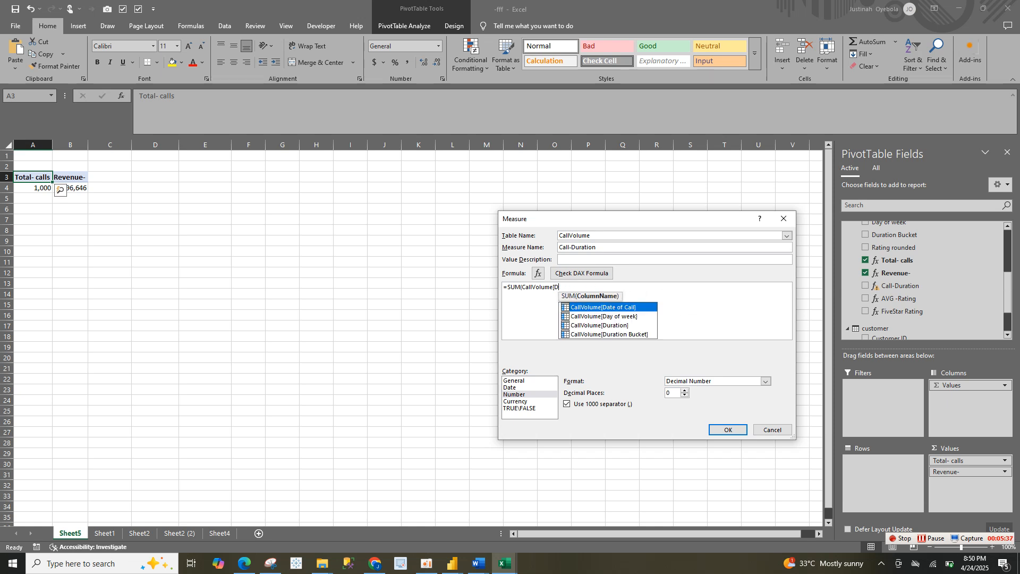
pyautogui.press('BackSpace')
pyautogui.press('BackSpace')
pyautogui.press('BackSpace')
pyautogui.press('BackSpace')
pyautogui.press('BackSpace')
pyautogui.press('BackSpace')
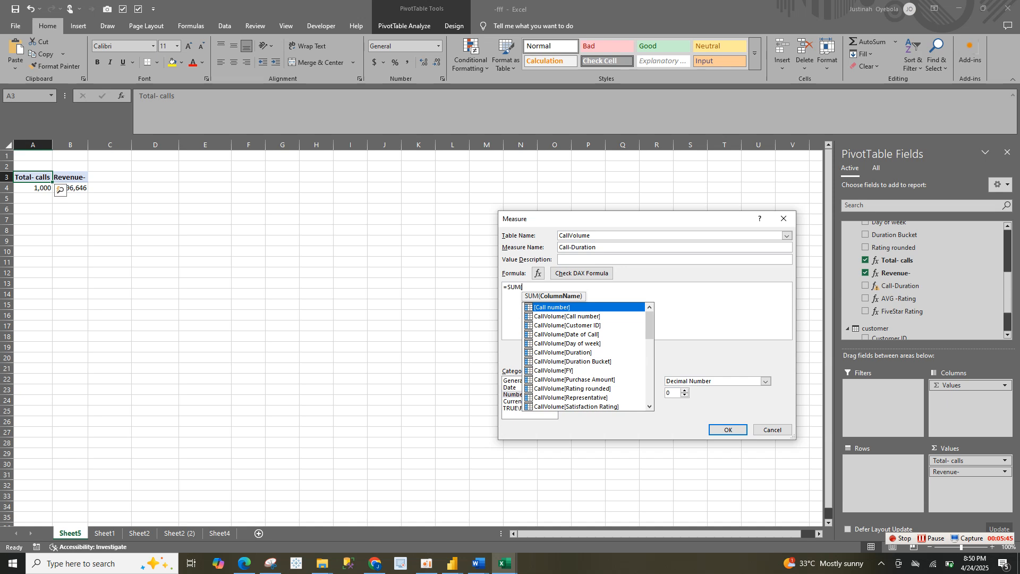
pyautogui.press('Down')
pyautogui.press('Down')
pyautogui.press('Down')
pyautogui.press('Down')
pyautogui.press('Down')
pyautogui.press('Tab')
pyautogui.write(')')
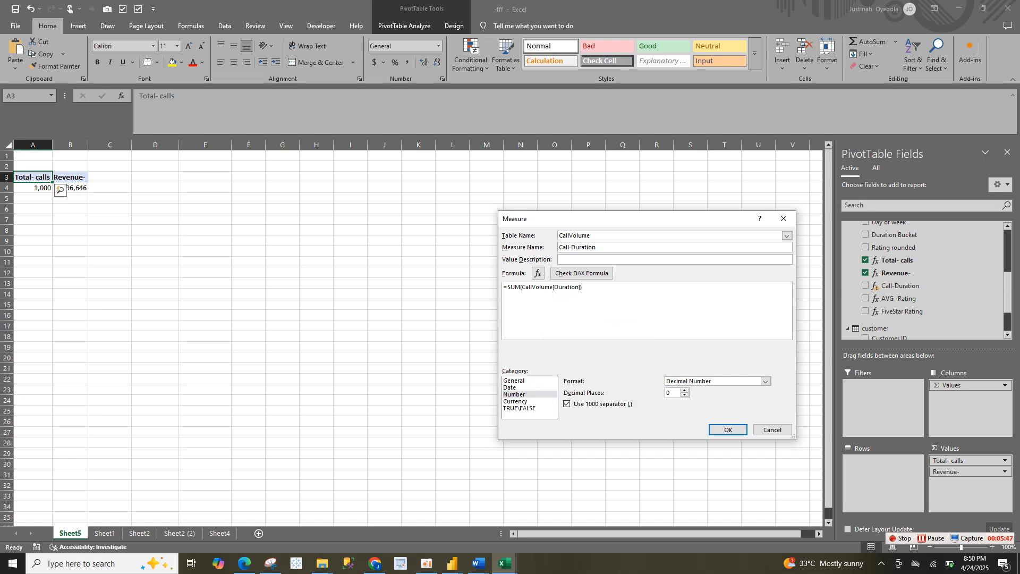
pyautogui.press('Return')
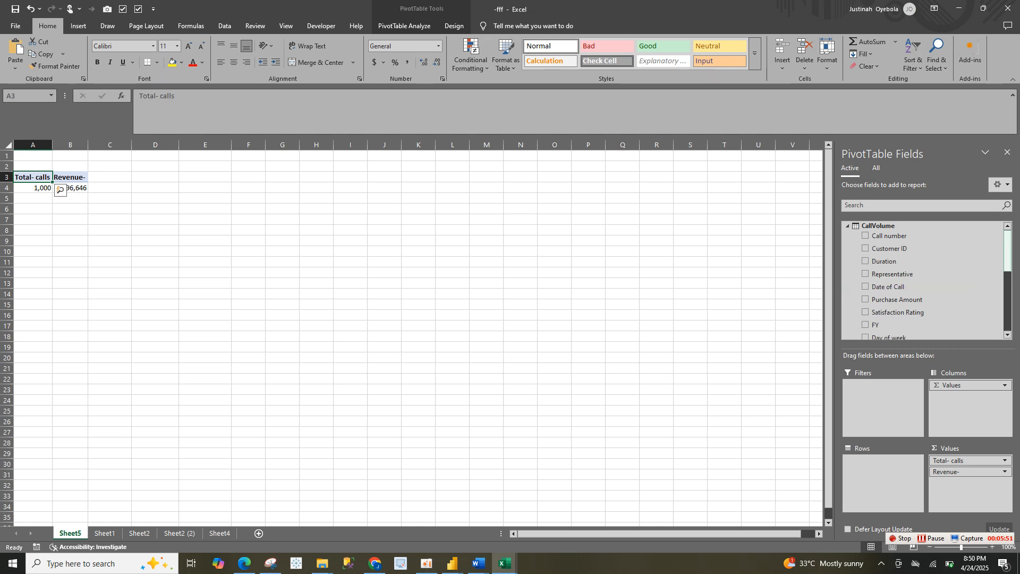
# Add the Call-Duration, AVG -Rating and FiveStar Rating measures to the PivotTable values
pyautogui.moveTo(1008, 258); pyautogui.dragTo(1007, 317)
pyautogui.click(865, 239)
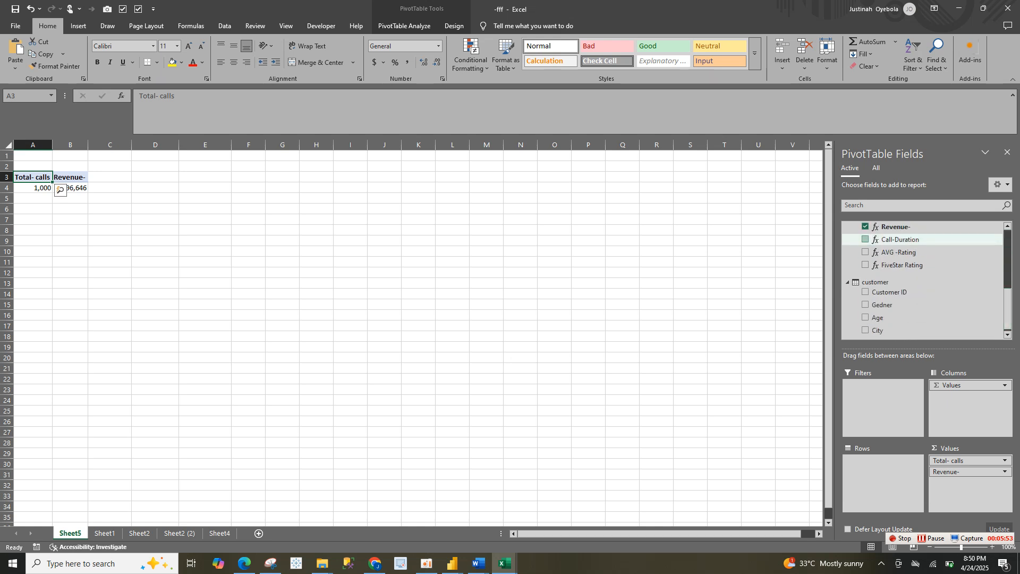
pyautogui.click(865, 252)
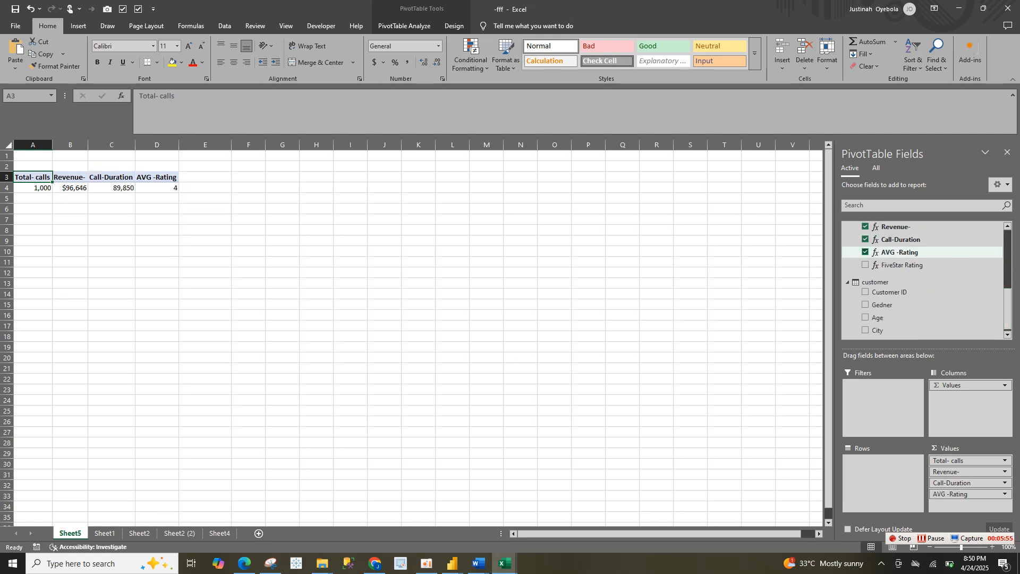
pyautogui.click(865, 265)
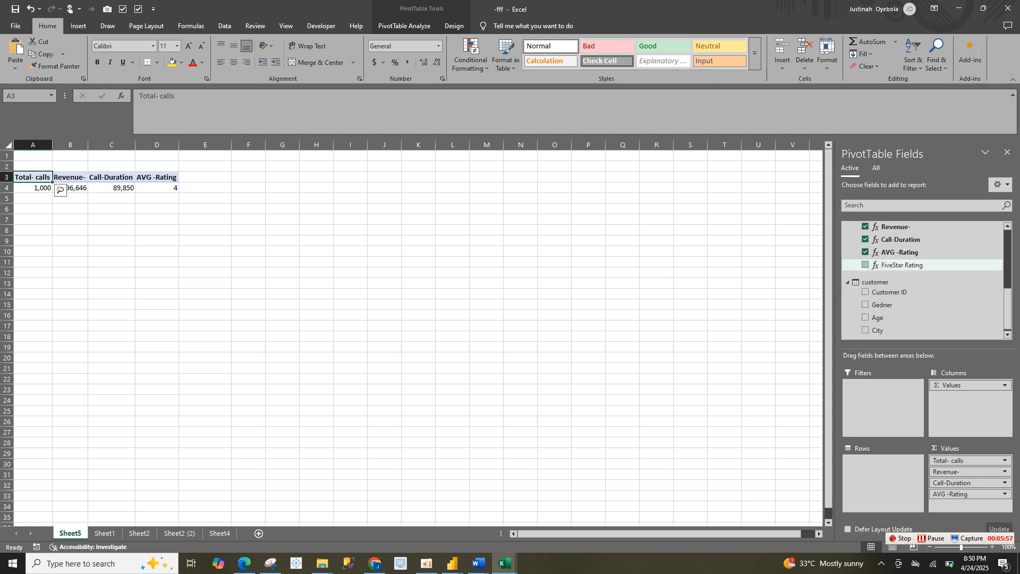
pyautogui.click(205, 208)
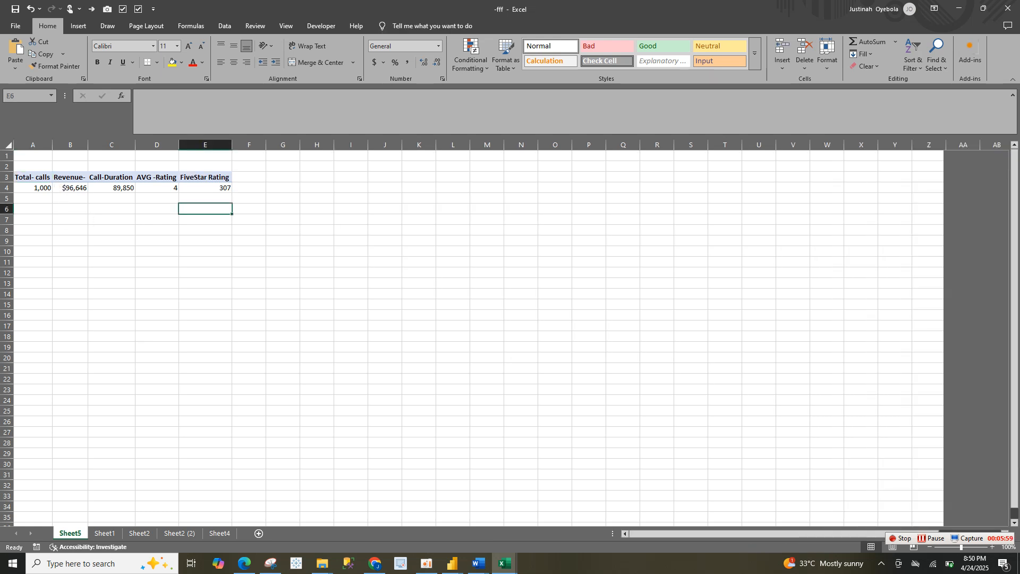
pyautogui.moveTo(33, 178); pyautogui.dragTo(218, 189)
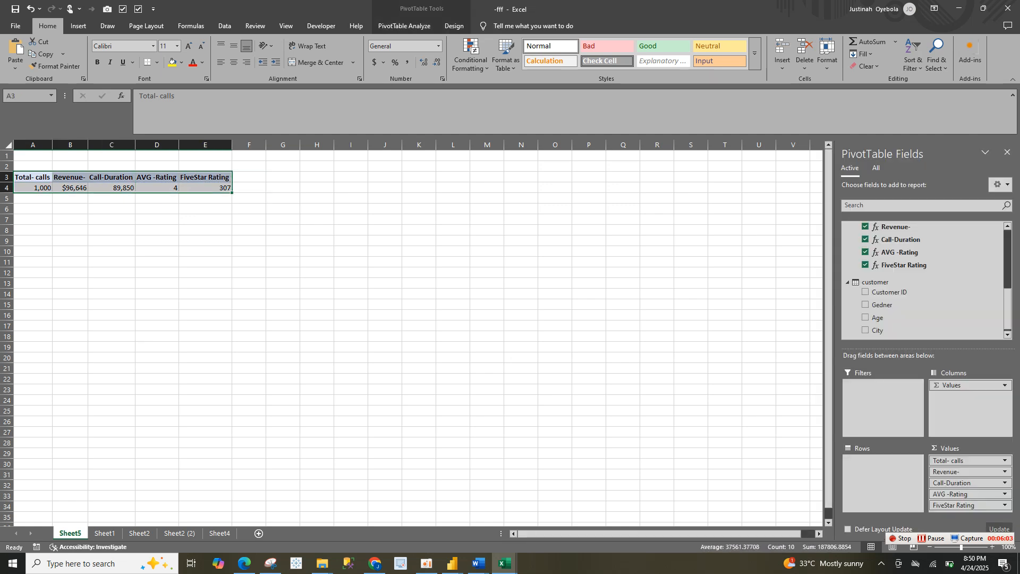
pyautogui.click(232, 192)
pyautogui.click(219, 188)
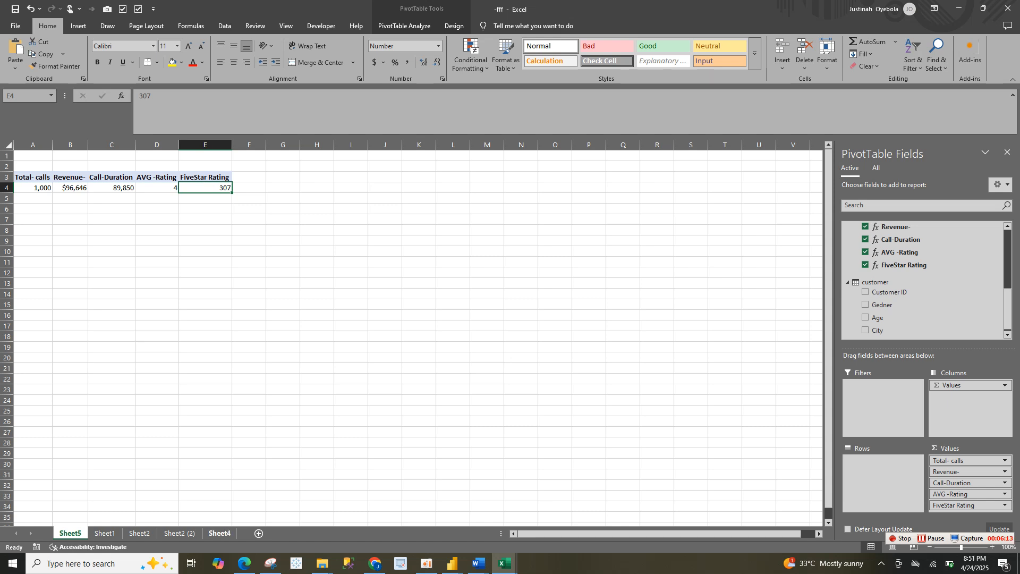
# Delete the 1,000 value text box from the Total Calls card on Sheet4
pyautogui.click(219, 533)
pyautogui.click(480, 282)
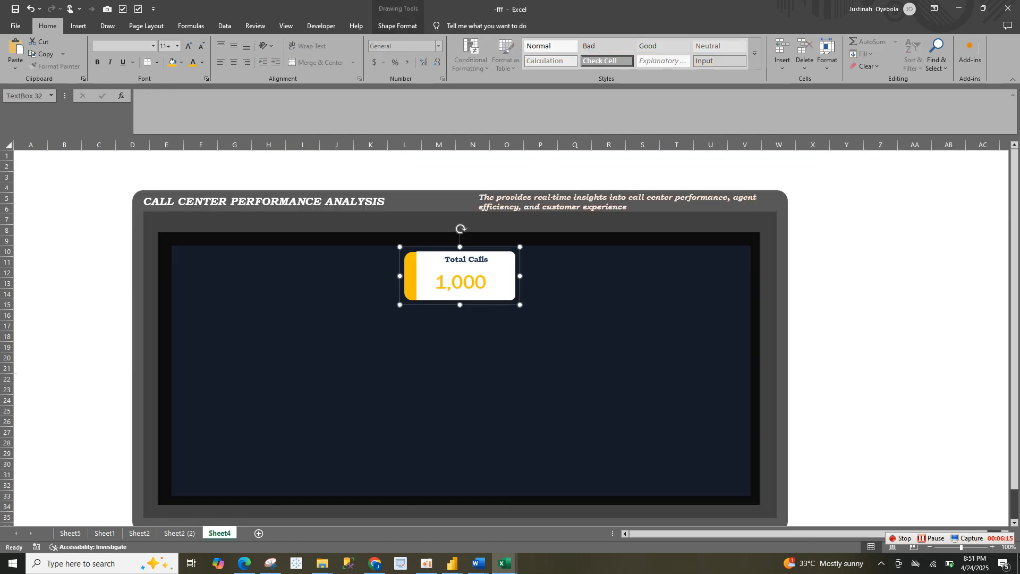
pyautogui.click(481, 282)
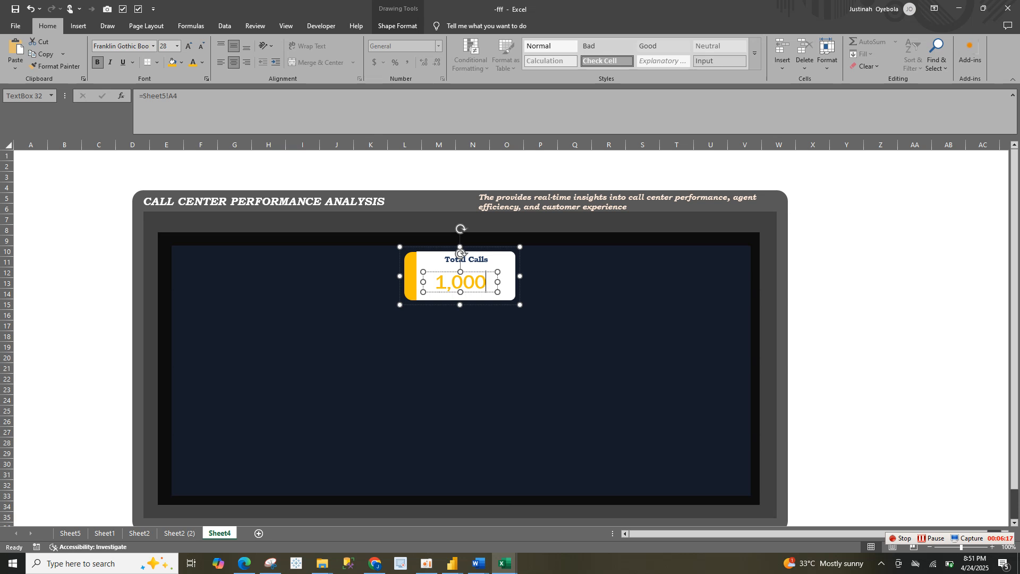
pyautogui.press('Escape')
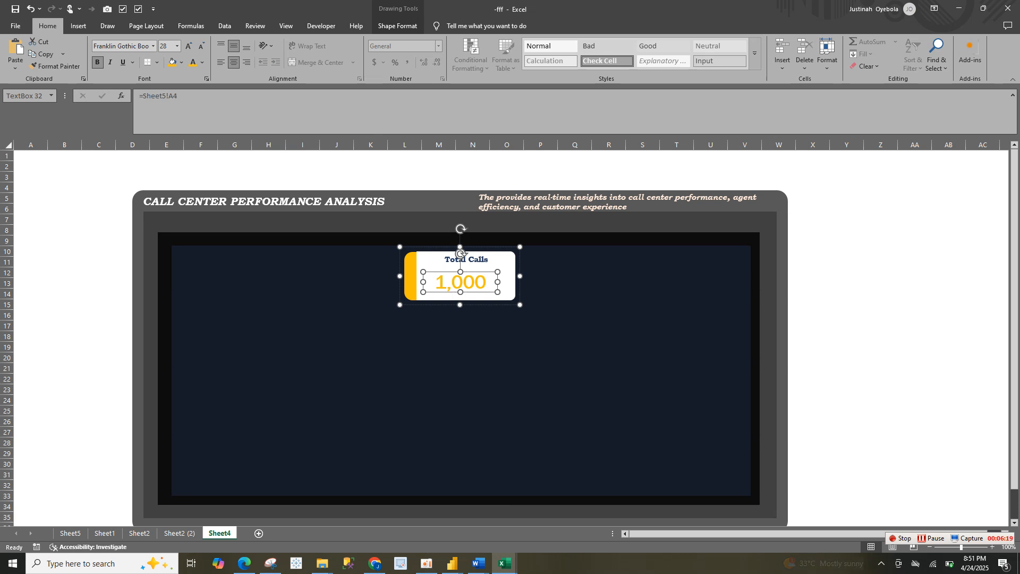
pyautogui.press('Delete')
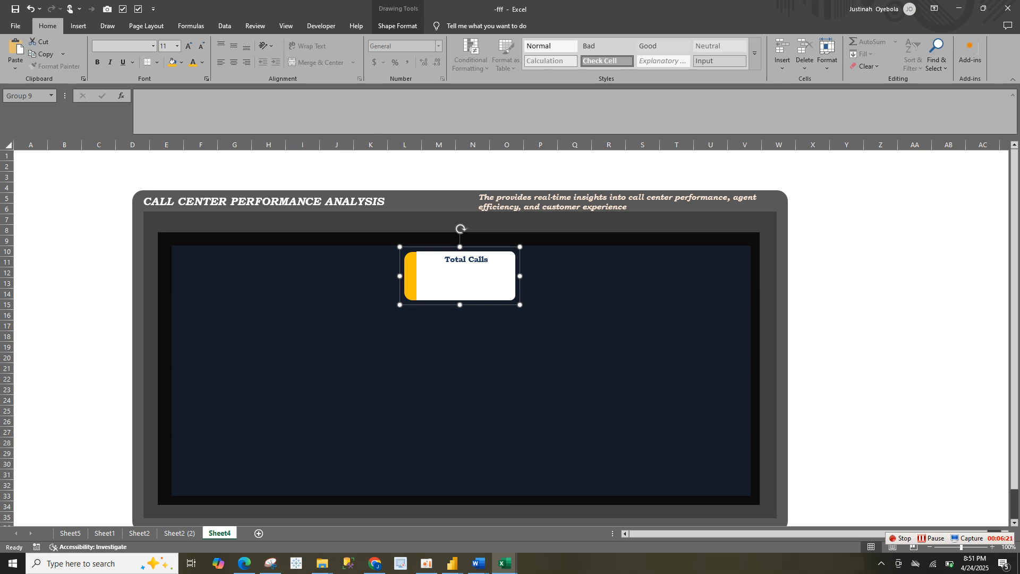
# Duplicate the Total Calls title text box within the card, place the copy below the title and clear its text
pyautogui.click(463, 260)
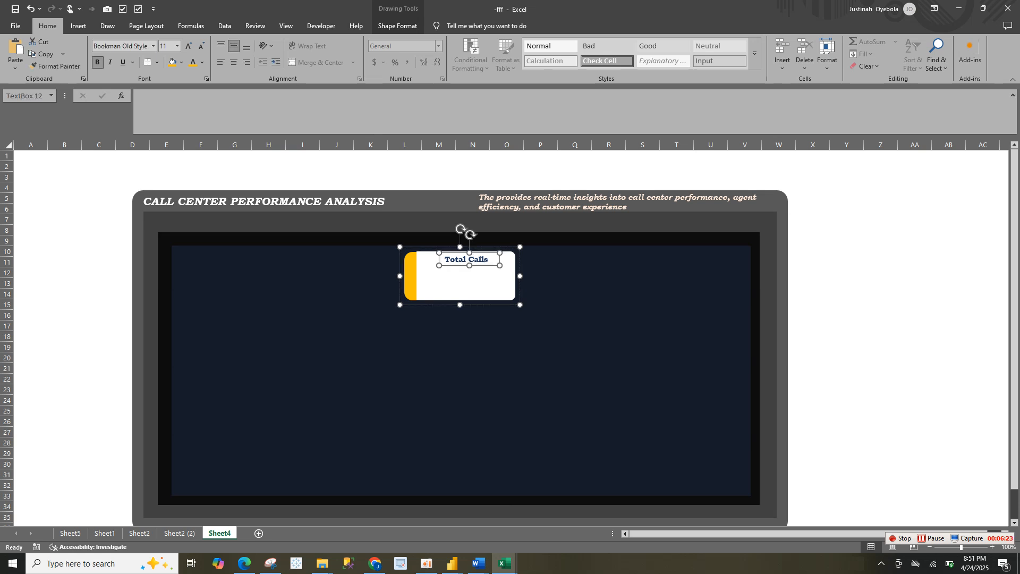
pyautogui.hotkey('ctrl', 'd')
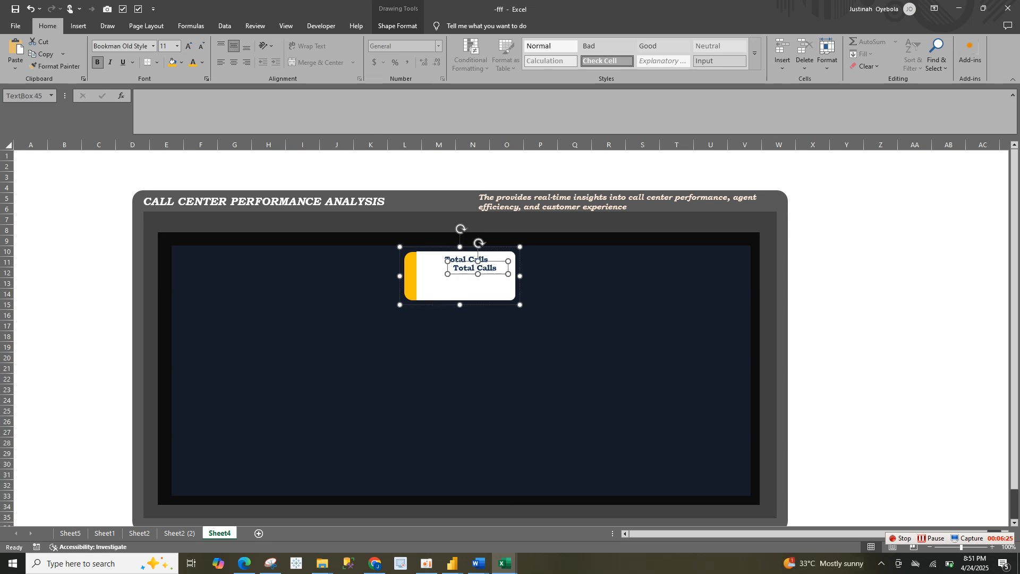
pyautogui.click(492, 267)
pyautogui.moveTo(492, 277); pyautogui.dragTo(490, 279)
pyautogui.hotkey('ctrl', 'z')
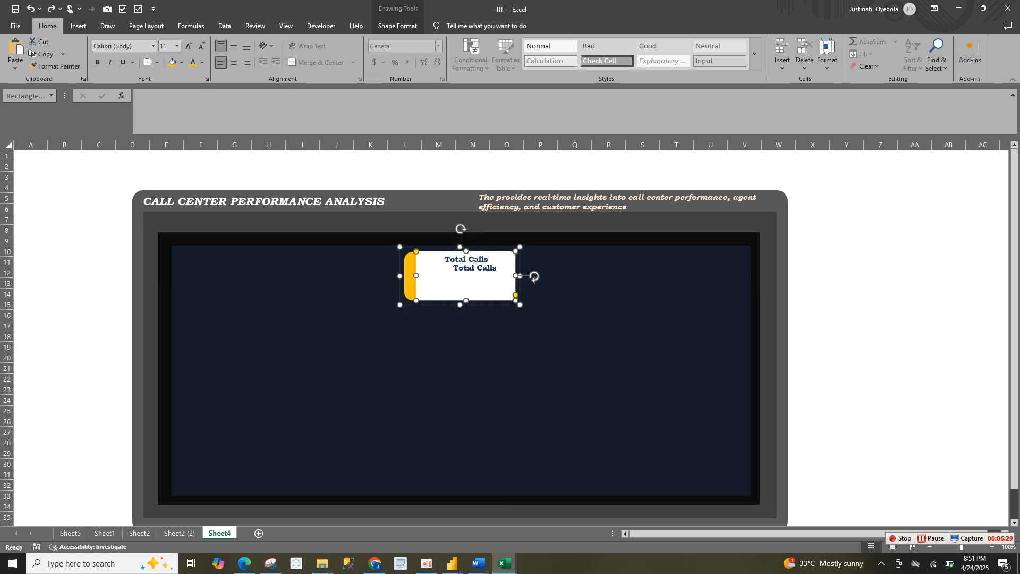
pyautogui.click(477, 268)
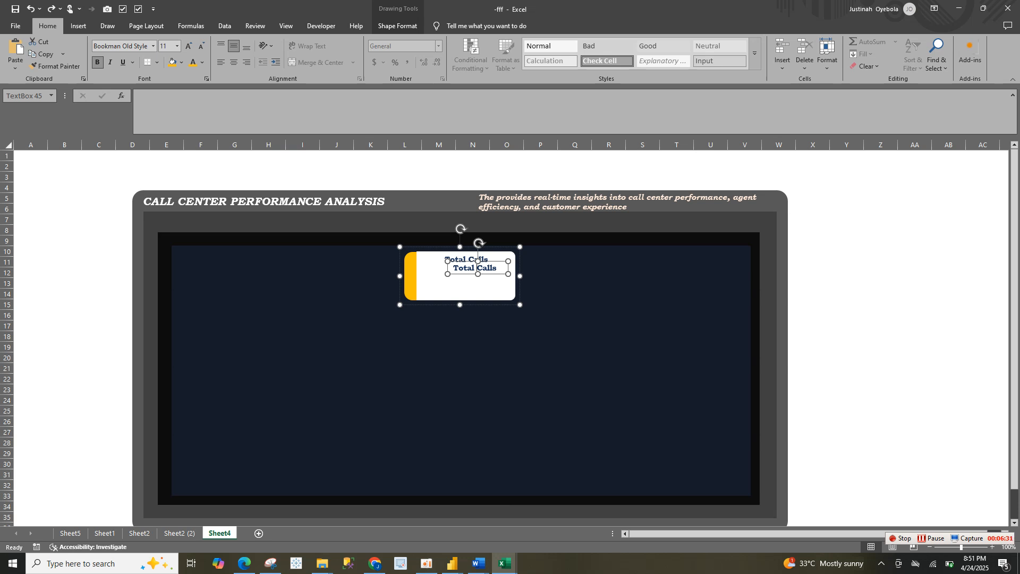
pyautogui.moveTo(478, 255); pyautogui.dragTo(466, 270)
pyautogui.hotkey('ctrl', 'a')
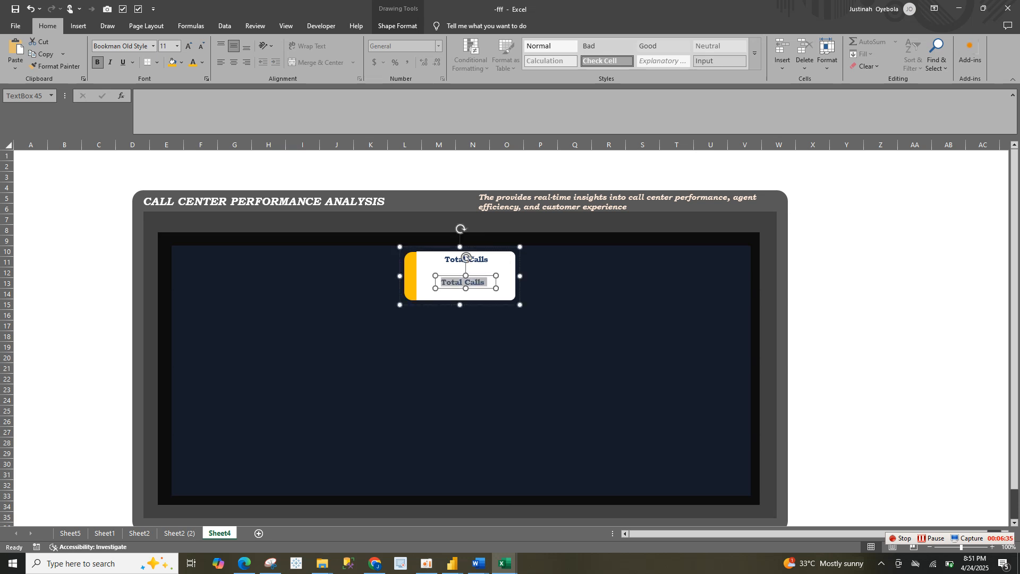
pyautogui.press('BackSpace')
# Link the empty text box in the Total Calls card to the total calls value with =Sheet5!A4
pyautogui.click(213, 123)
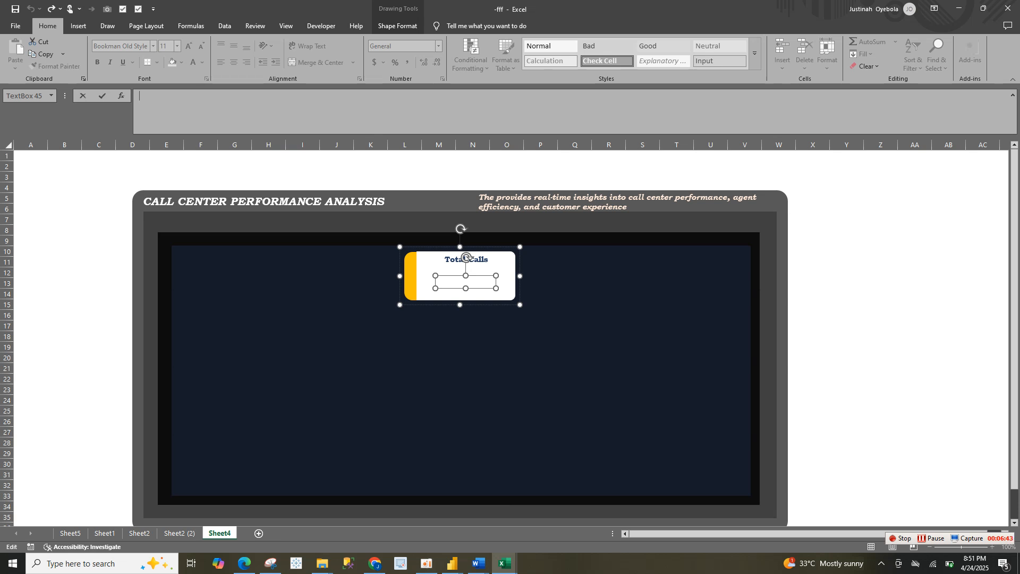
pyautogui.write('=')
pyautogui.click(69, 533)
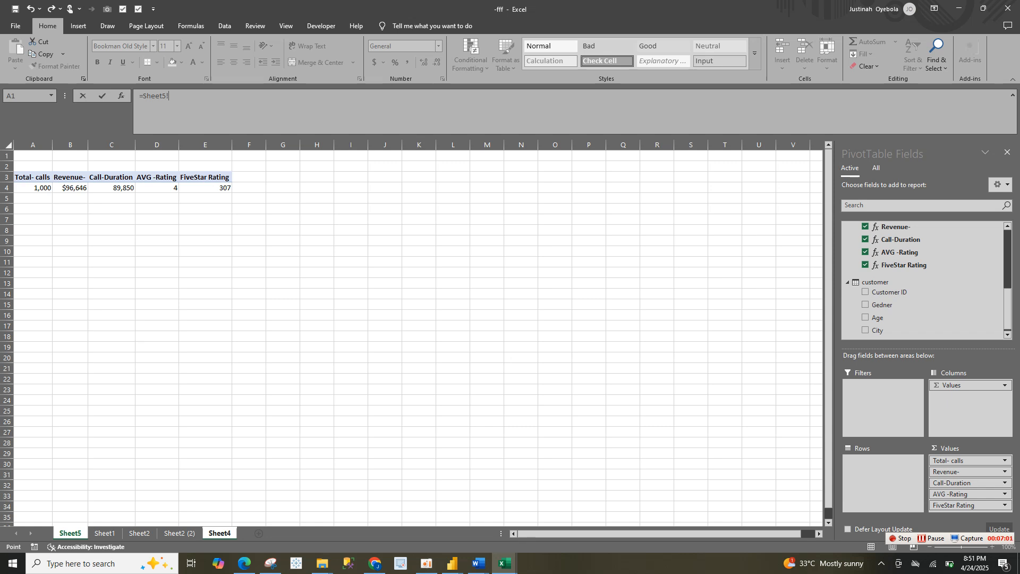
pyautogui.press('F2')
pyautogui.write('a4')
pyautogui.press('Return')
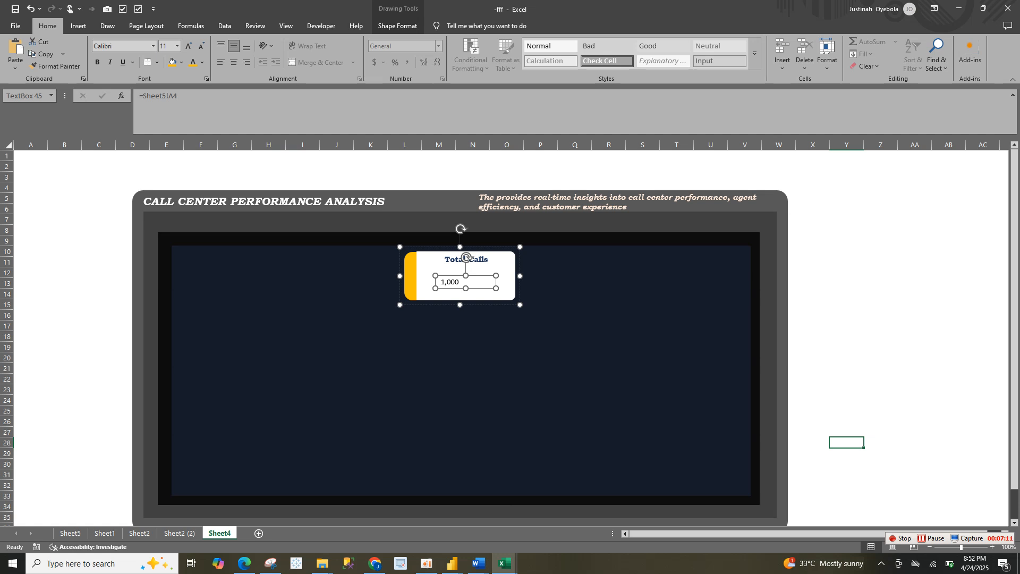
# Format the linked value in the Total Calls card as gold, centred, bold text in Bookman Old Style
pyautogui.click(457, 340)
pyautogui.click(444, 282)
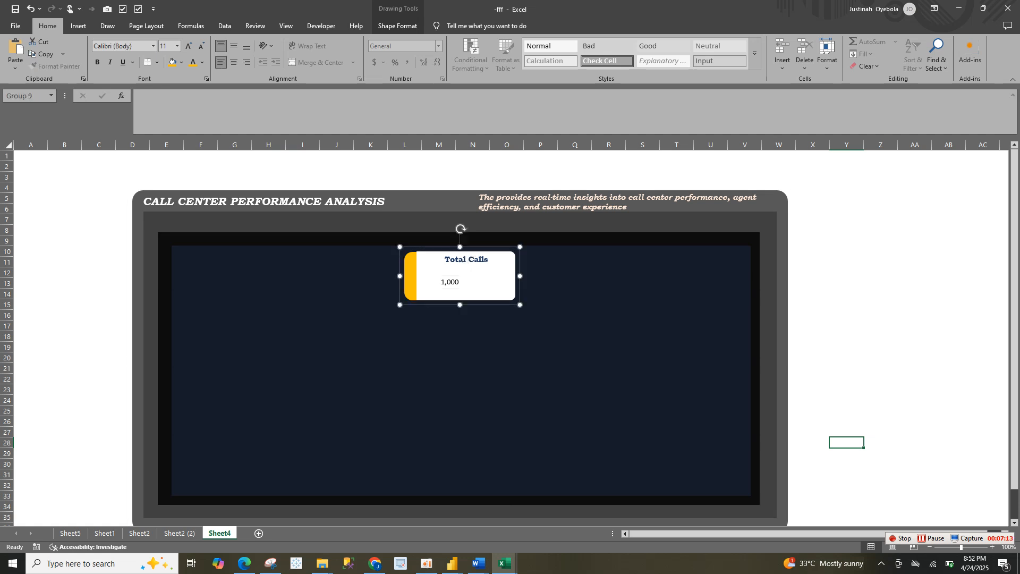
pyautogui.click(444, 283)
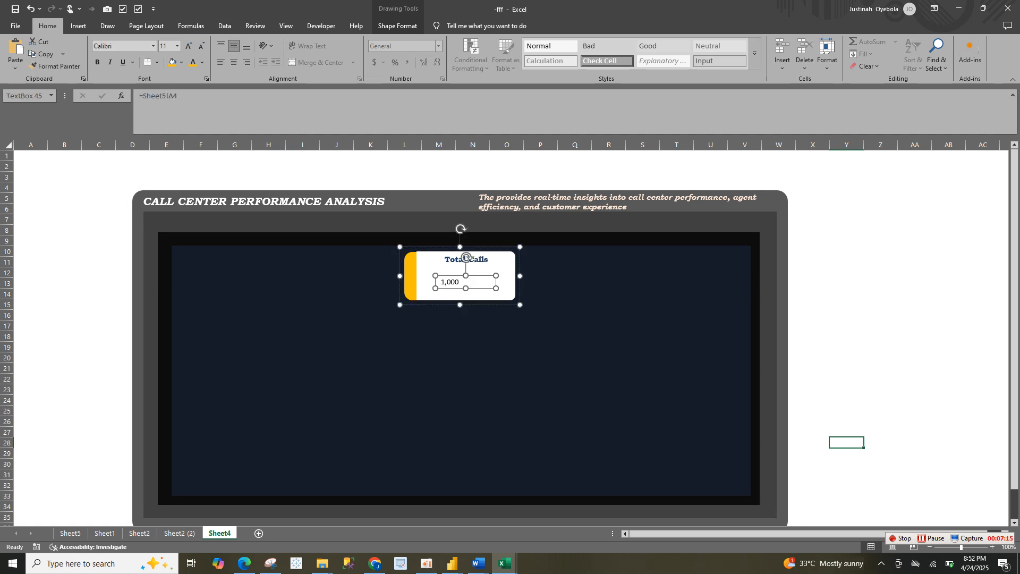
pyautogui.click(193, 62)
pyautogui.click(234, 62)
pyautogui.click(97, 62)
pyautogui.click(153, 46)
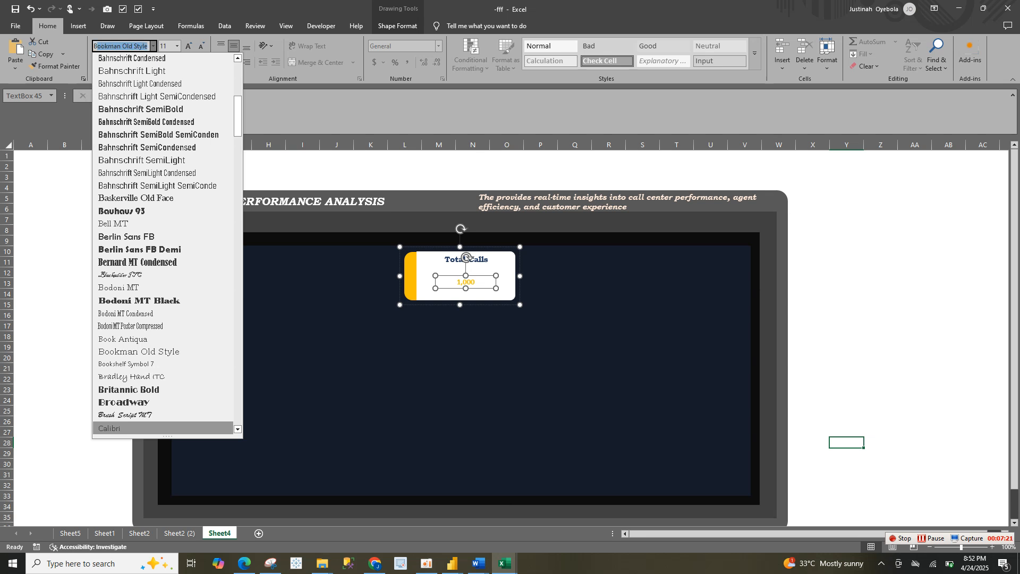
pyautogui.press('Return')
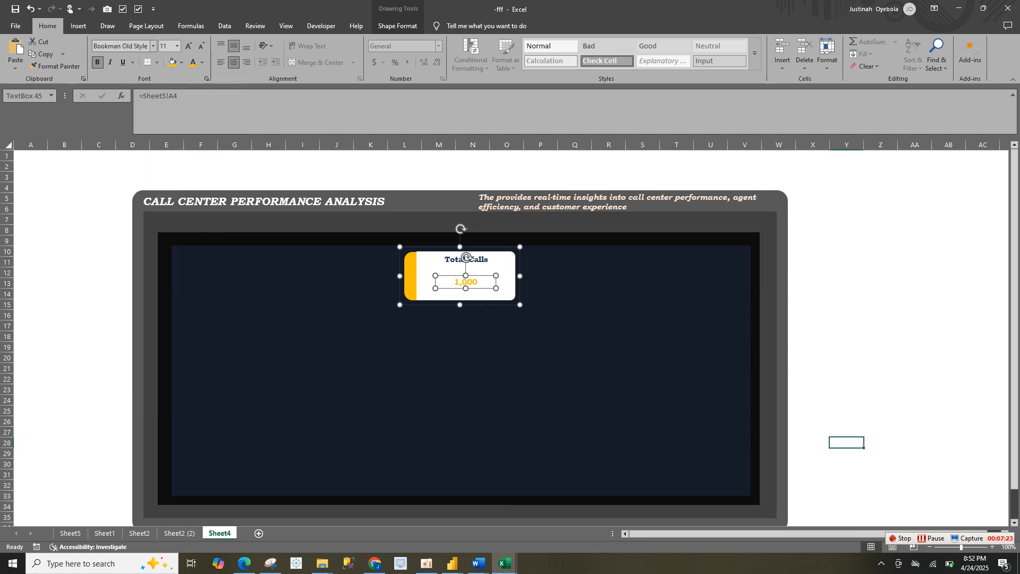
# Delete the linked value text box from the Total Calls card, undoing the removal of the card itself
pyautogui.press('BackSpace')
pyautogui.press('BackSpace')
pyautogui.press('BackSpace')
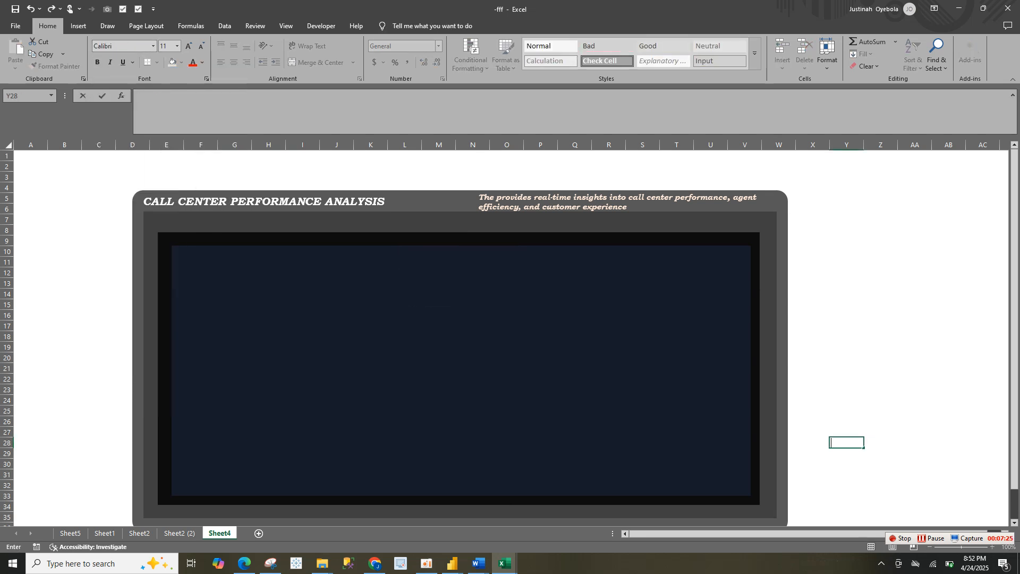
pyautogui.click(406, 296)
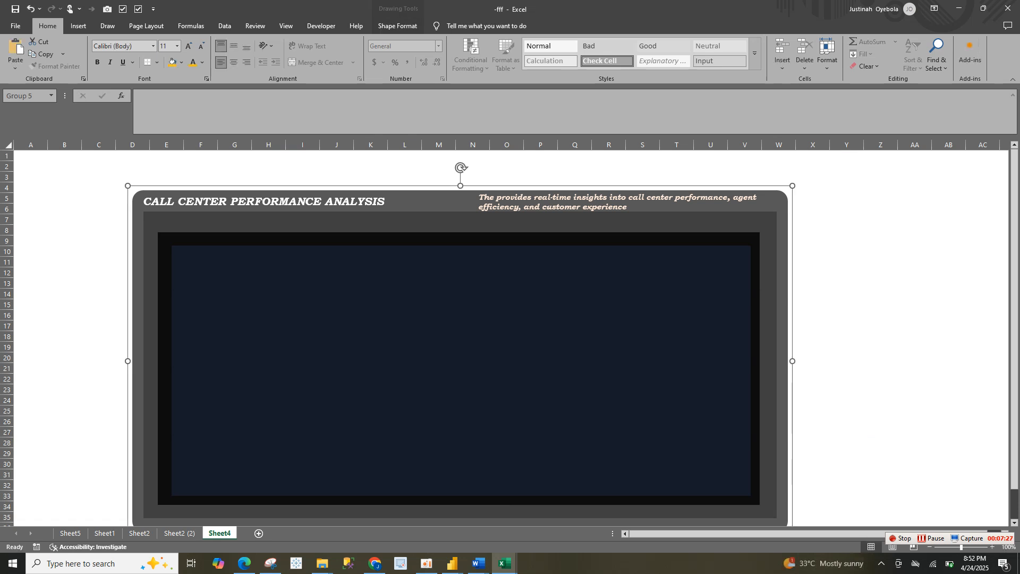
pyautogui.hotkey('ctrl', 'z')
pyautogui.click(466, 285)
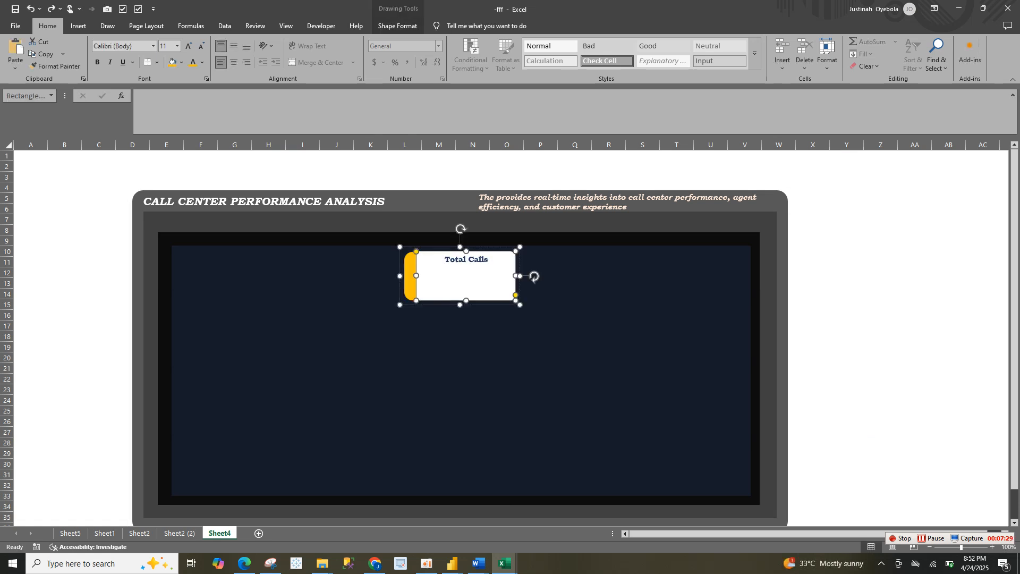
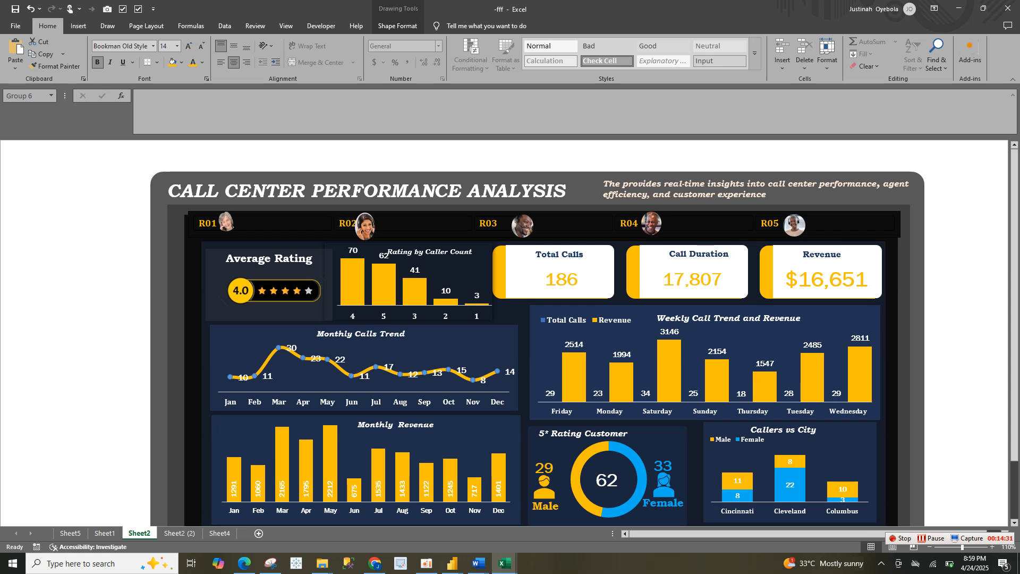
# Copy the Average Rating card from Sheet2 into the Sheet4 dashboard and move it to the empty area below the old rating
pyautogui.click(269, 286)
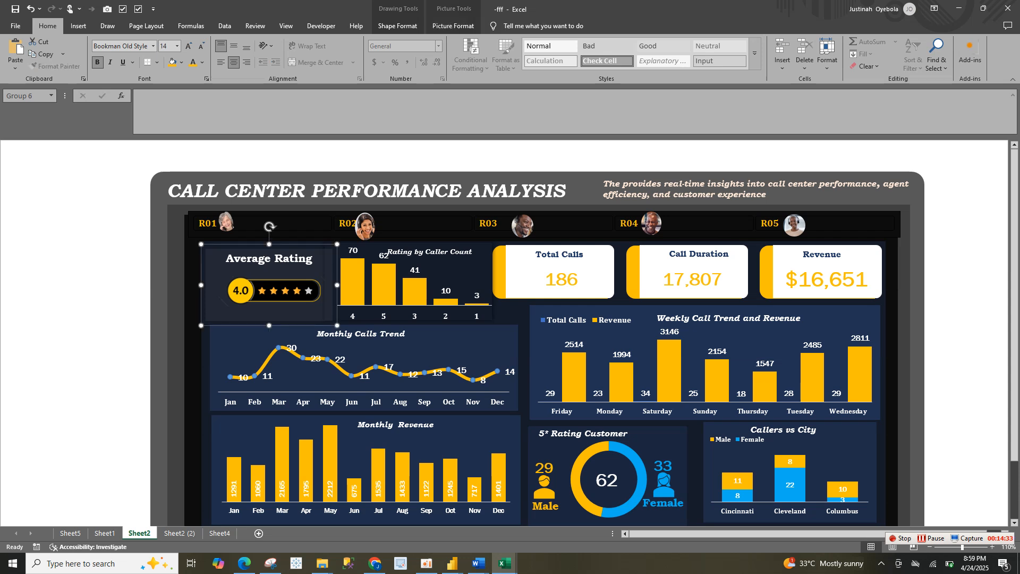
pyautogui.click(220, 533)
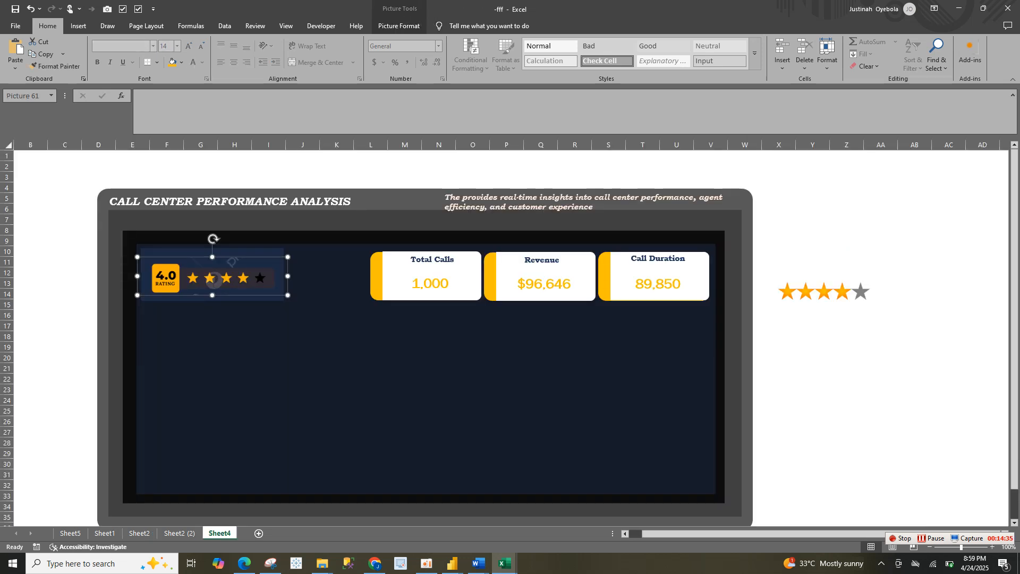
pyautogui.hotkey('ctrl', 'v')
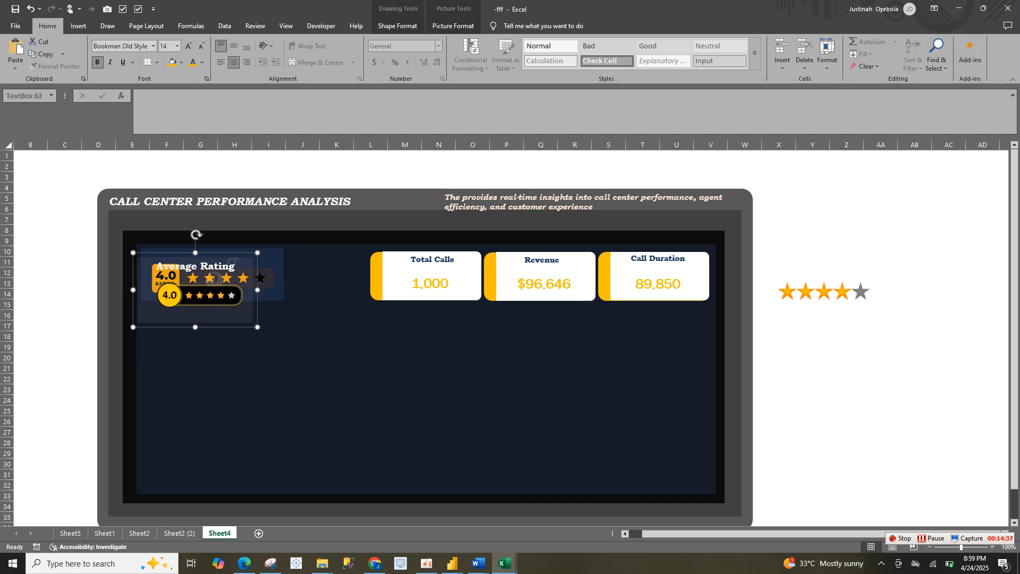
pyautogui.click(318, 340)
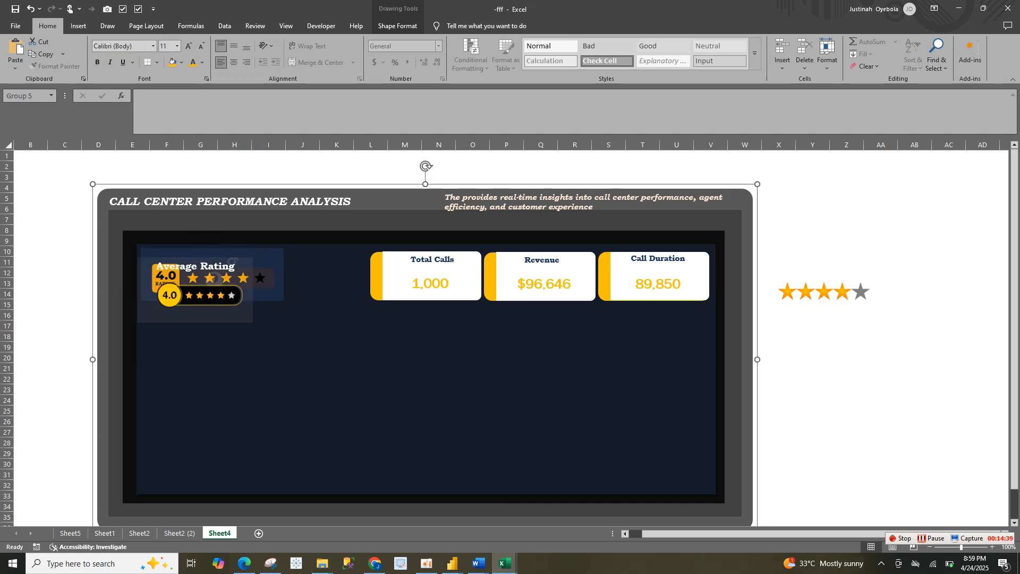
pyautogui.click(318, 340)
pyautogui.click(240, 268)
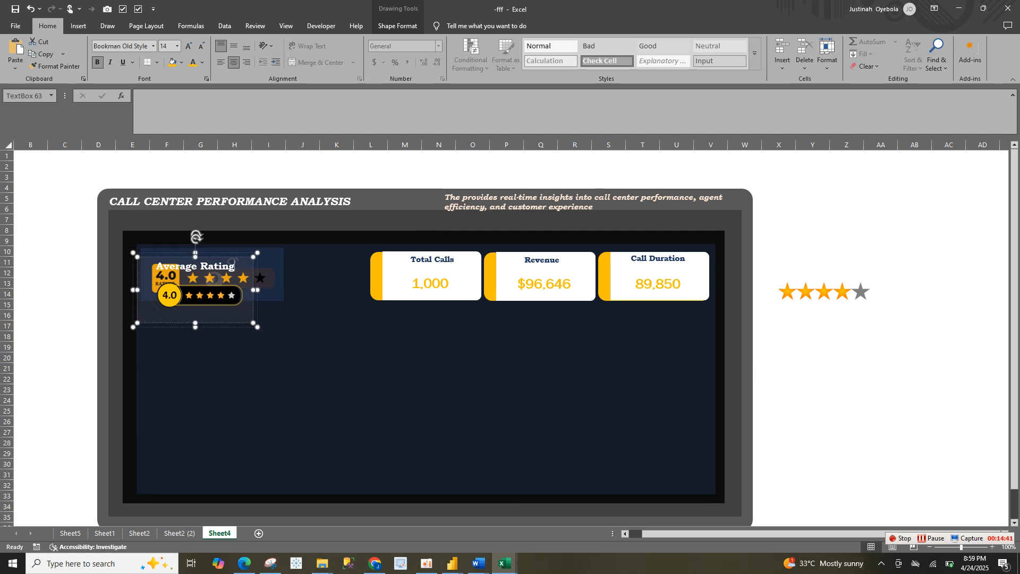
pyautogui.moveTo(234, 266); pyautogui.dragTo(305, 377)
# Replace the old 4.0 rating picture and its blue background rectangle with the Average Rating card in the dashboard's upper-left corner
pyautogui.click(215, 279)
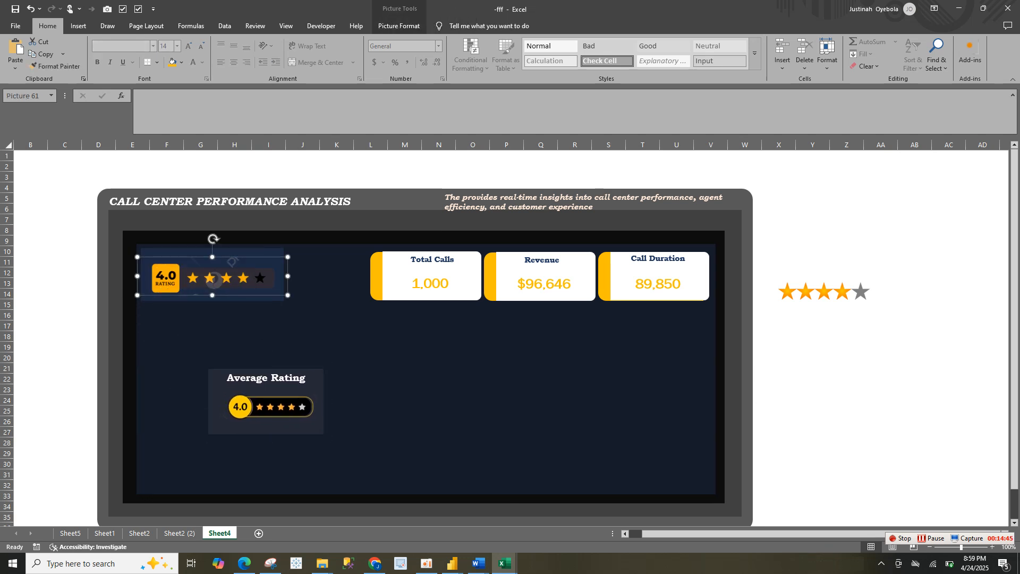
pyautogui.keyDown('ctrl'); pyautogui.click(245, 252); pyautogui.keyUp('ctrl')
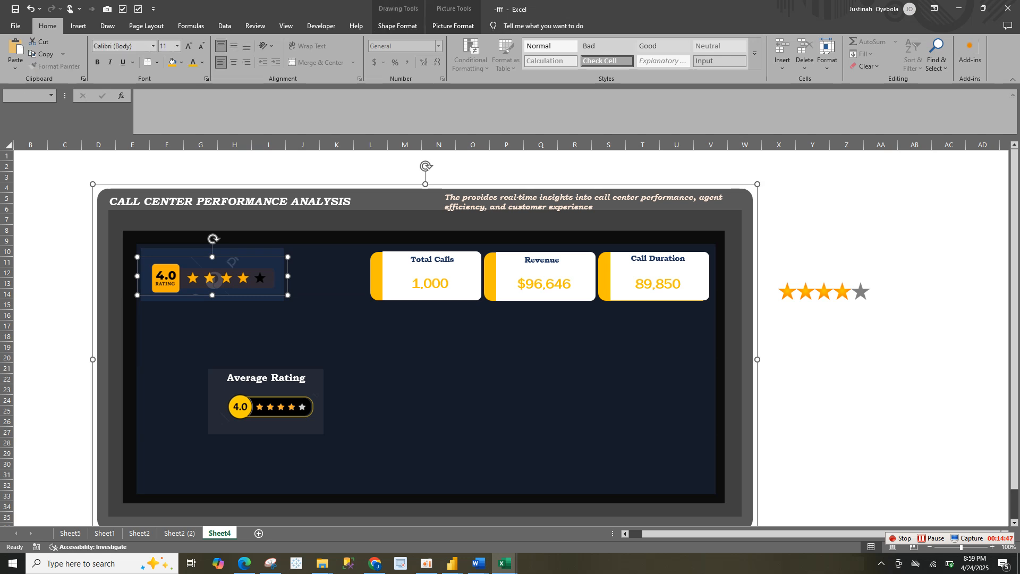
pyautogui.keyDown('ctrl'); pyautogui.click(244, 253); pyautogui.keyUp('ctrl')
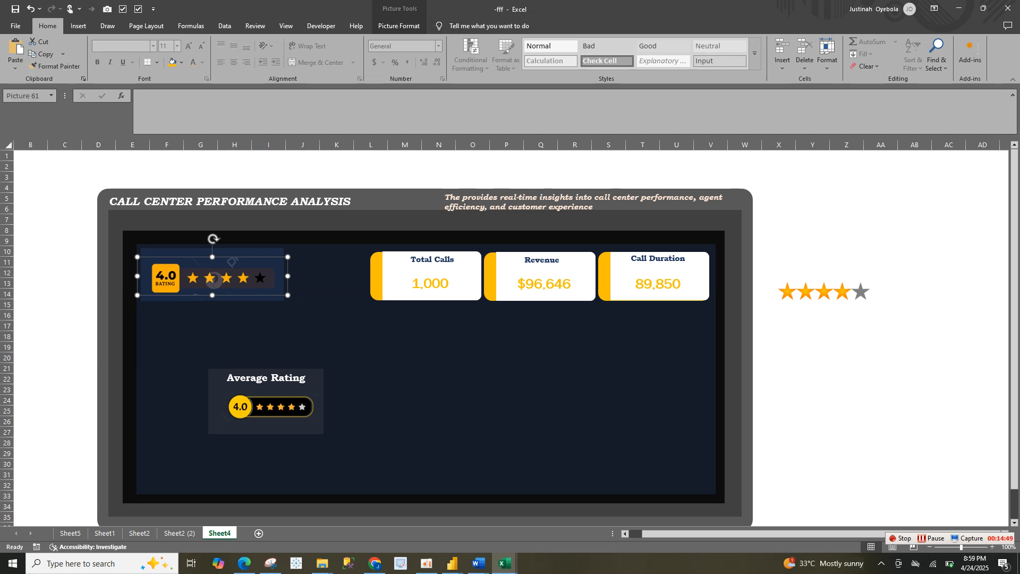
pyautogui.press('Delete')
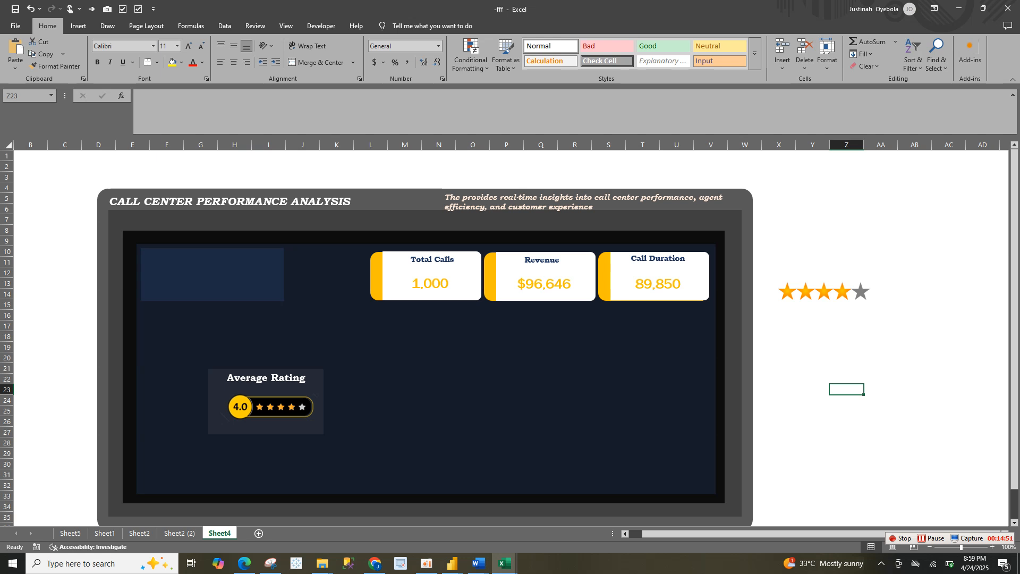
pyautogui.click(245, 276)
pyautogui.click(245, 277)
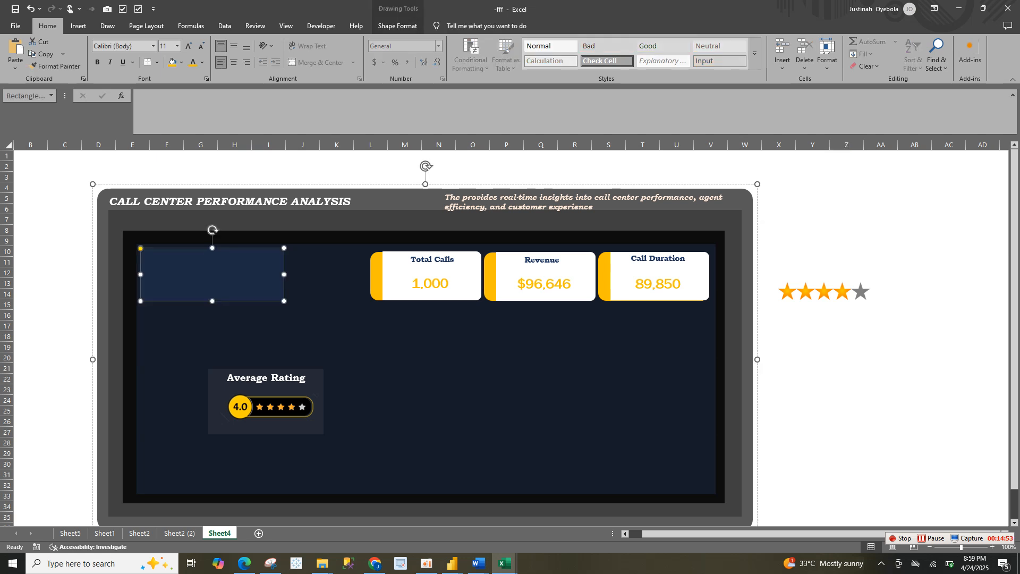
pyautogui.press('Delete')
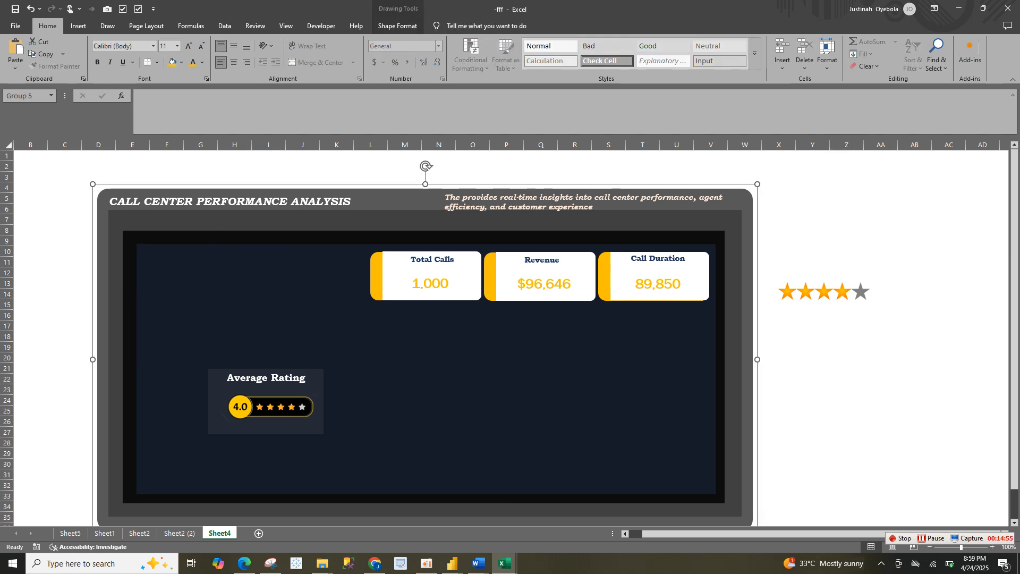
pyautogui.click(307, 379)
pyautogui.moveTo(324, 380); pyautogui.dragTo(254, 258)
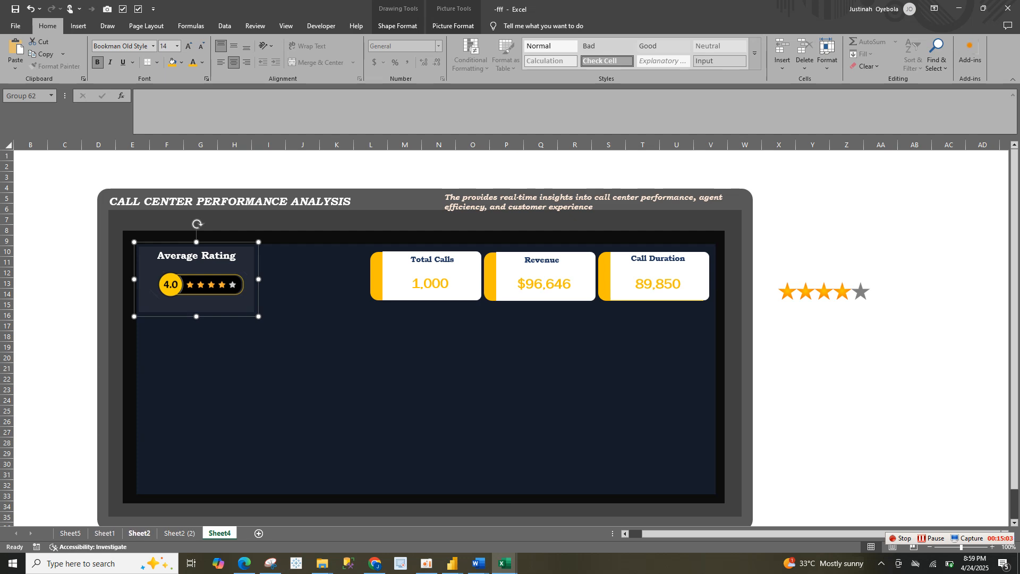
# Duplicate the Sheet5 PivotTable by copying range A2:E5 and pasting it at B10
pyautogui.click(139, 533)
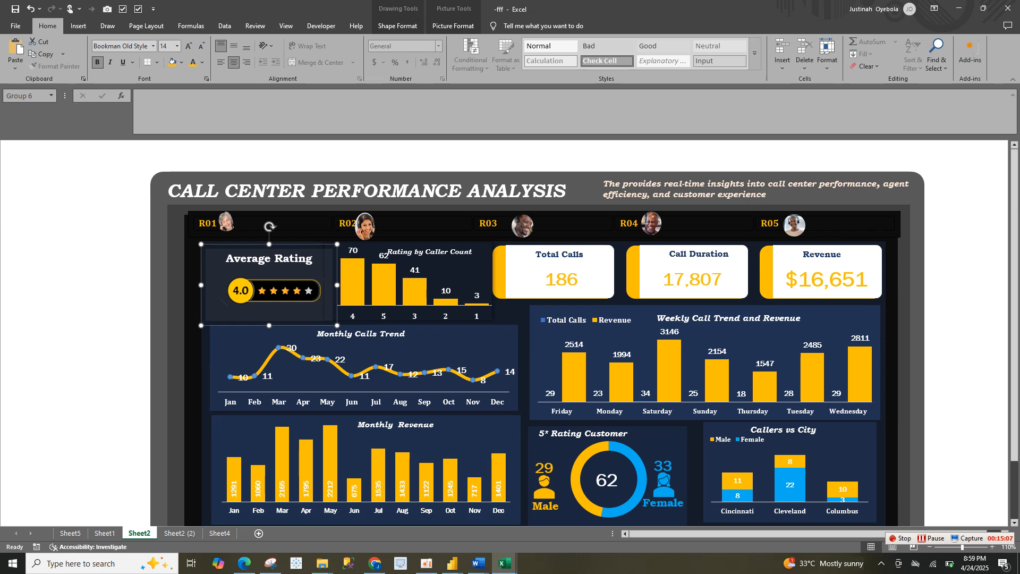
pyautogui.click(69, 533)
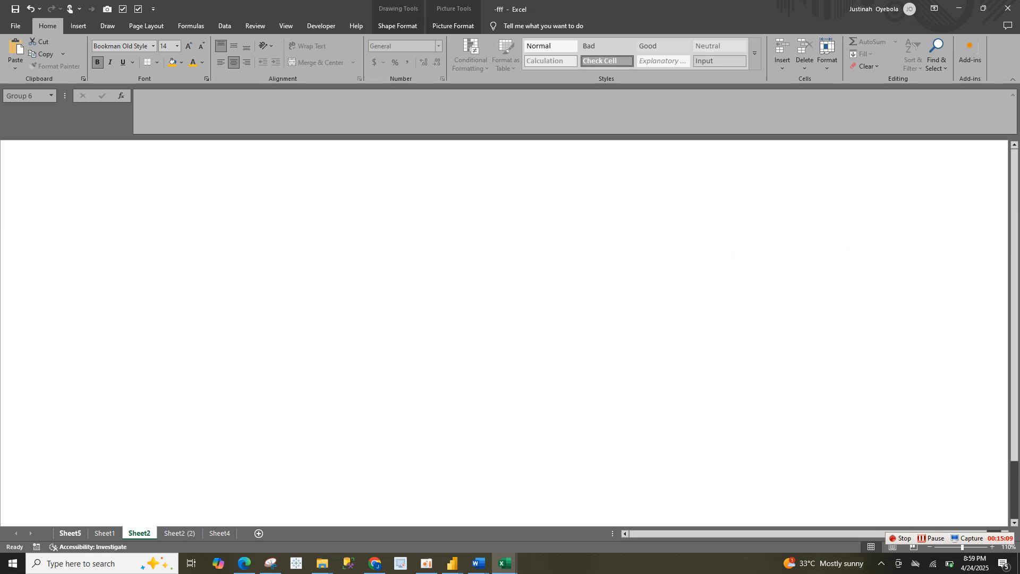
pyautogui.moveTo(32, 177); pyautogui.dragTo(205, 188)
pyautogui.click(206, 177)
pyautogui.hotkey('ctrl', 'c')
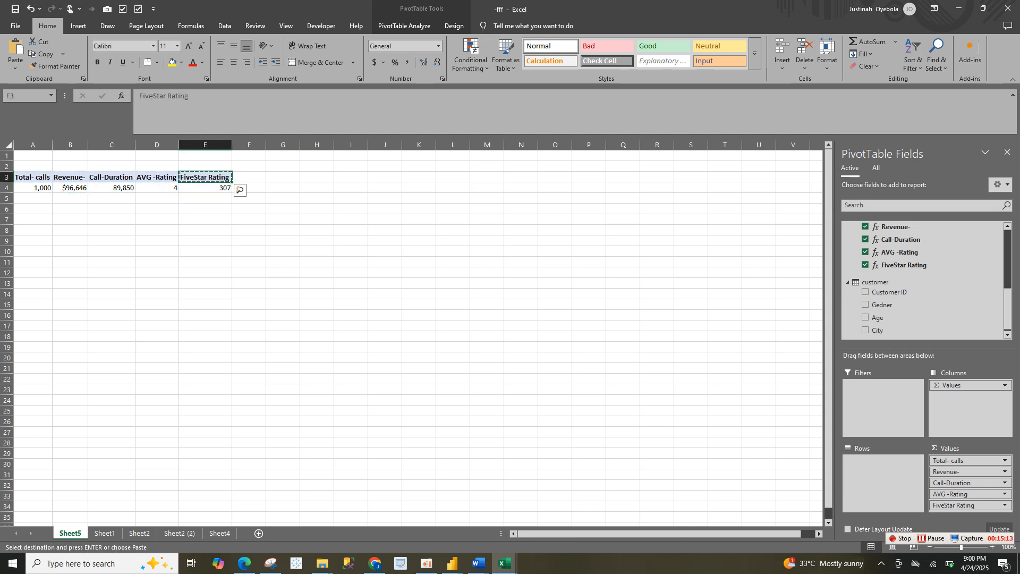
pyautogui.moveTo(31, 166); pyautogui.dragTo(207, 198)
pyautogui.hotkey('ctrl', 'c')
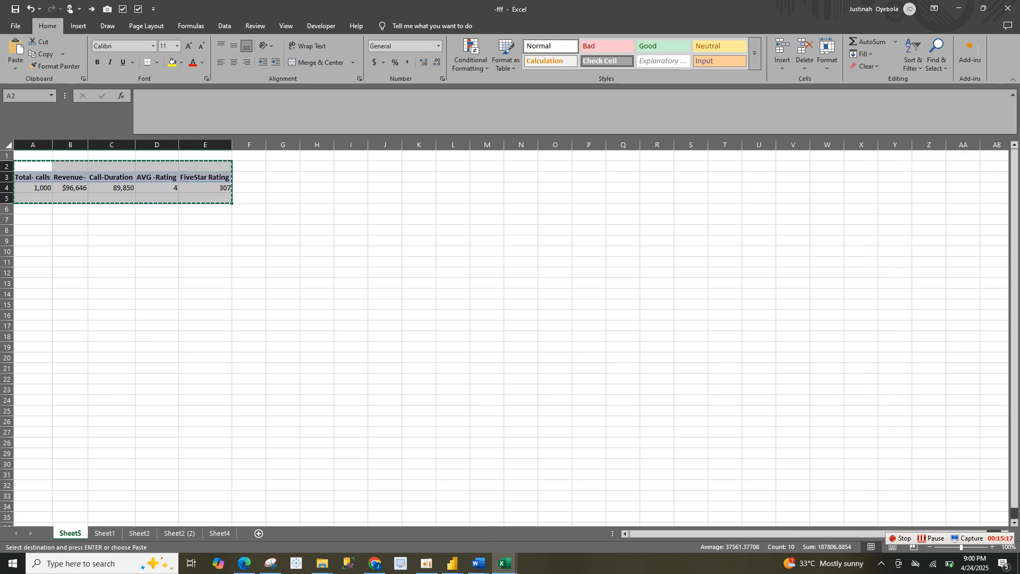
pyautogui.click(70, 252)
pyautogui.hotkey('ctrl', 'v')
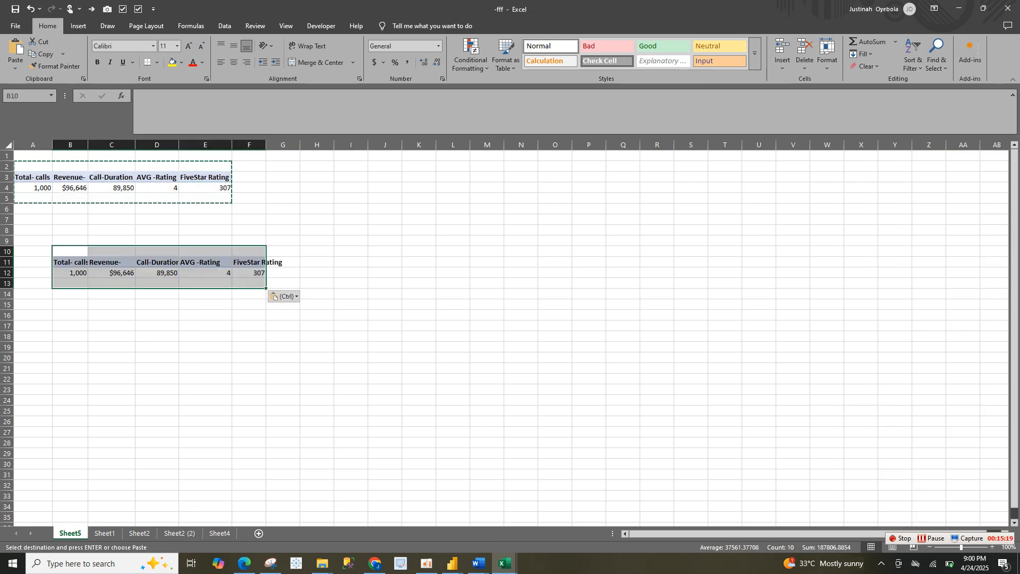
# Remove the AVG -Rating, Call-Duration, Revenue- and Total- calls measures from the copied PivotTable
pyautogui.moveTo(205, 262); pyautogui.dragTo(755, 155)
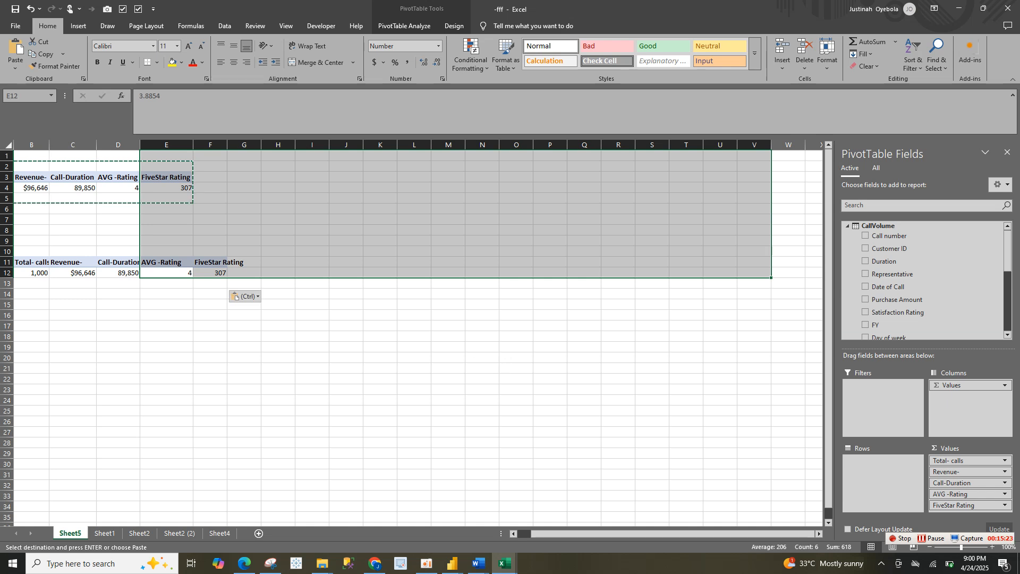
pyautogui.click(118, 283)
pyautogui.click(118, 273)
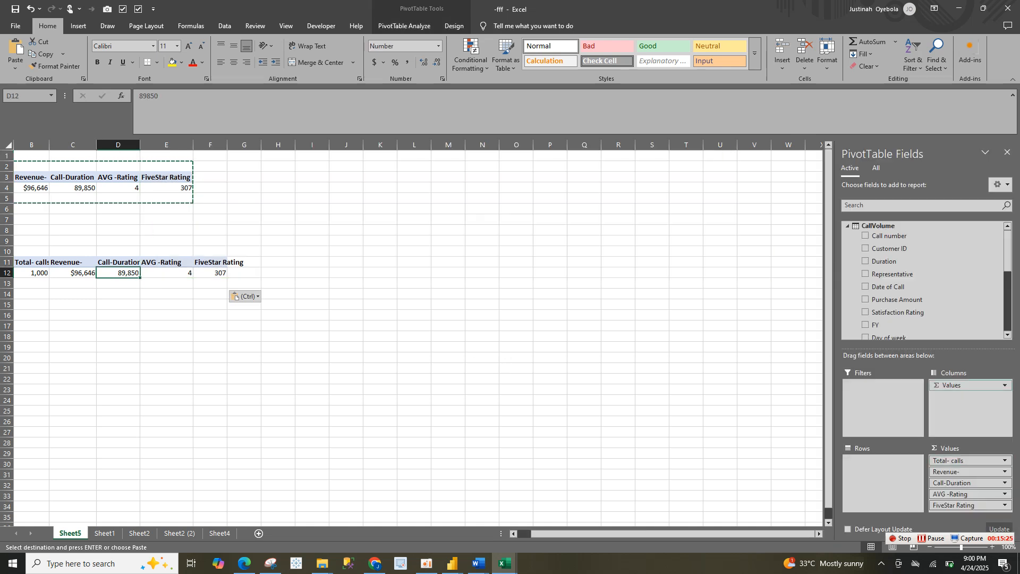
pyautogui.scroll(-5, 904, 261)
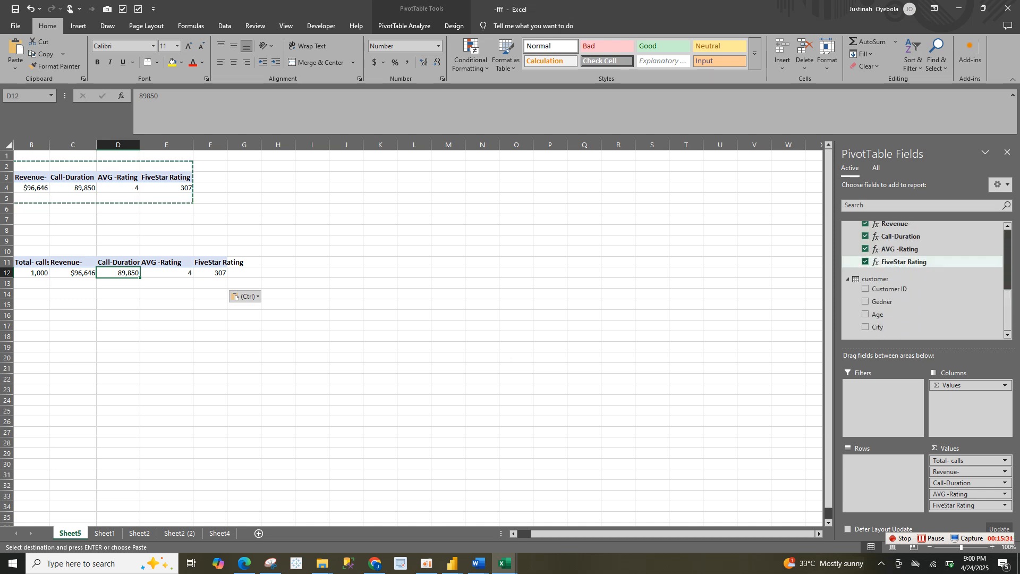
pyautogui.click(865, 249)
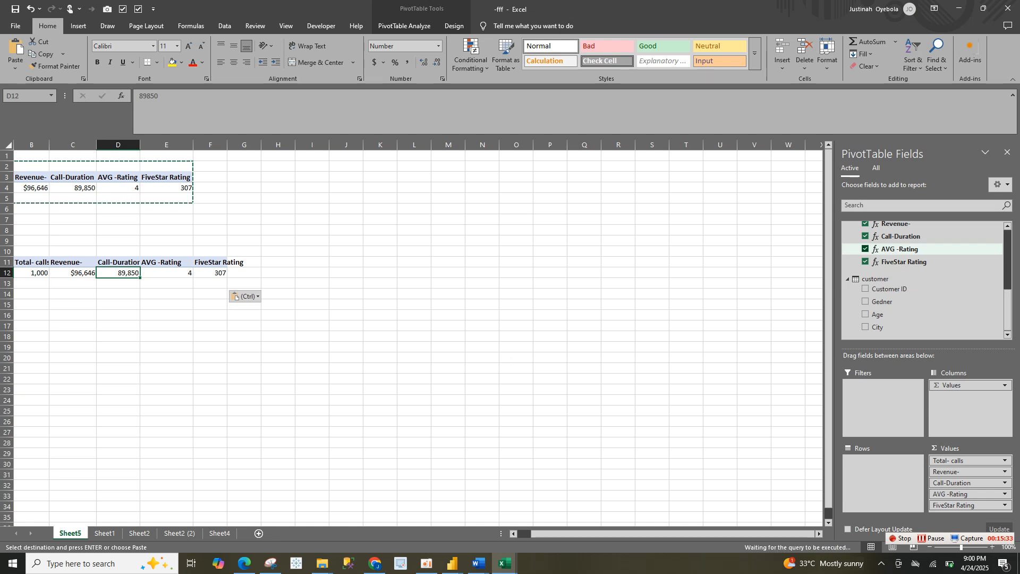
pyautogui.click(865, 236)
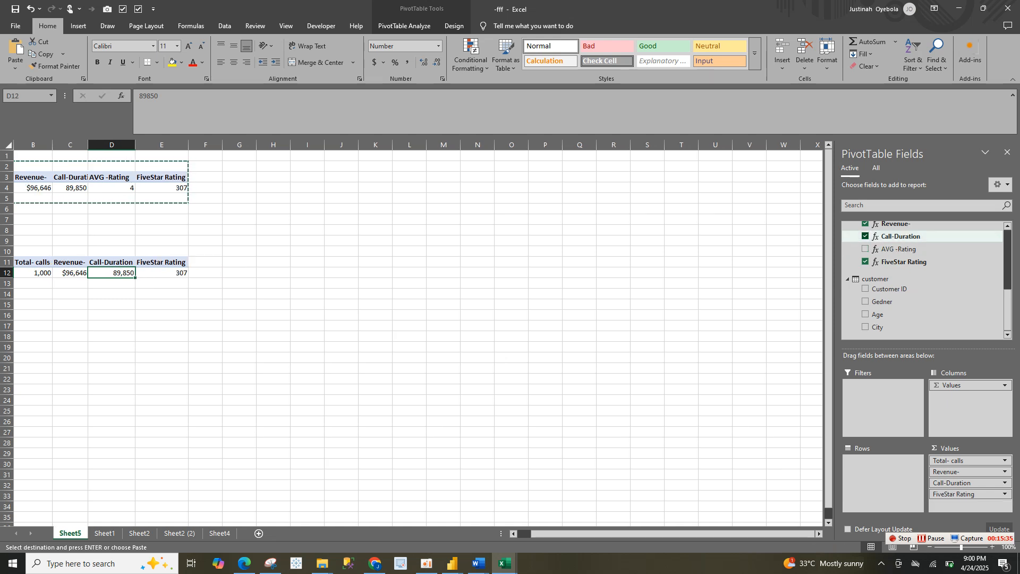
pyautogui.click(865, 224)
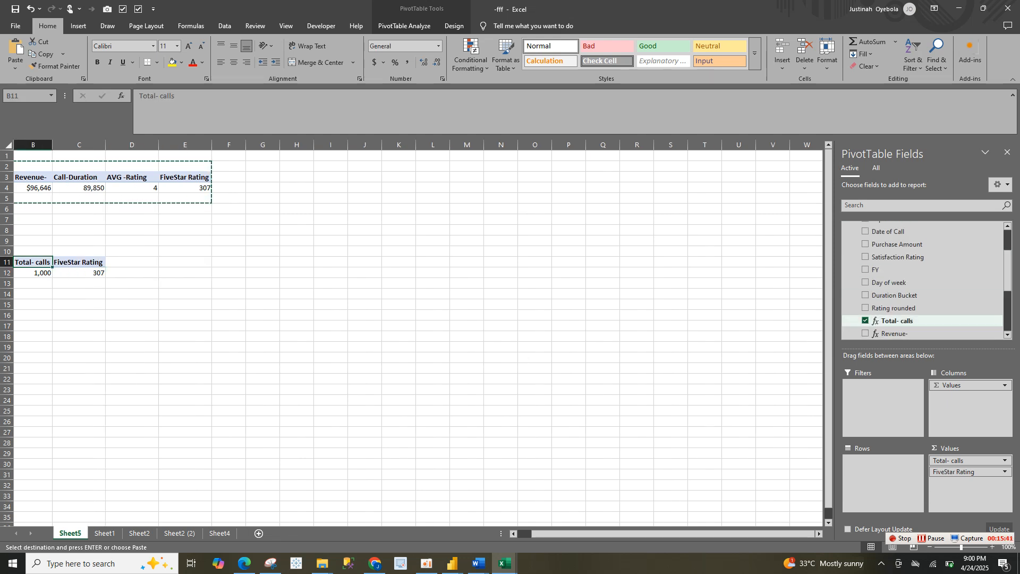
pyautogui.click(865, 320)
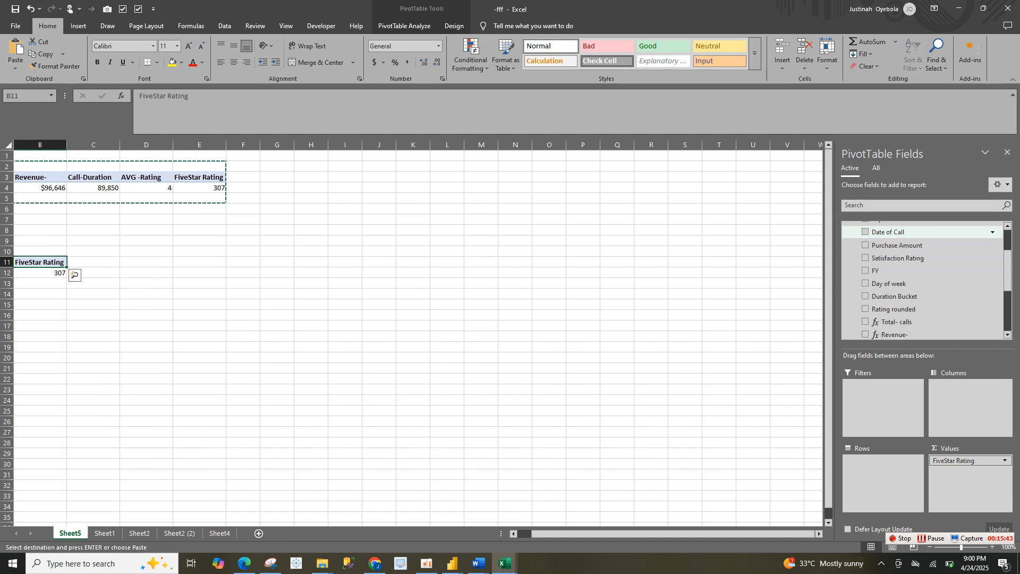
# Break the copied PivotTable down by Rating rounded in rows, with Total- calls replacing FiveStar Rating as the value
pyautogui.scroll(2, 925, 280)
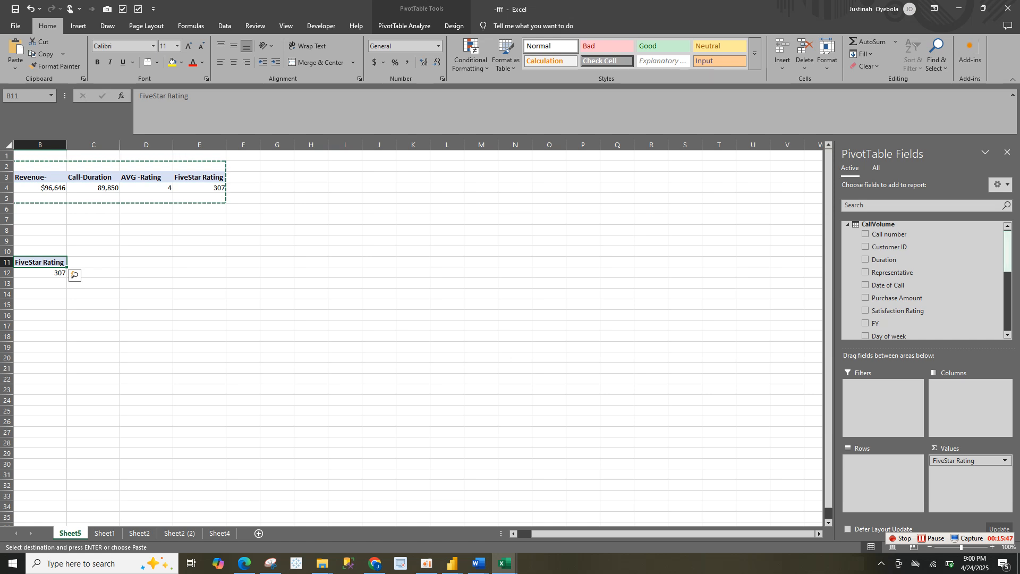
pyautogui.scroll(-5, 925, 249)
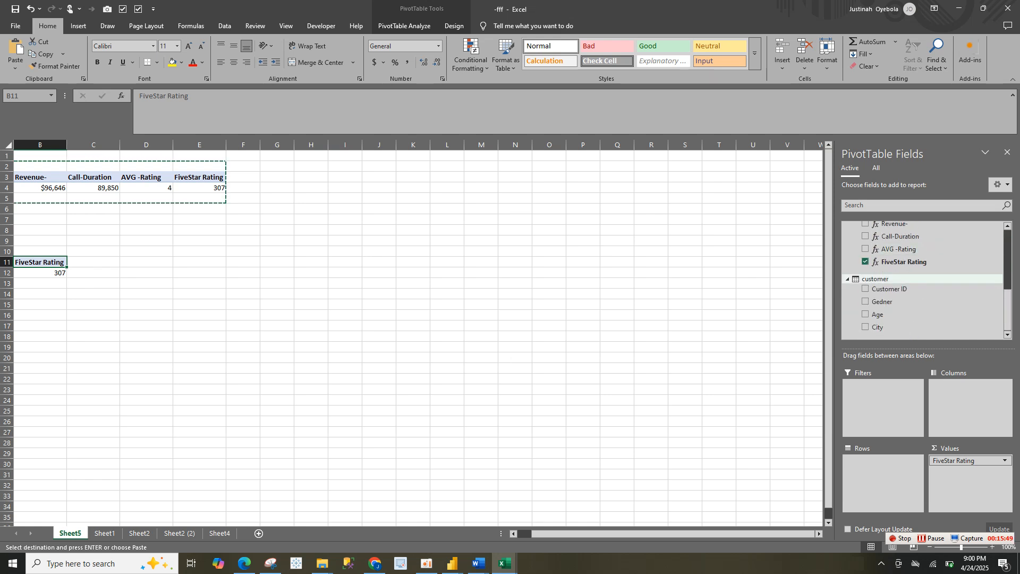
pyautogui.scroll(3, 925, 266)
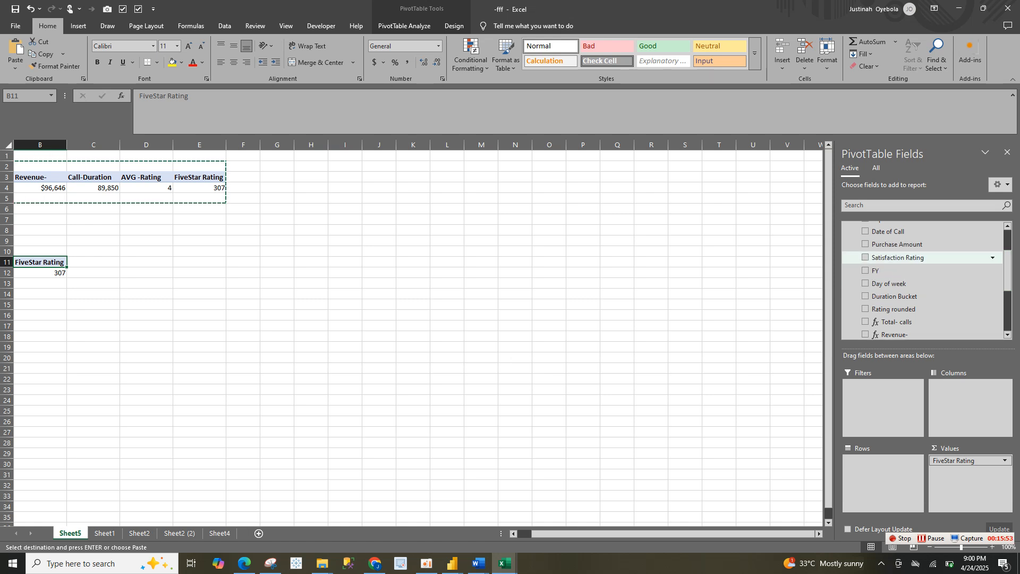
pyautogui.click(866, 308)
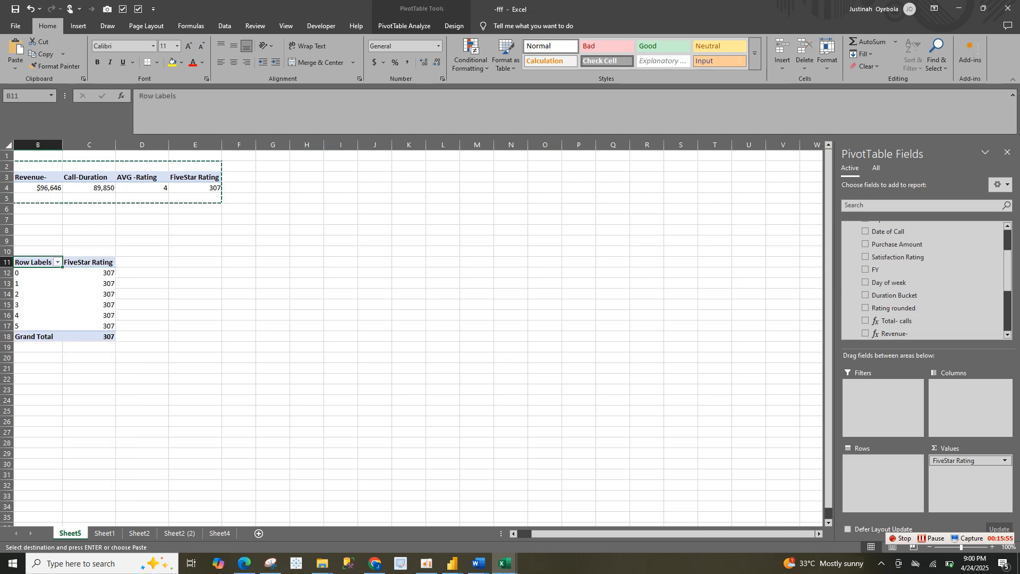
pyautogui.moveTo(963, 461)
pyautogui.mouseDown()
pyautogui.moveTo(934, 308)
pyautogui.moveTo(967, 464)
pyautogui.mouseUp()
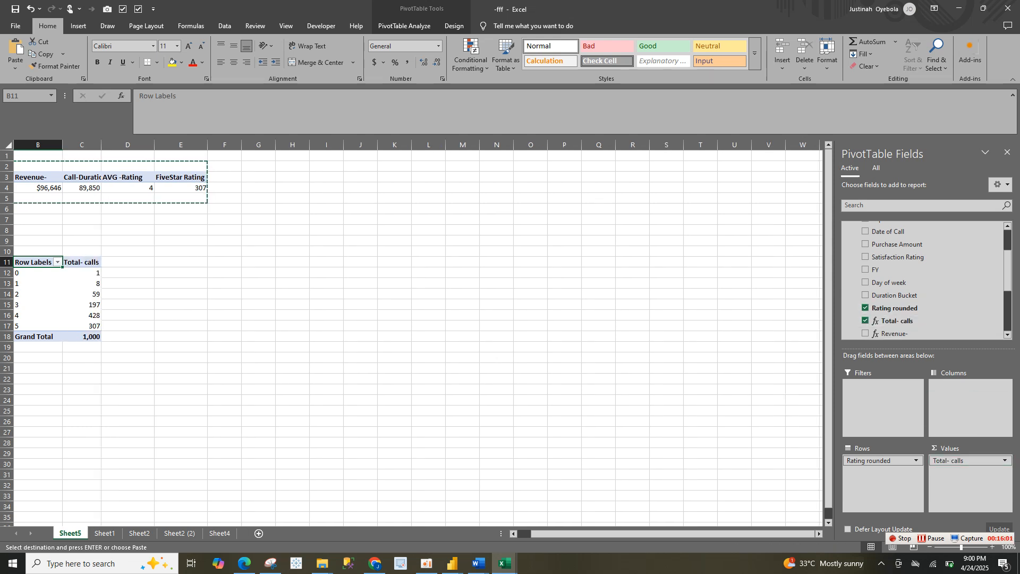
# Insert a 2-D clustered column PivotChart of total calls by rounded rating and make it wider and shorter
pyautogui.click(50, 284)
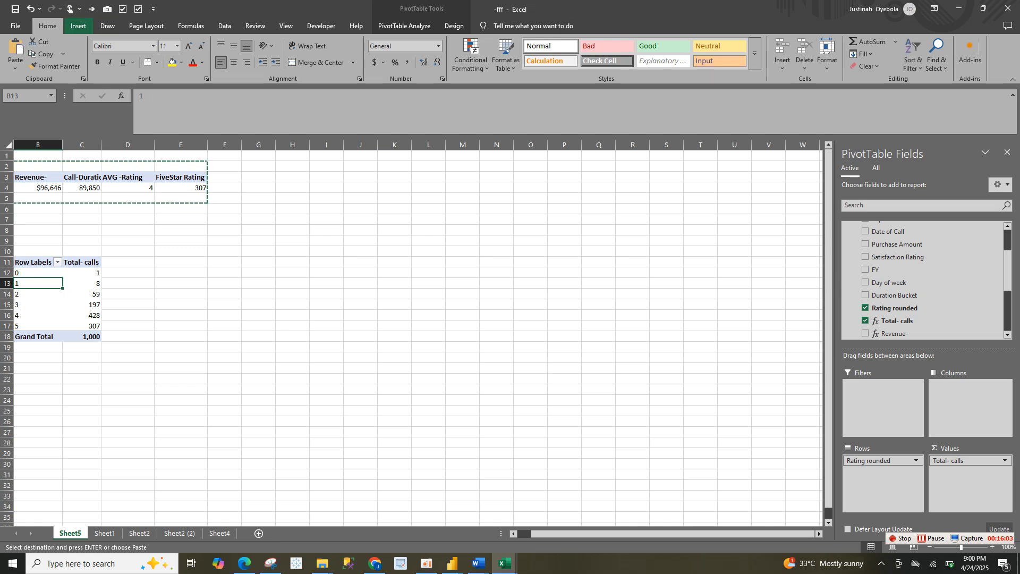
pyautogui.click(78, 25)
pyautogui.click(344, 54)
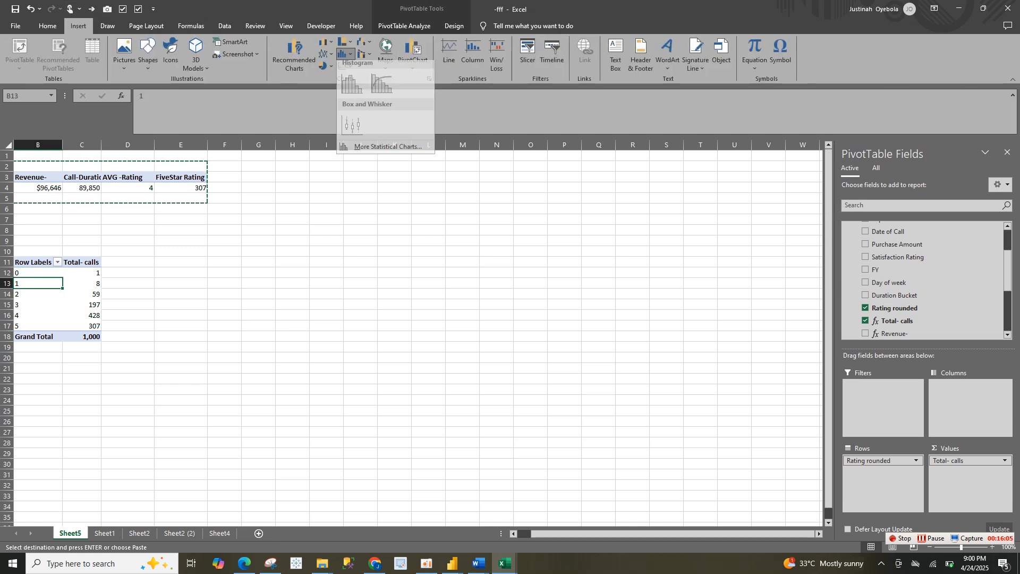
pyautogui.click(325, 42)
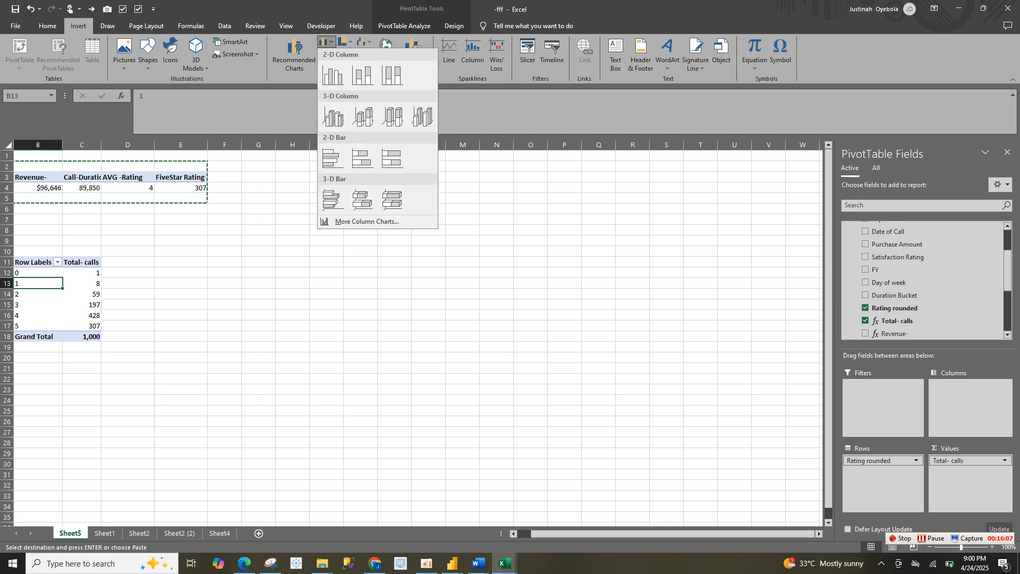
pyautogui.click(334, 77)
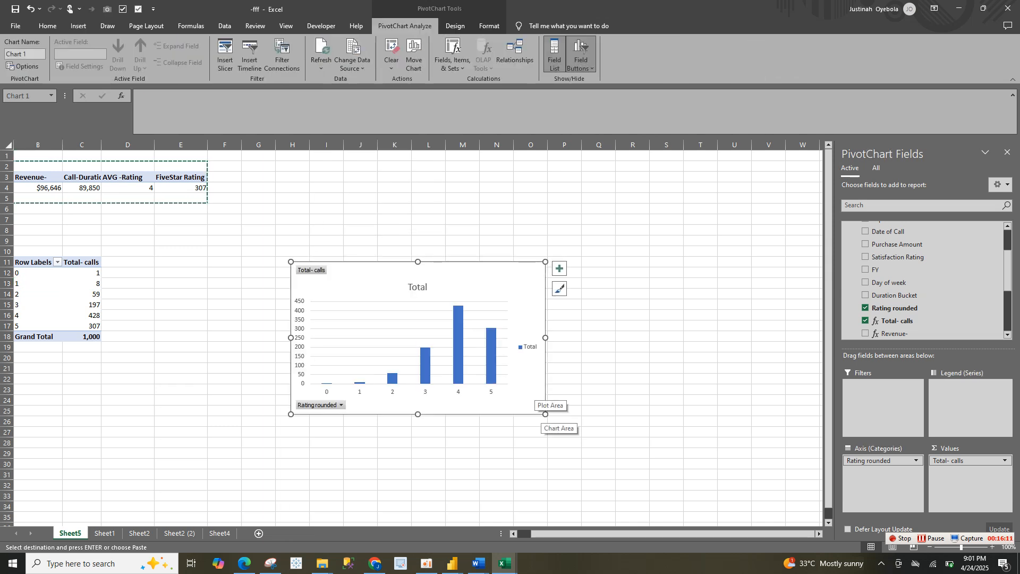
pyautogui.moveTo(545, 414); pyautogui.dragTo(645, 387)
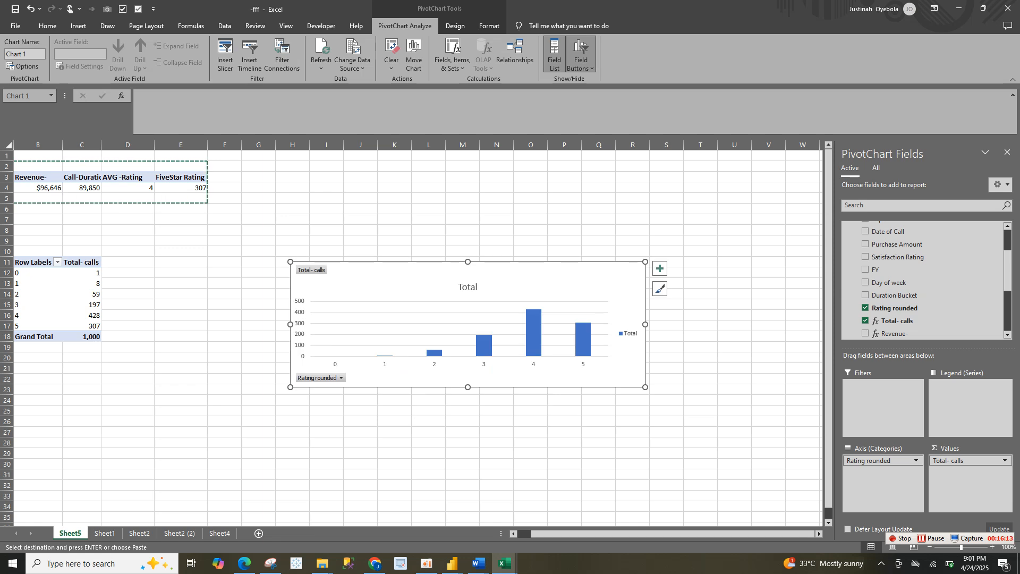
# Hide all field buttons on the rating PivotChart and delete its vertical value axis
pyautogui.rightClick(313, 271)
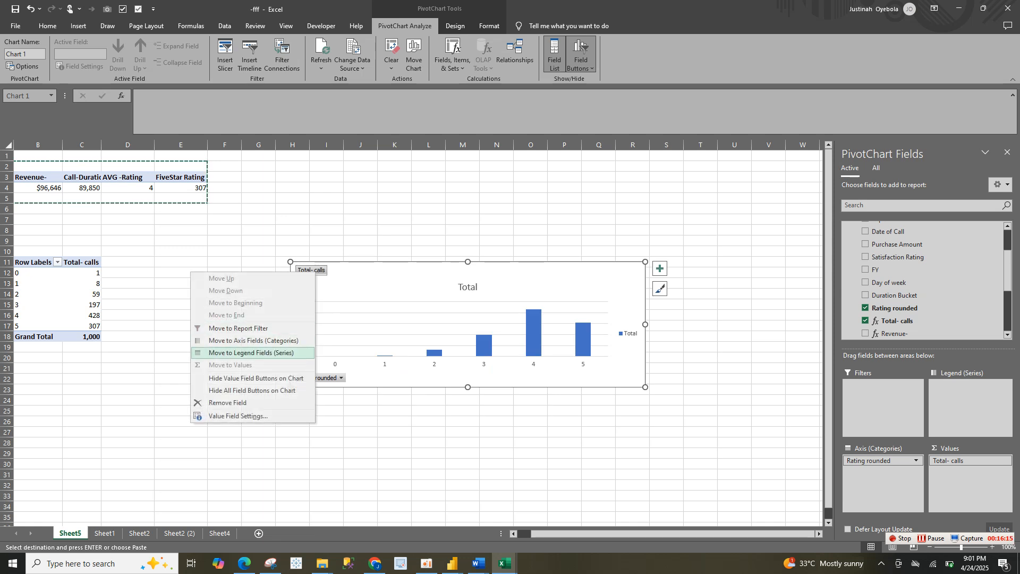
pyautogui.click(252, 390)
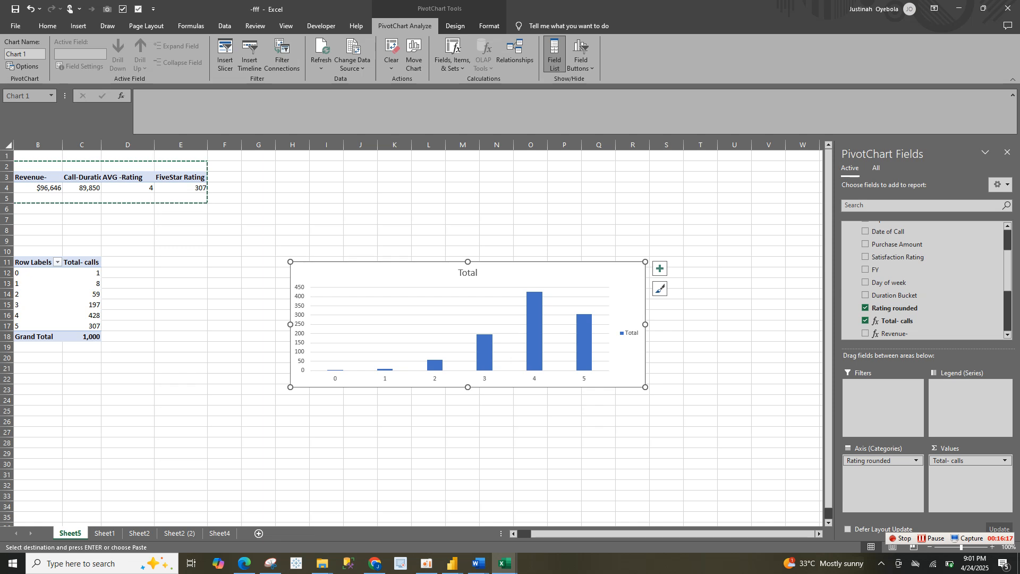
pyautogui.click(301, 324)
pyautogui.press('Delete')
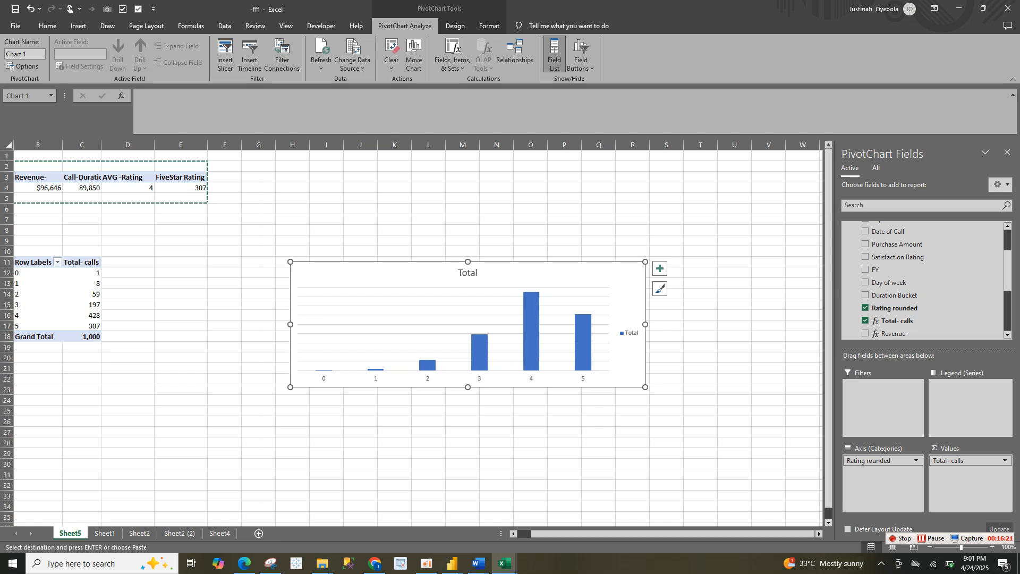
# Remove the legend, chart title and gridlines from the rating PivotChart
pyautogui.click(627, 334)
pyautogui.press('Delete')
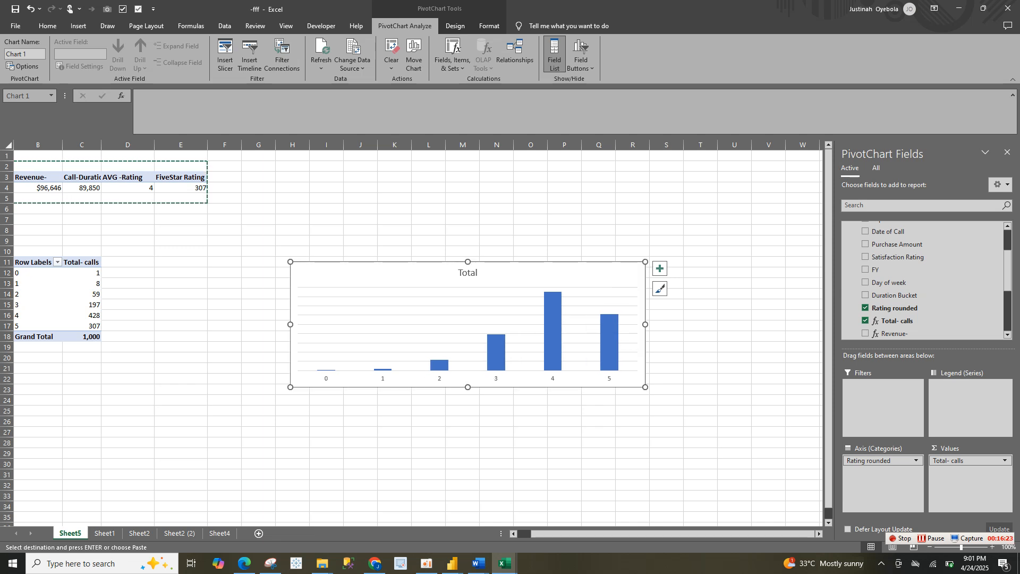
pyautogui.click(468, 272)
pyautogui.press('Delete')
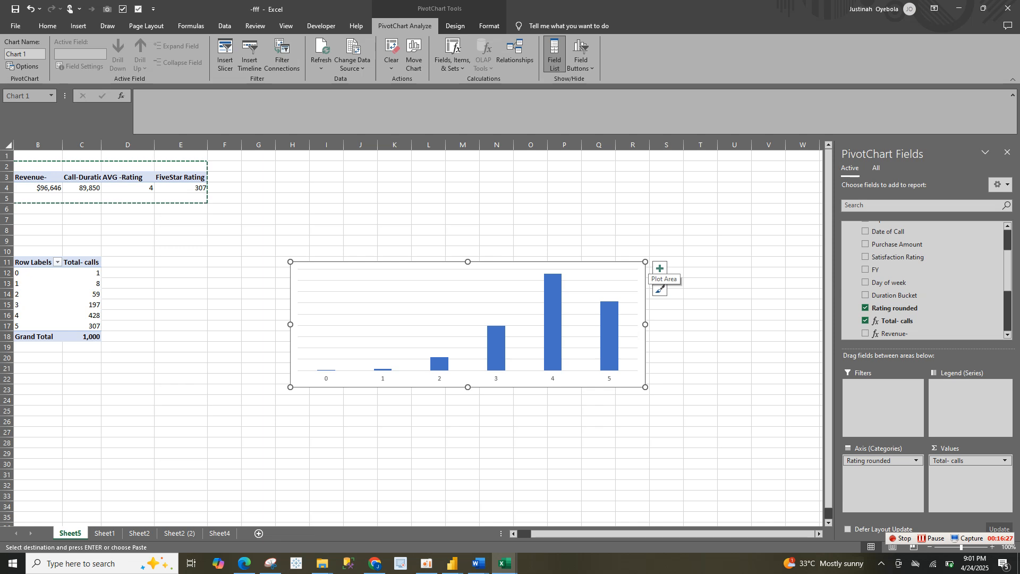
pyautogui.click(659, 269)
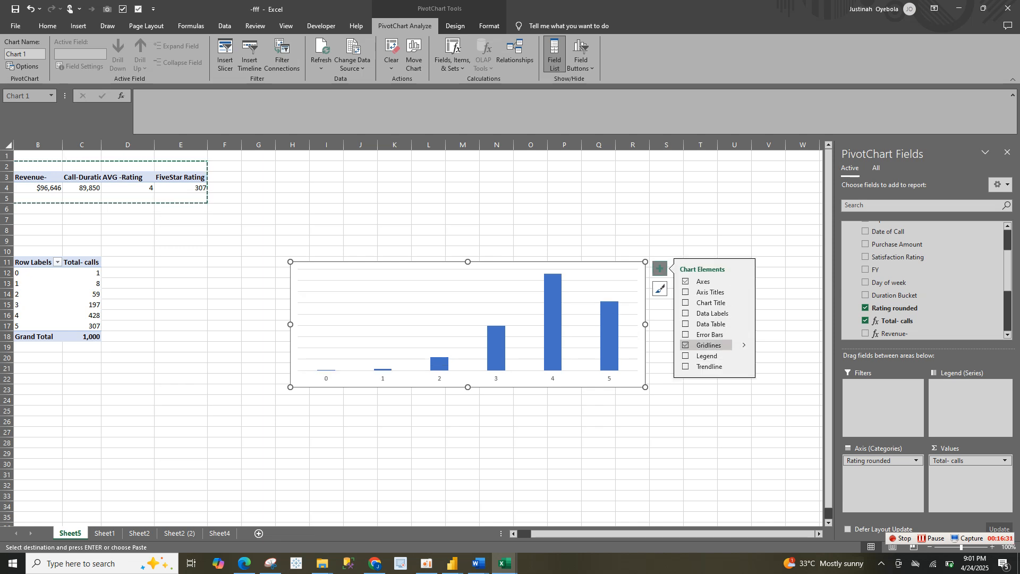
pyautogui.click(686, 345)
pyautogui.click(685, 356)
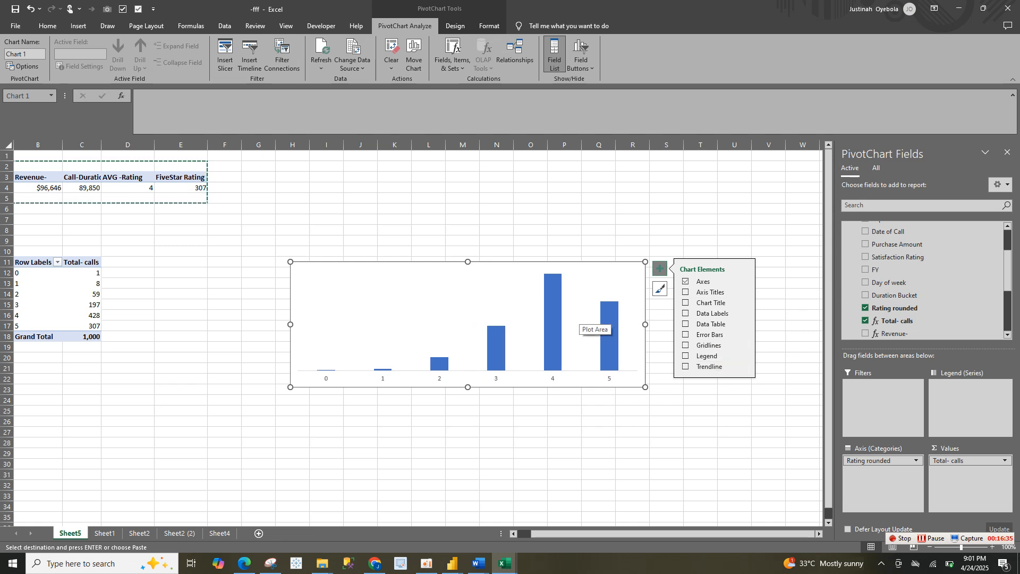
# Sort the chart's columns by total calls from largest to smallest
pyautogui.rightClick(552, 318)
pyautogui.moveTo(611, 322)
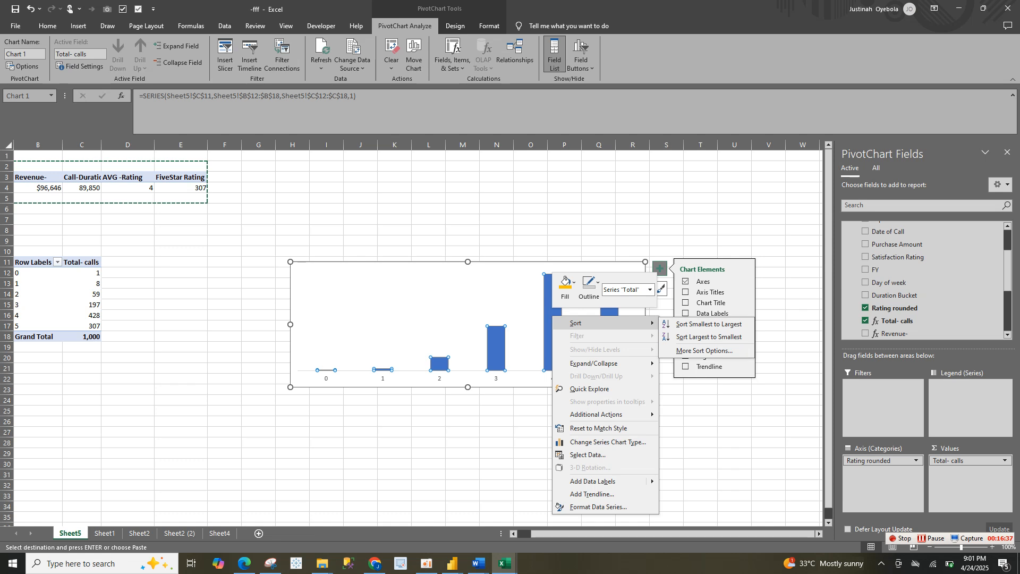
pyautogui.click(709, 337)
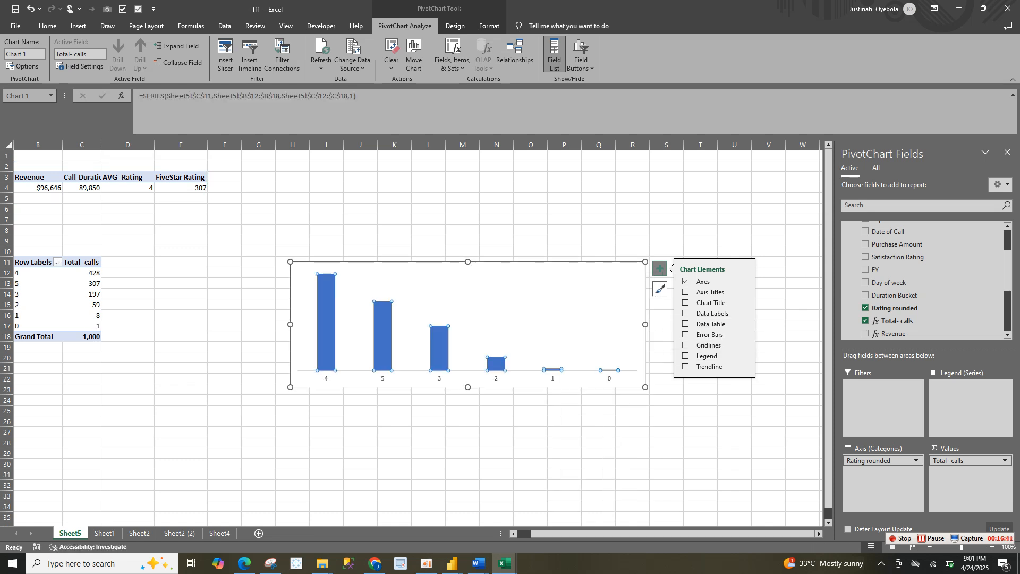
# Widen the chart's columns by setting the data series gap width to 69%
pyautogui.rightClick(447, 351)
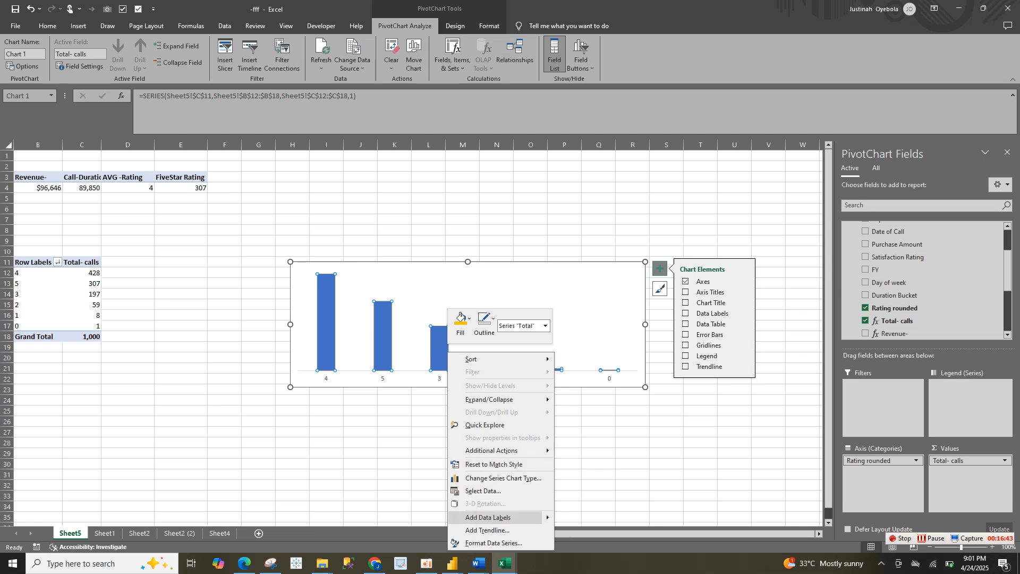
pyautogui.click(494, 543)
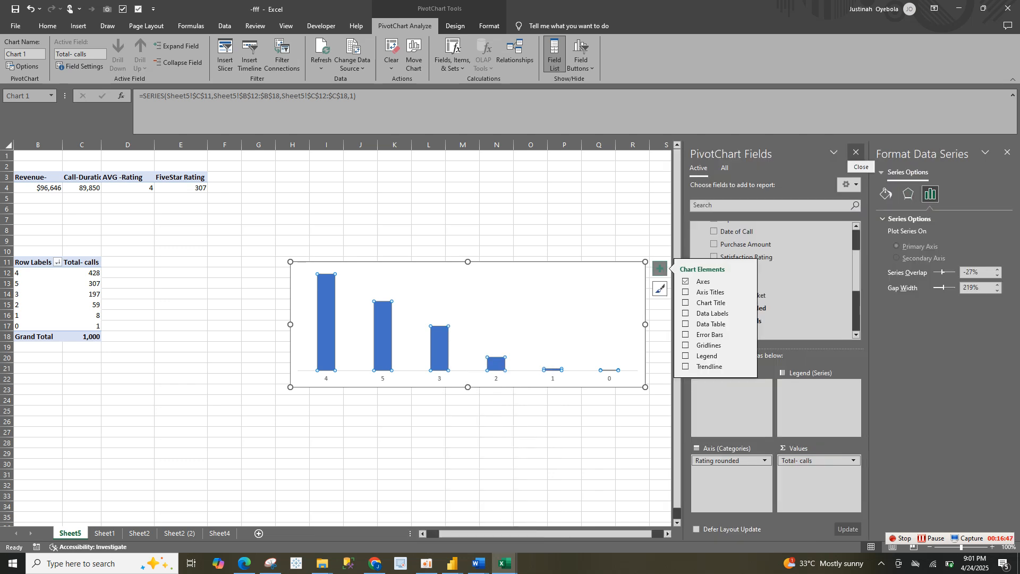
pyautogui.click(857, 153)
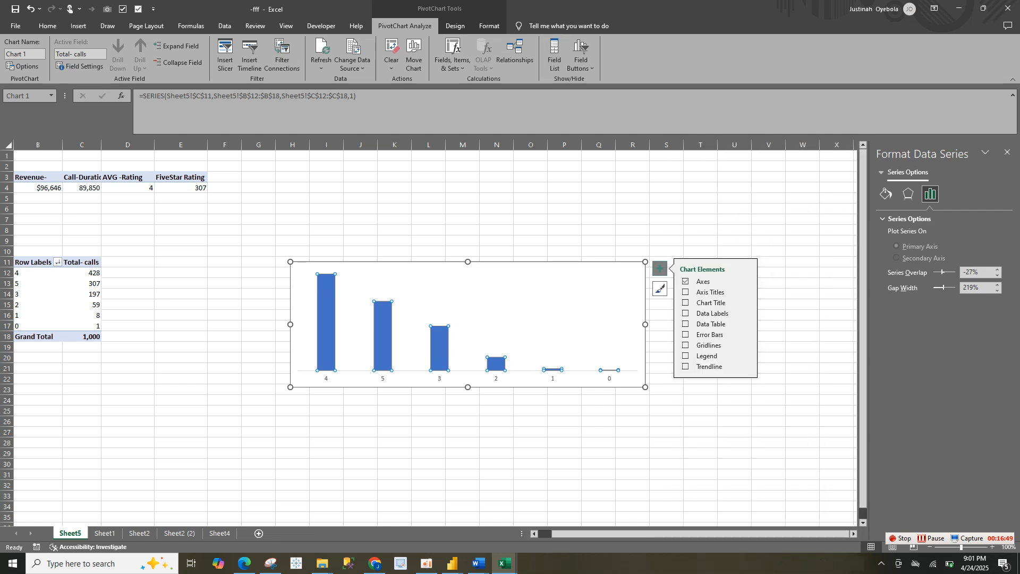
pyautogui.moveTo(943, 287); pyautogui.dragTo(937, 288)
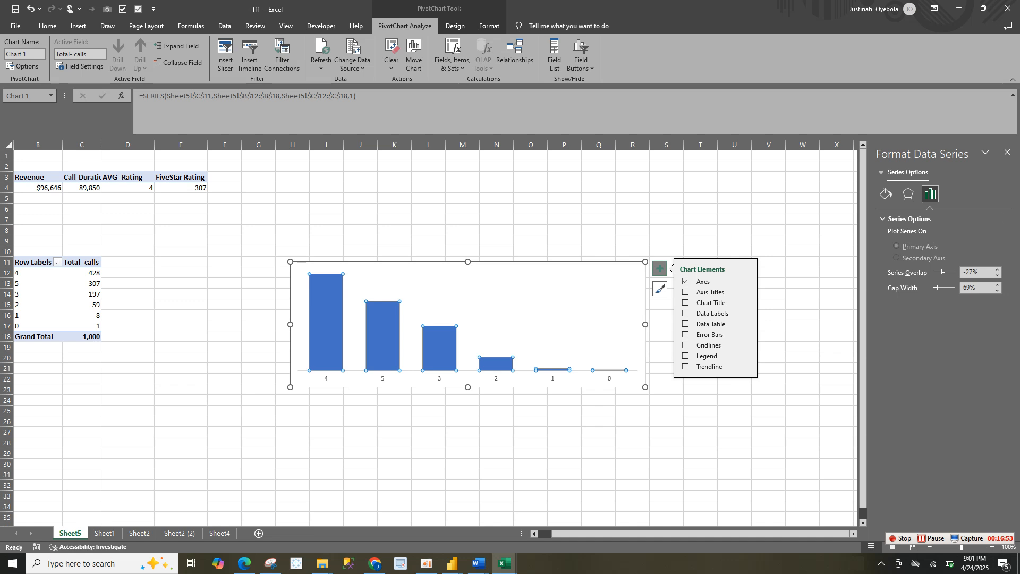
# Format the columns with no border line and the standard orange fill color
pyautogui.click(885, 194)
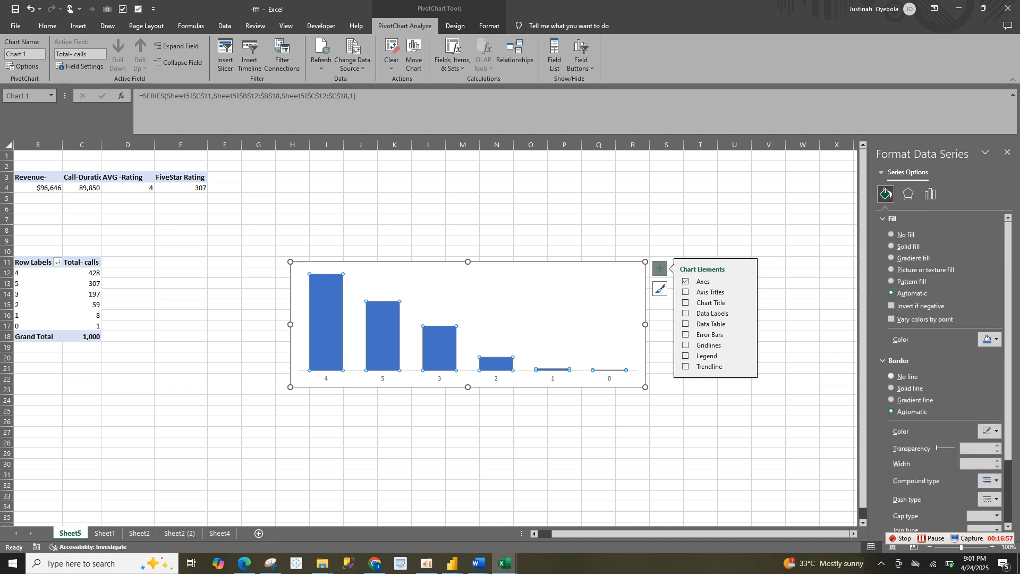
pyautogui.click(892, 377)
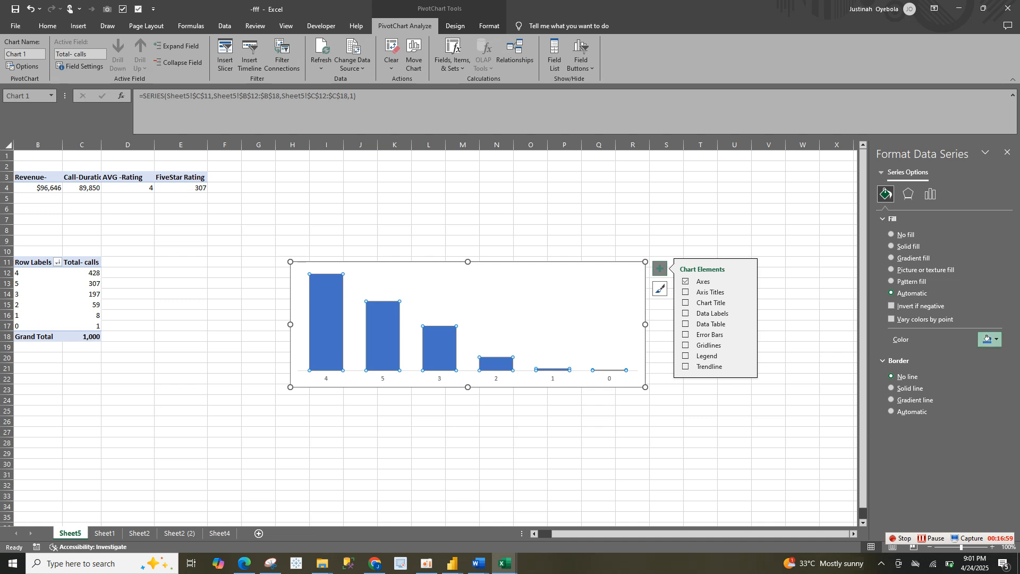
pyautogui.click(989, 339)
pyautogui.click(906, 495)
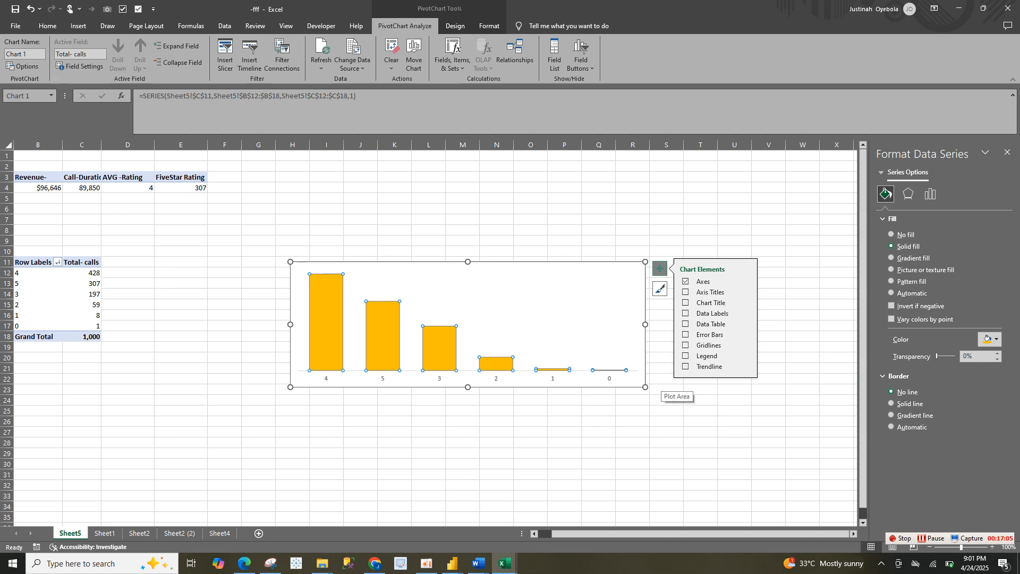
# Make the rating chart slightly narrower and add data labels above its columns
pyautogui.moveTo(645, 388); pyautogui.dragTo(632, 388)
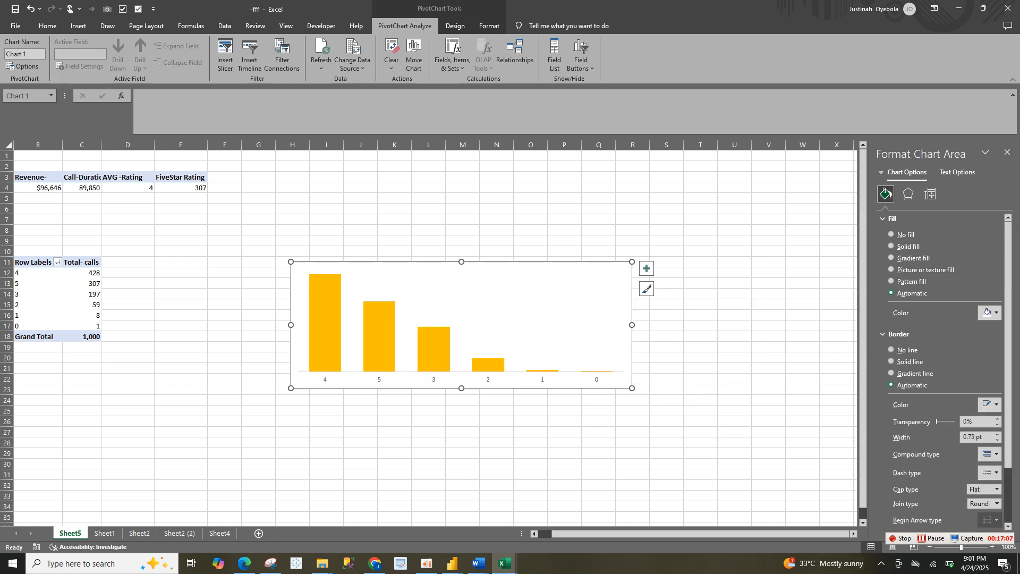
pyautogui.click(646, 269)
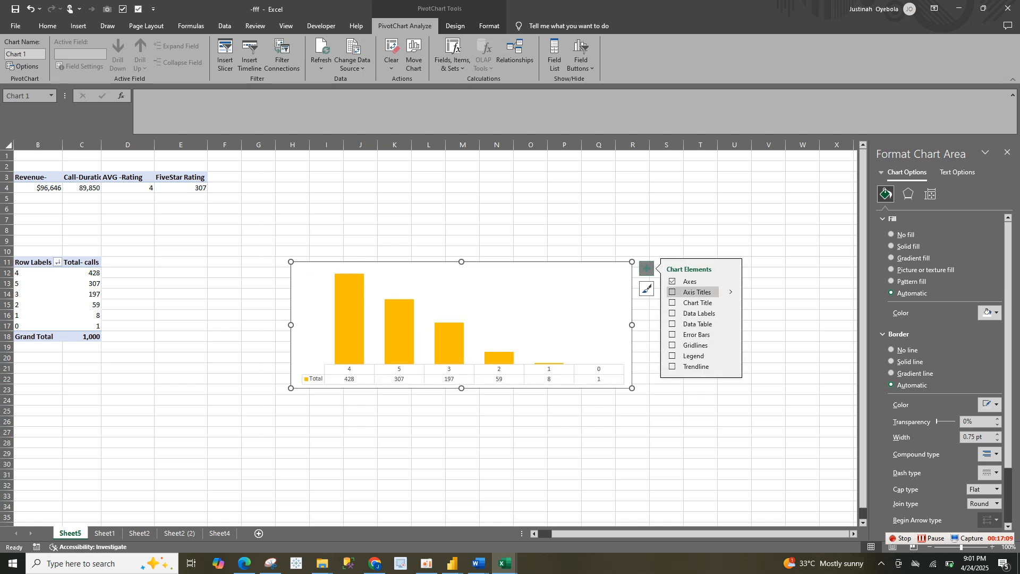
pyautogui.click(673, 313)
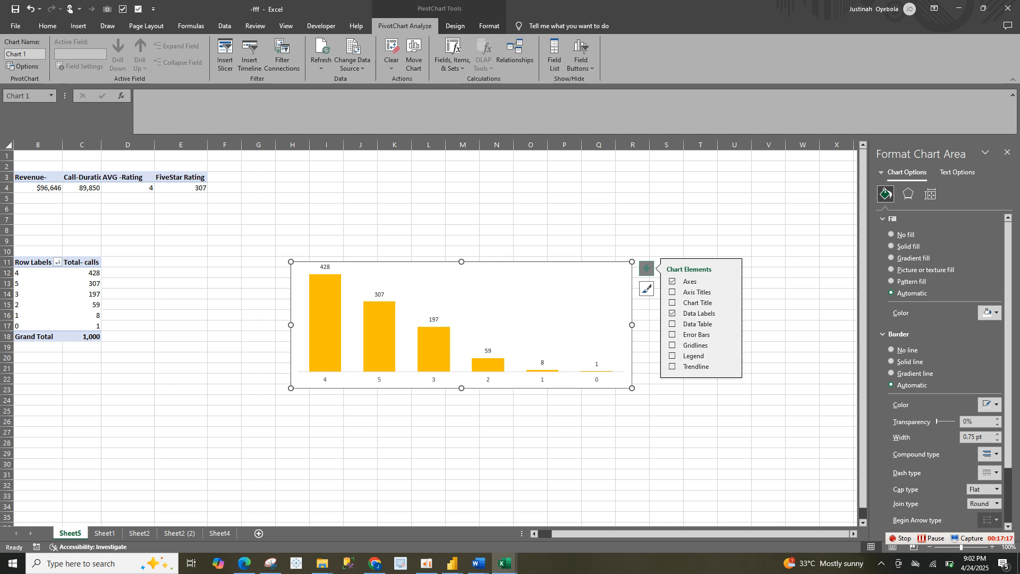
# Remove the chart area's border and give it a solid blue fill with 86% transparency
pyautogui.click(892, 350)
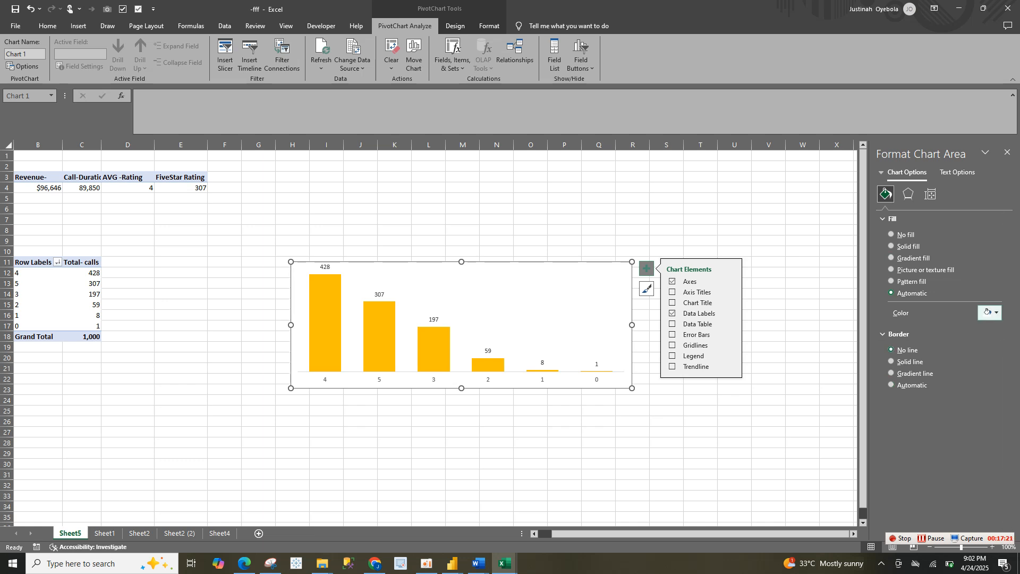
pyautogui.click(990, 312)
pyautogui.press('Escape')
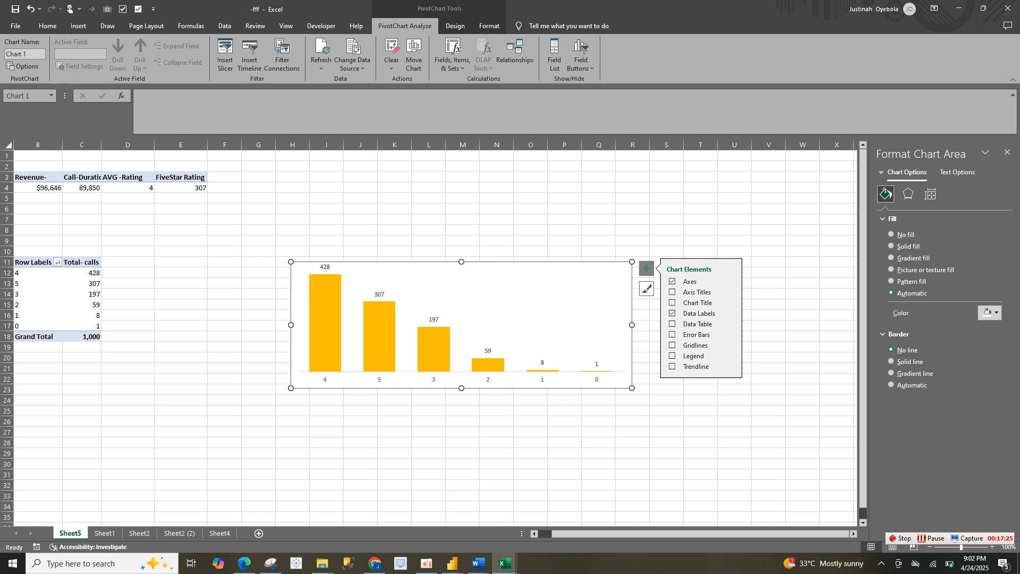
pyautogui.click(898, 246)
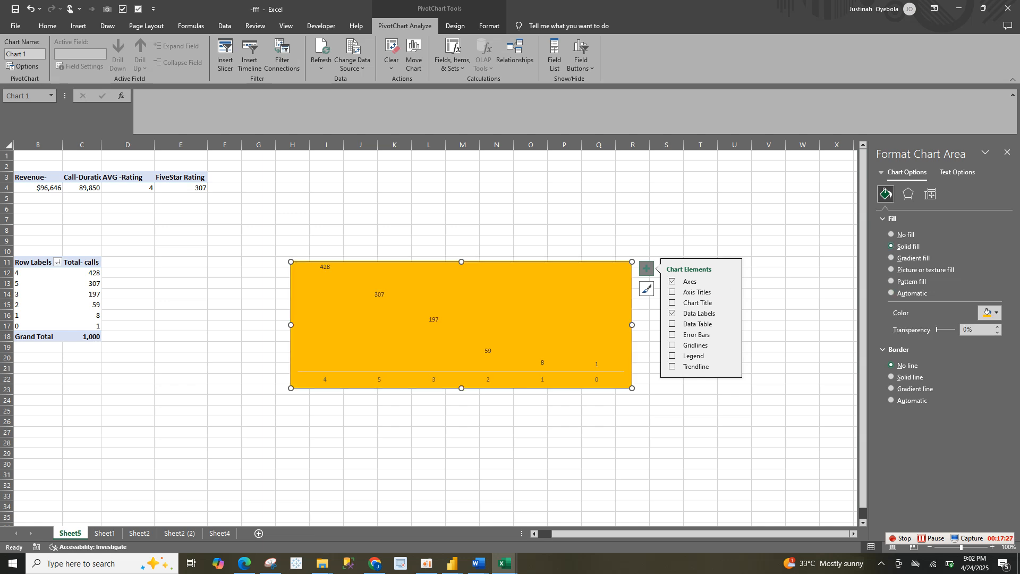
pyautogui.click(987, 313)
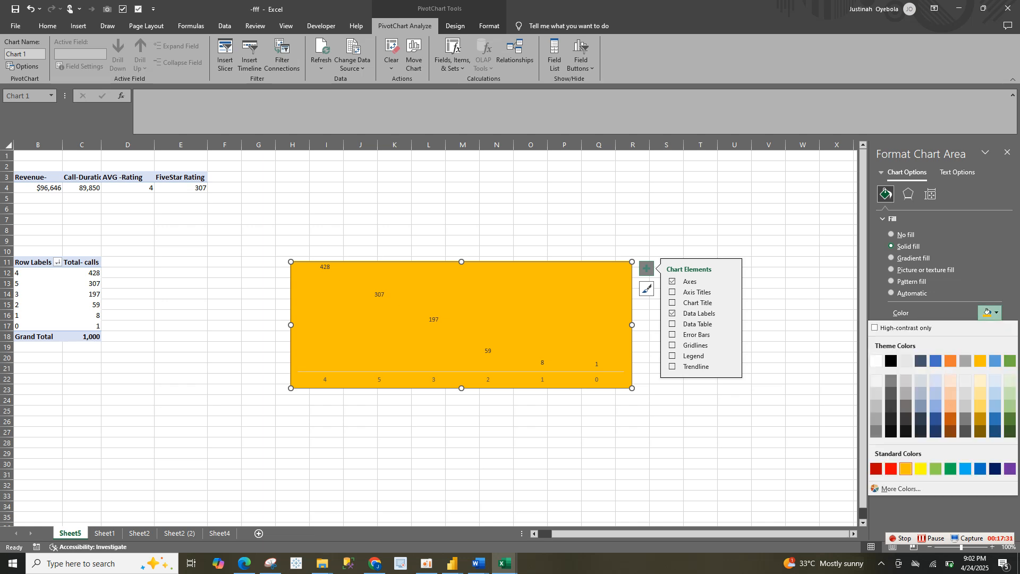
pyautogui.click(935, 361)
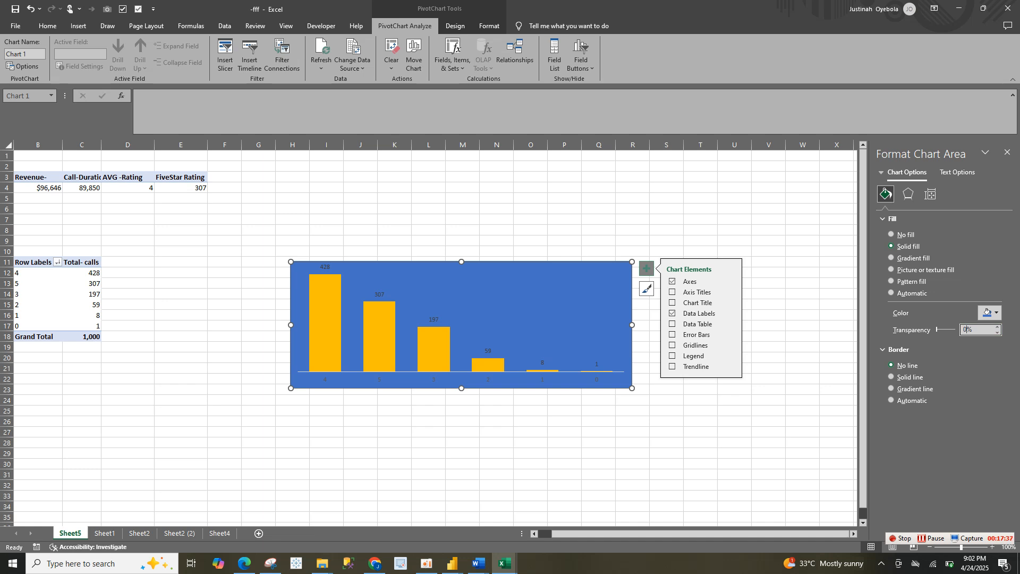
pyautogui.press('BackSpace')
pyautogui.write('86')
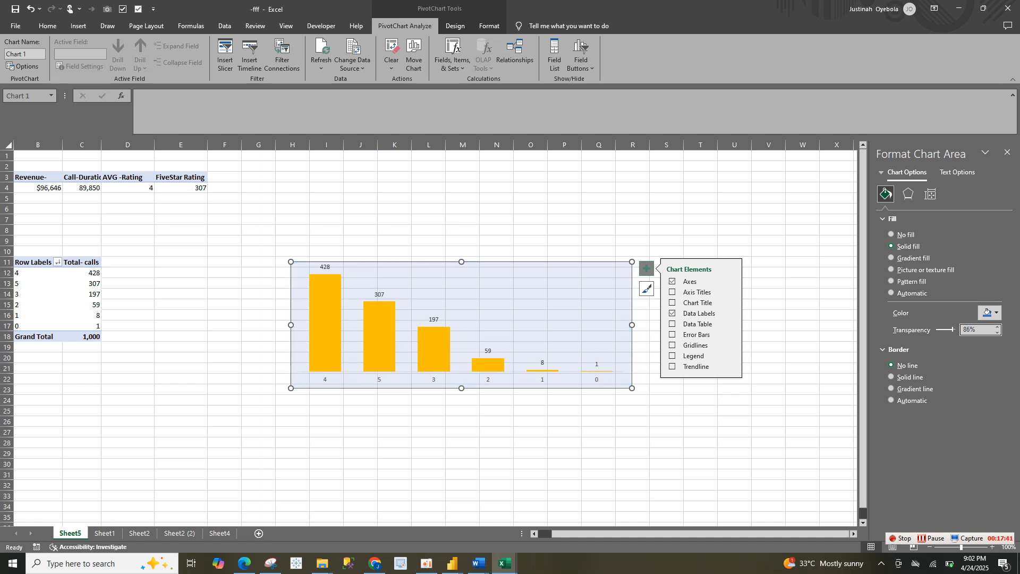
pyautogui.press('Return')
# Make the rating chart's data labels bold and color their text black
pyautogui.click(380, 294)
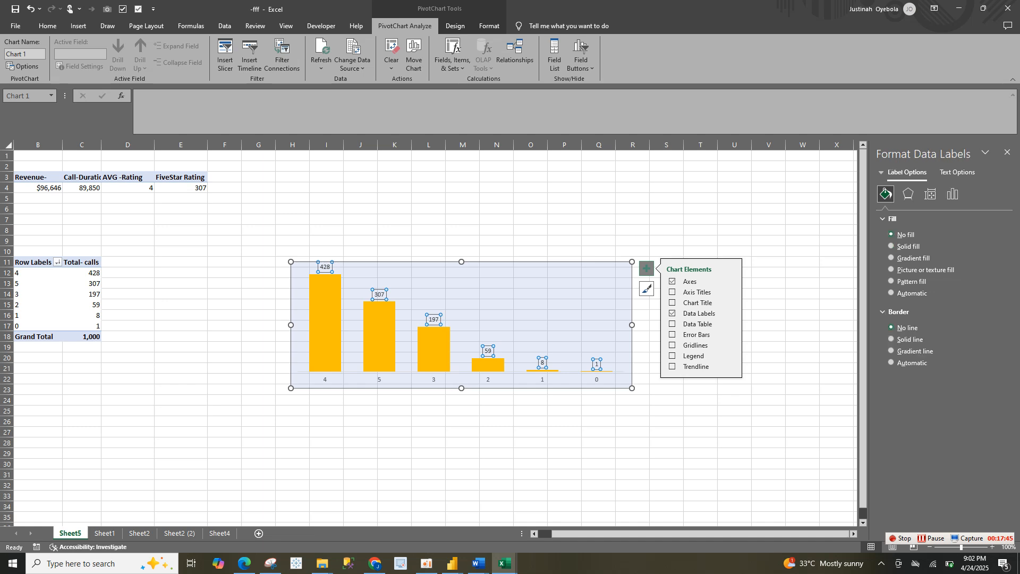
pyautogui.click(48, 26)
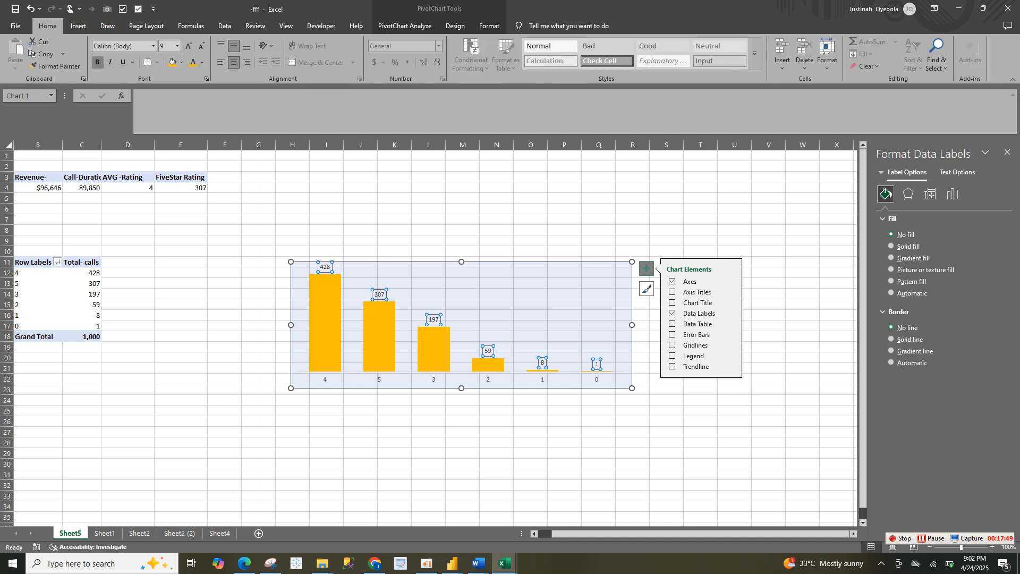
pyautogui.click(97, 62)
pyautogui.click(202, 62)
pyautogui.click(210, 127)
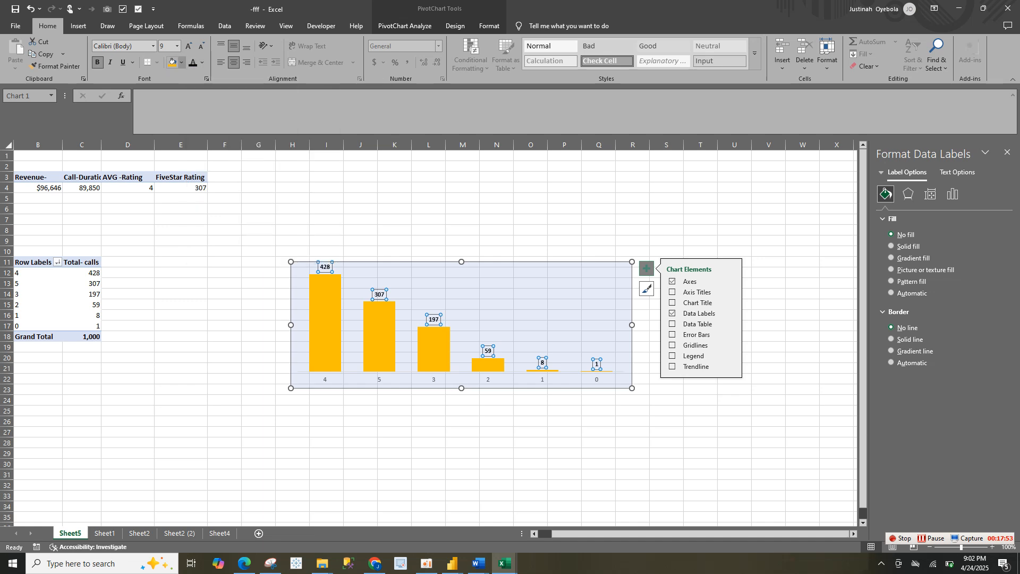
# Set the data labels' font to Franklin Gothic Book and increase its size to 11
pyautogui.click(153, 46)
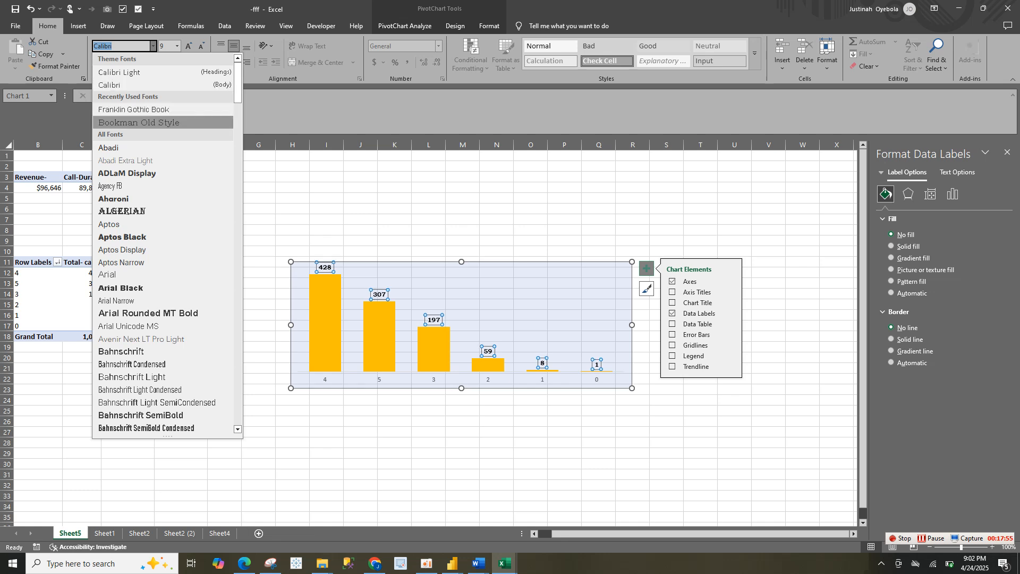
pyautogui.click(133, 109)
pyautogui.click(189, 45)
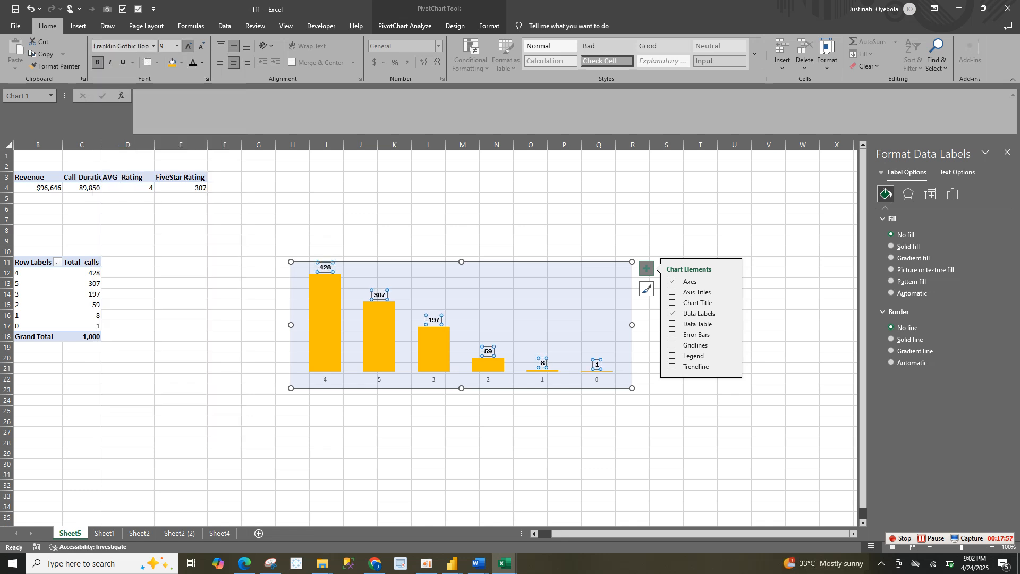
pyautogui.click(189, 46)
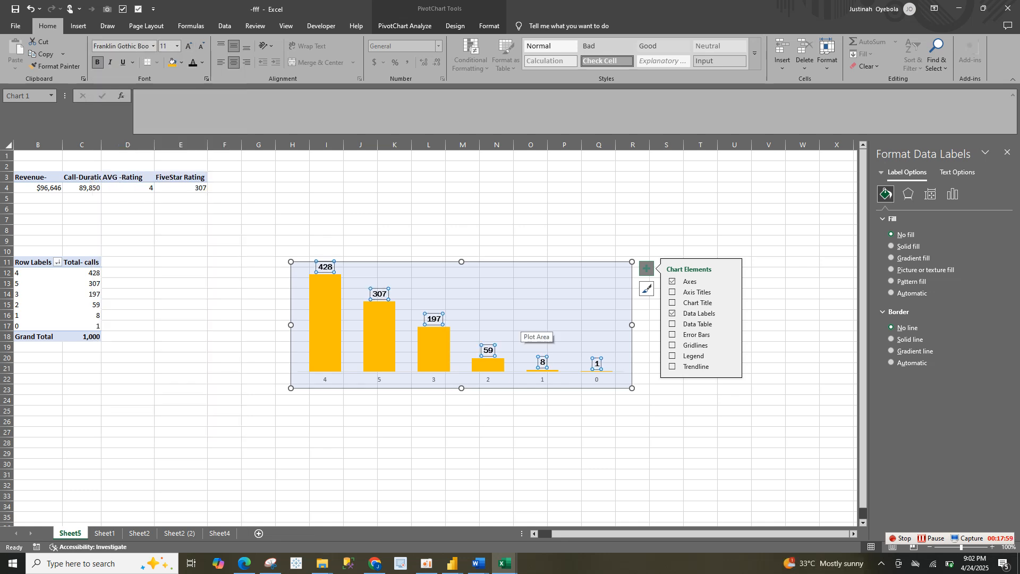
pyautogui.click(526, 329)
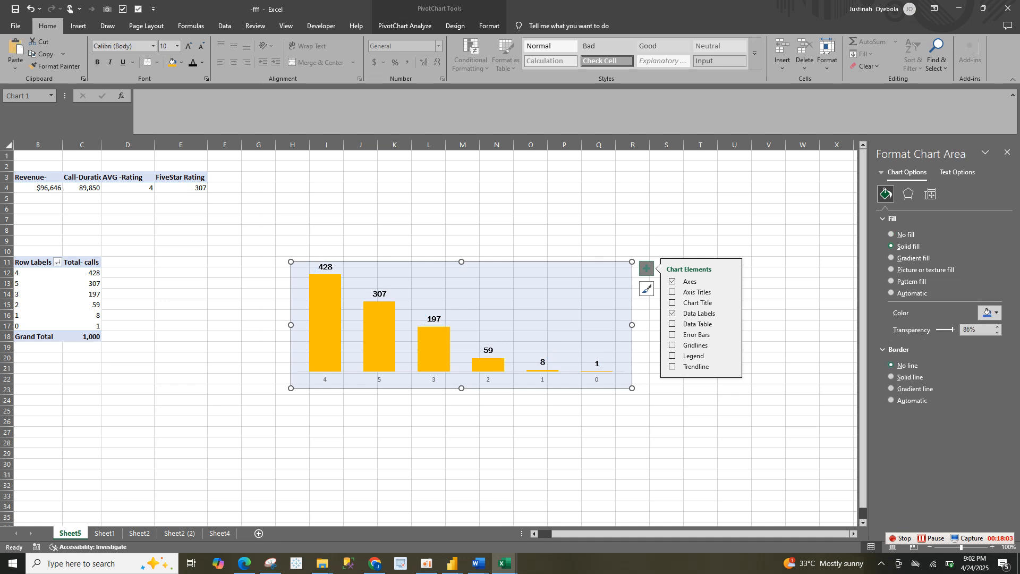
# Paste the copied rating column chart onto the Call Center Performance Analysis dashboard on Sheet4
pyautogui.click(179, 533)
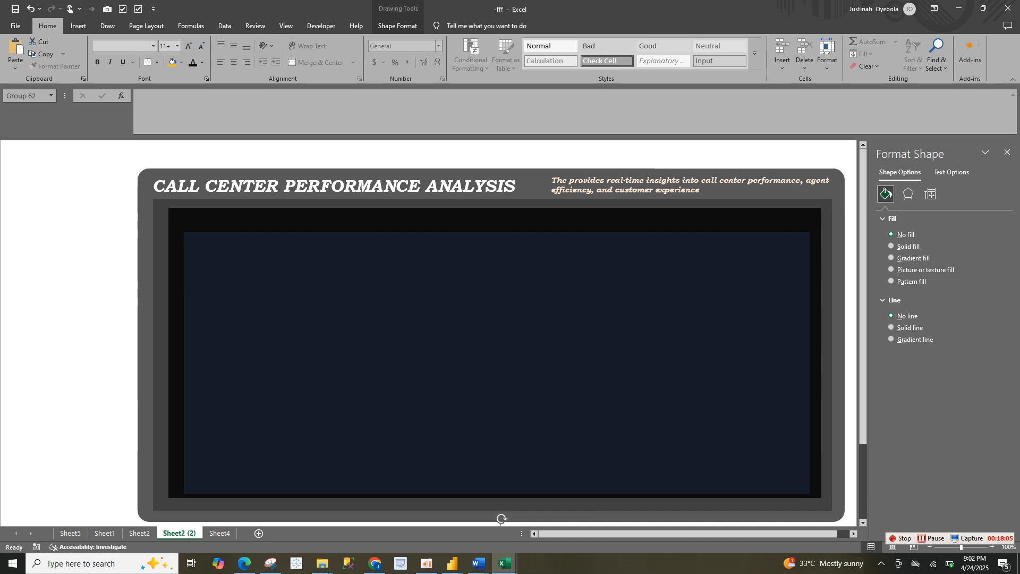
pyautogui.click(139, 533)
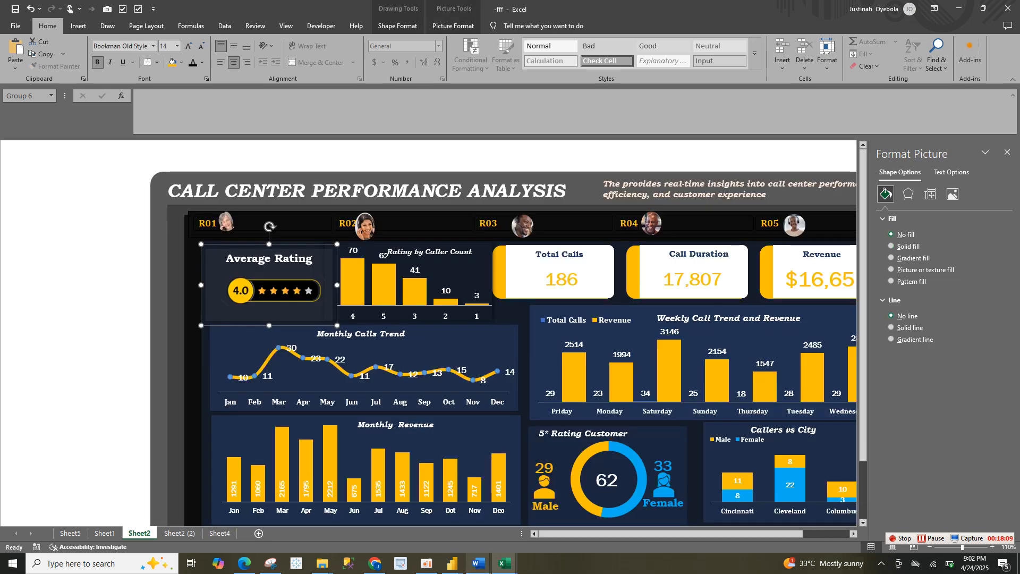
pyautogui.moveTo(505, 563)
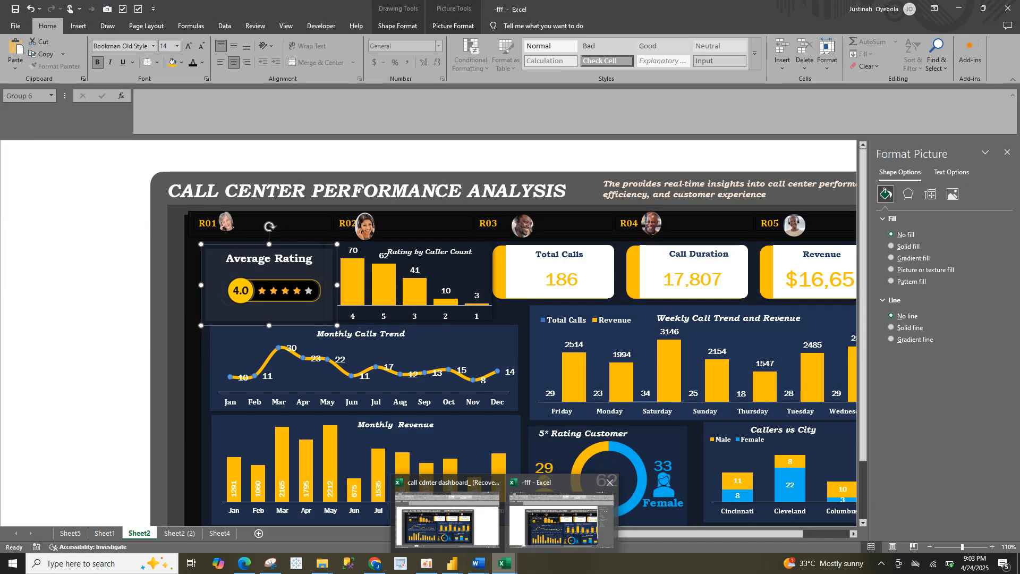
pyautogui.click(561, 518)
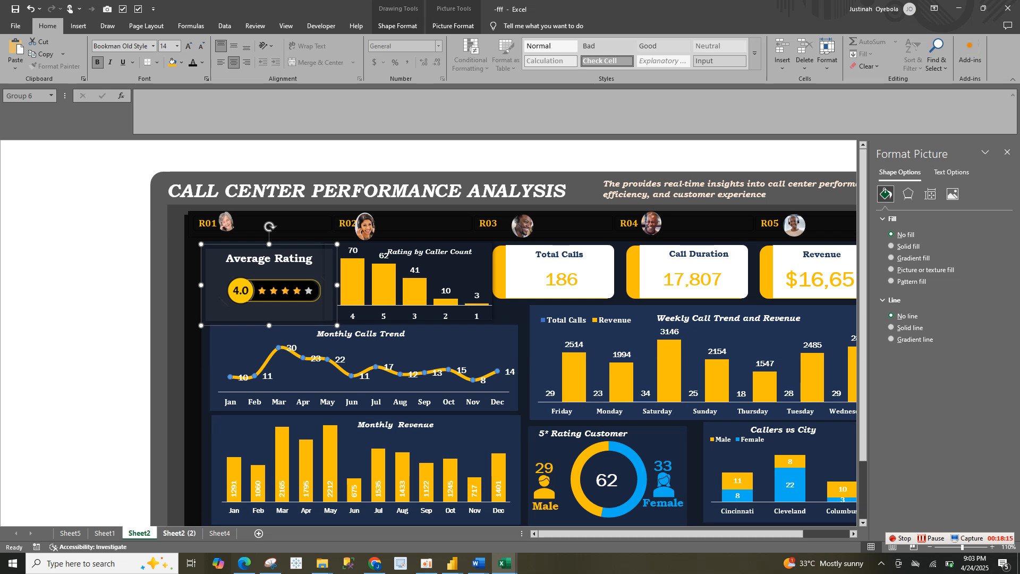
pyautogui.click(179, 533)
pyautogui.click(219, 533)
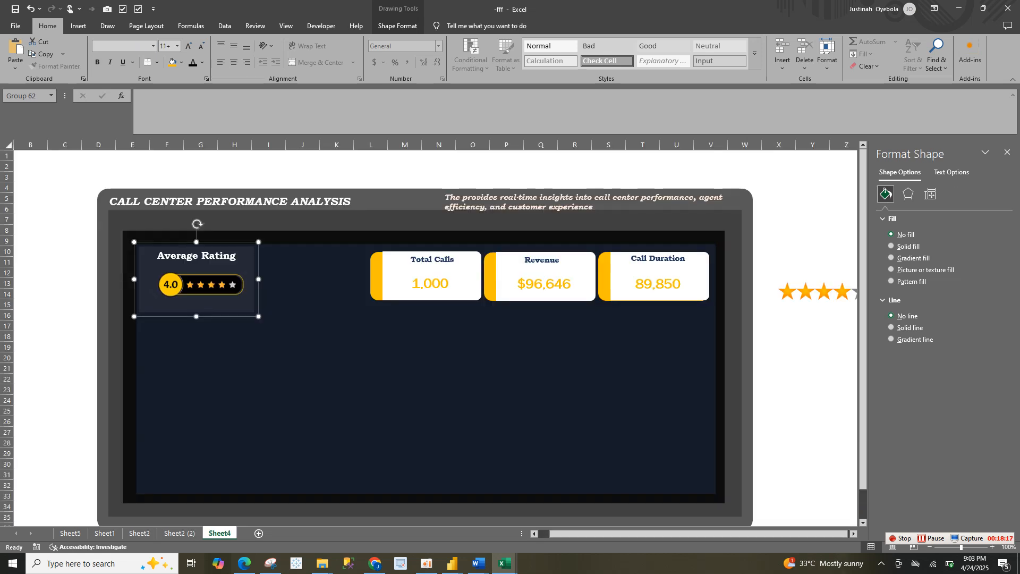
pyautogui.click(319, 403)
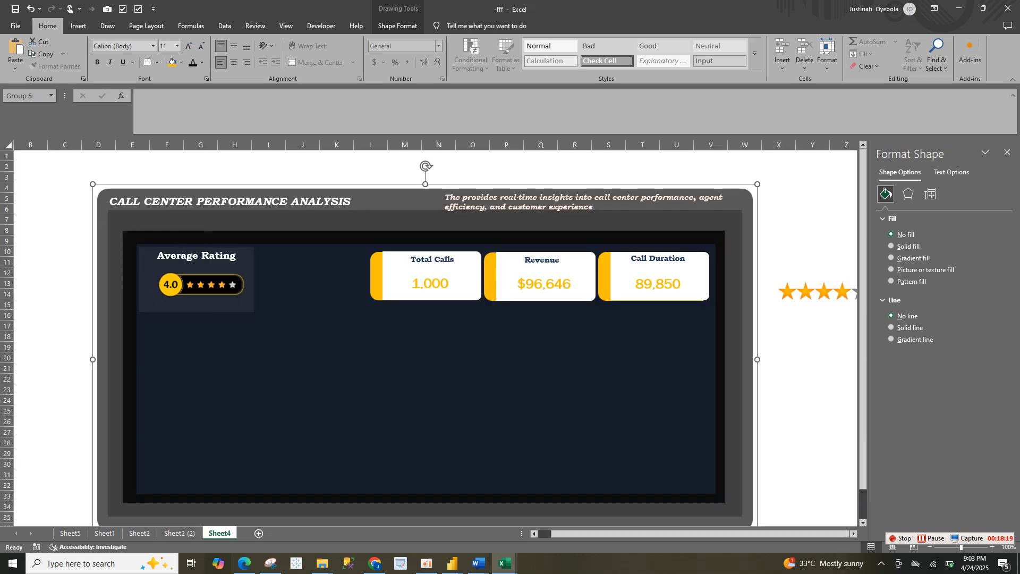
pyautogui.rightClick(201, 419)
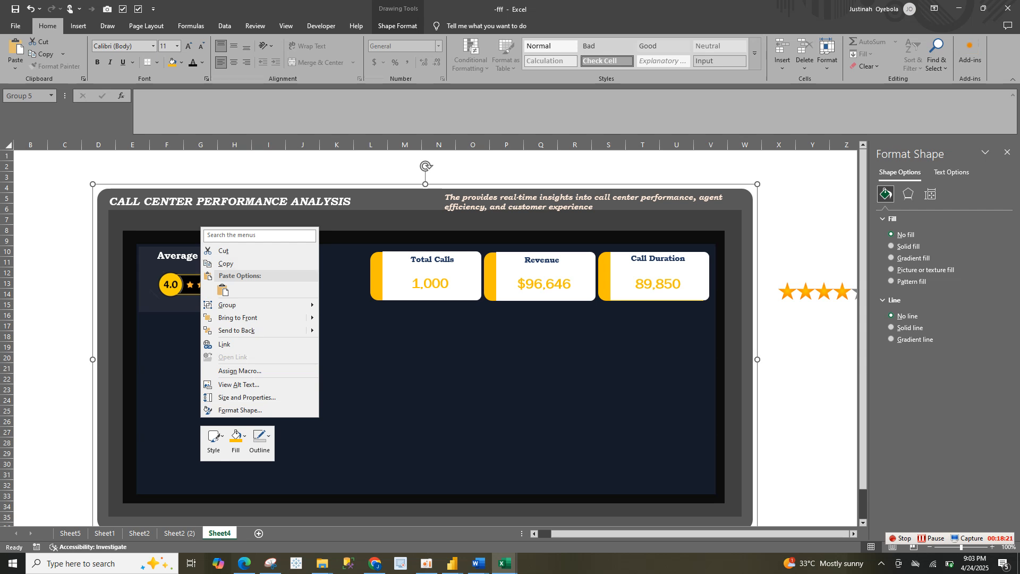
pyautogui.click(223, 290)
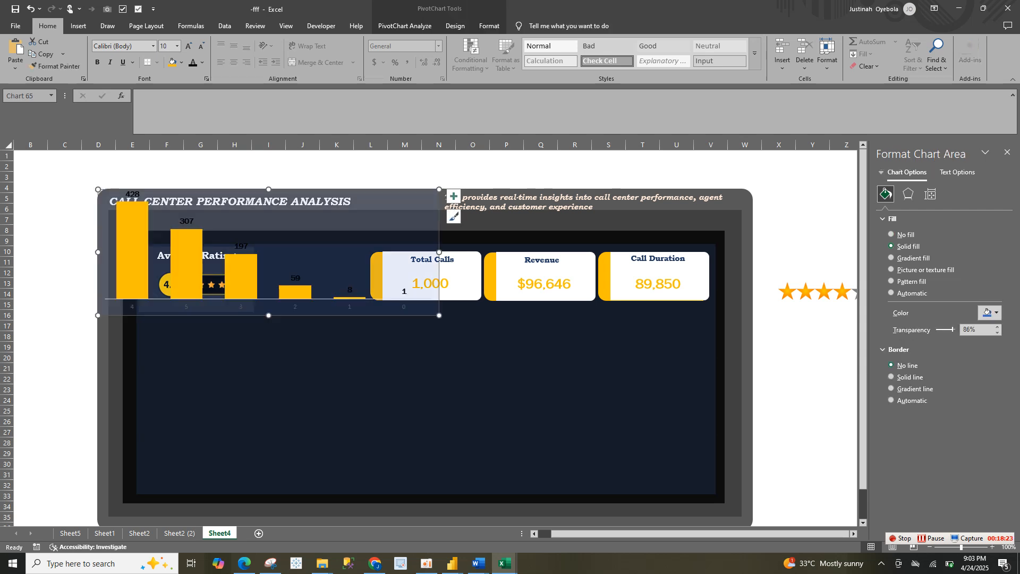
pyautogui.click(329, 372)
pyautogui.click(340, 234)
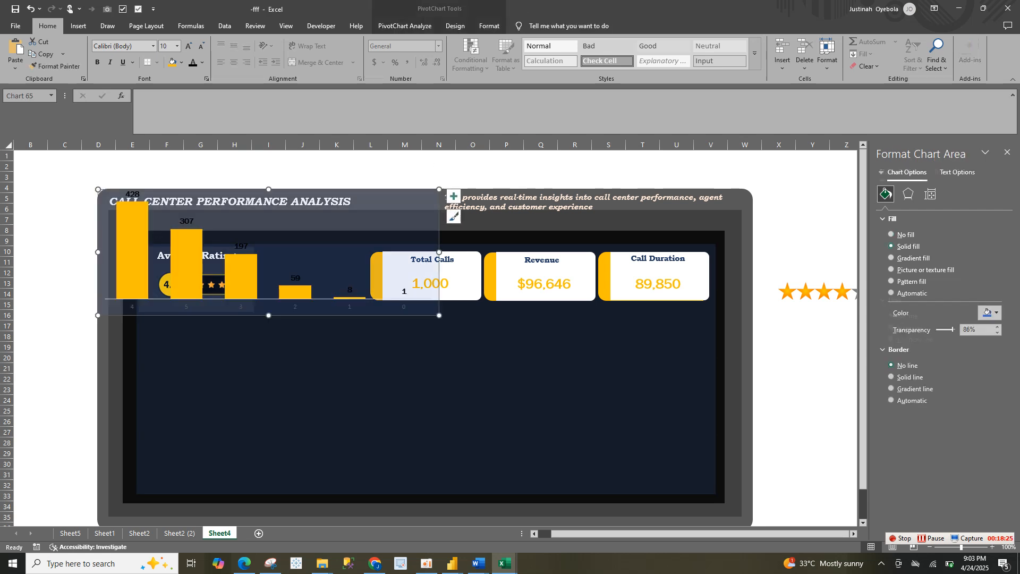
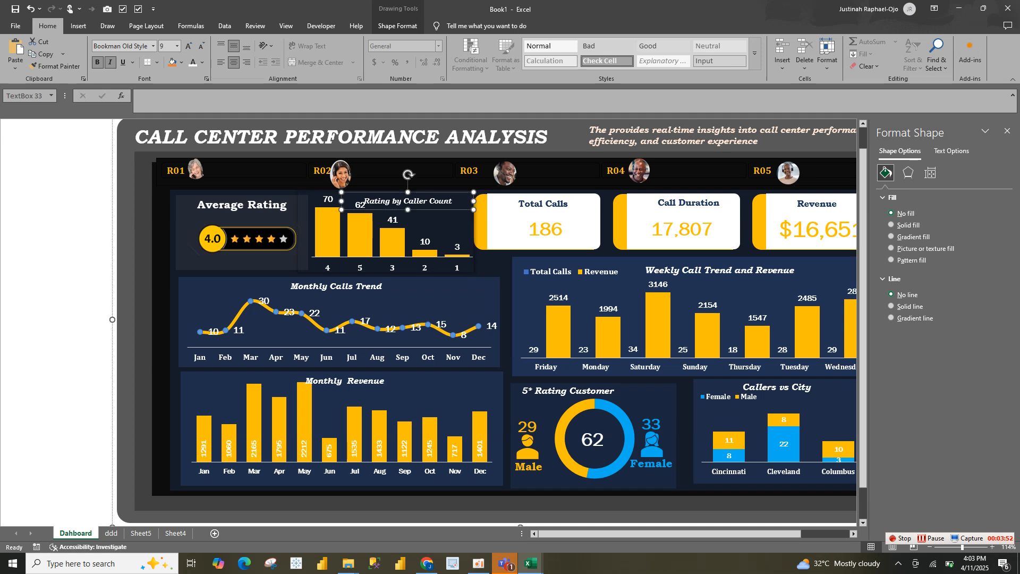
# Paste the copied "Rating by Caller Count" title onto the ddd sheet and place it over the top of the rating column chart
pyautogui.click(111, 533)
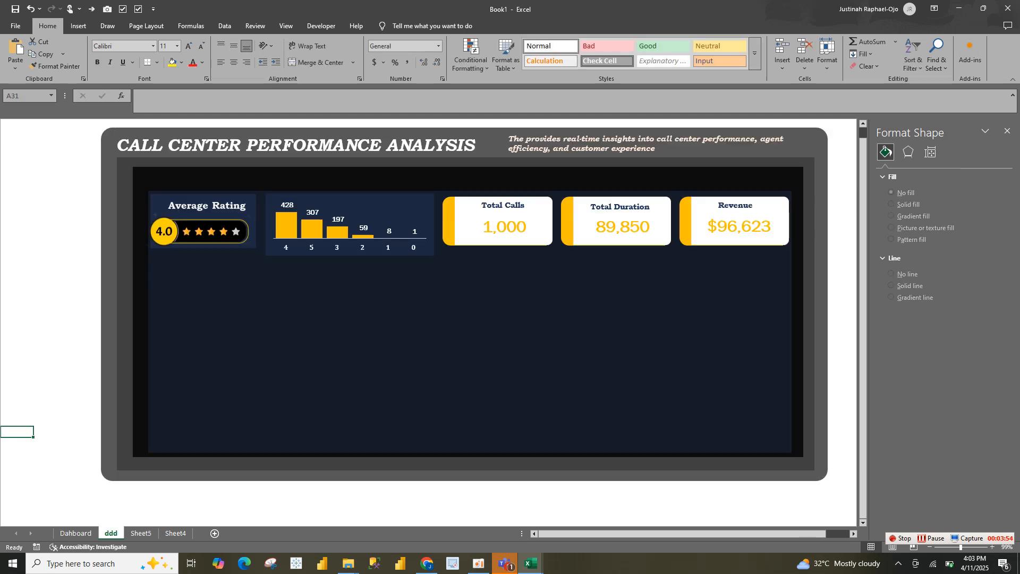
pyautogui.hotkey('ctrl', 'v')
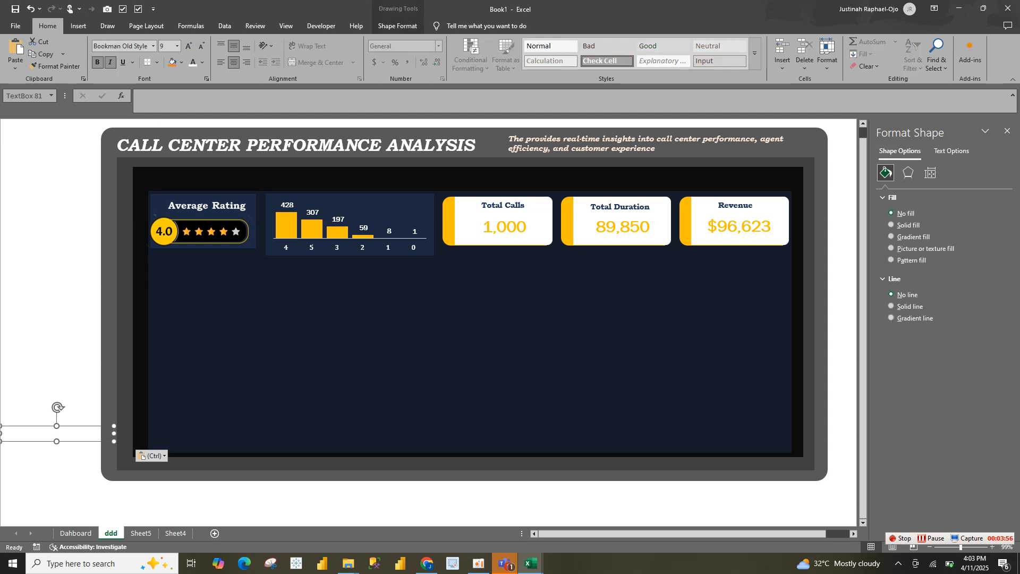
pyautogui.moveTo(80, 427); pyautogui.dragTo(385, 196)
pyautogui.click(404, 298)
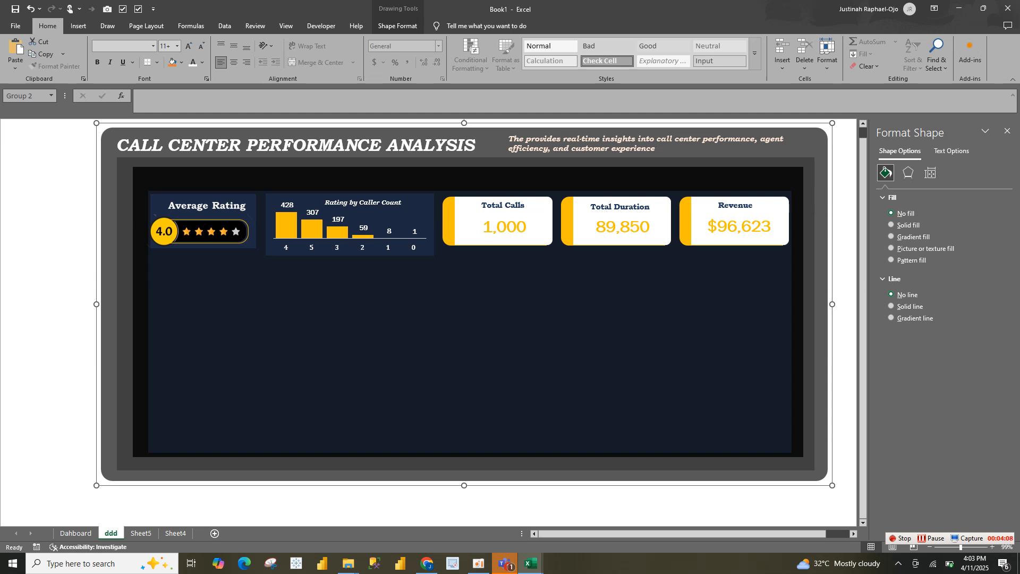
# Duplicate the rating PivotTable on Sheet5, placing the copy at cell A20
pyautogui.click(140, 533)
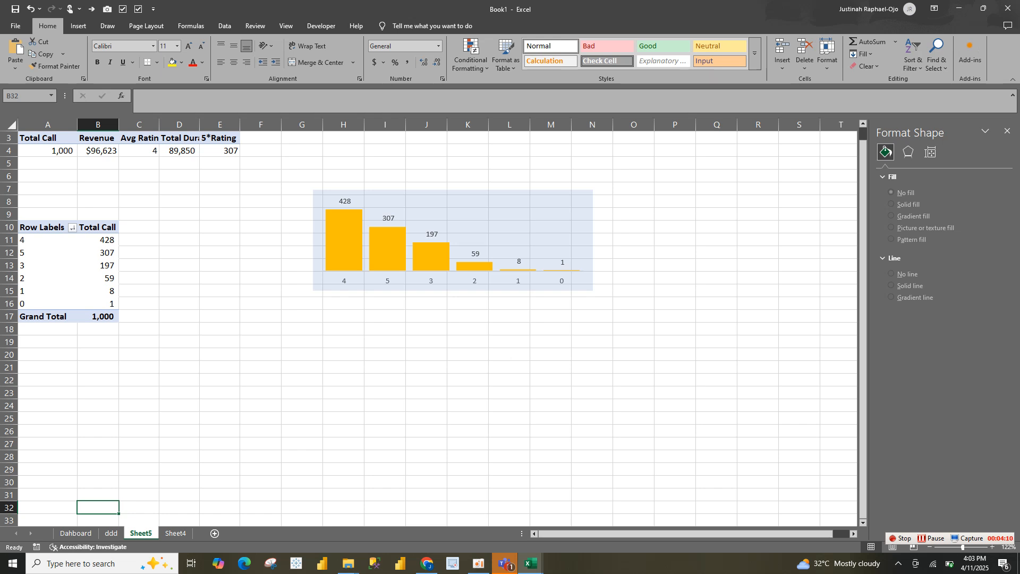
pyautogui.moveTo(43, 227); pyautogui.dragTo(98, 316)
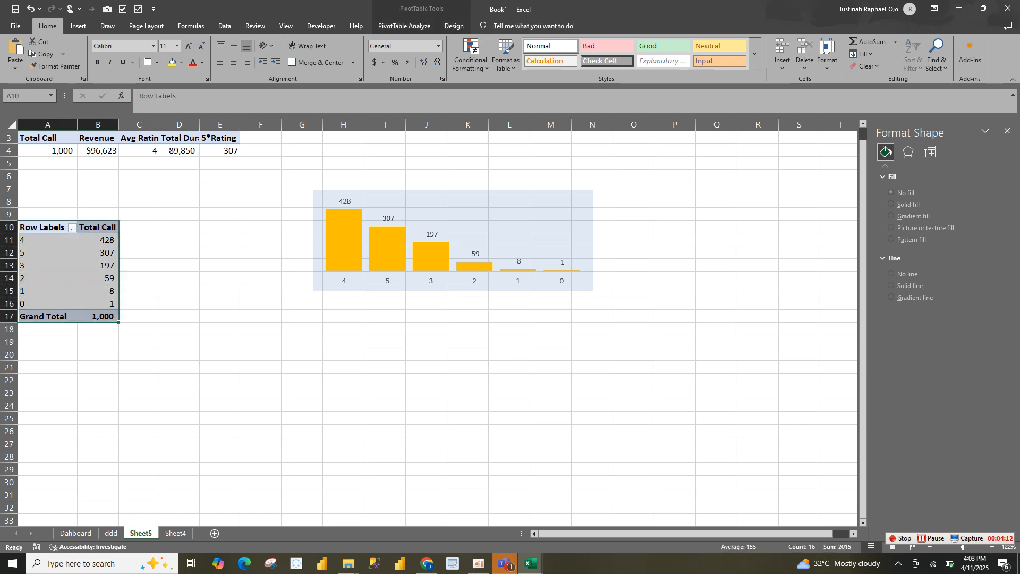
pyautogui.hotkey('ctrl', 'c')
pyautogui.click(47, 354)
pyautogui.hotkey('ctrl', 'v')
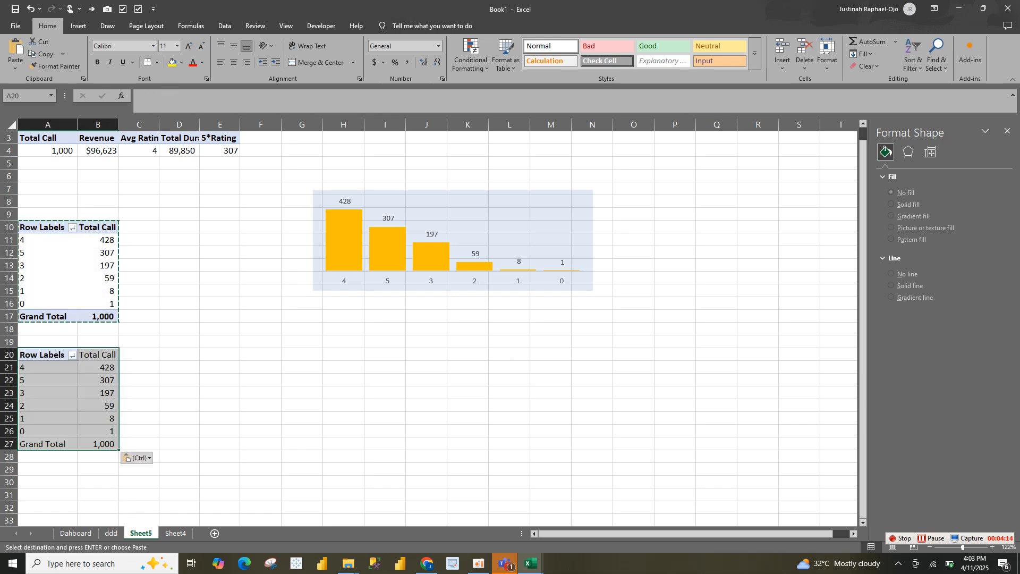
# Replace Rating rounded with Date of Call in the copied PivotTable's rows, keeping only the month grouping
pyautogui.rightClick(56, 402)
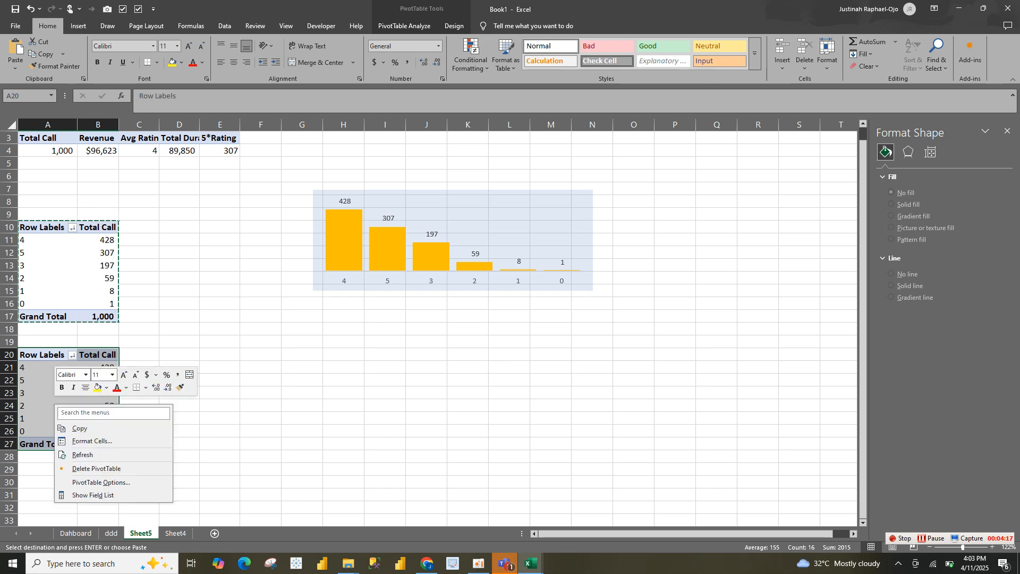
pyautogui.click(93, 494)
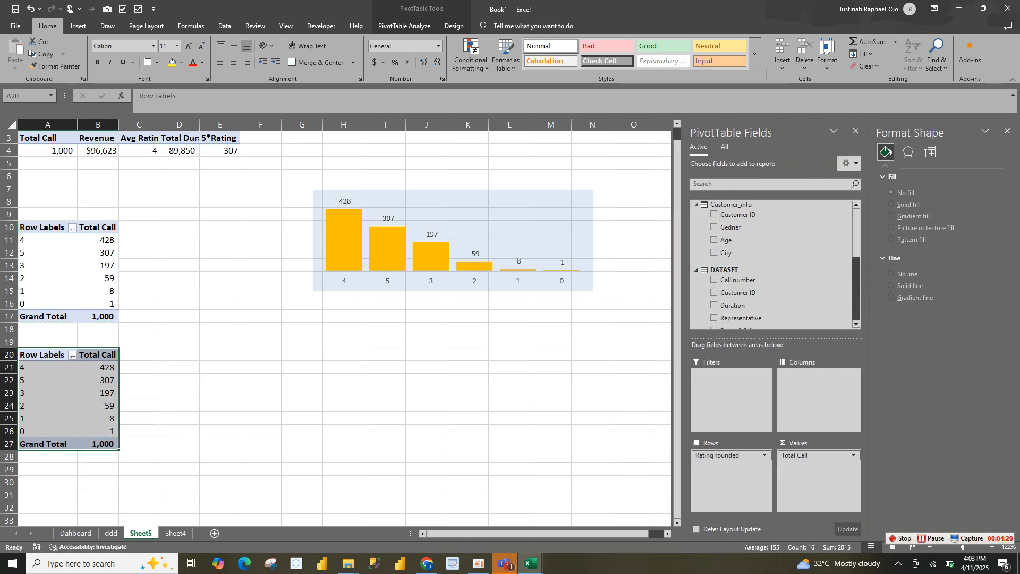
pyautogui.moveTo(722, 454); pyautogui.dragTo(770, 240)
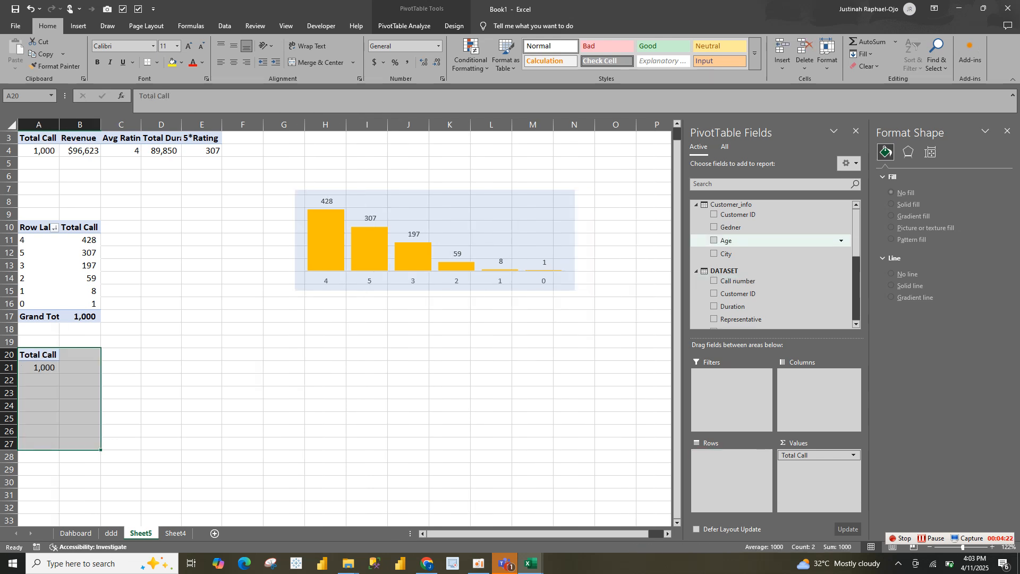
pyautogui.scroll(-10, 774, 264)
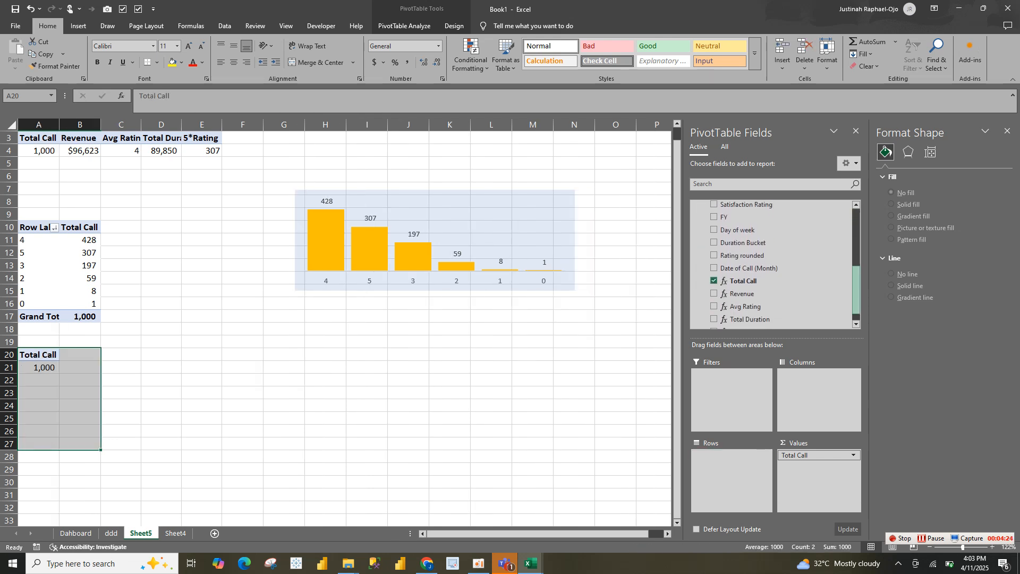
pyautogui.scroll(4, 773, 304)
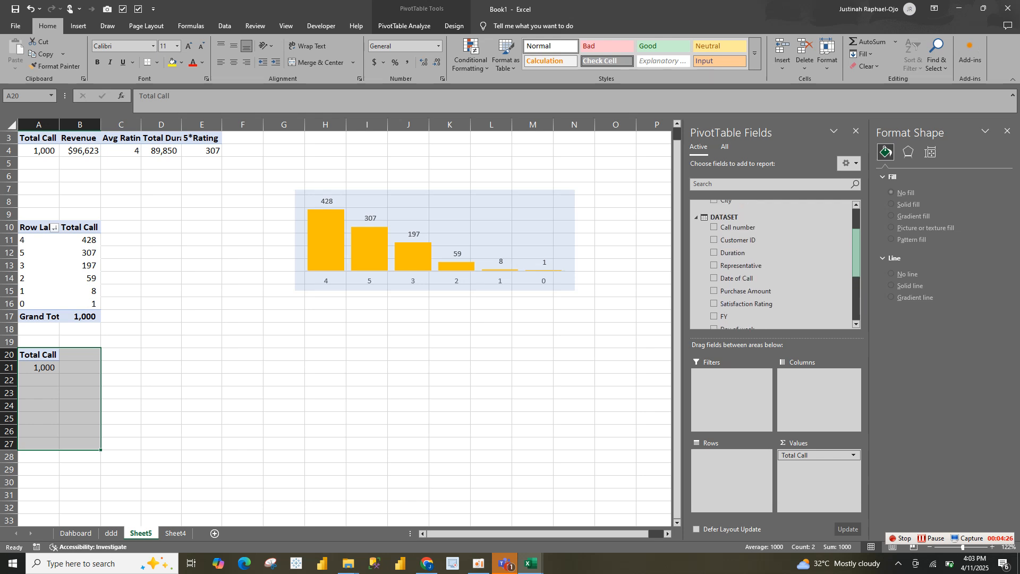
pyautogui.moveTo(737, 279); pyautogui.dragTo(732, 471)
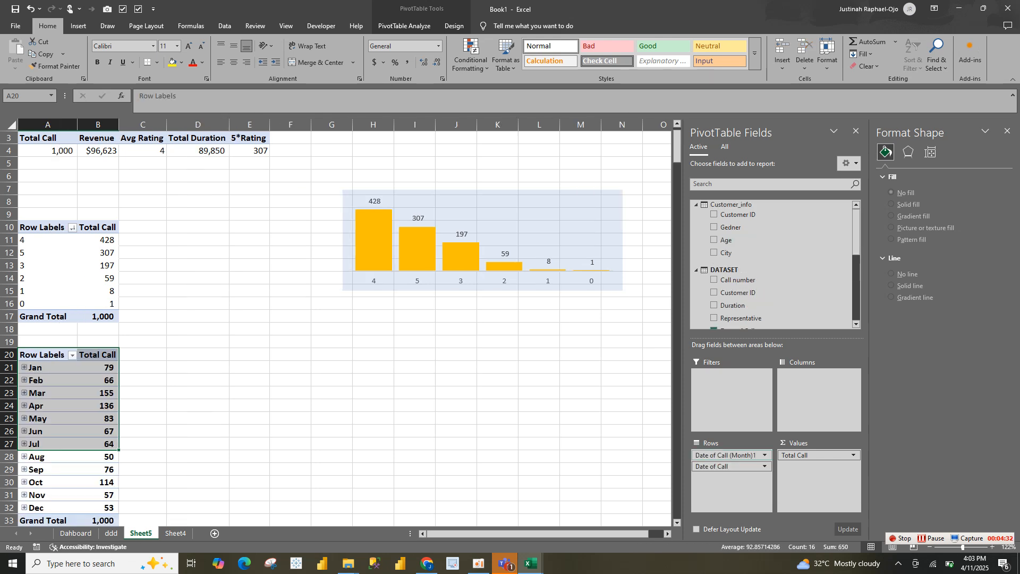
pyautogui.moveTo(729, 466); pyautogui.dragTo(755, 272)
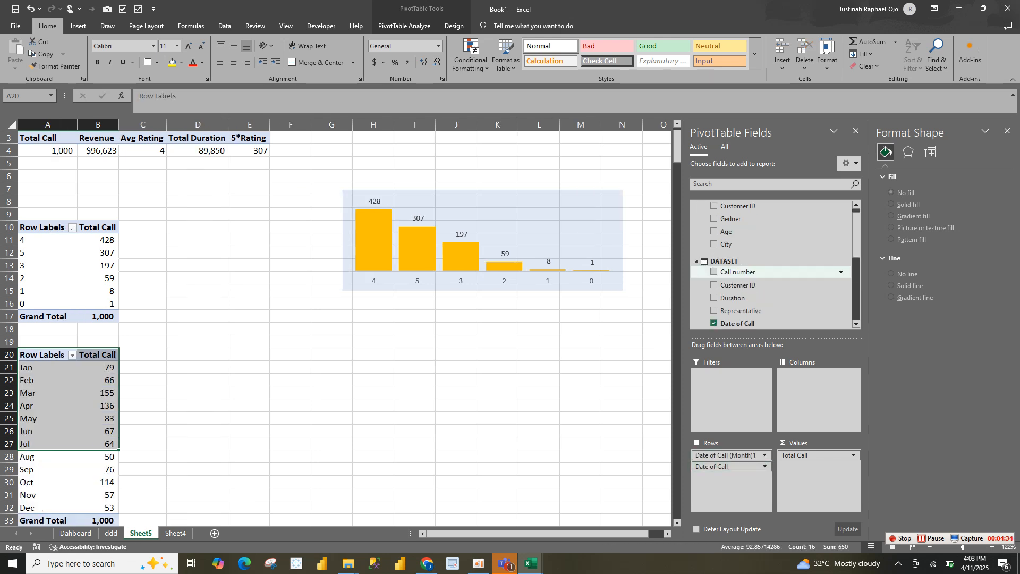
# Insert a 2-D line PivotChart from the monthly calls PivotTable, make it wider and shorter, and close the field list
pyautogui.click(109, 457)
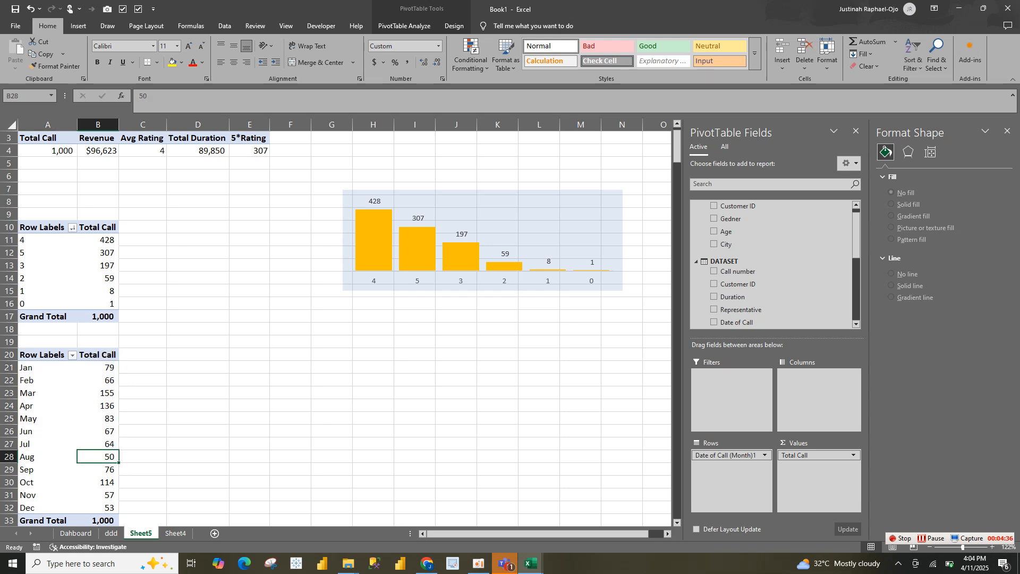
pyautogui.click(78, 25)
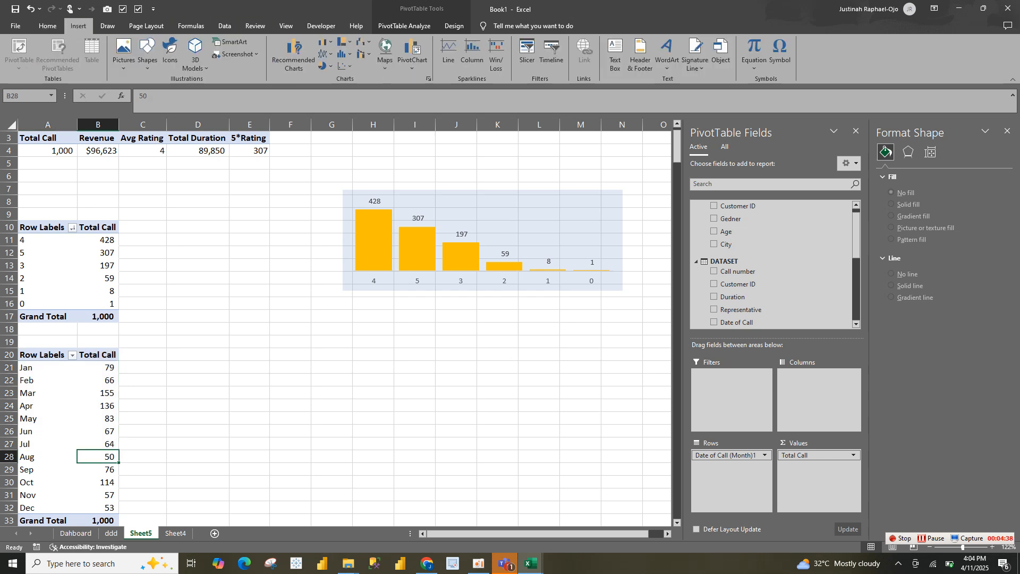
pyautogui.click(325, 42)
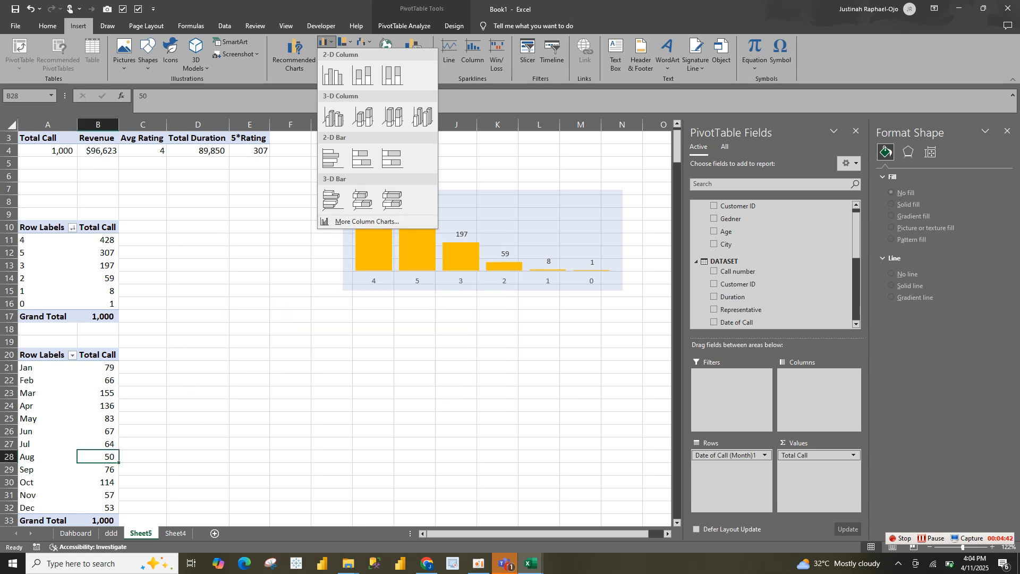
pyautogui.click(325, 42)
pyautogui.click(325, 54)
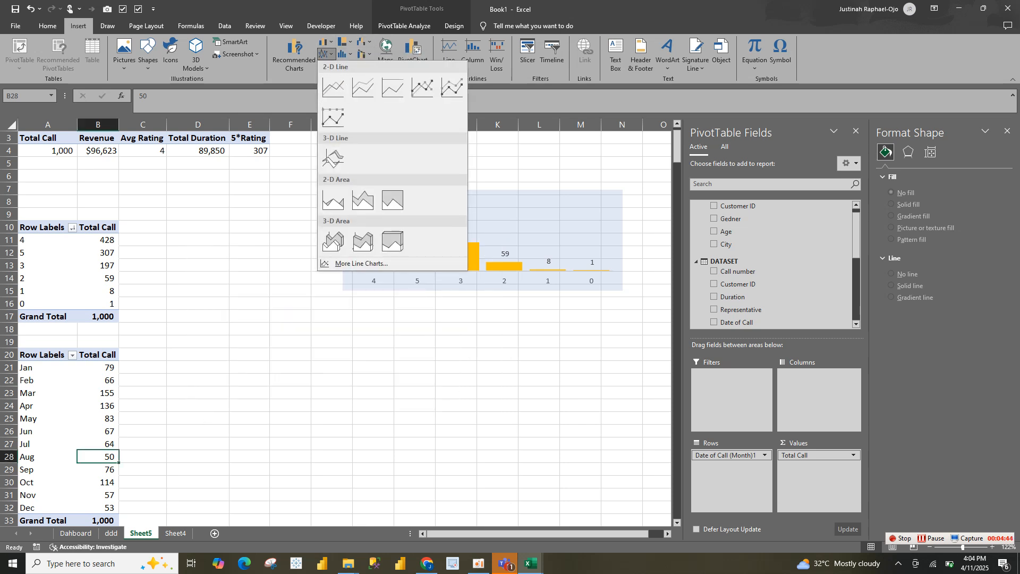
pyautogui.click(333, 88)
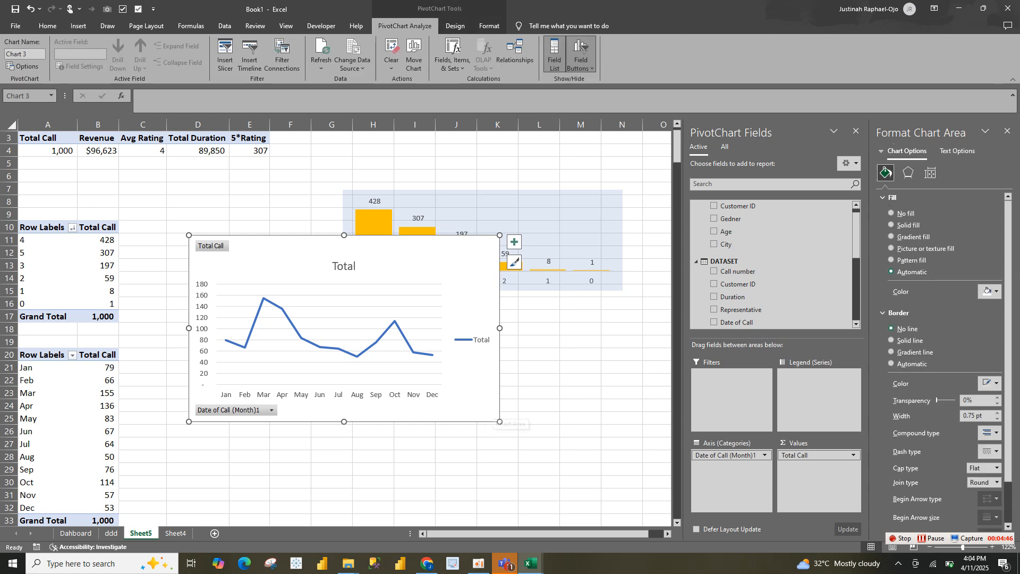
pyautogui.moveTo(499, 422); pyautogui.dragTo(557, 400)
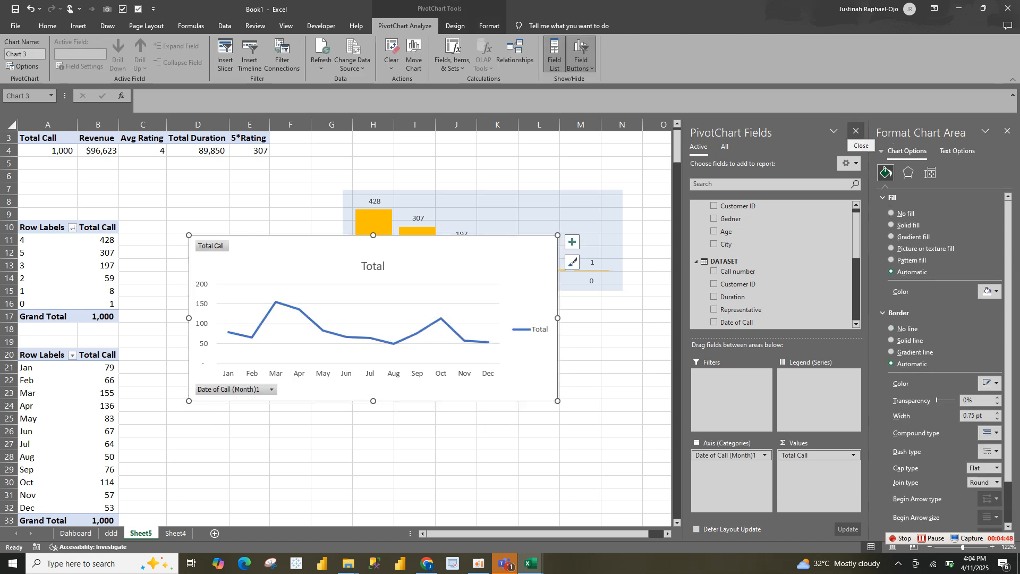
pyautogui.click(856, 131)
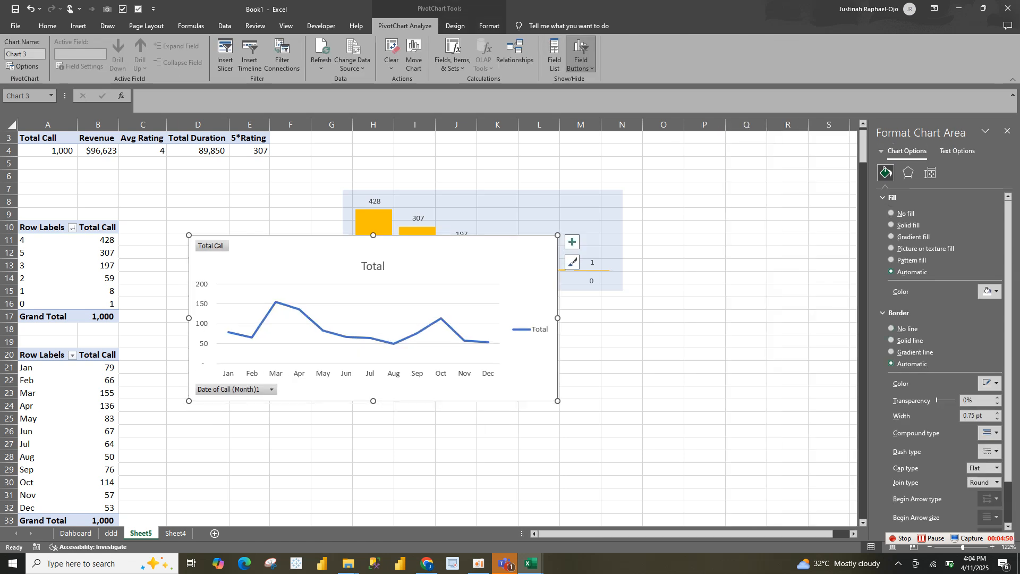
# Remove the line chart's border and hide all its field buttons
pyautogui.click(891, 328)
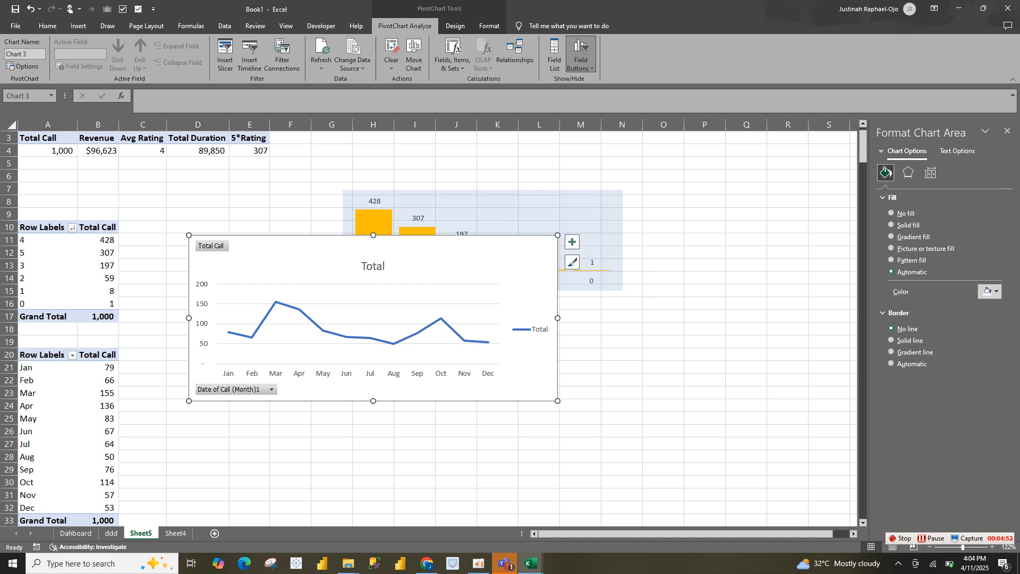
pyautogui.rightClick(234, 389)
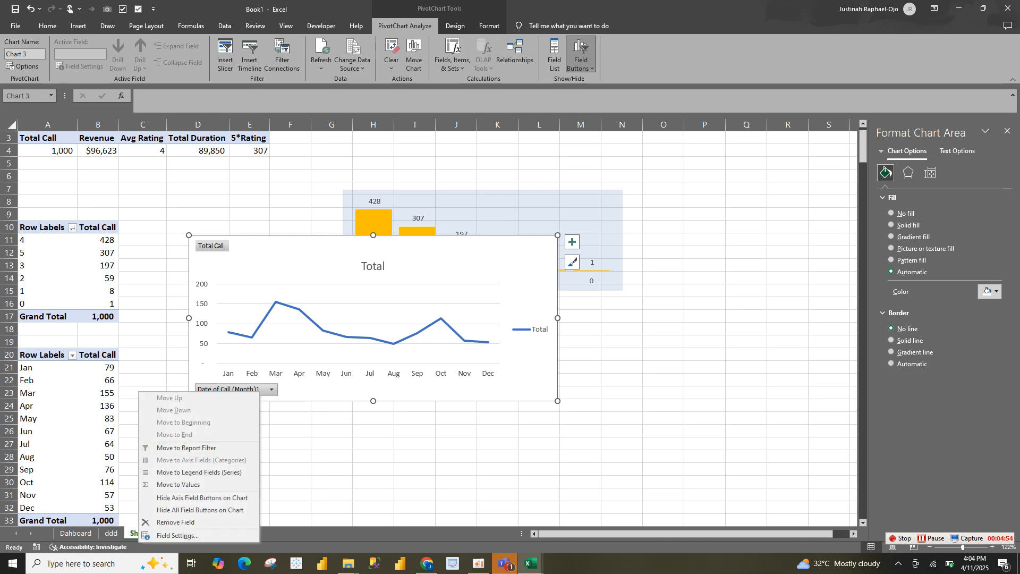
pyautogui.click(200, 509)
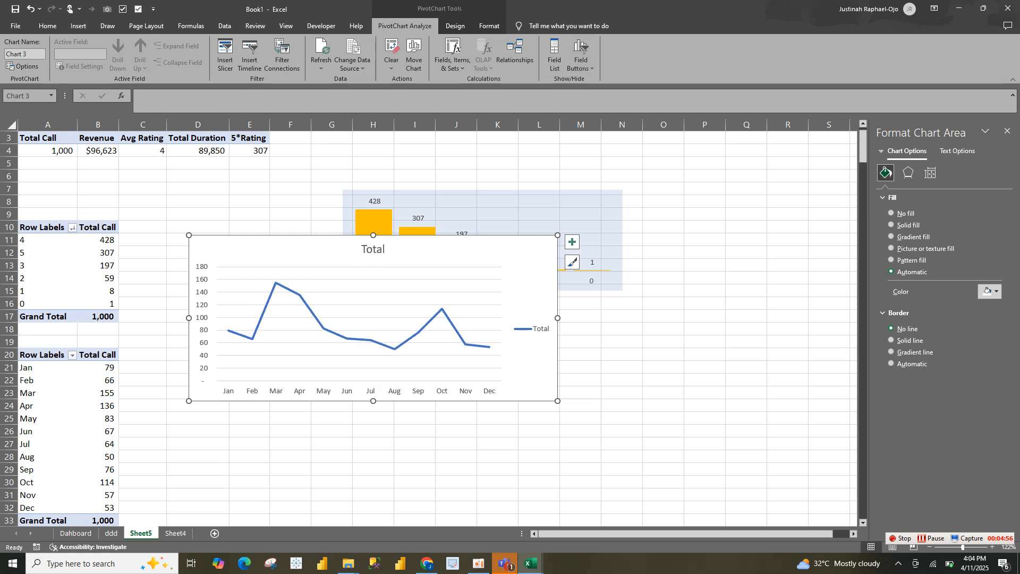
# Remove the line chart's vertical axis, gridlines, legend and title, and make the chart slightly wider and shorter
pyautogui.click(202, 330)
pyautogui.press('Delete')
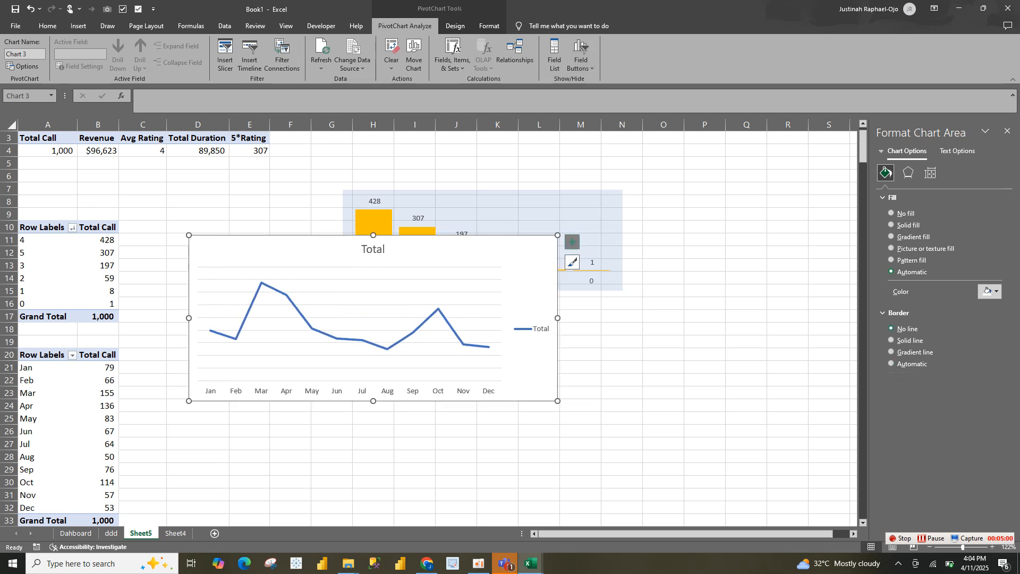
pyautogui.click(572, 242)
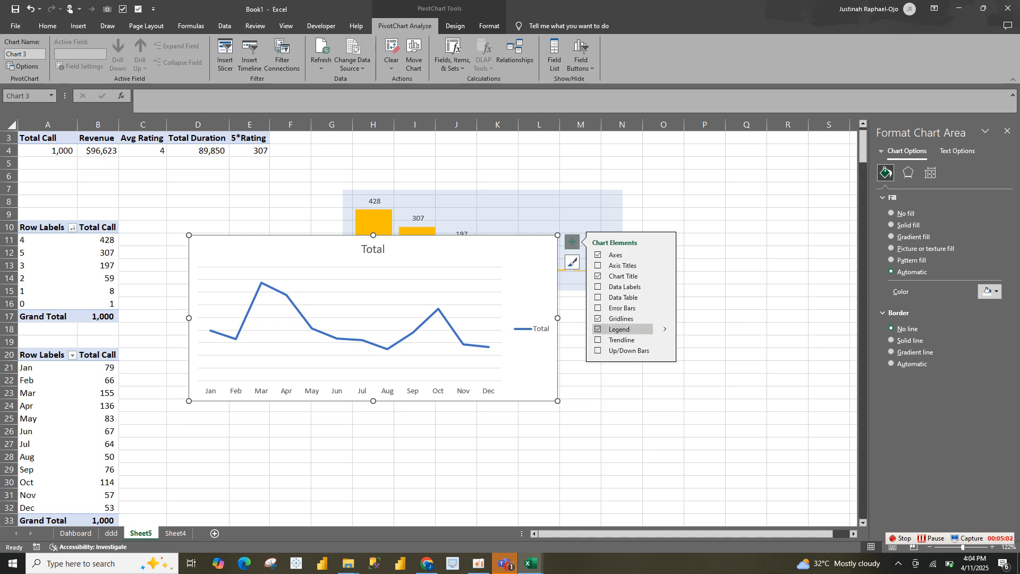
pyautogui.click(617, 318)
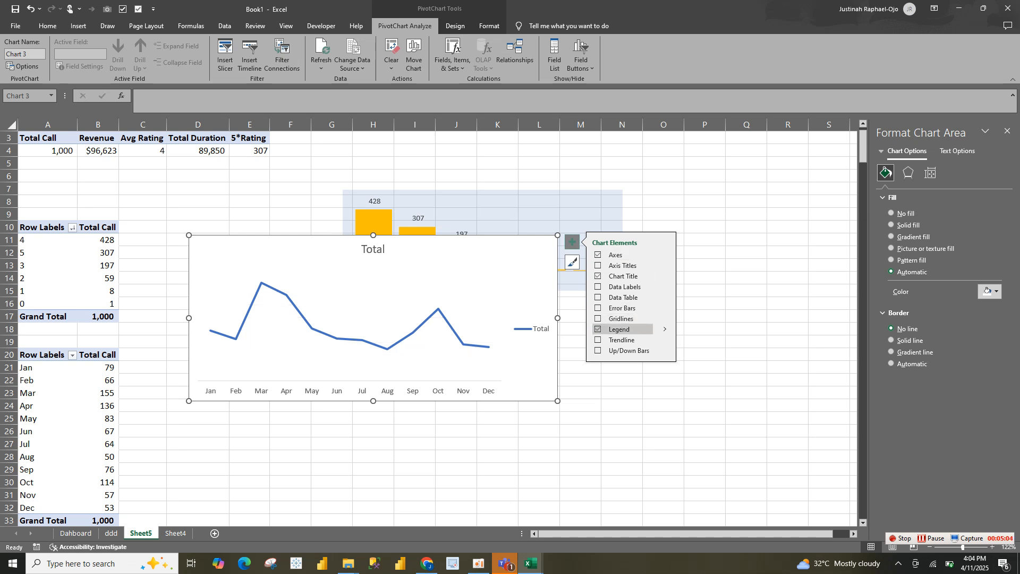
pyautogui.click(617, 329)
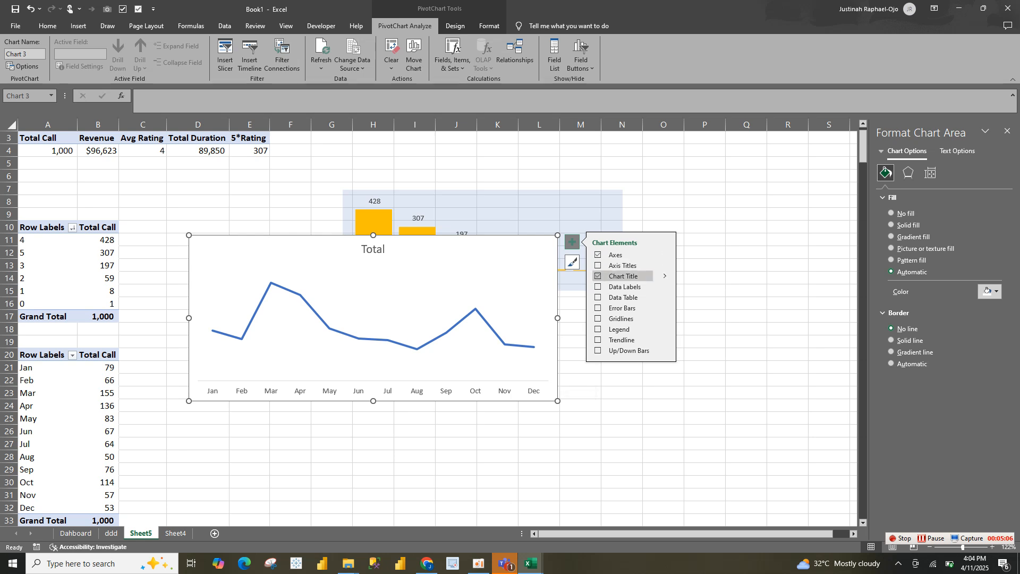
pyautogui.click(617, 276)
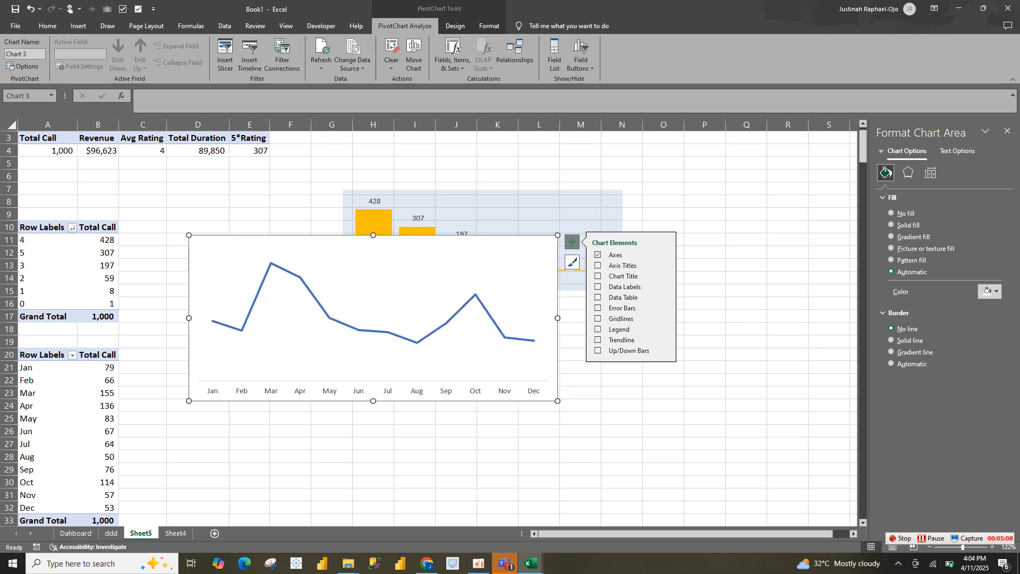
pyautogui.moveTo(558, 400); pyautogui.dragTo(587, 384)
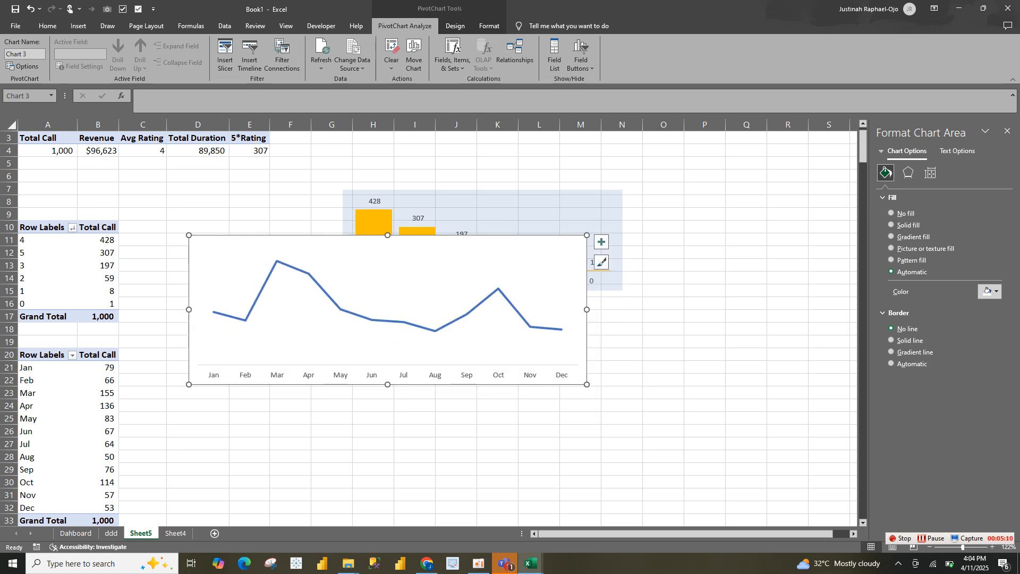
# Smooth the monthly calls line in the chart and switch it to a gradient line
pyautogui.click(539, 328)
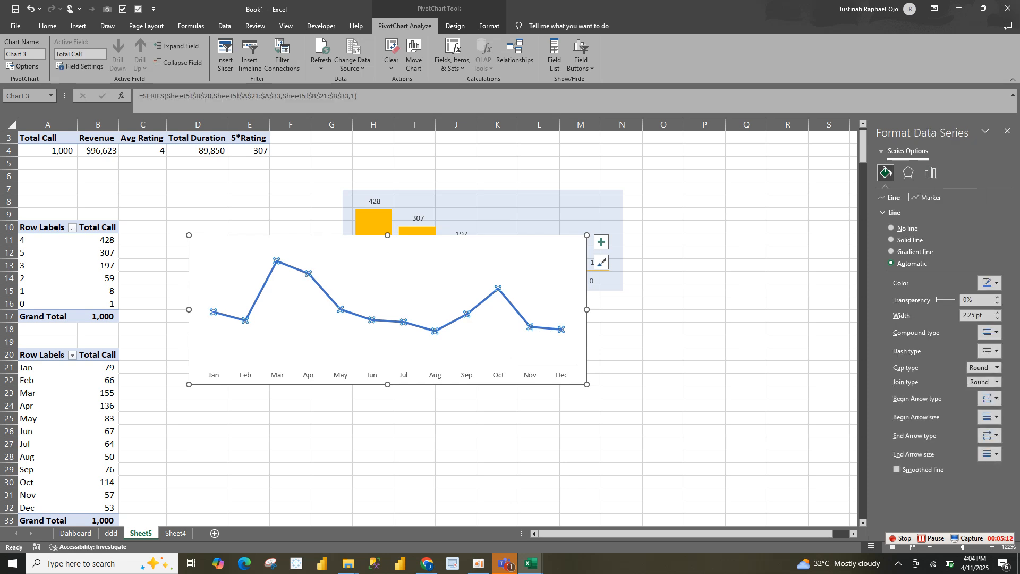
pyautogui.click(897, 470)
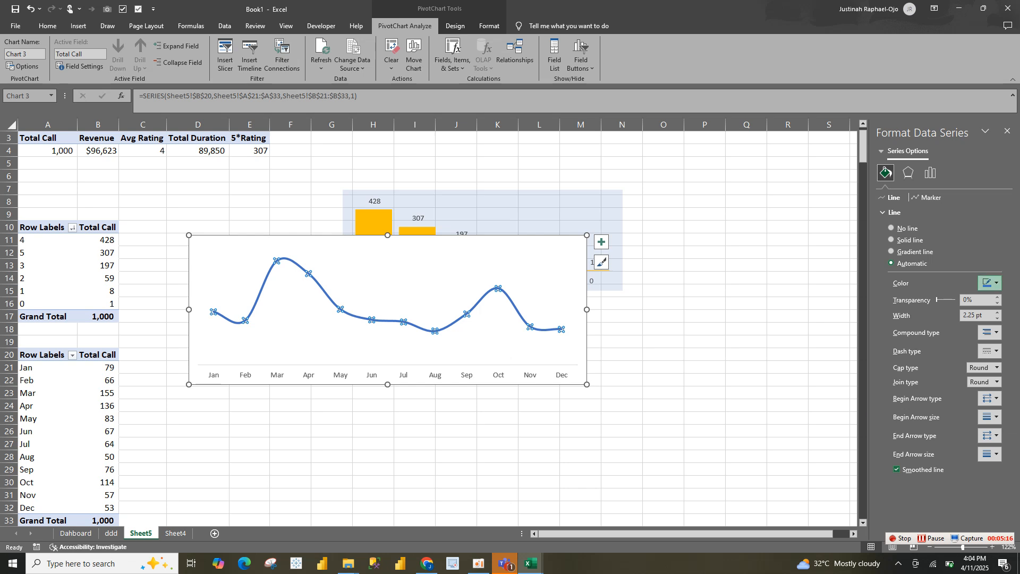
pyautogui.click(990, 283)
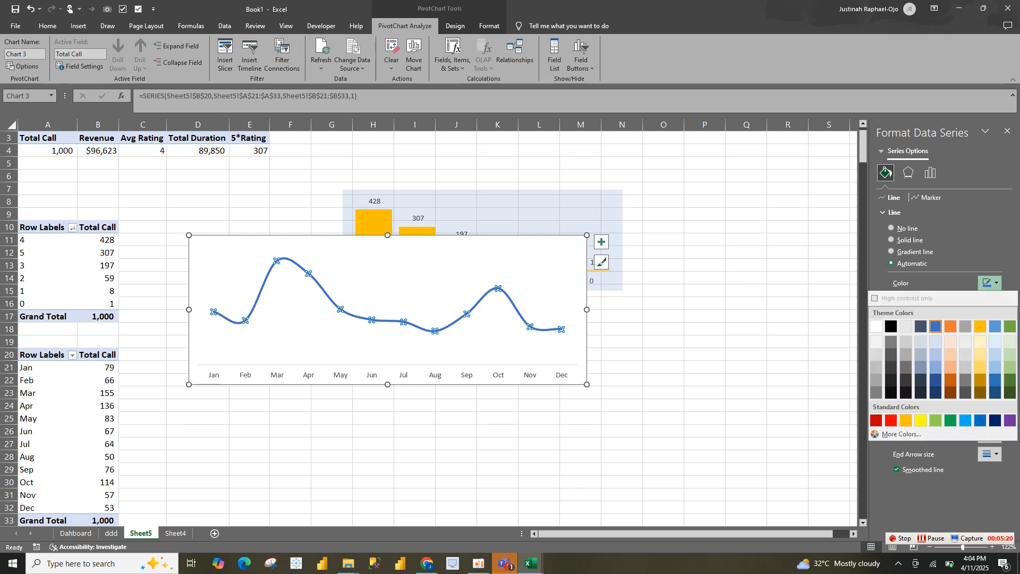
pyautogui.click(894, 213)
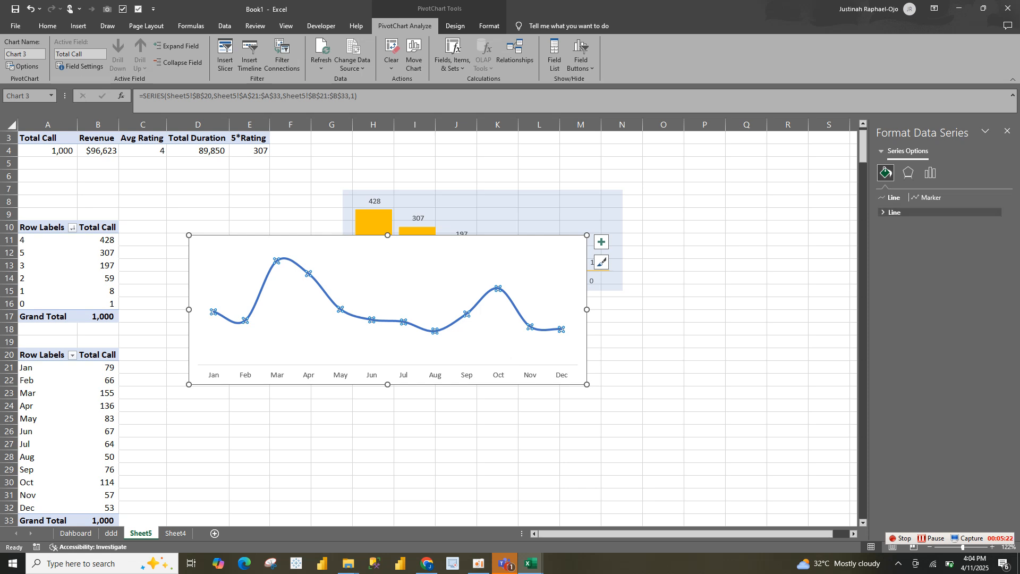
pyautogui.click(895, 213)
pyautogui.click(891, 252)
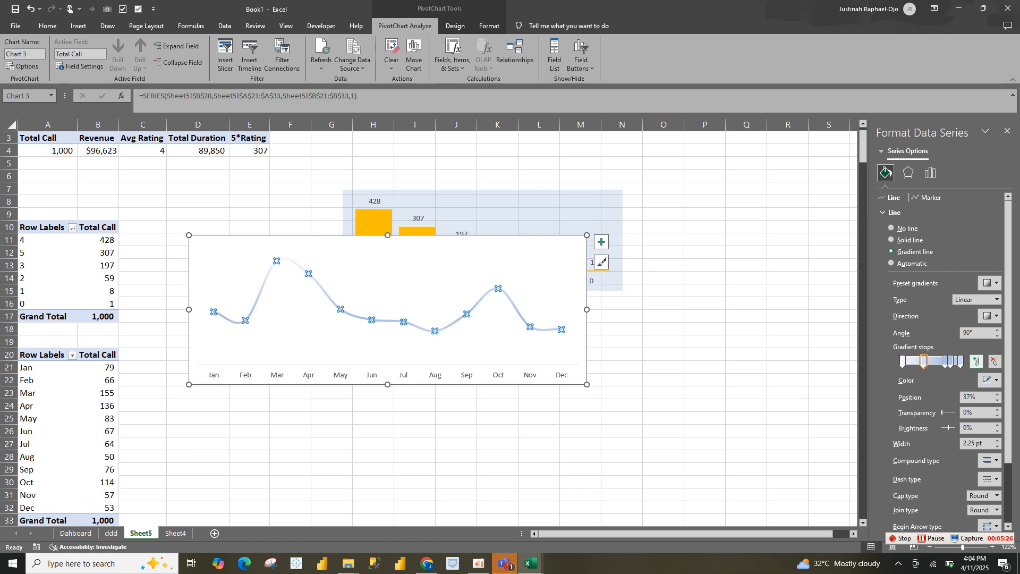
# Remove the surplus gradient stops, move the remaining inner one to 0%, and add a middle stop at 50%
pyautogui.click(995, 361)
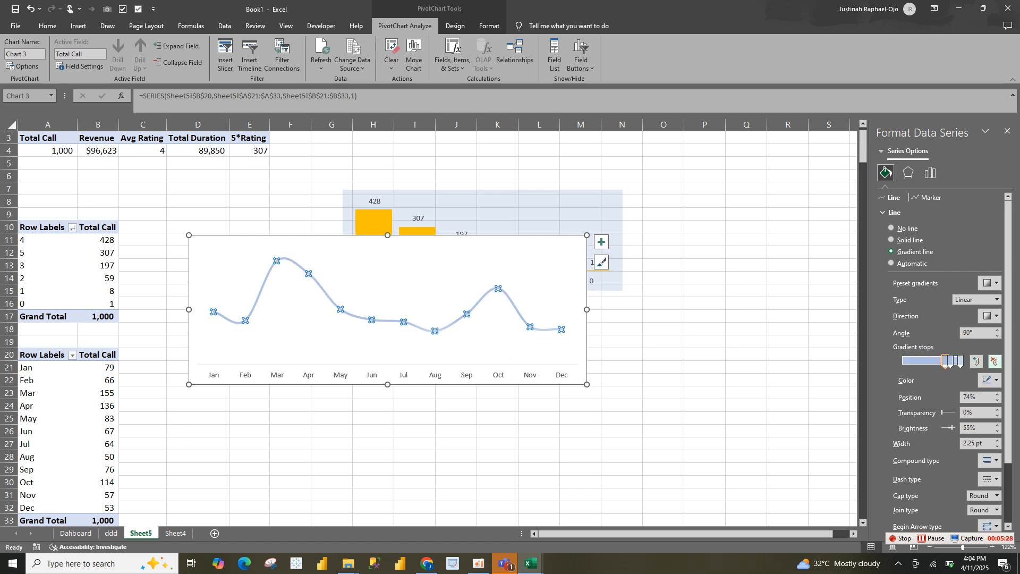
pyautogui.click(995, 361)
pyautogui.click(995, 361)
pyautogui.moveTo(950, 362); pyautogui.dragTo(902, 361)
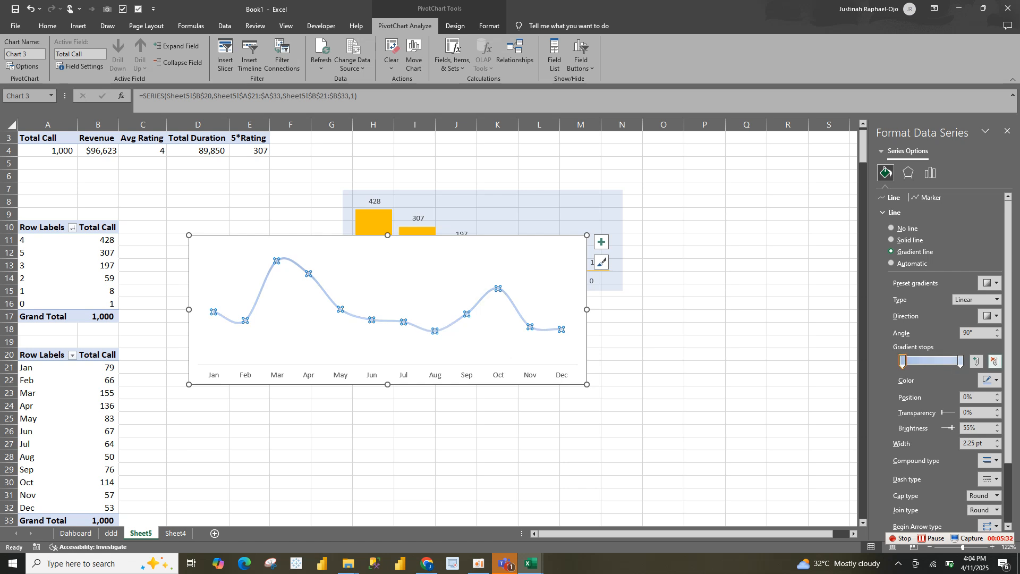
pyautogui.click(977, 361)
# Color the line gradient's first and last stops with the standard orange
pyautogui.click(902, 361)
pyautogui.click(989, 380)
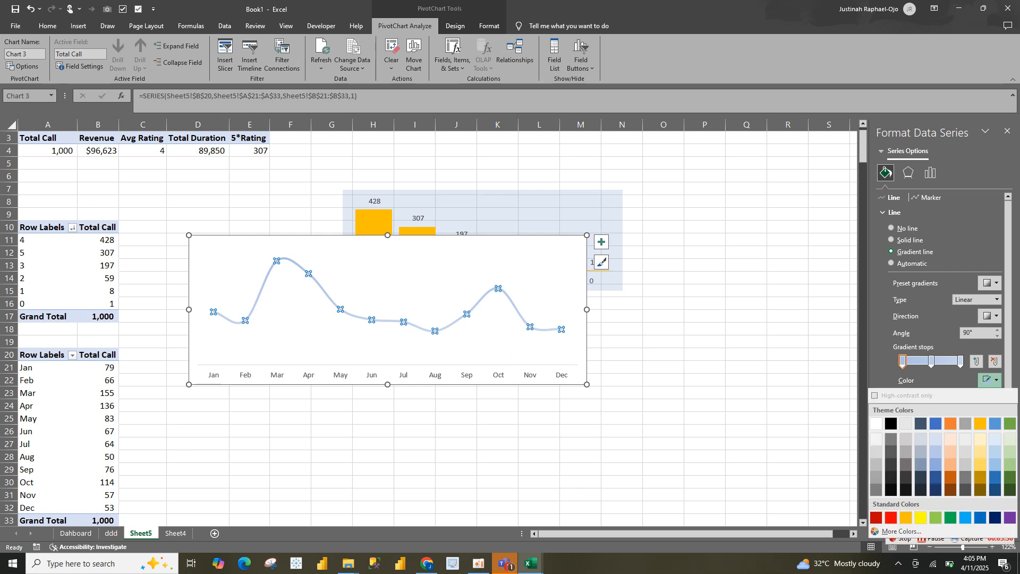
pyautogui.click(906, 517)
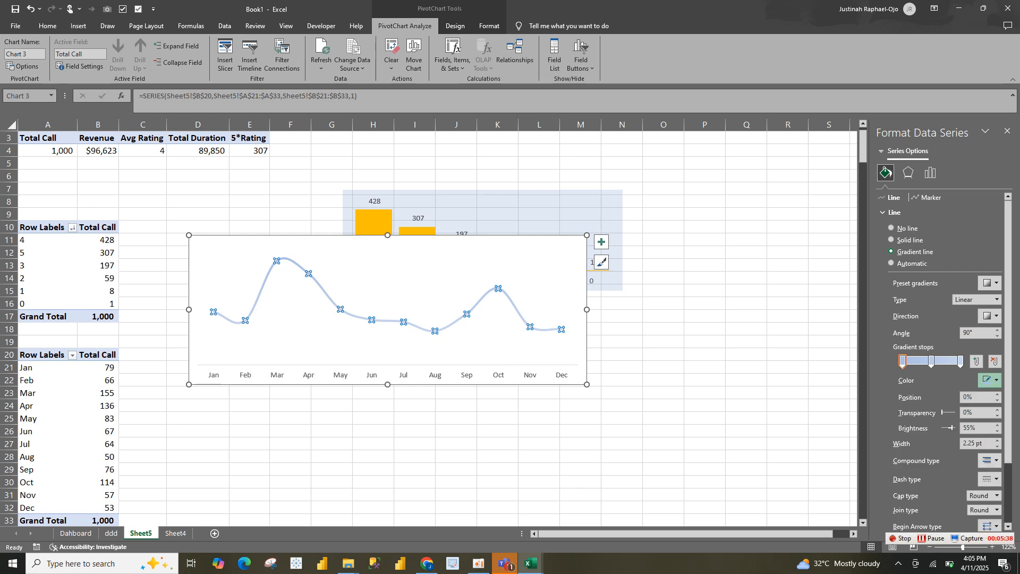
pyautogui.click(961, 362)
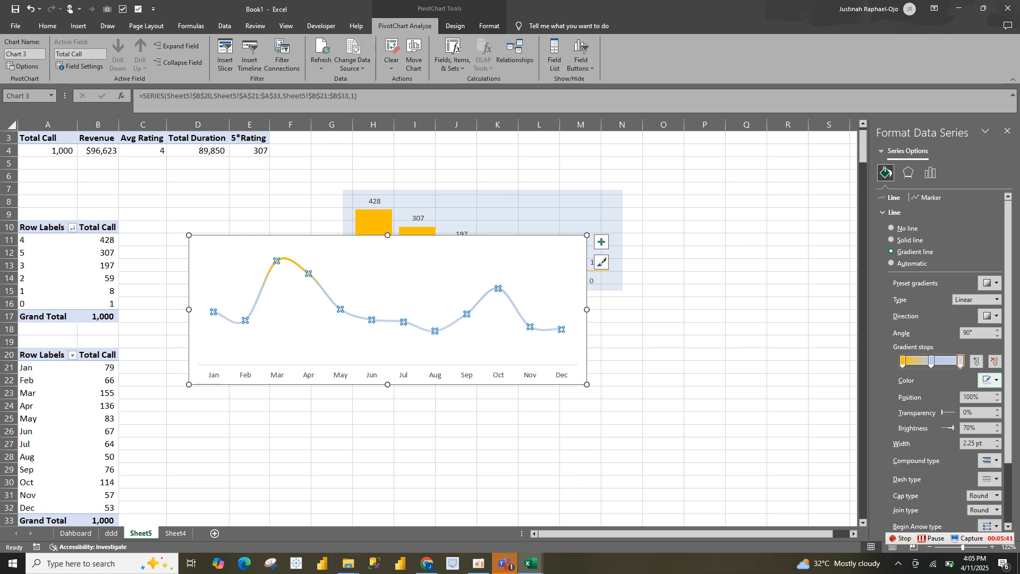
pyautogui.click(989, 380)
pyautogui.click(906, 517)
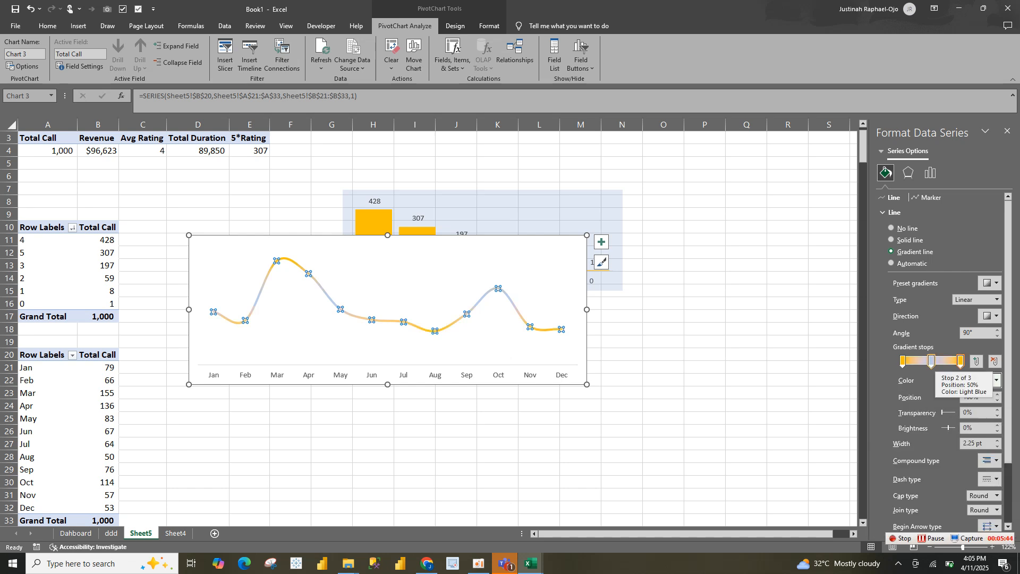
# Color the line gradient's middle stop white
pyautogui.click(932, 362)
pyautogui.click(989, 380)
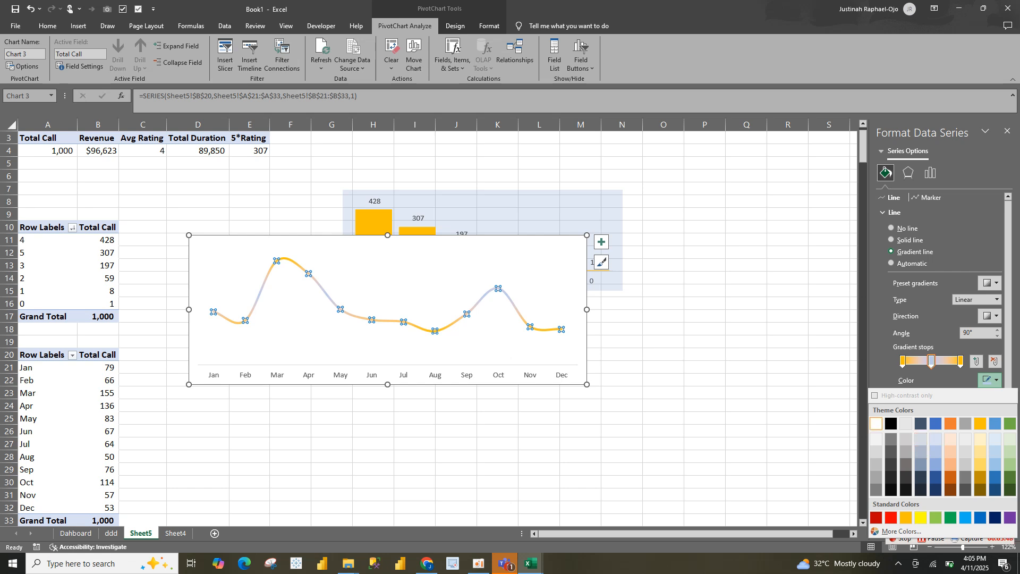
pyautogui.click(876, 423)
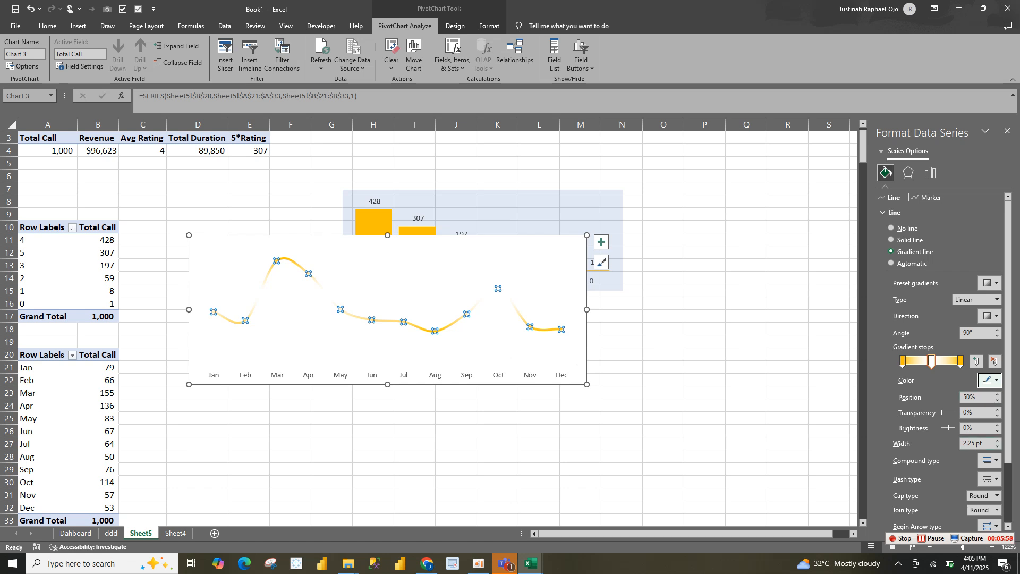
# Set the width of the monthly calls line to 4.25 pt
pyautogui.click(997, 440)
pyautogui.click(997, 440)
pyautogui.click(997, 441)
pyautogui.click(997, 441)
pyautogui.click(997, 440)
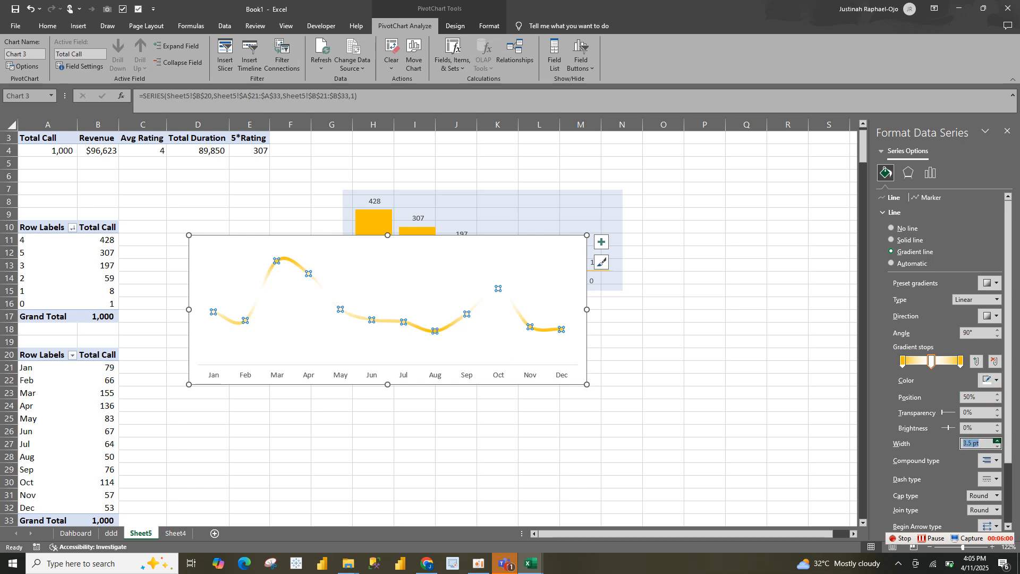
pyautogui.click(998, 441)
pyautogui.click(997, 441)
pyautogui.click(998, 441)
pyautogui.click(998, 441)
pyautogui.click(997, 440)
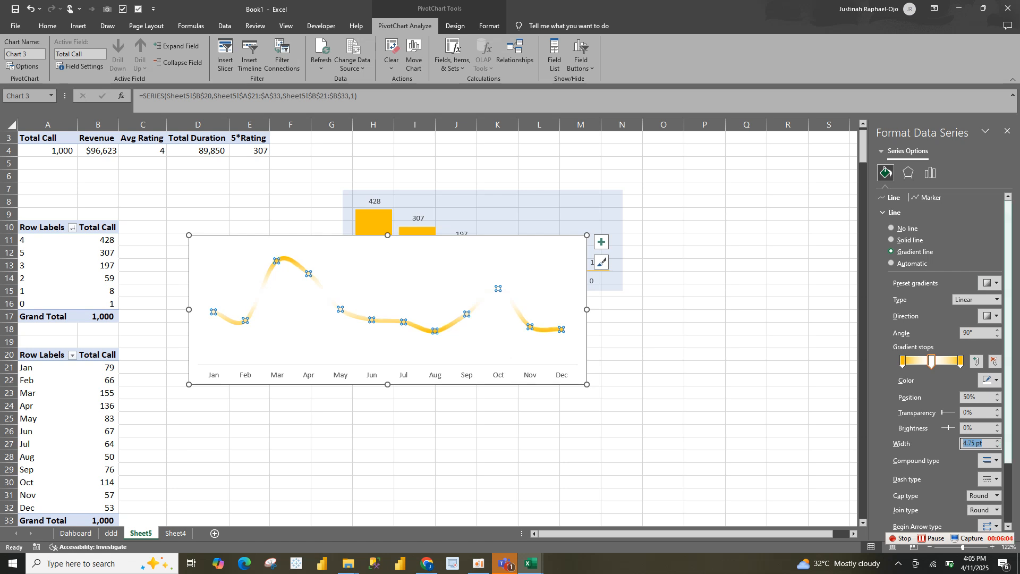
pyautogui.click(997, 445)
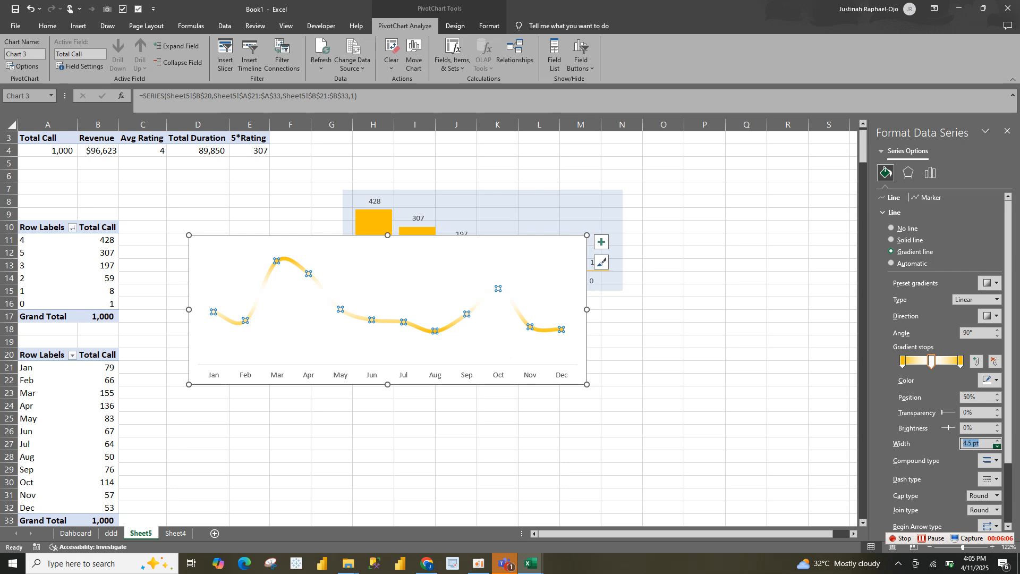
pyautogui.click(997, 445)
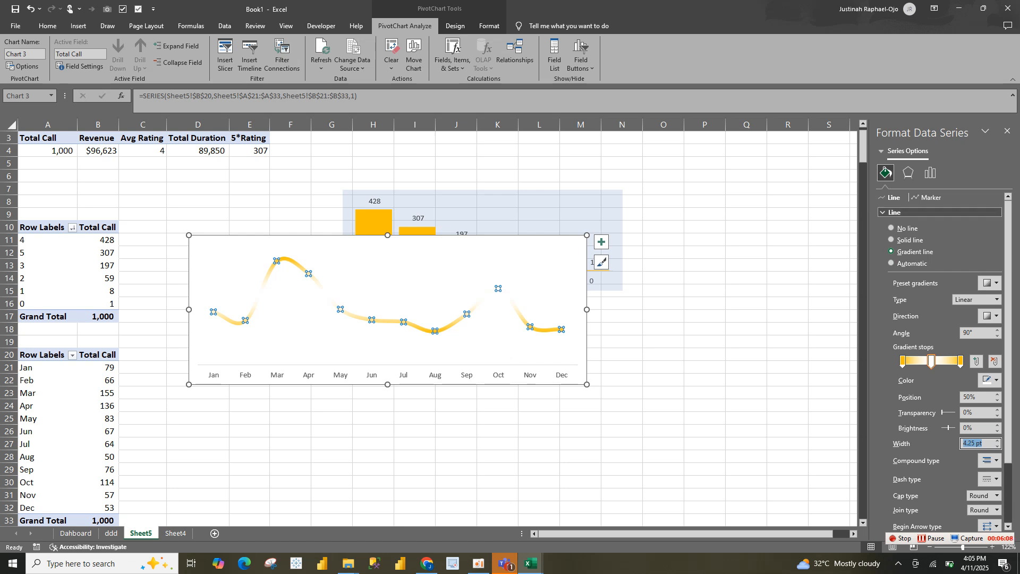
# Give the calls line built-in circle markers of size 7
pyautogui.click(895, 212)
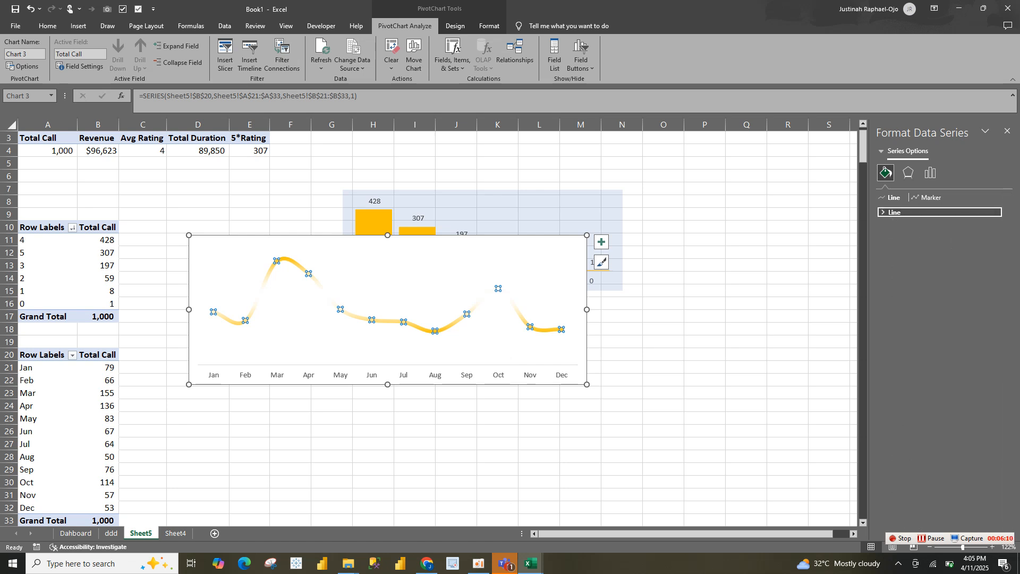
pyautogui.click(926, 198)
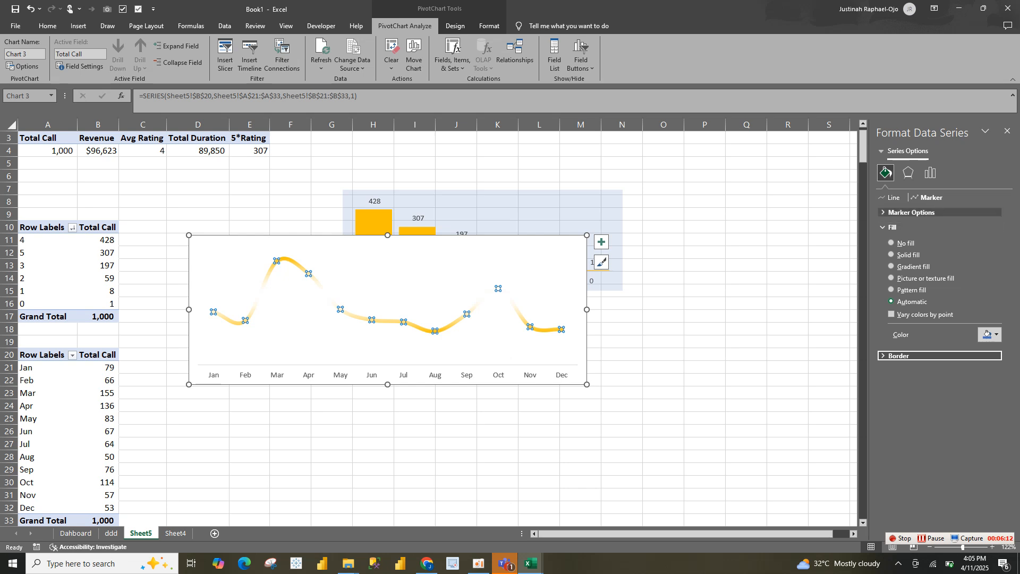
pyautogui.click(911, 212)
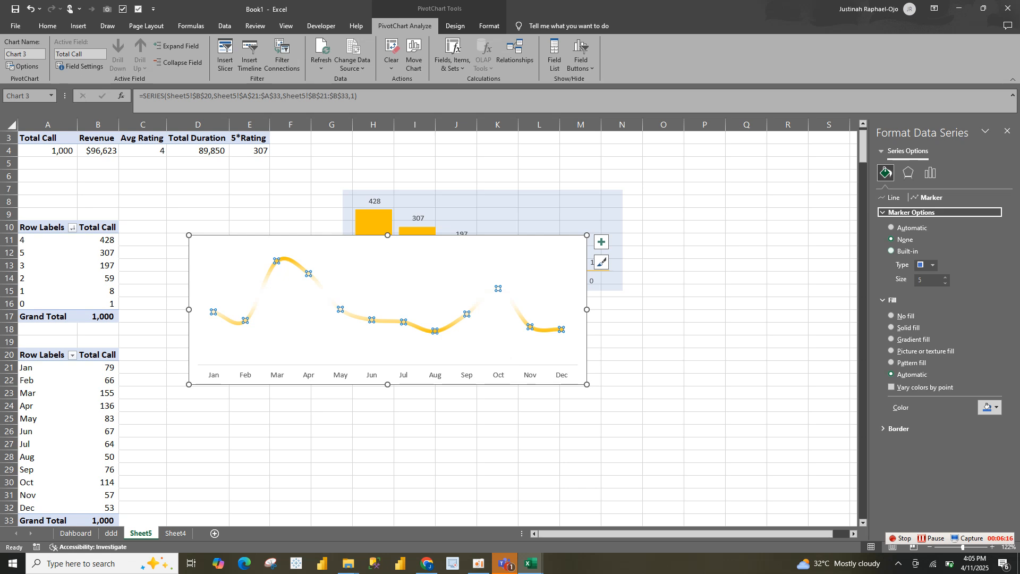
pyautogui.click(893, 250)
pyautogui.click(933, 265)
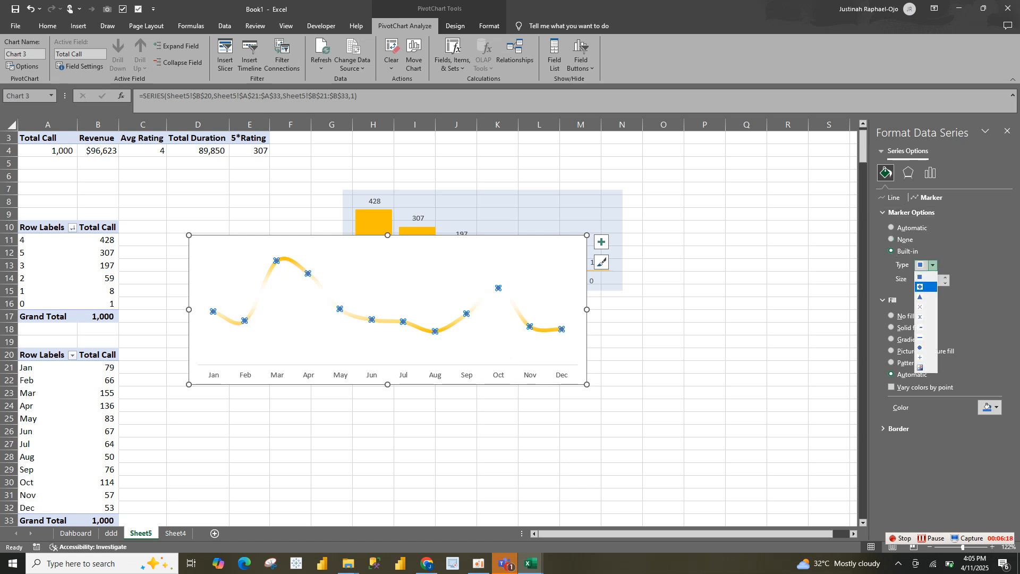
pyautogui.press('Down')
pyautogui.press('Down')
pyautogui.press('Down')
pyautogui.press('Down')
pyautogui.press('Down')
pyautogui.press('Down')
pyautogui.press('Return')
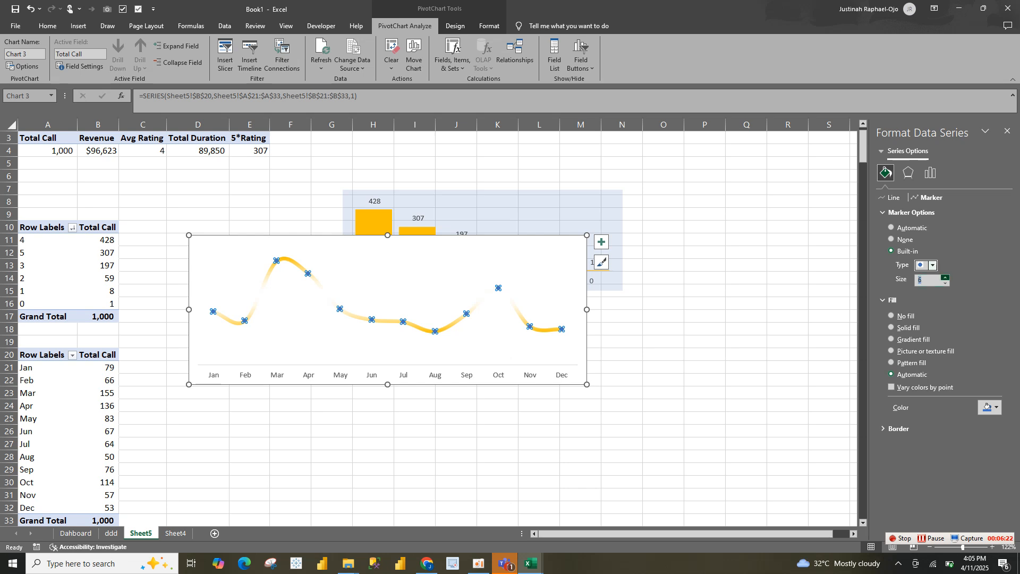
pyautogui.click(945, 278)
pyautogui.click(944, 278)
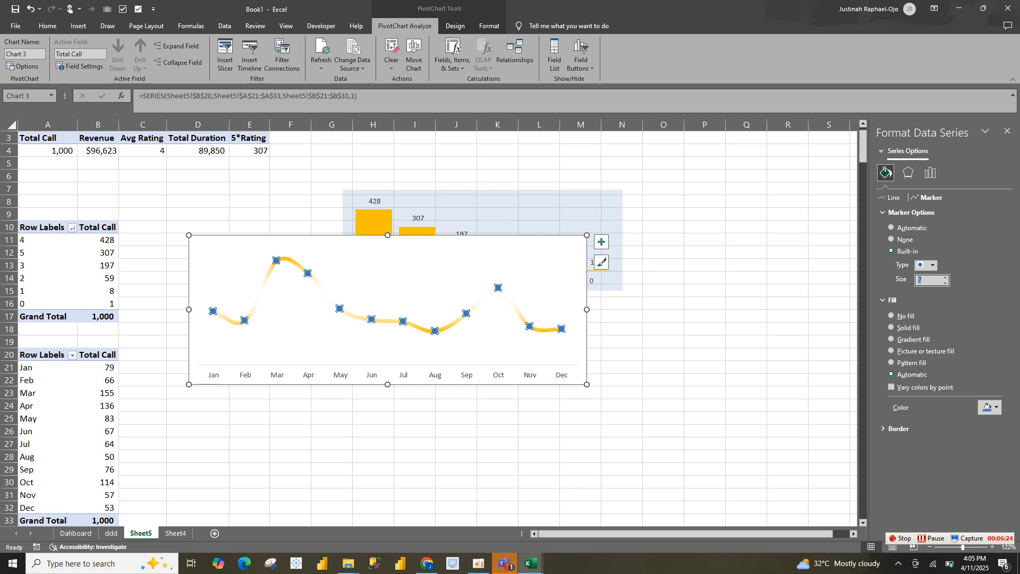
# Fill the line's markers with standard light blue and remove their border
pyautogui.click(990, 408)
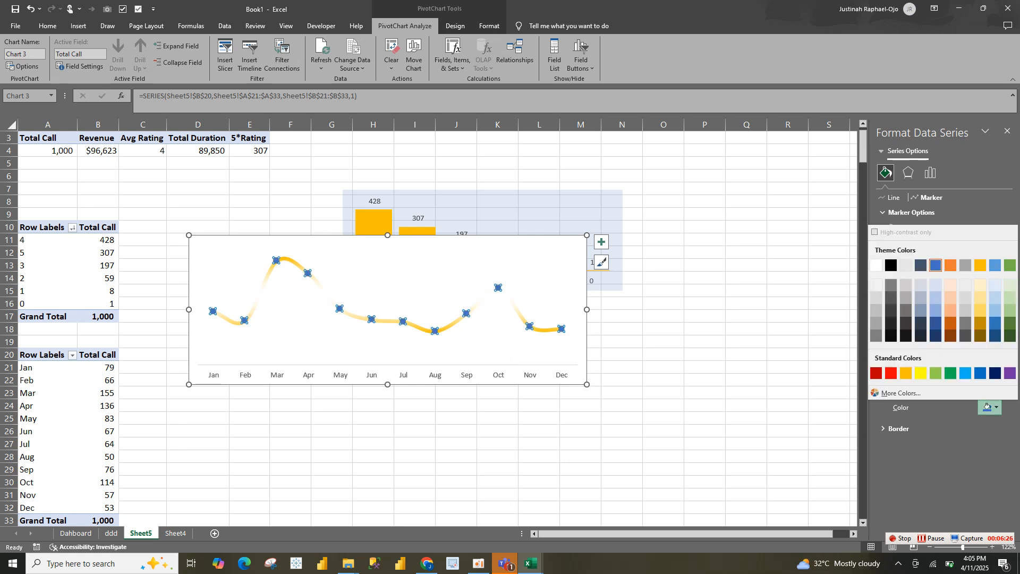
pyautogui.click(966, 373)
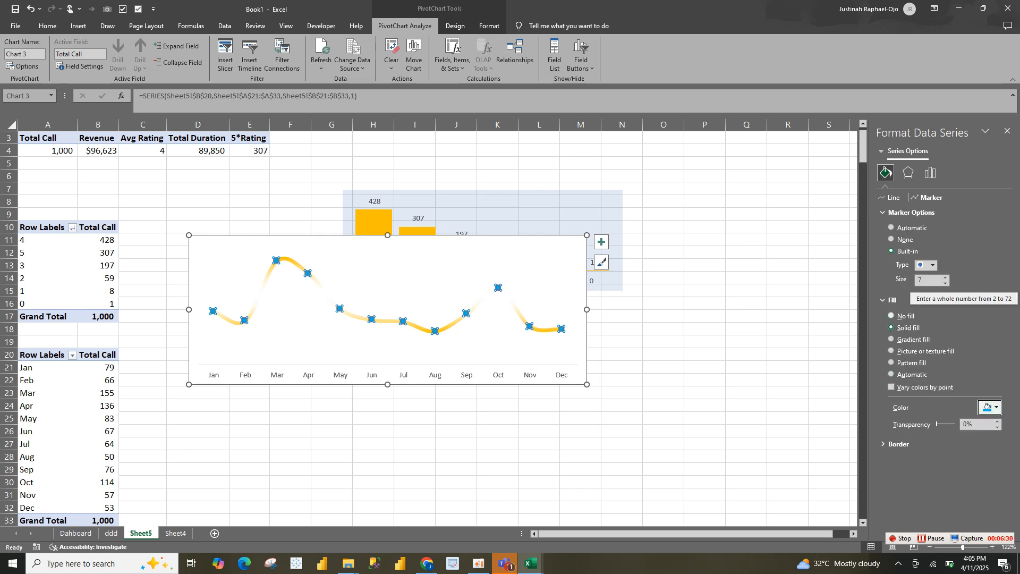
pyautogui.click(899, 444)
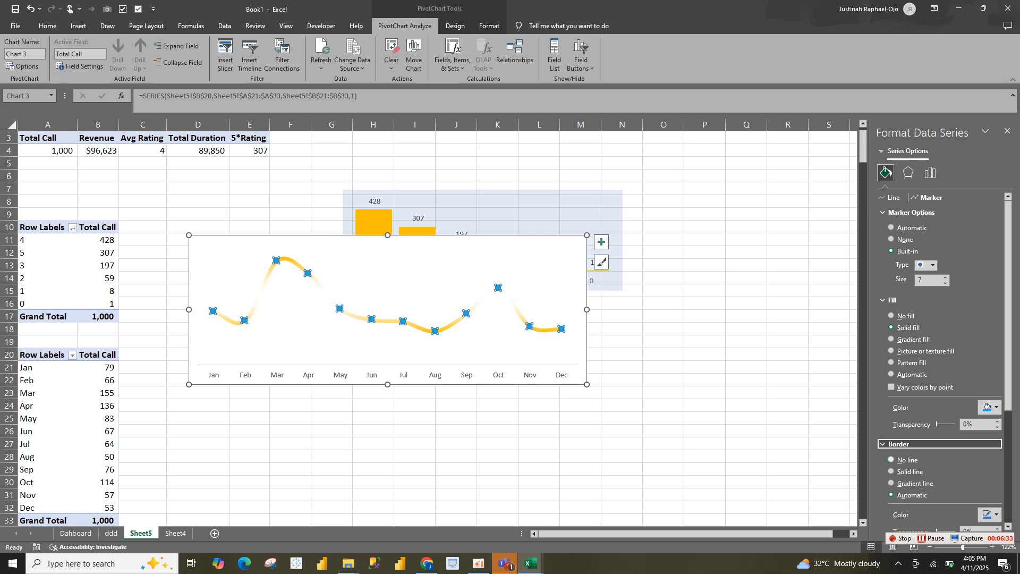
pyautogui.click(907, 460)
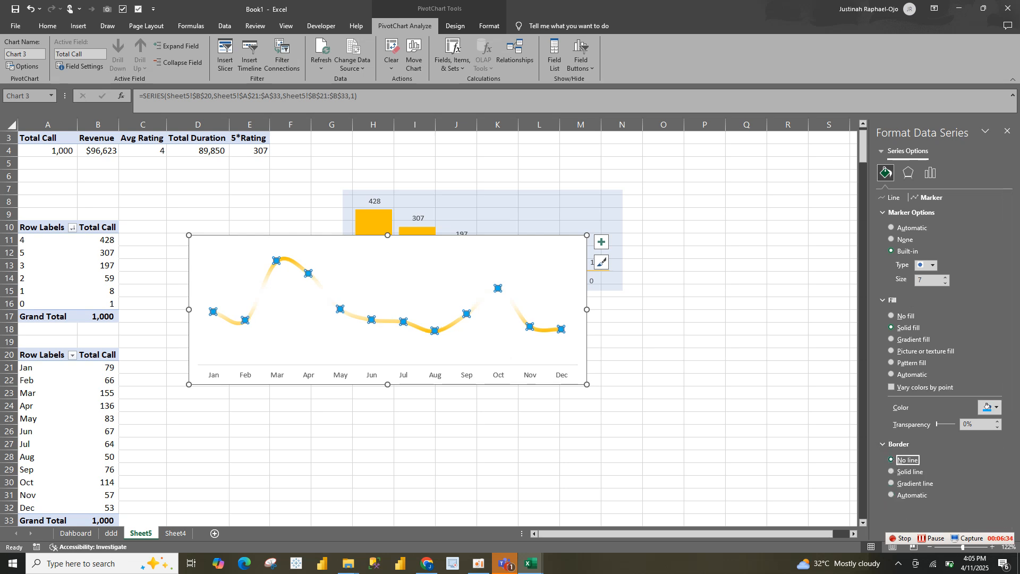
pyautogui.click(899, 444)
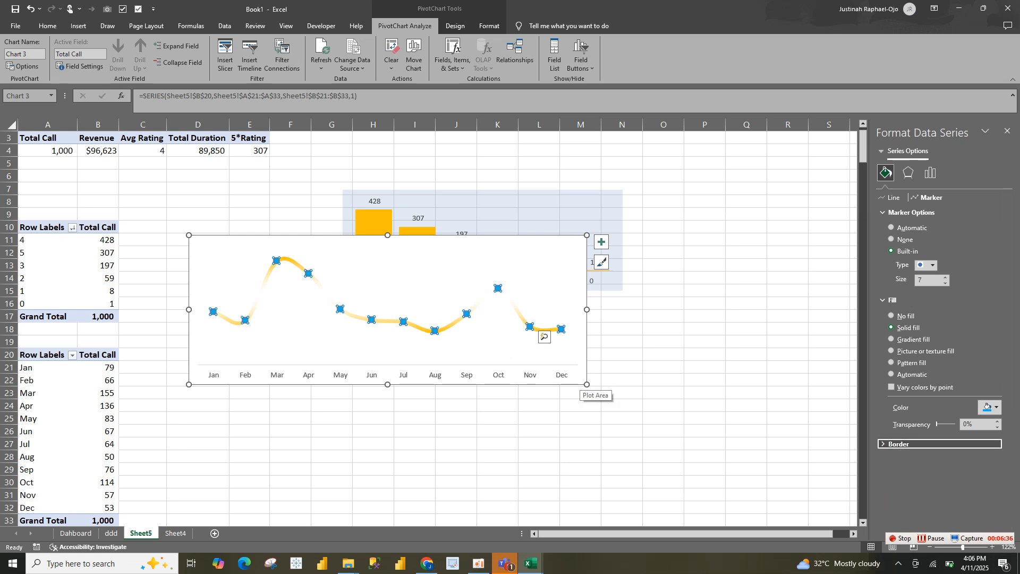
# Enlarge the line chart slightly and fill its chart area with theme blue at 67% transparency
pyautogui.moveTo(587, 384); pyautogui.dragTo(600, 387)
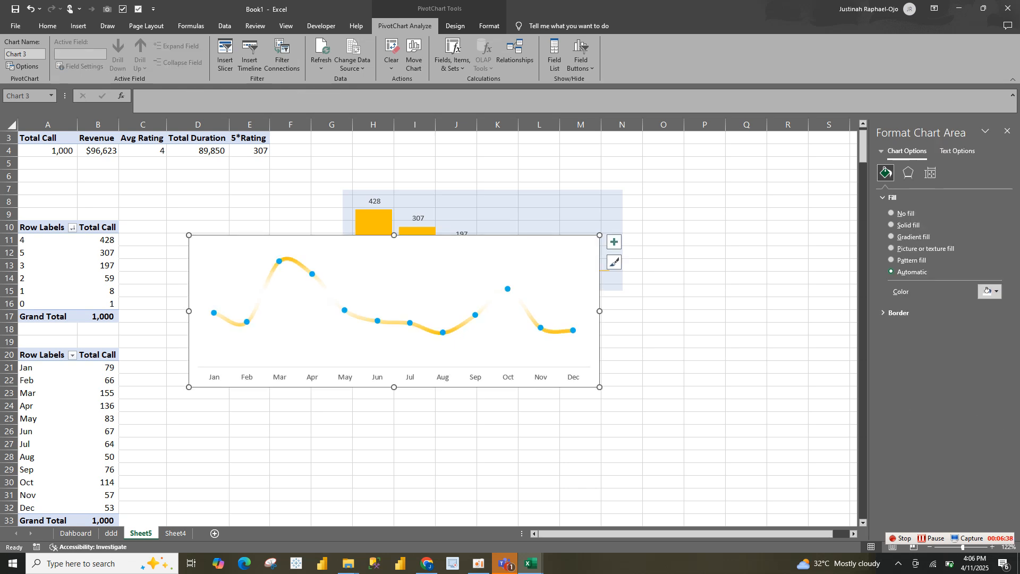
pyautogui.click(908, 172)
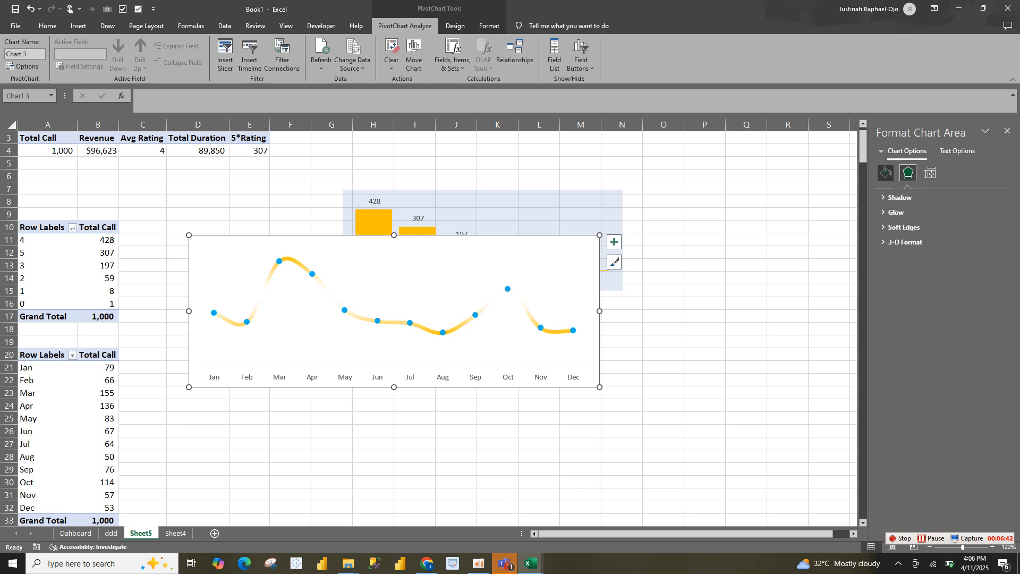
pyautogui.click(885, 172)
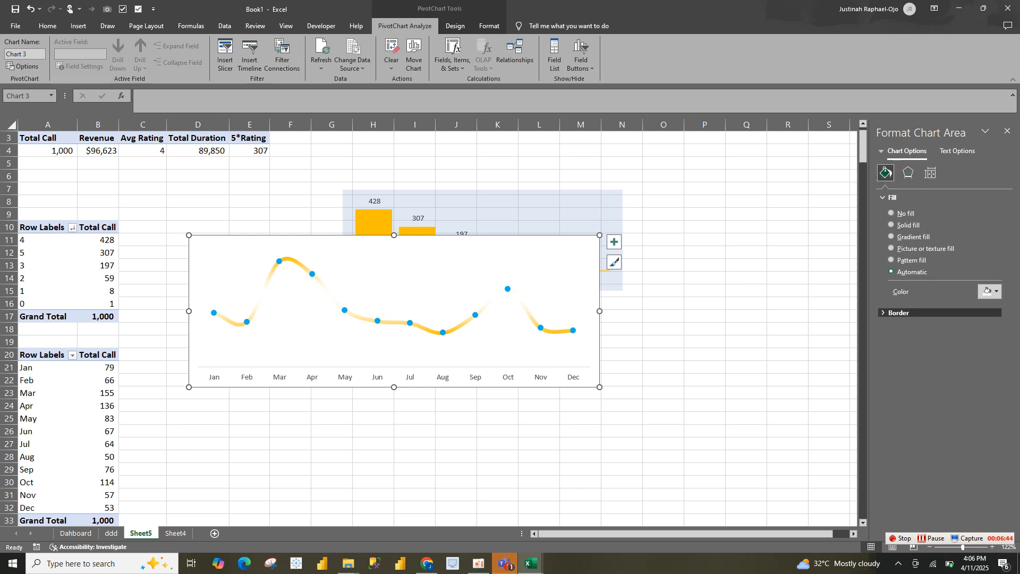
pyautogui.click(898, 313)
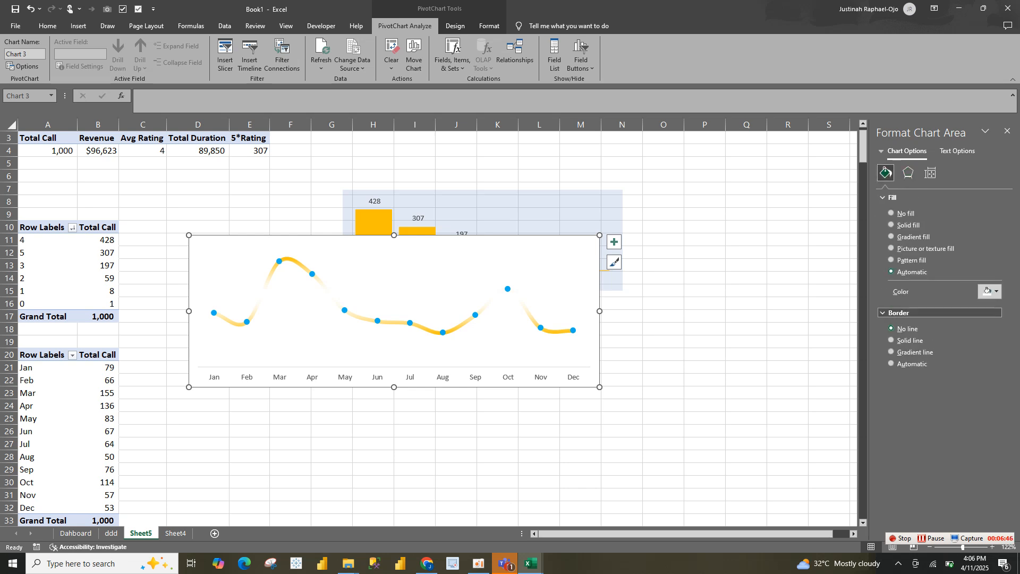
pyautogui.click(898, 313)
pyautogui.click(987, 291)
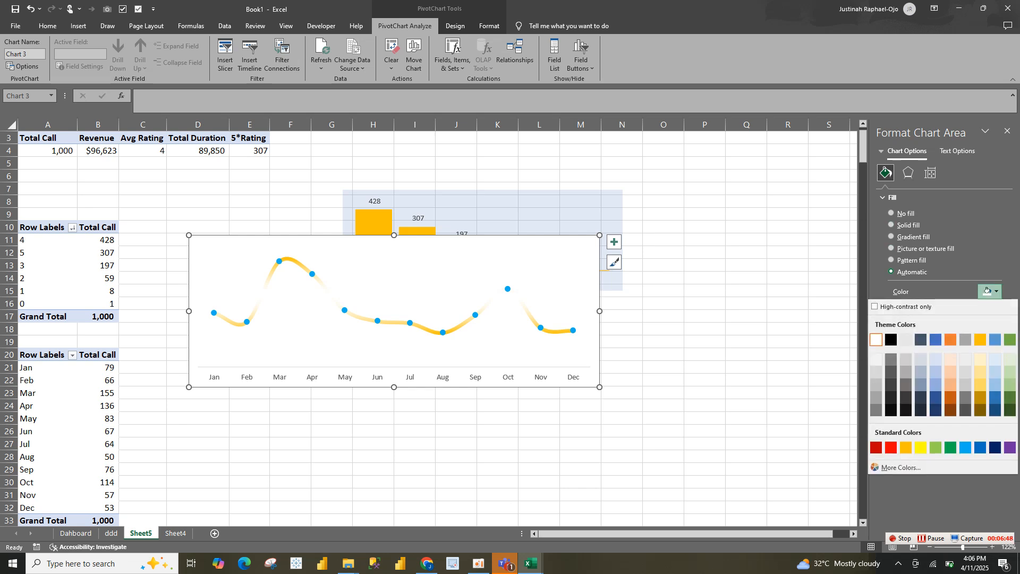
pyautogui.click(936, 339)
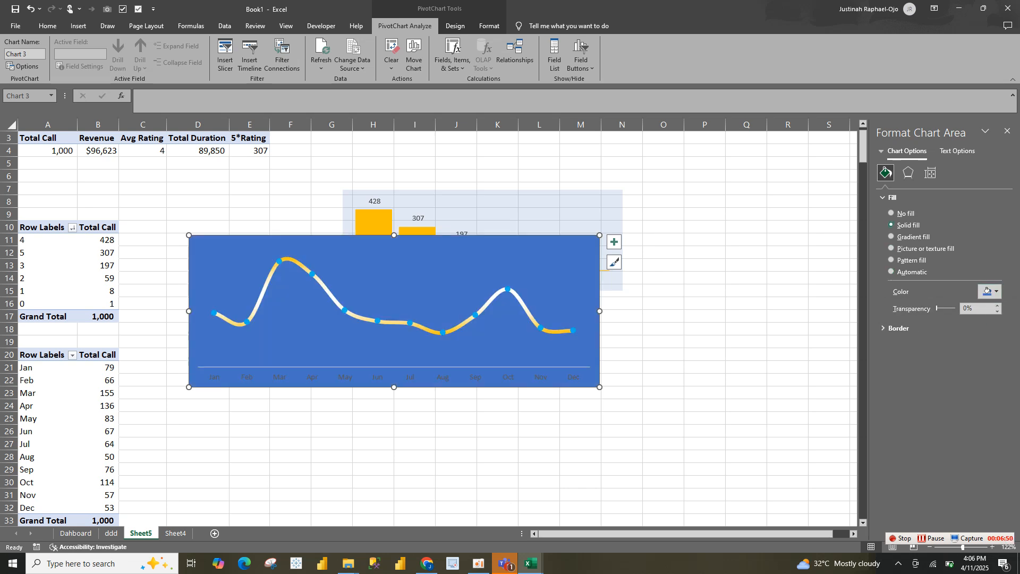
pyautogui.moveTo(938, 308); pyautogui.dragTo(950, 308)
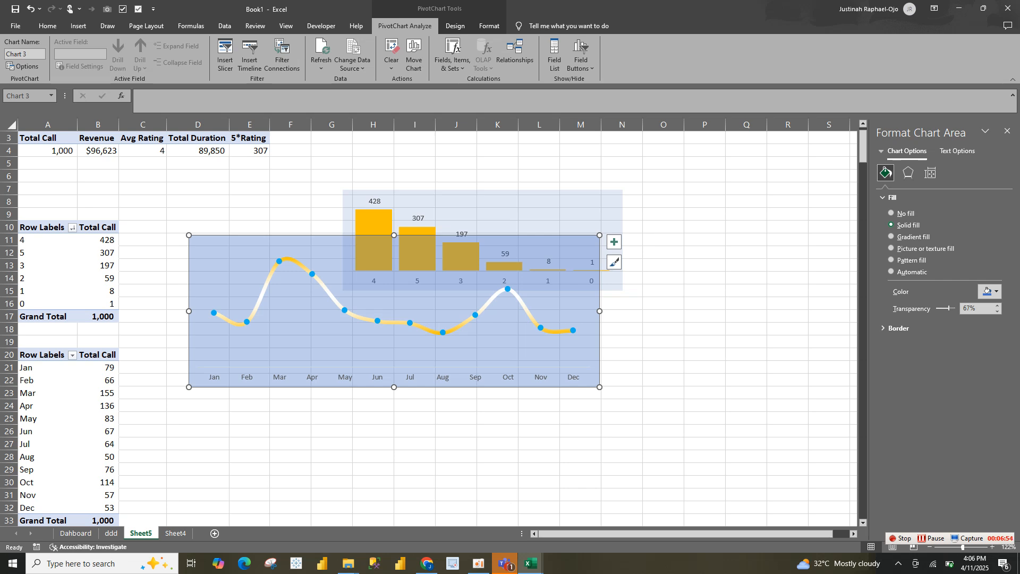
# Set the line chart's fill transparency to 94% and place a copy on the ddd sheet below the rating card and rating chart
pyautogui.moveTo(949, 308); pyautogui.dragTo(955, 308)
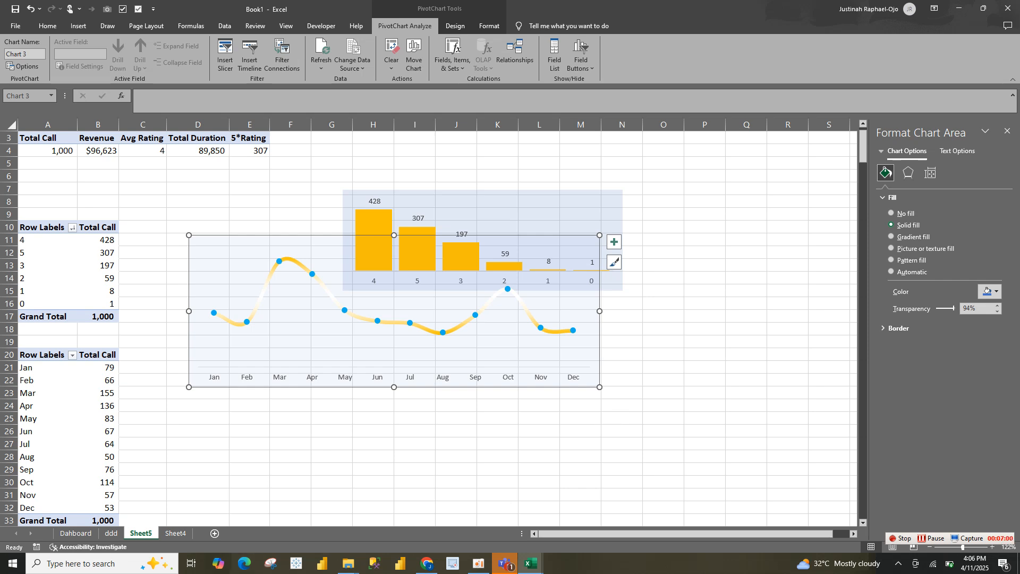
pyautogui.hotkey('ctrl', 'pageup')
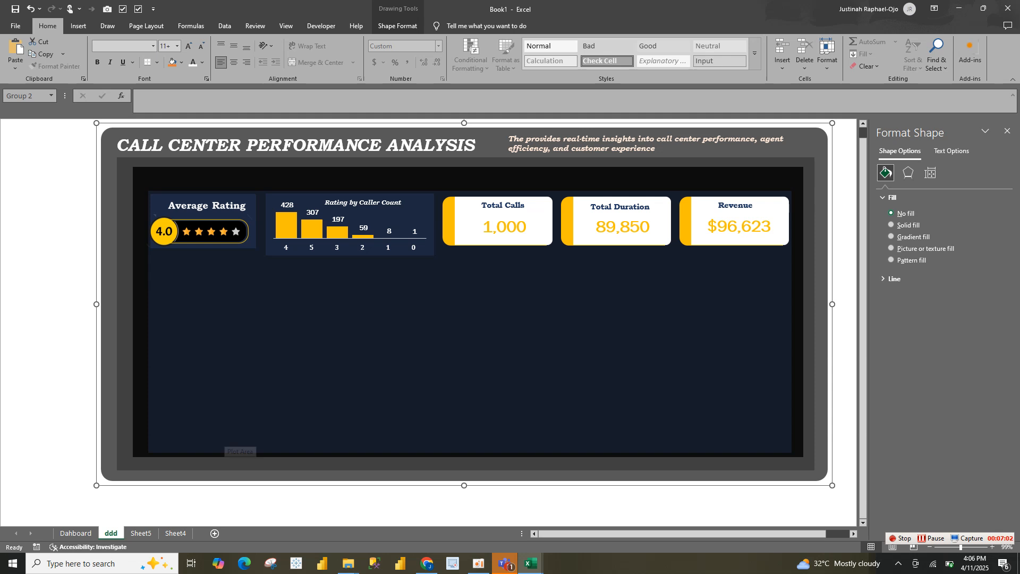
pyautogui.hotkey('ctrl', 'v')
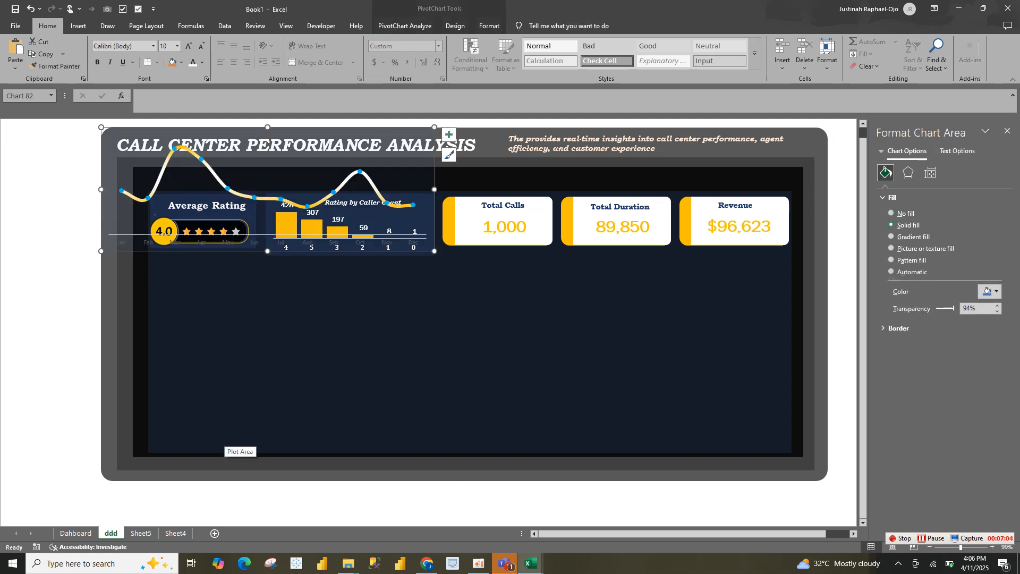
pyautogui.moveTo(429, 229); pyautogui.dragTo(481, 358)
pyautogui.moveTo(486, 318); pyautogui.dragTo(451, 318)
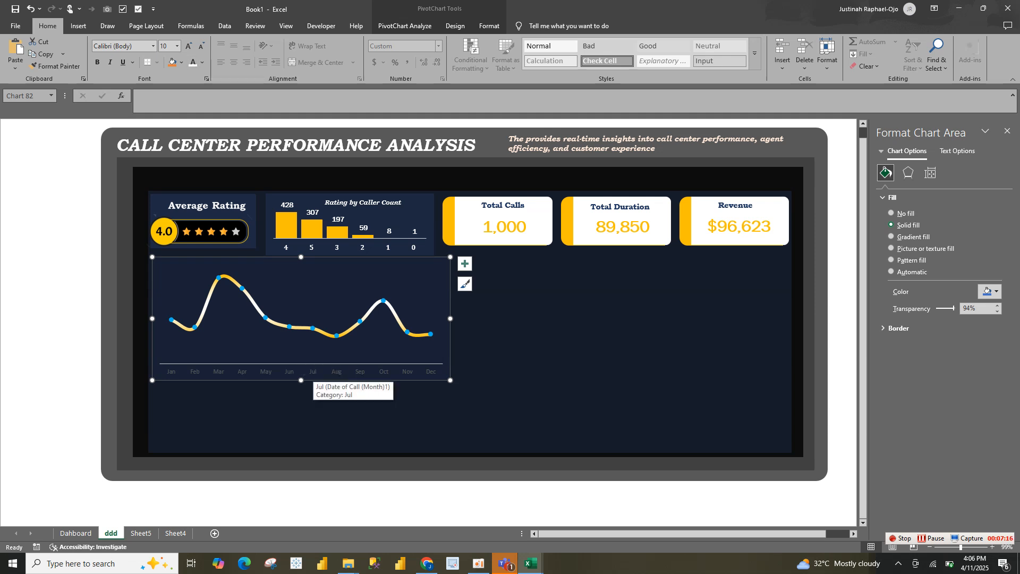
# Format the pasted line chart's text as white, bold Cambria at 10.5 pt
pyautogui.click(153, 46)
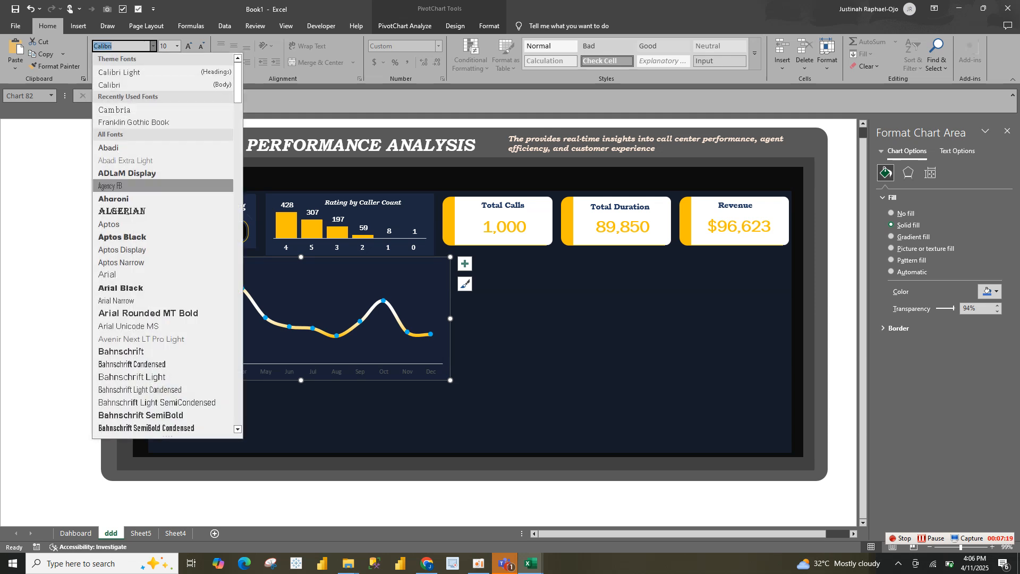
pyautogui.click(114, 109)
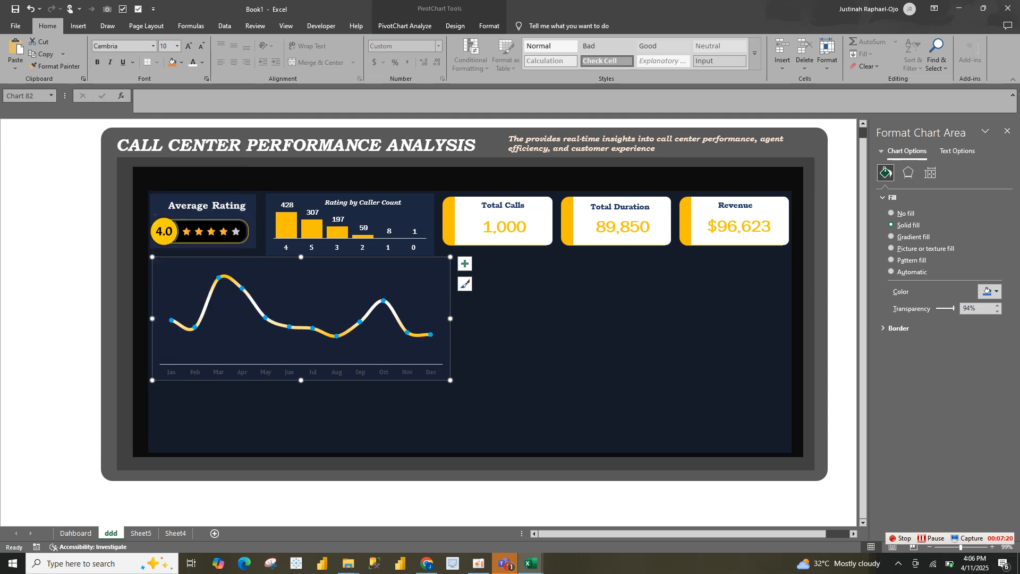
pyautogui.click(193, 63)
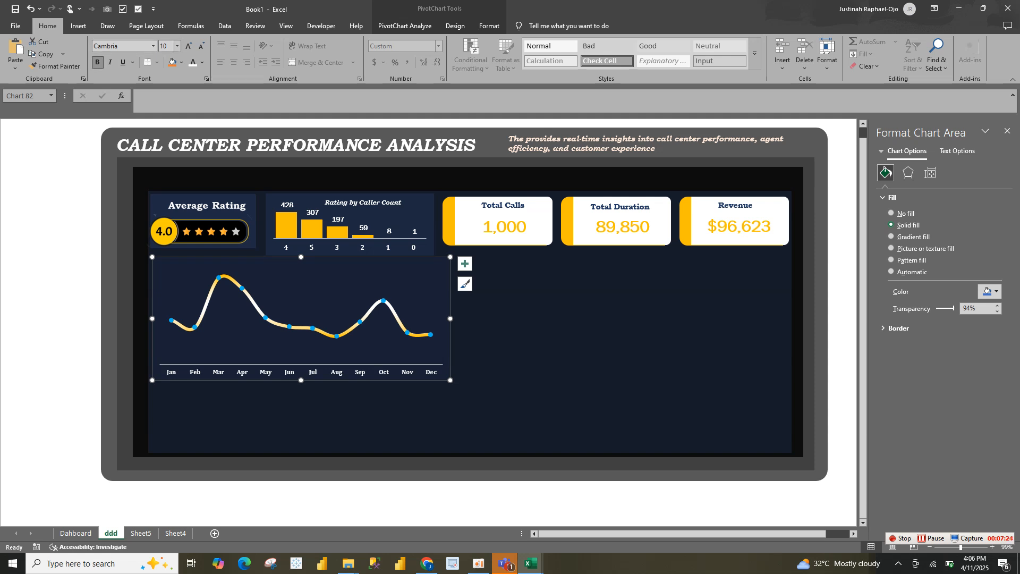
pyautogui.click(188, 46)
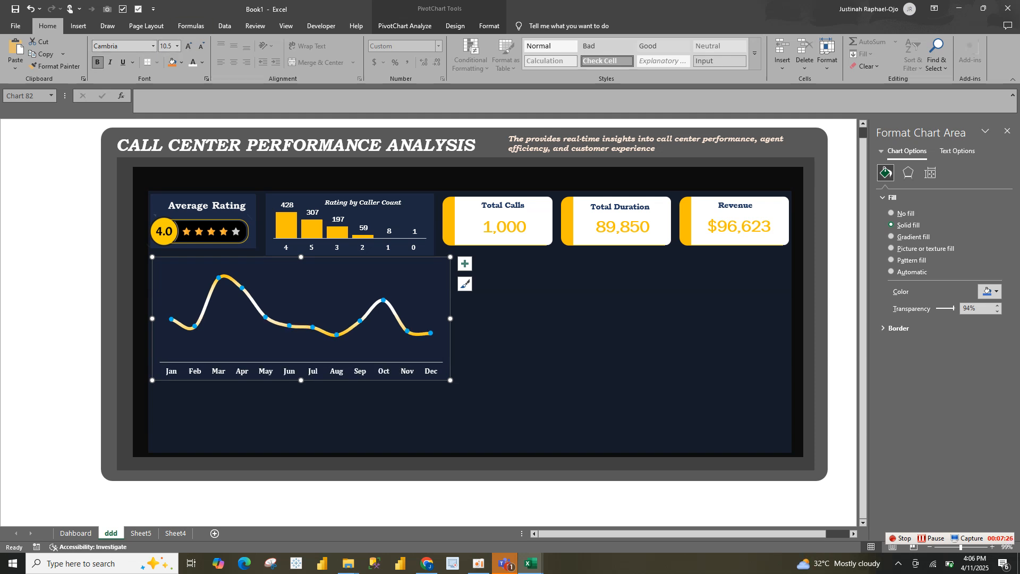
# Add data labels to the line chart and set their font to Franklin Gothic Book
pyautogui.click(240, 319)
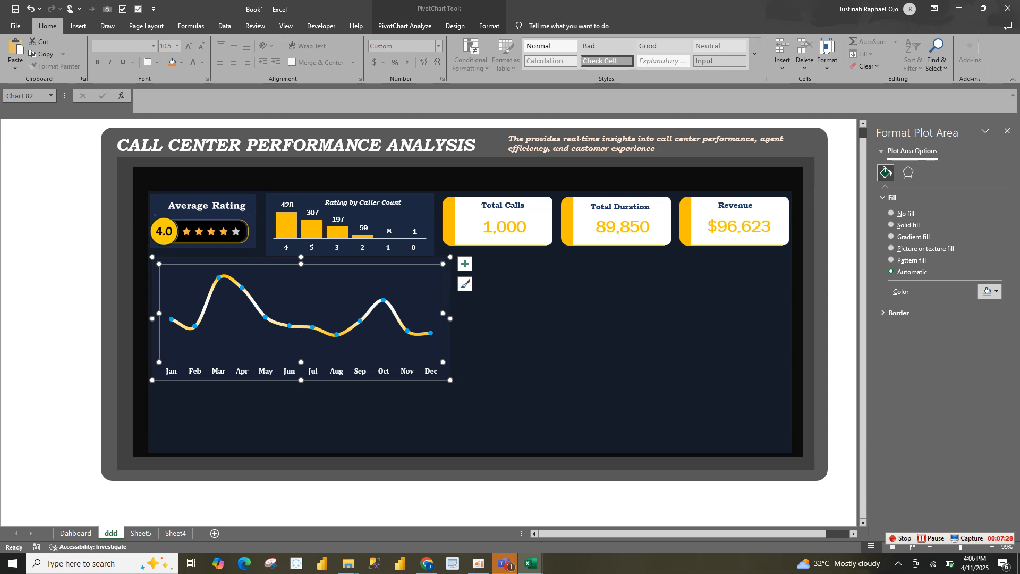
pyautogui.click(465, 264)
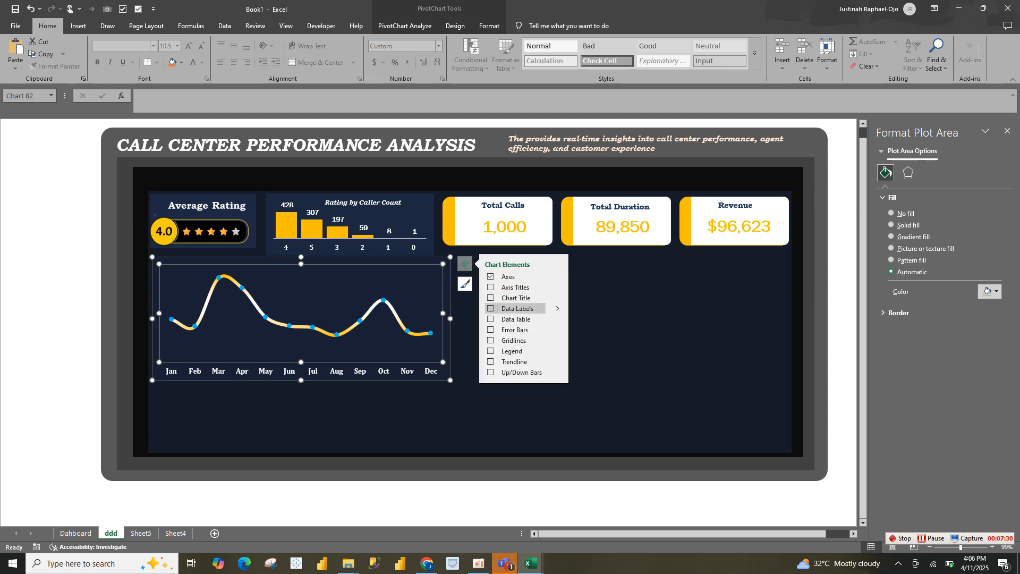
pyautogui.click(513, 308)
pyautogui.click(407, 321)
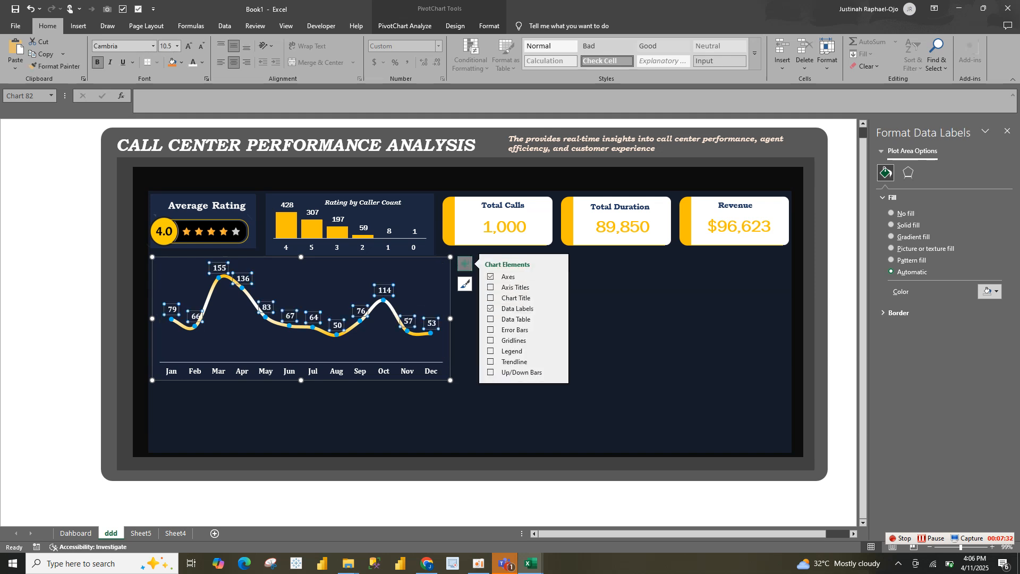
pyautogui.click(153, 46)
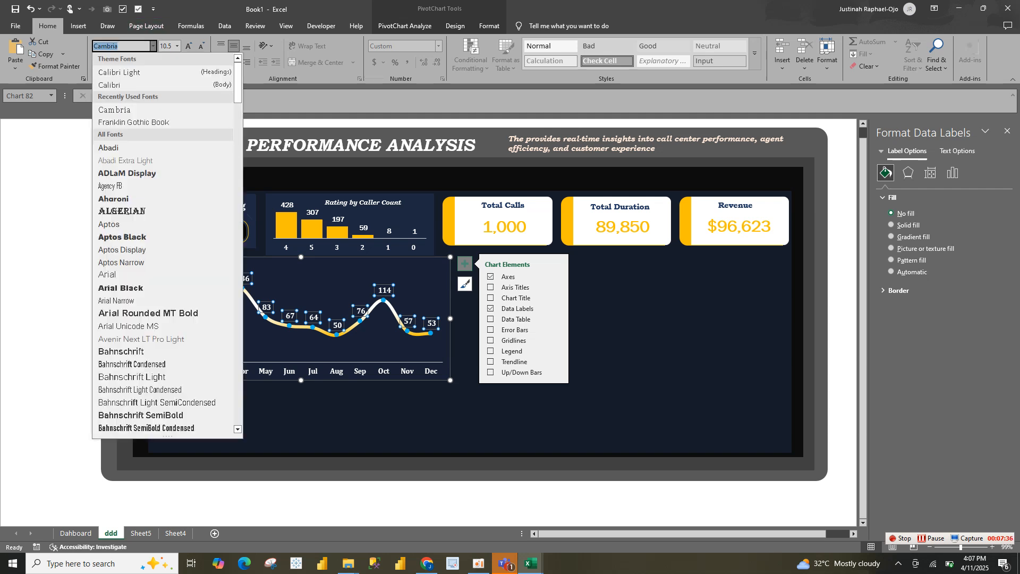
pyautogui.click(134, 122)
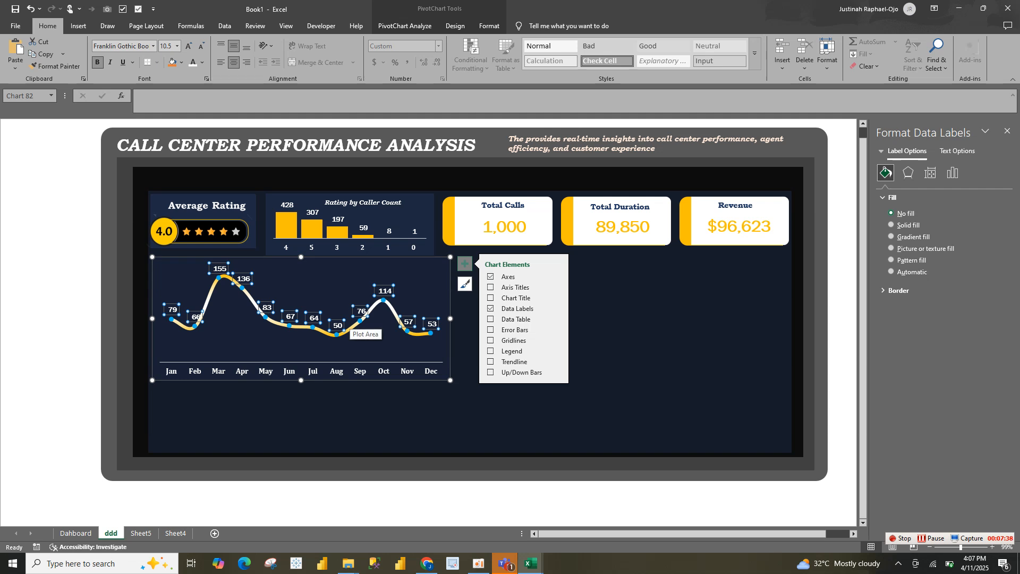
# Resize the line chart on the ddd sheet to be shorter and slightly wider
pyautogui.click(367, 415)
pyautogui.click(352, 345)
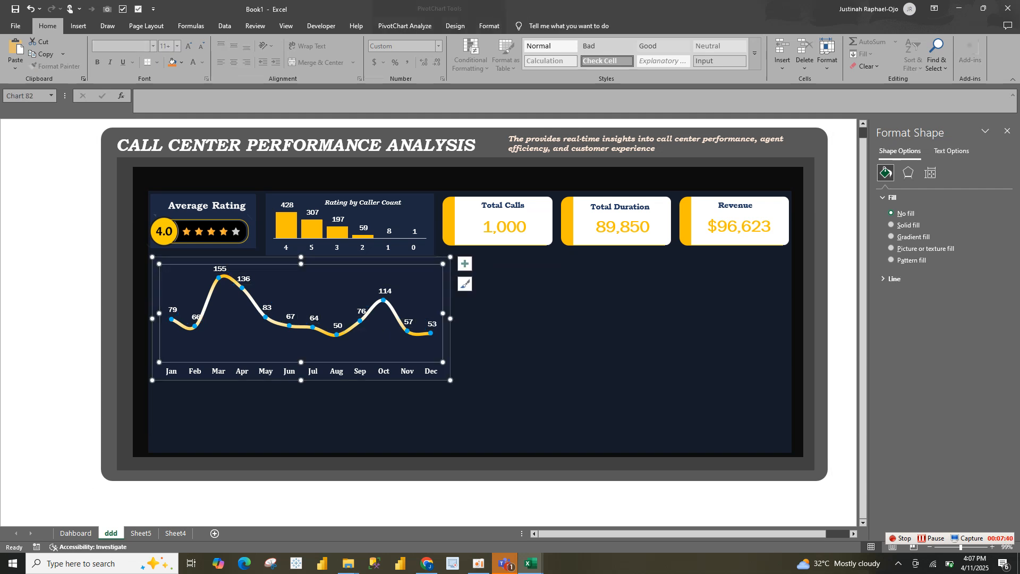
pyautogui.click(892, 271)
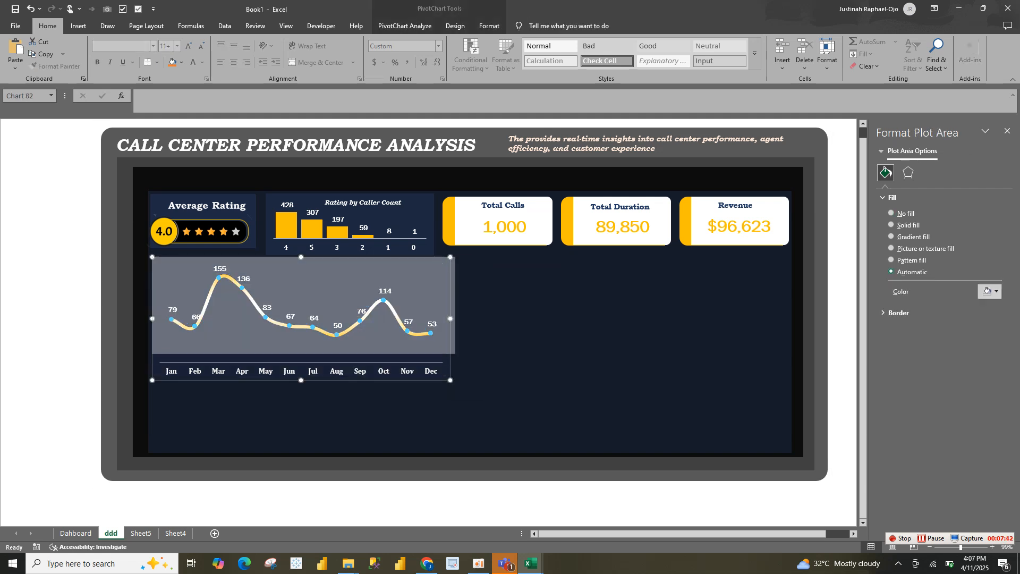
pyautogui.moveTo(455, 353); pyautogui.dragTo(456, 350)
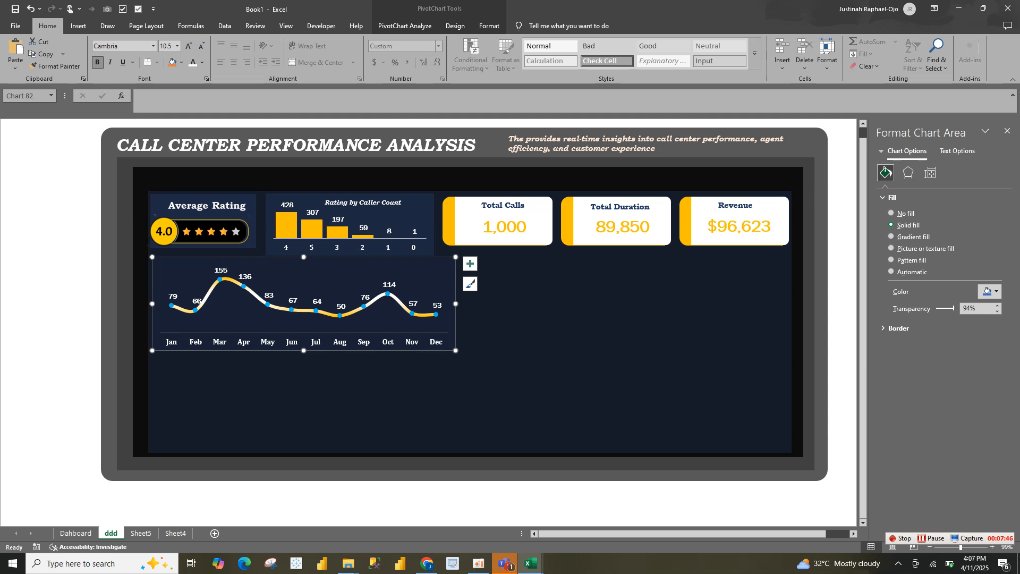
# Copy the "Monthly Calls Trend" title text box from the line chart on the Dahboard sheet
pyautogui.click(405, 26)
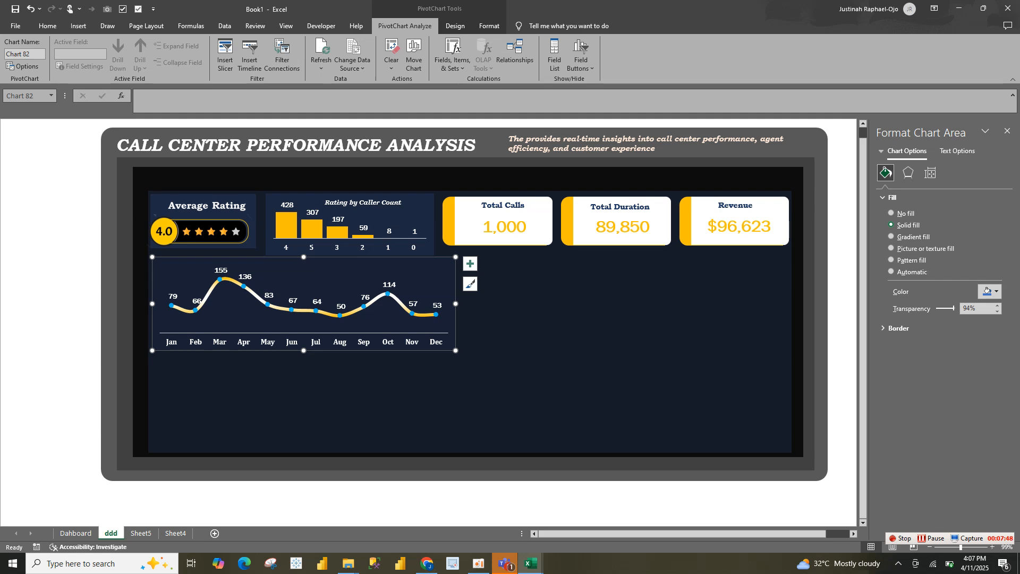
pyautogui.click(75, 533)
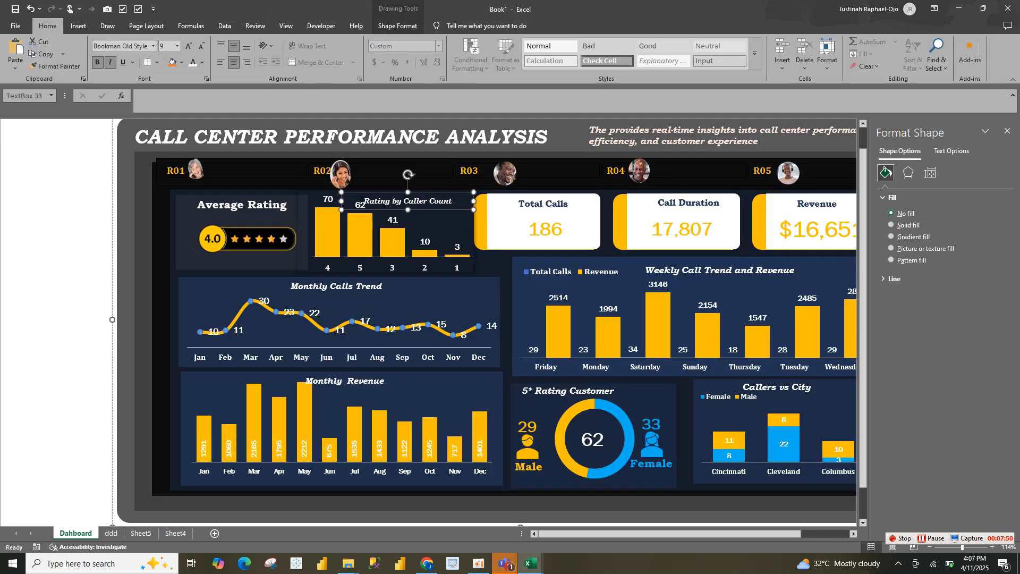
pyautogui.click(335, 287)
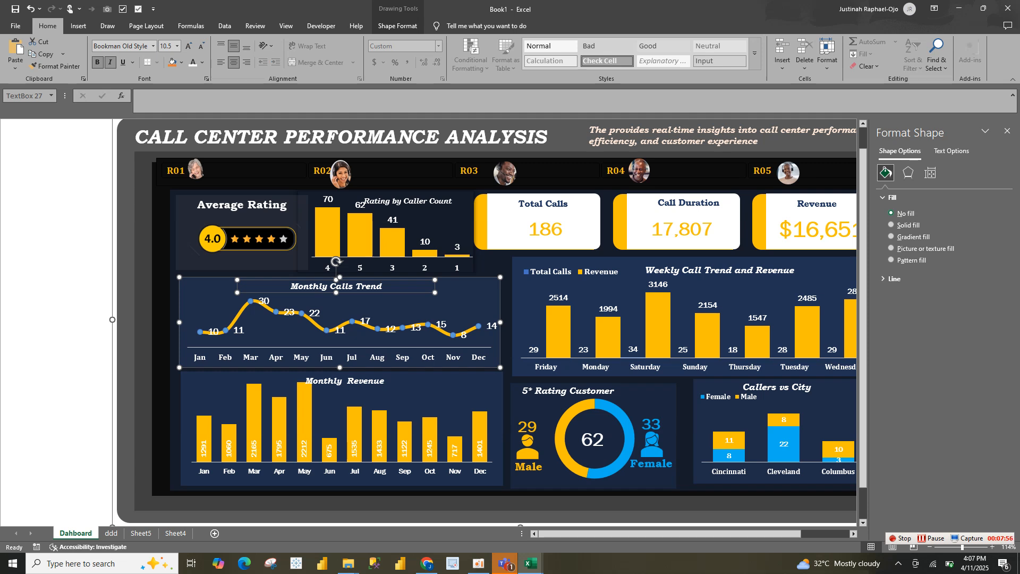
# Check the fill of the Dahboard sheet's calls chart and set the ddd sheet's line chart fill transparency to 80%
pyautogui.click(371, 305)
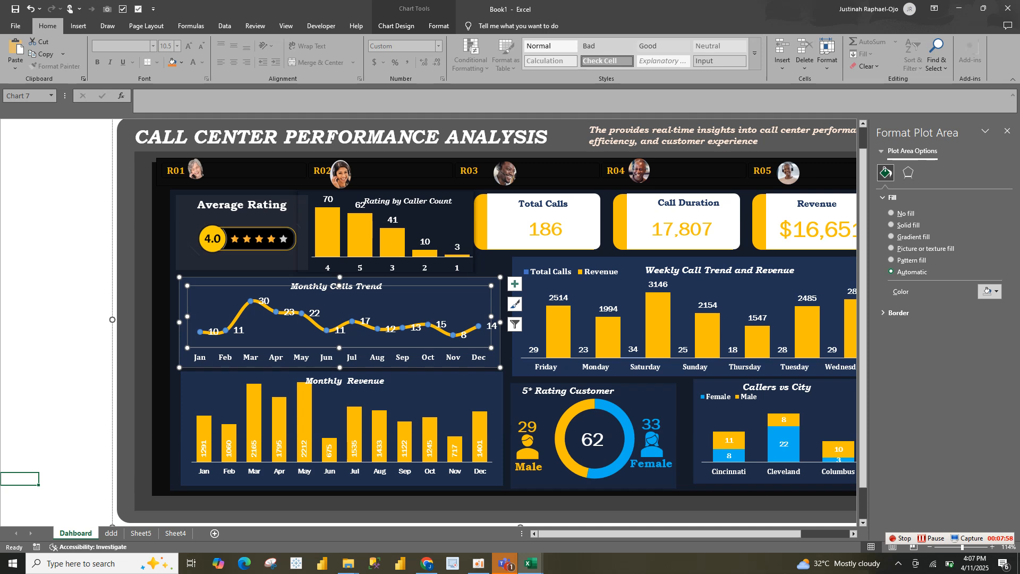
pyautogui.click(497, 306)
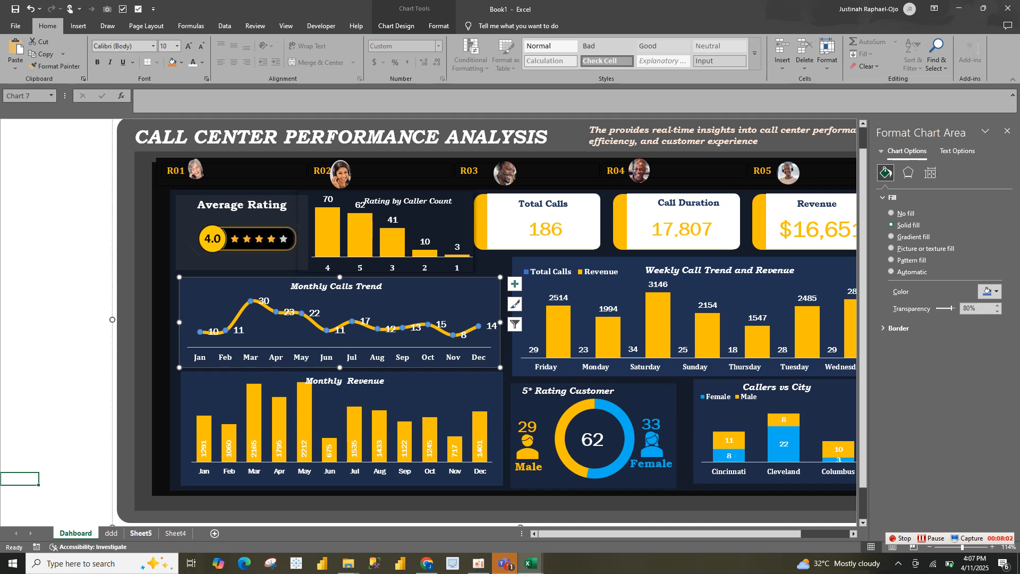
pyautogui.click(111, 533)
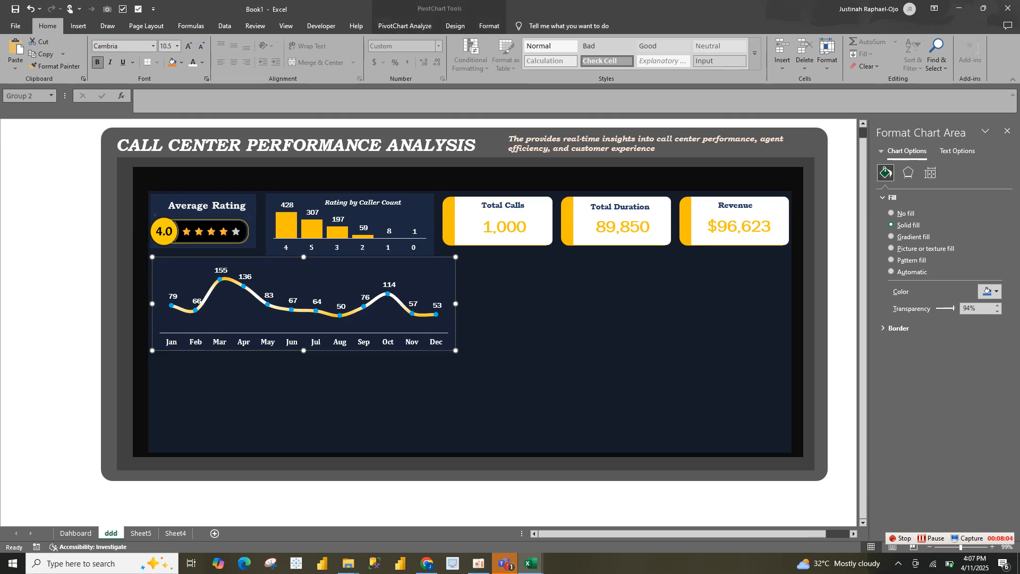
pyautogui.click(497, 282)
pyautogui.click(448, 277)
pyautogui.click(970, 309)
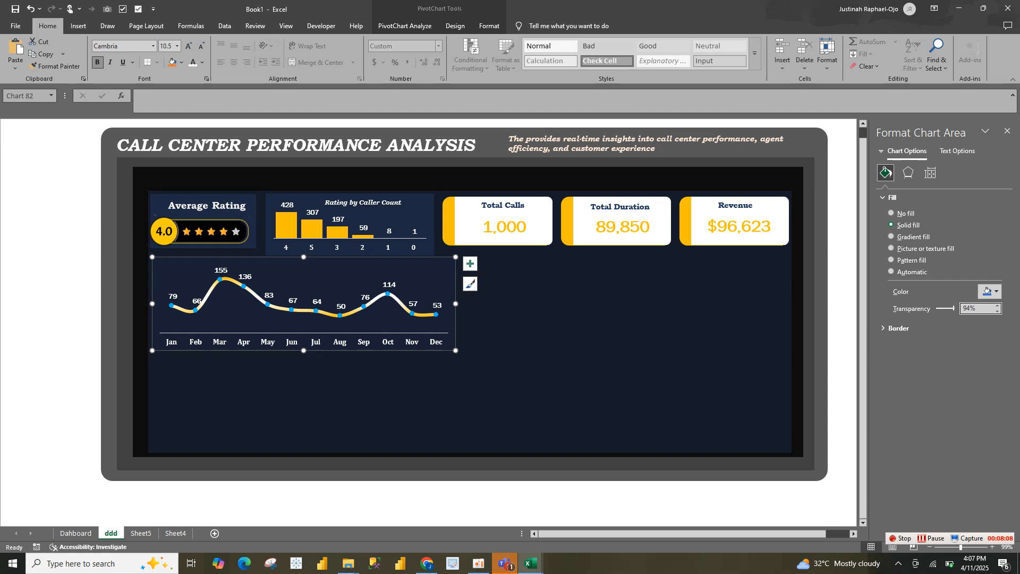
pyautogui.press('BackSpace')
pyautogui.write('8')
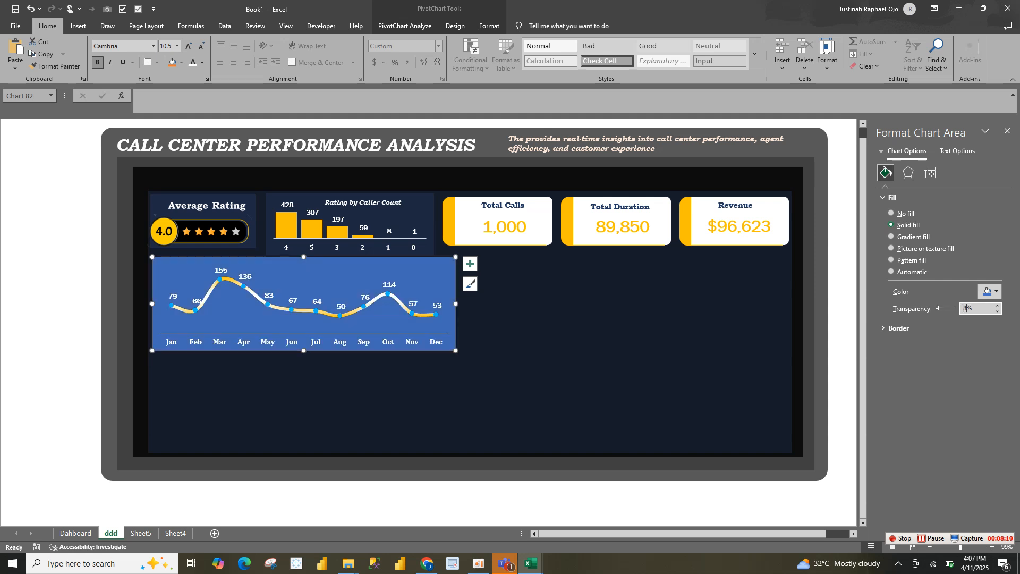
pyautogui.write('0')
pyautogui.click(574, 340)
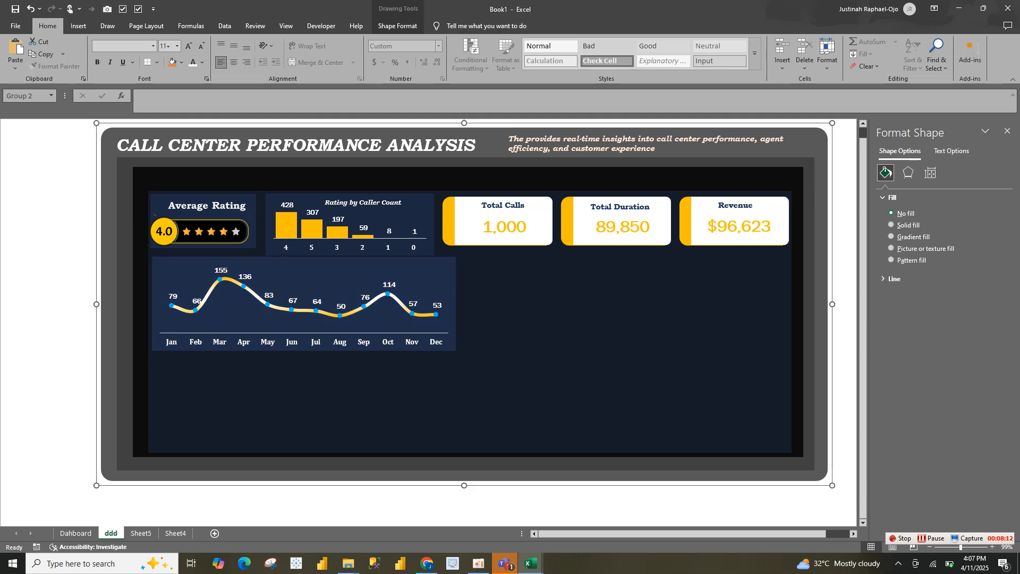
# Paste the "Monthly Calls Trend" title into the ddd sheet's line chart and center it along the chart's upper edge
pyautogui.click(415, 270)
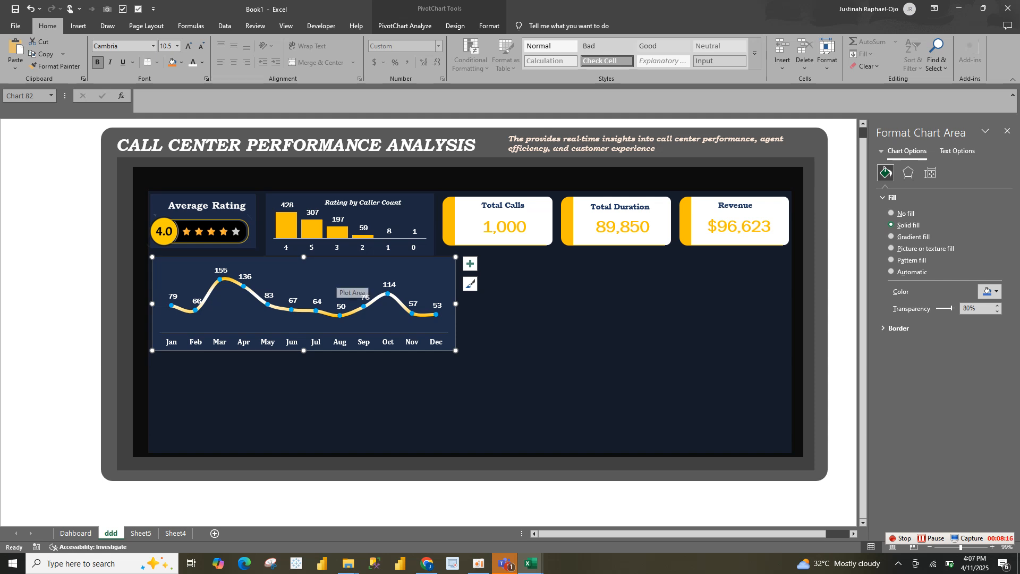
pyautogui.hotkey('ctrl', 'v')
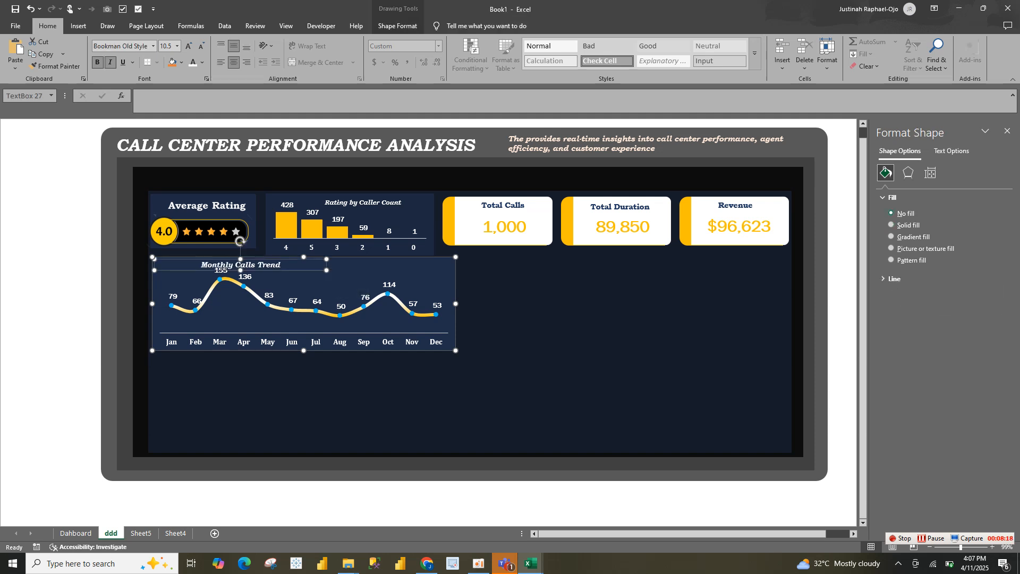
pyautogui.moveTo(283, 259); pyautogui.dragTo(356, 259)
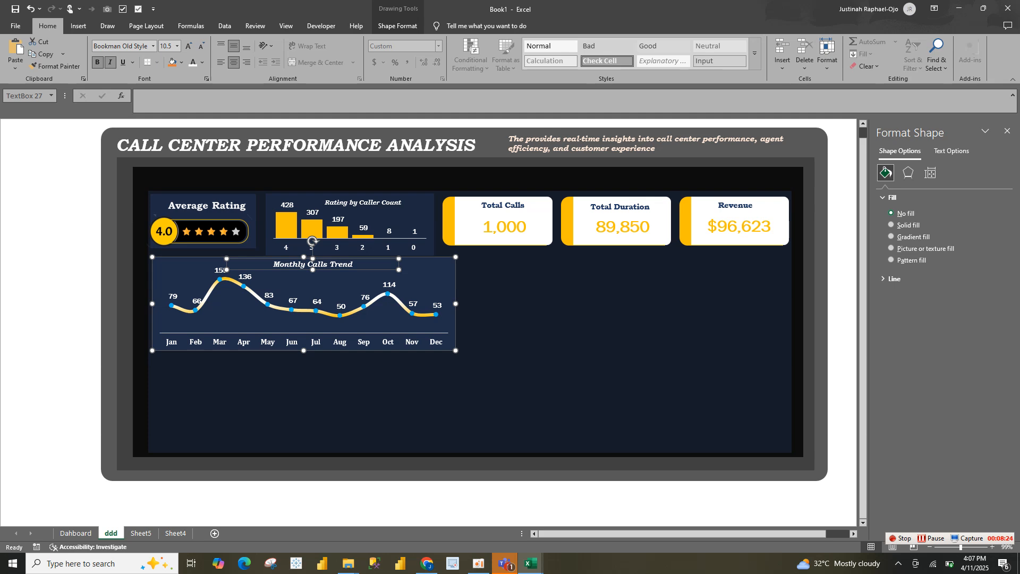
# Duplicate the monthly calls PivotTable on Sheet5, placing the copy at cell A35
pyautogui.click(141, 533)
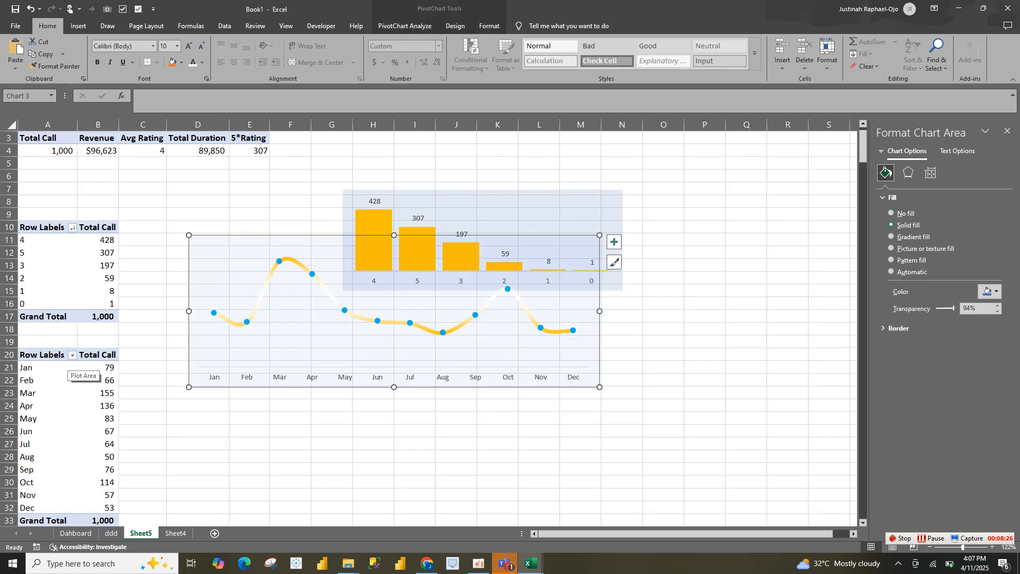
pyautogui.moveTo(41, 355); pyautogui.dragTo(100, 482)
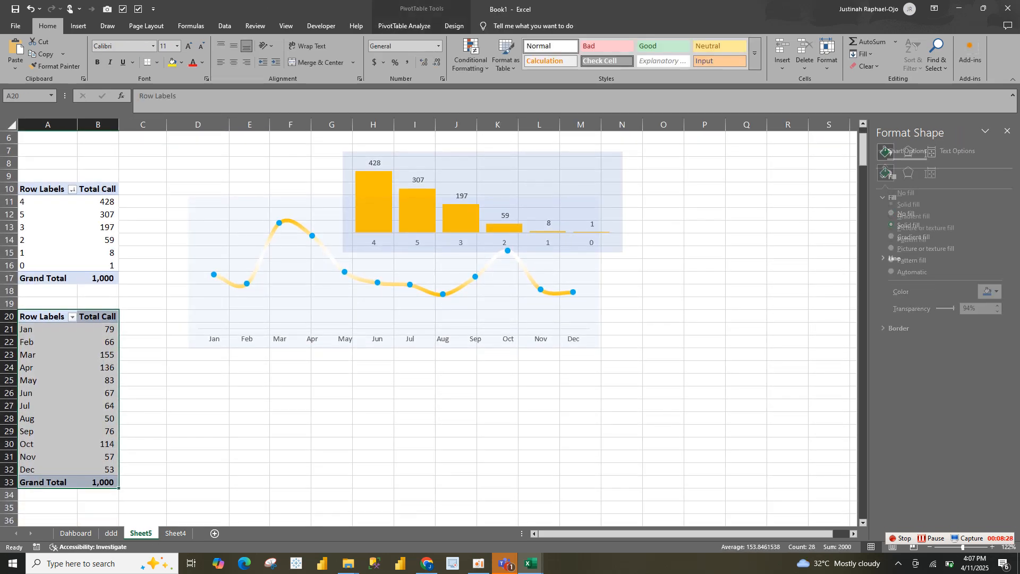
pyautogui.hotkey('ctrl', 'c')
pyautogui.click(47, 508)
pyautogui.hotkey('ctrl', 'v')
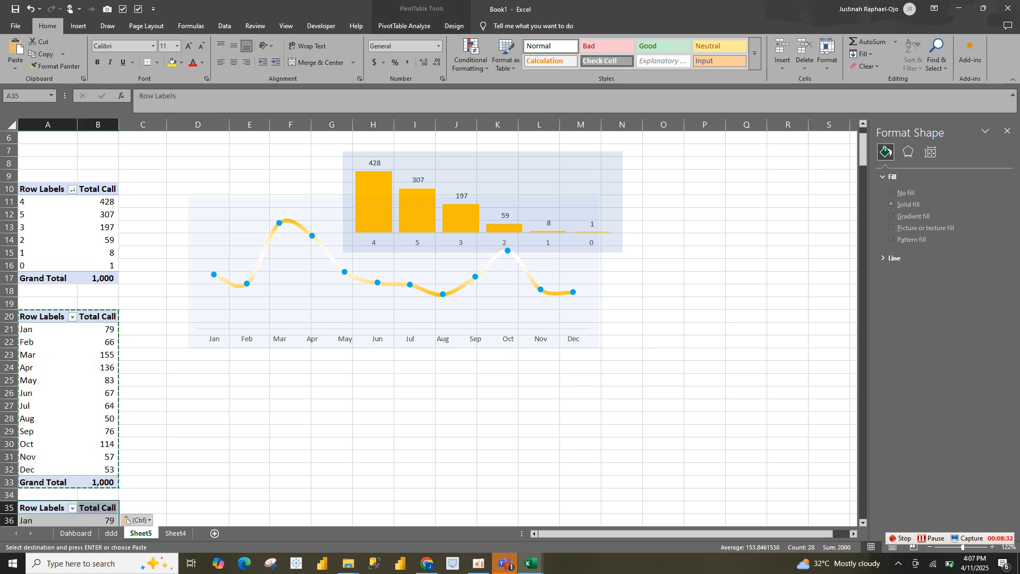
# Show the field list for the copied PivotTable and remove Total Call from its values
pyautogui.click(1007, 130)
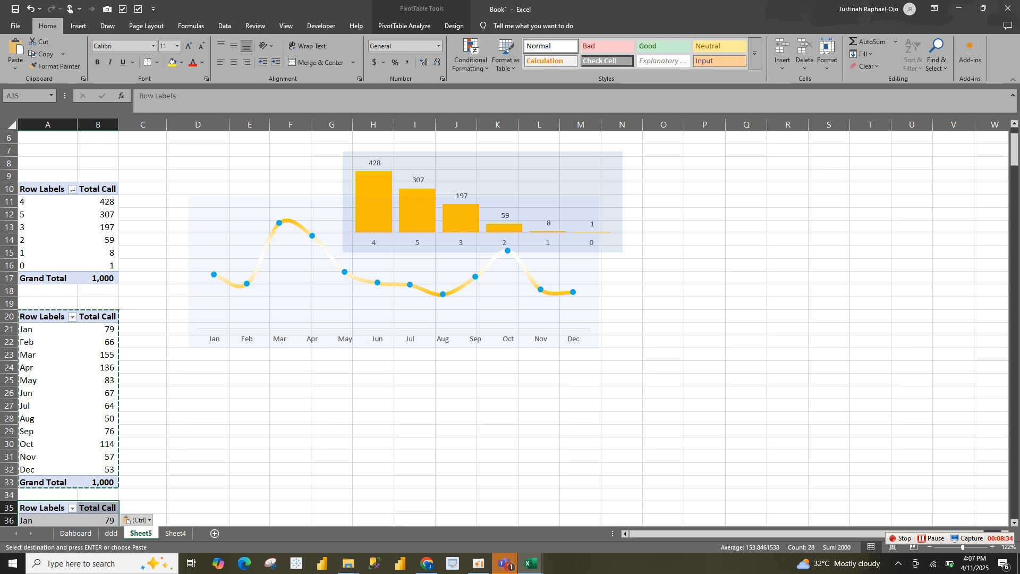
pyautogui.rightClick(62, 520)
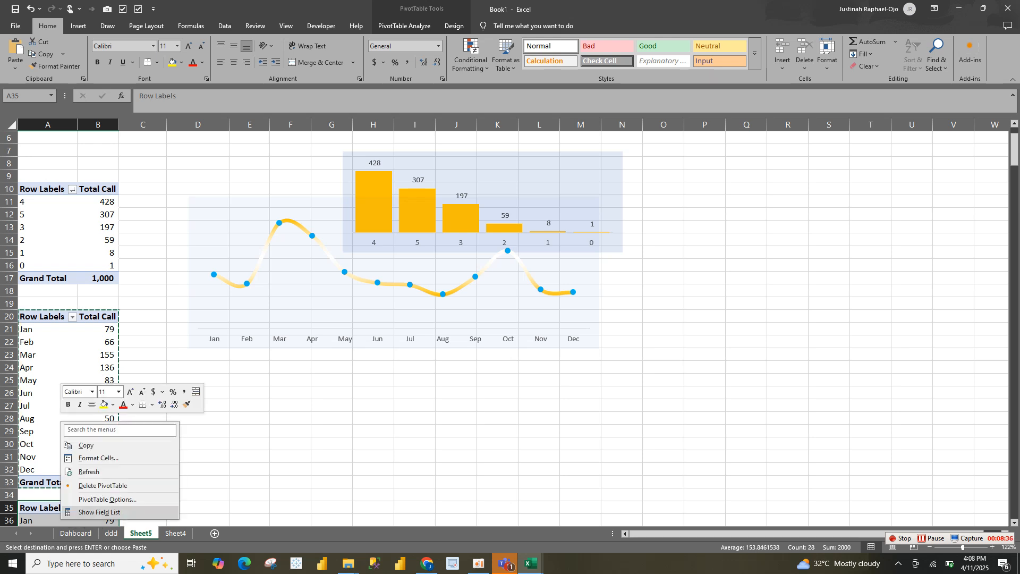
pyautogui.click(99, 513)
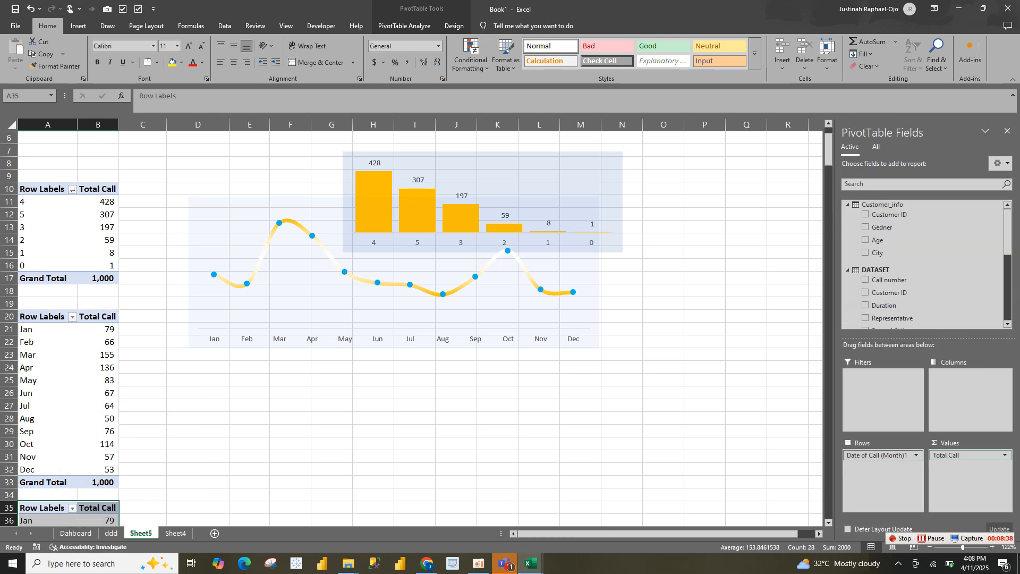
pyautogui.moveTo(961, 456); pyautogui.dragTo(924, 306)
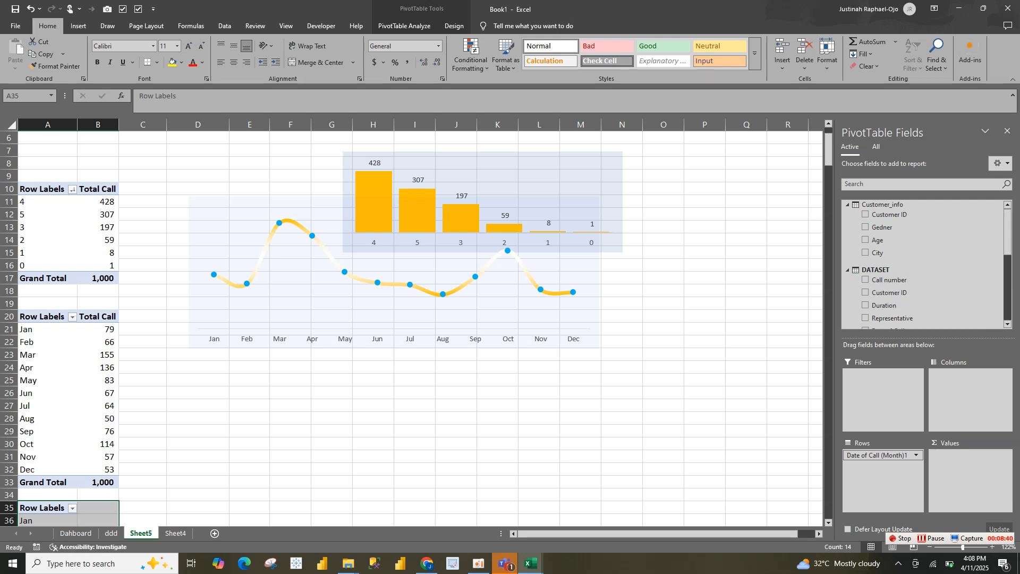
# Add Revenue to the values of the PivotTable at A35 and insert a clustered column chart from it
pyautogui.scroll(-5, 925, 306)
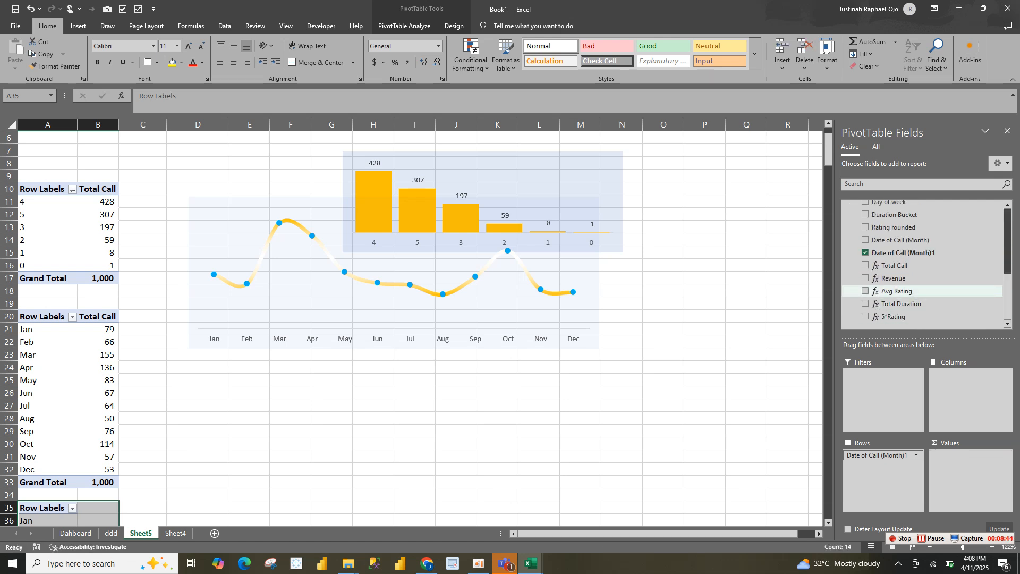
pyautogui.click(866, 278)
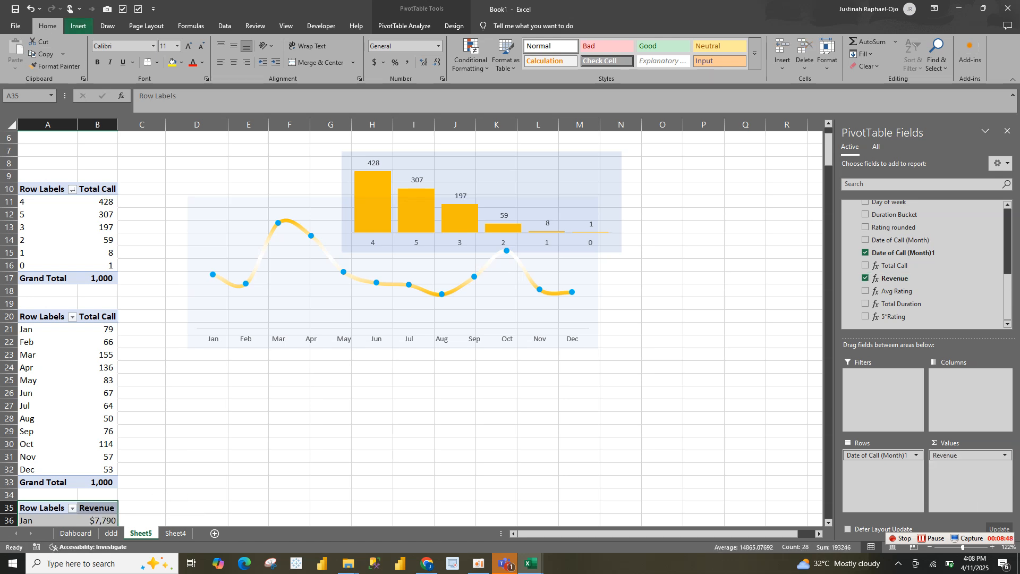
pyautogui.click(78, 26)
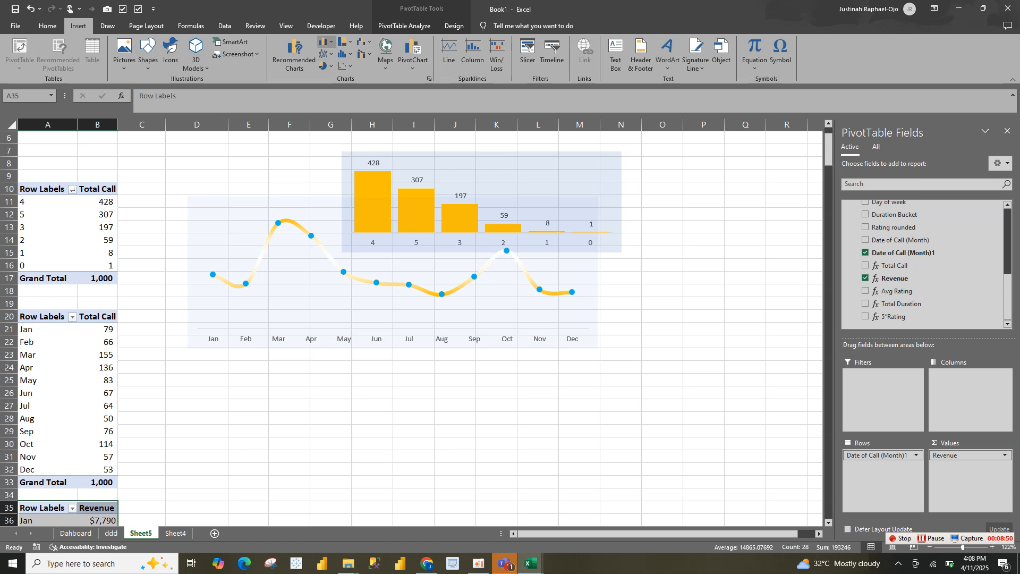
pyautogui.click(326, 42)
pyautogui.click(335, 76)
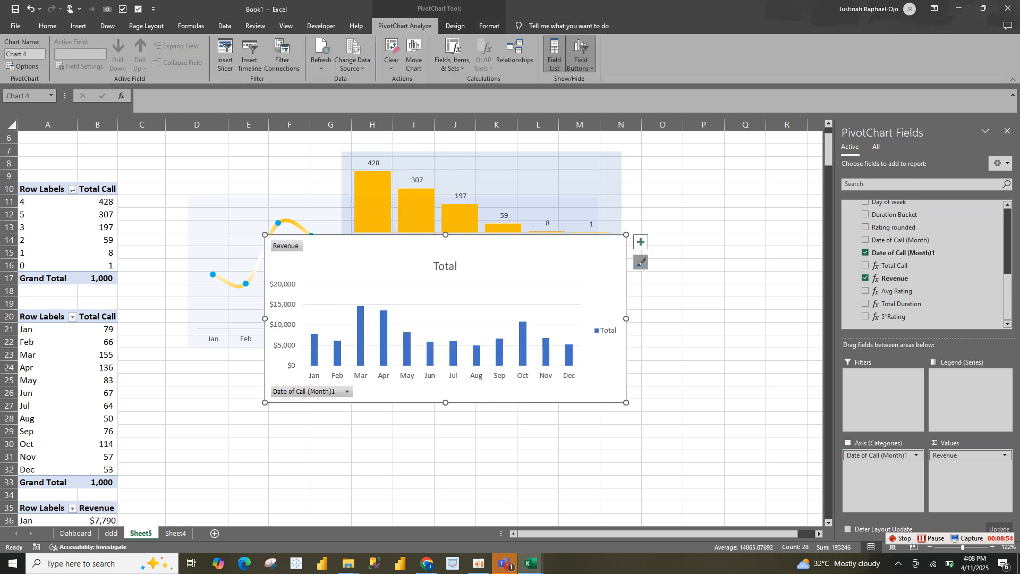
pyautogui.click(634, 253)
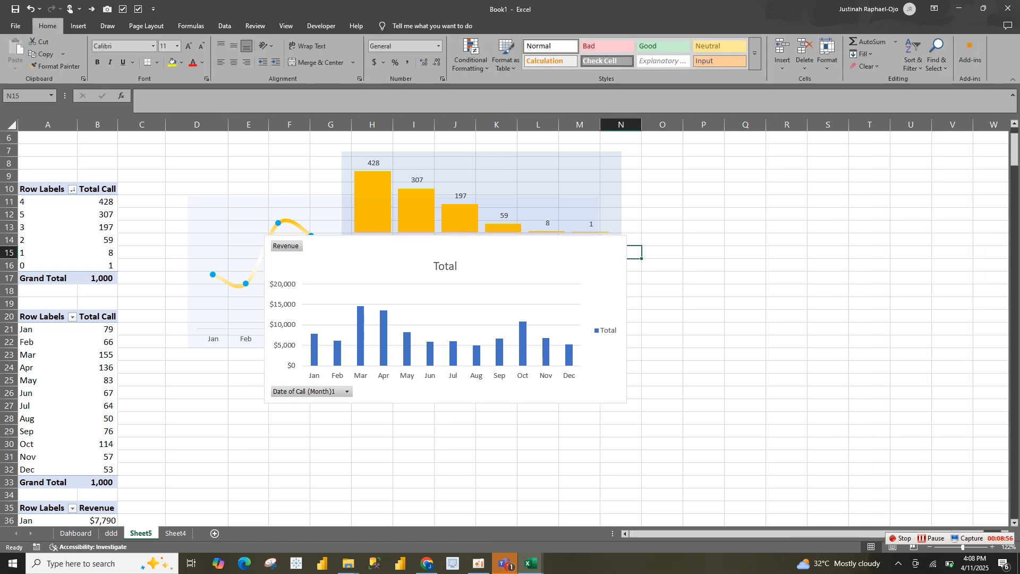
# Hide all field buttons on the revenue column chart, delete its vertical axis and slightly adjust its size
pyautogui.rightClick(310, 391)
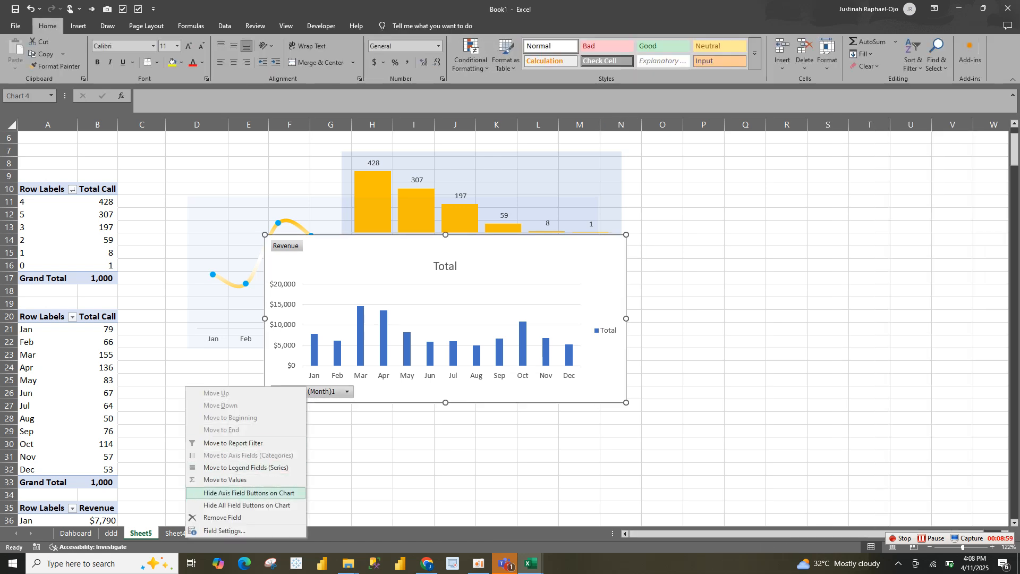
pyautogui.click(247, 505)
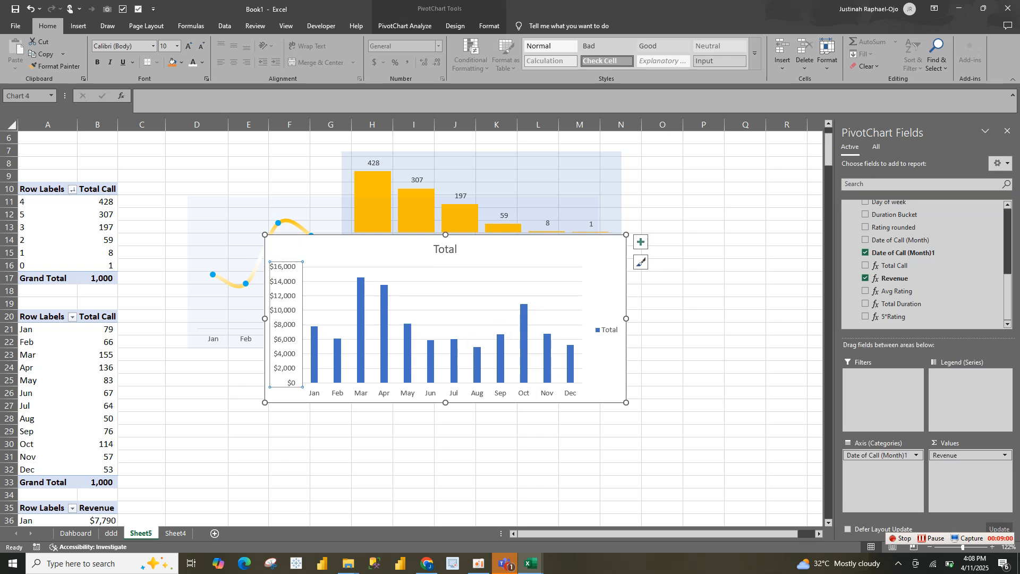
pyautogui.press('Delete')
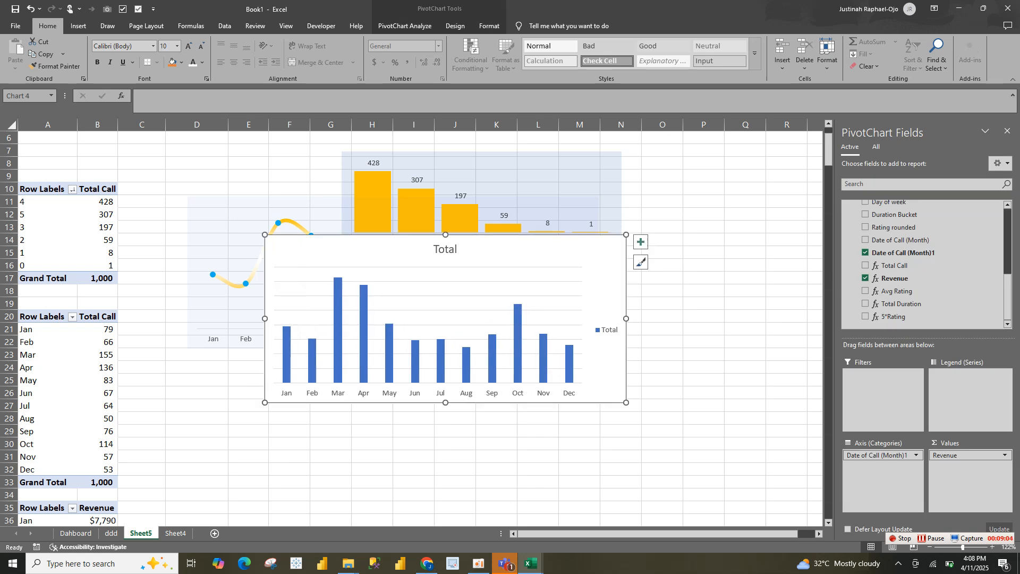
pyautogui.moveTo(626, 234); pyautogui.dragTo(632, 238)
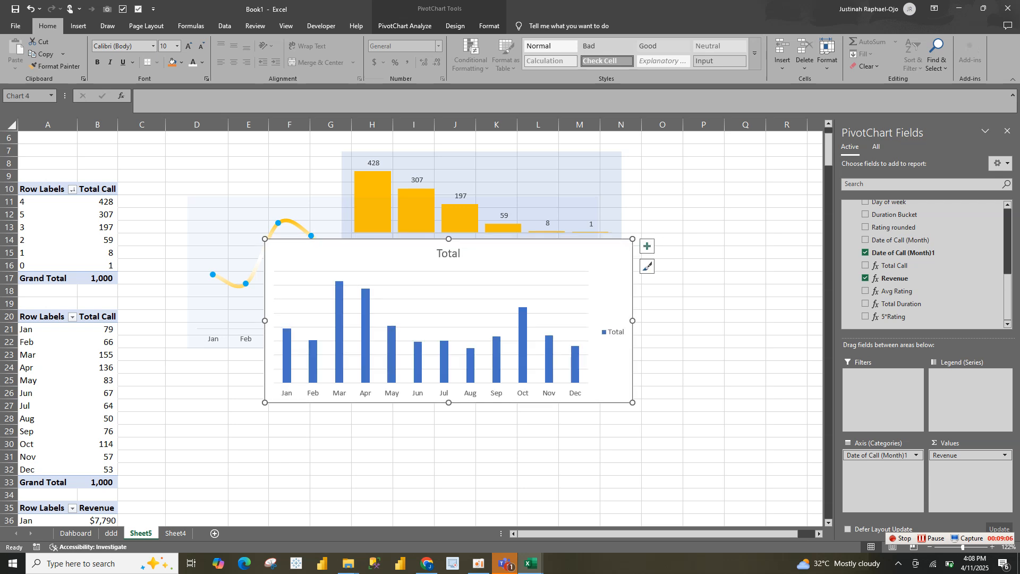
# Remove the gridlines, legend and chart title from the revenue column chart
pyautogui.click(659, 251)
pyautogui.click(615, 260)
pyautogui.click(648, 246)
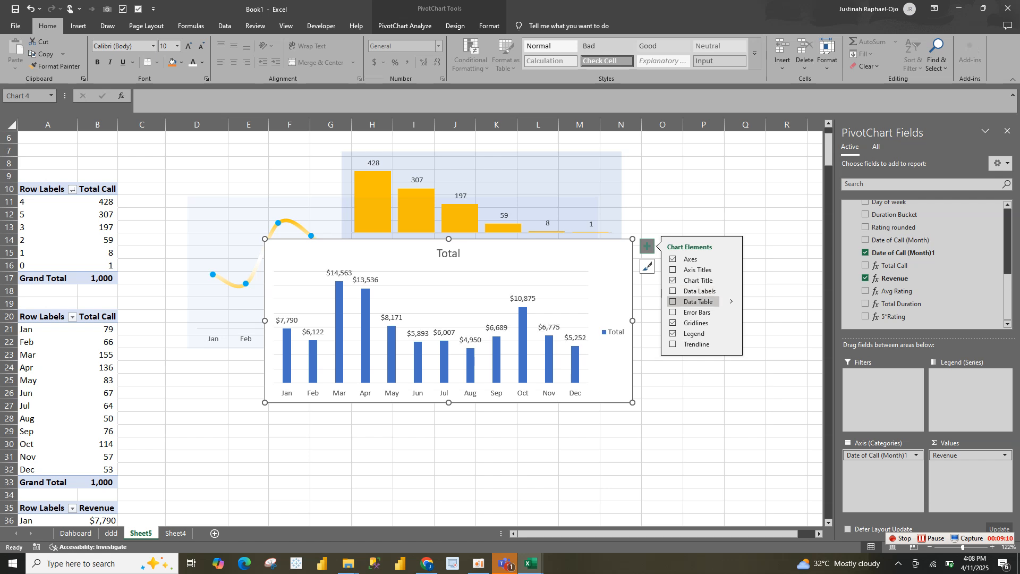
pyautogui.click(691, 323)
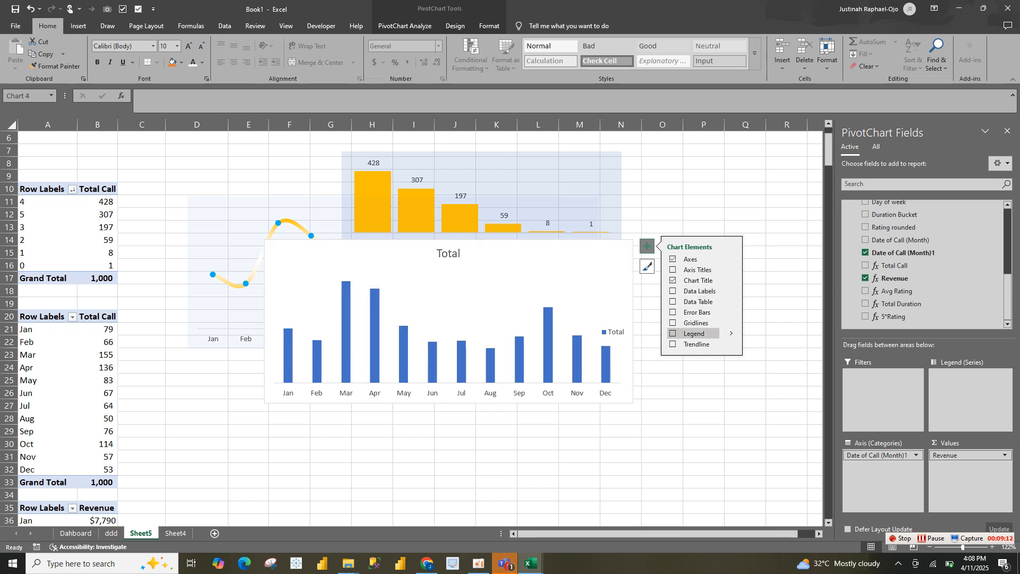
pyautogui.click(691, 334)
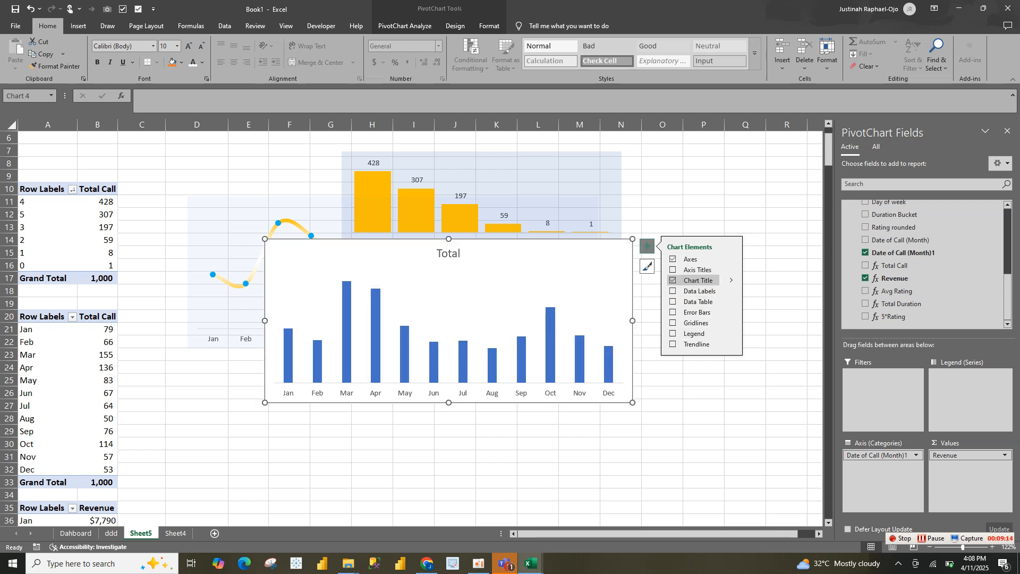
pyautogui.click(691, 280)
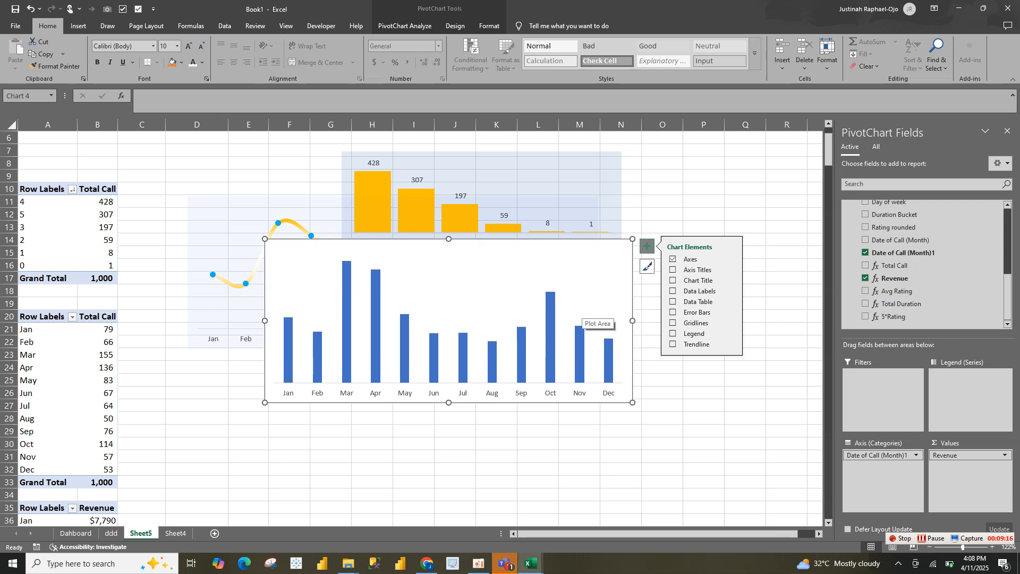
# Format the revenue columns with a 49% gap width, a solid standard orange fill and no border line
pyautogui.rightClick(553, 319)
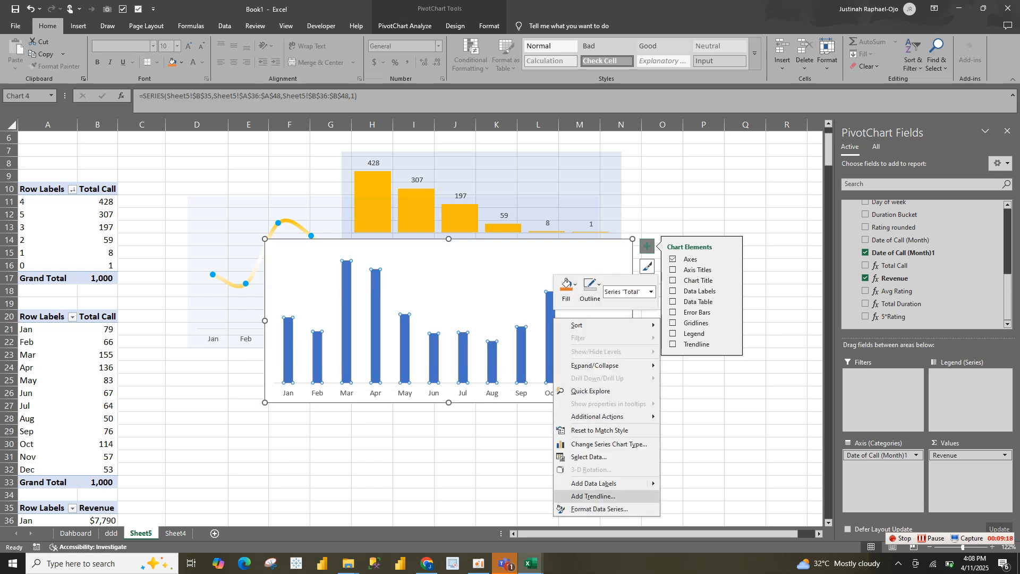
pyautogui.click(590, 509)
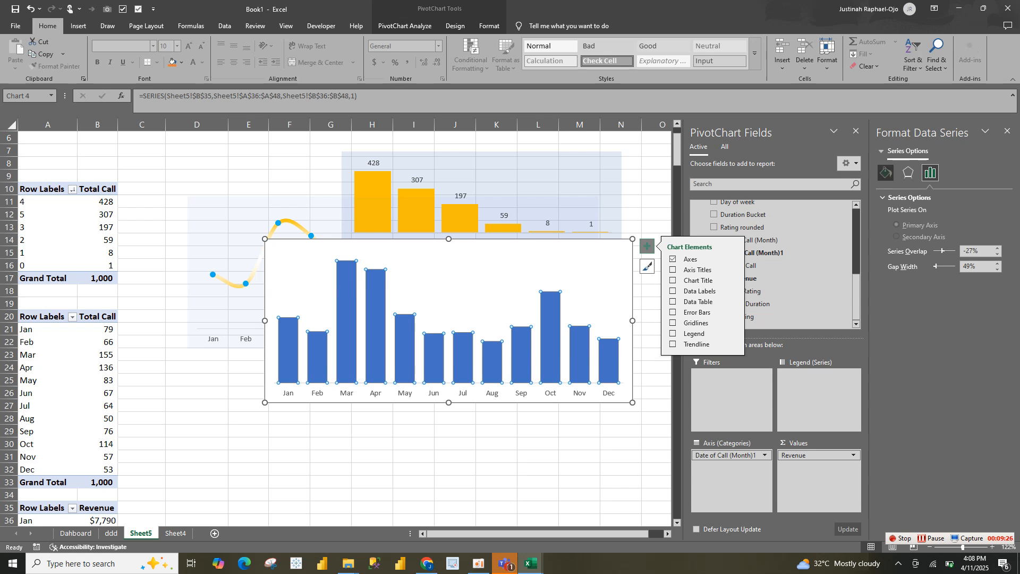
pyautogui.click(885, 172)
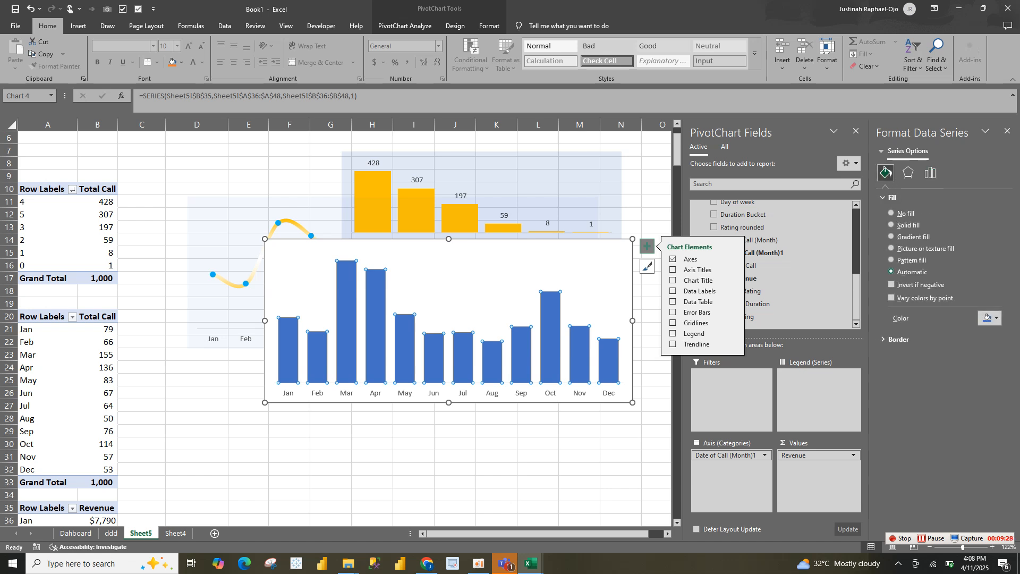
pyautogui.click(898, 339)
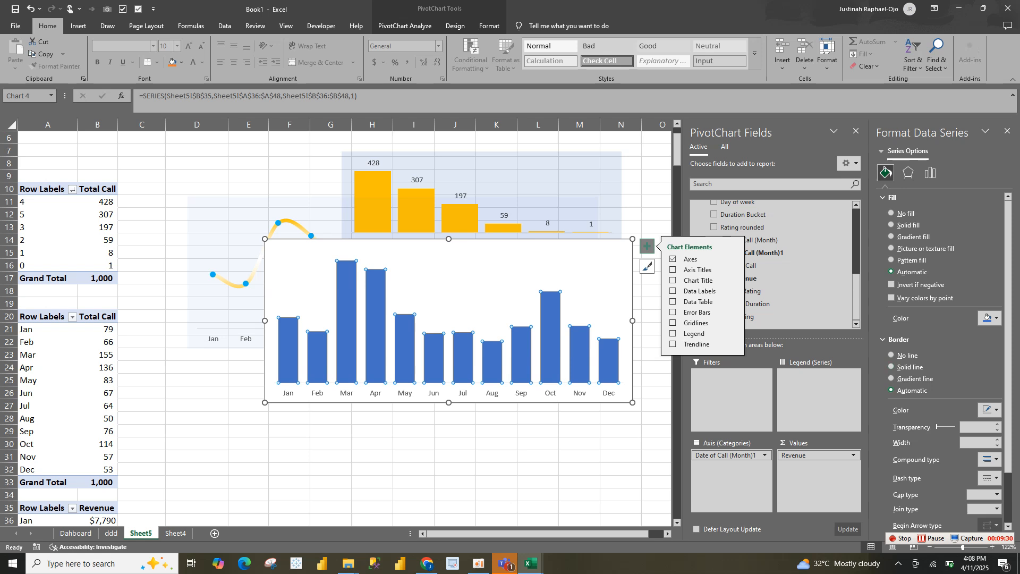
pyautogui.click(989, 318)
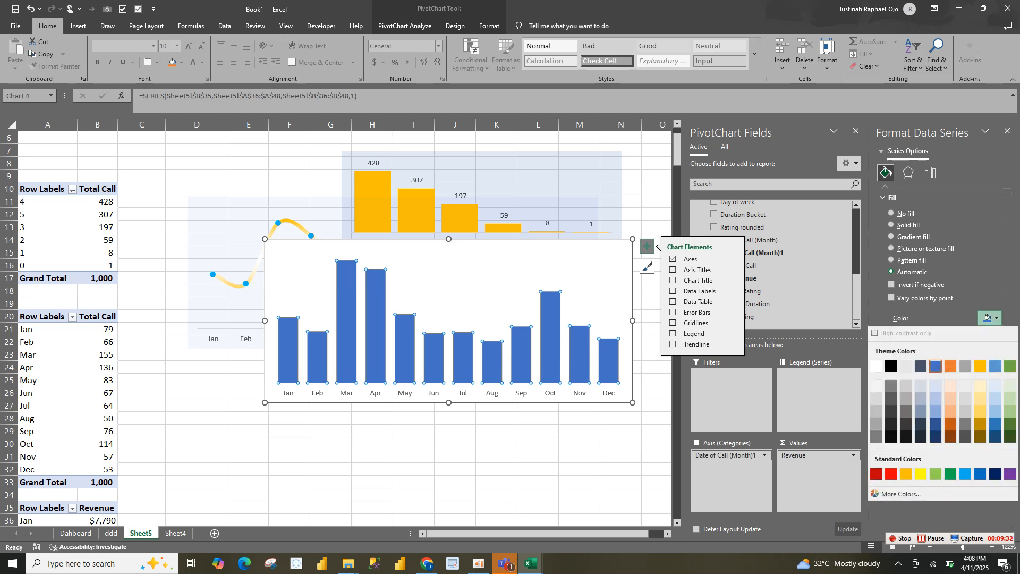
pyautogui.click(906, 473)
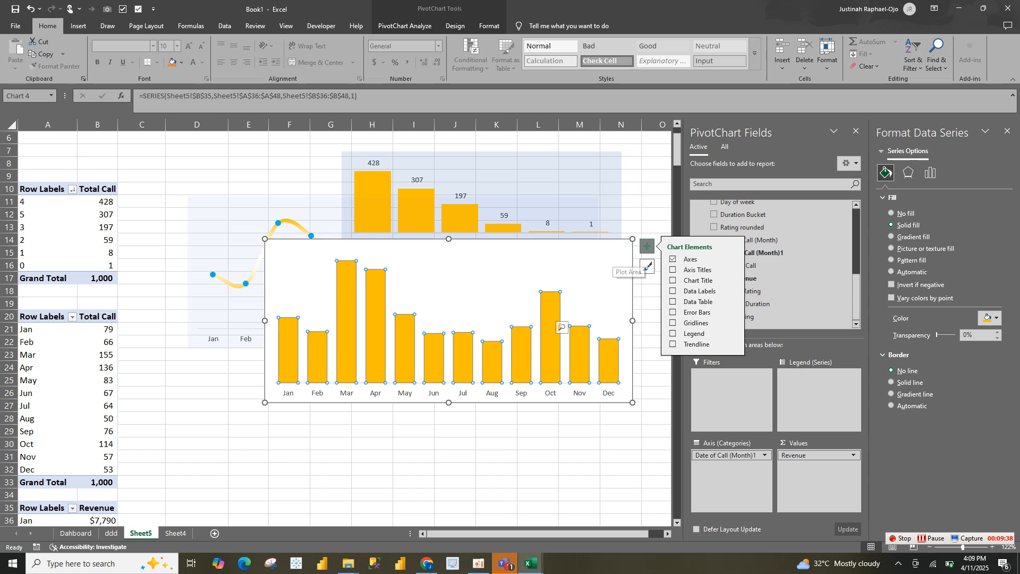
# Give the revenue chart area no border and a solid blue theme fill with 80% transparency
pyautogui.click(609, 264)
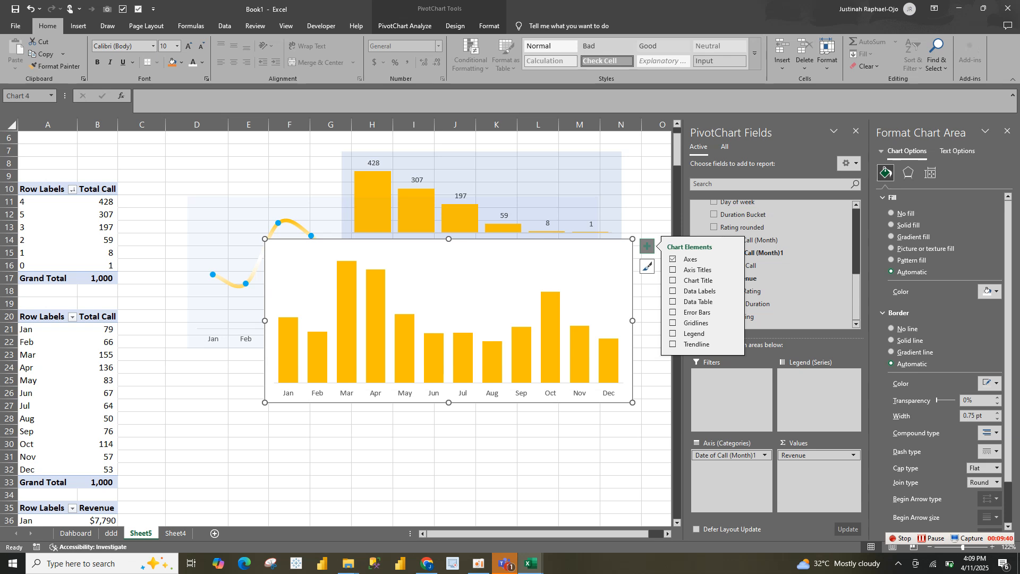
pyautogui.click(906, 328)
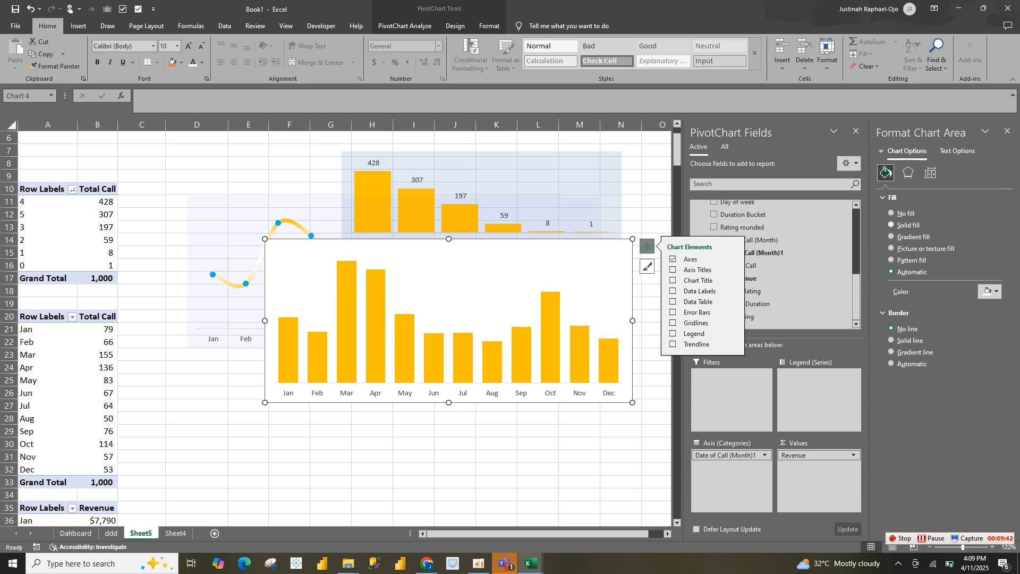
pyautogui.click(988, 291)
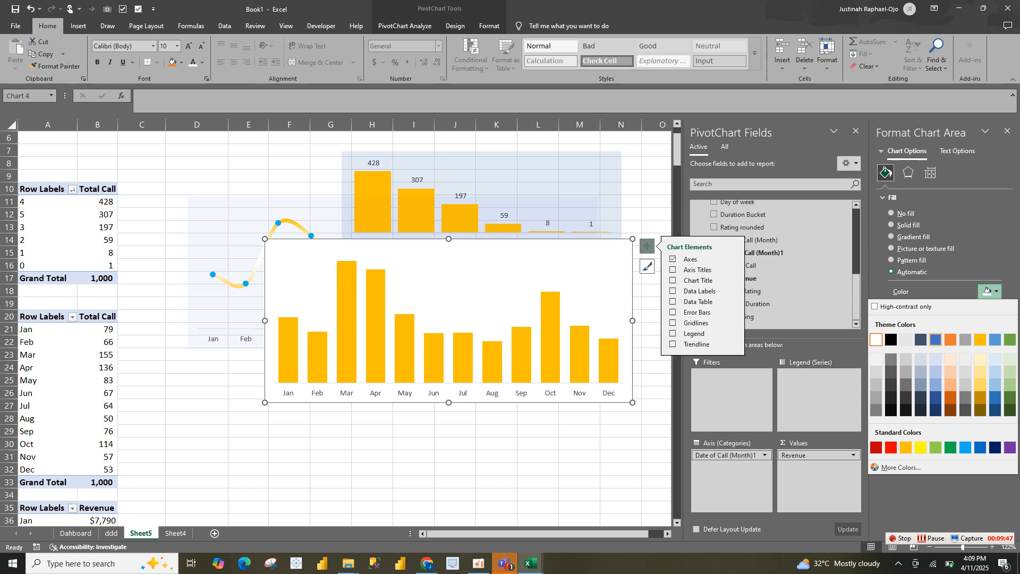
pyautogui.click(936, 339)
pyautogui.click(963, 308)
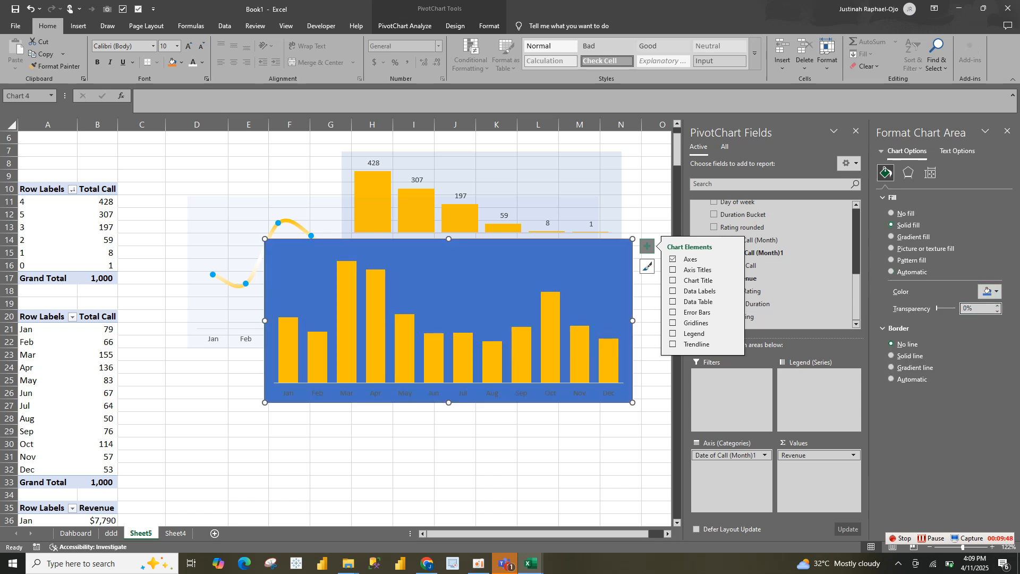
pyautogui.write('8')
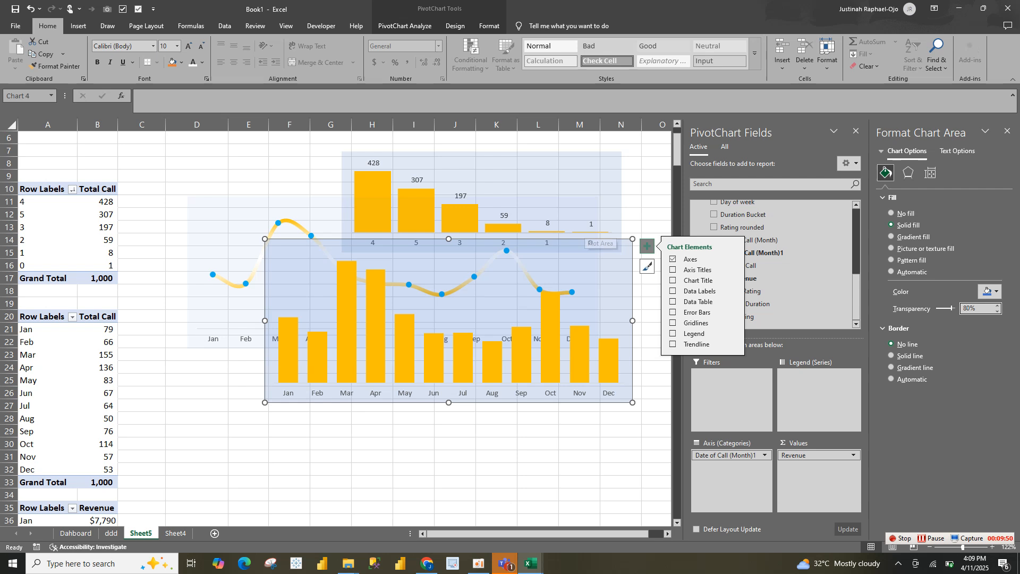
# Reduce the revenue column chart's height slightly and paste a copy of it onto the ddd sheet
pyautogui.moveTo(633, 238); pyautogui.dragTo(637, 258)
pyautogui.hotkey('ctrl', 'c')
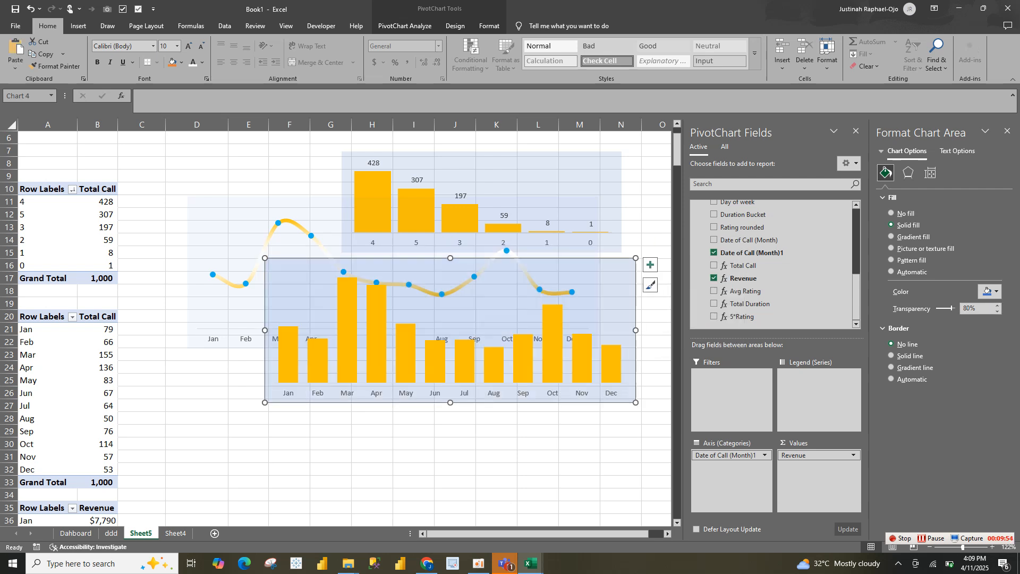
pyautogui.click(111, 534)
pyautogui.click(526, 340)
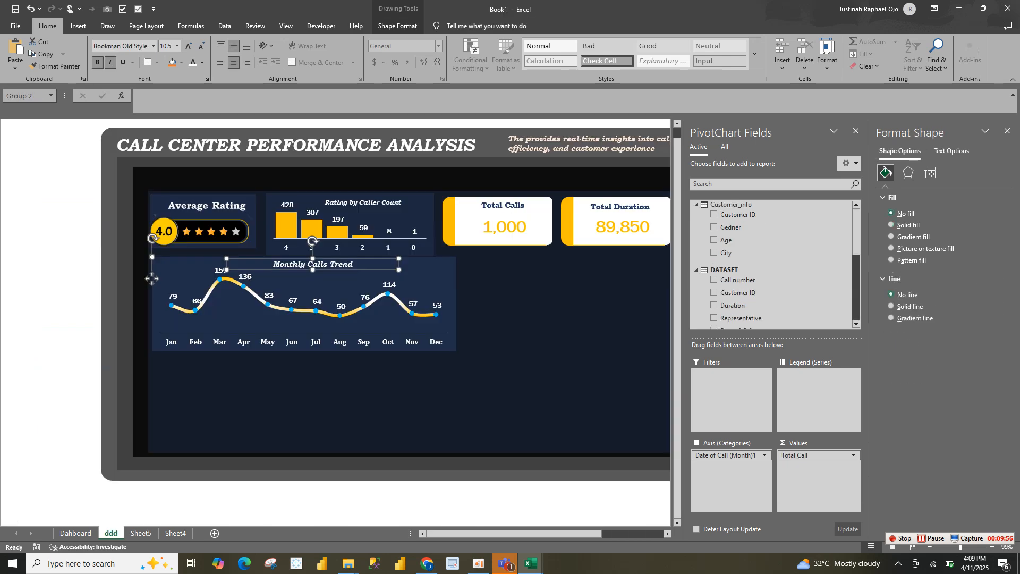
pyautogui.hotkey('ctrl', 'v')
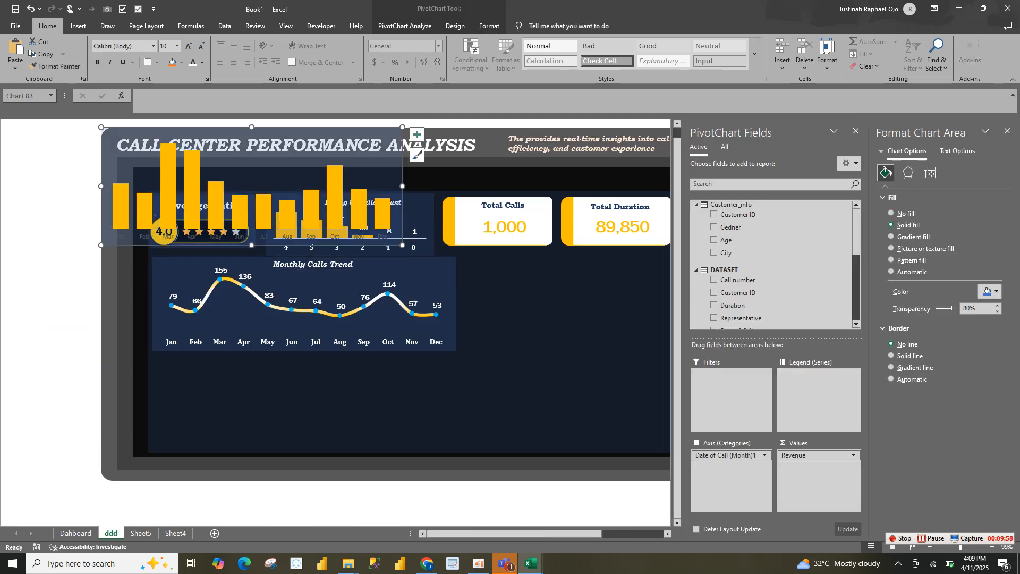
# Place the pasted revenue chart directly beneath the Monthly Calls Trend chart and resize it to fit the remaining space
pyautogui.moveTo(399, 224); pyautogui.dragTo(453, 424)
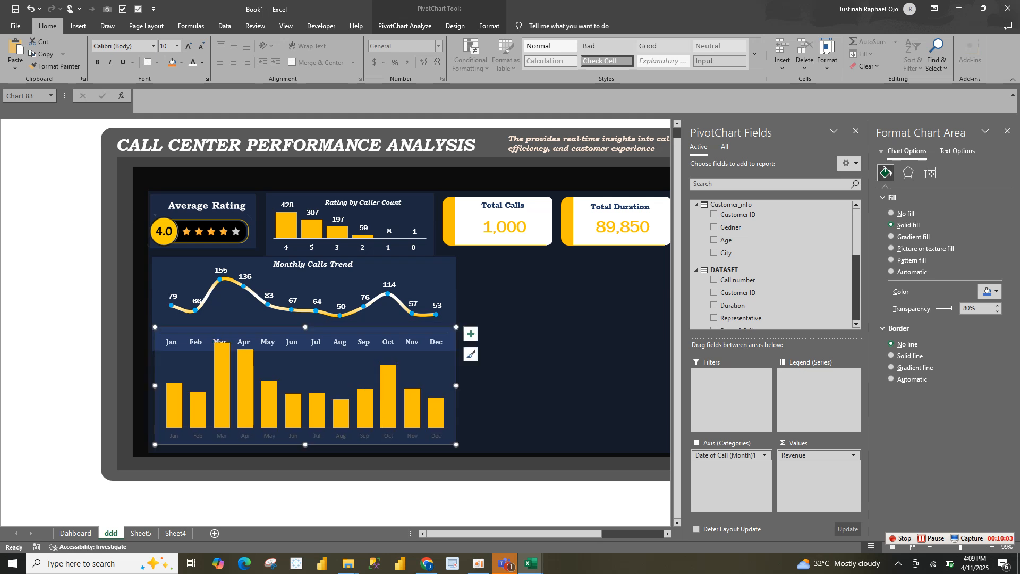
pyautogui.moveTo(305, 327); pyautogui.dragTo(305, 350)
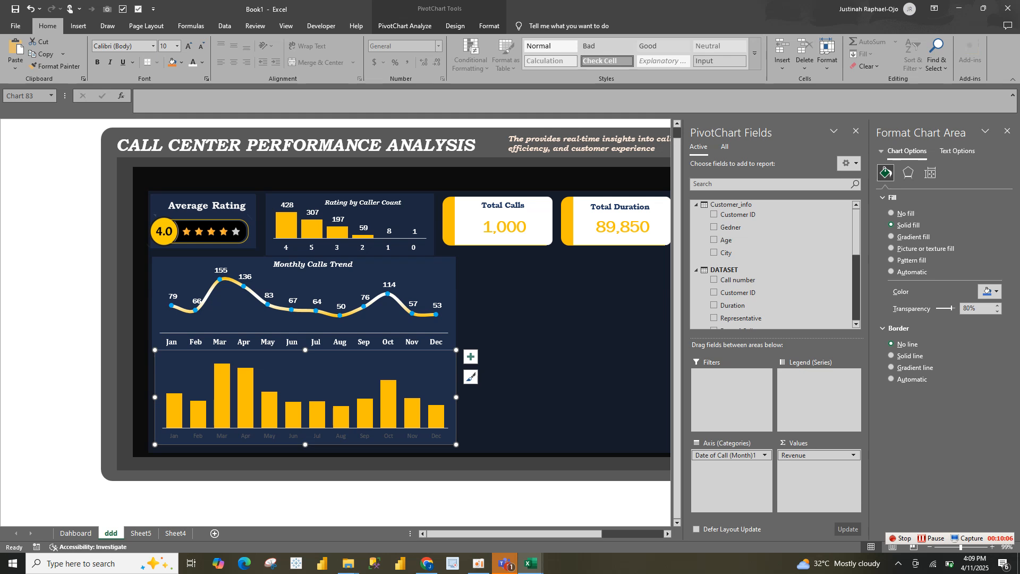
pyautogui.moveTo(456, 444)
pyautogui.mouseDown()
pyautogui.moveTo(466, 444)
pyautogui.moveTo(458, 448)
pyautogui.mouseUp()
# Add data labels to the revenue columns on the ddd sheet
pyautogui.click(248, 397)
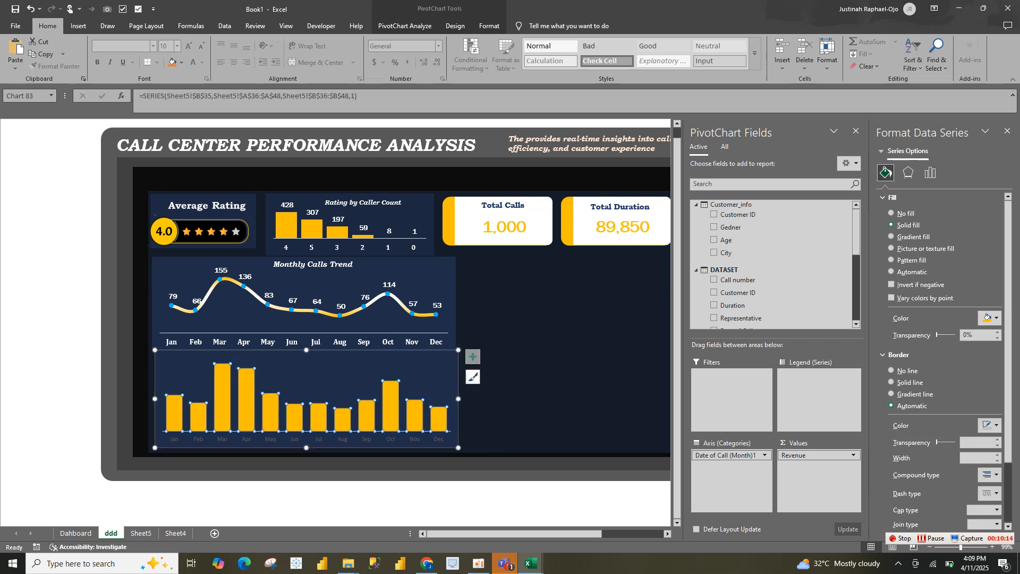
pyautogui.click(473, 356)
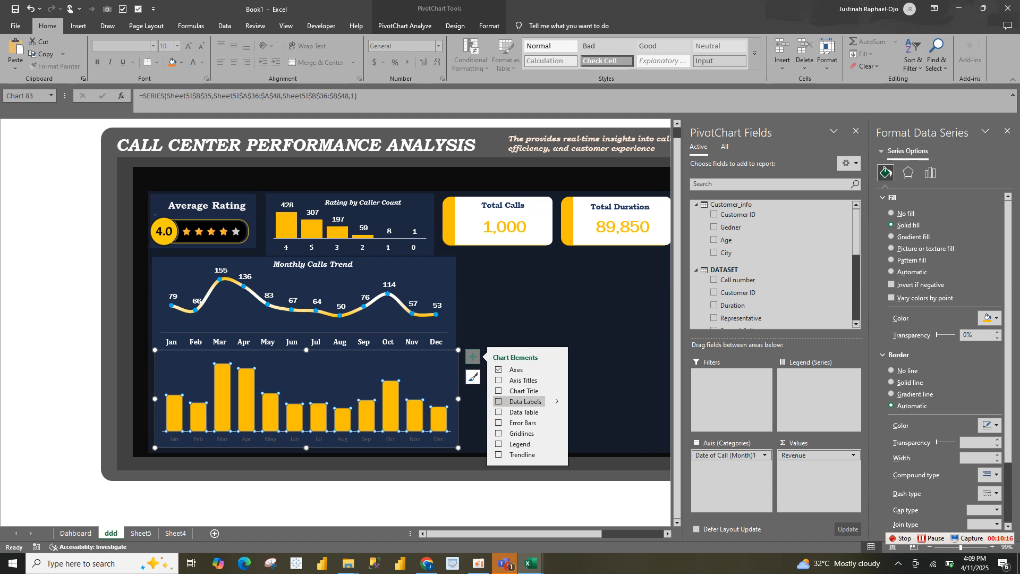
pyautogui.click(498, 401)
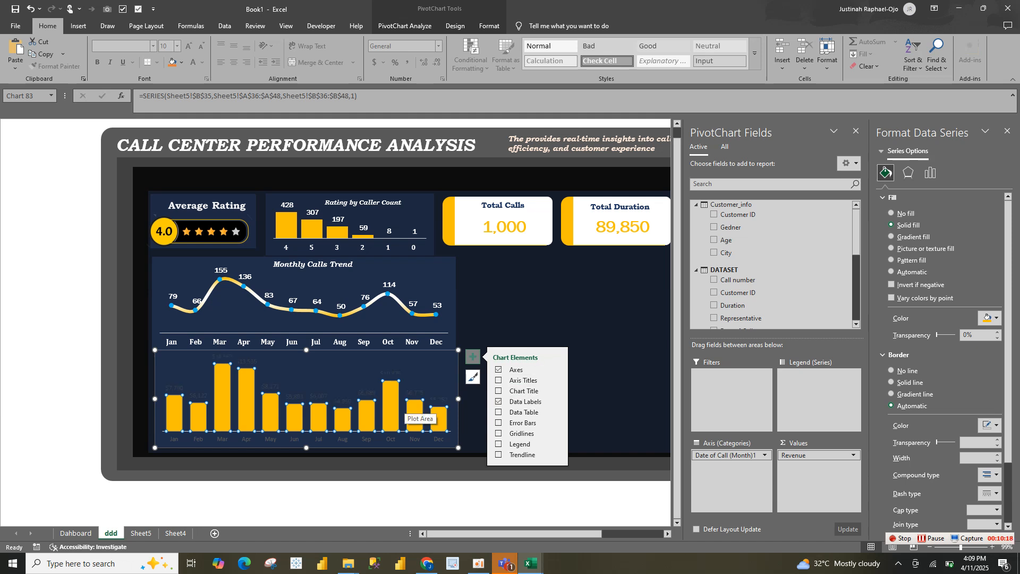
# Format the revenue chart's data labels in bold white Franklin Gothic Book
pyautogui.click(417, 413)
pyautogui.click(415, 393)
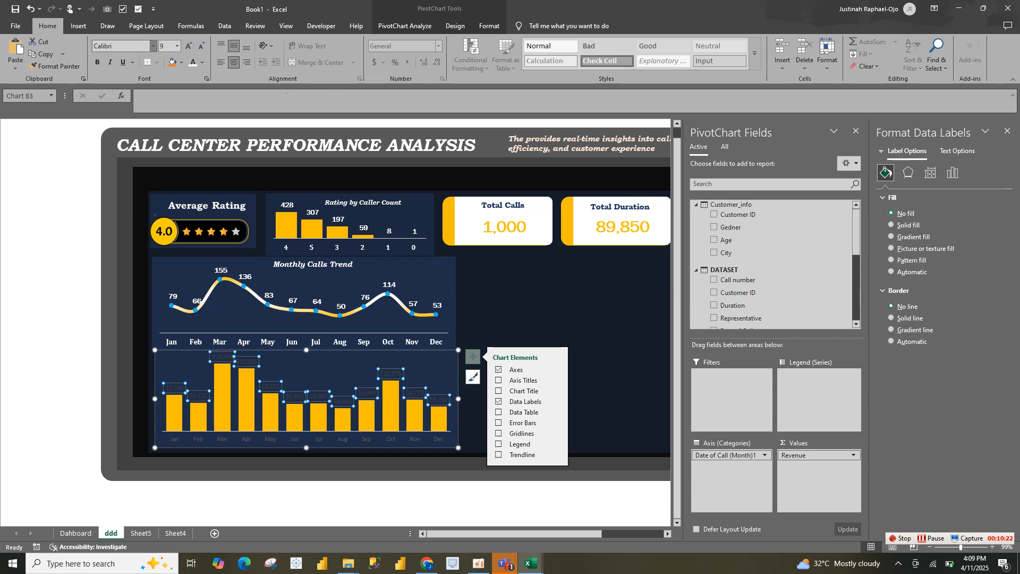
pyautogui.click(153, 46)
pyautogui.click(122, 109)
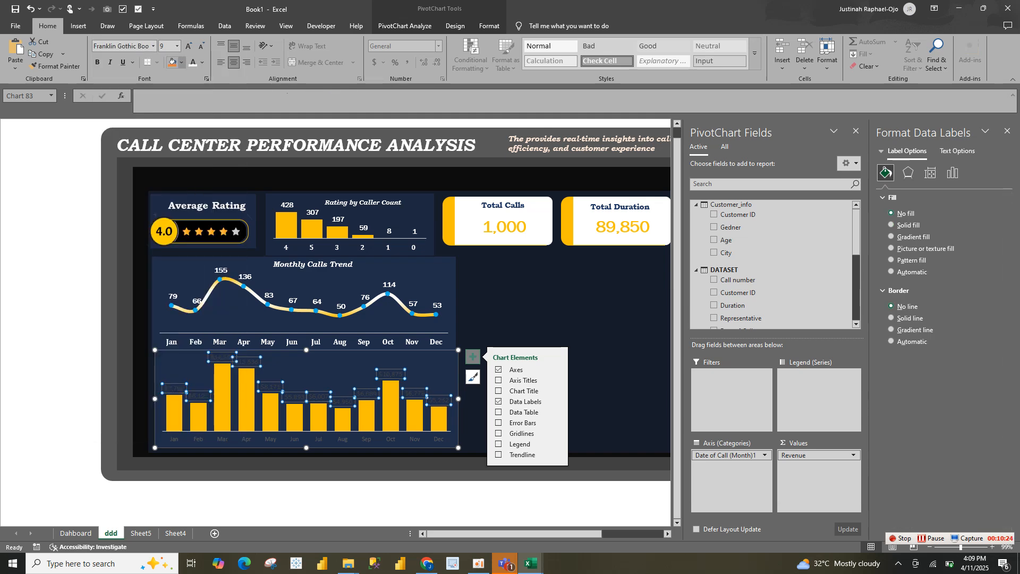
pyautogui.click(193, 62)
pyautogui.click(97, 62)
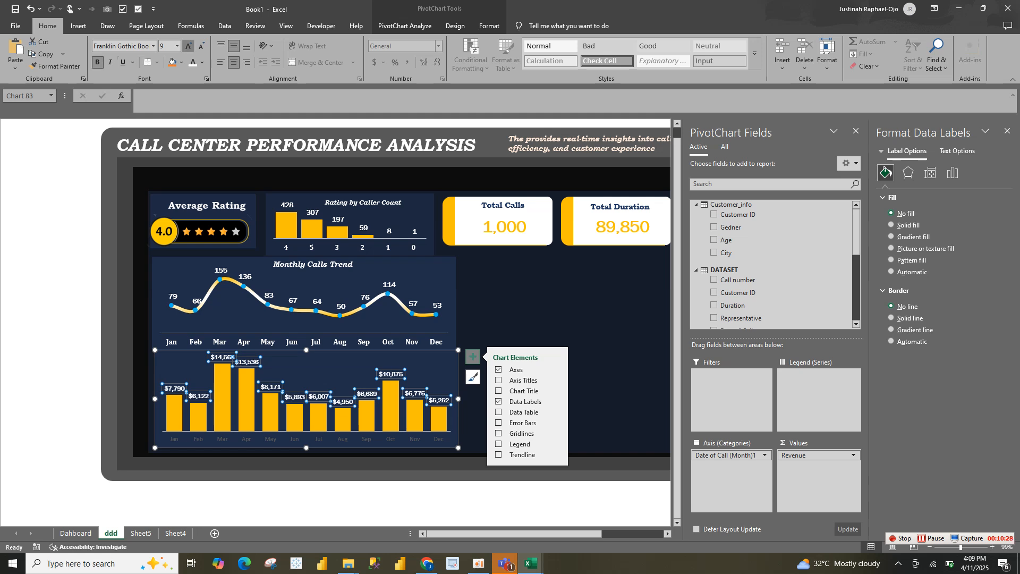
# Enlarge the revenue chart's data labels to 10.5 pt and rotate all their text 270°
pyautogui.click(188, 46)
pyautogui.click(188, 45)
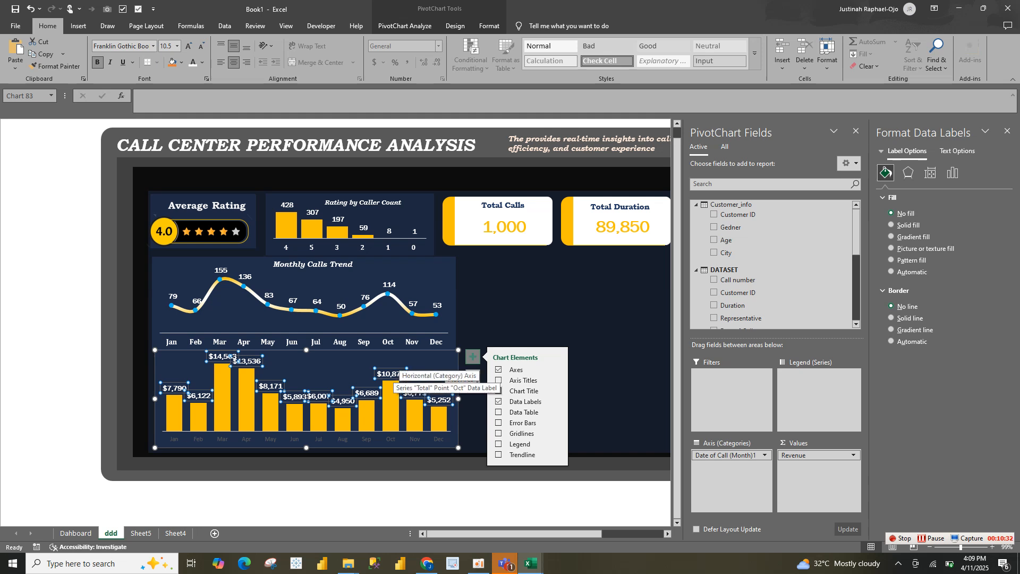
pyautogui.rightClick(394, 374)
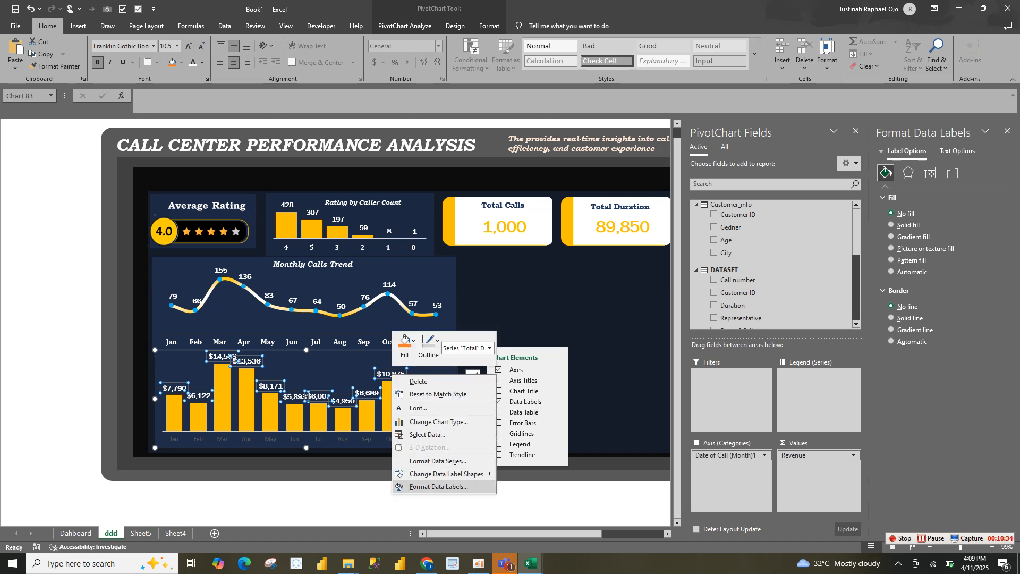
pyautogui.click(439, 487)
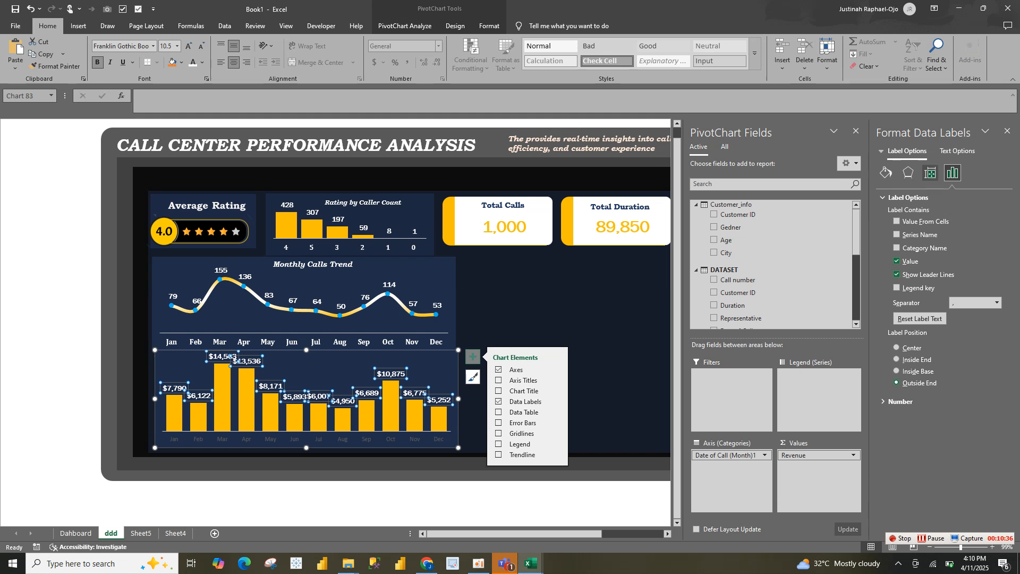
pyautogui.click(930, 172)
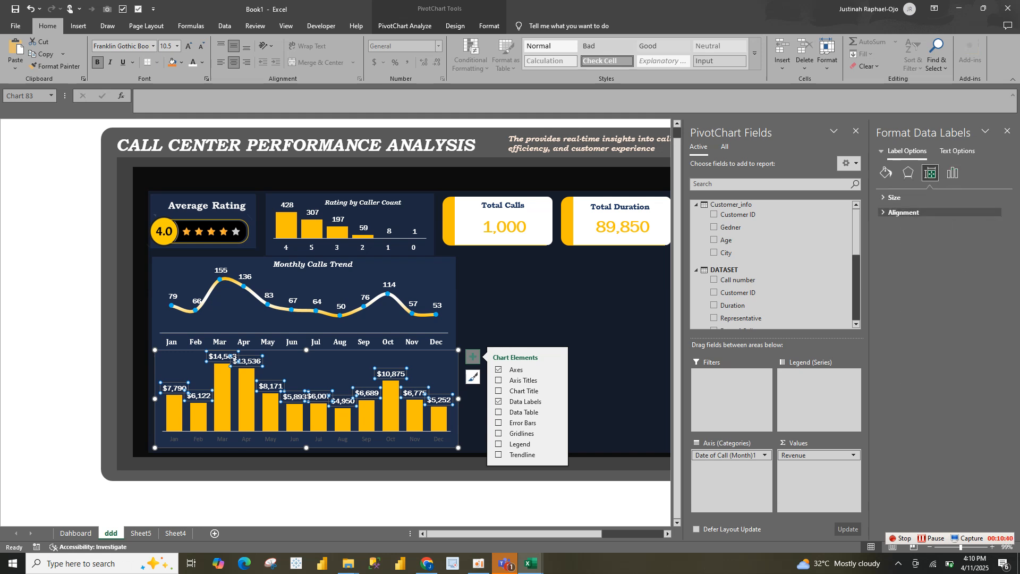
pyautogui.click(903, 212)
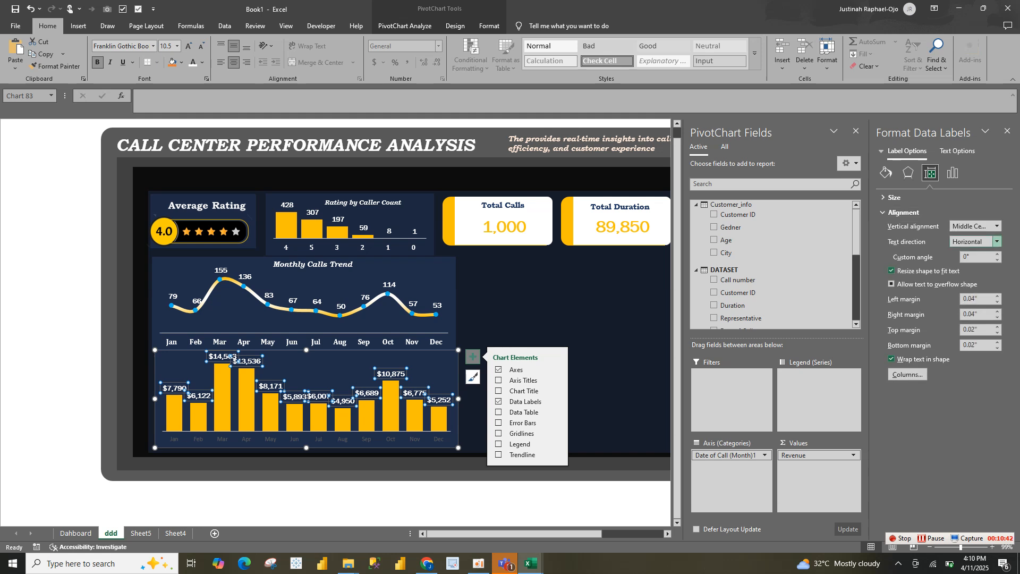
pyautogui.click(997, 241)
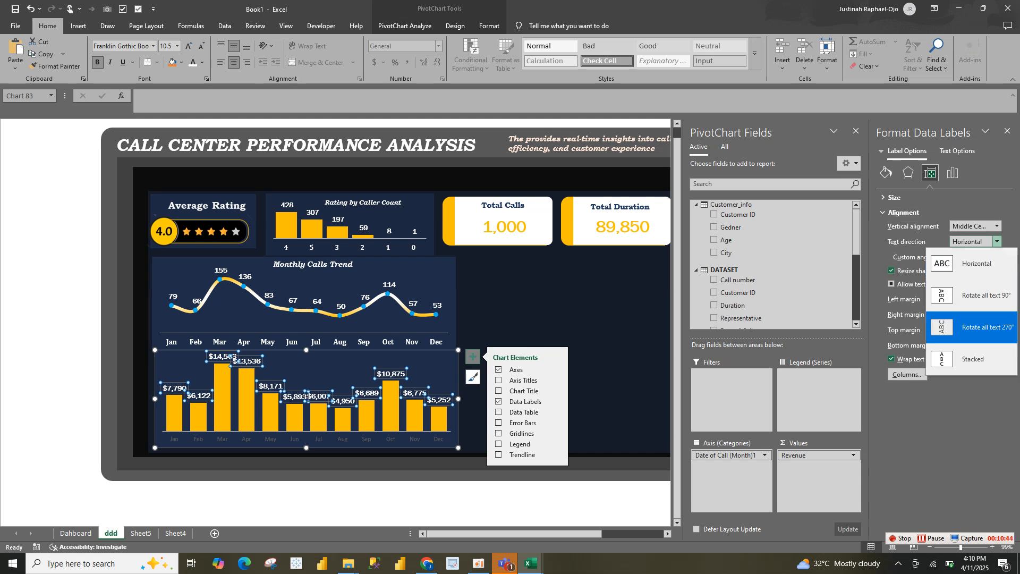
pyautogui.click(971, 327)
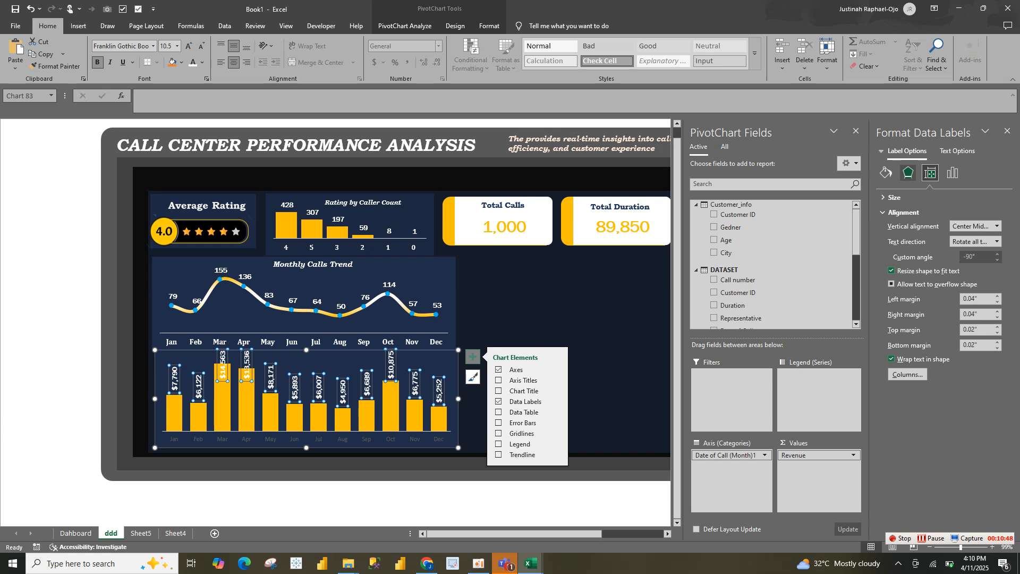
# Position the revenue chart's data labels at Inside Base and set their font color to black
pyautogui.click(953, 172)
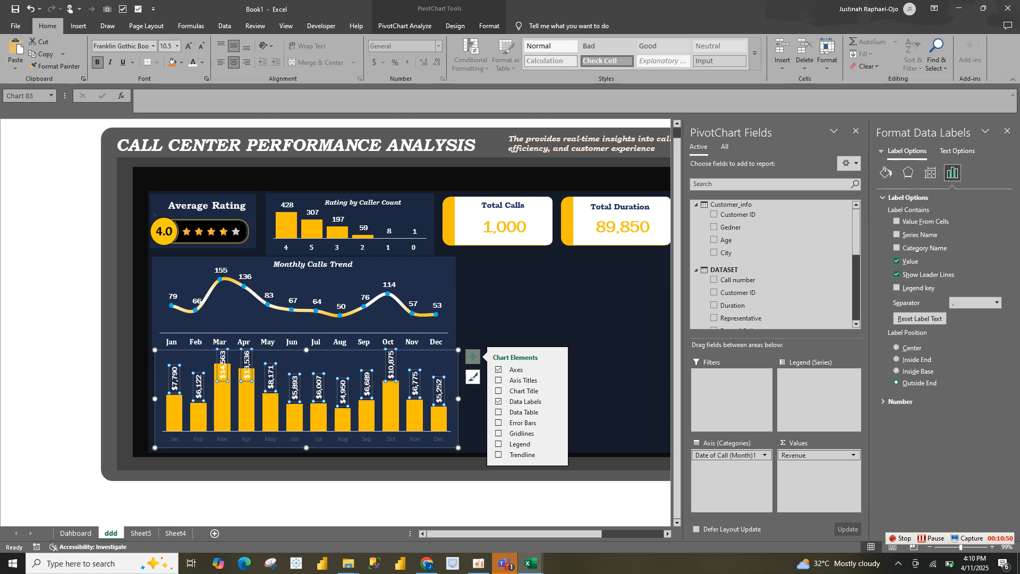
pyautogui.click(898, 371)
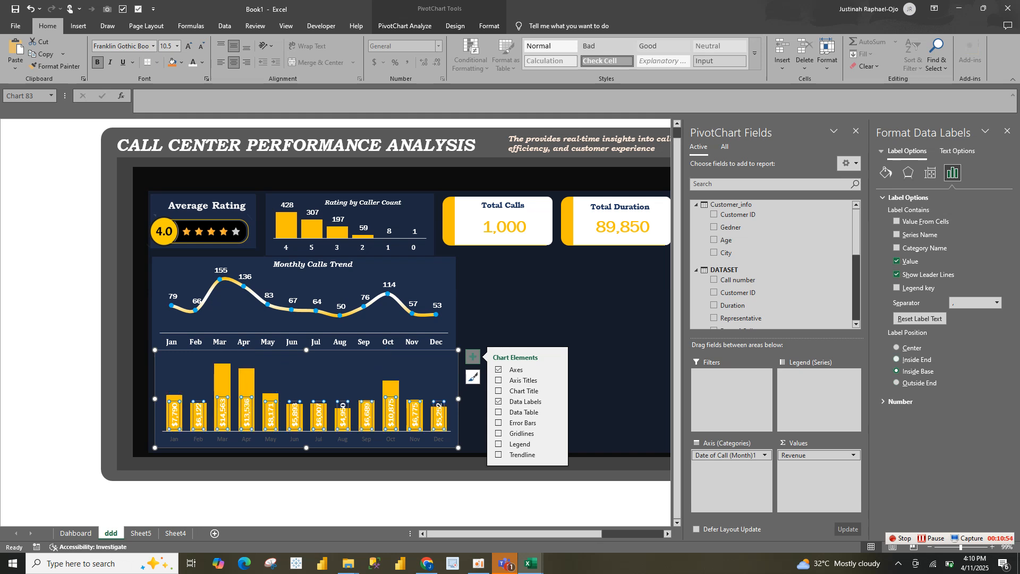
pyautogui.click(898, 359)
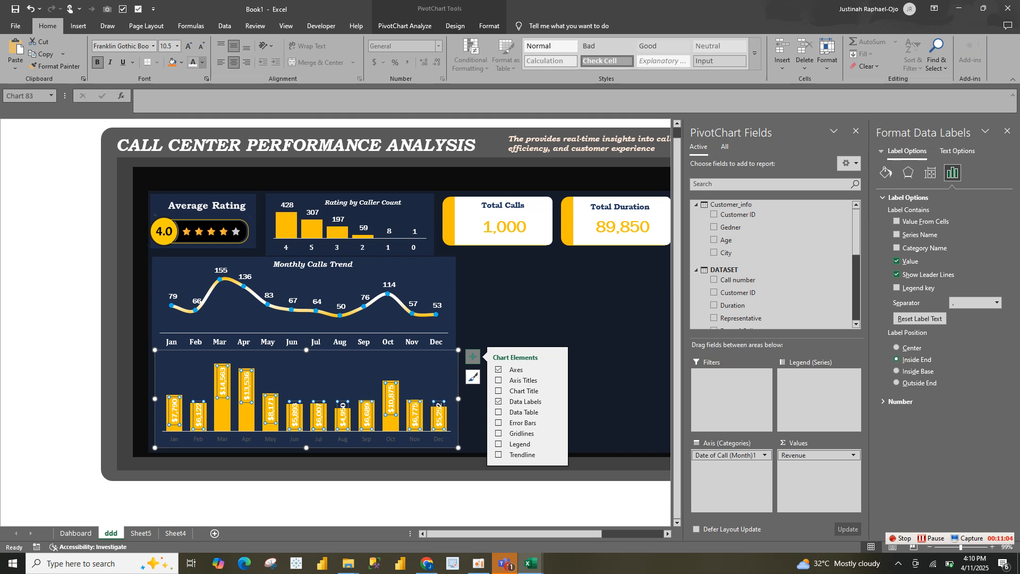
pyautogui.click(202, 62)
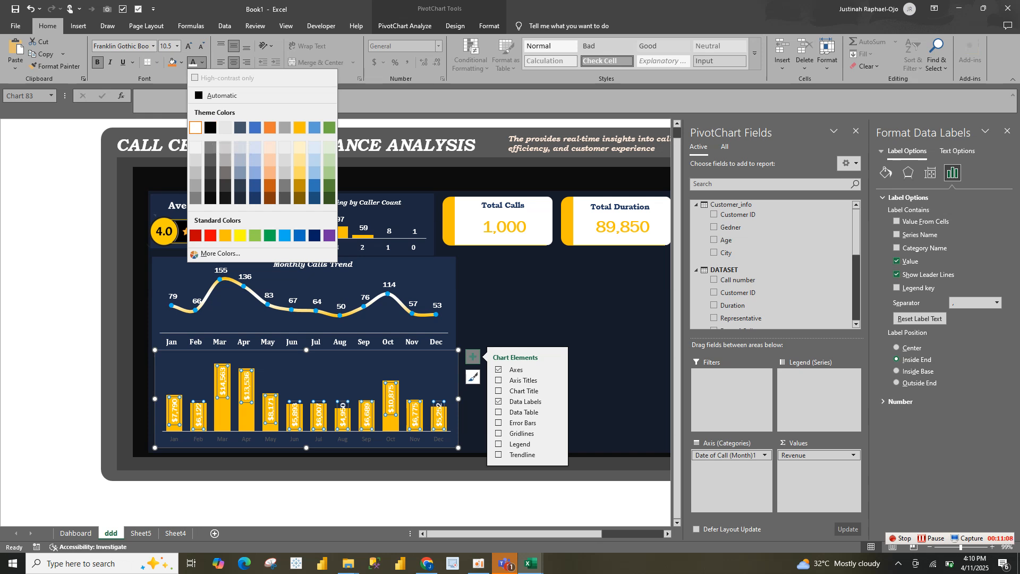
pyautogui.click(210, 128)
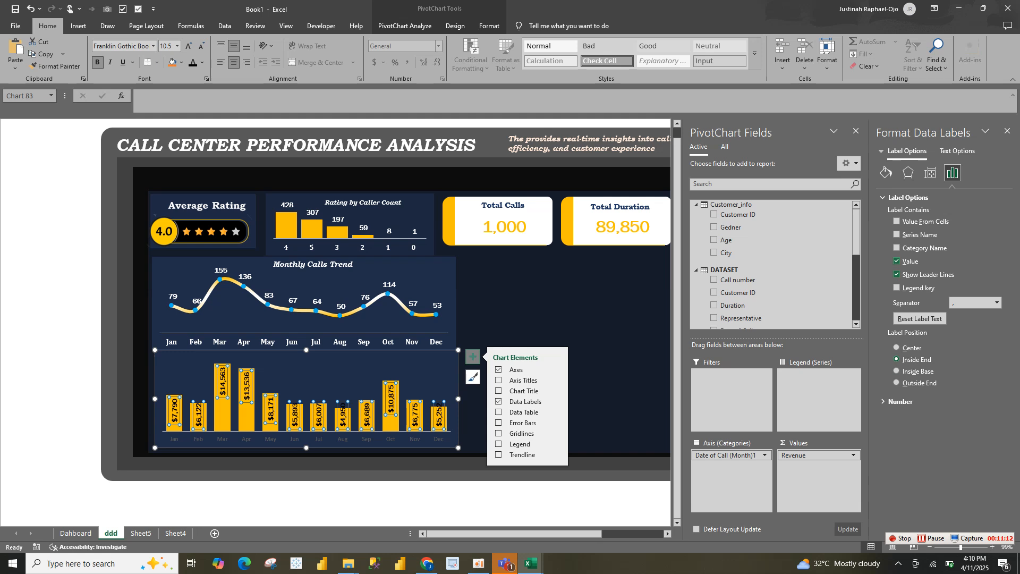
pyautogui.click(897, 371)
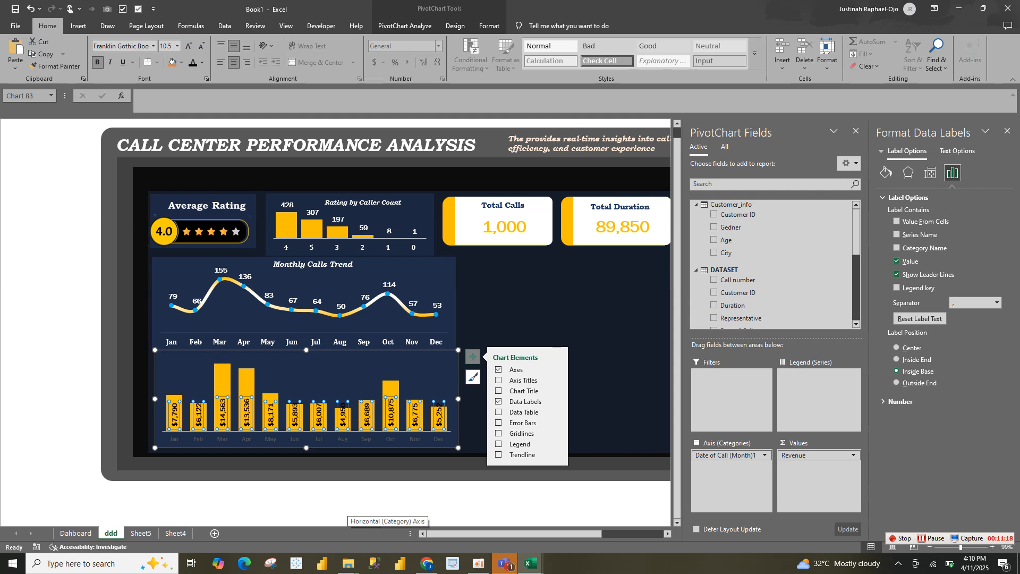
pyautogui.click(400, 492)
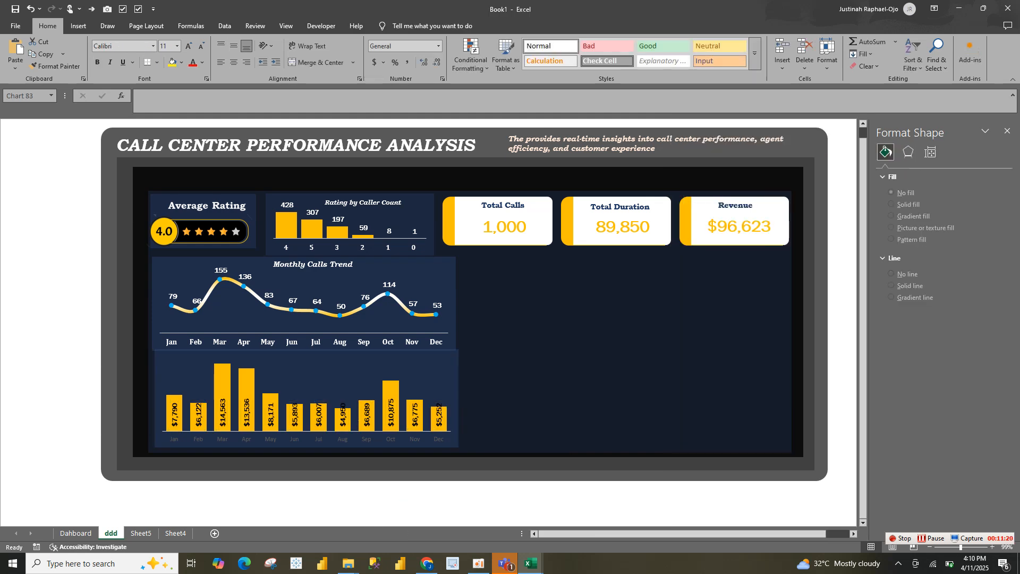
# Format the revenue chart's month axis labels in bold white Cambria at 10 pt
pyautogui.click(318, 439)
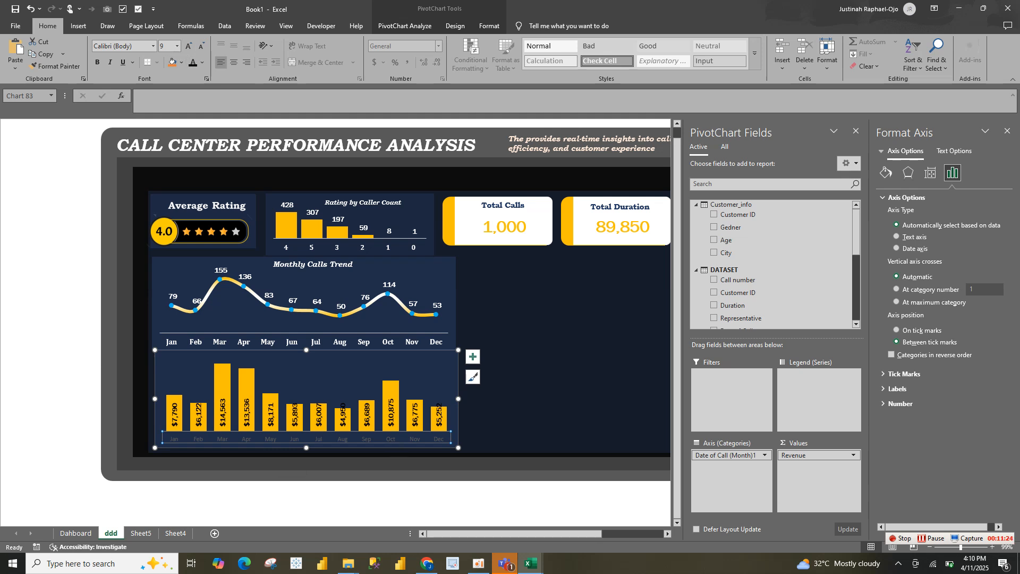
pyautogui.click(202, 62)
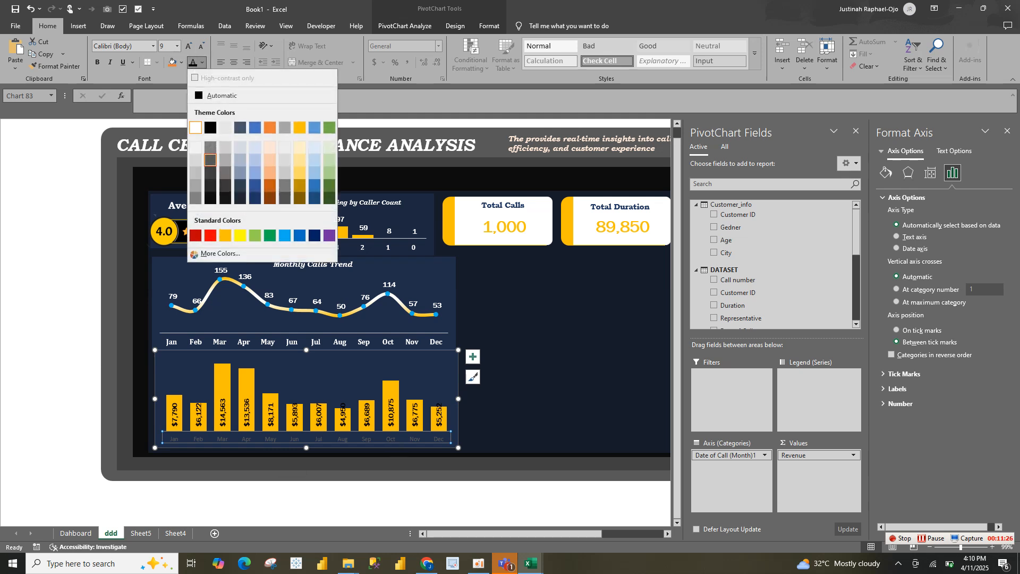
pyautogui.click(196, 128)
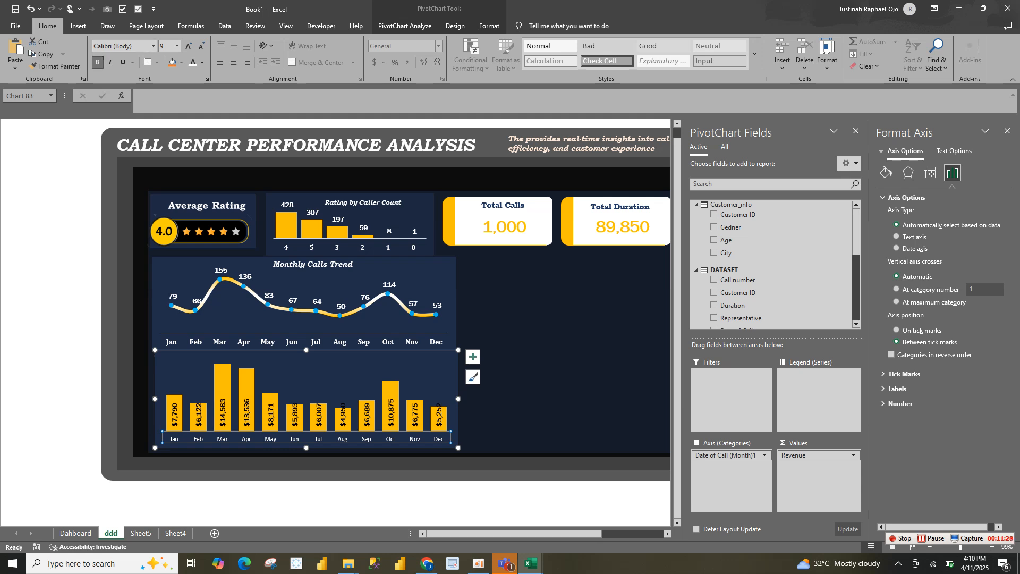
pyautogui.click(153, 46)
pyautogui.click(115, 122)
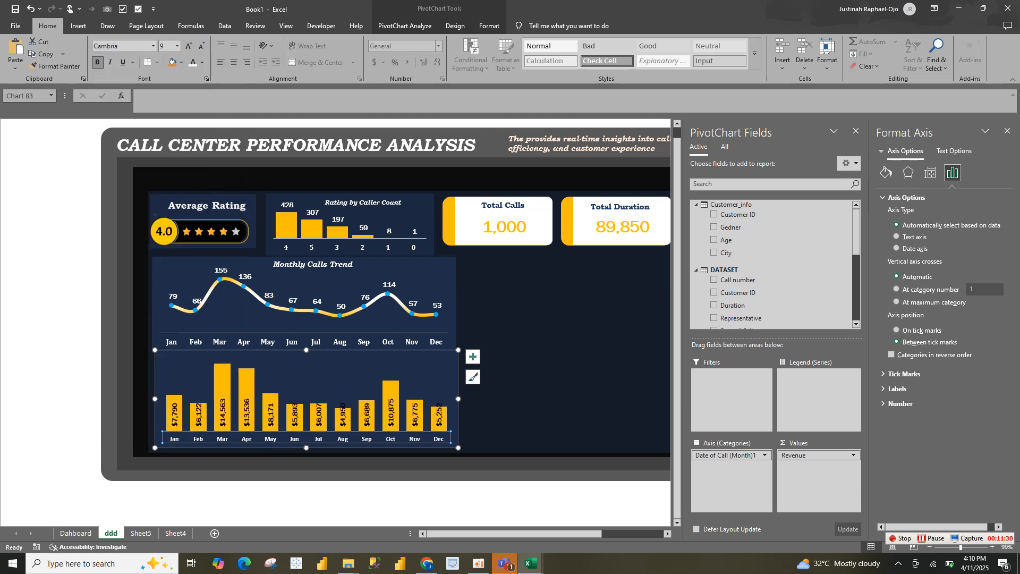
pyautogui.click(189, 46)
pyautogui.click(189, 46)
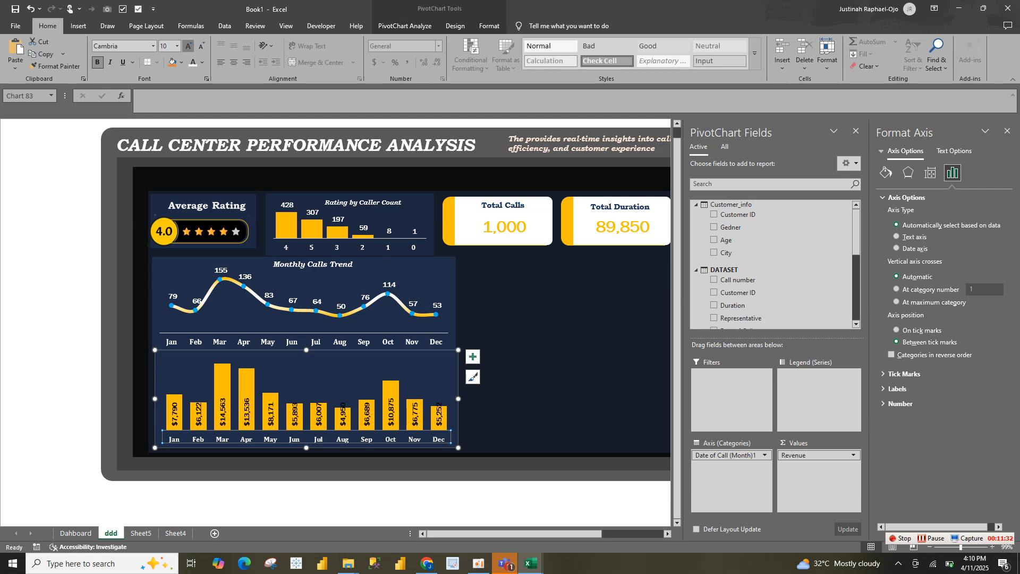
pyautogui.click(523, 362)
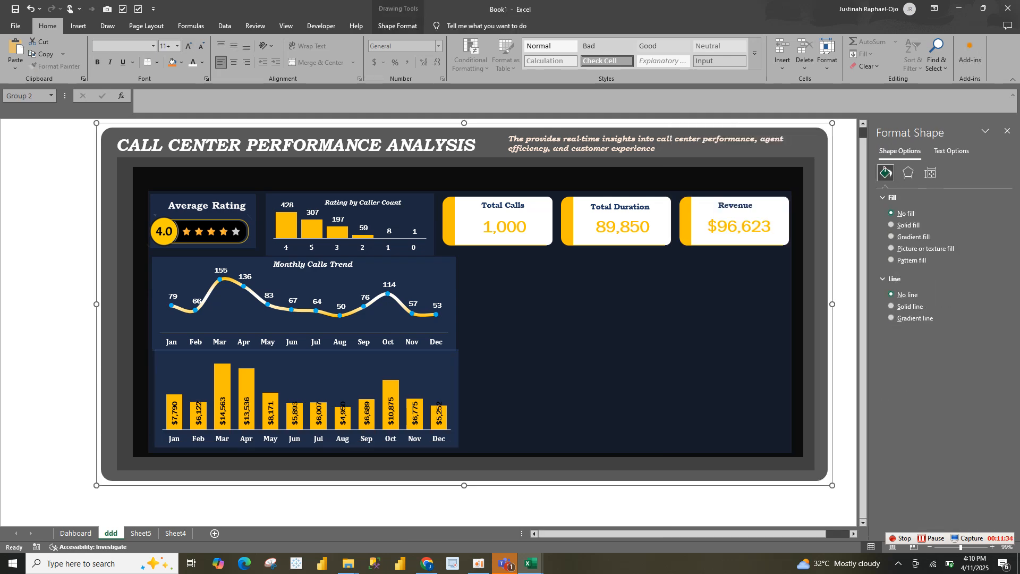
# Lower the revenue chart's upper edge slightly to leave a gap beneath the Monthly Calls Trend chart
pyautogui.click(330, 376)
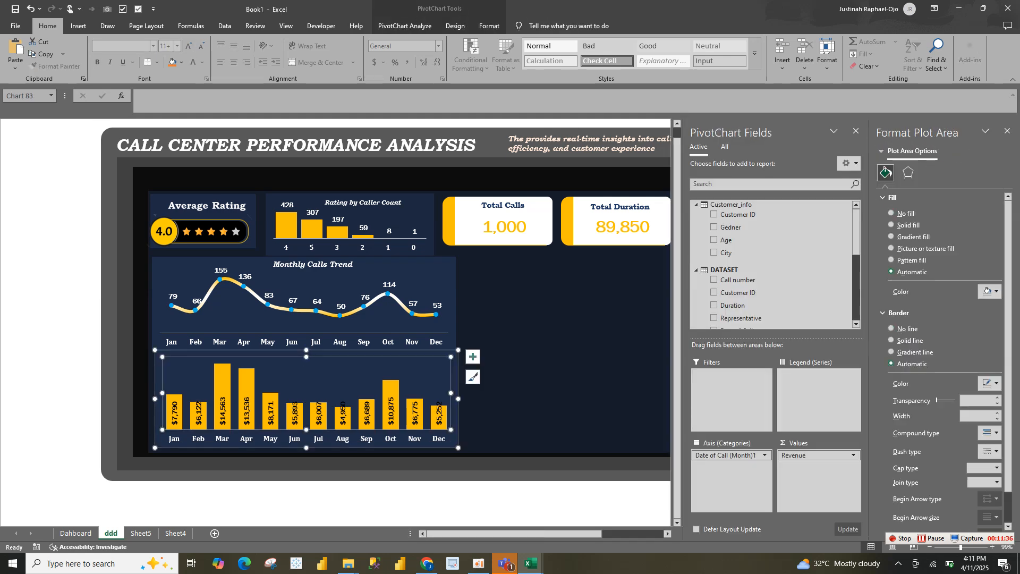
pyautogui.moveTo(306, 349); pyautogui.dragTo(306, 356)
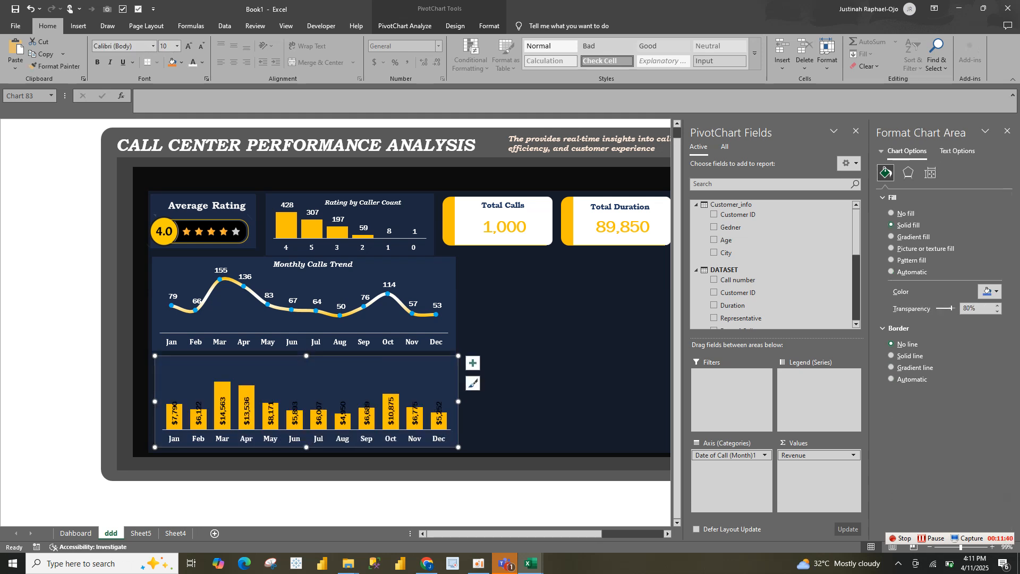
pyautogui.click(376, 269)
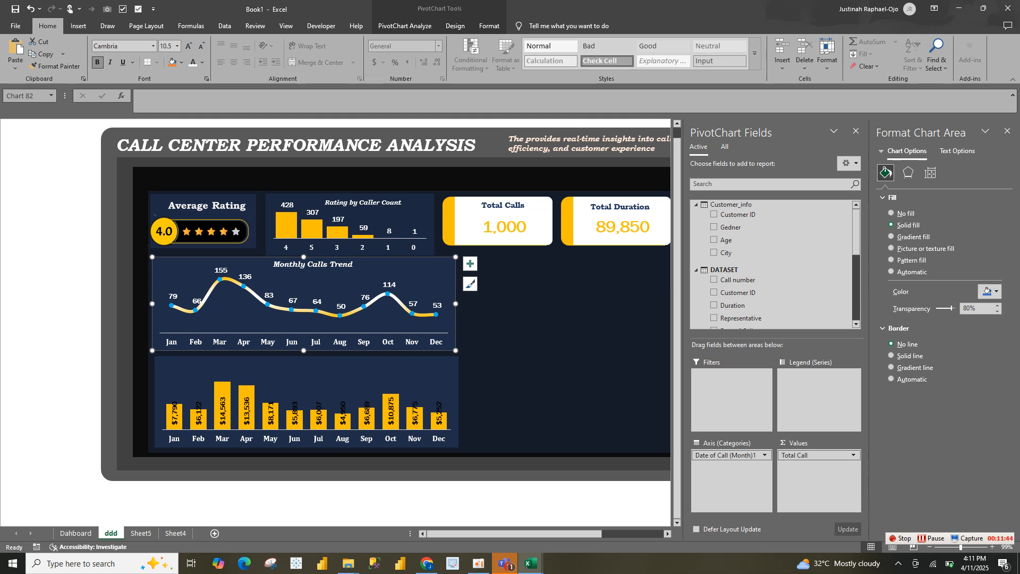
pyautogui.click(391, 410)
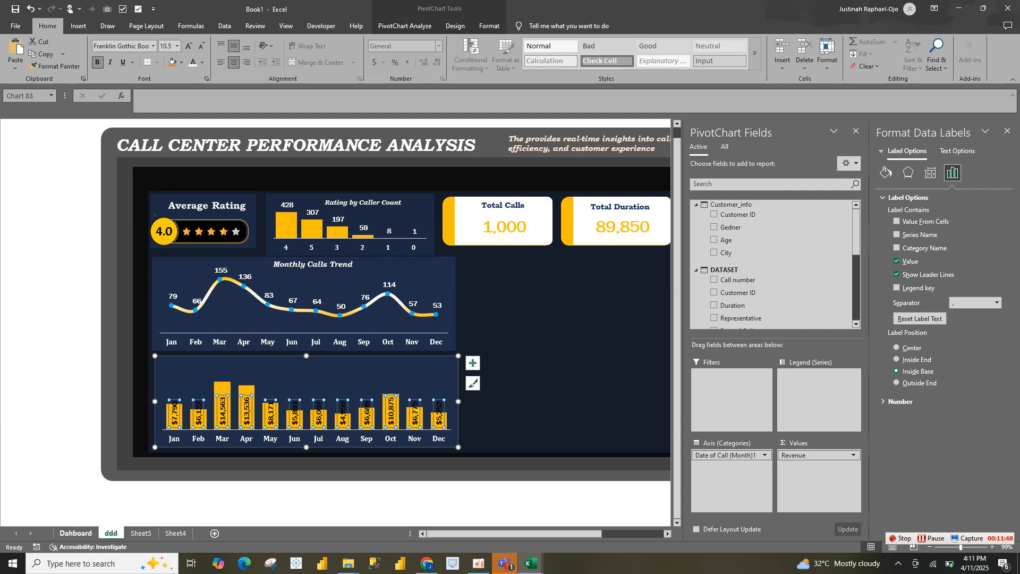
# Copy the Monthly Revenue title text box from the Dahboard sheet and place it centered above the revenue columns on the ddd sheet
pyautogui.click(75, 533)
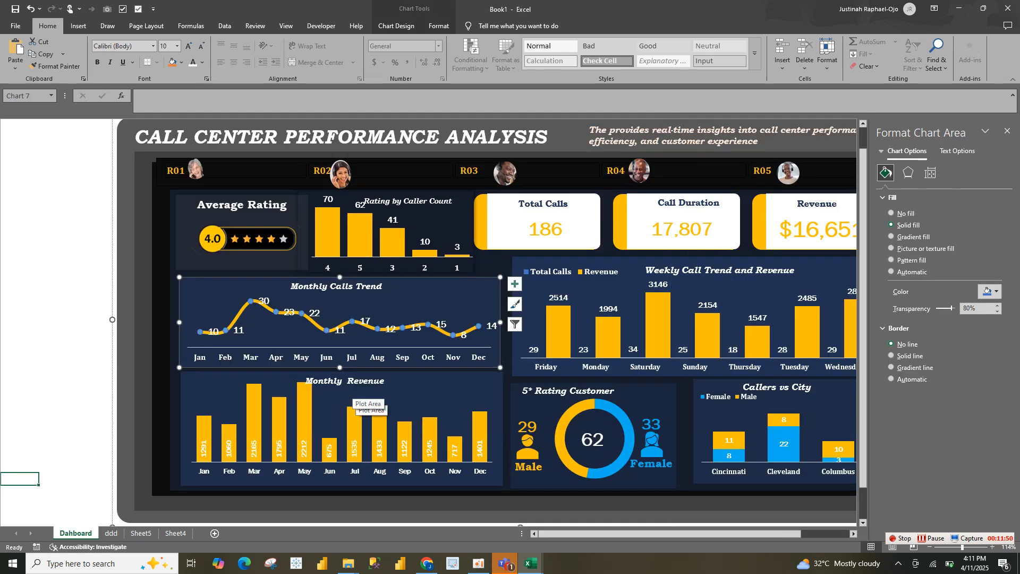
pyautogui.click(354, 398)
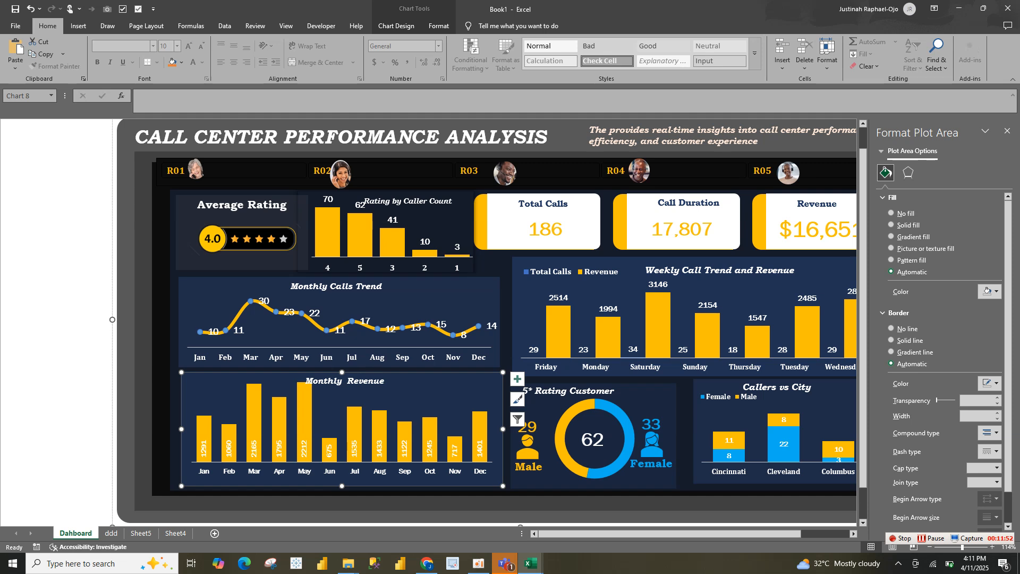
pyautogui.click(367, 381)
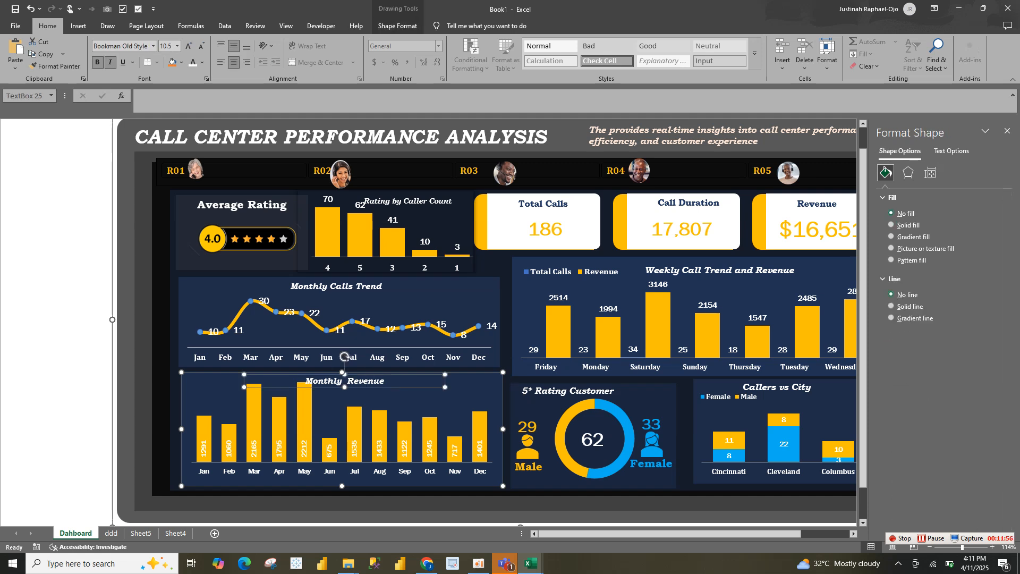
pyautogui.click(111, 533)
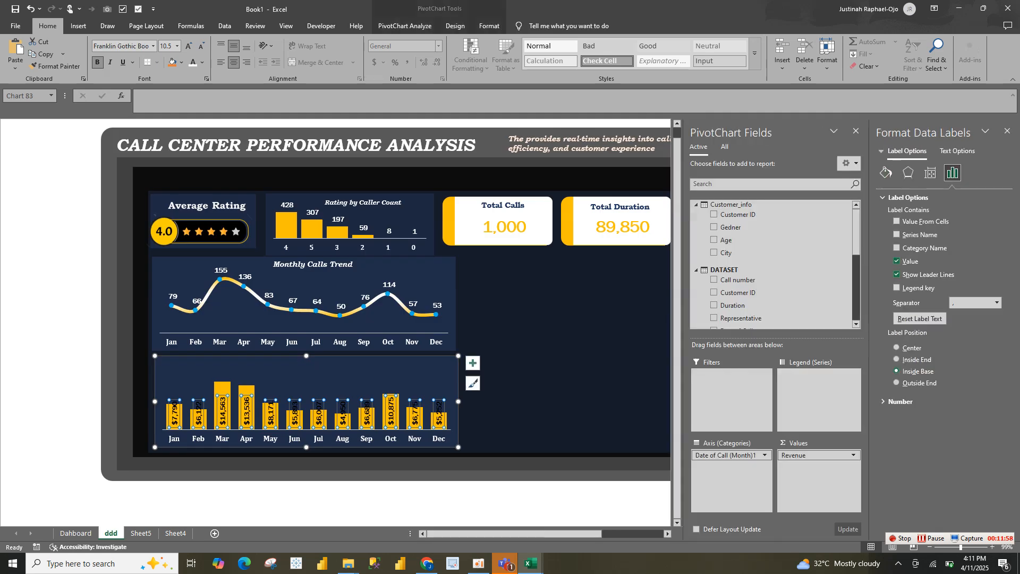
pyautogui.hotkey('ctrl', 'v')
pyautogui.moveTo(282, 370); pyautogui.dragTo(340, 372)
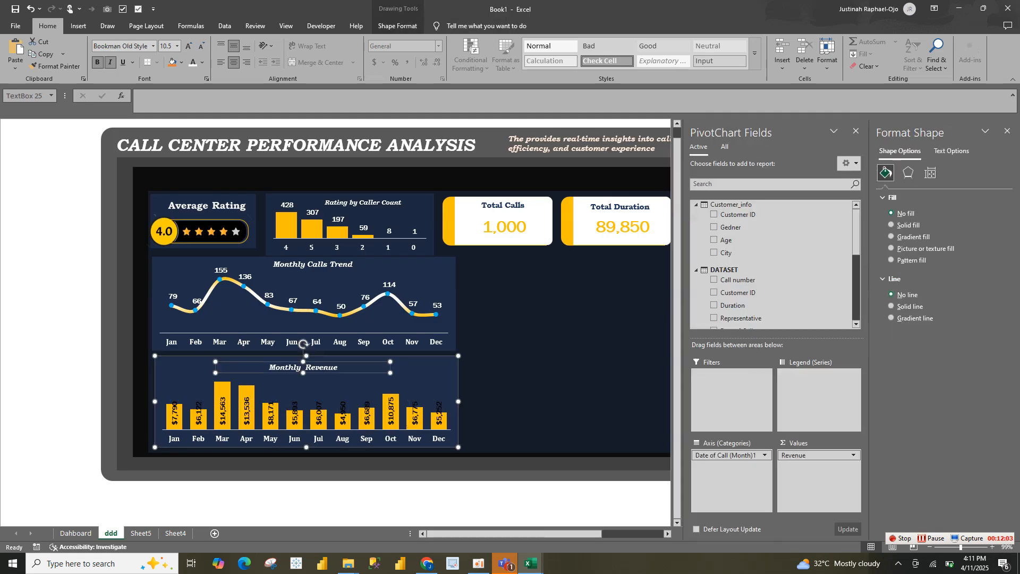
# Change the font color of all the revenue chart's data labels to white
pyautogui.doubleClick(318, 413)
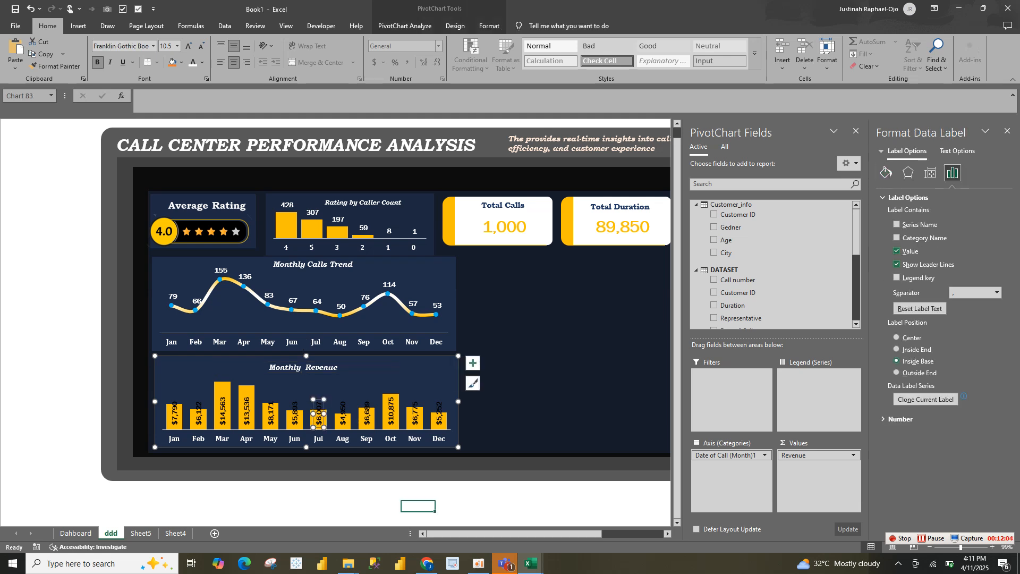
pyautogui.click(354, 392)
pyautogui.click(396, 406)
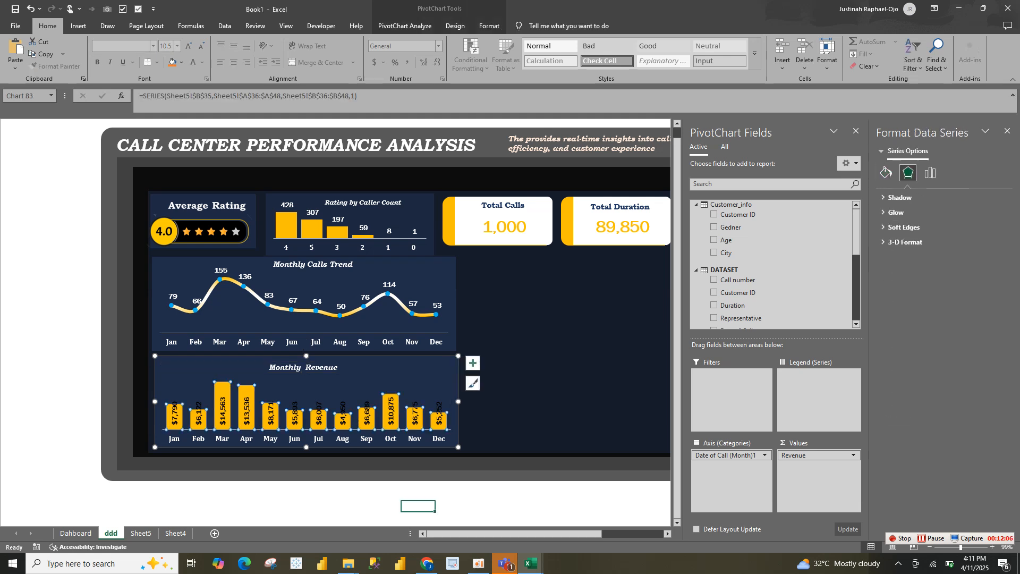
pyautogui.click(392, 414)
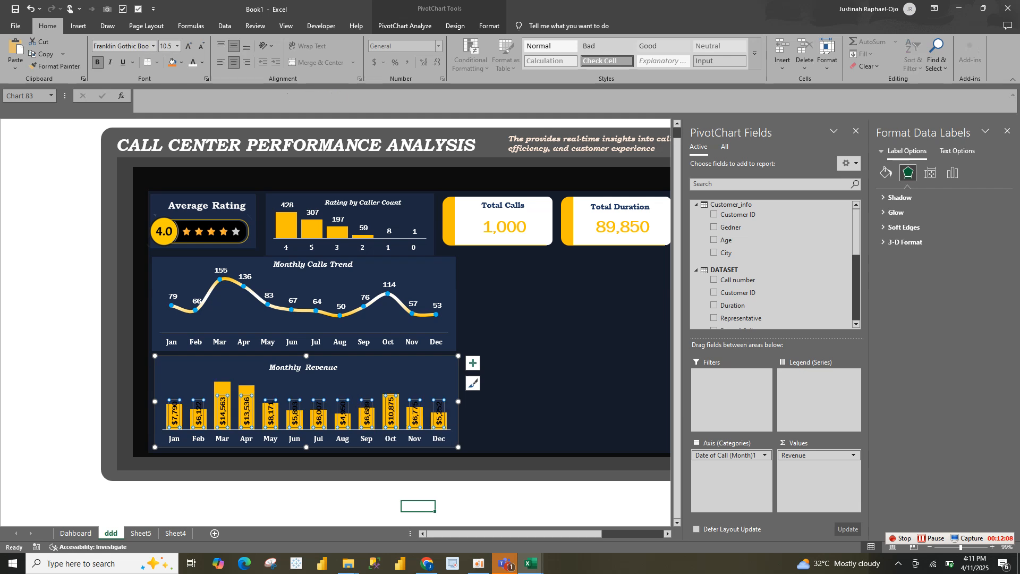
pyautogui.click(193, 62)
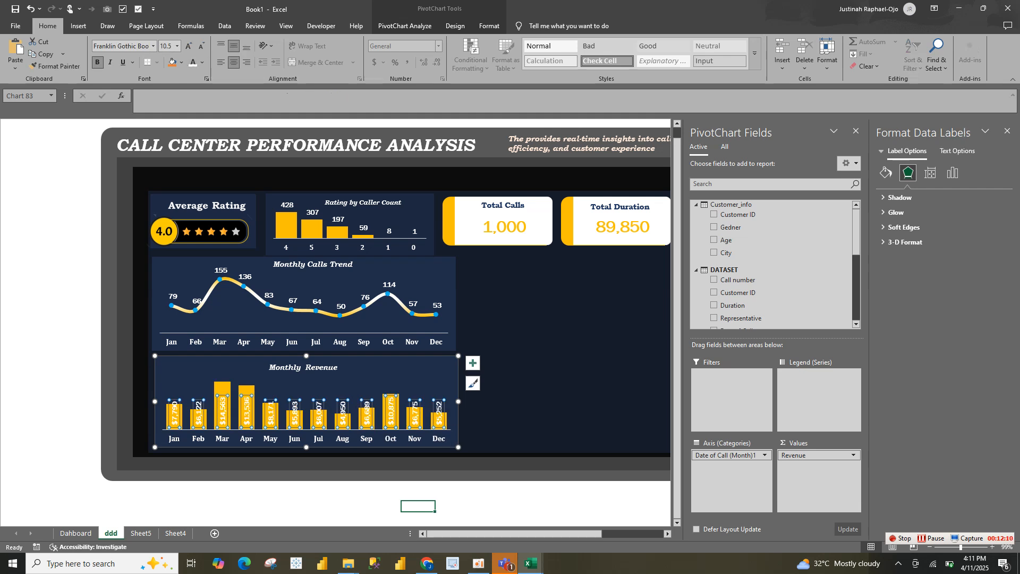
pyautogui.click(523, 345)
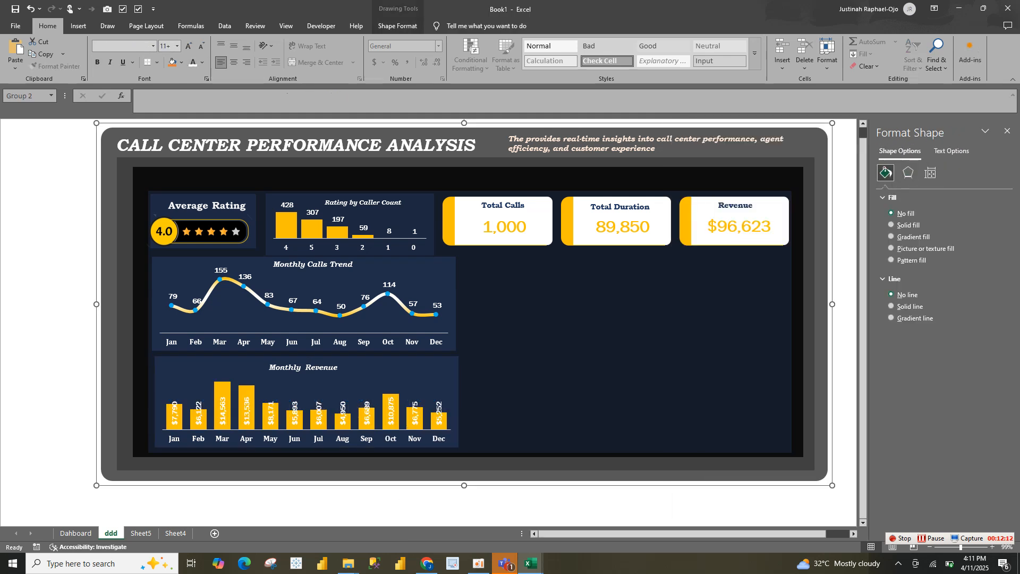
pyautogui.hotkey('ctrl', 's')
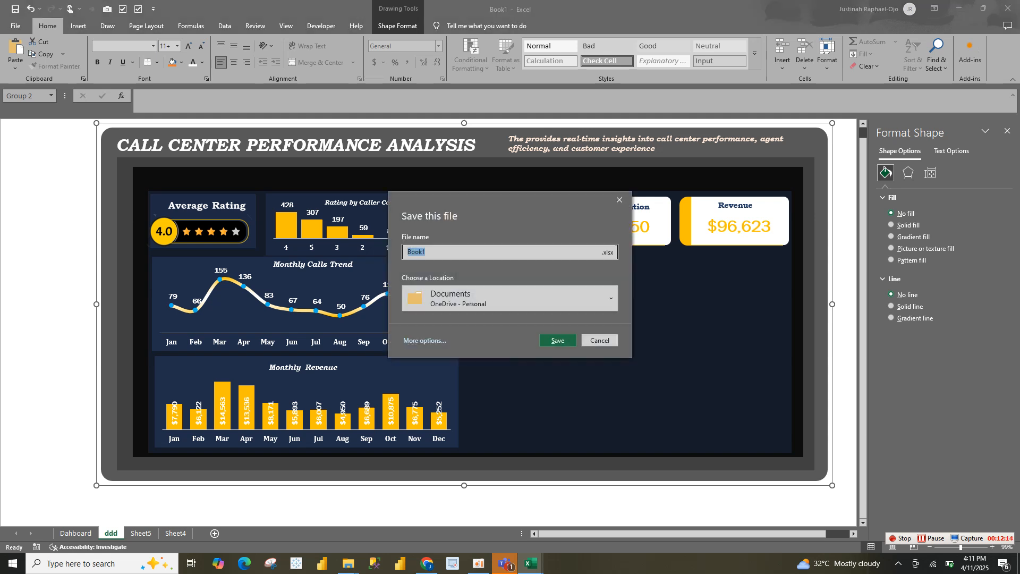
pyautogui.click(600, 340)
pyautogui.click(420, 384)
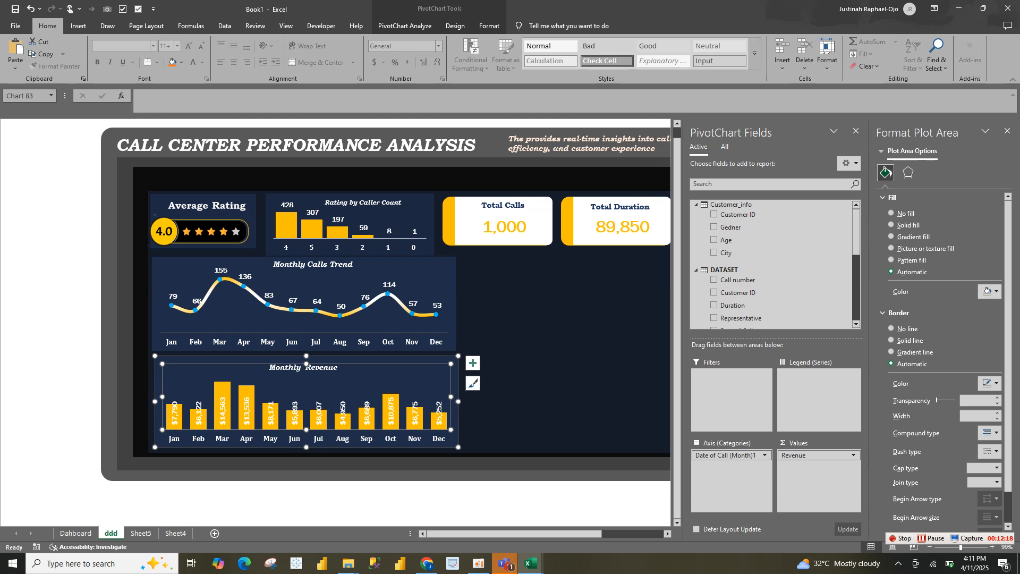
pyautogui.click(506, 400)
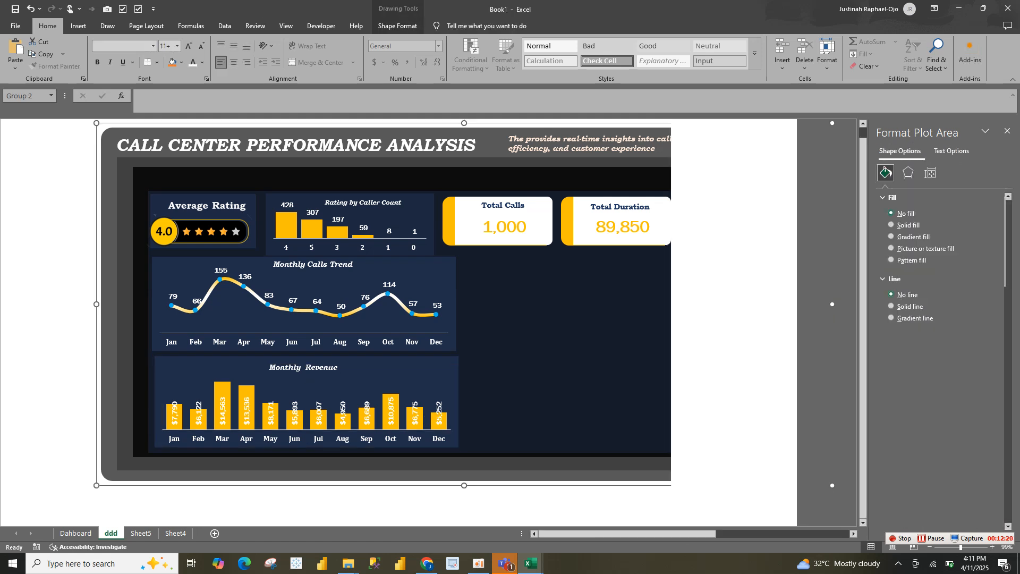
pyautogui.click(506, 400)
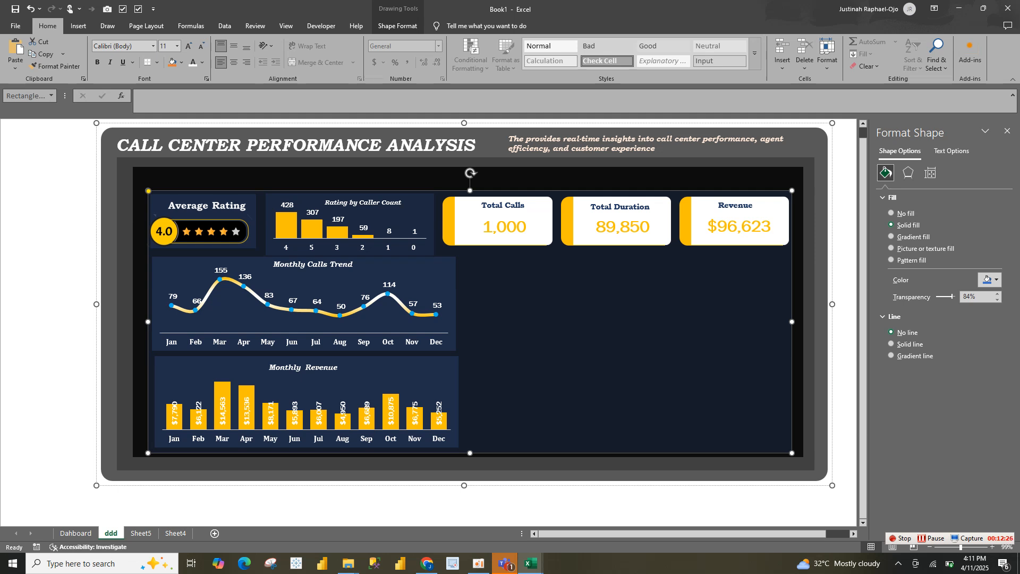
# Copy the monthly Total Call PivotTable on Sheet5 and paste the copy at cell E30
pyautogui.click(141, 533)
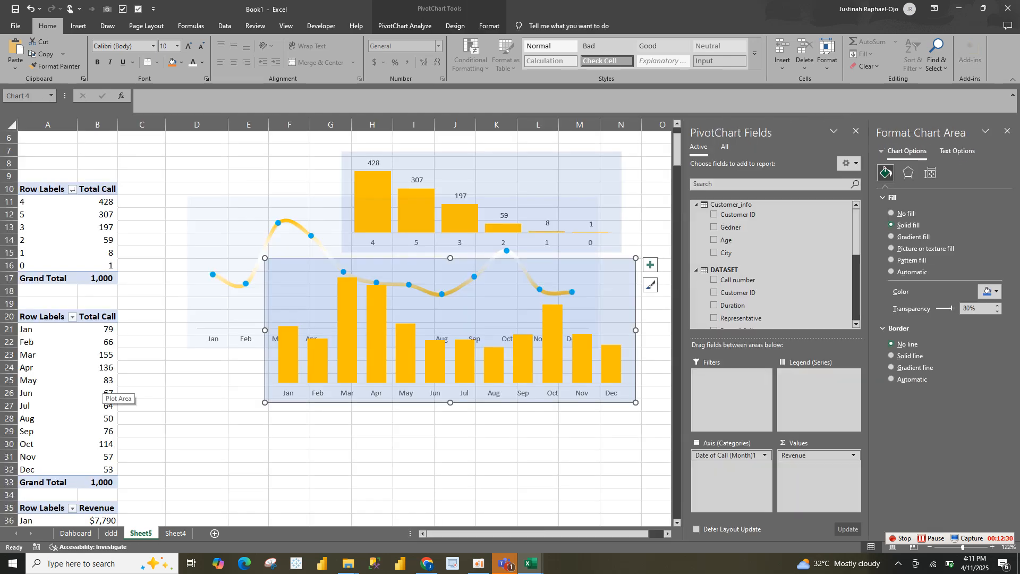
pyautogui.moveTo(31, 317); pyautogui.dragTo(112, 481)
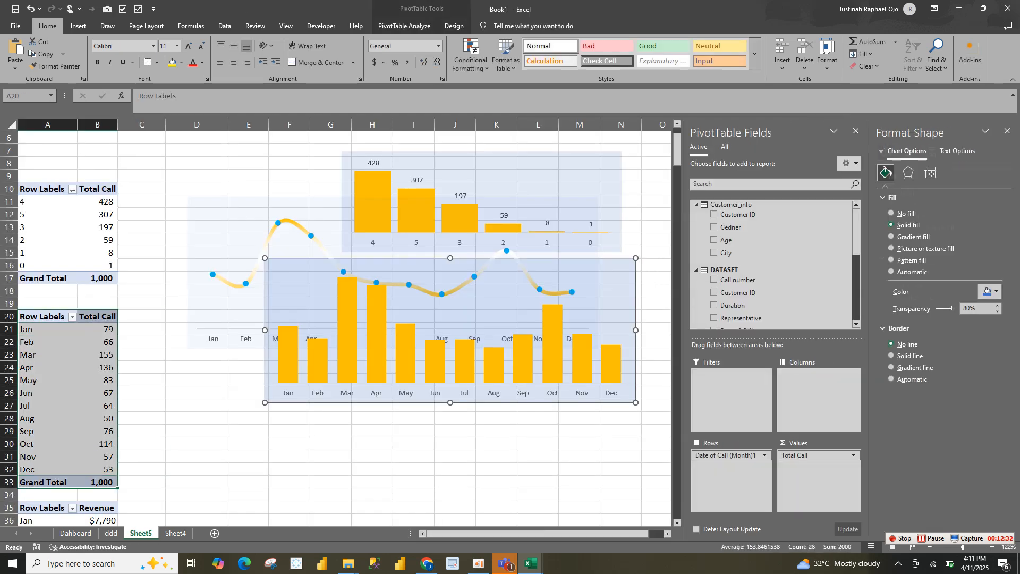
pyautogui.hotkey('ctrl', 'c')
pyautogui.click(248, 444)
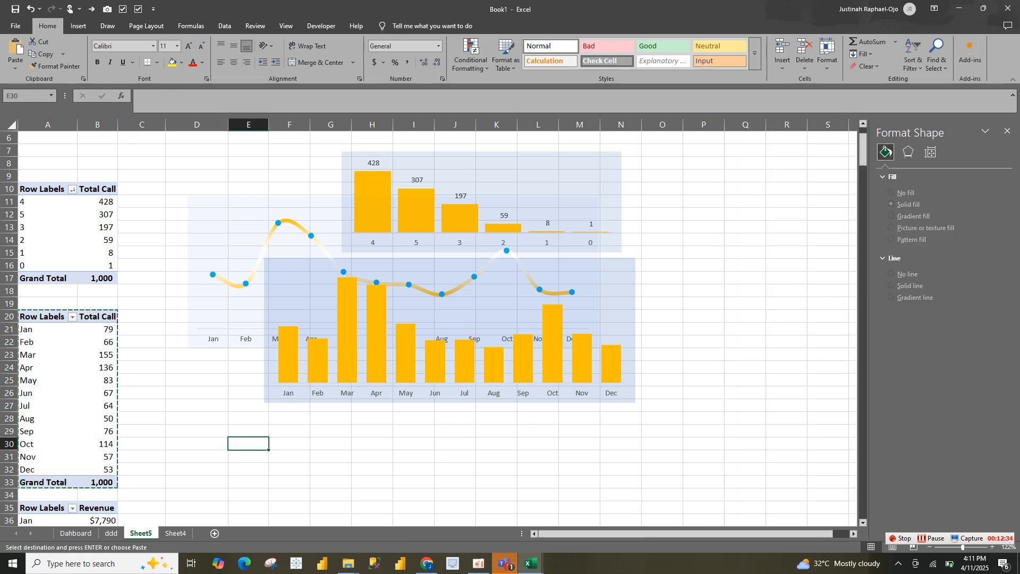
pyautogui.hotkey('ctrl', 'v')
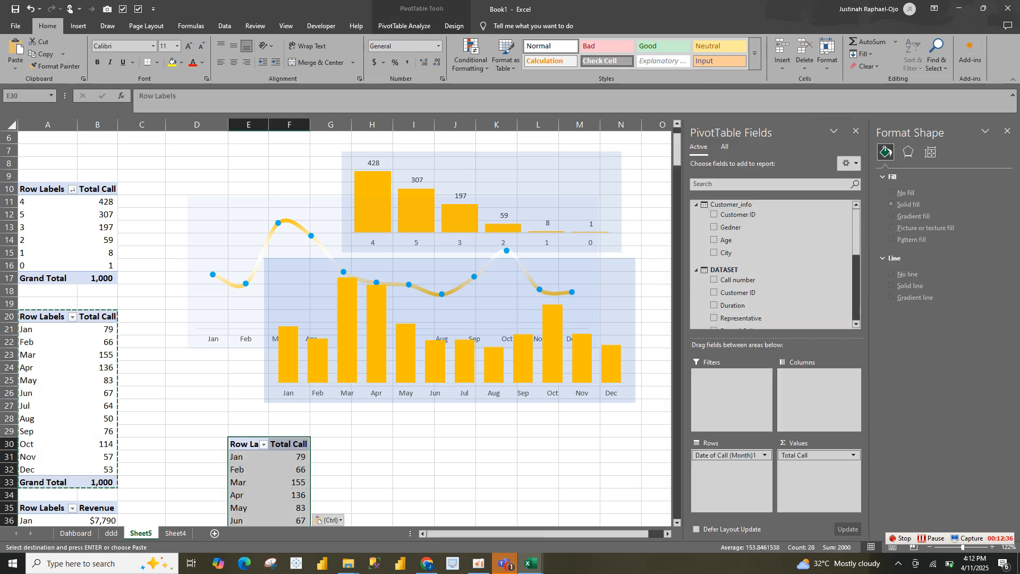
# In the copied PivotTable, replace the month row field with Day of week and add Revenue to the values
pyautogui.moveTo(726, 455); pyautogui.dragTo(755, 281)
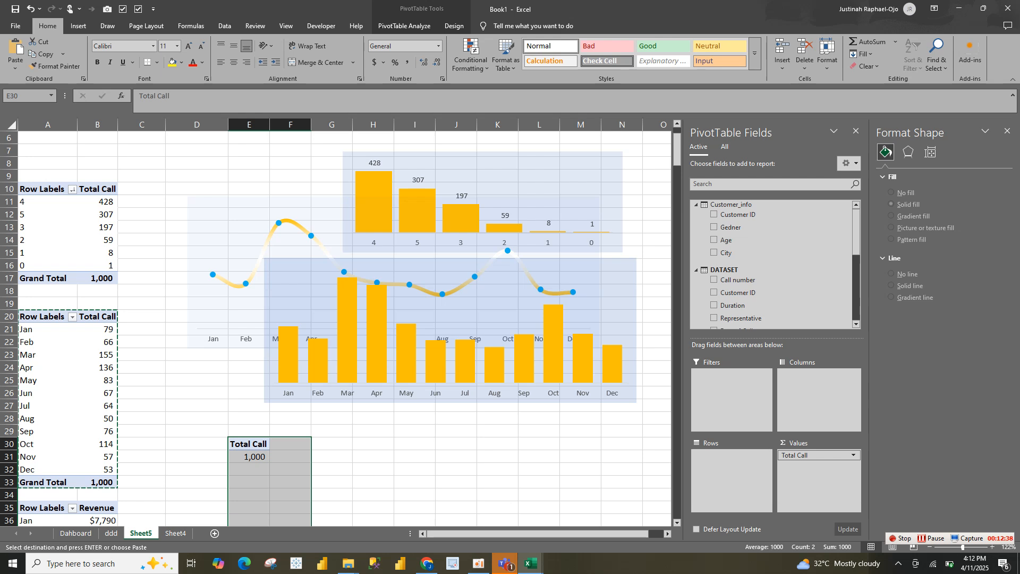
pyautogui.moveTo(856, 236); pyautogui.dragTo(857, 307)
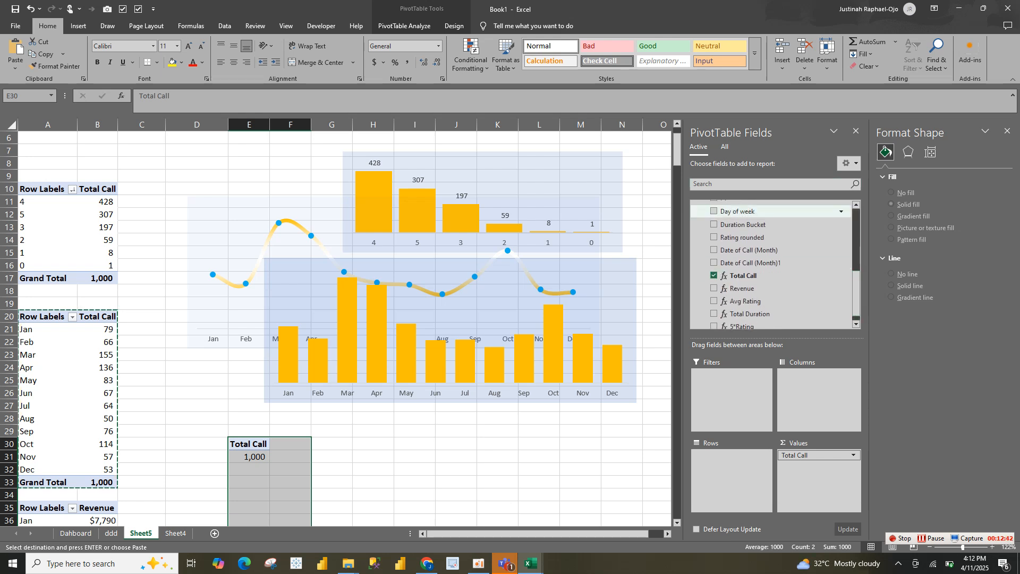
pyautogui.click(714, 211)
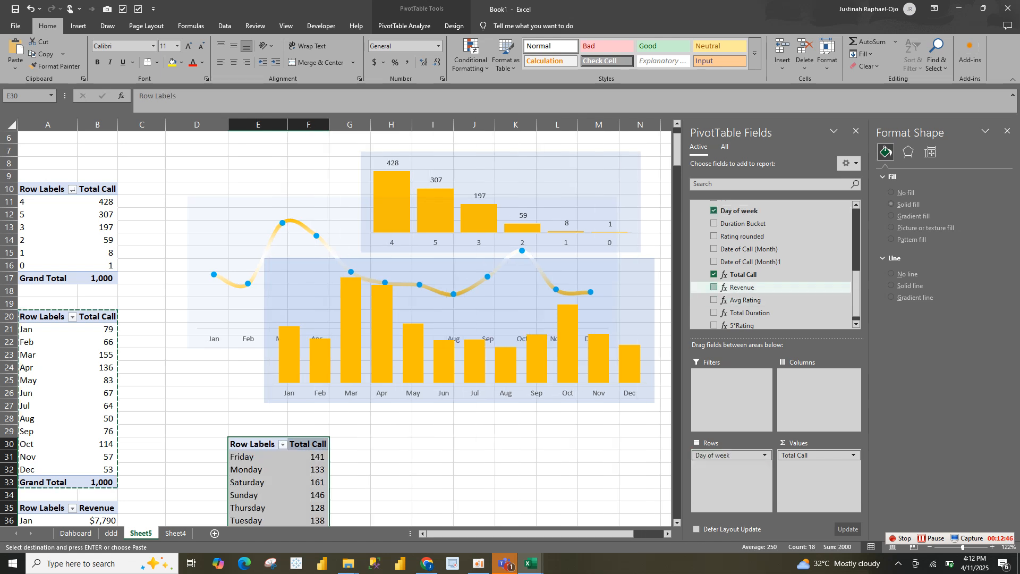
pyautogui.moveTo(741, 288); pyautogui.dragTo(818, 463)
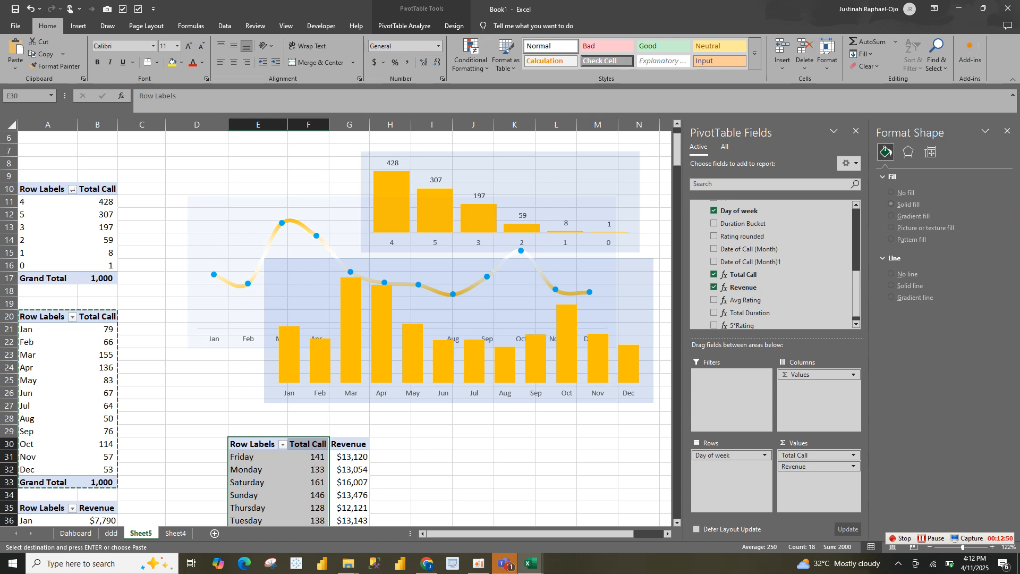
# Insert a combo chart with Total Call as clustered columns and Revenue as a secondary-axis line, and make it wider and shorter
pyautogui.click(79, 25)
pyautogui.click(325, 41)
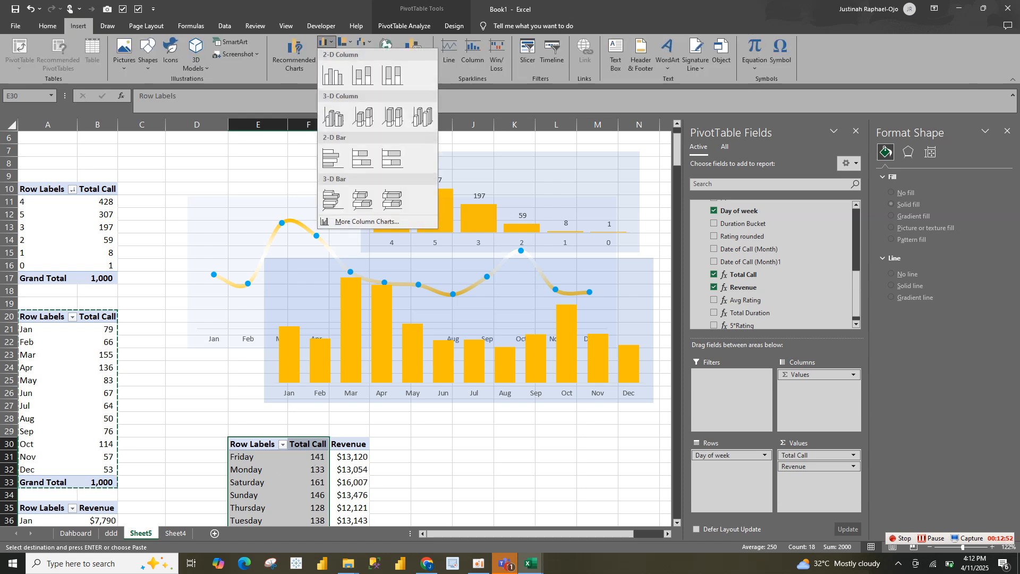
pyautogui.moveTo(333, 75)
pyautogui.click(325, 222)
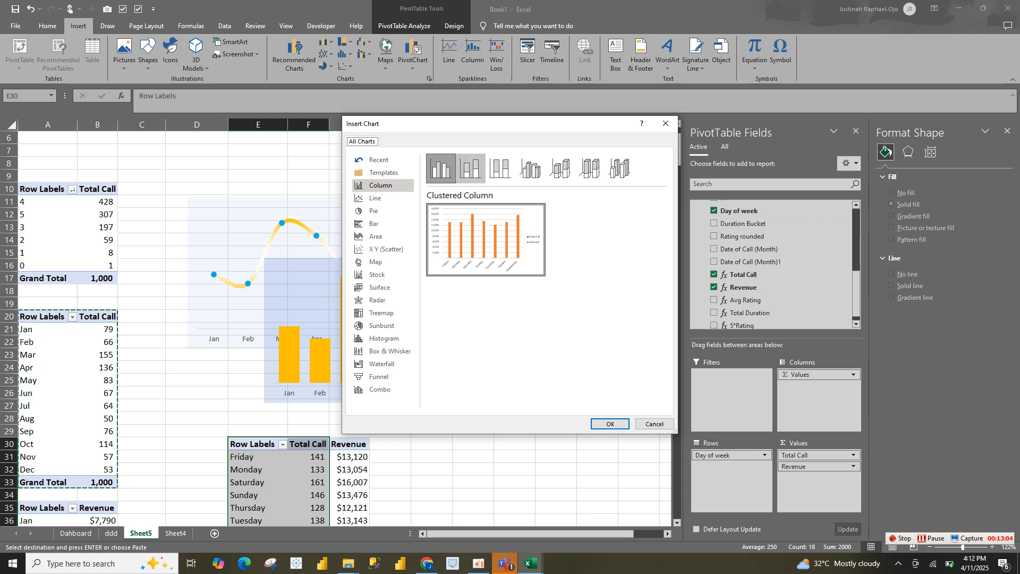
pyautogui.click(471, 168)
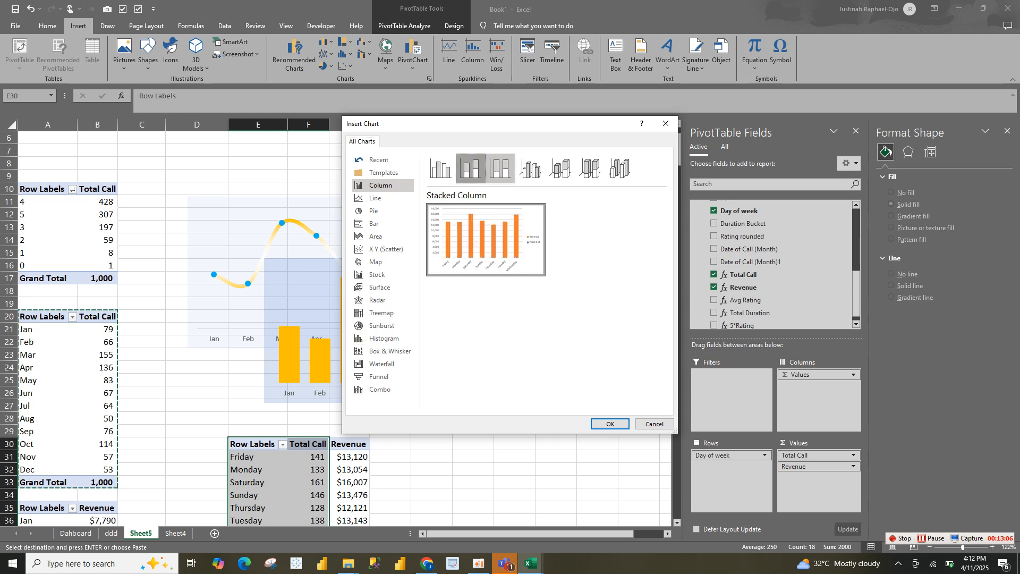
pyautogui.click(500, 169)
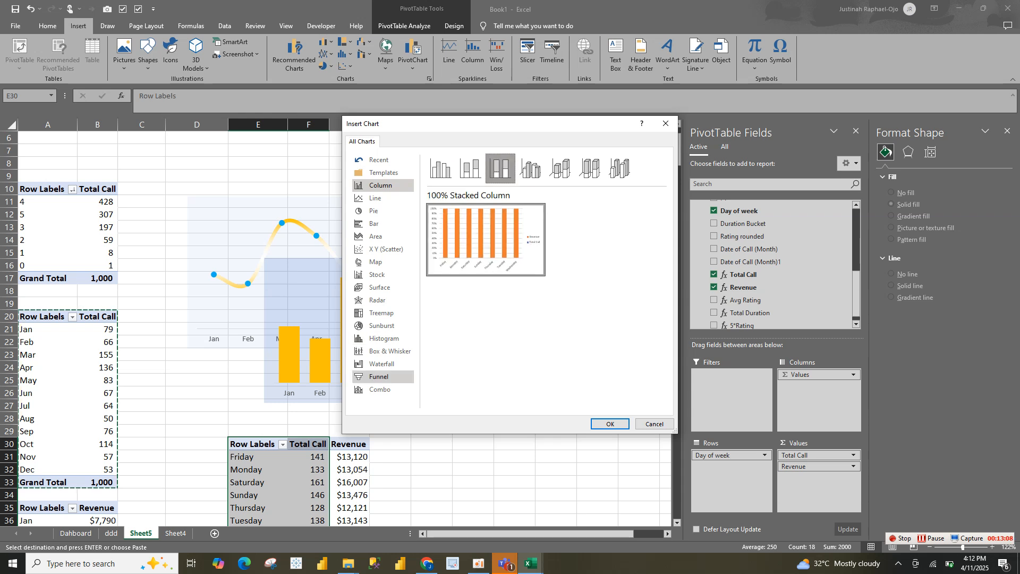
pyautogui.click(381, 390)
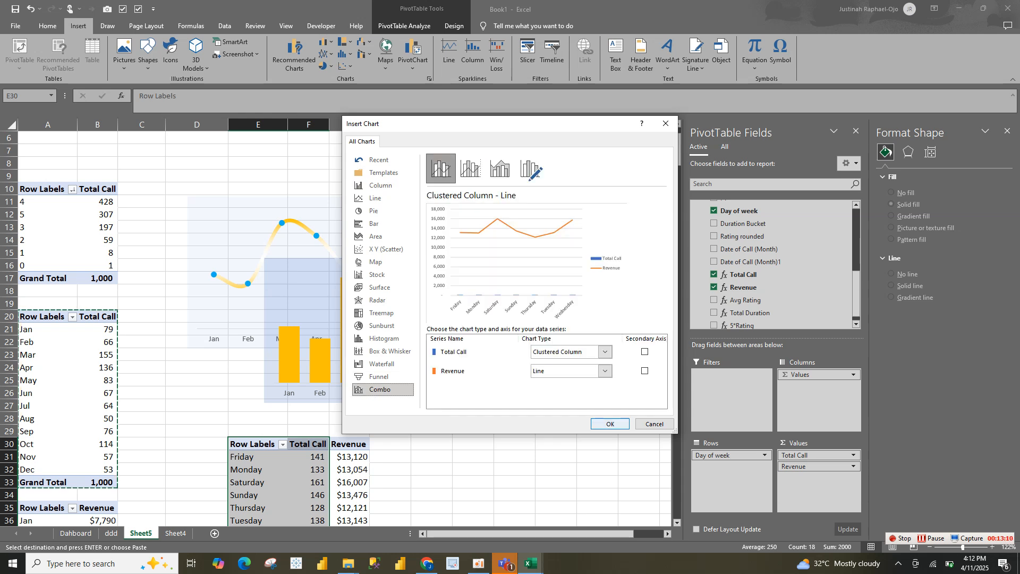
pyautogui.click(644, 371)
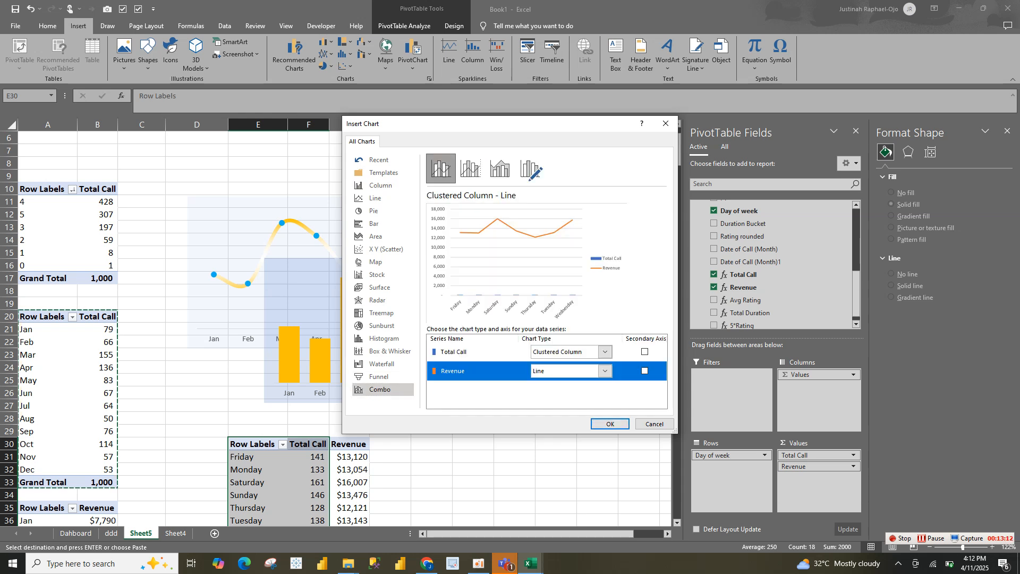
pyautogui.click(645, 371)
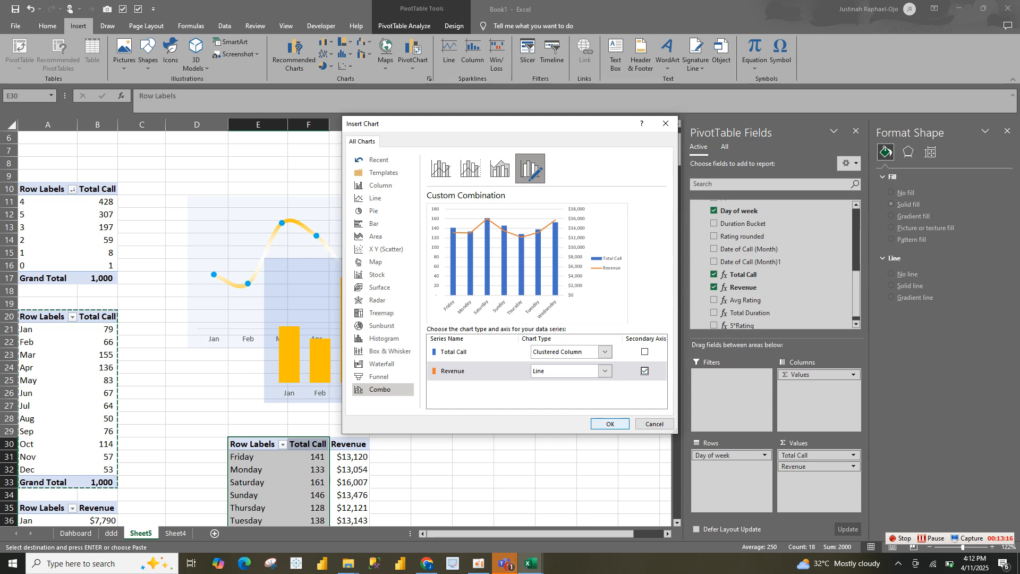
pyautogui.click(610, 423)
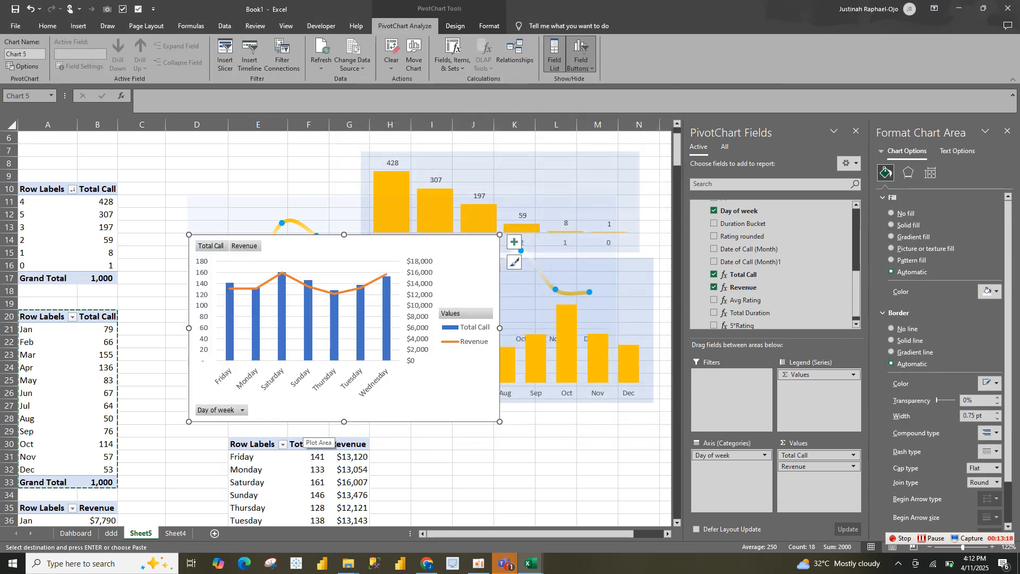
pyautogui.moveTo(500, 421); pyautogui.dragTo(547, 372)
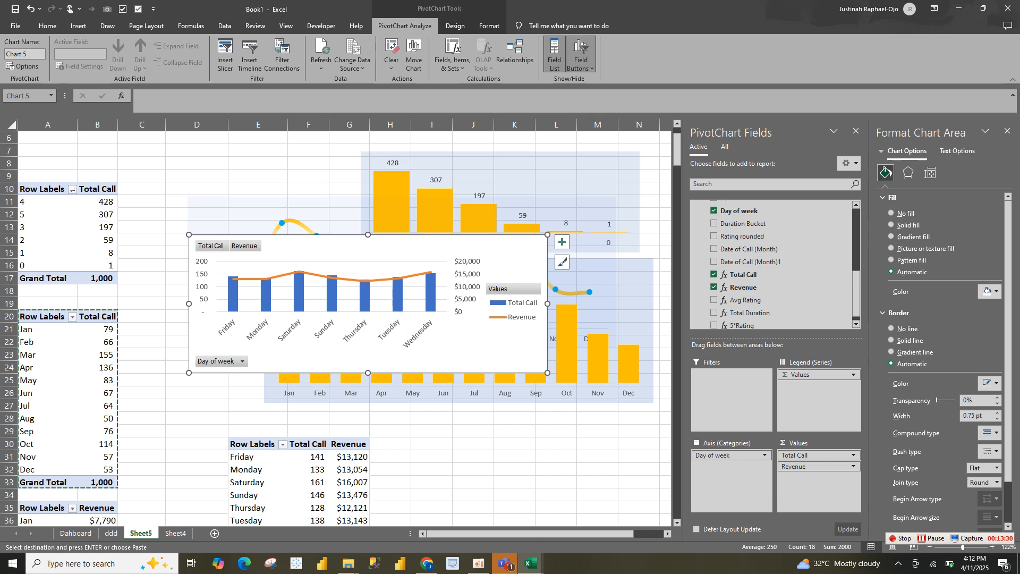
# Change the day-of-week chart's Revenue series to Clustered Column and take it off the secondary axis
pyautogui.click(399, 292)
pyautogui.click(399, 291)
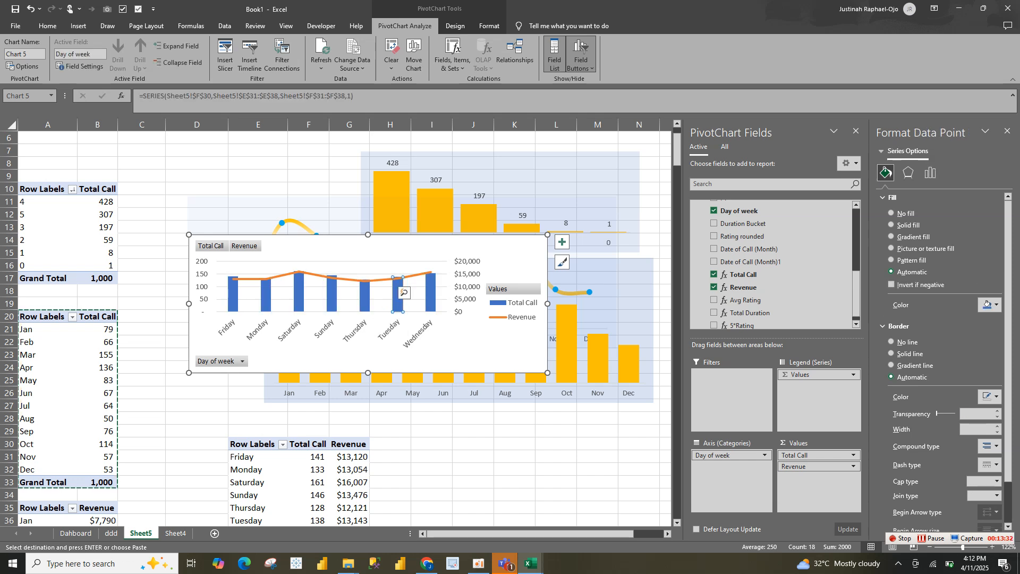
pyautogui.rightClick(359, 286)
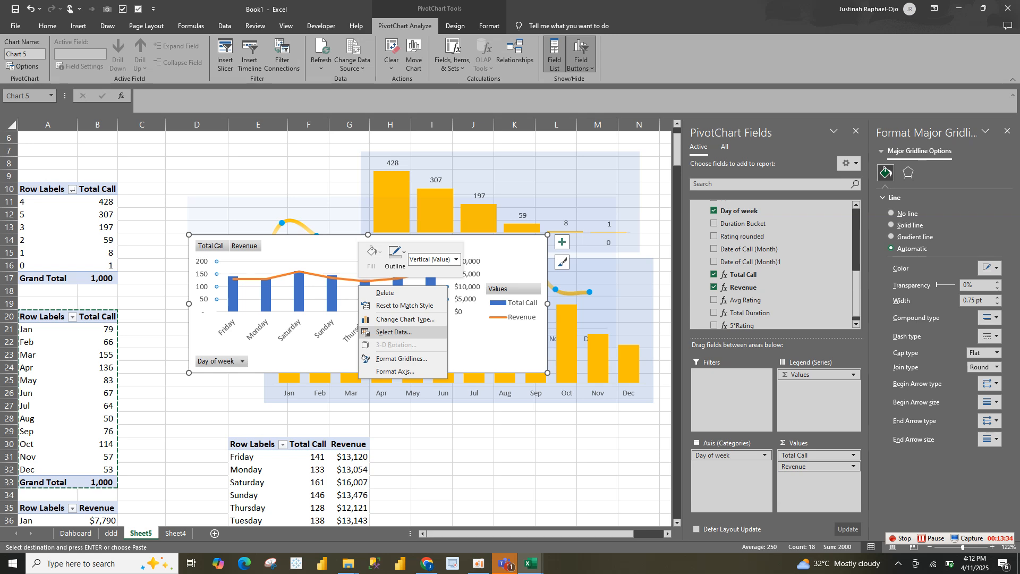
pyautogui.click(404, 319)
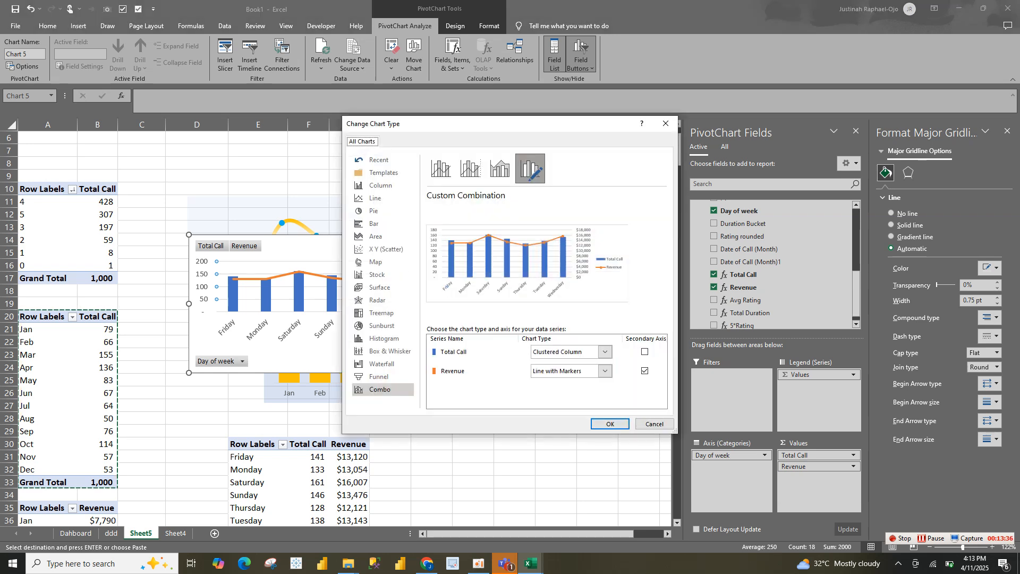
pyautogui.click(604, 371)
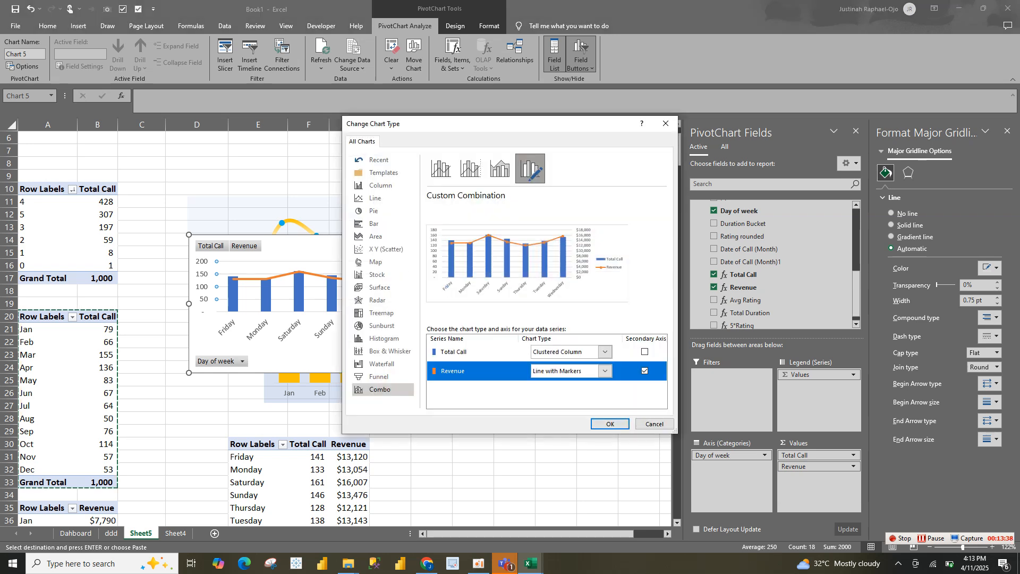
pyautogui.click(605, 370)
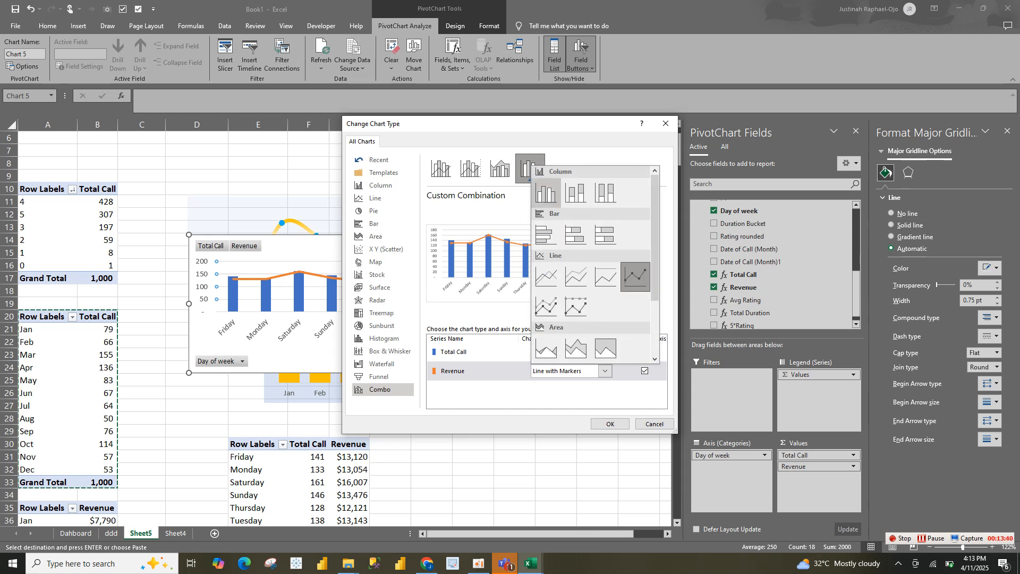
pyautogui.click(546, 193)
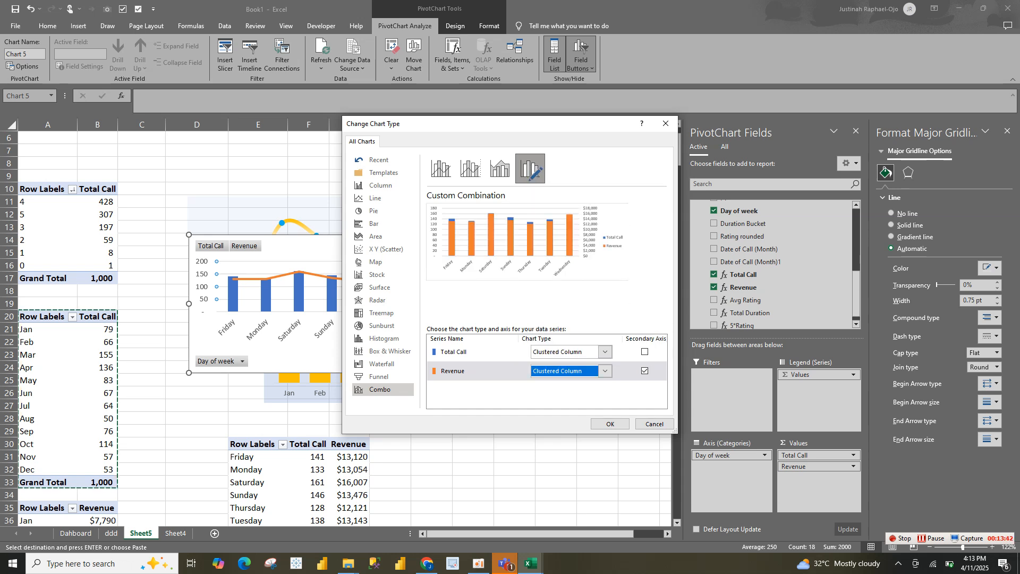
pyautogui.click(645, 371)
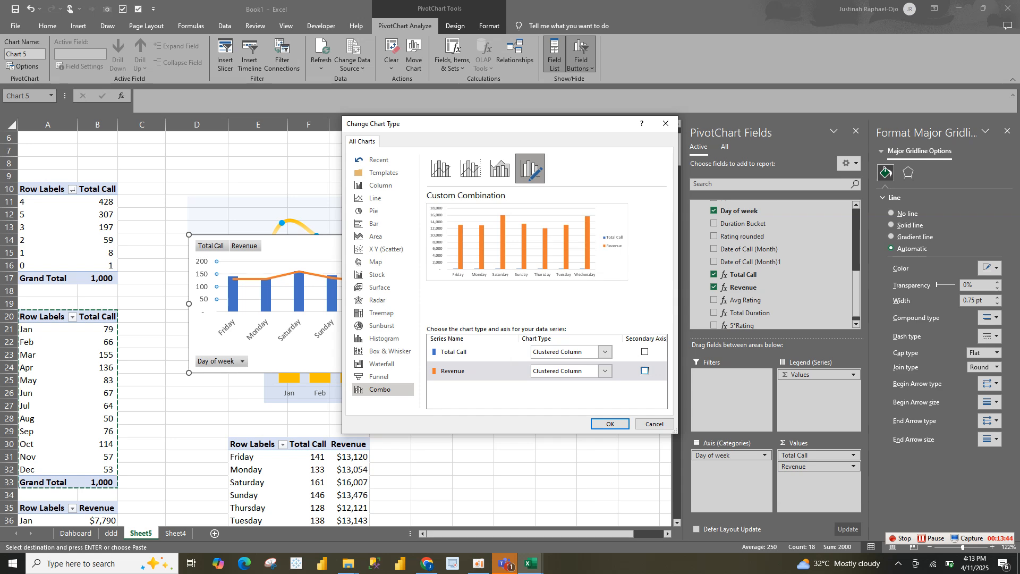
pyautogui.click(610, 424)
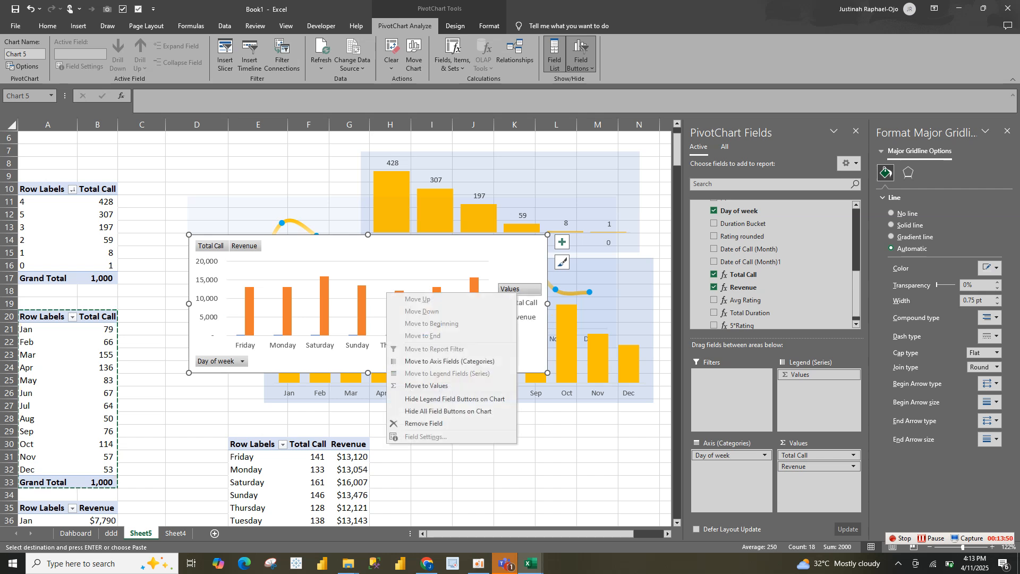
# Hide all field buttons on the day-of-week chart and set its legend position to Top
pyautogui.click(448, 411)
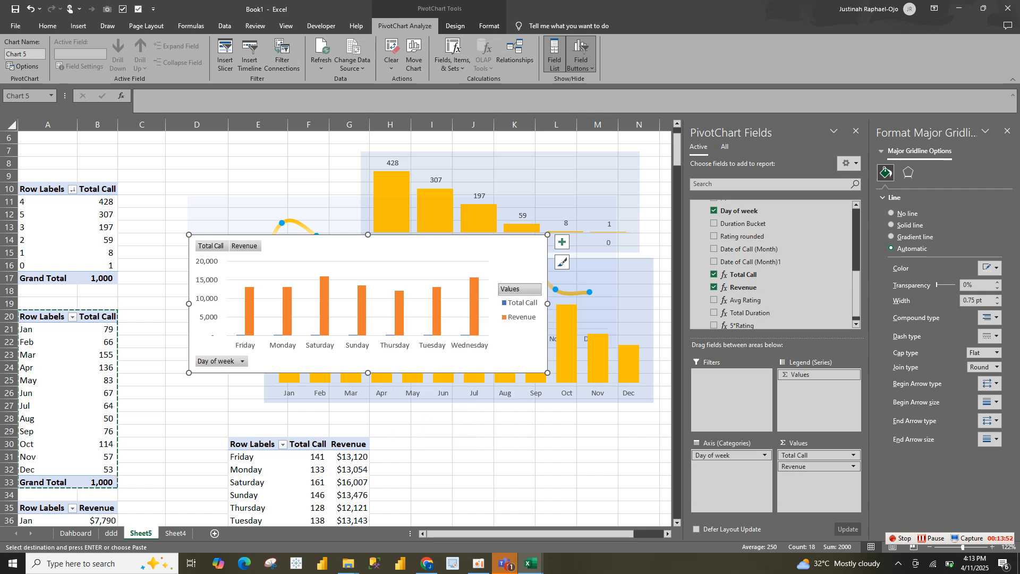
pyautogui.click(582, 47)
pyautogui.click(536, 307)
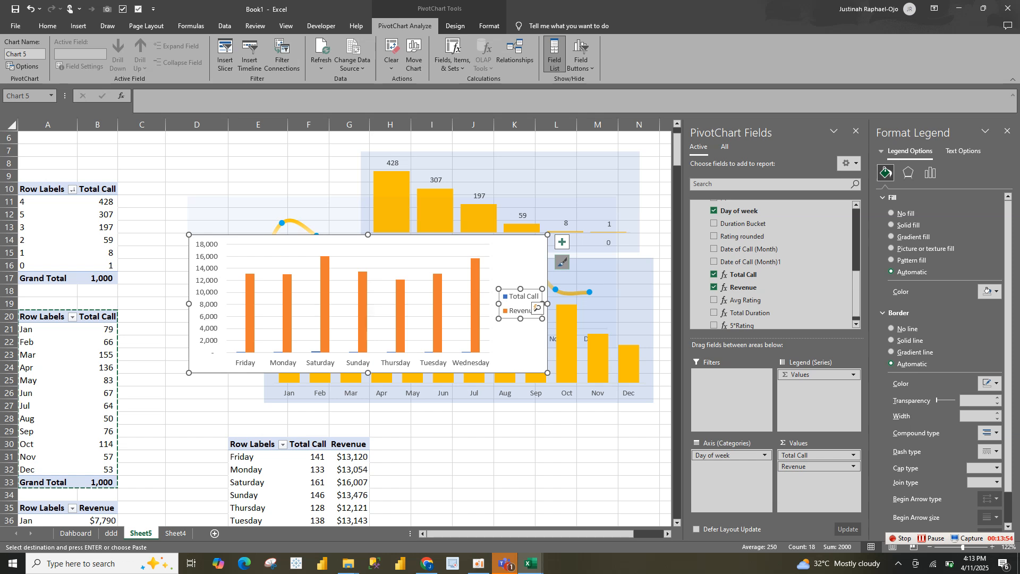
pyautogui.click(563, 277)
pyautogui.click(524, 308)
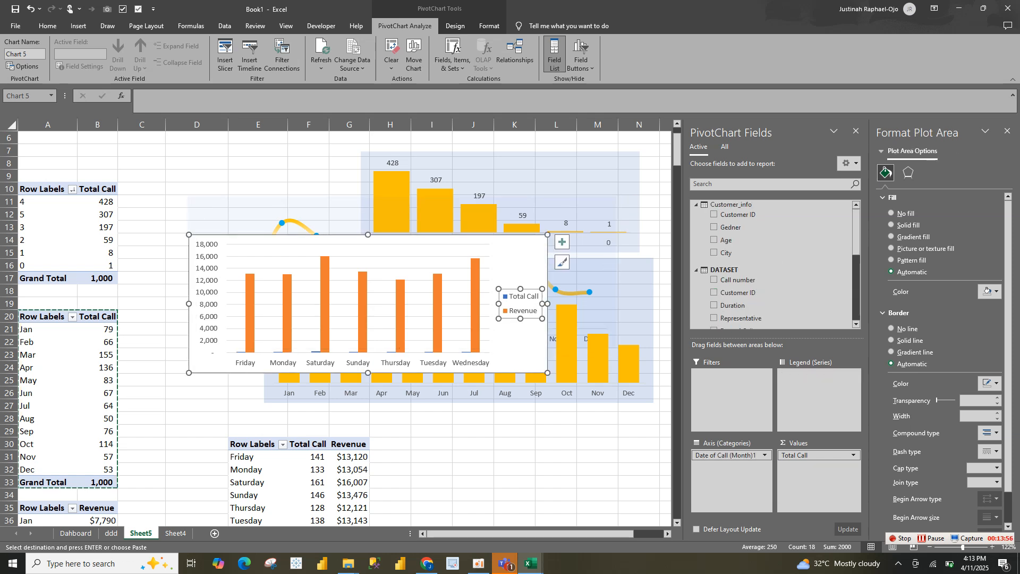
pyautogui.click(562, 242)
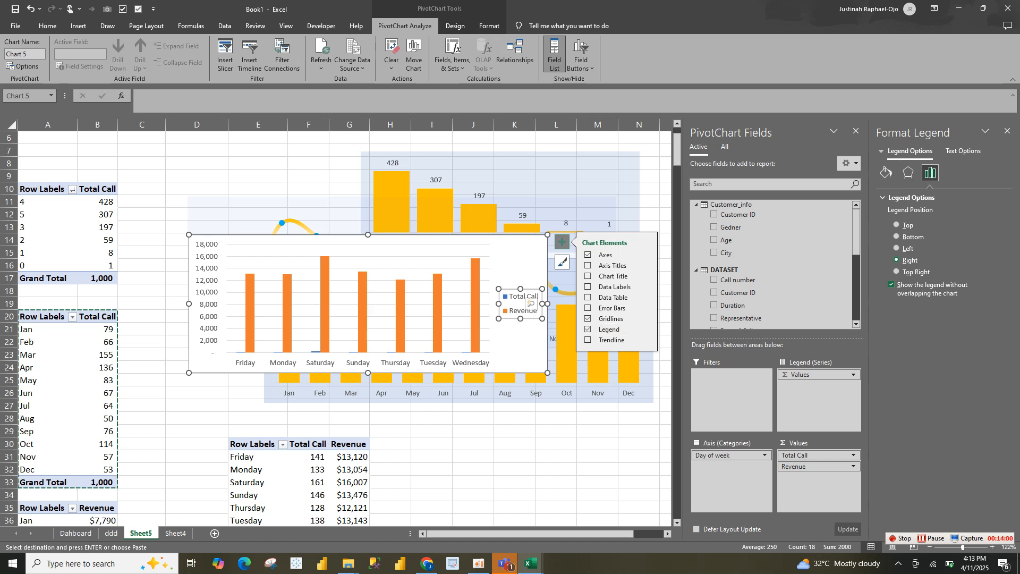
pyautogui.click(646, 329)
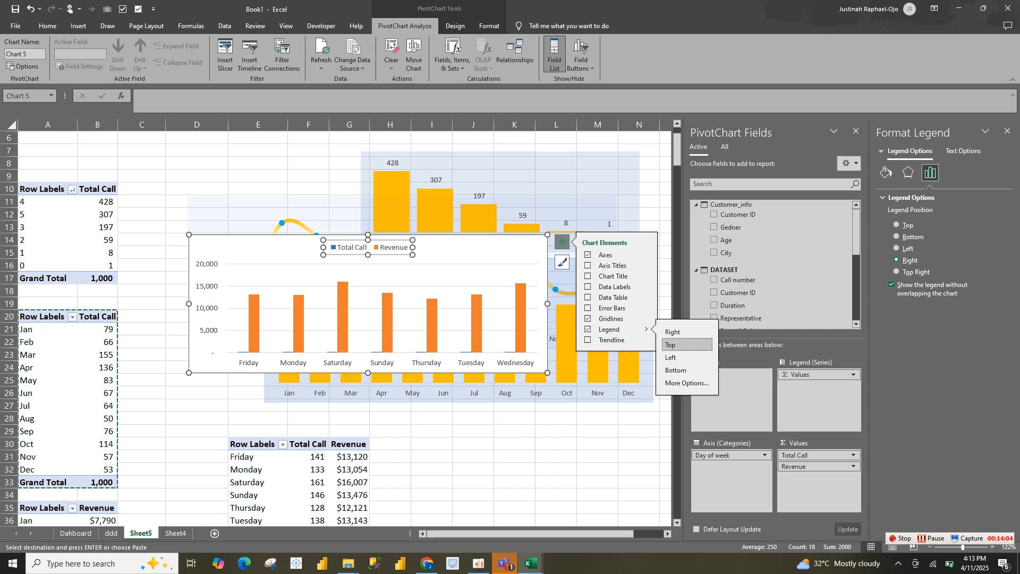
pyautogui.click(672, 344)
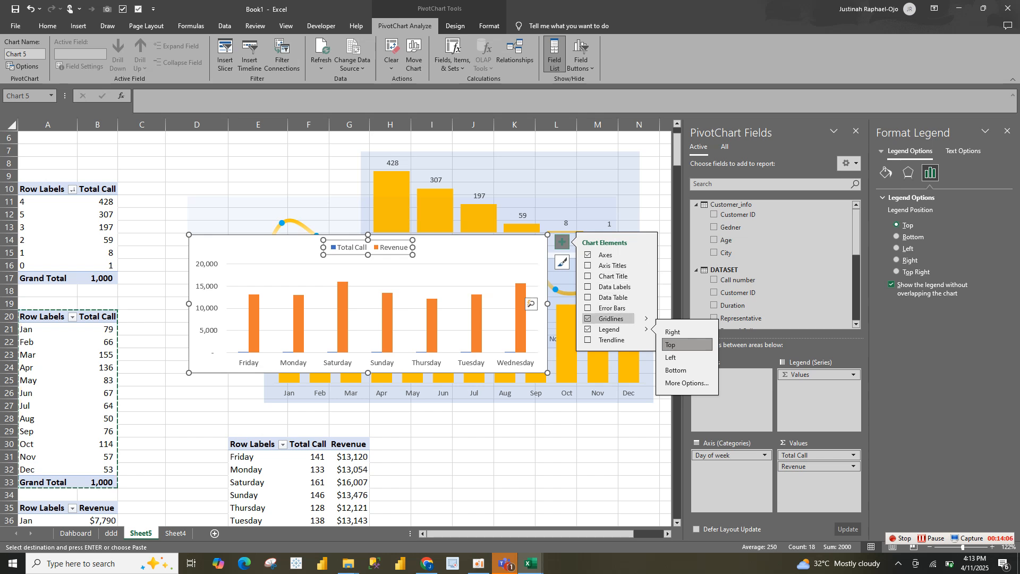
# Remove the gridlines and vertical value axis from the day-of-week chart and show data labels on its columns
pyautogui.click(606, 318)
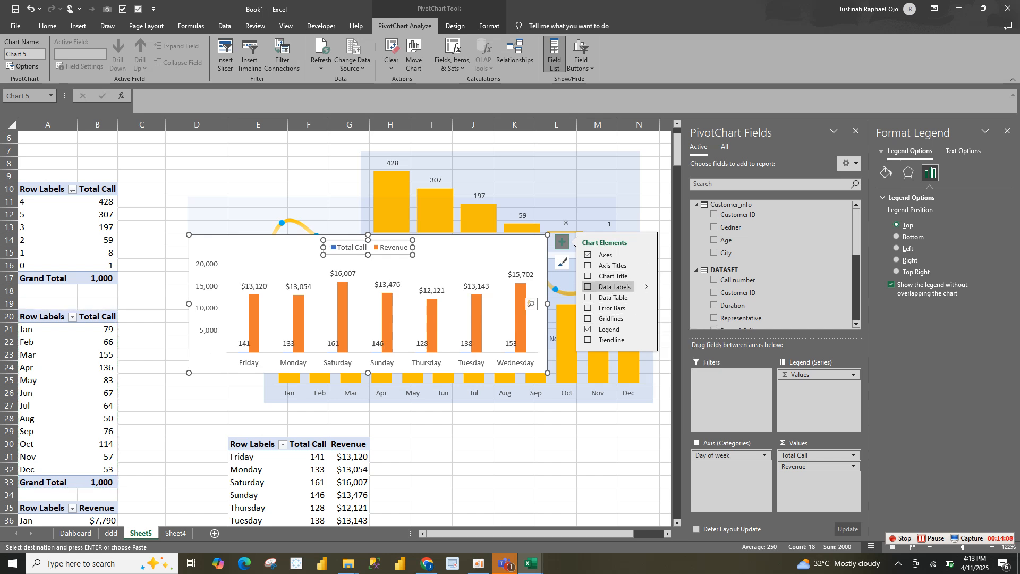
pyautogui.click(588, 286)
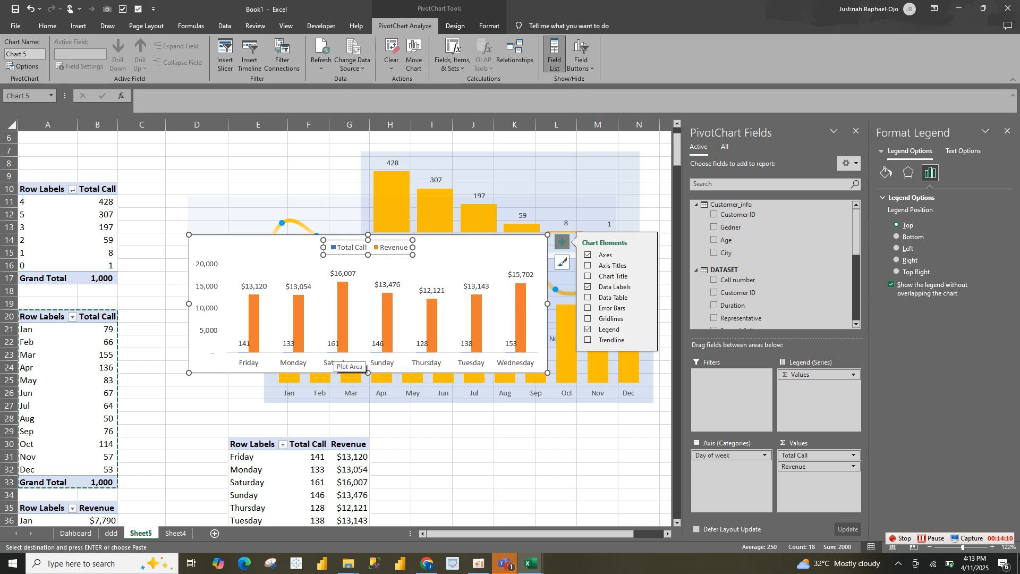
pyautogui.click(207, 313)
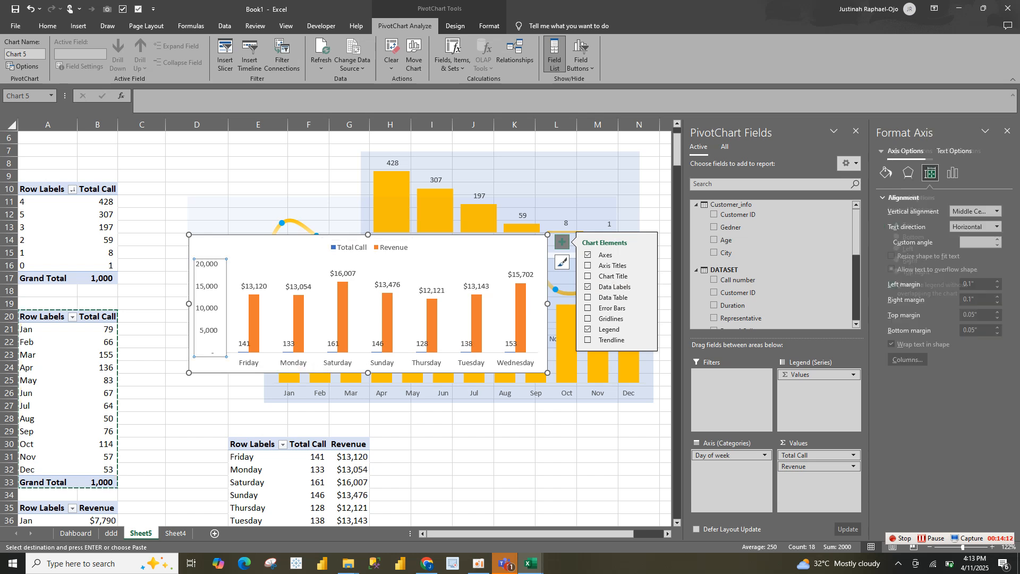
pyautogui.press('Delete')
# Enlarge the day-of-week chart's plot area toward its left edge and up toward the legend
pyautogui.click(325, 274)
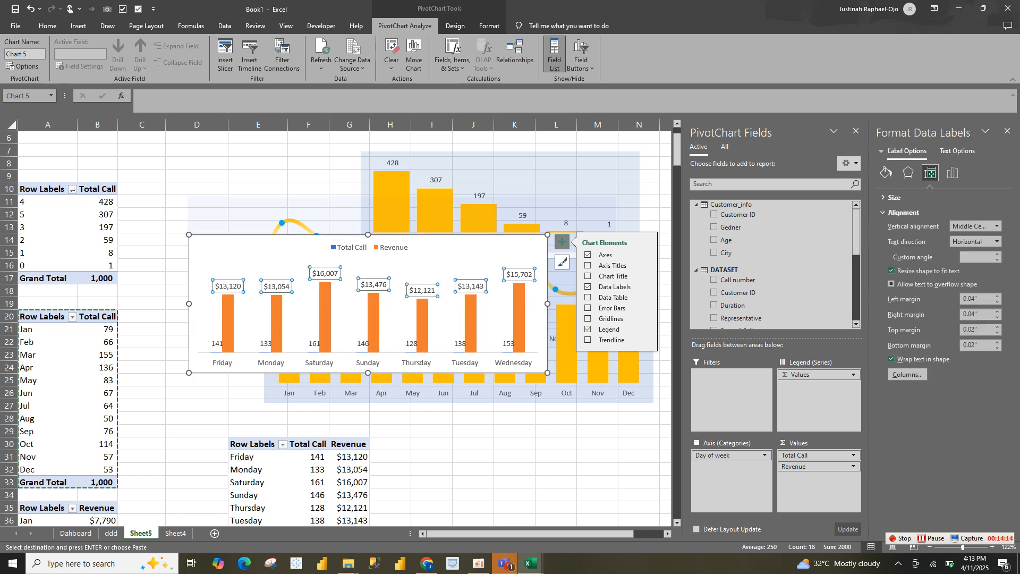
pyautogui.click(348, 298)
pyautogui.moveTo(197, 309); pyautogui.dragTo(188, 308)
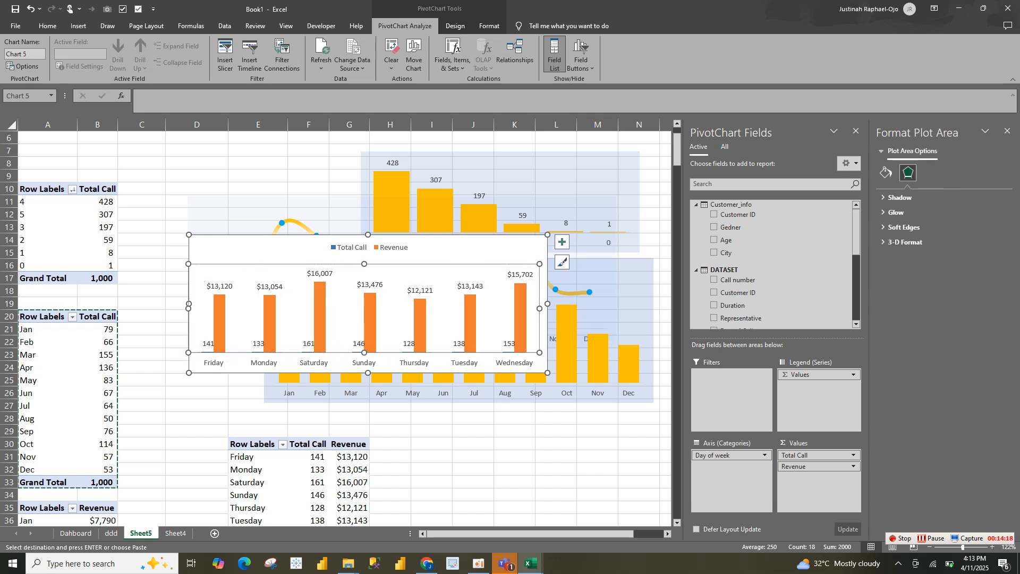
pyautogui.moveTo(364, 264); pyautogui.dragTo(364, 258)
# Move the Total Call and Revenue legend to the upper-left corner of the day-of-week chart
pyautogui.click(368, 248)
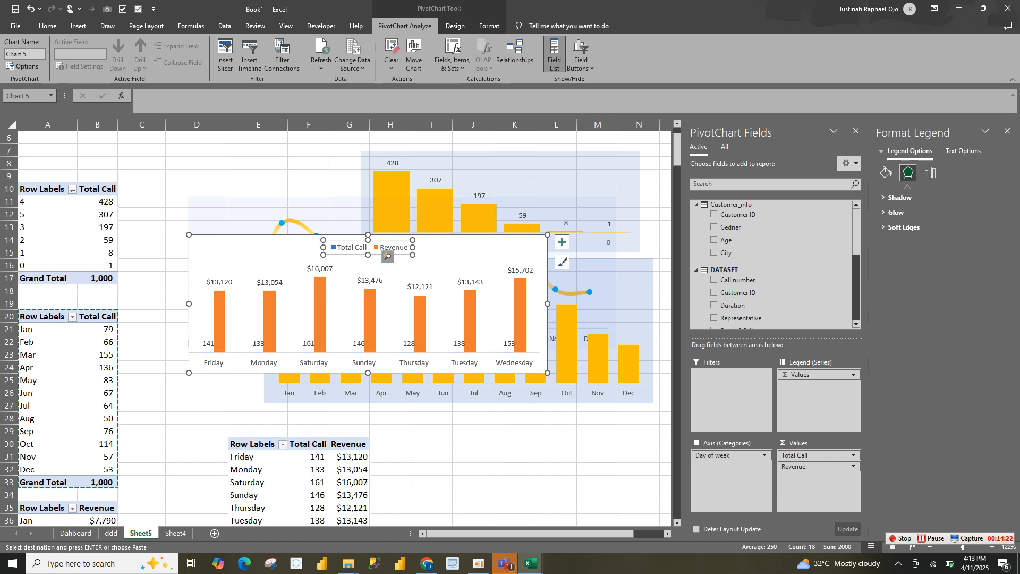
pyautogui.click(391, 247)
pyautogui.click(364, 247)
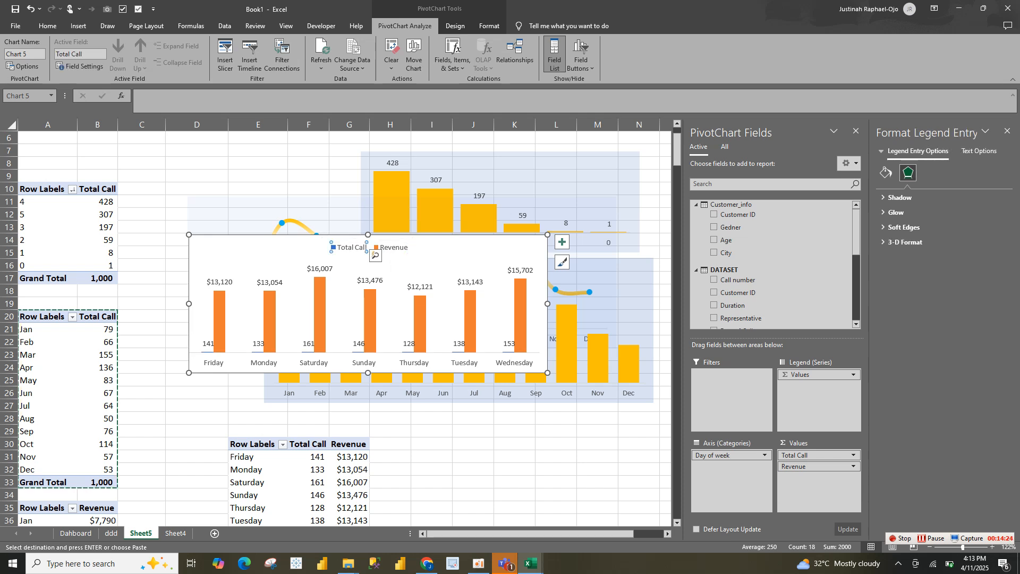
pyautogui.click(432, 247)
pyautogui.click(368, 248)
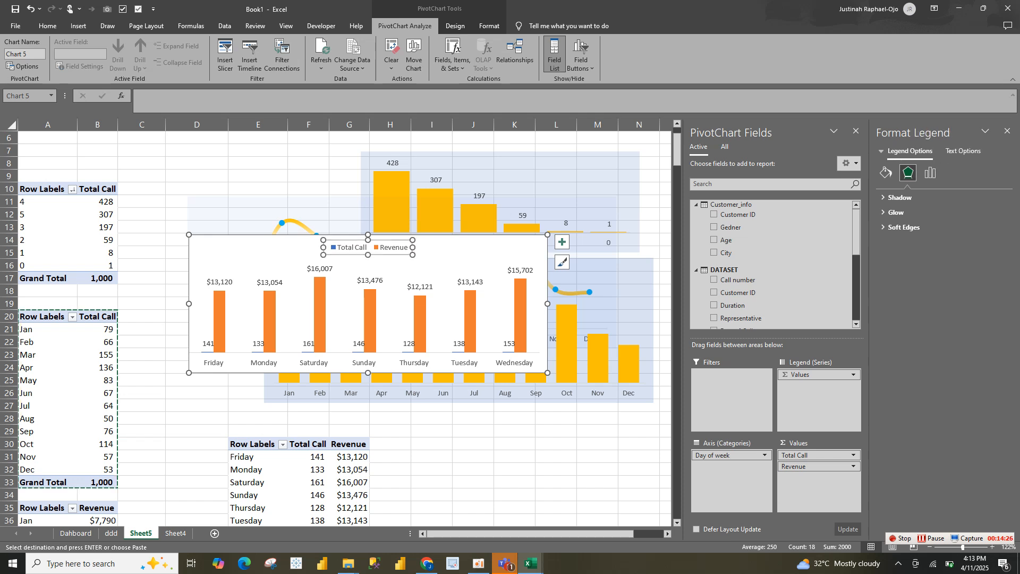
pyautogui.moveTo(403, 254); pyautogui.dragTo(269, 253)
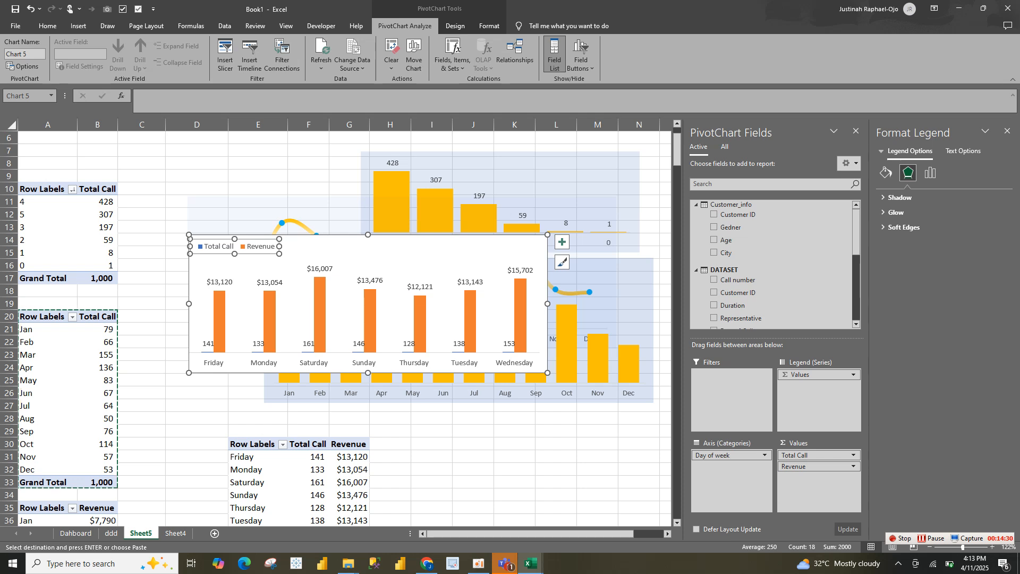
pyautogui.click(365, 248)
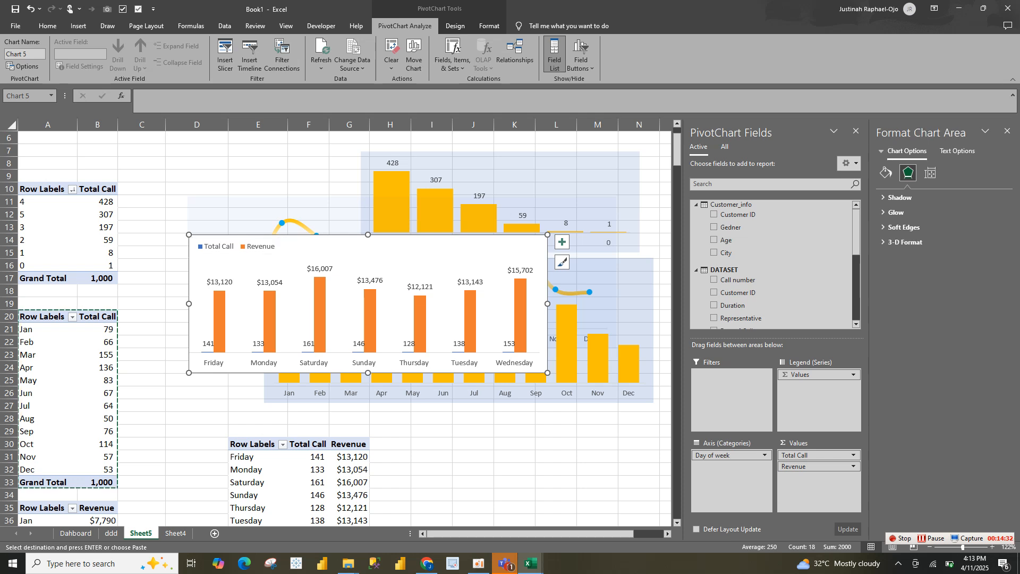
# Set the gap width of the day-of-week chart's Revenue series to 99% and its border to No line
pyautogui.click(522, 311)
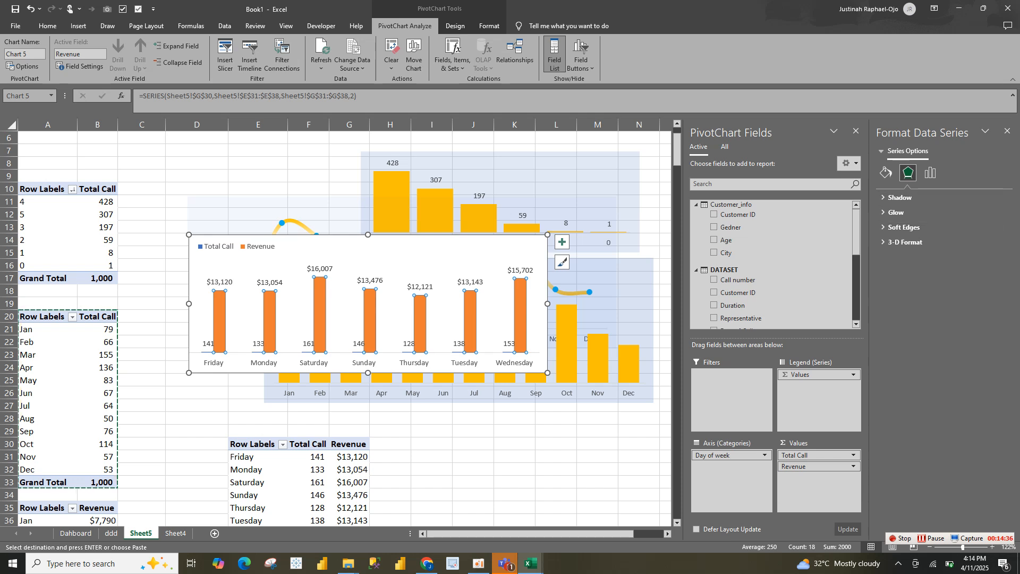
pyautogui.click(856, 131)
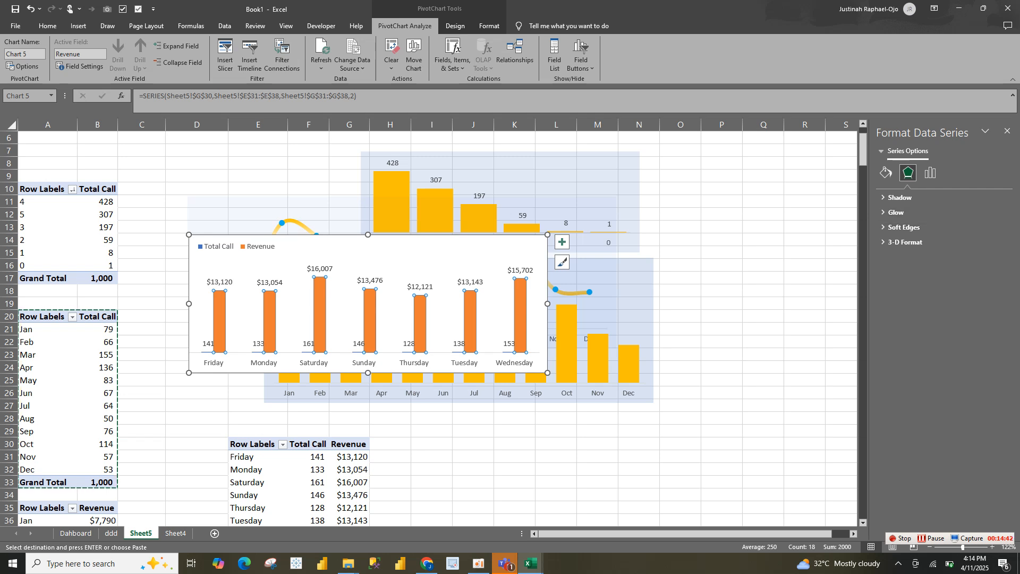
pyautogui.click(886, 172)
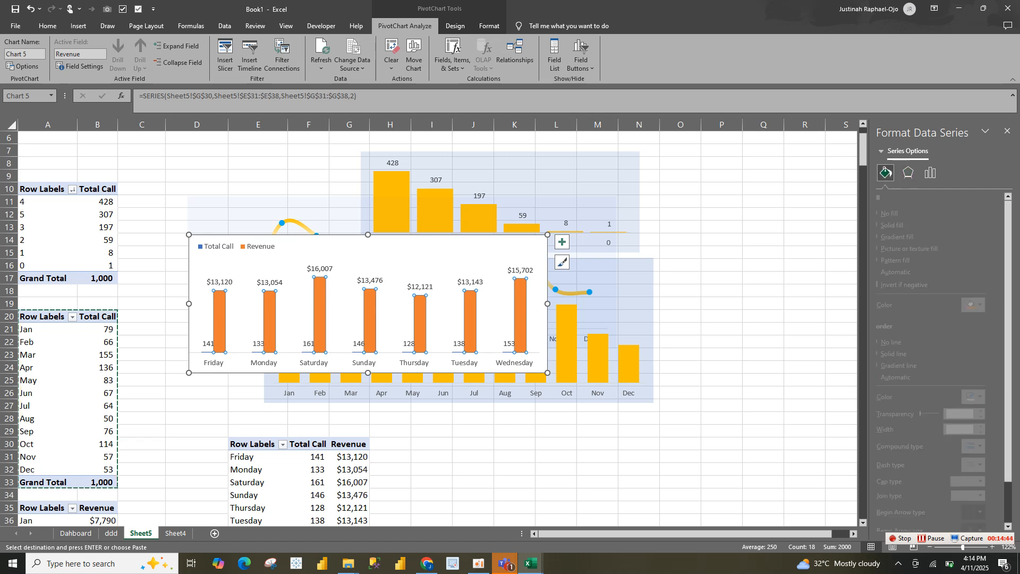
pyautogui.rightClick(521, 311)
pyautogui.click(568, 484)
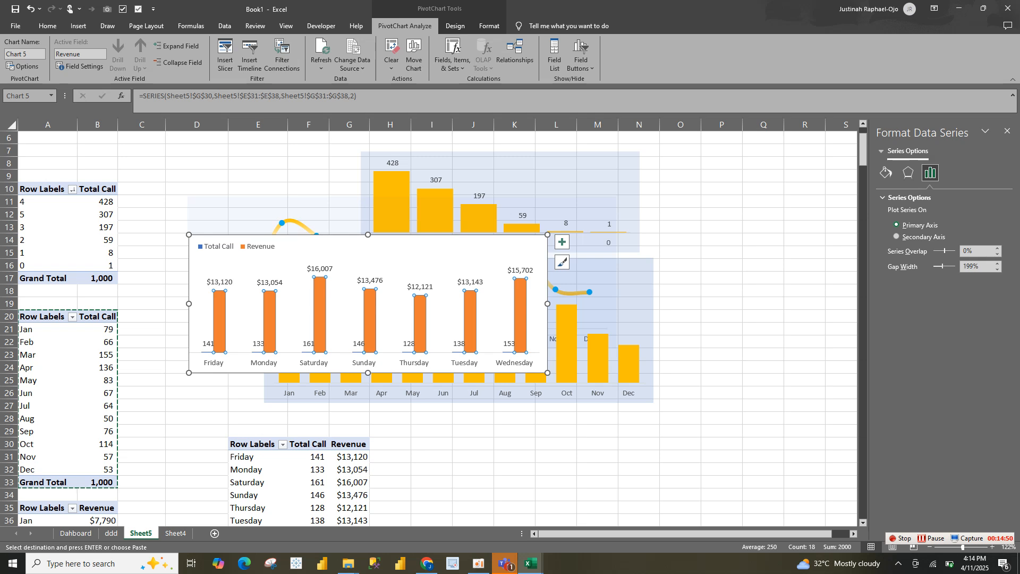
pyautogui.moveTo(940, 267); pyautogui.dragTo(939, 266)
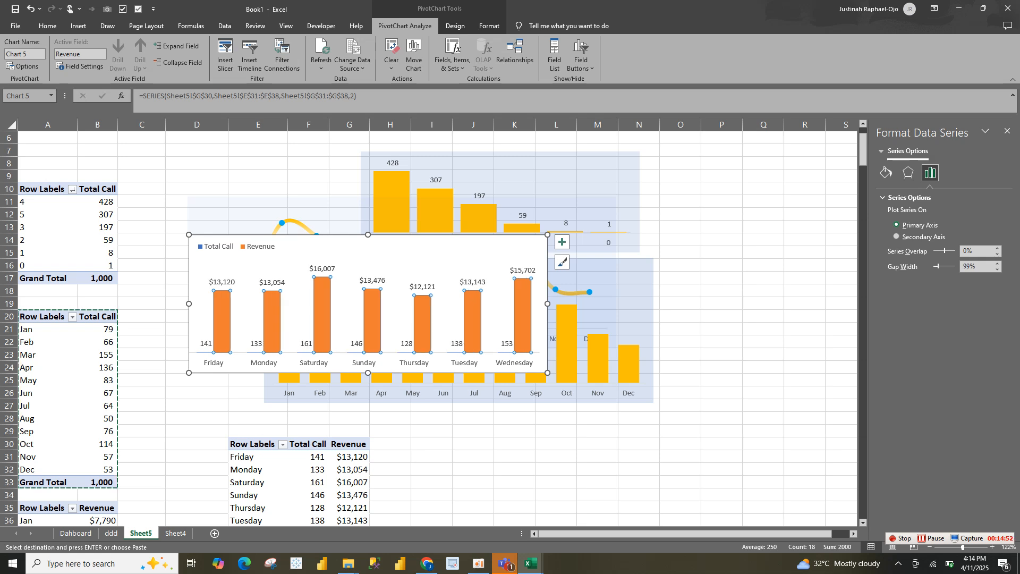
pyautogui.click(886, 173)
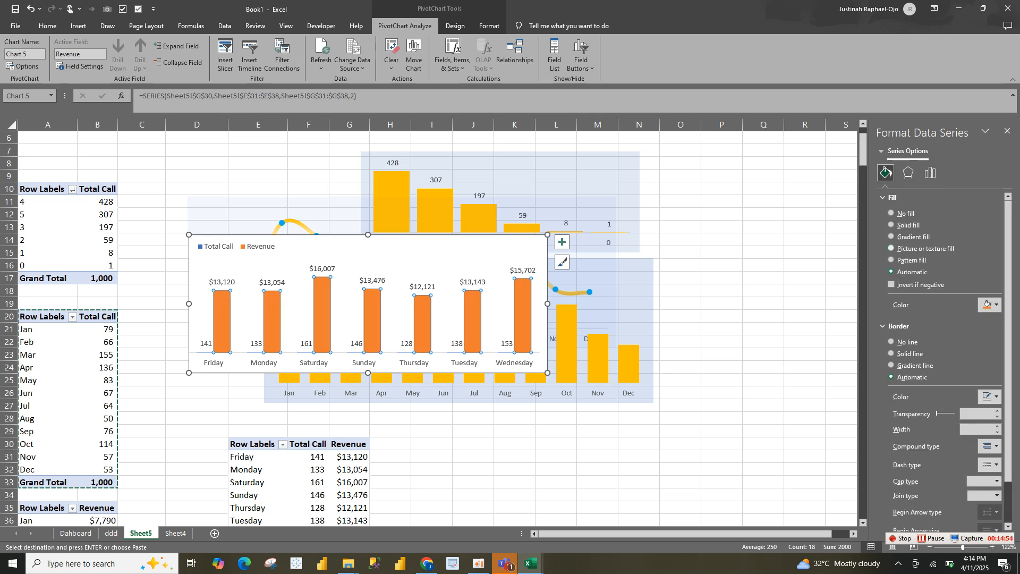
pyautogui.click(892, 342)
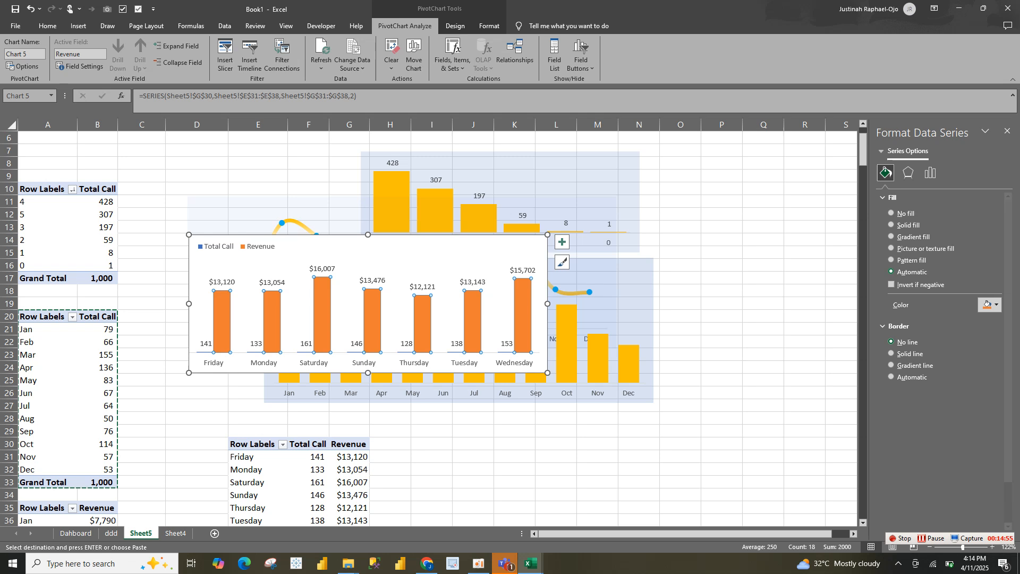
pyautogui.click(530, 301)
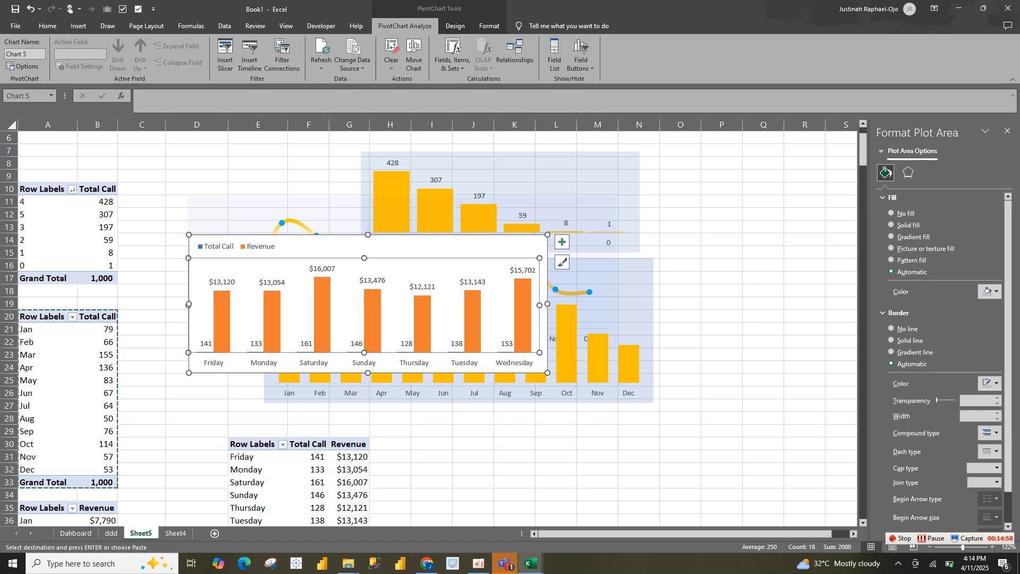
pyautogui.click(506, 344)
pyautogui.click(506, 344)
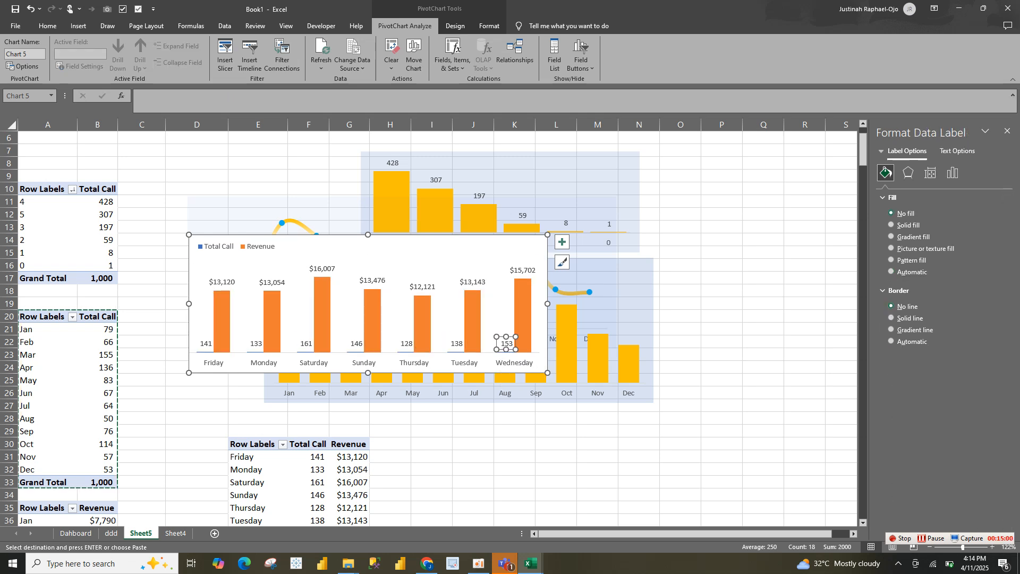
pyautogui.click(506, 352)
pyautogui.click(492, 345)
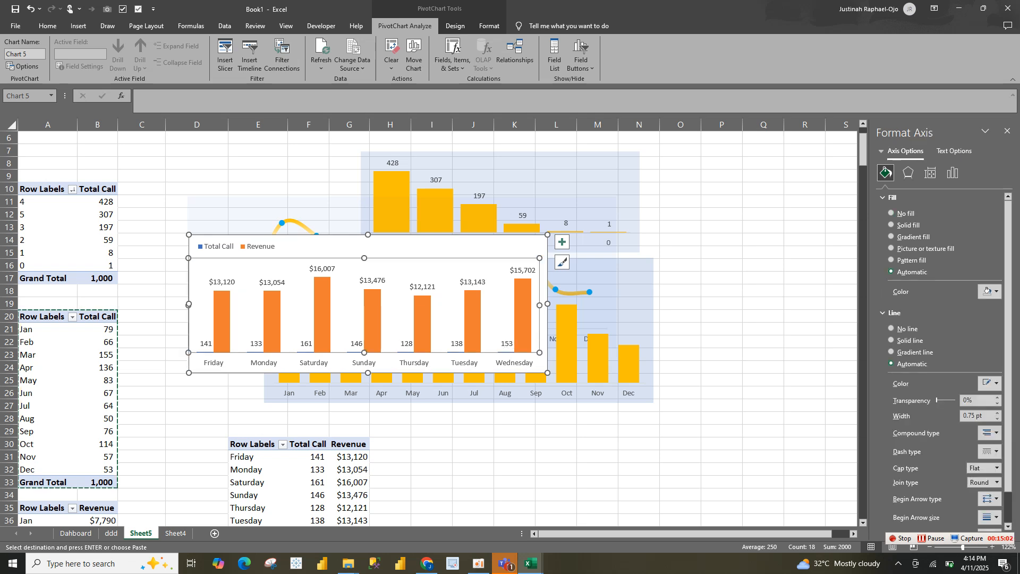
pyautogui.click(598, 457)
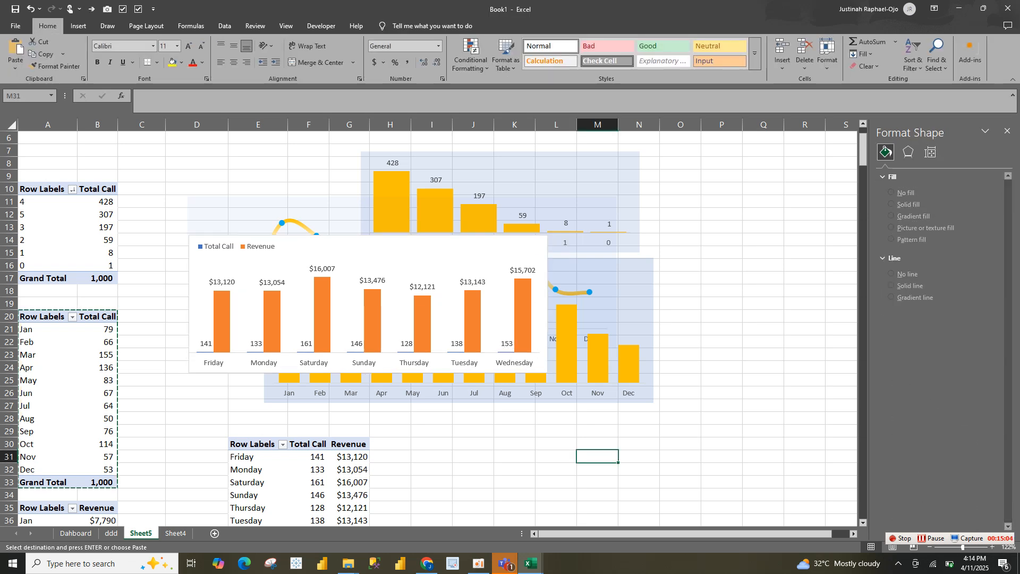
# Fill the Revenue columns of the day-of-week chart with solid light blue, #00B0F0
pyautogui.click(523, 342)
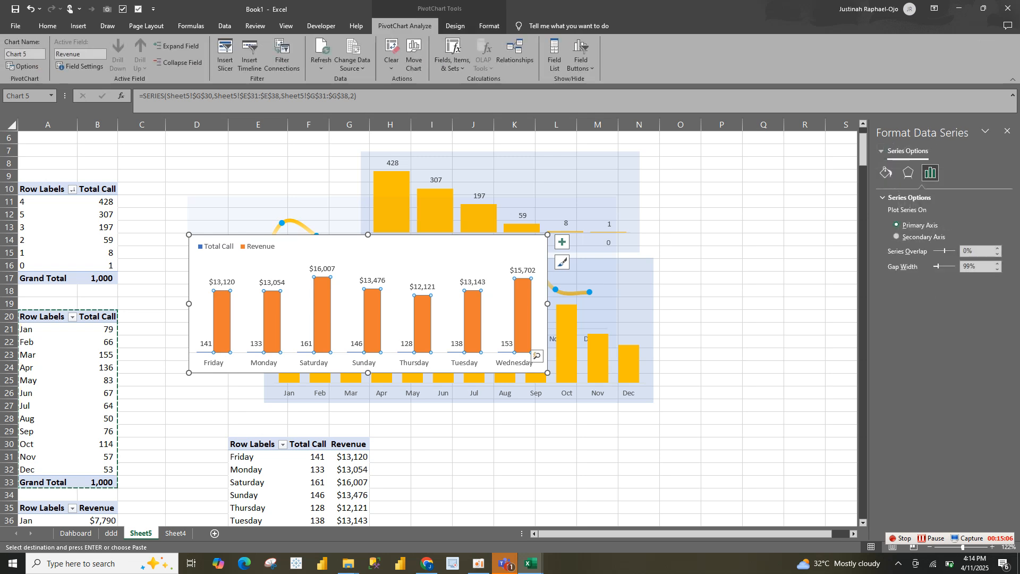
pyautogui.click(886, 172)
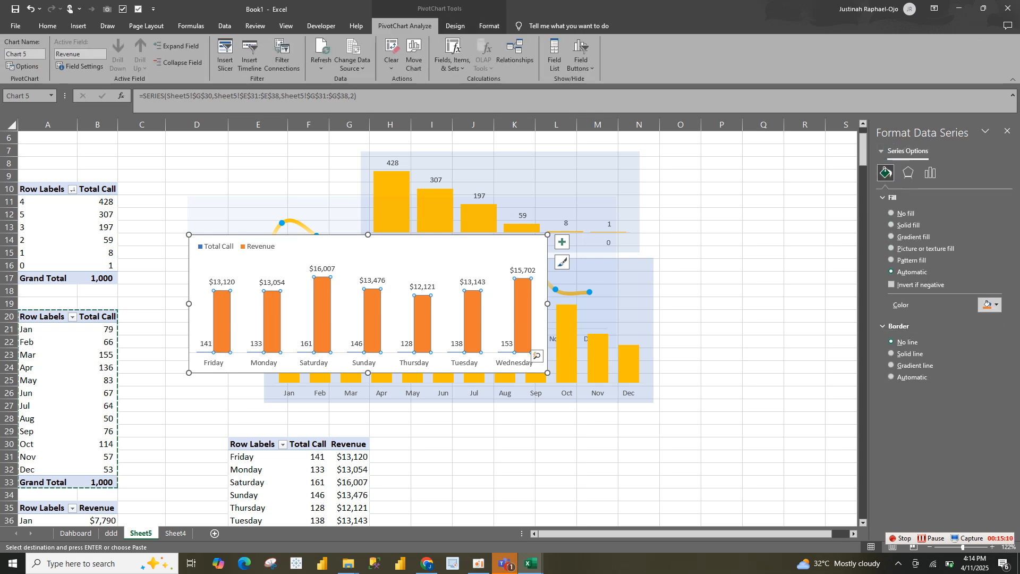
pyautogui.click(987, 304)
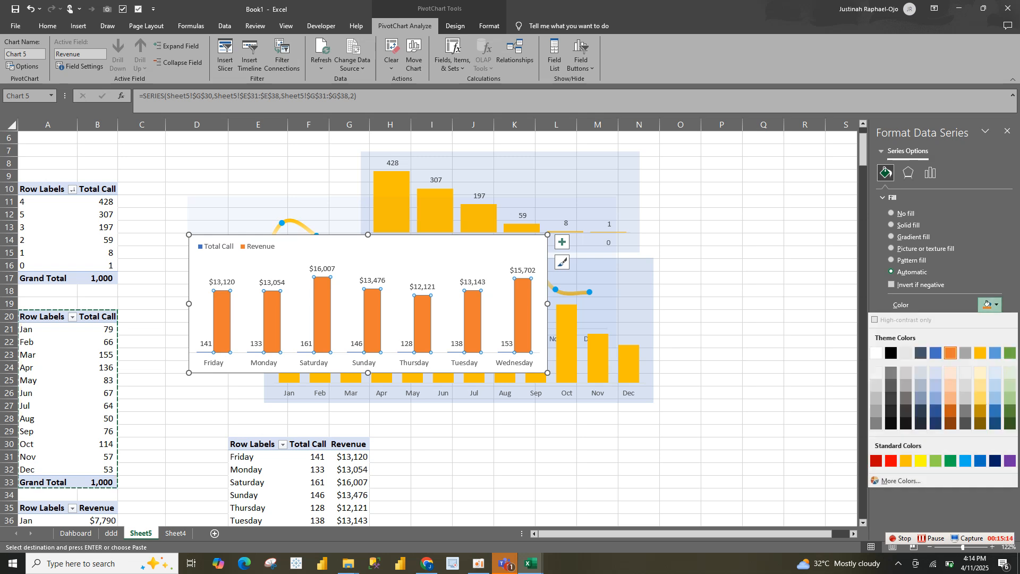
pyautogui.click(996, 353)
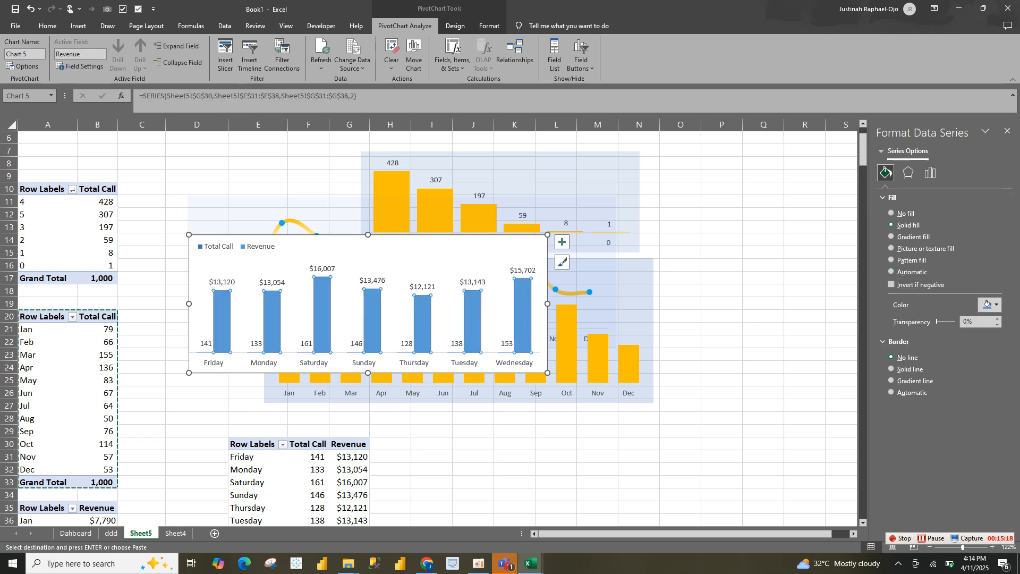
pyautogui.click(987, 305)
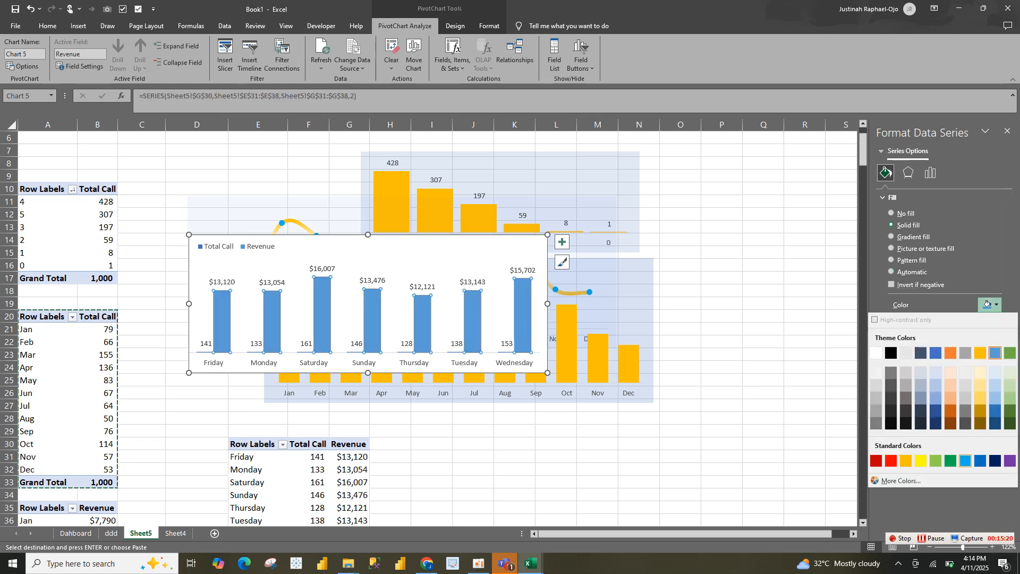
pyautogui.click(966, 460)
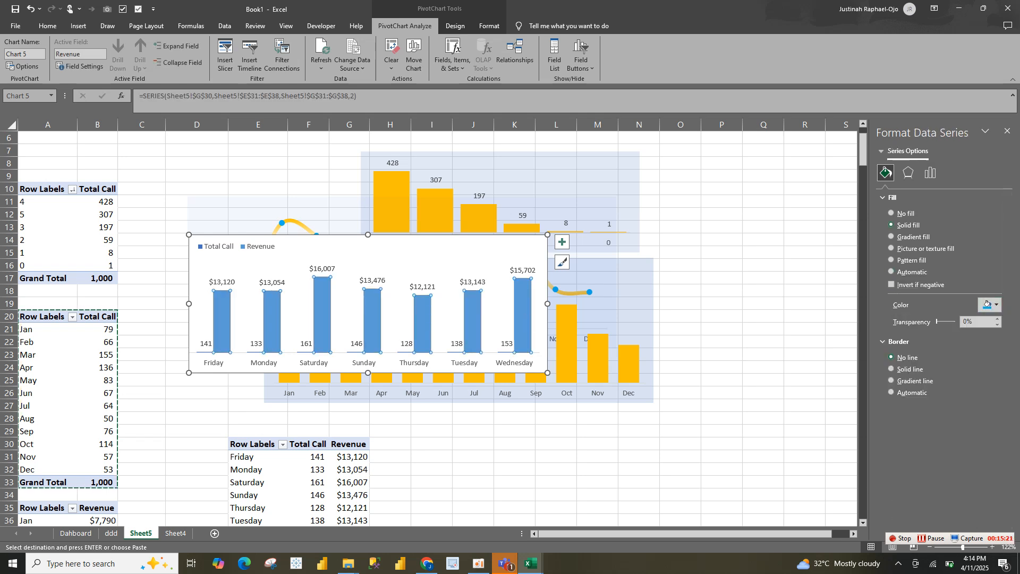
pyautogui.click(988, 305)
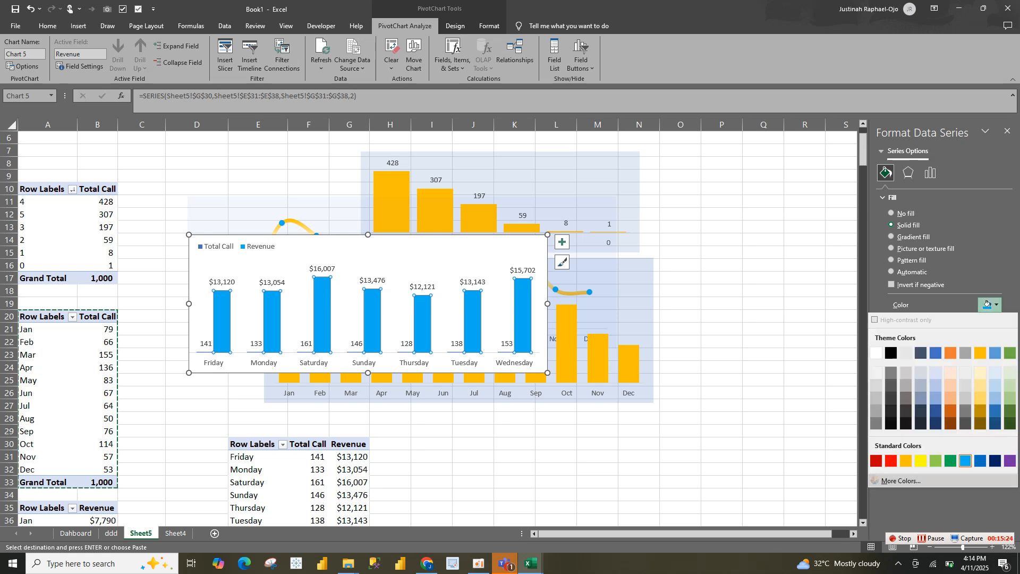
pyautogui.click(902, 480)
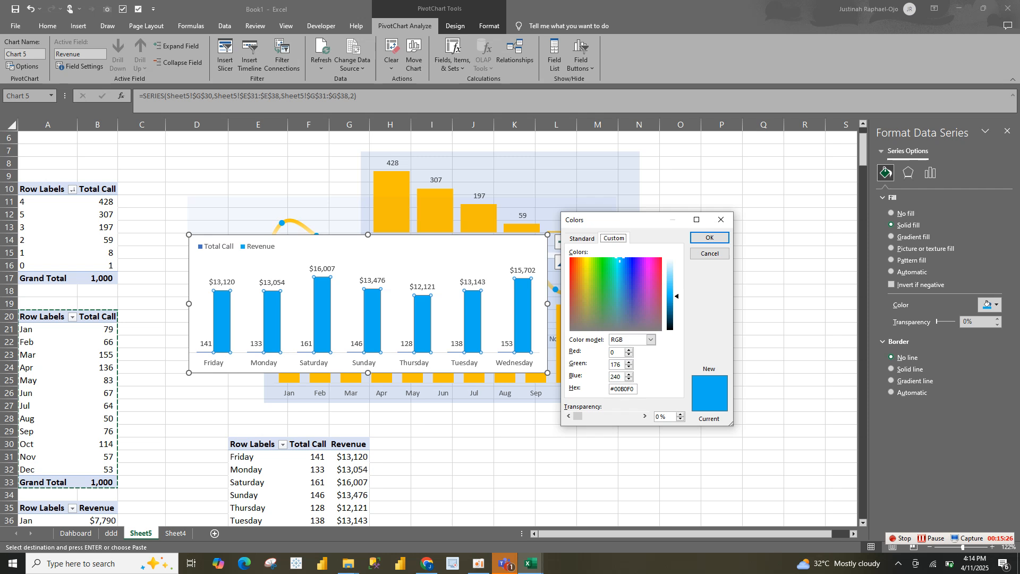
pyautogui.click(710, 238)
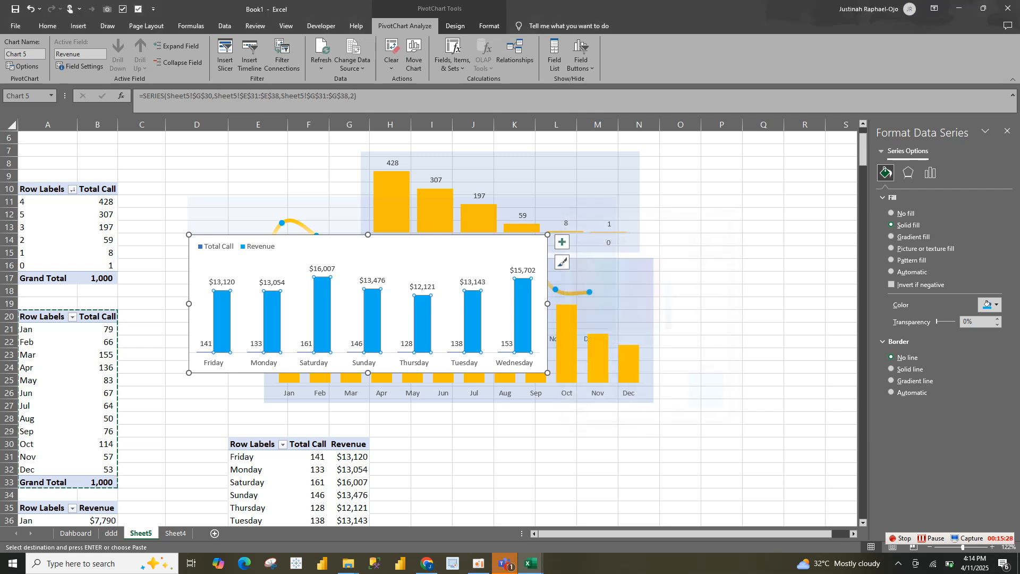
# Format the day-of-week chart area with no border line and a solid blue fill at 80% transparency
pyautogui.press('Escape')
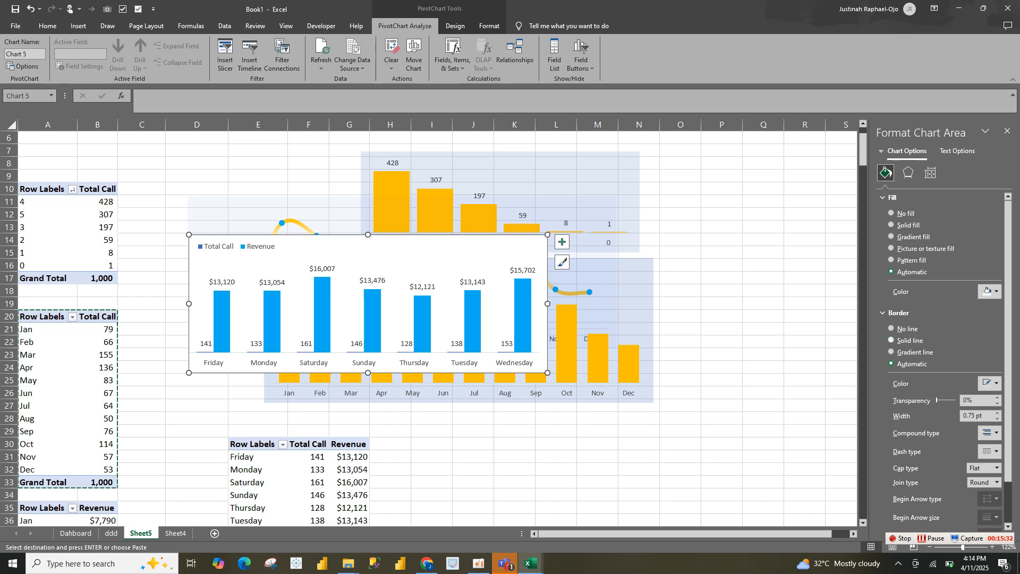
pyautogui.click(891, 329)
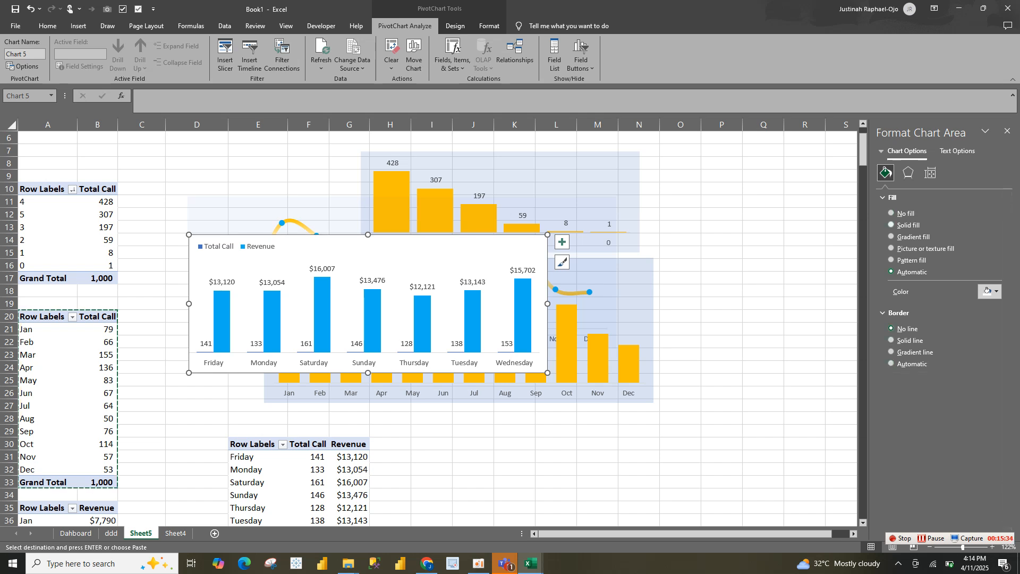
pyautogui.click(992, 291)
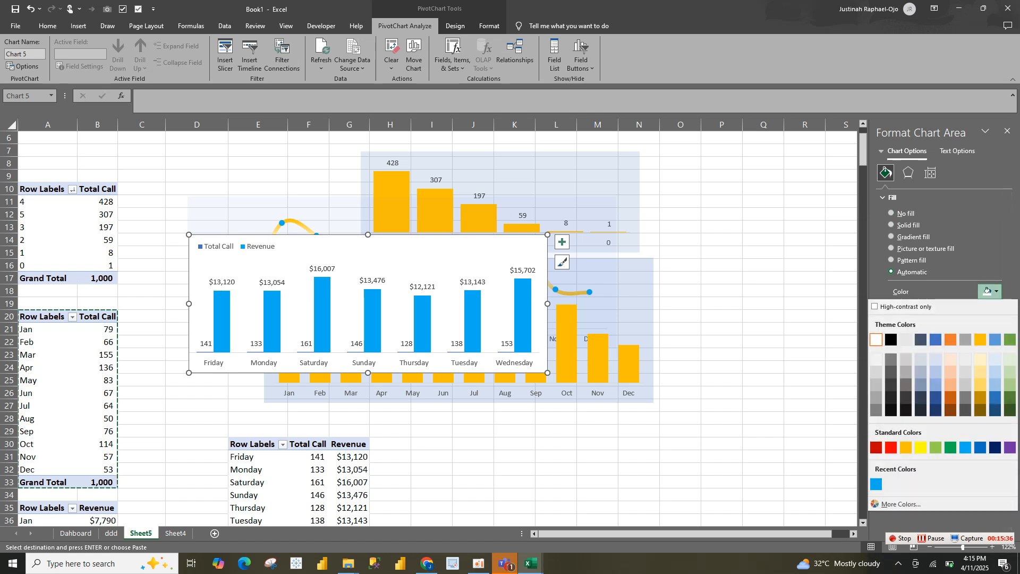
pyautogui.click(936, 339)
pyautogui.click(967, 308)
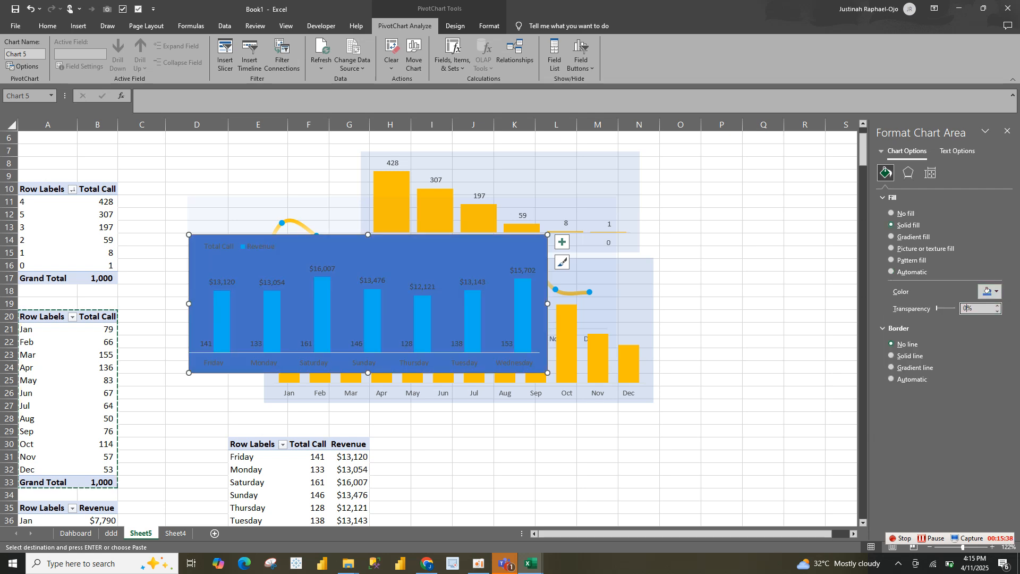
pyautogui.write('80')
pyautogui.press('Return')
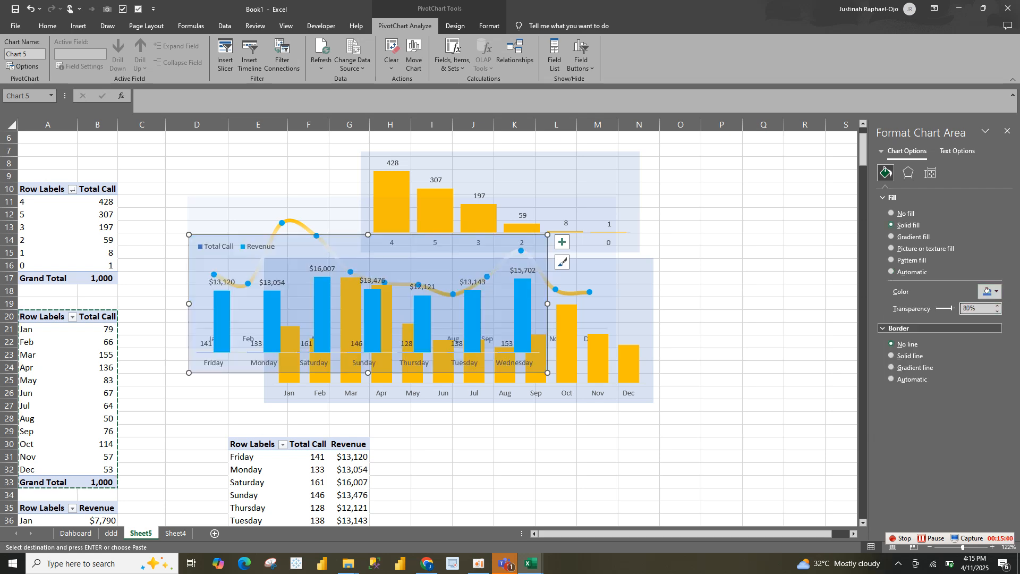
# Clear the pending copy selection and move the day-of-week chart on Sheet5 below the monthly charts, starting around row 28
pyautogui.scroll(-10, 429, 326)
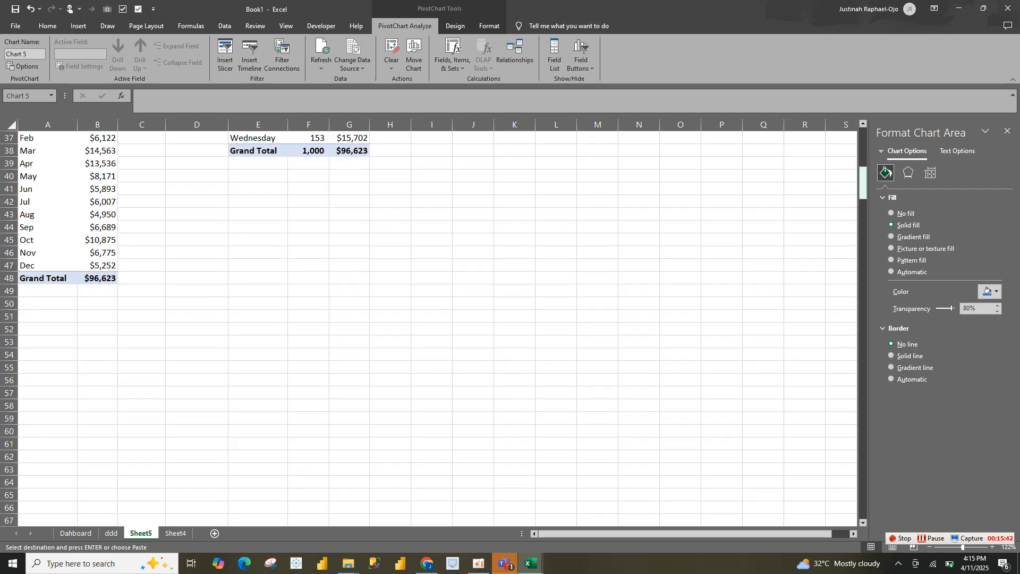
pyautogui.scroll(12, 429, 327)
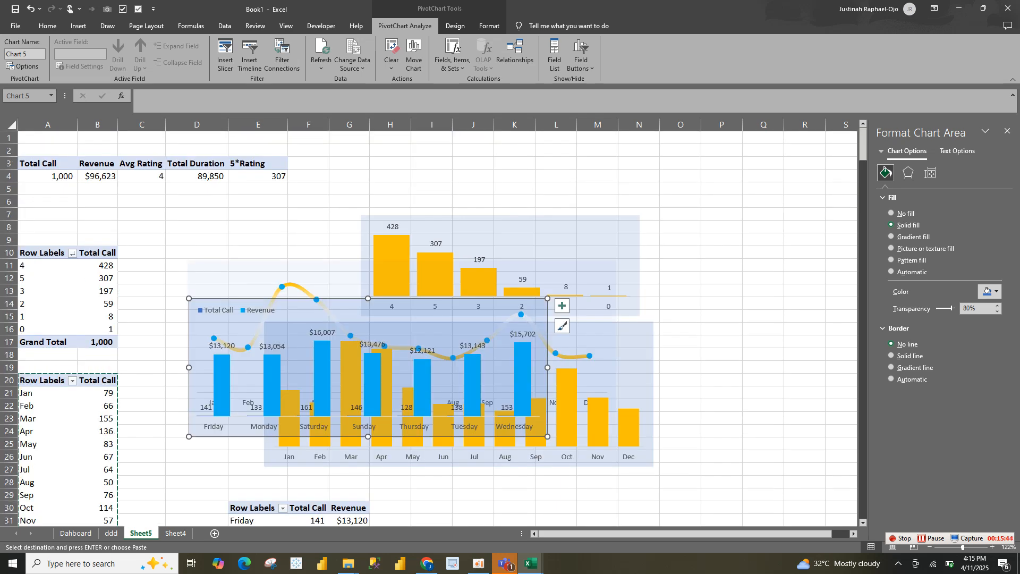
pyautogui.press('Escape')
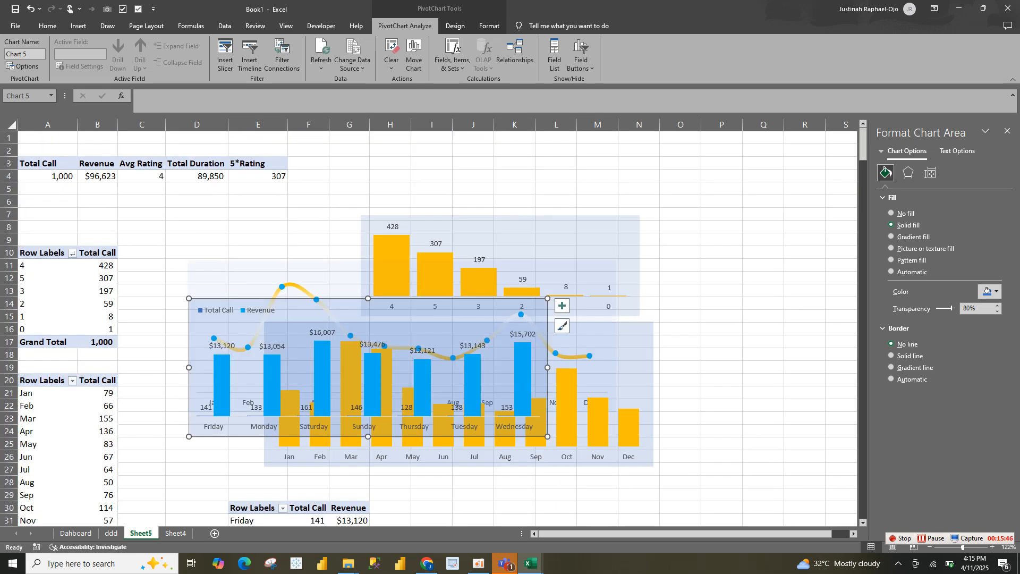
pyautogui.moveTo(541, 315); pyautogui.dragTo(744, 493)
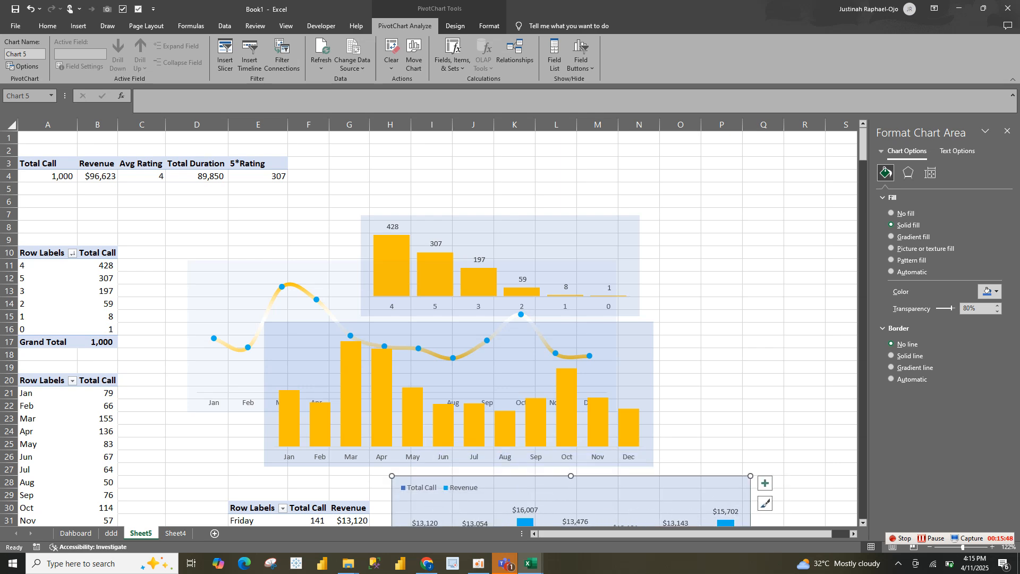
# Copy the day-of-week chart onto the ddd sheet and position it directly beneath the Total Calls, Total Duration and Revenue cards
pyautogui.click(111, 533)
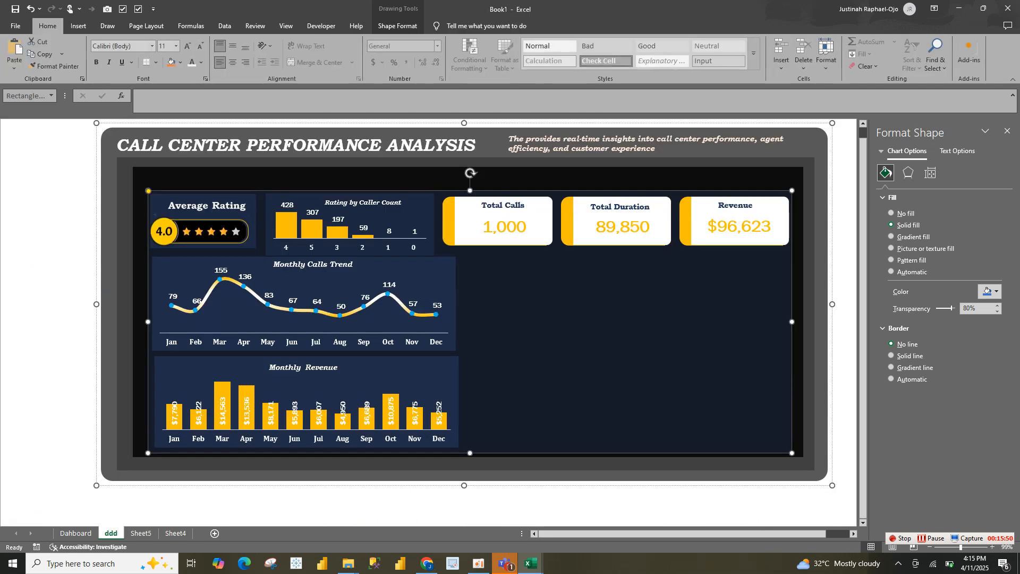
pyautogui.hotkey('ctrl', 'v')
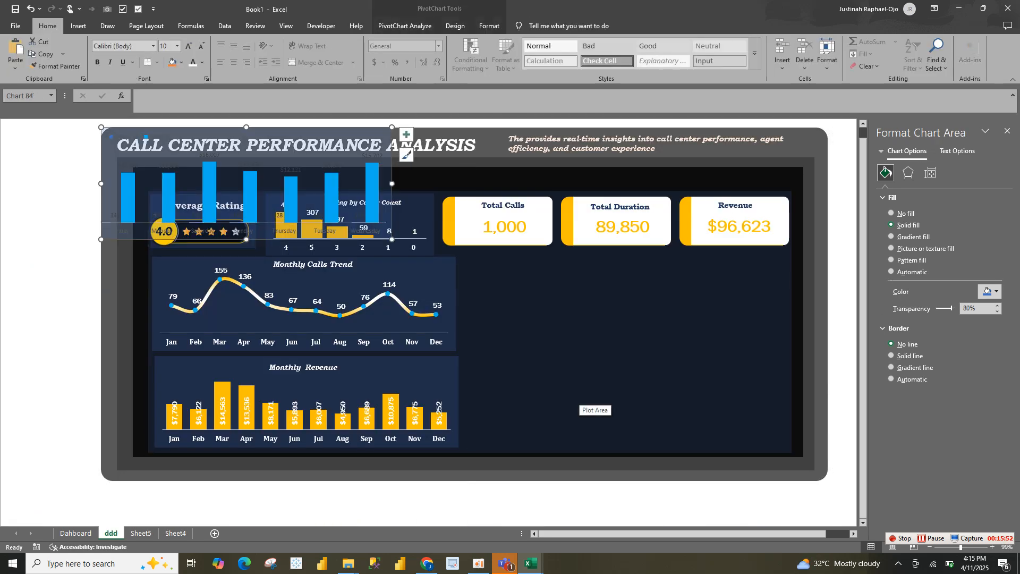
pyautogui.moveTo(389, 221); pyautogui.dragTo(740, 339)
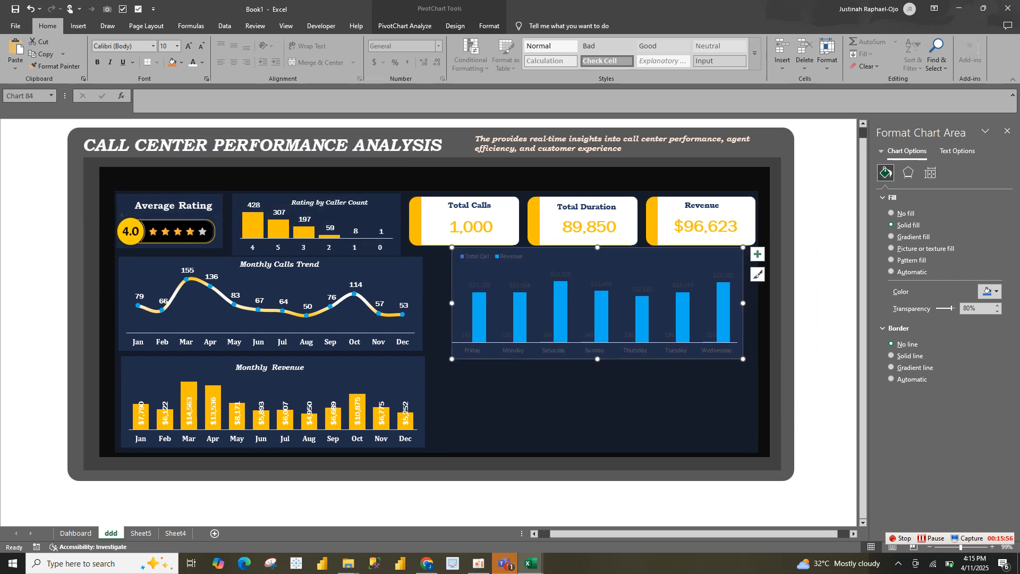
# Format all text in the dashboard's day-of-week chart as bold white Cambria
pyautogui.hotkey('ctrl', 'b')
pyautogui.click(153, 46)
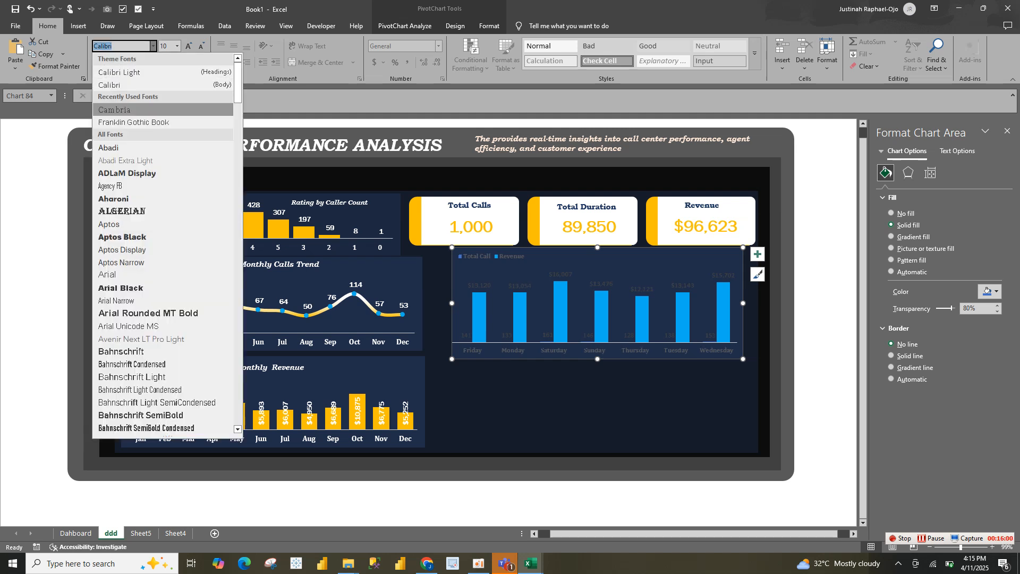
pyautogui.click(114, 110)
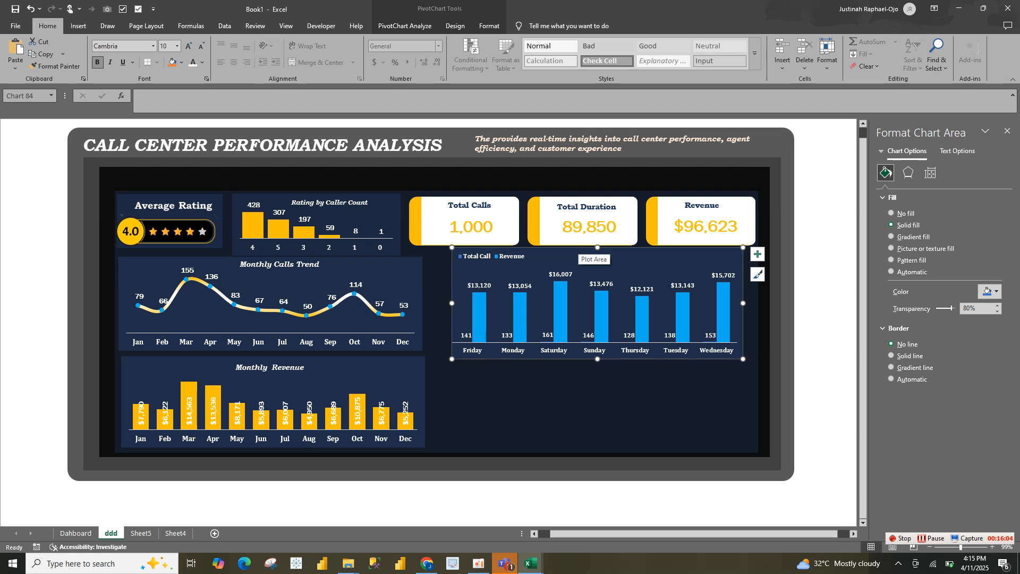
# Rotate the Revenue data labels of the dashboard's day-of-week chart by 270°
pyautogui.click(601, 284)
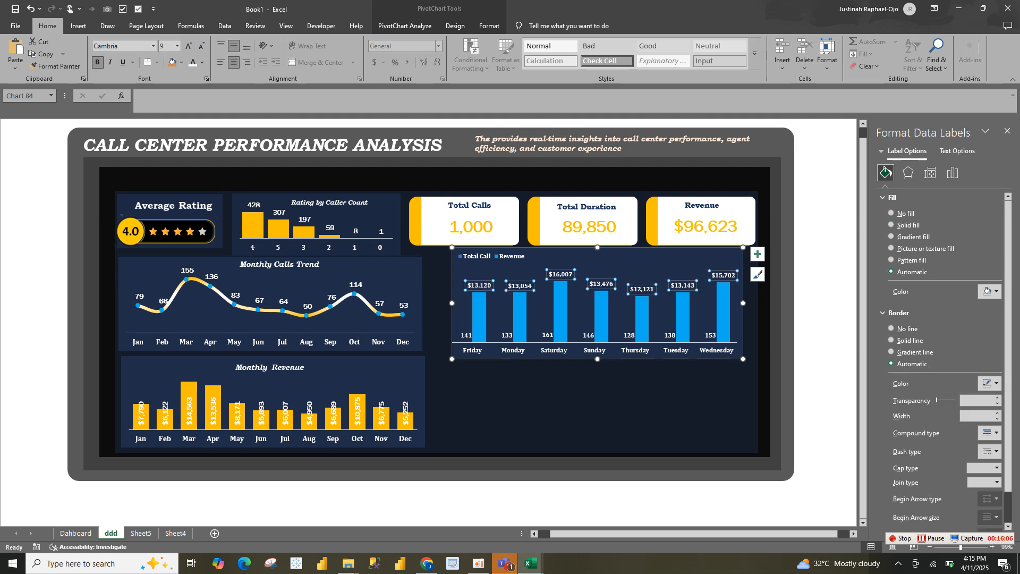
pyautogui.click(952, 173)
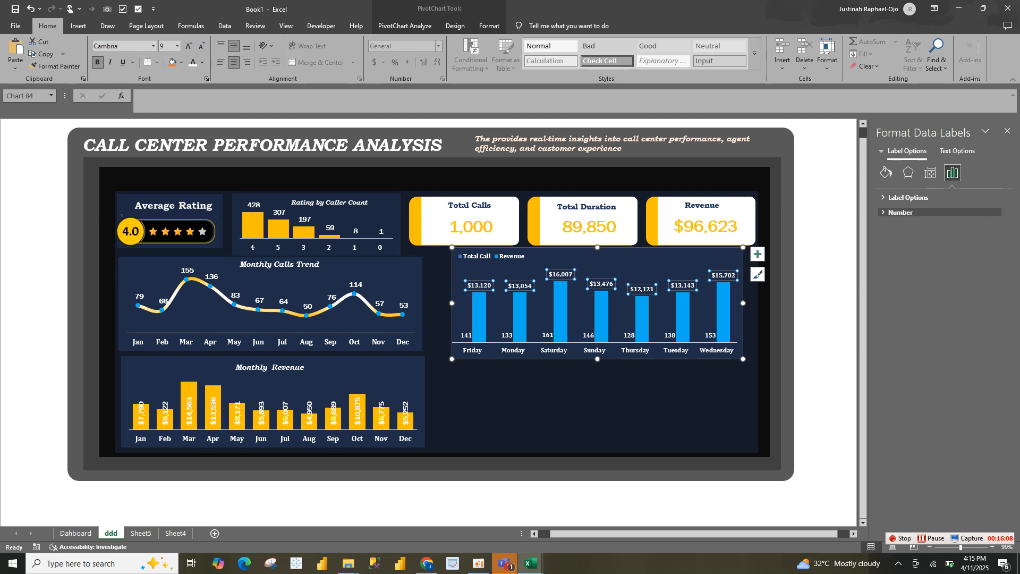
pyautogui.click(930, 173)
pyautogui.click(997, 241)
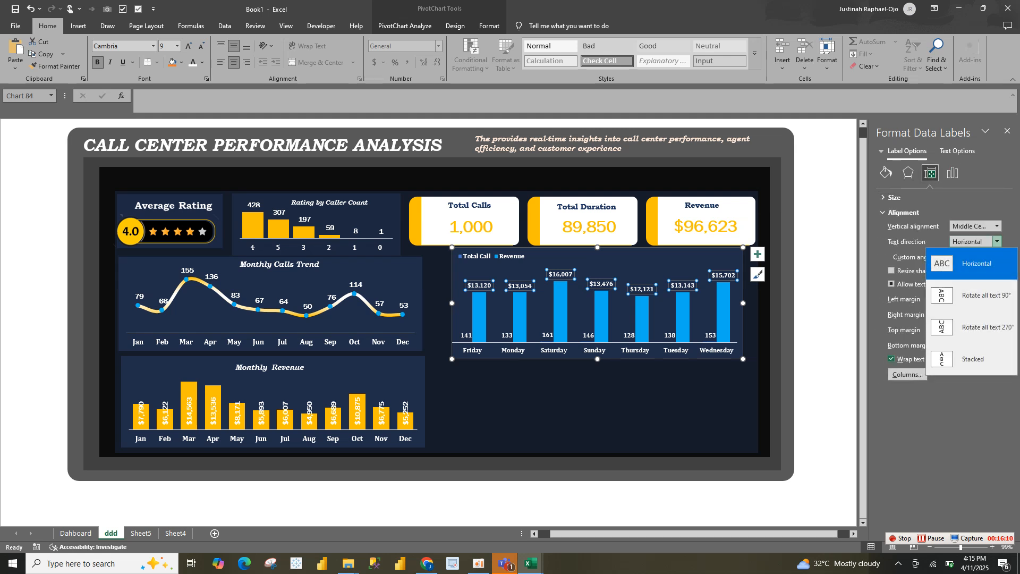
pyautogui.click(967, 325)
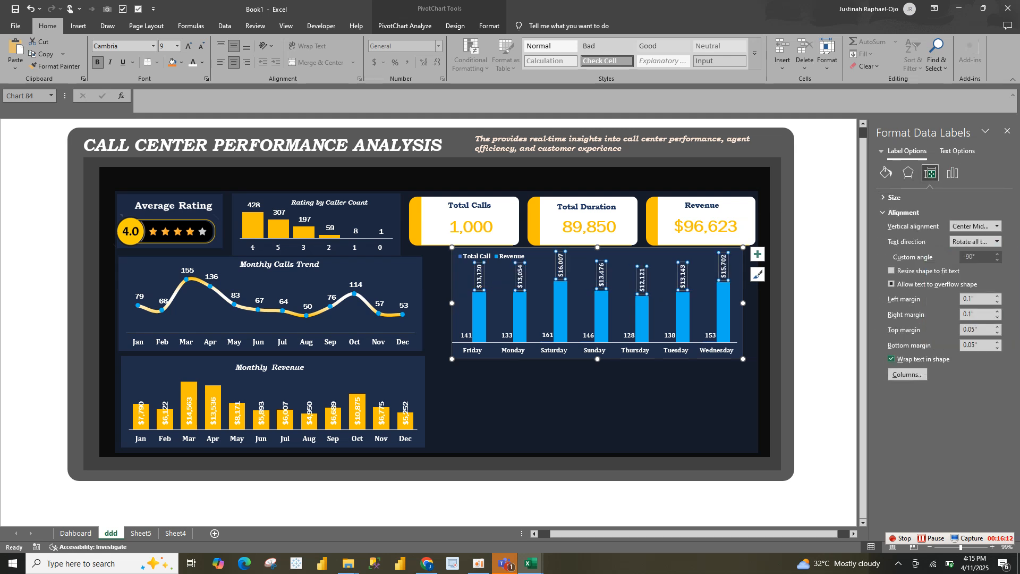
# Set the position of the day-of-week chart's Revenue data labels to Inside Base
pyautogui.click(952, 173)
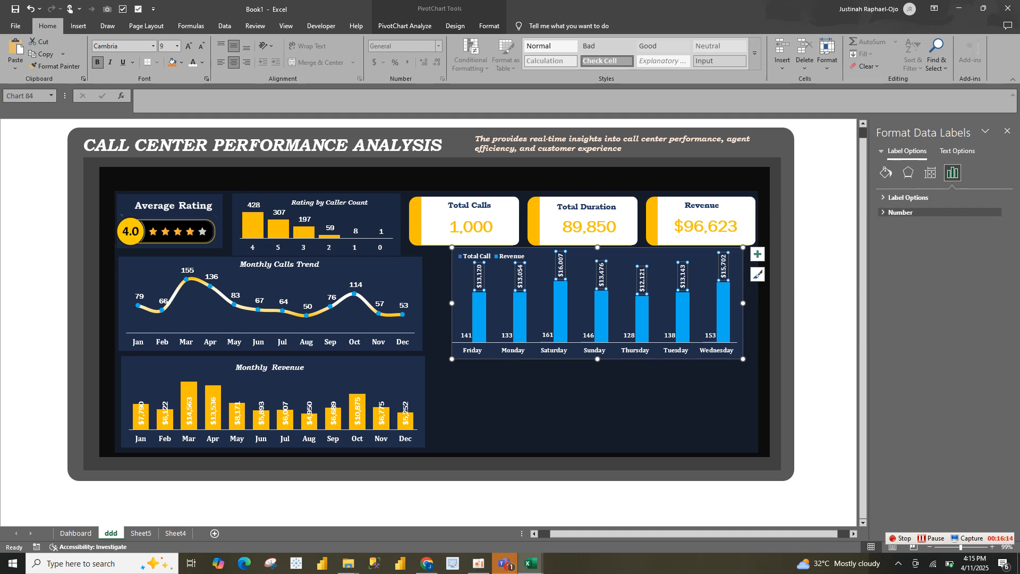
pyautogui.click(906, 197)
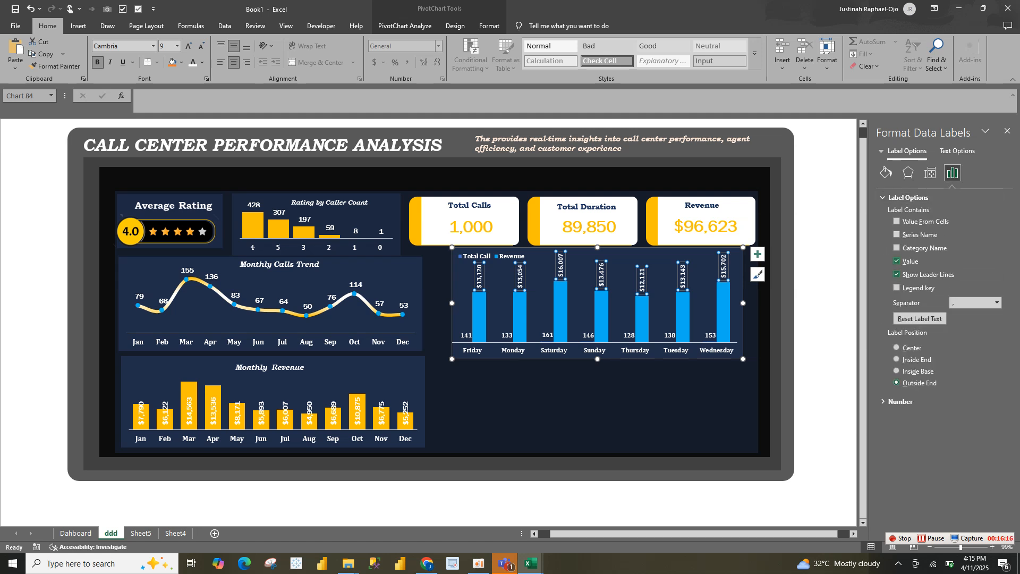
pyautogui.click(897, 371)
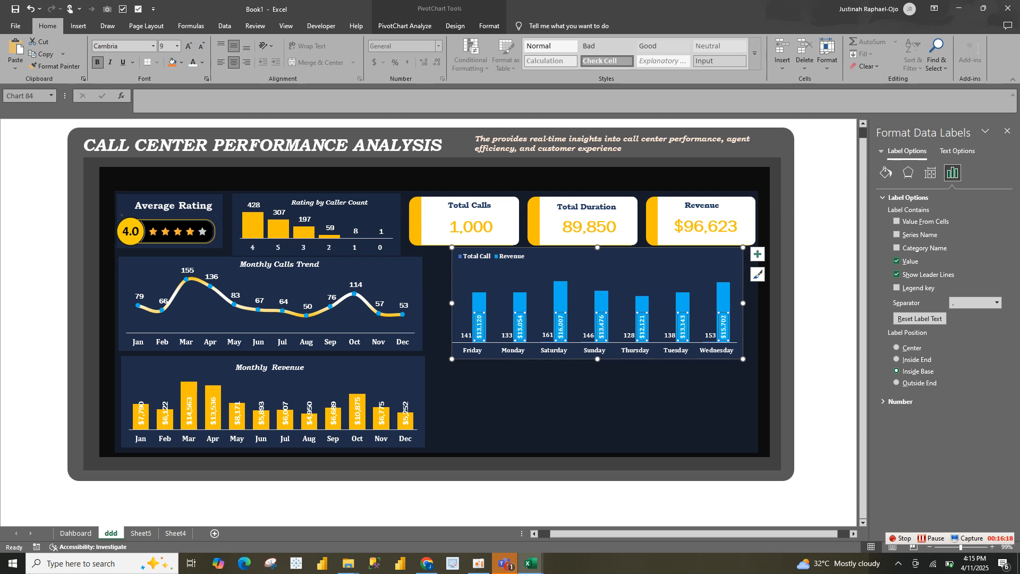
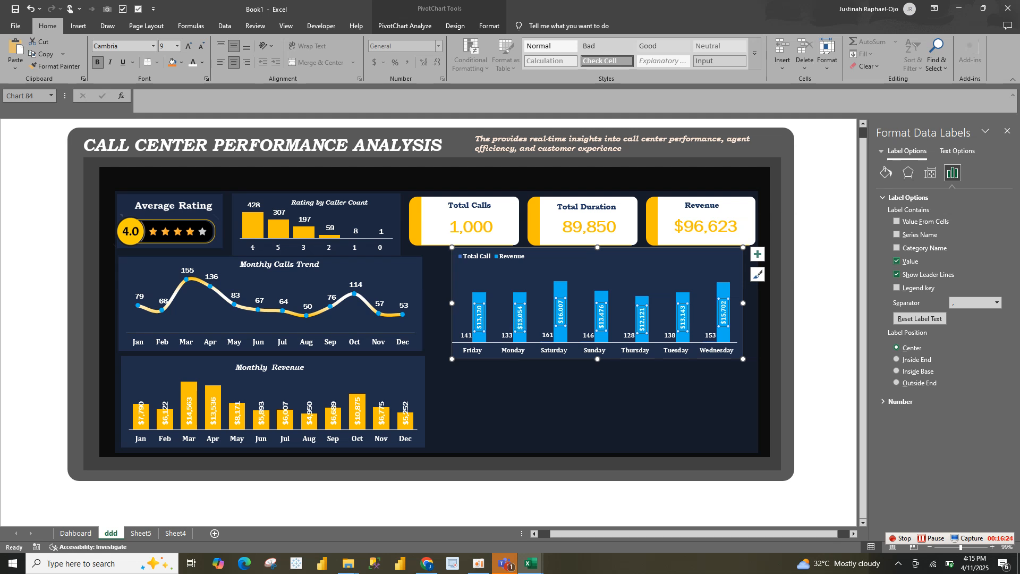
pyautogui.click(506, 335)
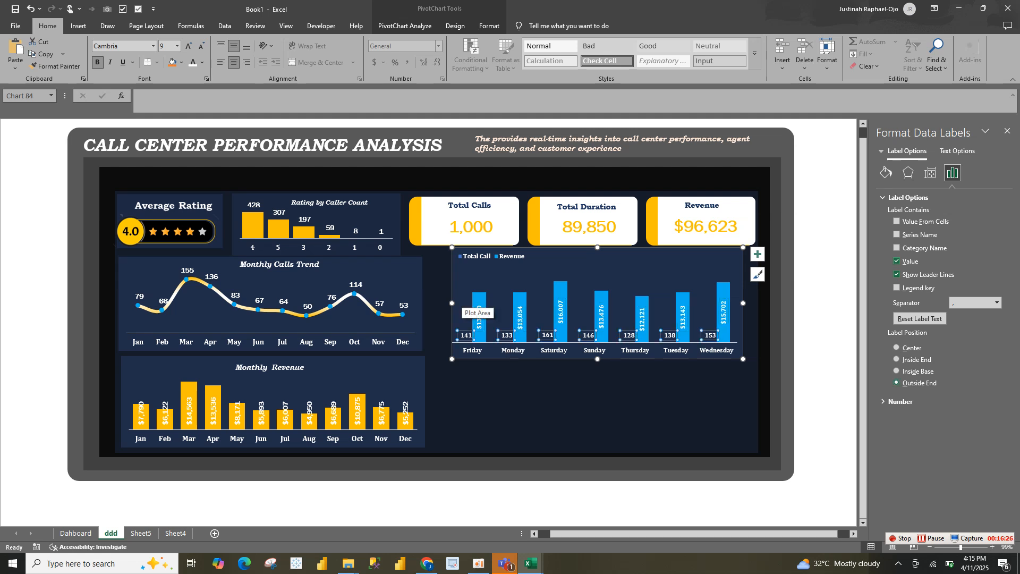
pyautogui.click(547, 259)
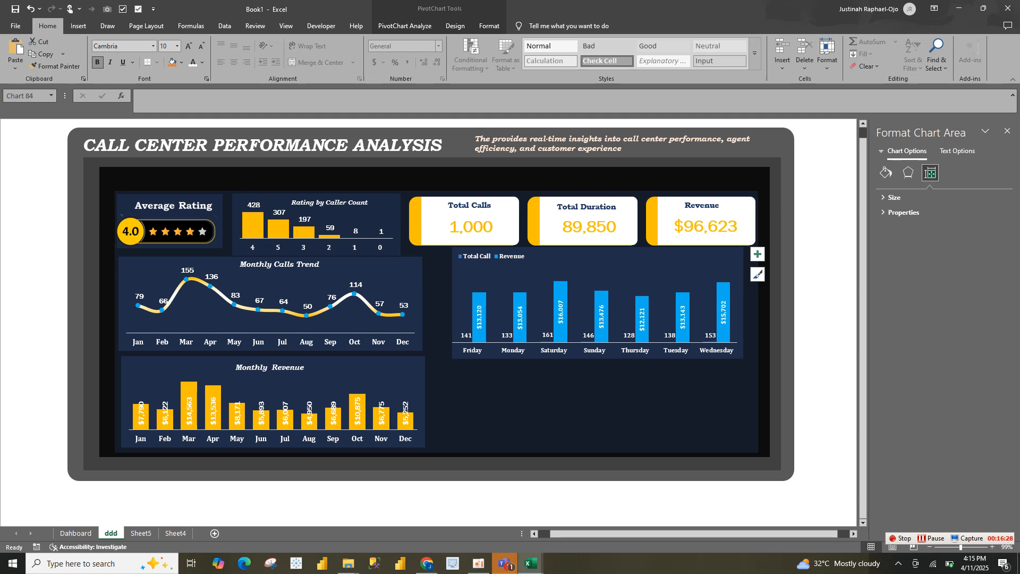
pyautogui.click(480, 317)
pyautogui.click(547, 260)
pyautogui.click(517, 259)
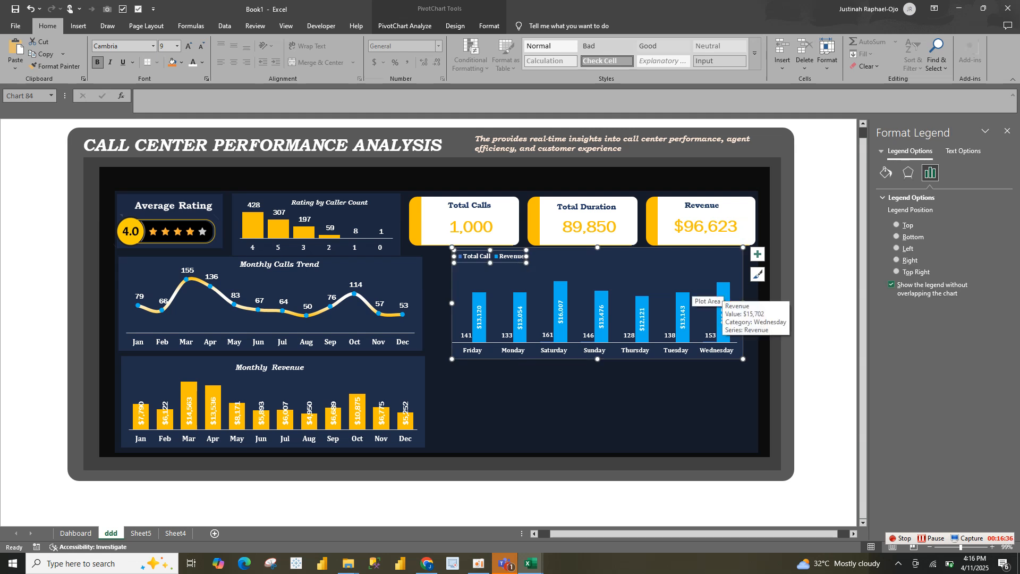
pyautogui.click(629, 335)
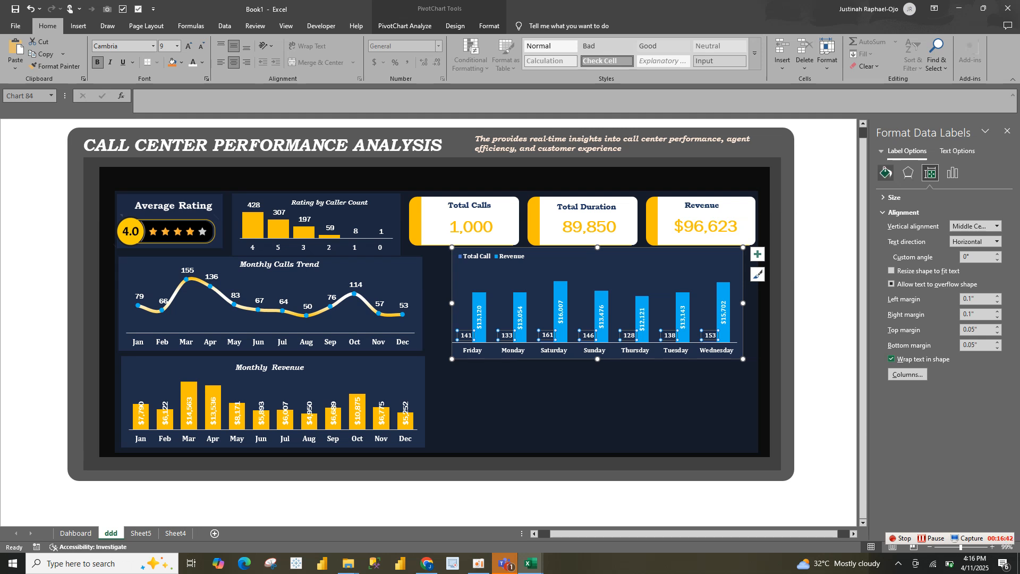
pyautogui.click(886, 172)
pyautogui.click(952, 172)
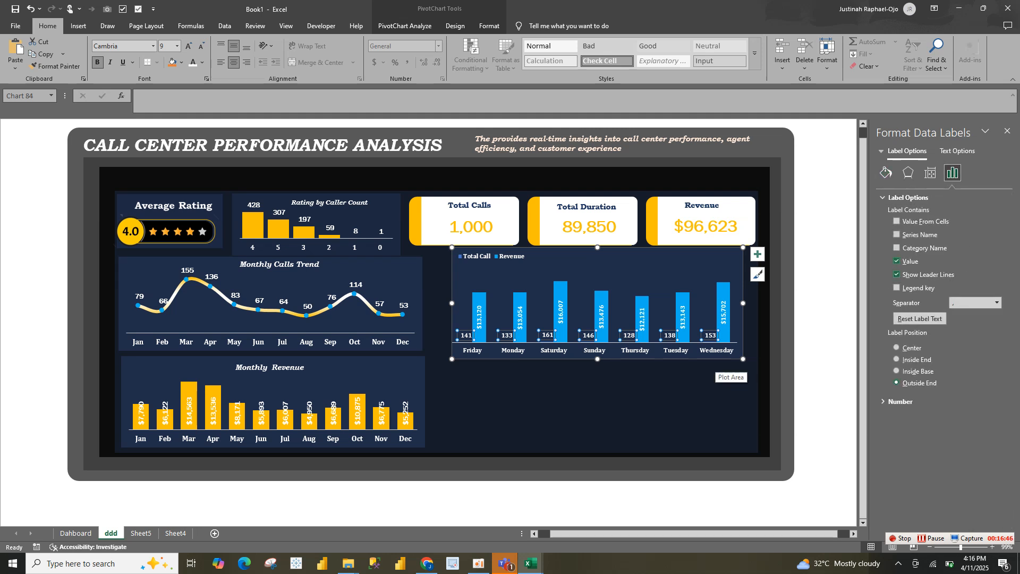
# Set the gap width of the Revenue columns in the dashboard's day-of-week chart to 9%
pyautogui.click(722, 314)
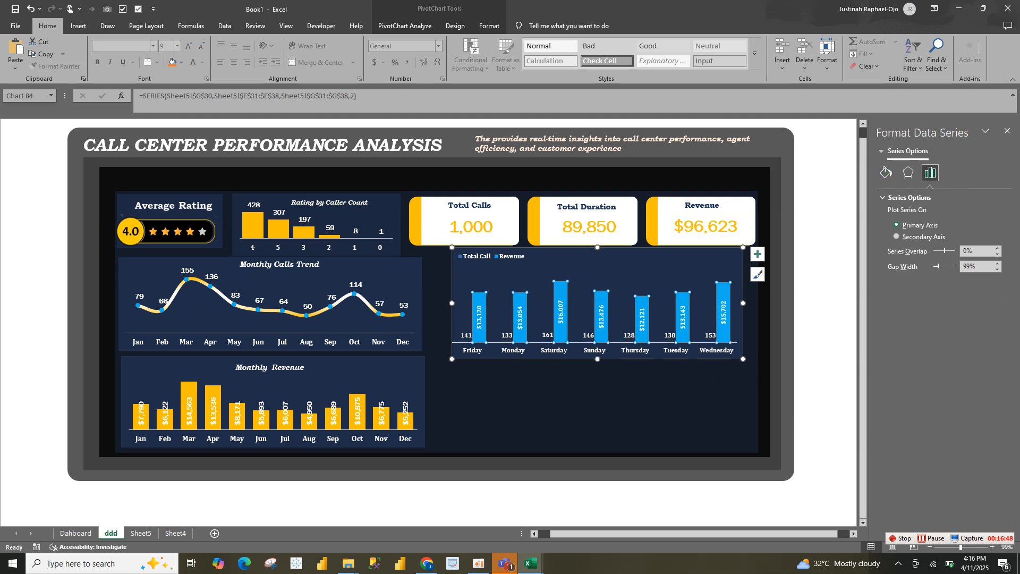
pyautogui.moveTo(939, 266)
pyautogui.mouseDown()
pyautogui.moveTo(951, 266)
pyautogui.moveTo(934, 266)
pyautogui.mouseUp()
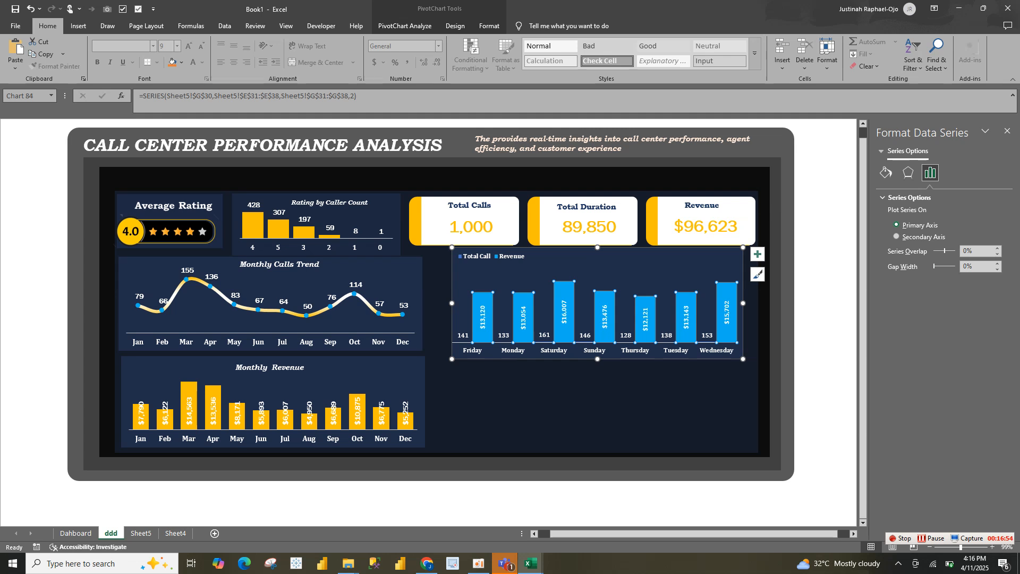
pyautogui.moveTo(934, 267); pyautogui.dragTo(941, 266)
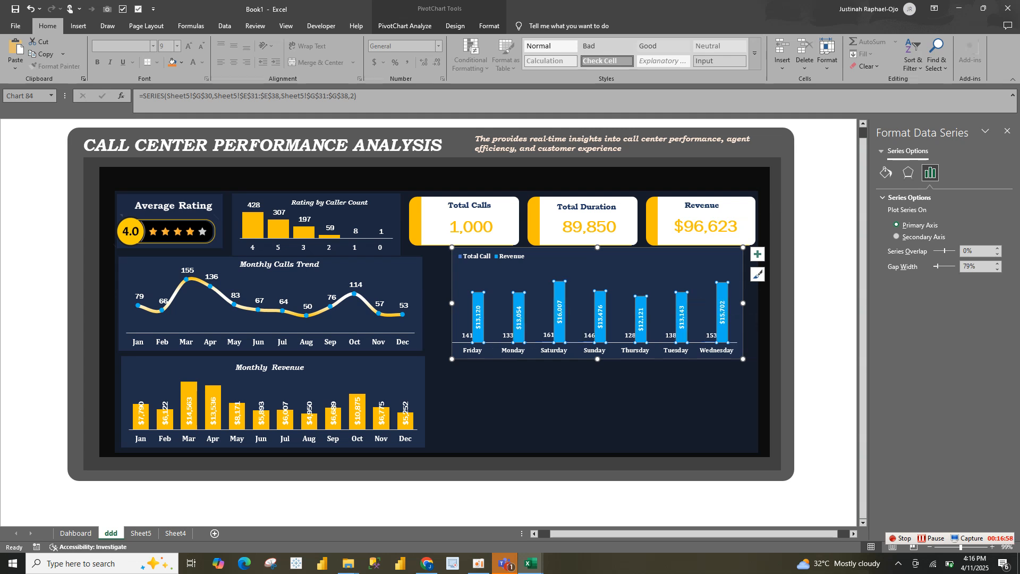
pyautogui.moveTo(938, 266); pyautogui.dragTo(935, 266)
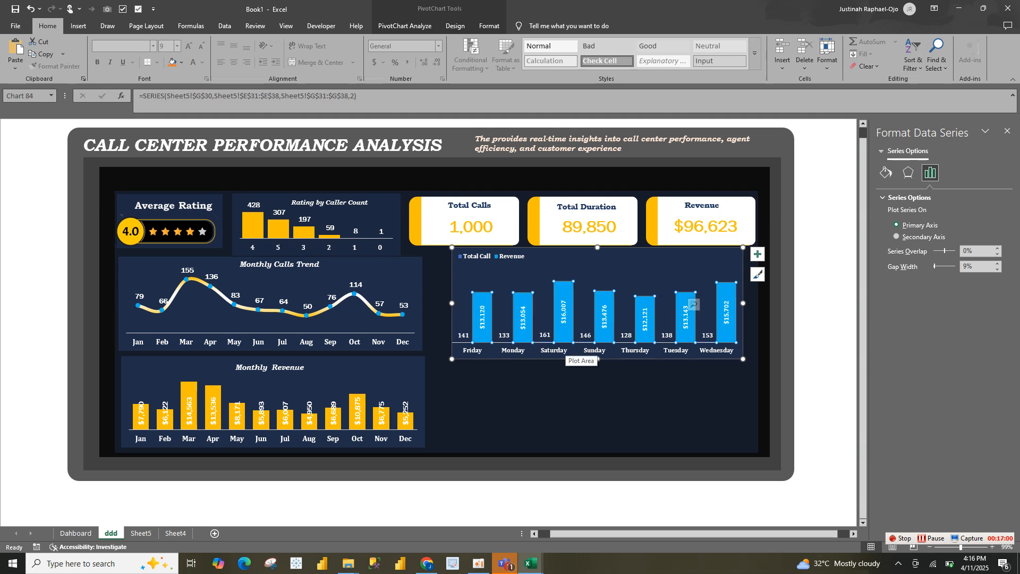
pyautogui.click(572, 346)
pyautogui.click(583, 325)
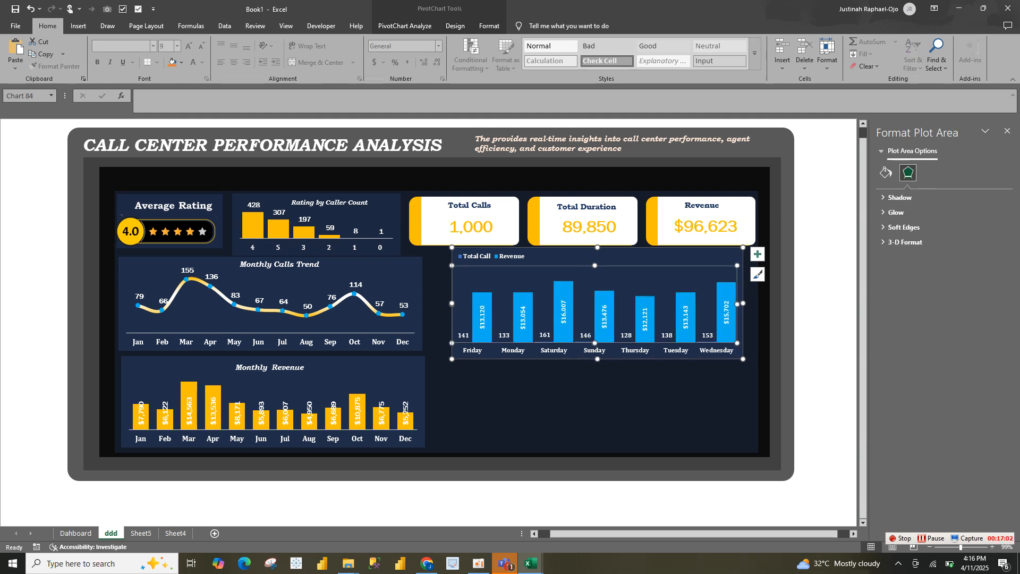
pyautogui.click(586, 335)
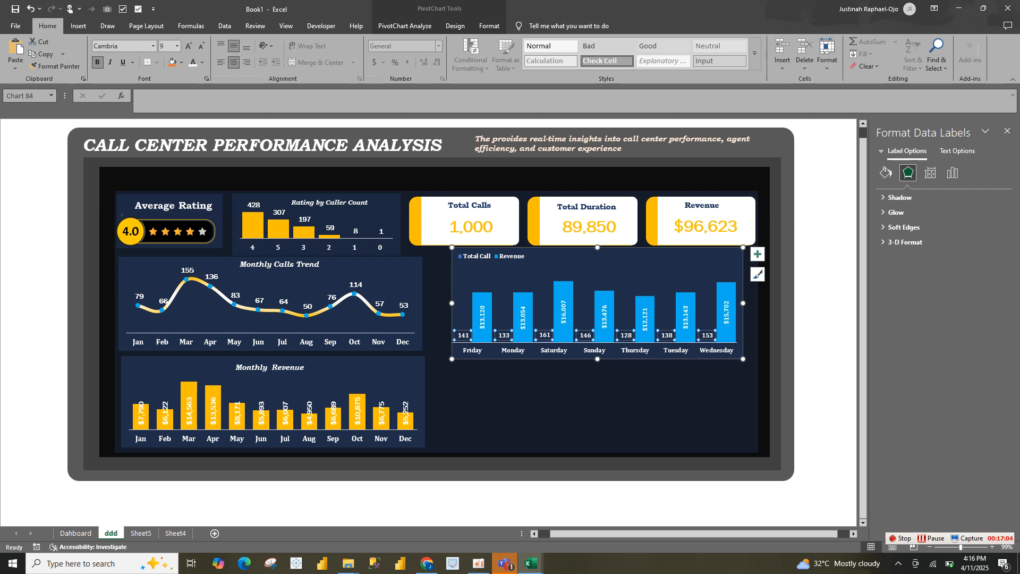
pyautogui.click(464, 335)
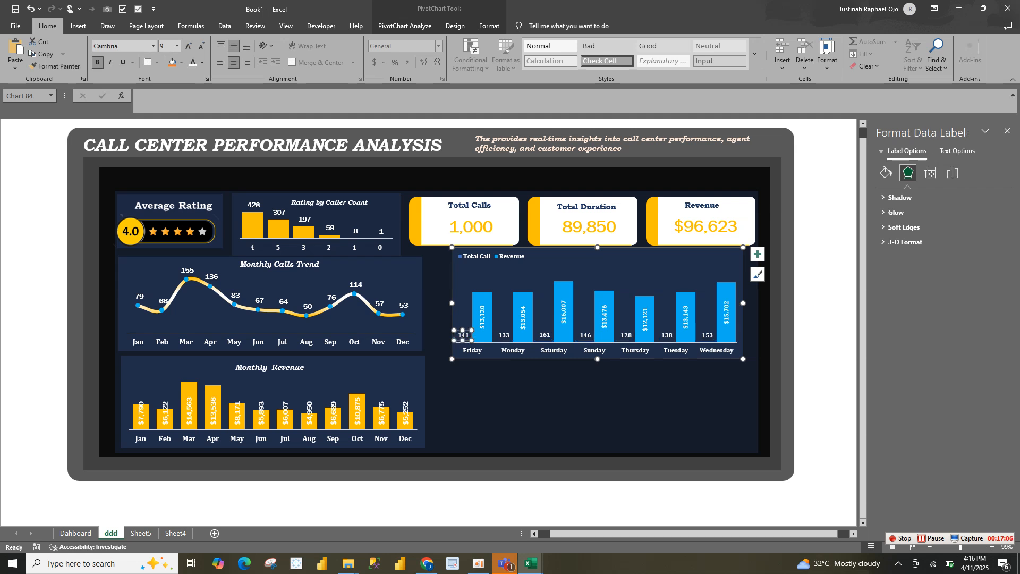
pyautogui.click(503, 344)
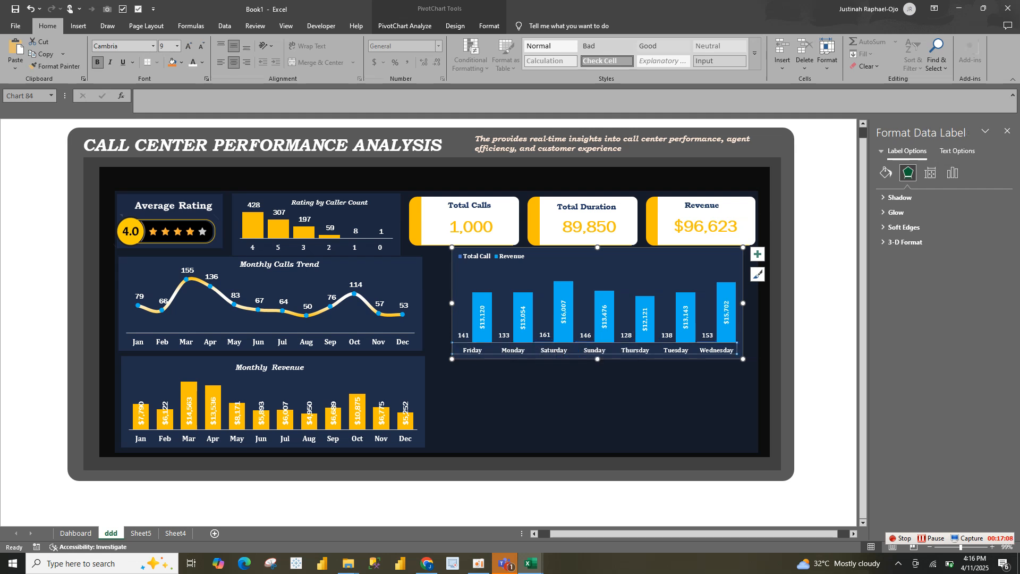
pyautogui.click(463, 335)
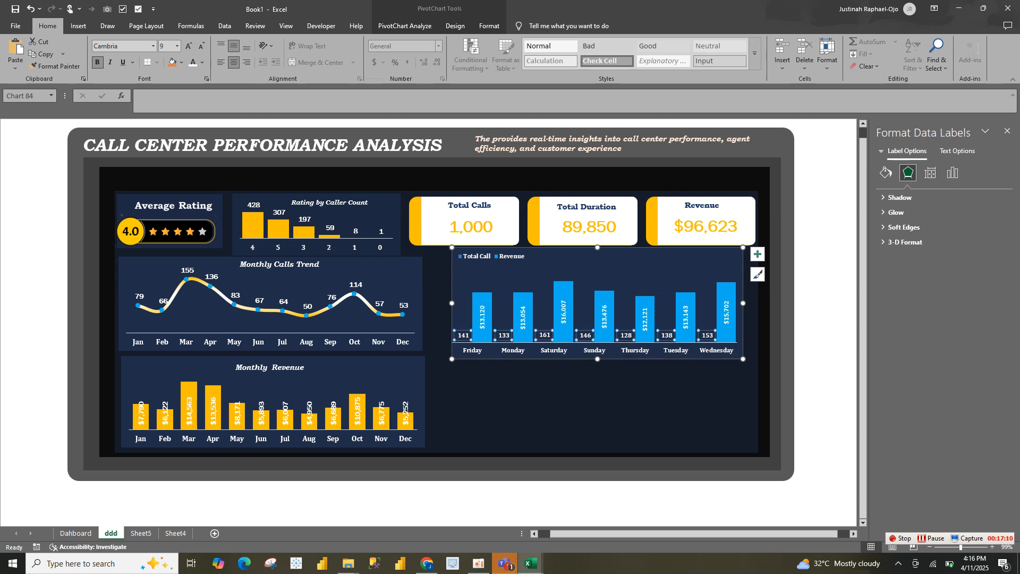
pyautogui.click(604, 317)
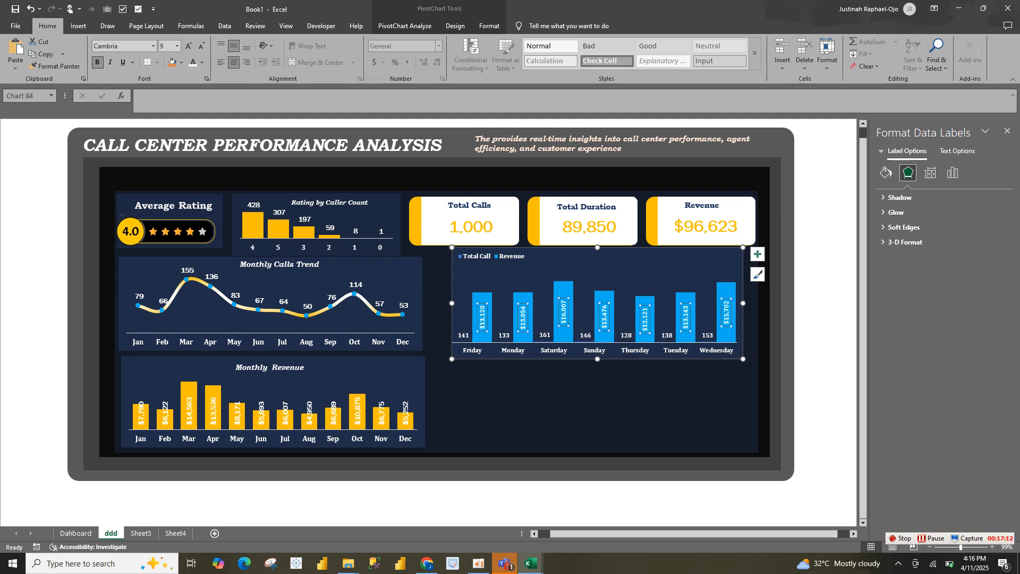
# Try a combo chart for the day-of-week data with Revenue as a Line on the secondary axis and Total Call as Clustered Column
pyautogui.rightClick(569, 286)
pyautogui.moveTo(611, 383)
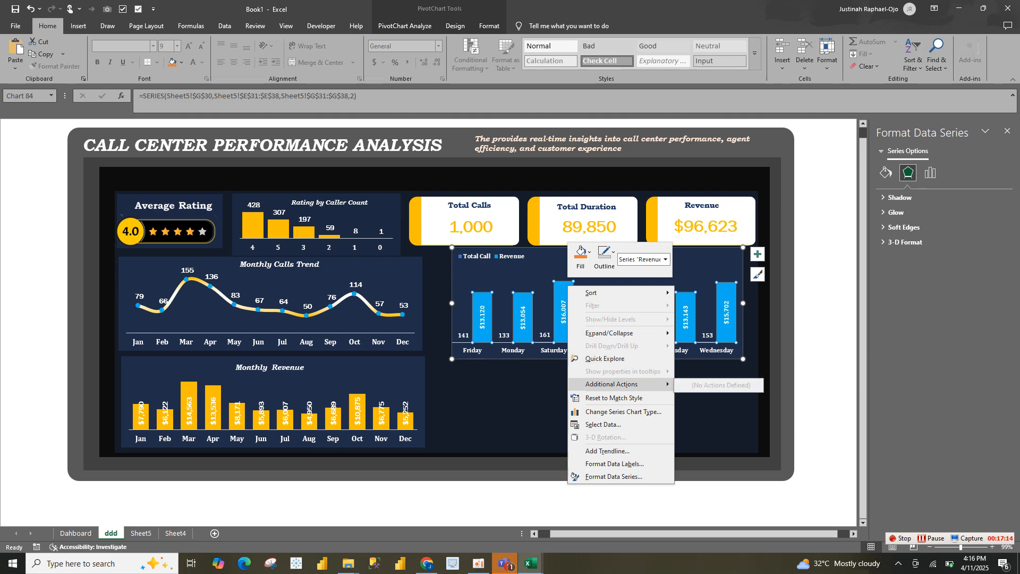
pyautogui.click(622, 412)
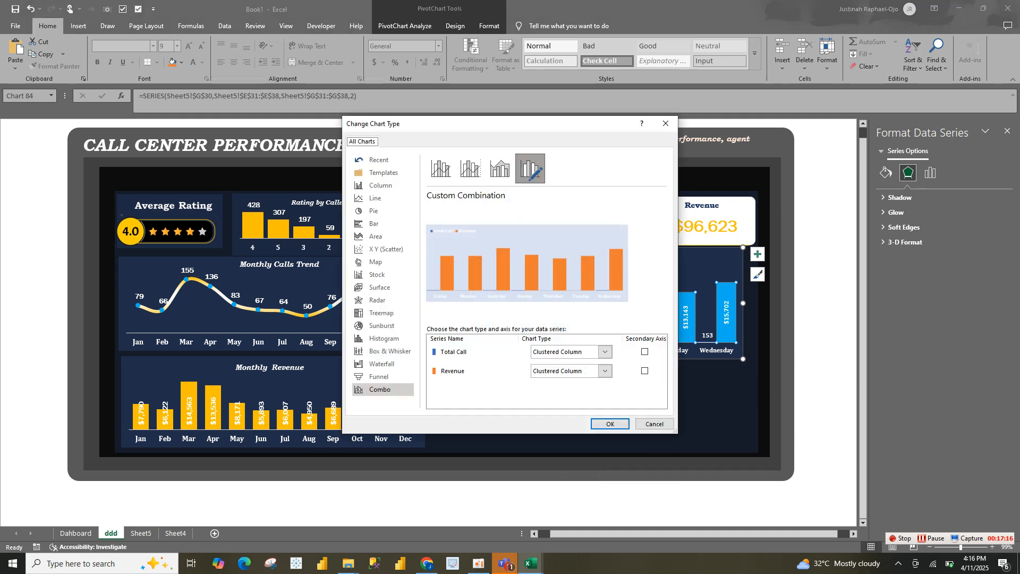
pyautogui.click(644, 370)
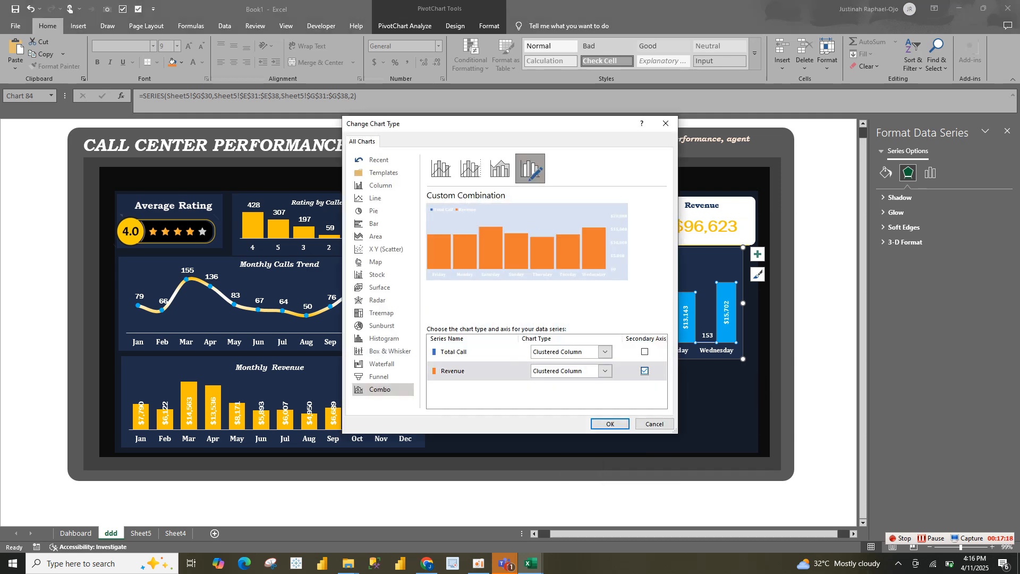
pyautogui.click(604, 371)
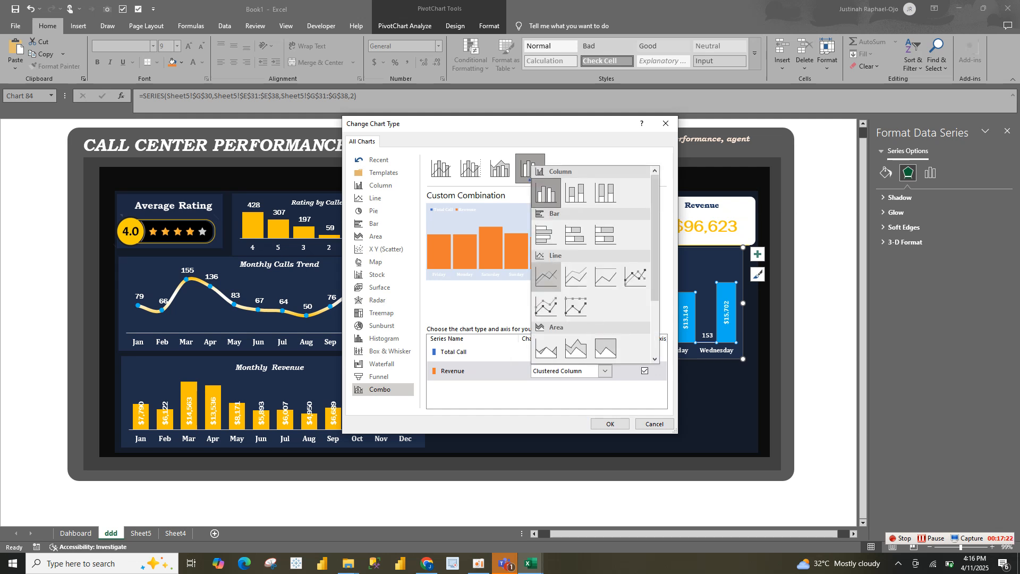
pyautogui.click(547, 276)
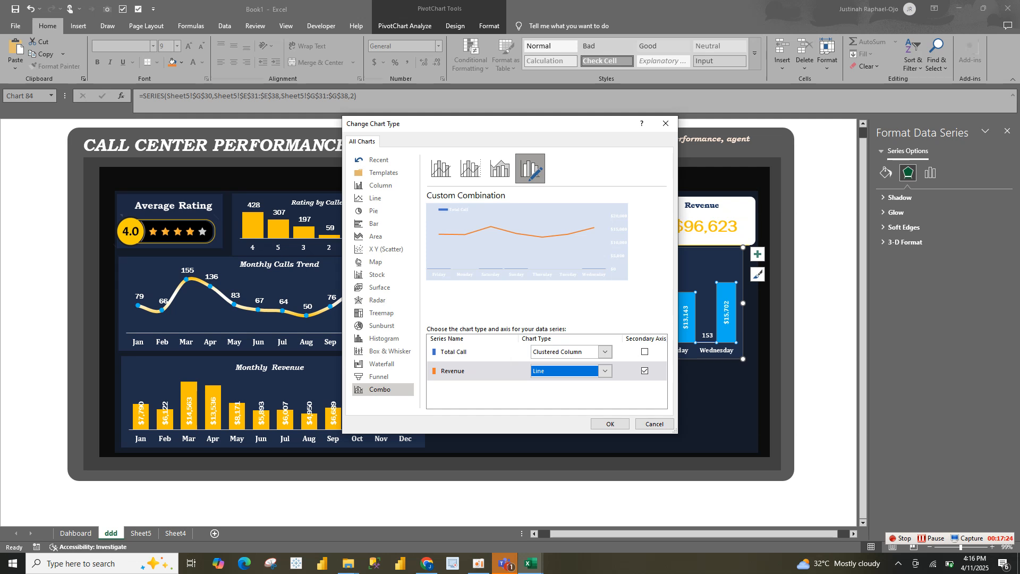
pyautogui.click(605, 352)
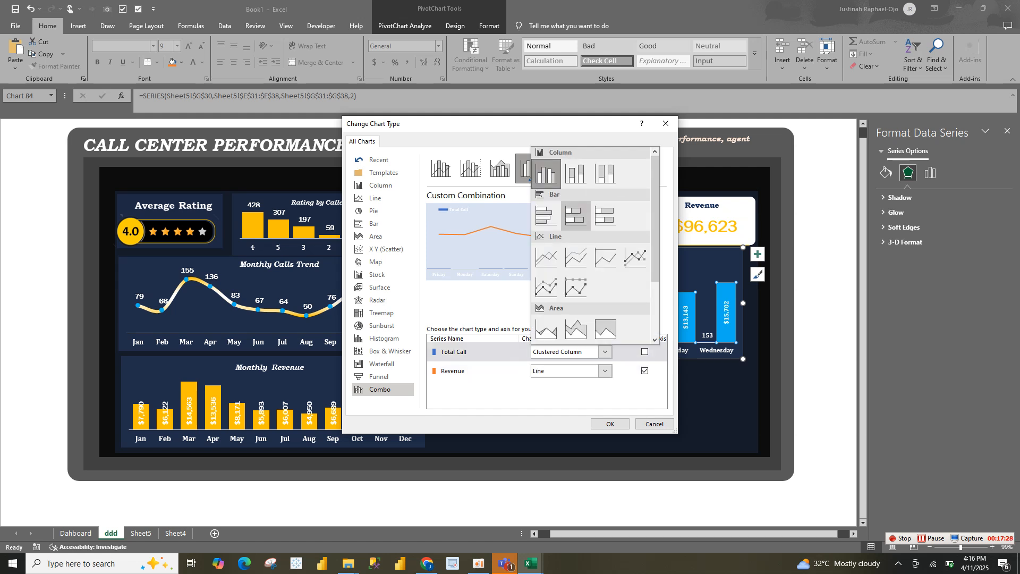
pyautogui.click(546, 173)
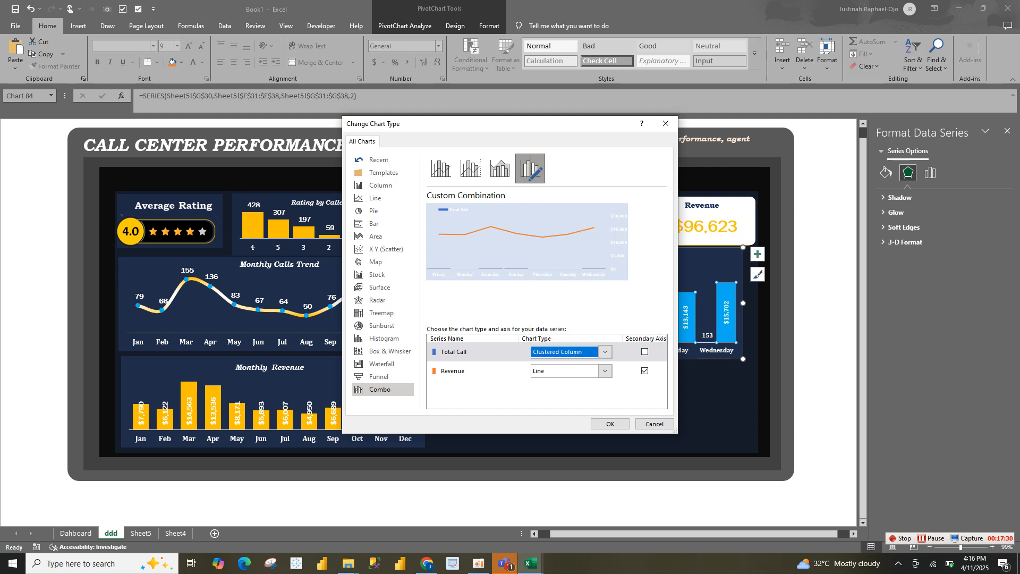
# Take the Revenue line off the secondary axis in the combo chart settings, keeping its type as Line
pyautogui.click(645, 371)
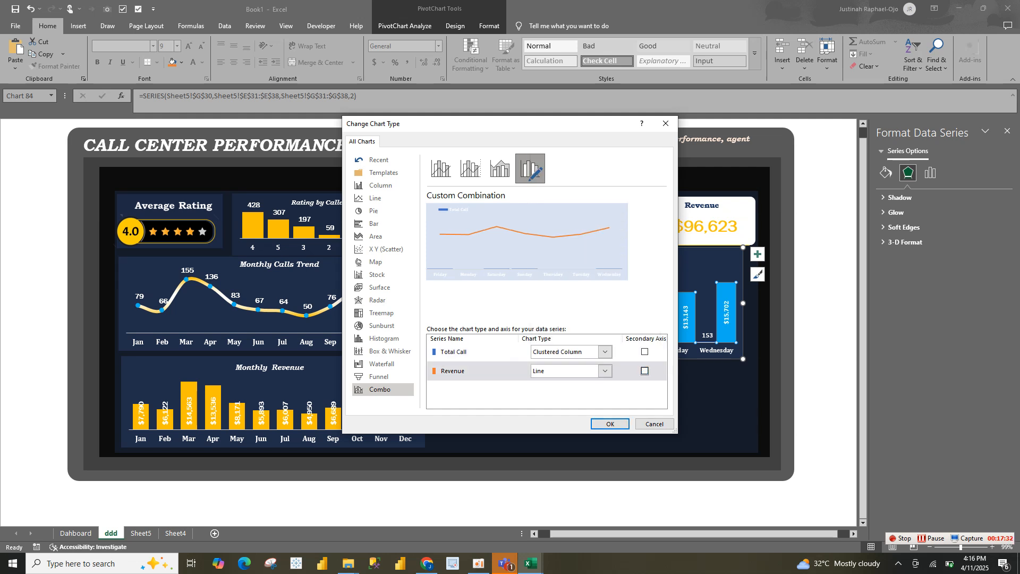
pyautogui.click(645, 352)
pyautogui.click(645, 352)
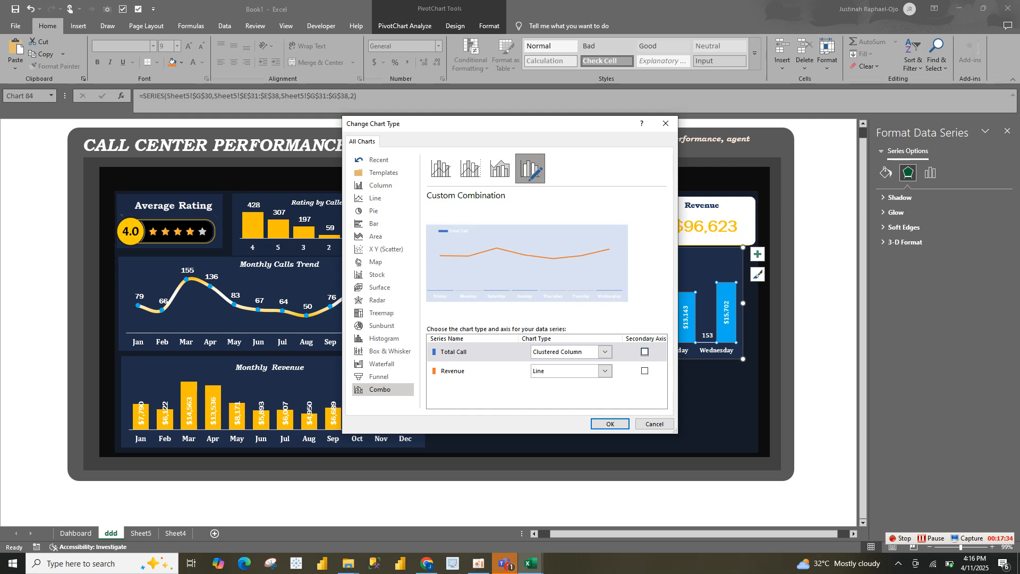
pyautogui.click(605, 371)
pyautogui.click(605, 371)
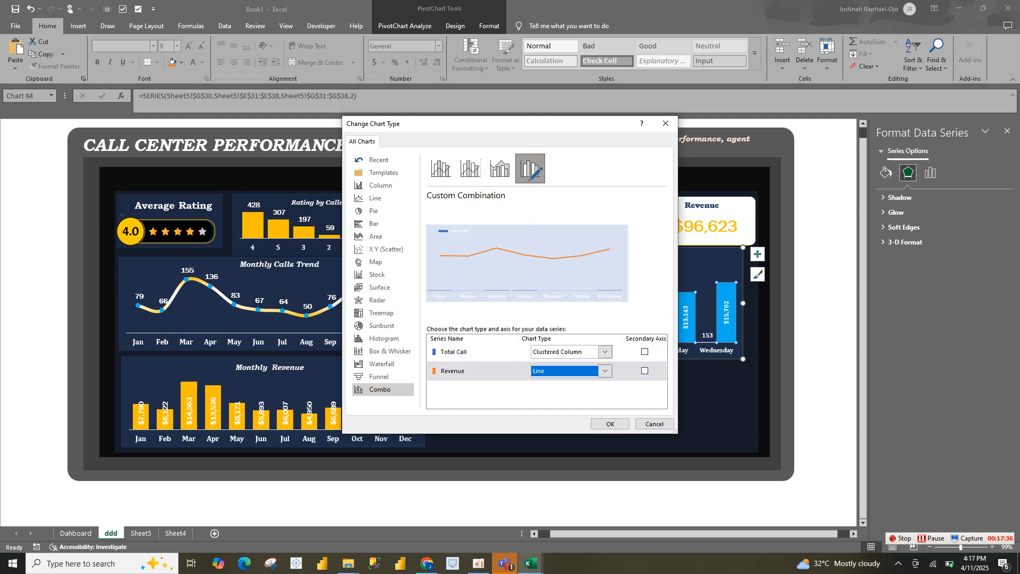
pyautogui.click(605, 370)
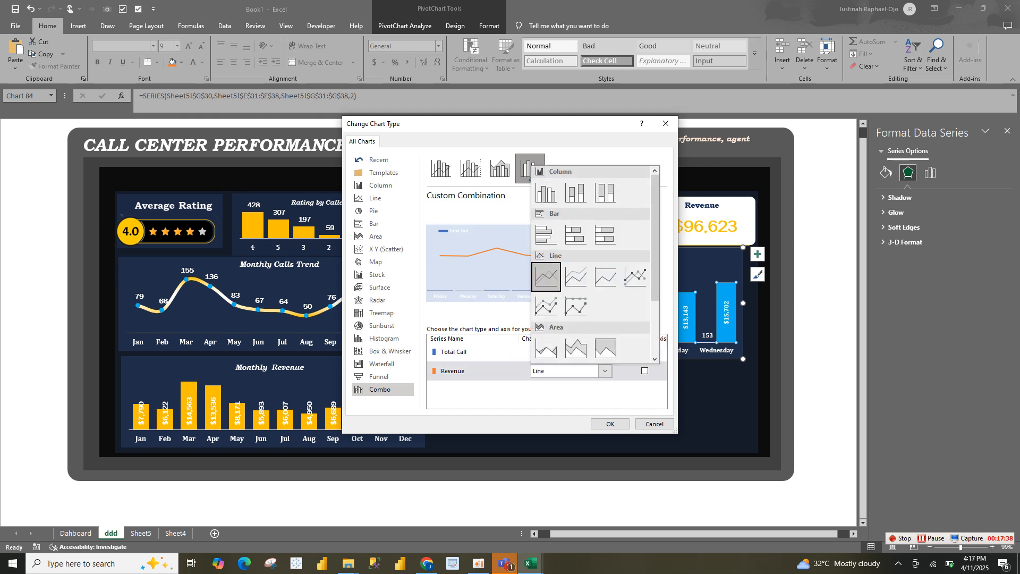
pyautogui.click(605, 371)
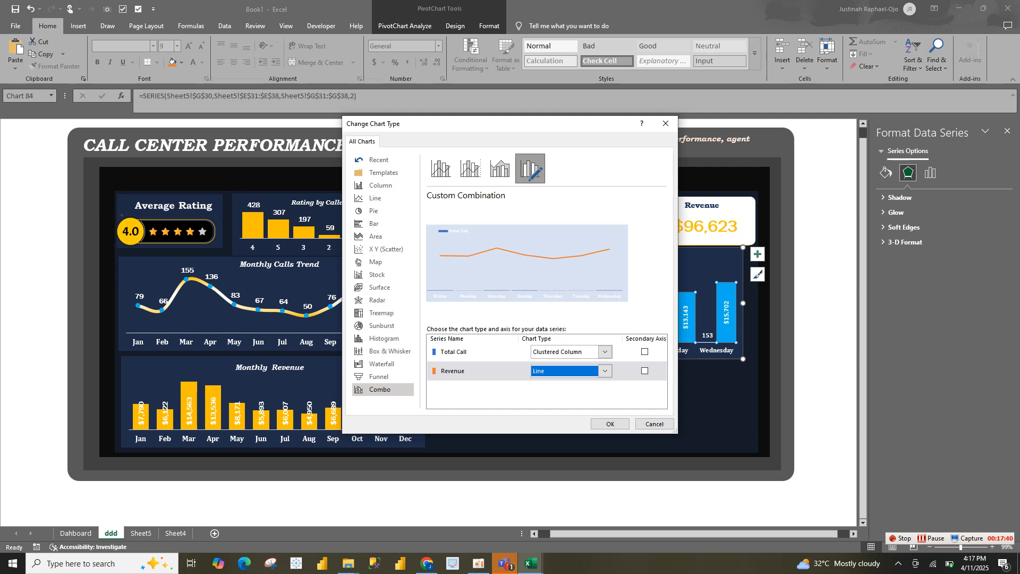
# Try to make Total Call a Line on the secondary axis and Revenue a Clustered Column in the day-of-week chart
pyautogui.click(645, 352)
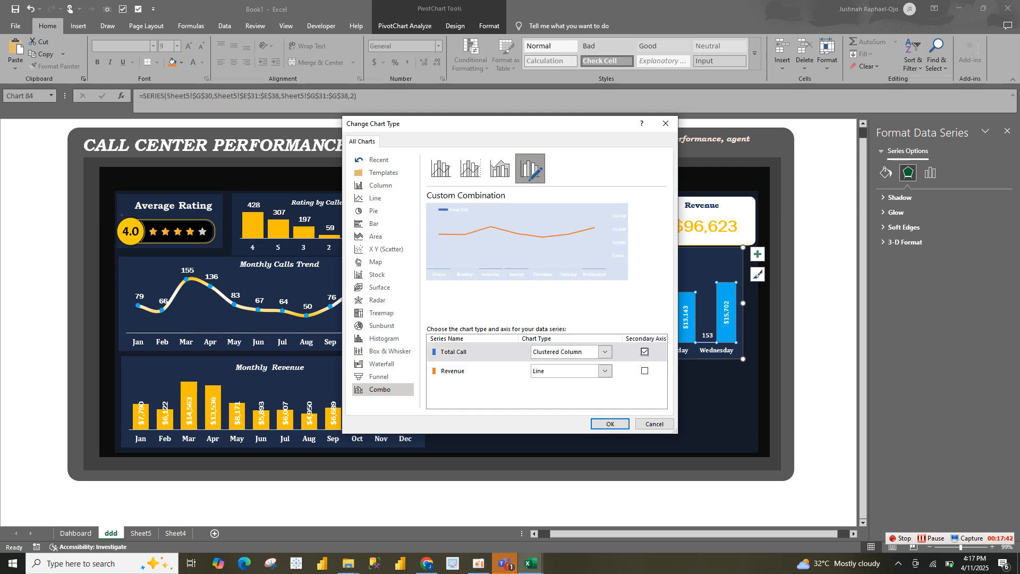
pyautogui.click(605, 371)
pyautogui.click(546, 192)
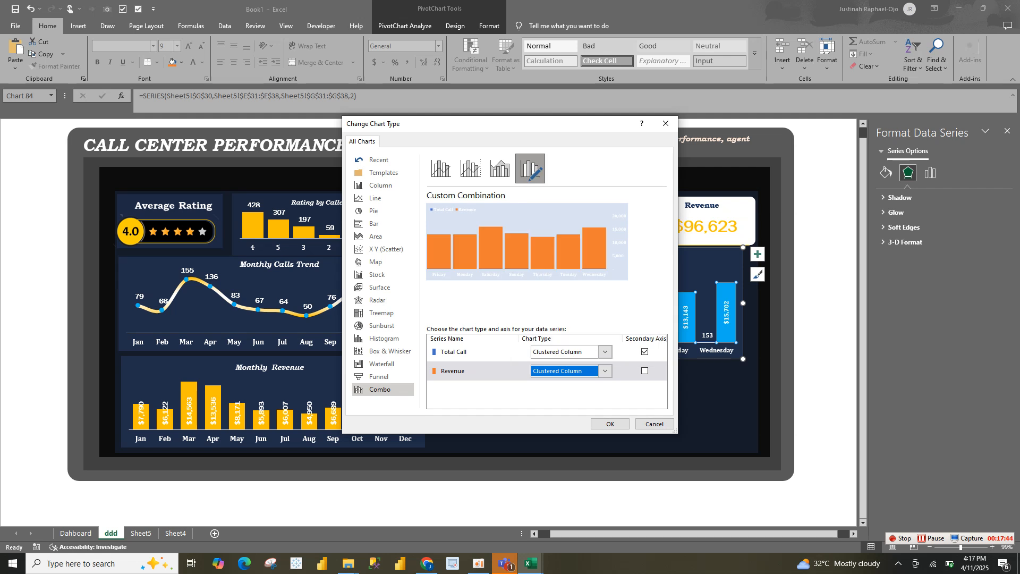
pyautogui.click(605, 351)
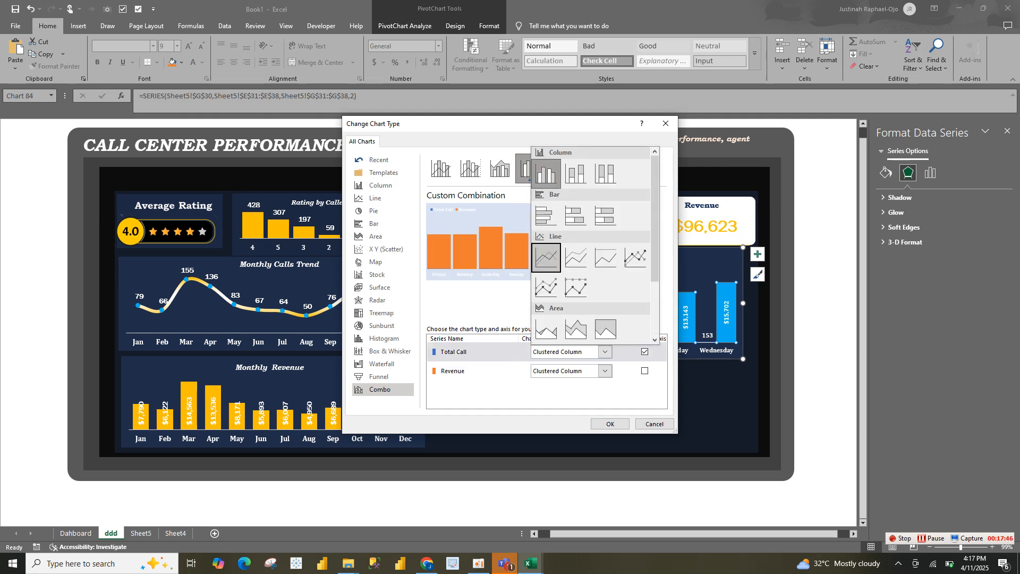
pyautogui.click(546, 258)
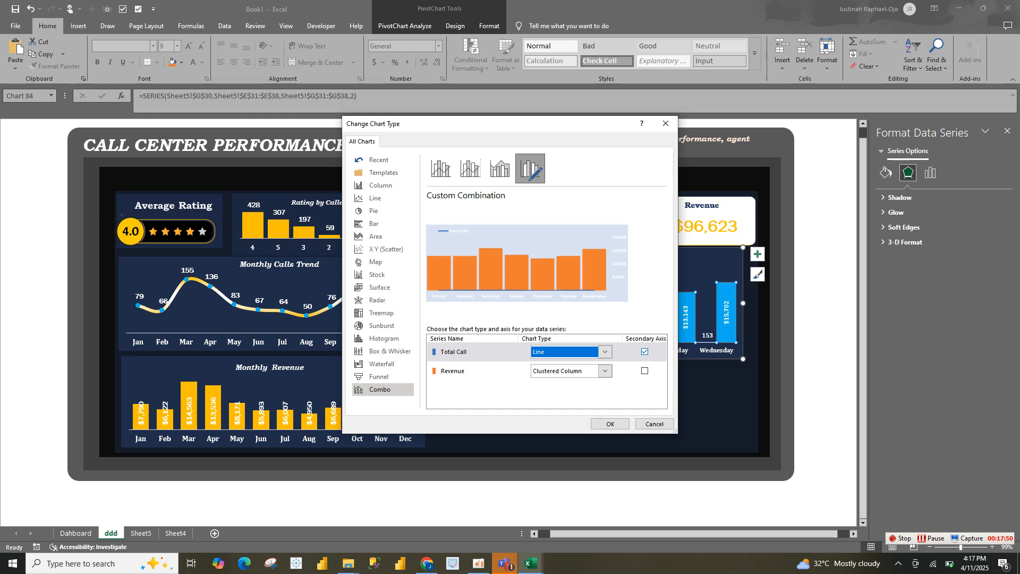
pyautogui.click(645, 351)
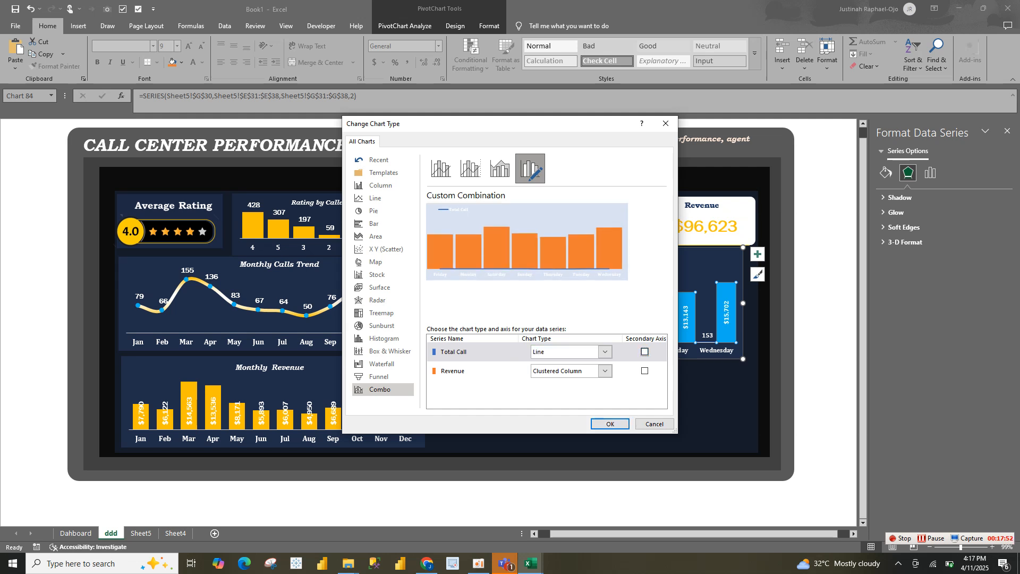
pyautogui.click(645, 351)
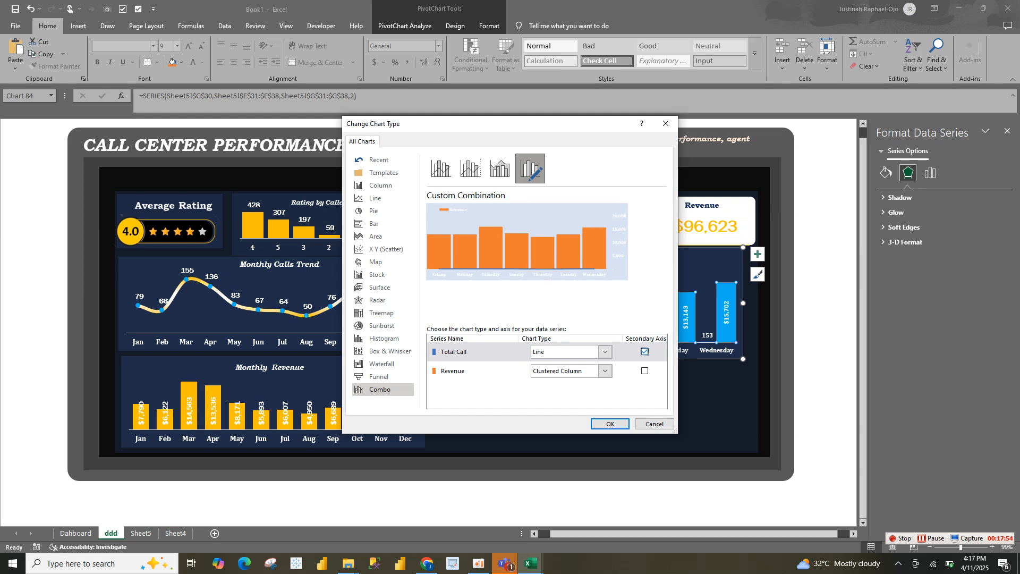
pyautogui.click(610, 424)
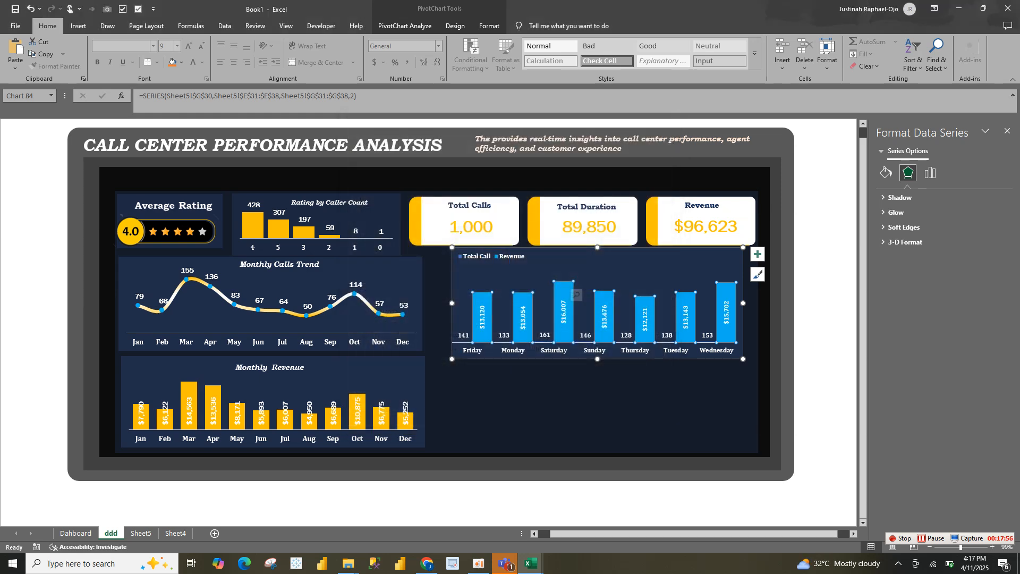
pyautogui.click(658, 393)
pyautogui.click(679, 336)
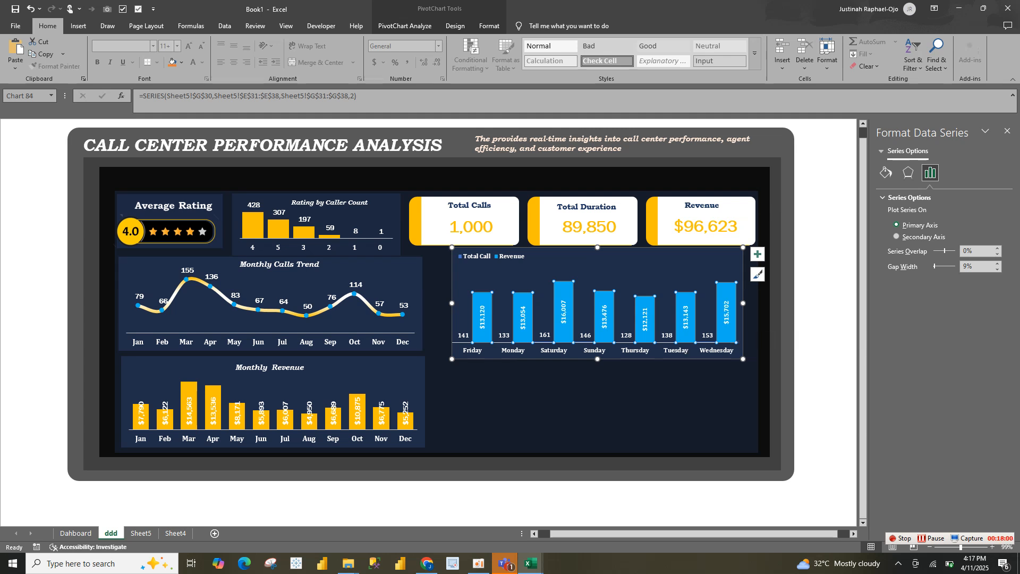
# Fill the Revenue columns of the day-of-week chart with solid gold
pyautogui.click(886, 173)
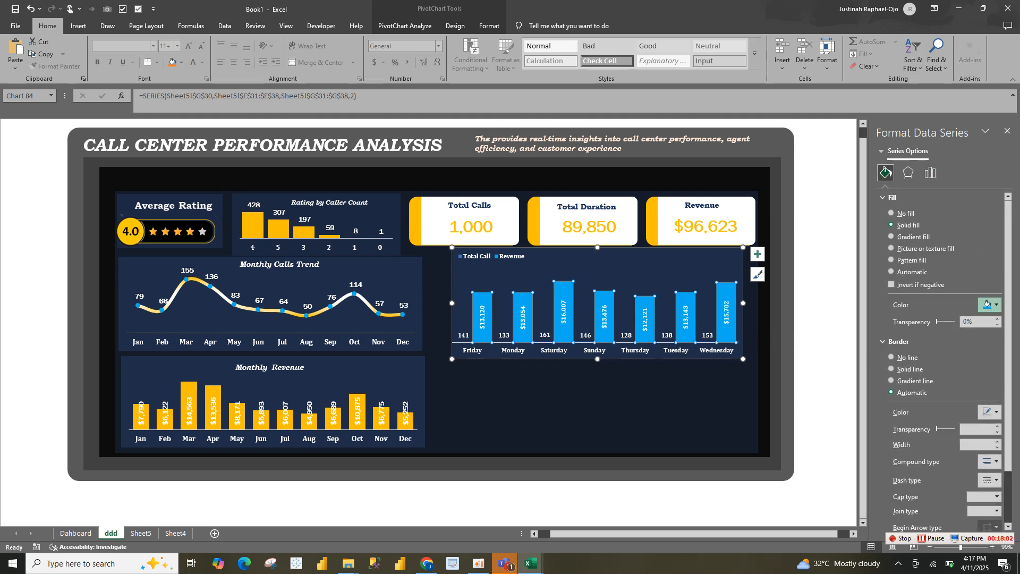
pyautogui.click(989, 304)
pyautogui.click(906, 461)
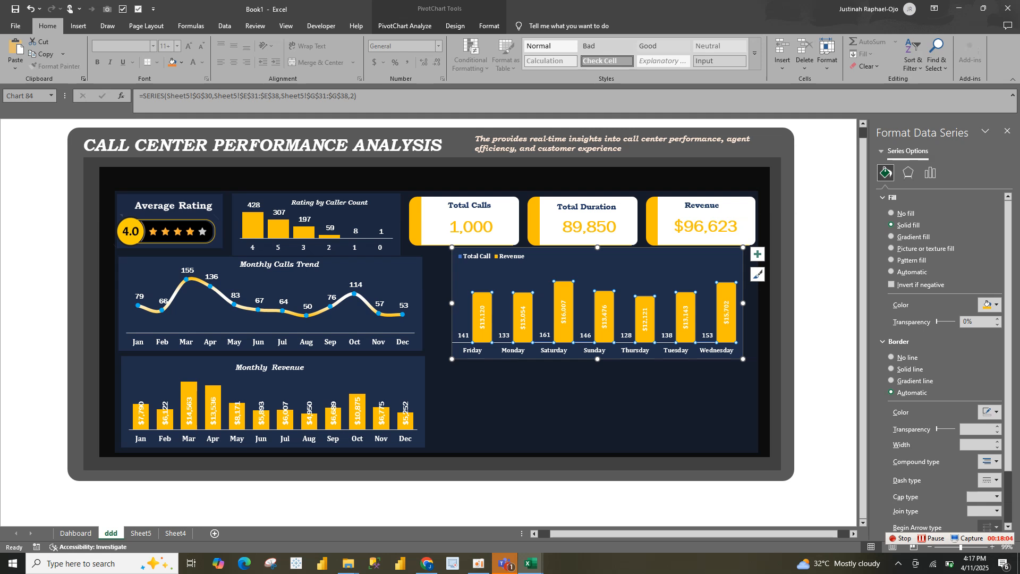
pyautogui.click(600, 407)
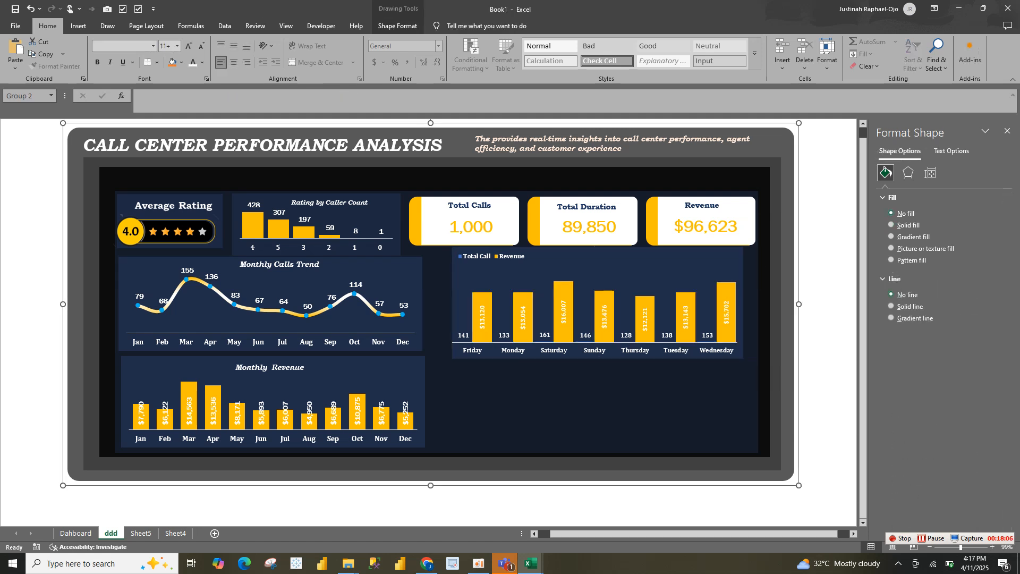
# Copy the "Weekly Call Trend and Revenue" title from the Dahboard sheet into the ddd sheet's day-of-week chart and place it beside the legend
pyautogui.click(600, 266)
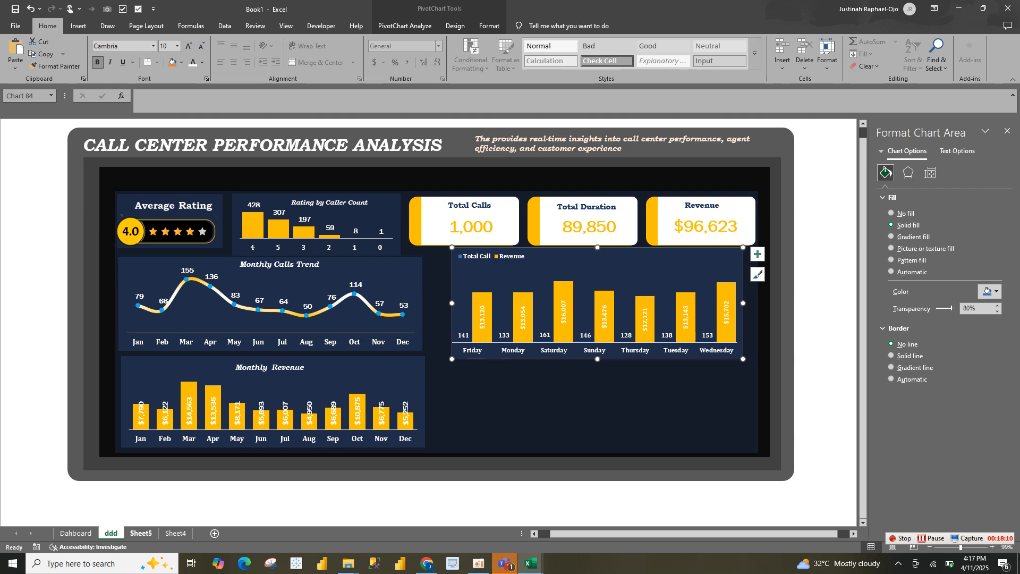
pyautogui.click(76, 533)
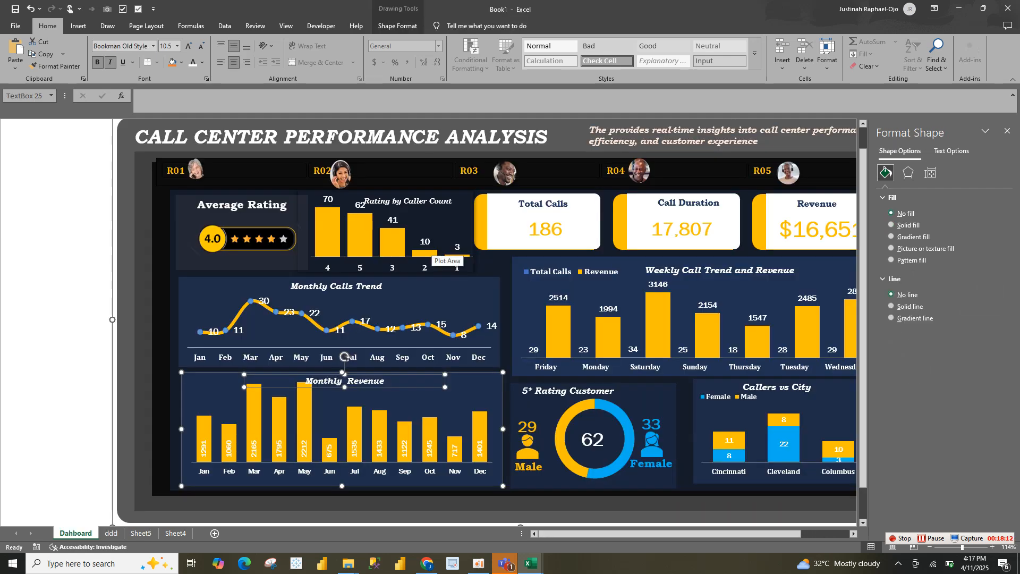
pyautogui.click(694, 270)
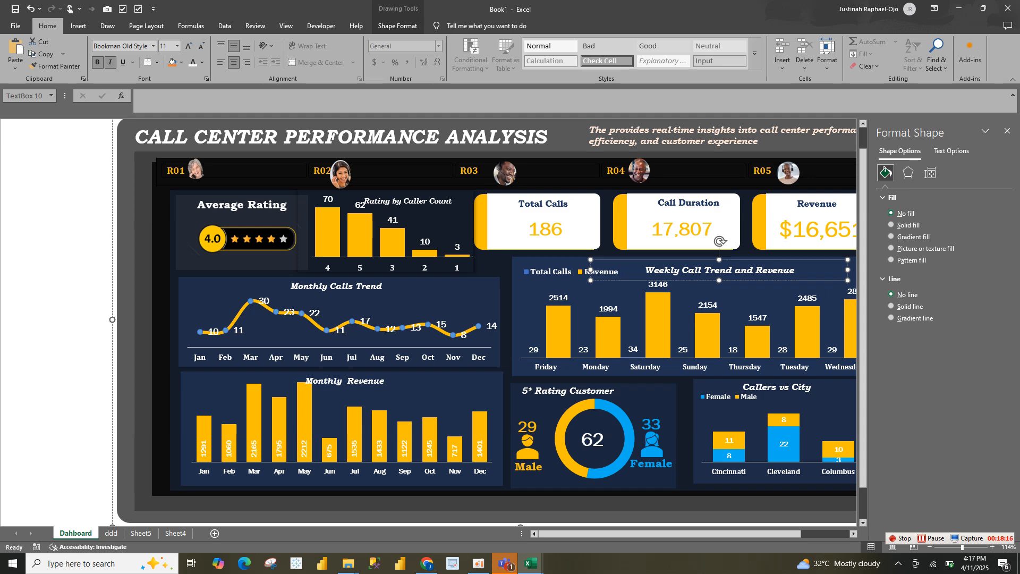
pyautogui.rightClick(113, 533)
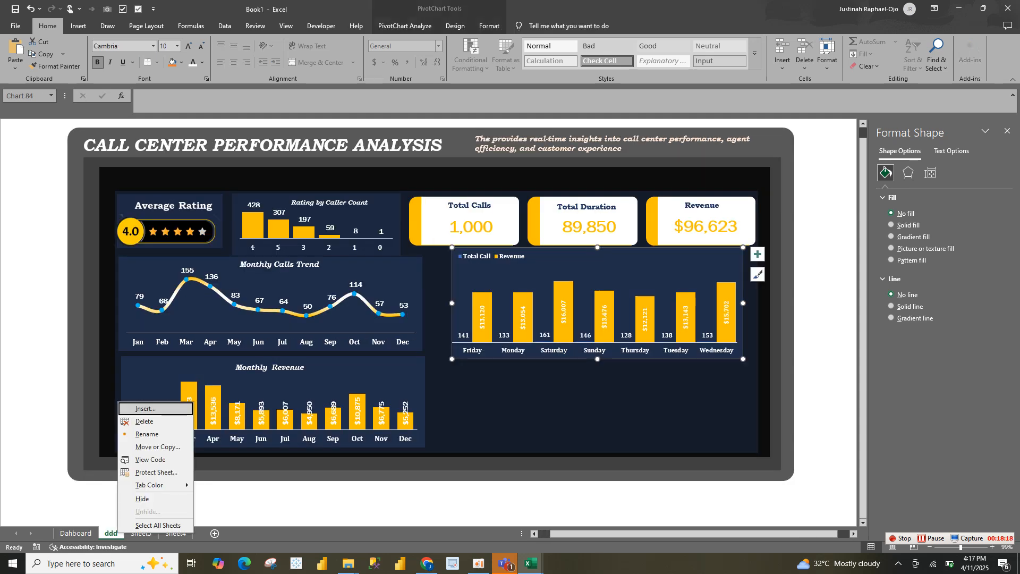
pyautogui.click(567, 263)
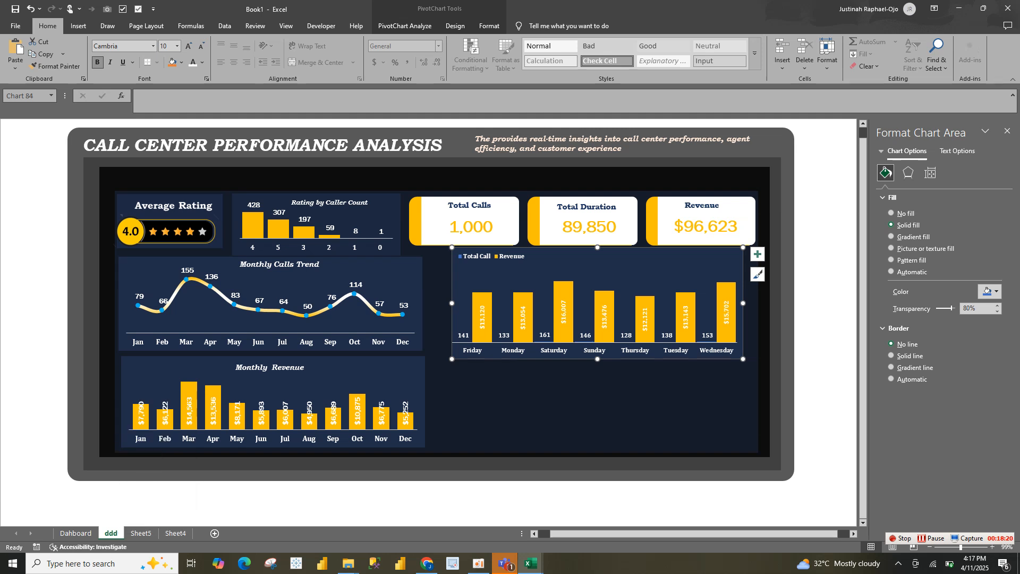
pyautogui.hotkey('ctrl', 'v')
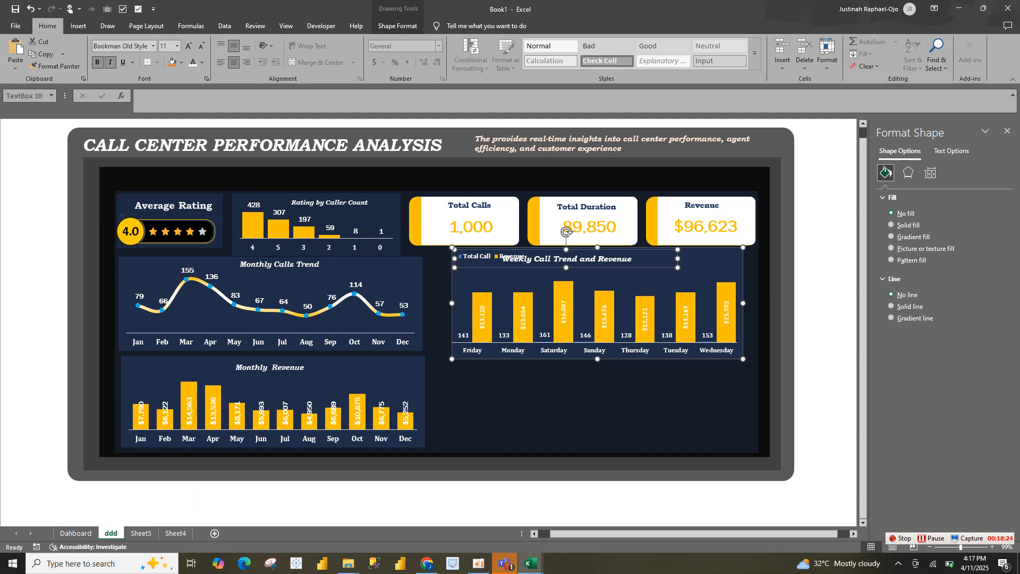
pyautogui.moveTo(565, 259); pyautogui.dragTo(622, 256)
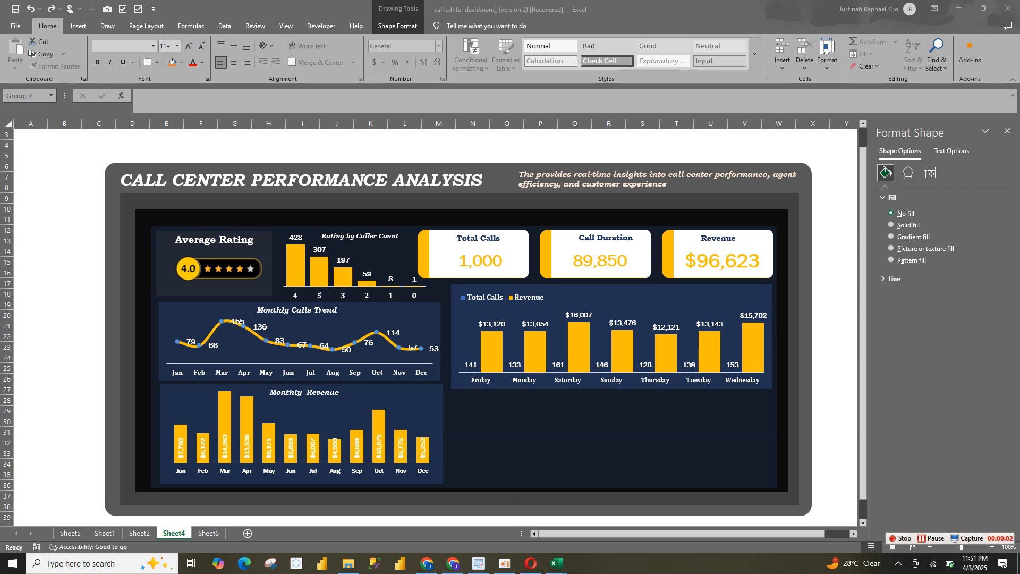
# In the recovered call center workbook, copy the "Weekly Call Trend and Revenue" title from Sheet2 to Sheet4 and place it beside the day-of-week chart's legend
pyautogui.click(209, 533)
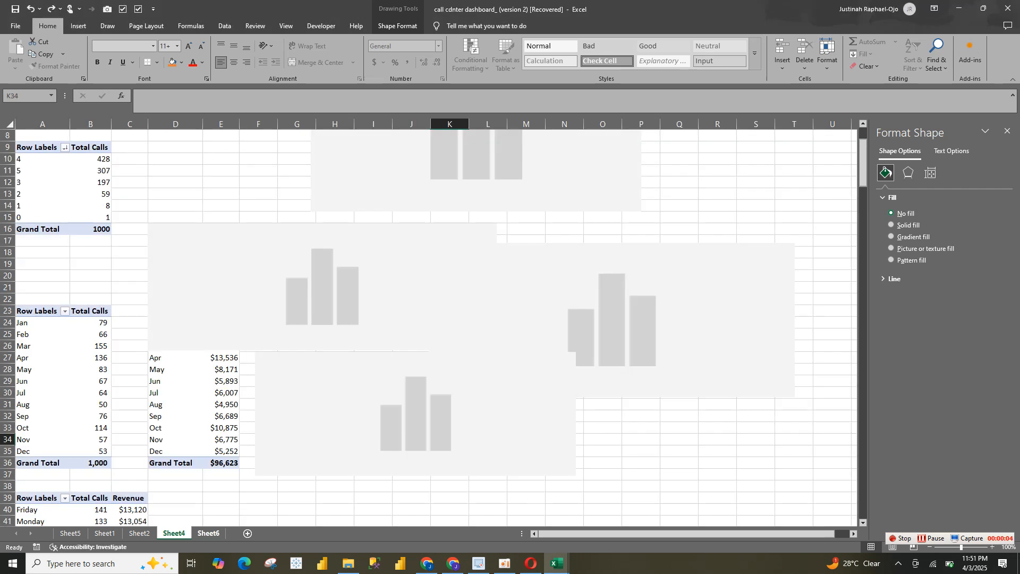
pyautogui.click(139, 533)
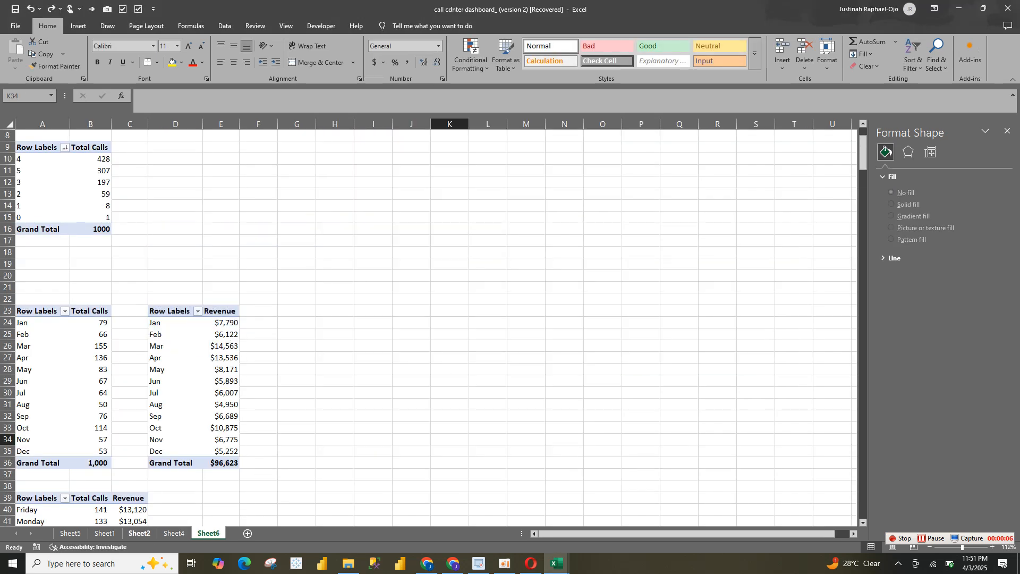
pyautogui.click(174, 533)
pyautogui.click(139, 533)
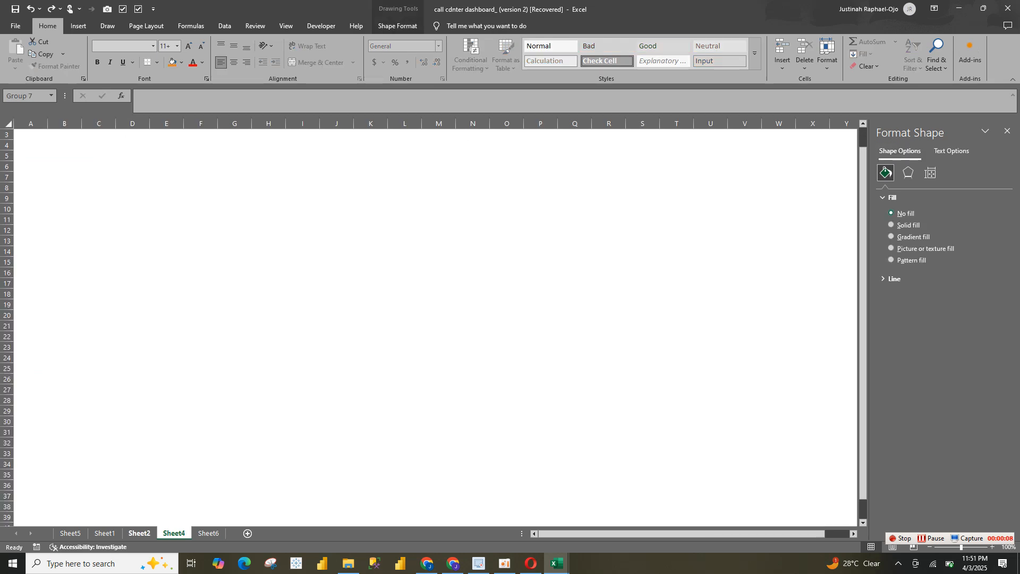
pyautogui.click(777, 282)
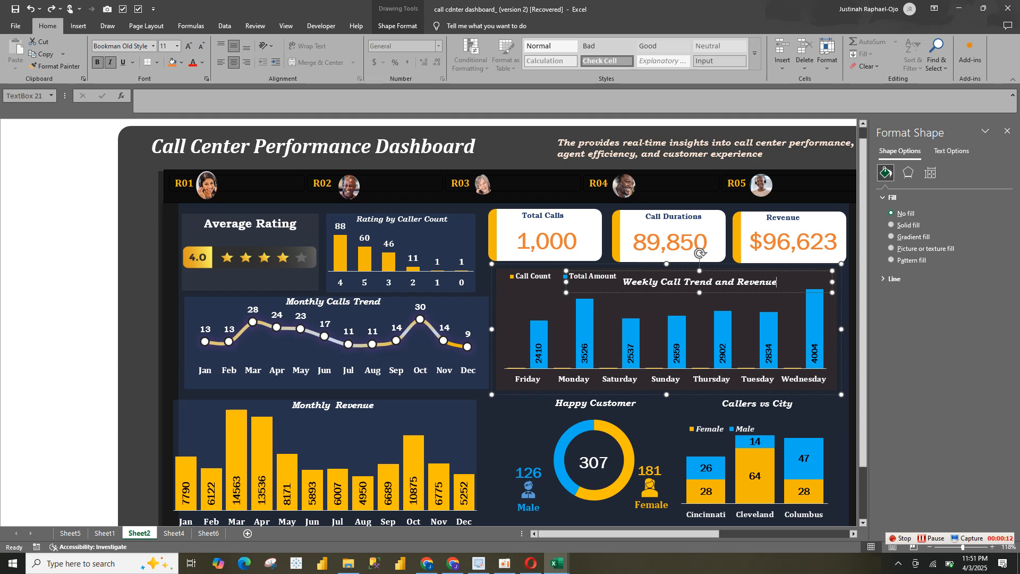
pyautogui.click(208, 533)
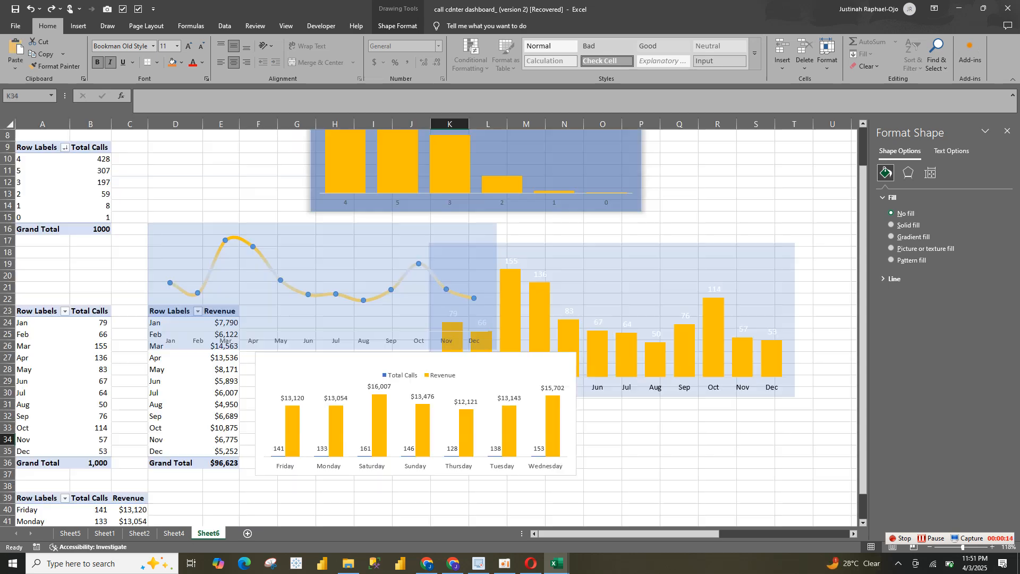
pyautogui.click(174, 533)
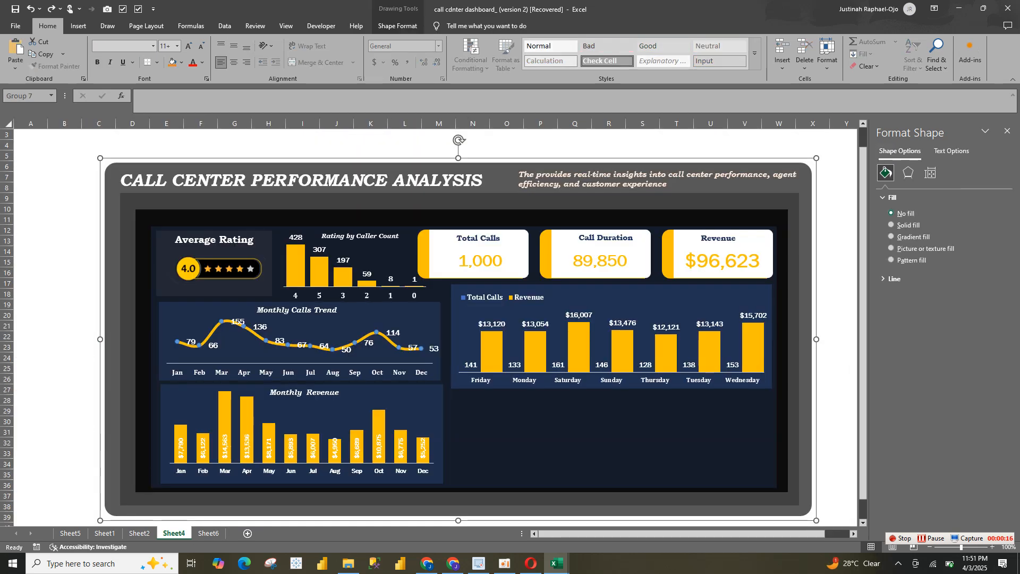
pyautogui.hotkey('ctrl', 'v')
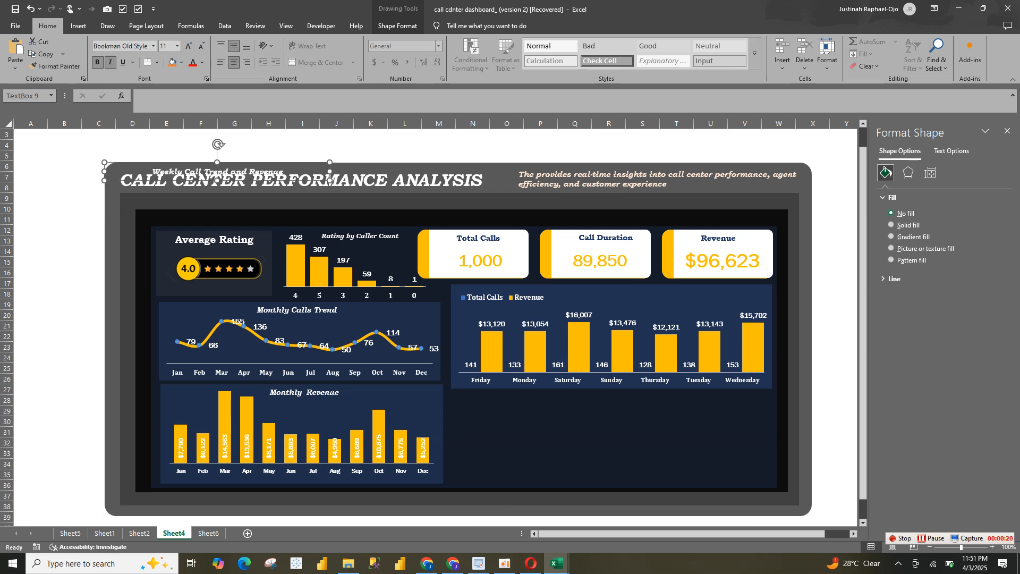
pyautogui.moveTo(250, 181); pyautogui.dragTo(665, 305)
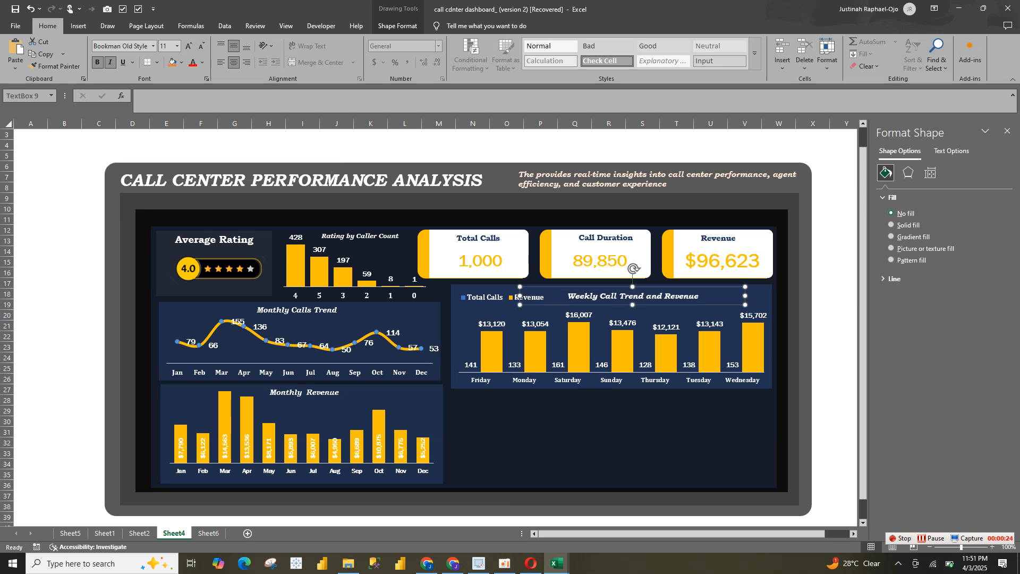
pyautogui.click(614, 434)
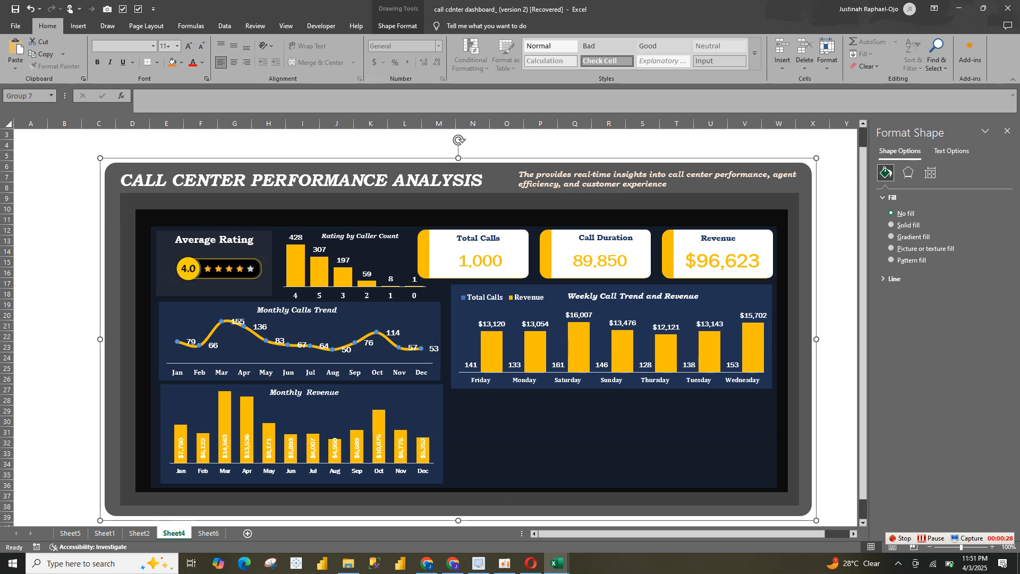
# Duplicate the day-of-week pivot table A39:C47 on Sheet6 at cell F40
pyautogui.click(139, 533)
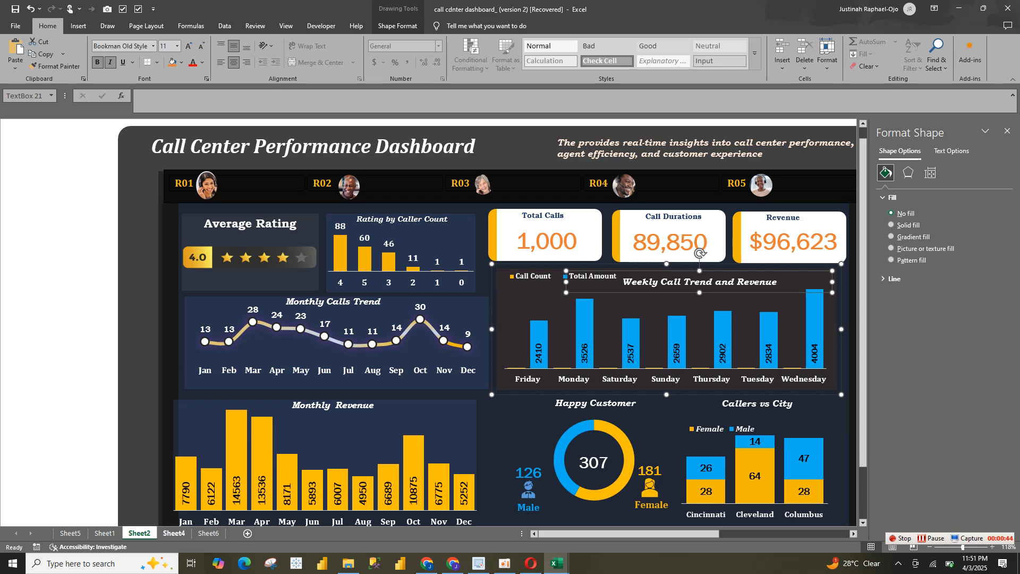
pyautogui.click(174, 533)
pyautogui.click(208, 533)
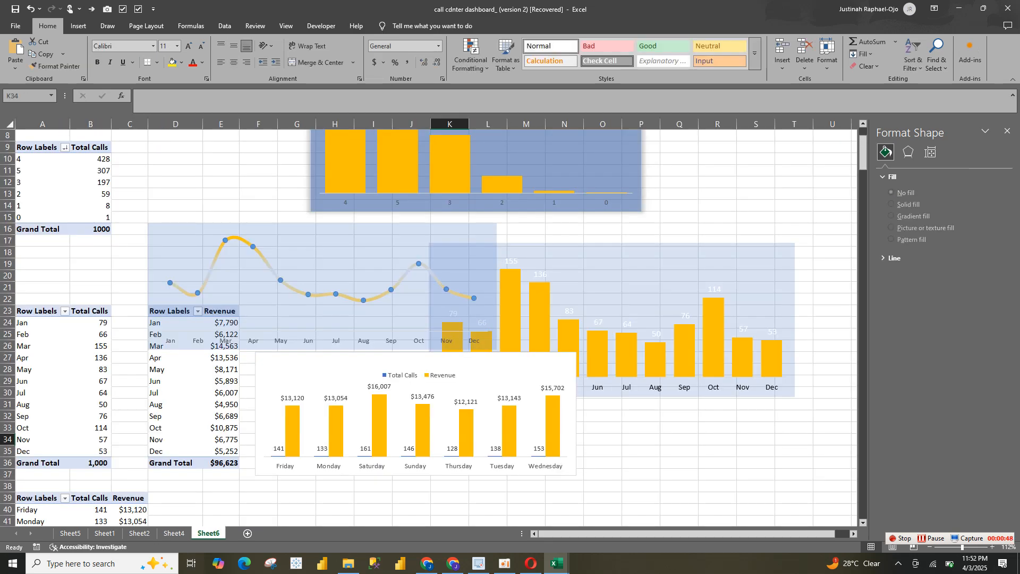
pyautogui.moveTo(37, 498); pyautogui.dragTo(130, 498)
pyautogui.hotkey('ctrl', 'c')
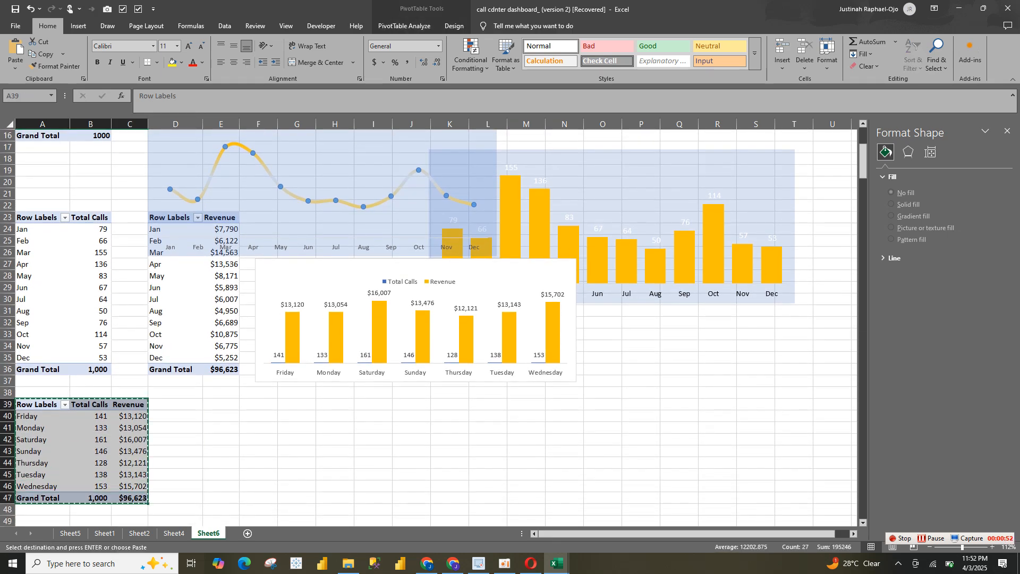
pyautogui.click(258, 416)
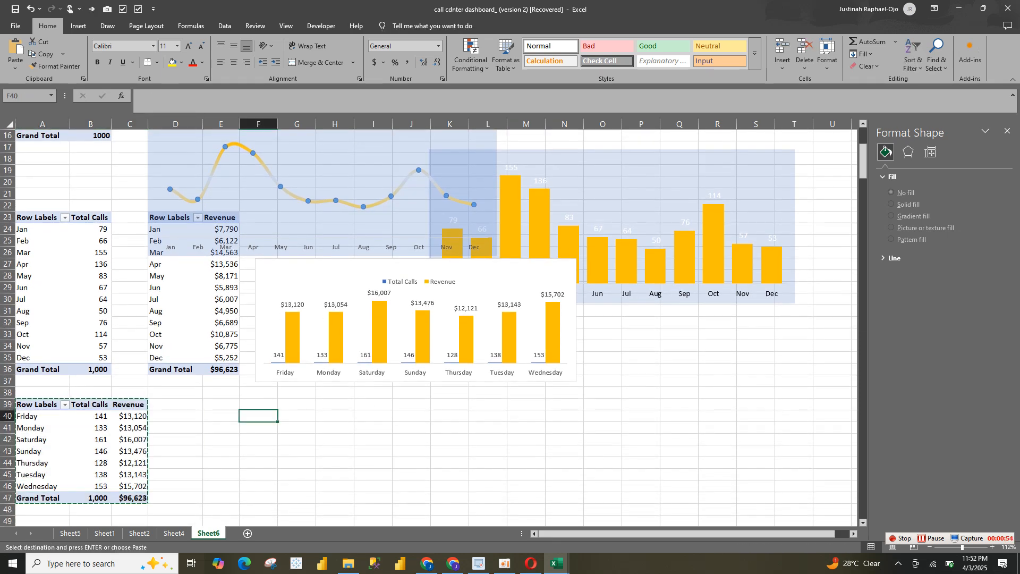
pyautogui.hotkey('ctrl', 'v')
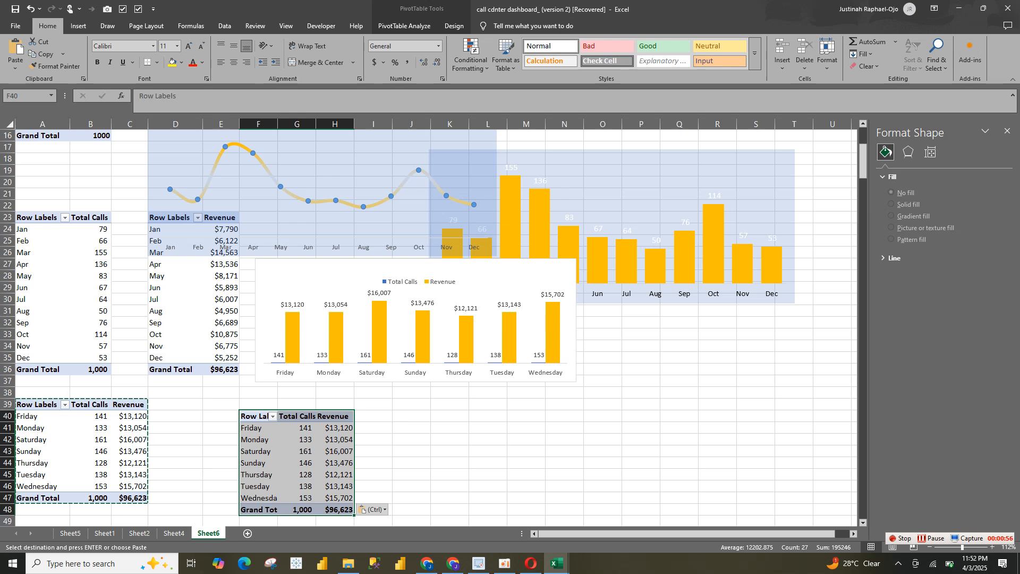
# Show the field list for the pivot table at F40 and remove its Day of week, Total Calls and Revenue fields
pyautogui.rightClick(335, 466)
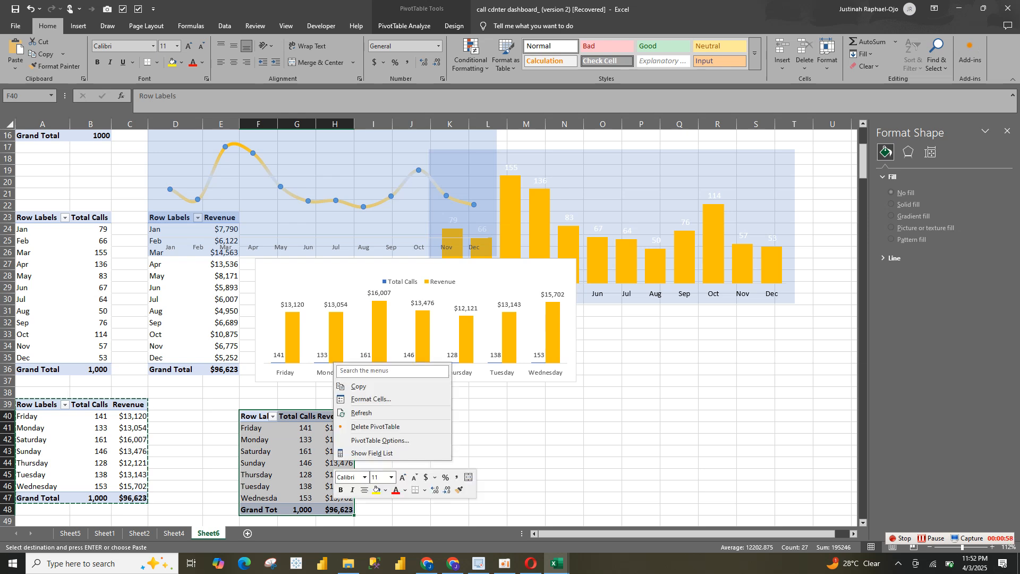
pyautogui.click(371, 452)
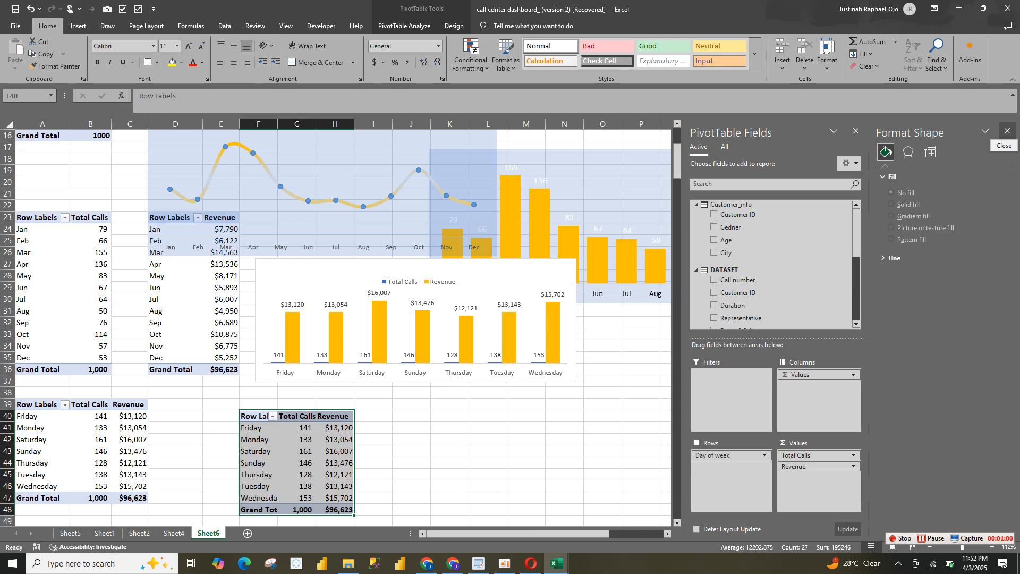
pyautogui.click(1007, 131)
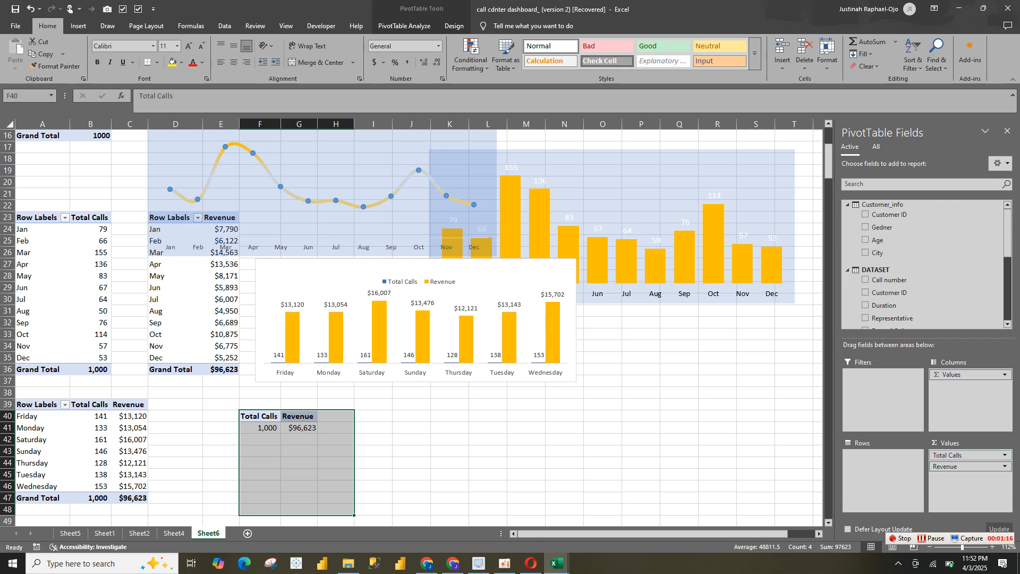
pyautogui.moveTo(956, 455); pyautogui.dragTo(938, 311)
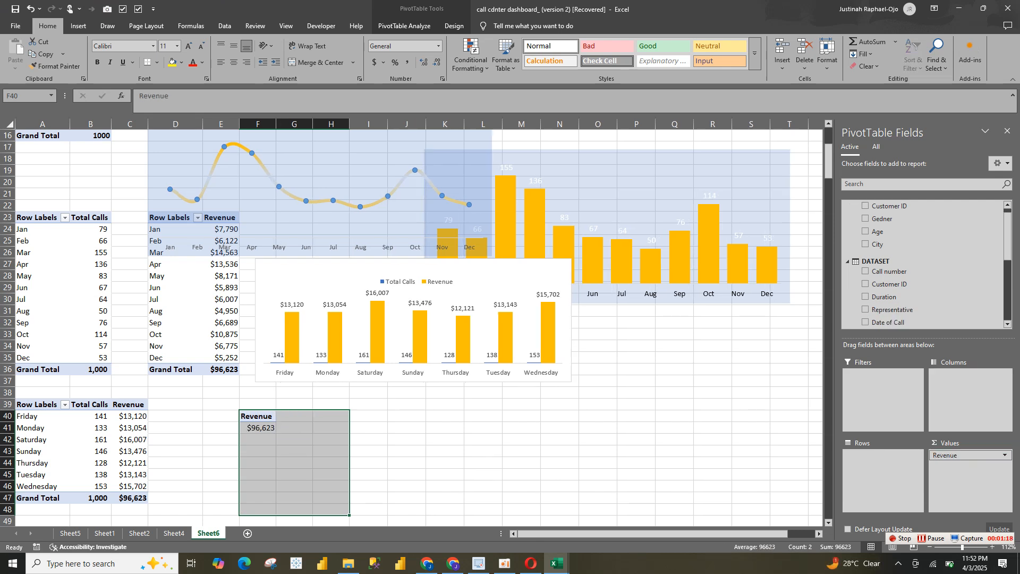
pyautogui.moveTo(955, 455); pyautogui.dragTo(924, 234)
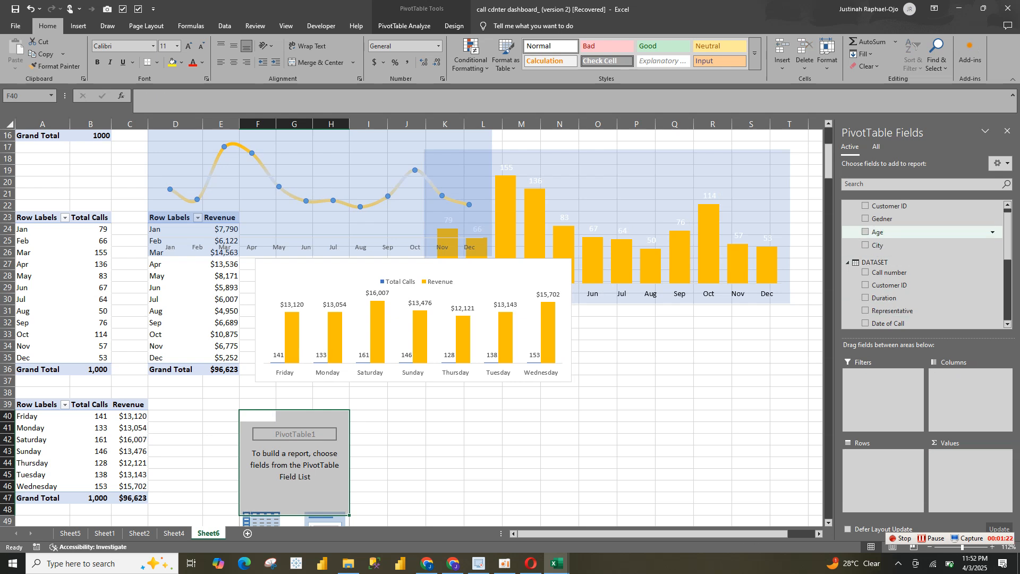
# Add Gedner as rows and 5* Rating as values to the emptied pivot table at F40
pyautogui.click(882, 218)
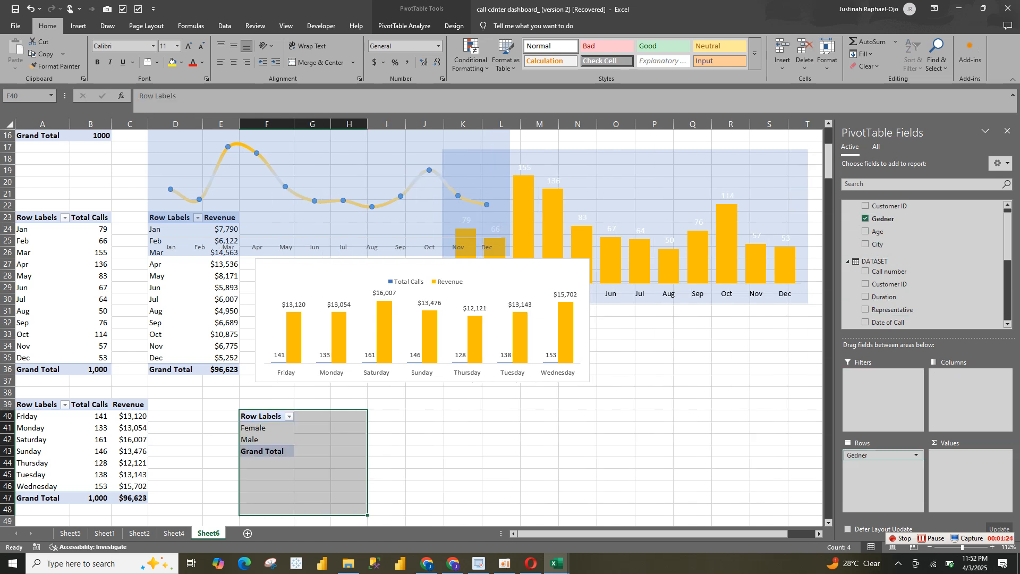
pyautogui.scroll(-2, 925, 266)
pyautogui.scroll(-4, 925, 266)
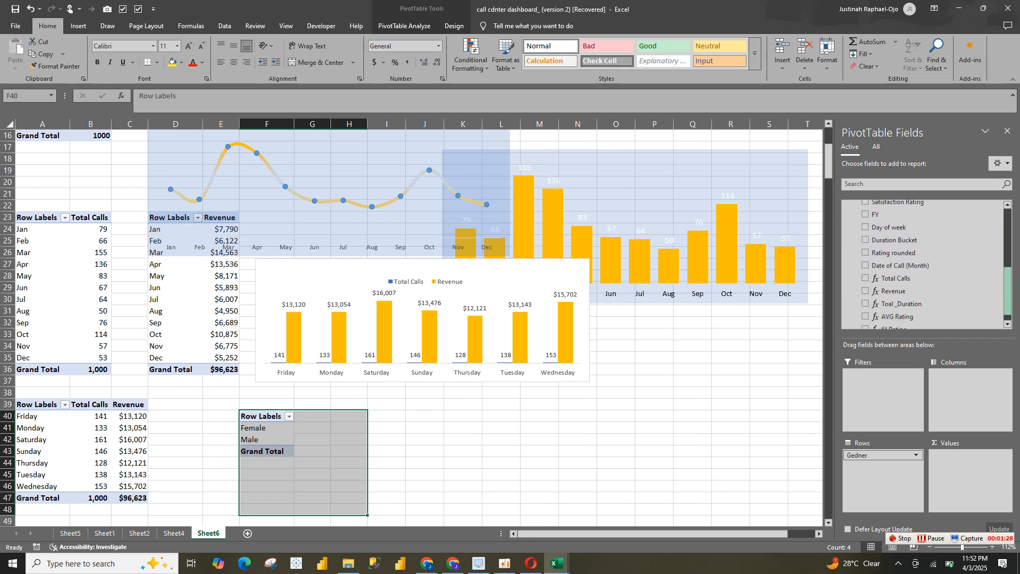
pyautogui.moveTo(895, 317); pyautogui.dragTo(968, 470)
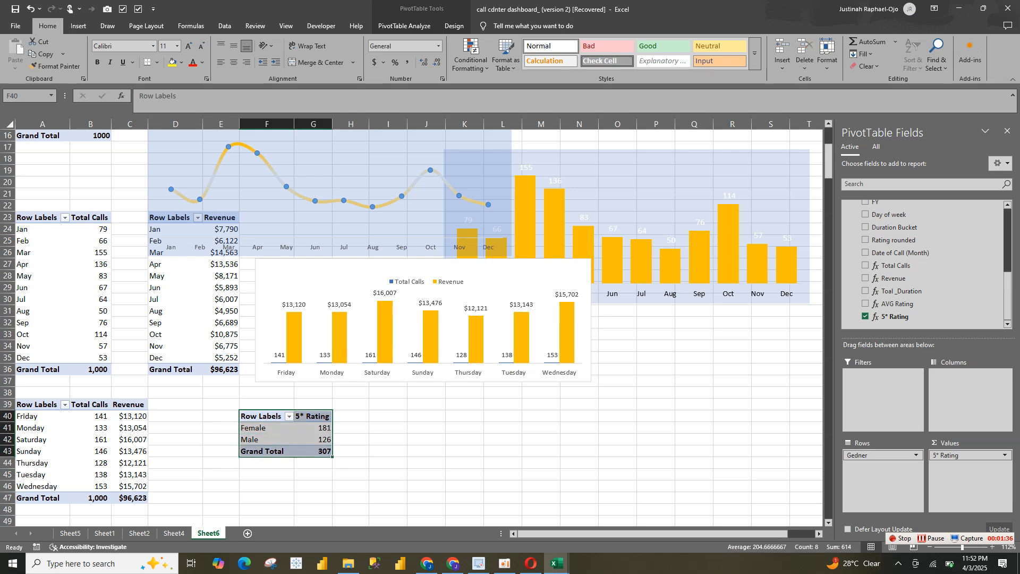
# Duplicate the gender 5* Rating pivot table at cell I40 and add the City field to the copy's rows
pyautogui.hotkey('ctrl', 'c')
pyautogui.click(388, 417)
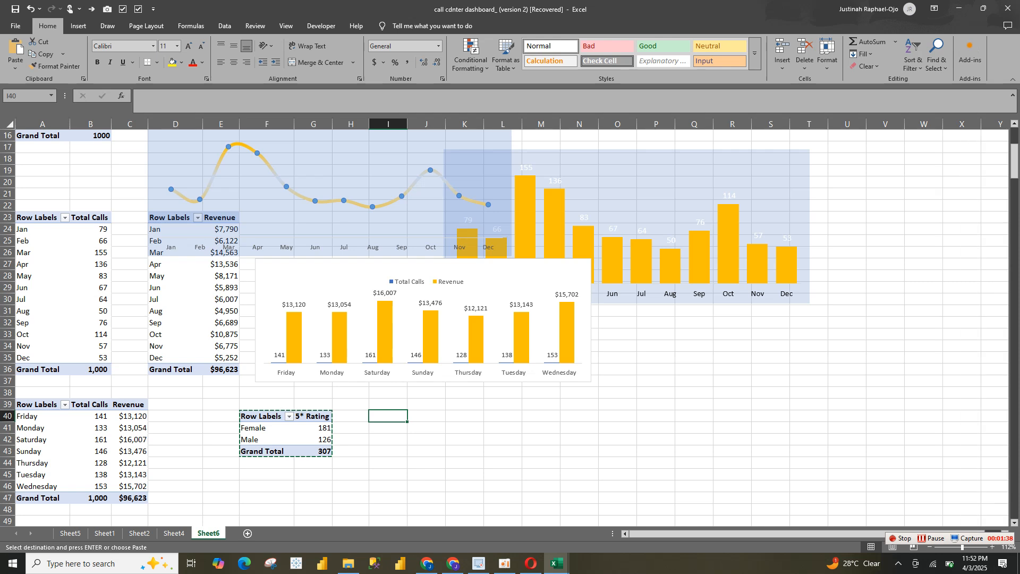
pyautogui.hotkey('ctrl', 'v')
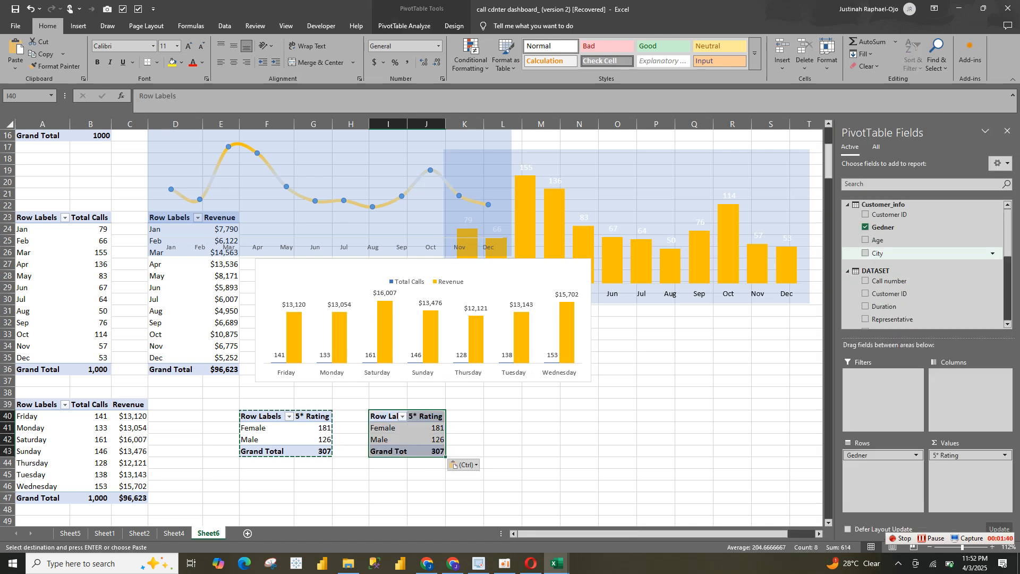
pyautogui.click(876, 252)
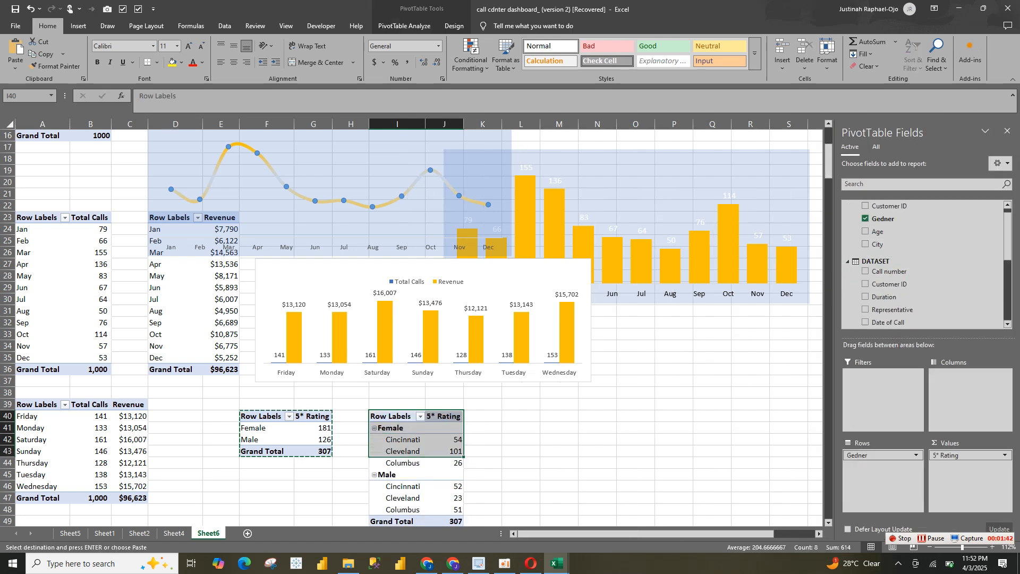
# Move Gedner to the columns of the pivot table at I40 and insert a 2-D stacked column chart from it
pyautogui.moveTo(882, 455); pyautogui.dragTo(970, 393)
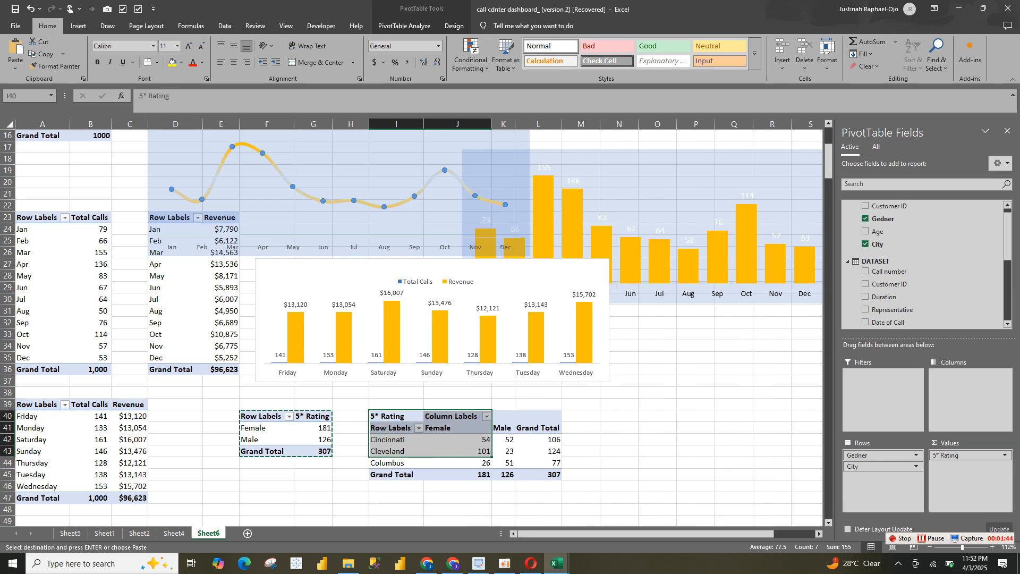
pyautogui.click(477, 464)
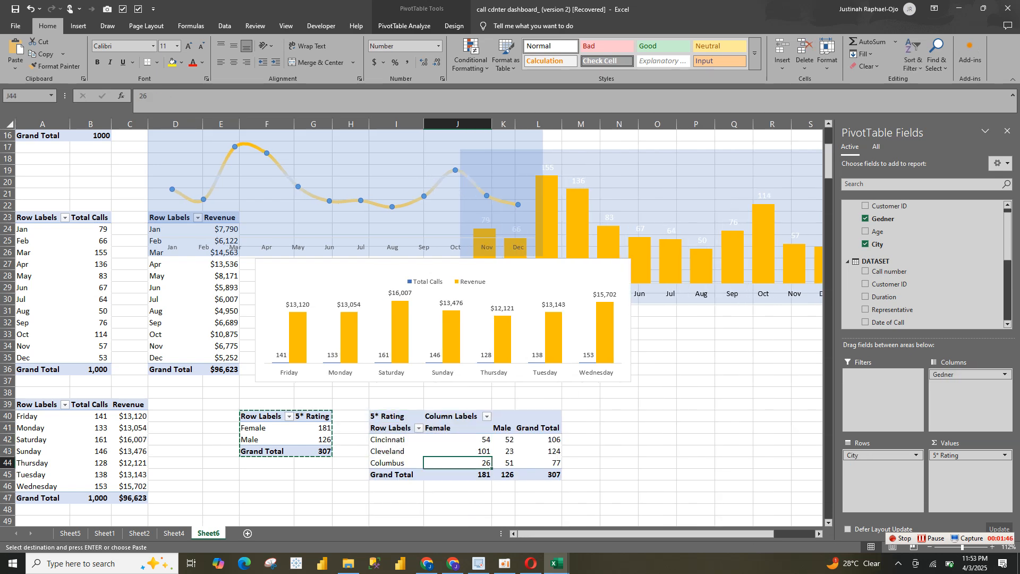
pyautogui.click(78, 25)
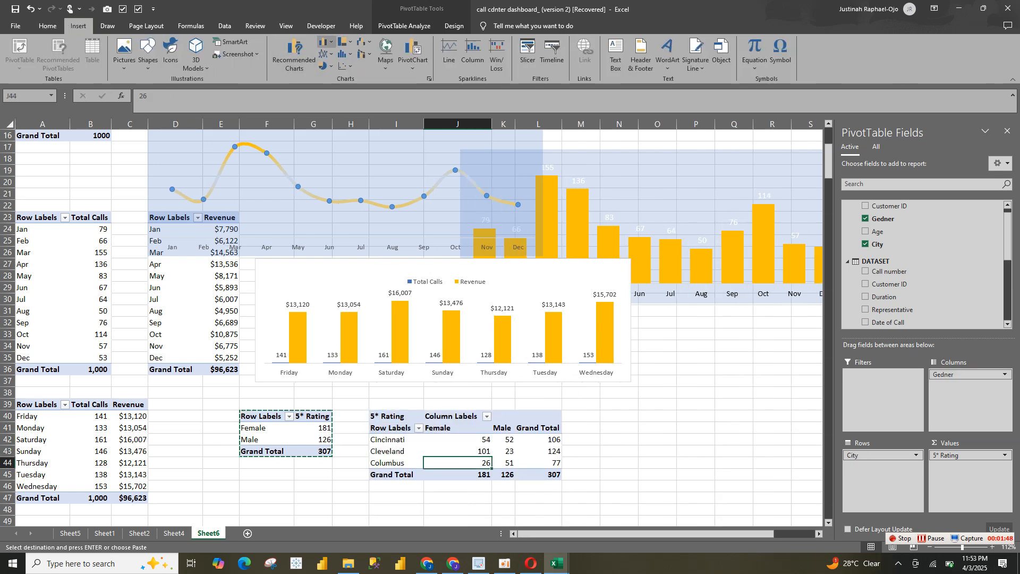
pyautogui.click(326, 42)
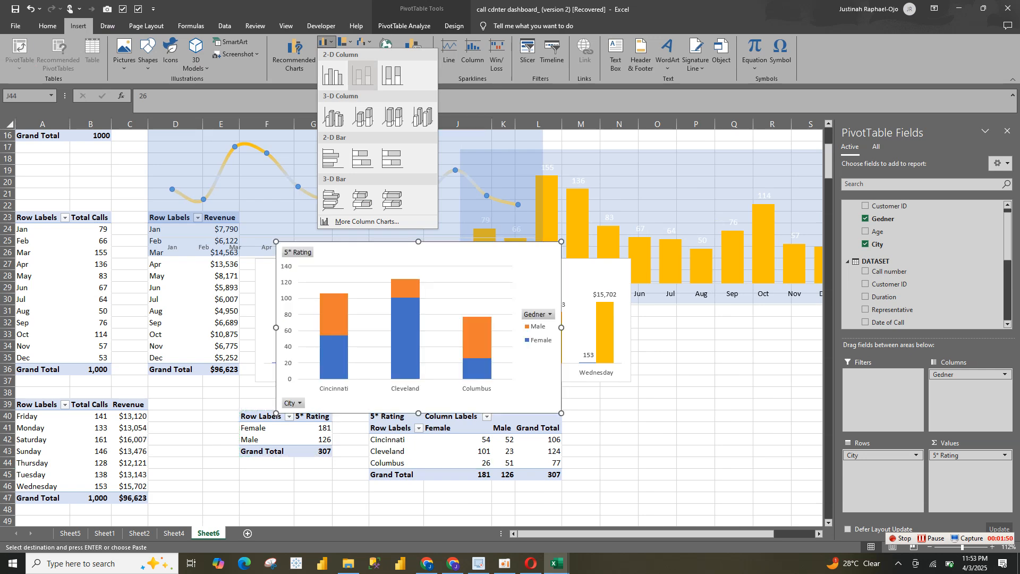
pyautogui.click(363, 76)
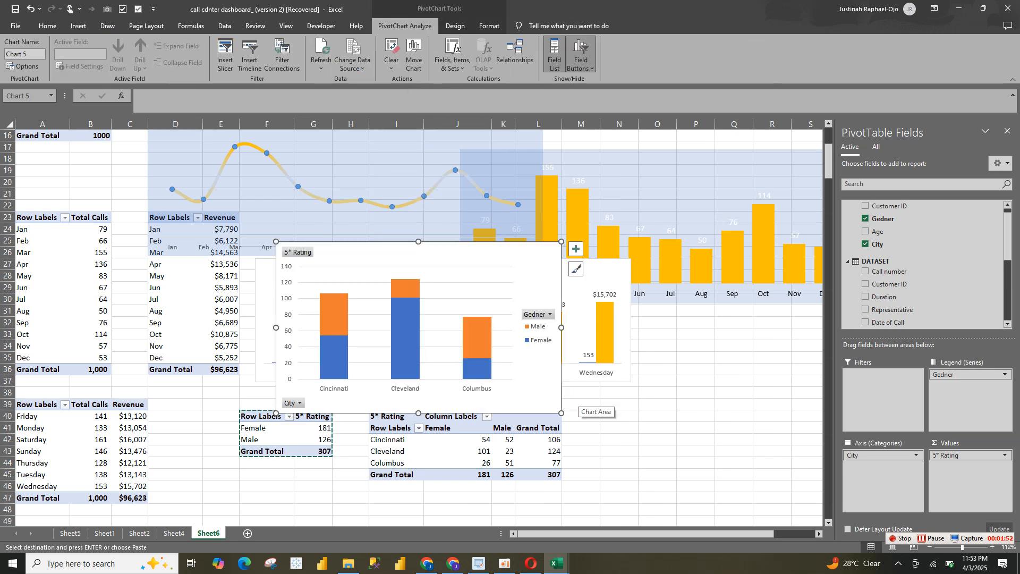
# Shrink the new stacked column chart and place it beside the city pivot table, below the day-of-week chart
pyautogui.moveTo(561, 413); pyautogui.dragTo(594, 328)
pyautogui.moveTo(532, 308); pyautogui.dragTo(805, 450)
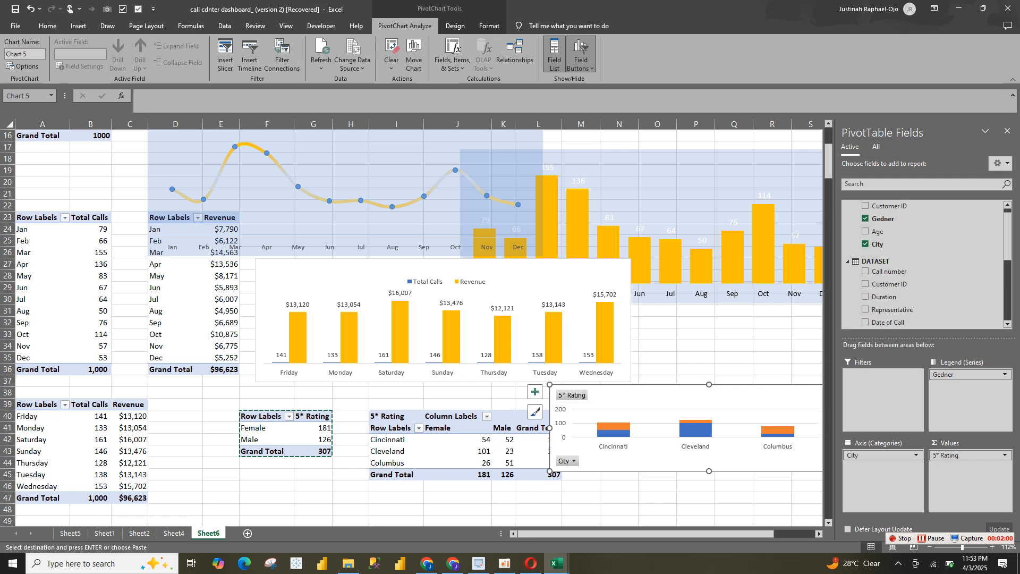
pyautogui.moveTo(550, 471); pyautogui.dragTo(611, 505)
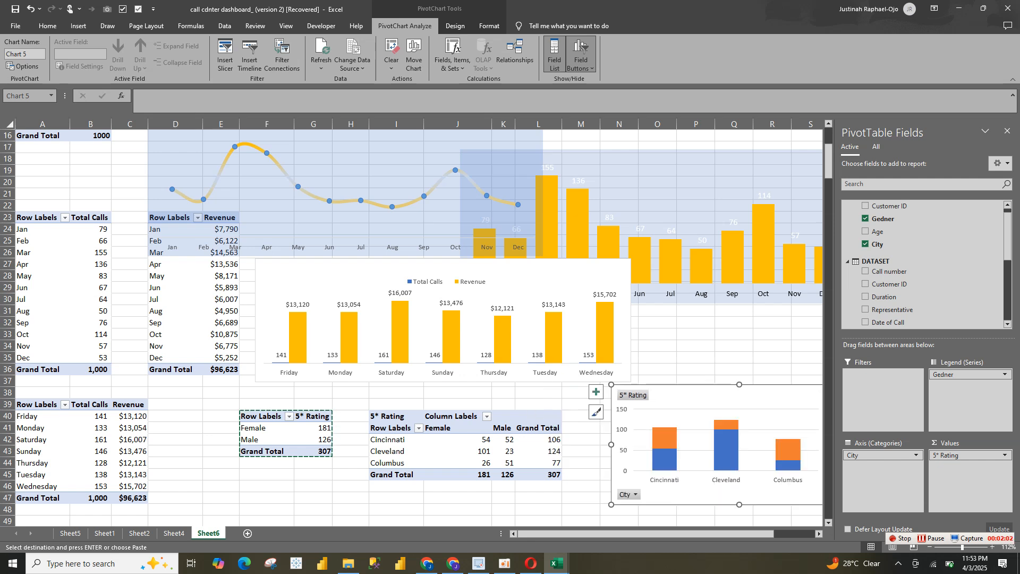
# Hide all field buttons on the city stacked column chart and delete its vertical axis
pyautogui.rightClick(637, 396)
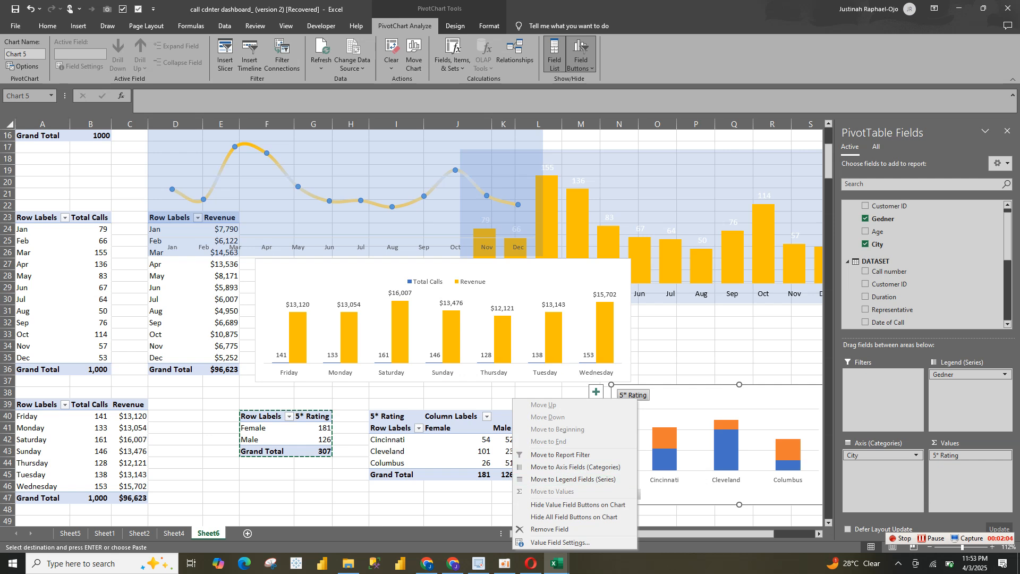
pyautogui.click(590, 516)
pyautogui.click(582, 49)
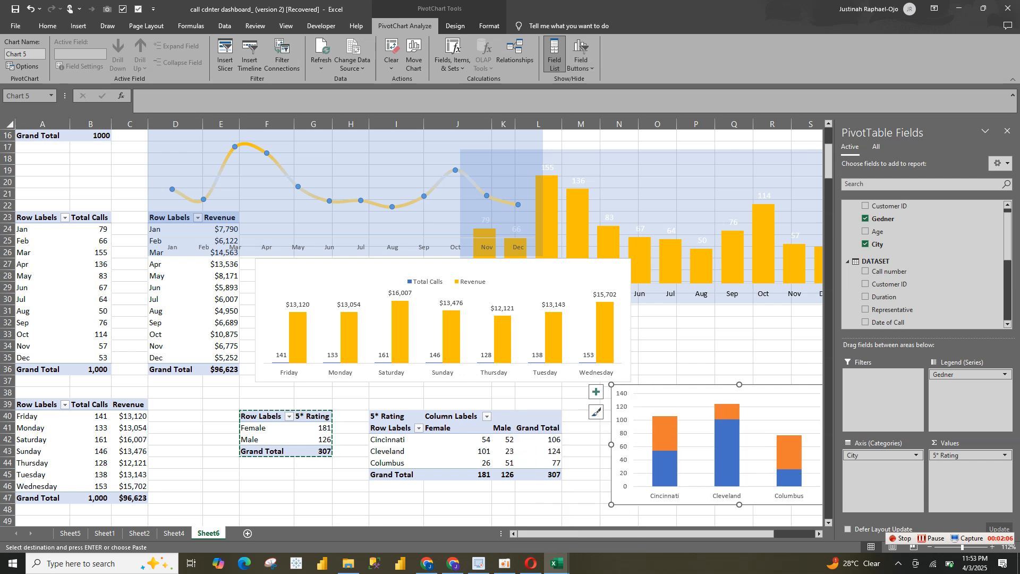
pyautogui.click(623, 440)
pyautogui.press('Delete')
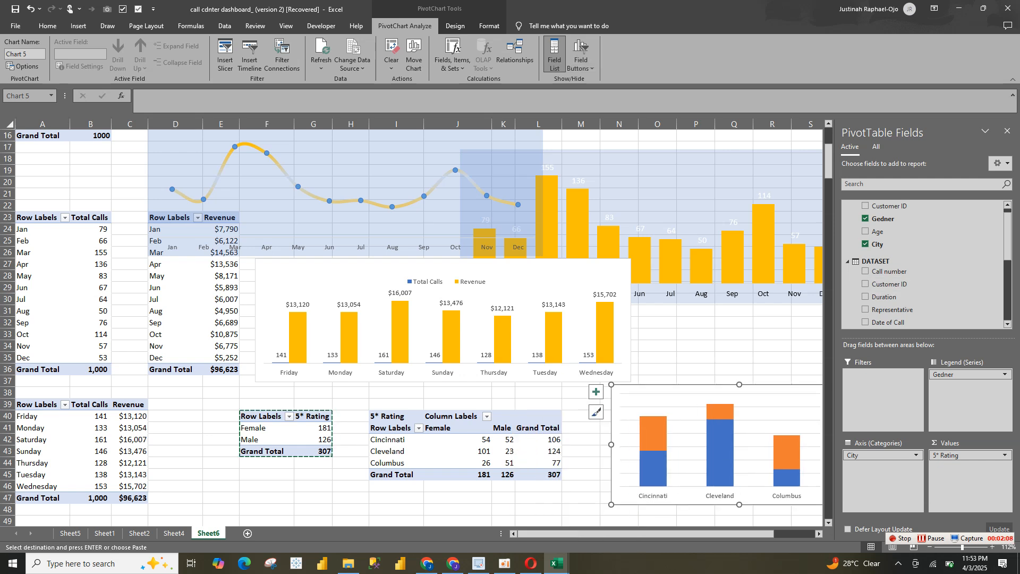
# Remove the city chart's gridlines and place its legend in the chart's top-left corner
pyautogui.click(1007, 131)
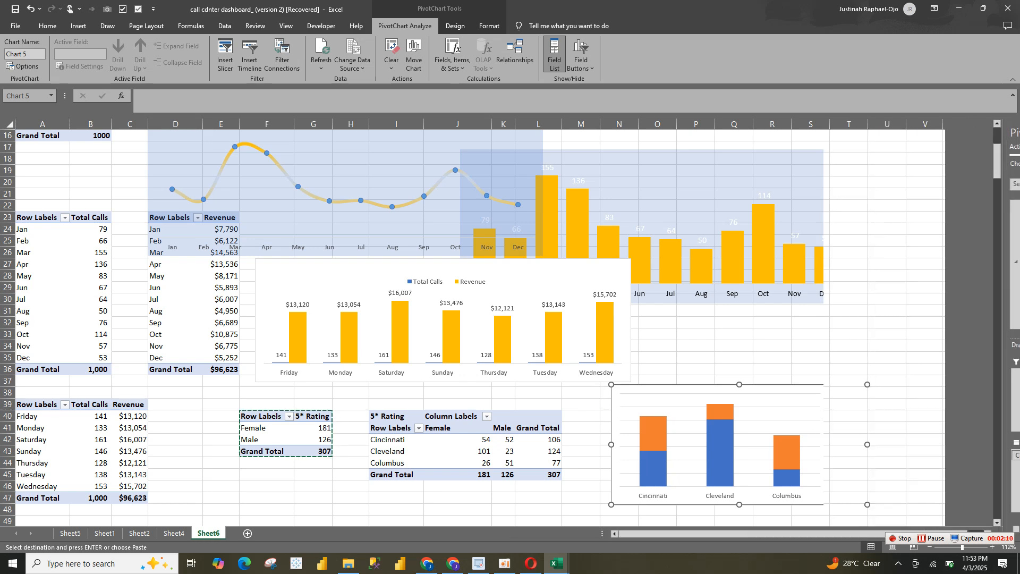
pyautogui.click(881, 392)
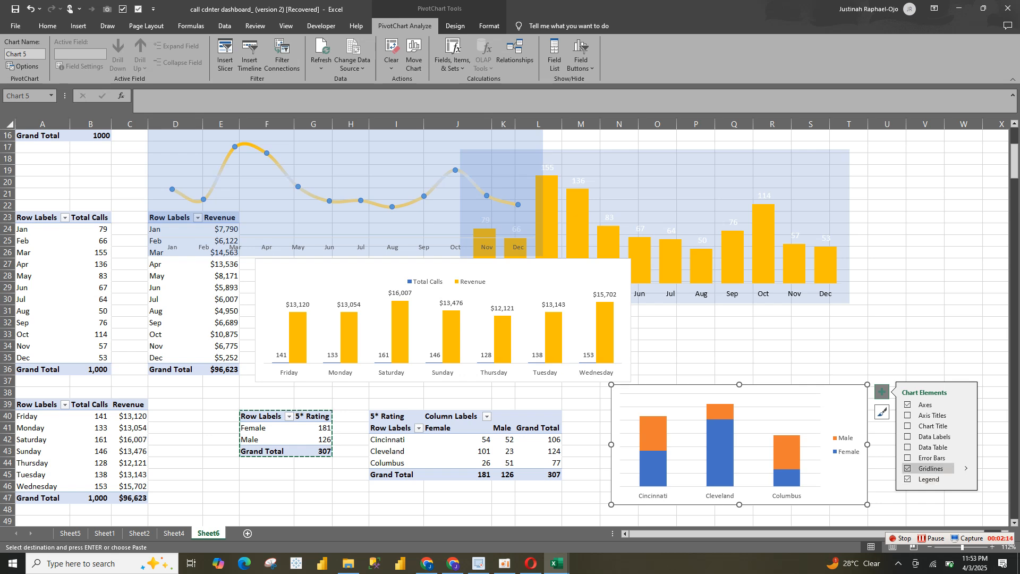
pyautogui.click(908, 468)
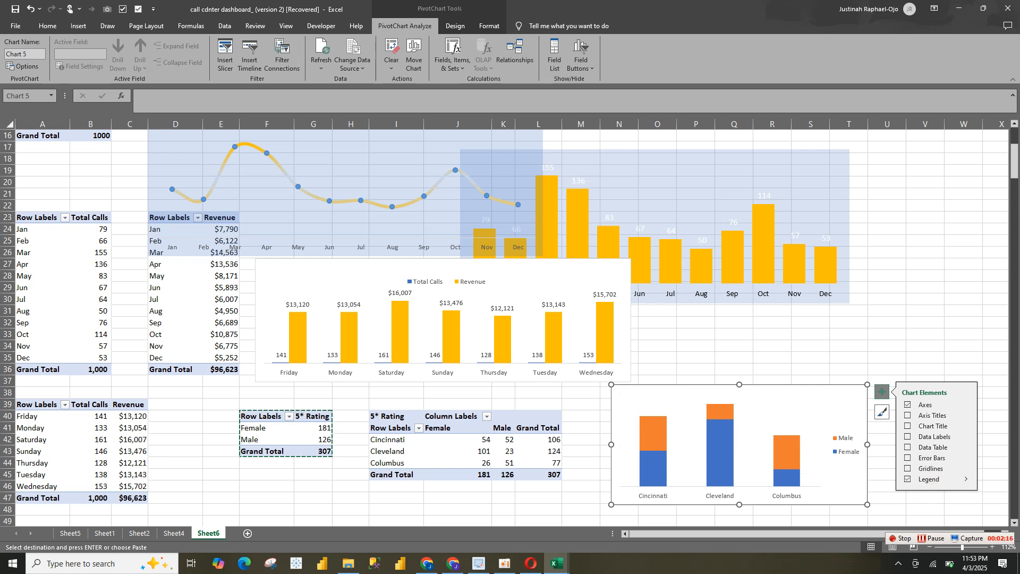
pyautogui.click(967, 478)
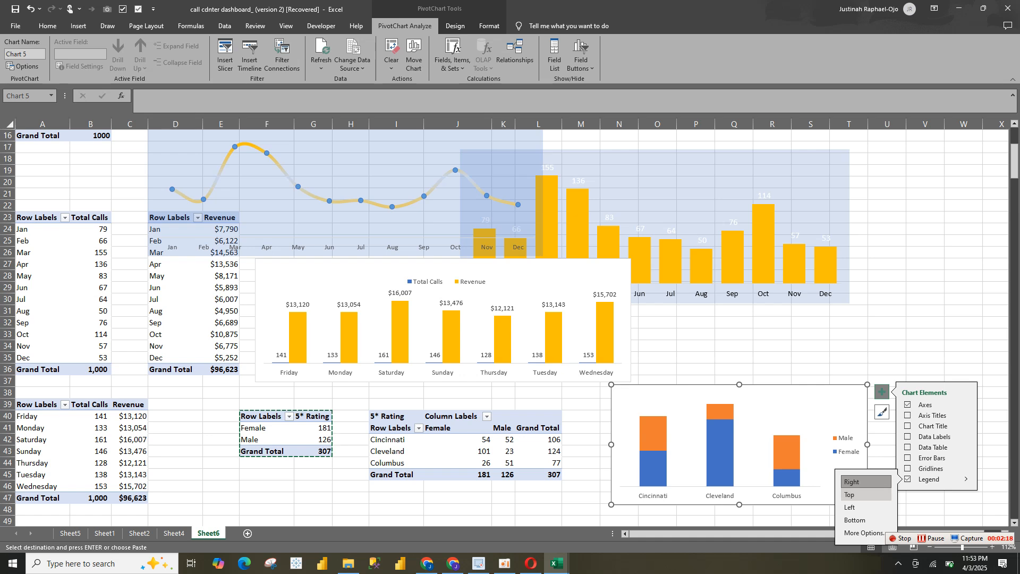
pyautogui.click(866, 495)
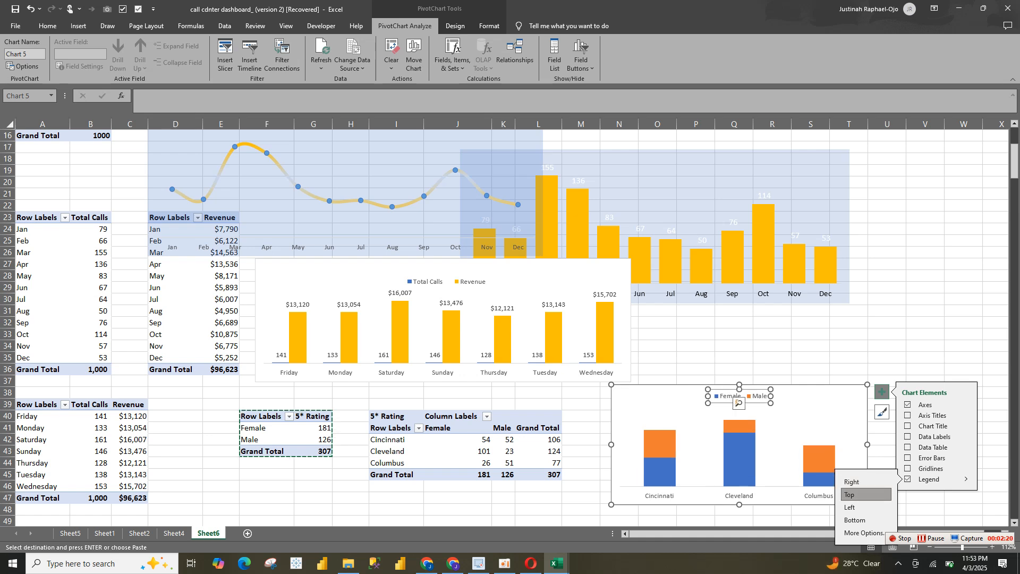
pyautogui.moveTo(739, 397); pyautogui.dragTo(657, 397)
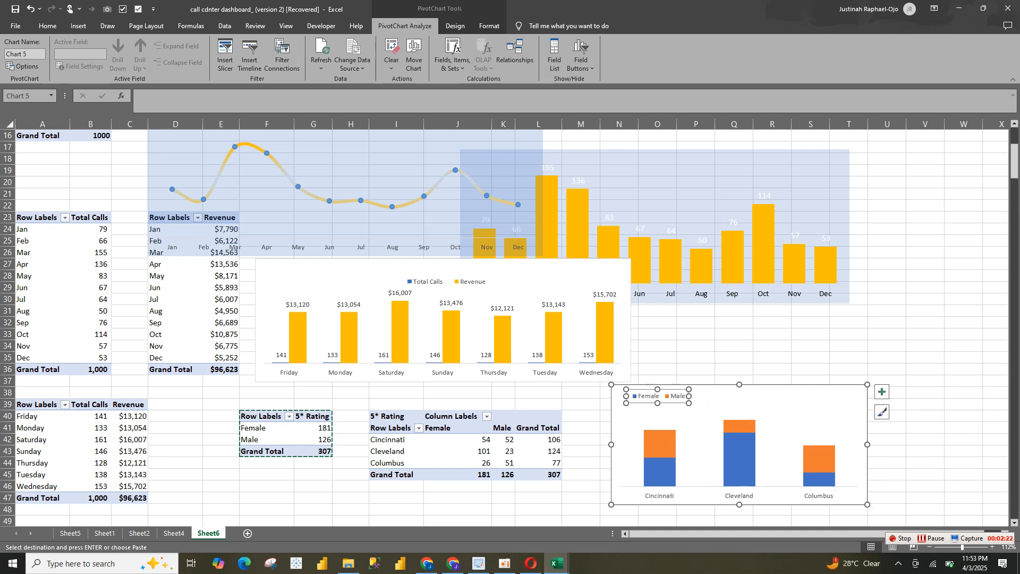
# Add data labels to the city stacked column chart and set the Male series' gap width to 70%
pyautogui.click(699, 433)
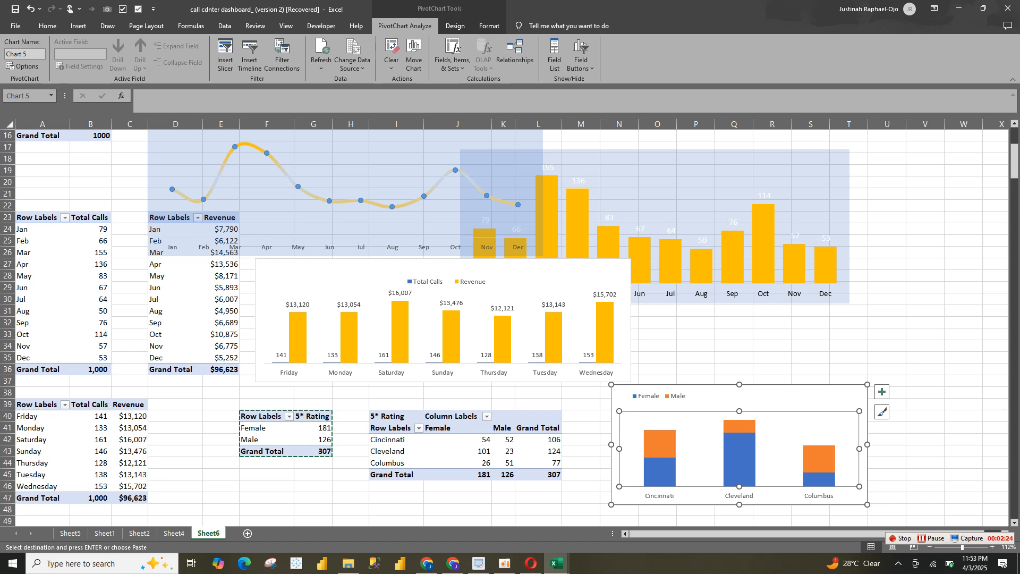
pyautogui.click(882, 392)
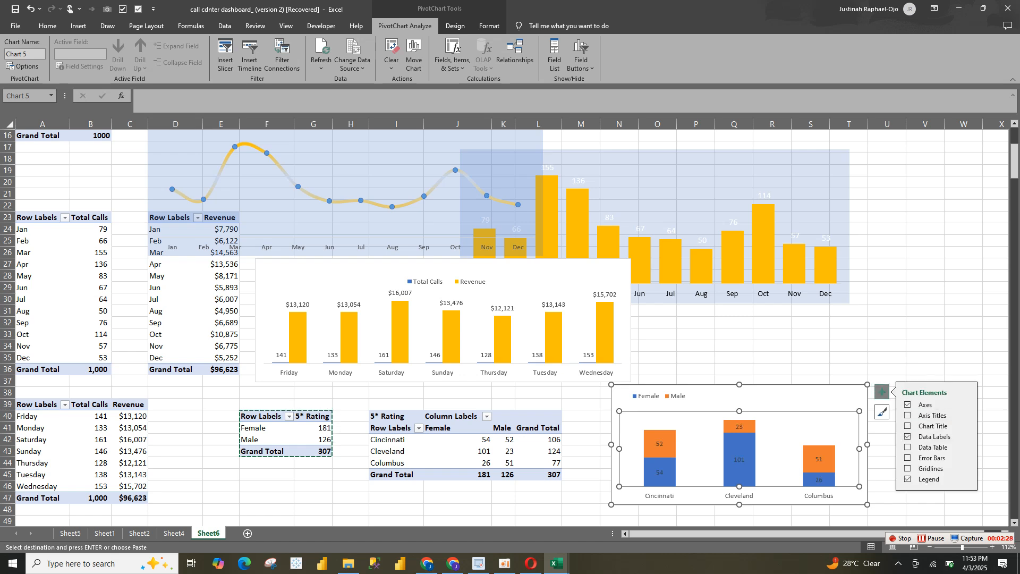
pyautogui.click(739, 460)
pyautogui.click(833, 462)
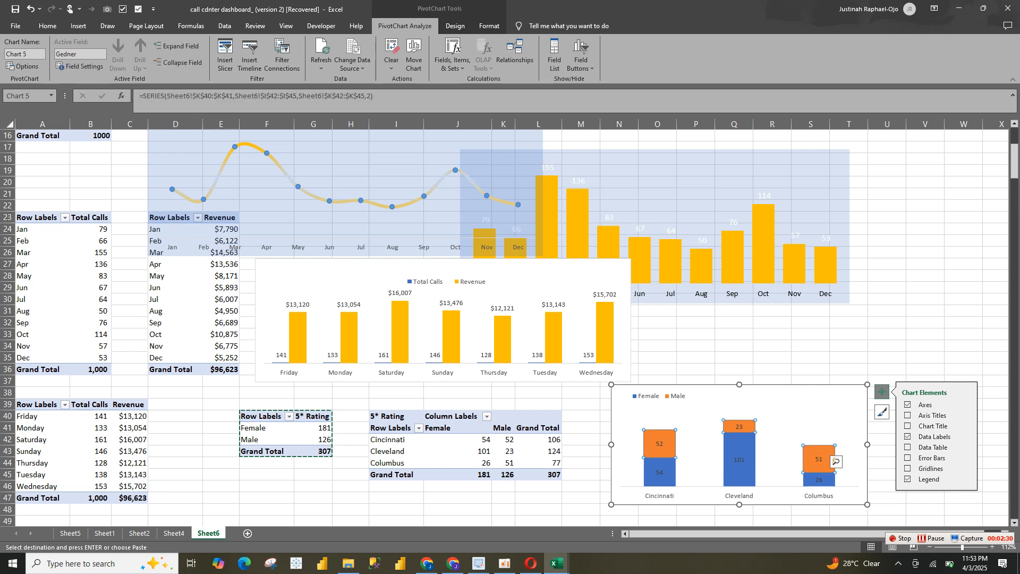
pyautogui.rightClick(833, 462)
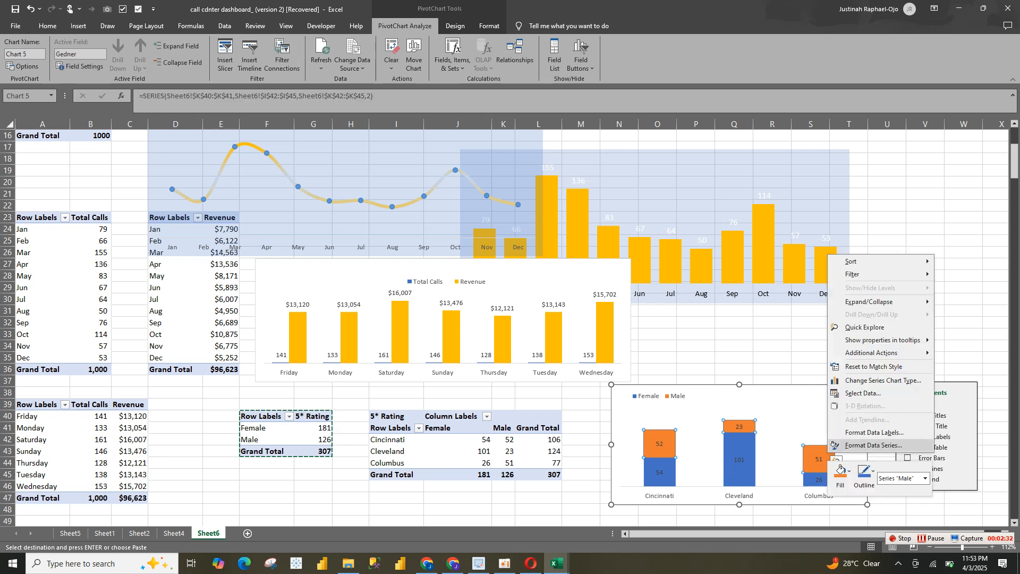
pyautogui.click(833, 445)
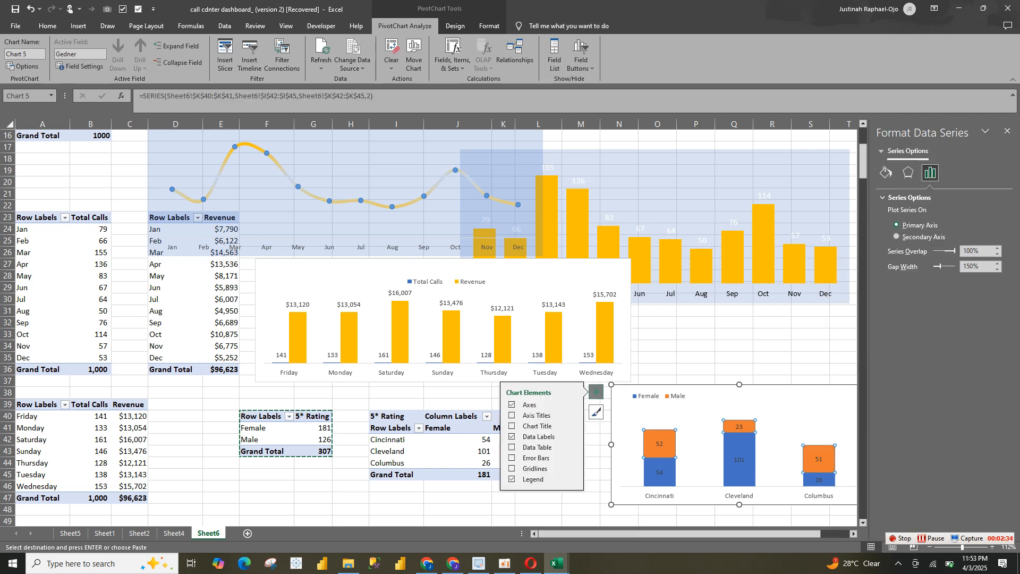
pyautogui.moveTo(941, 267); pyautogui.dragTo(936, 266)
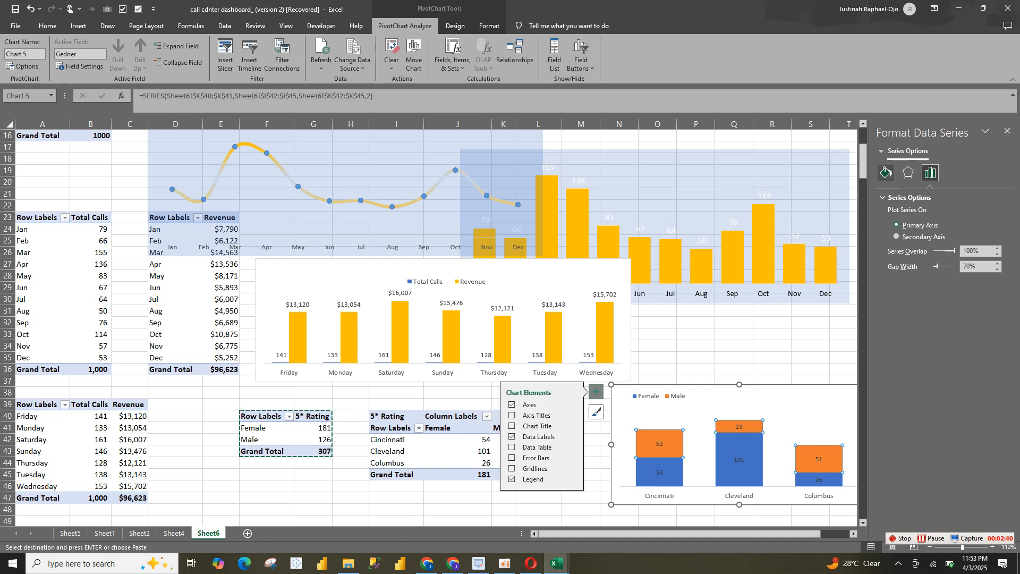
# Fill the Male series of the city chart with solid gold
pyautogui.click(886, 172)
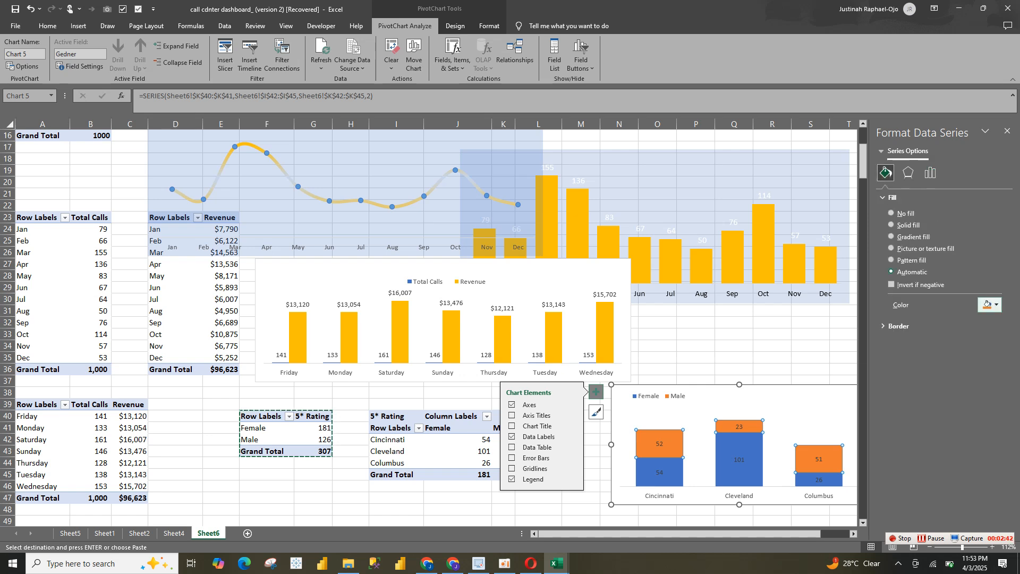
pyautogui.click(987, 304)
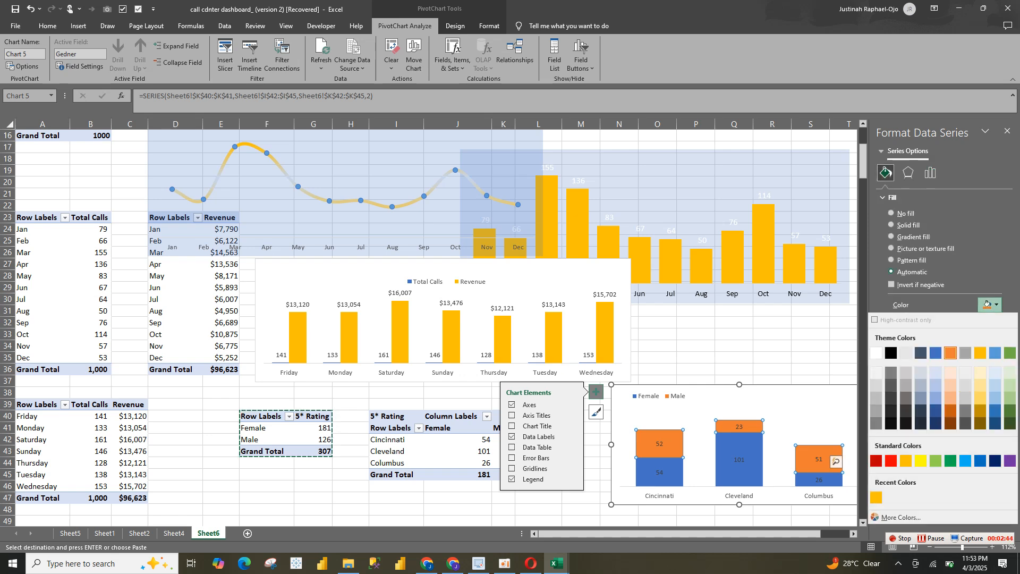
pyautogui.click(987, 304)
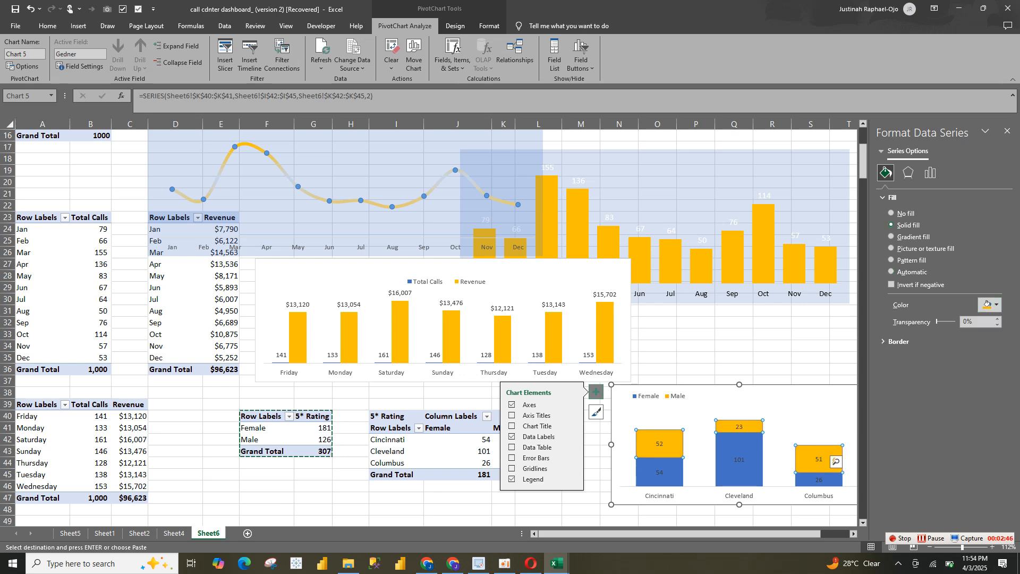
# Fill the Female series of the city chart with solid light blue (#00B0F0)
pyautogui.click(819, 481)
pyautogui.click(987, 304)
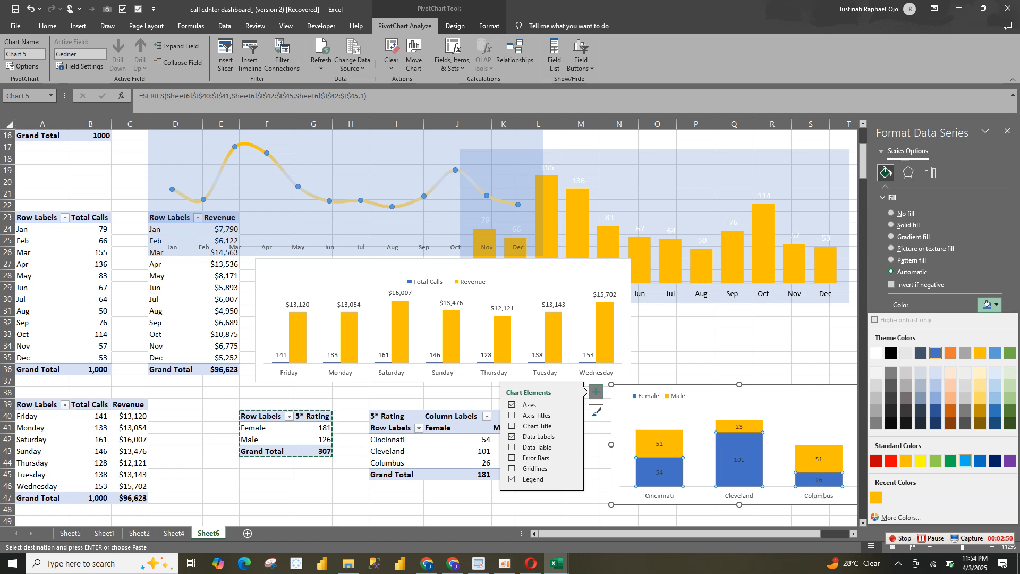
pyautogui.click(966, 460)
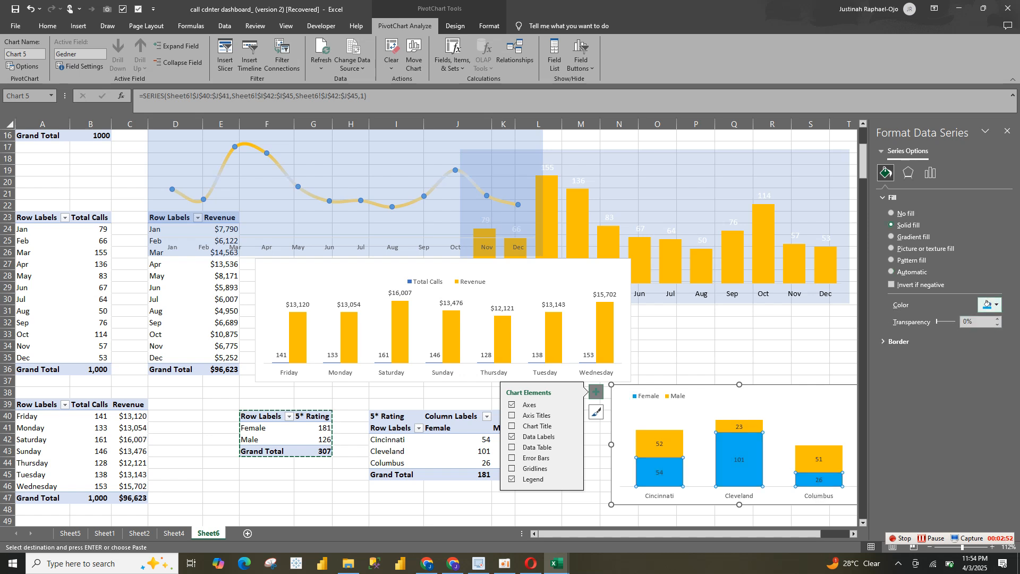
pyautogui.click(987, 304)
pyautogui.click(900, 517)
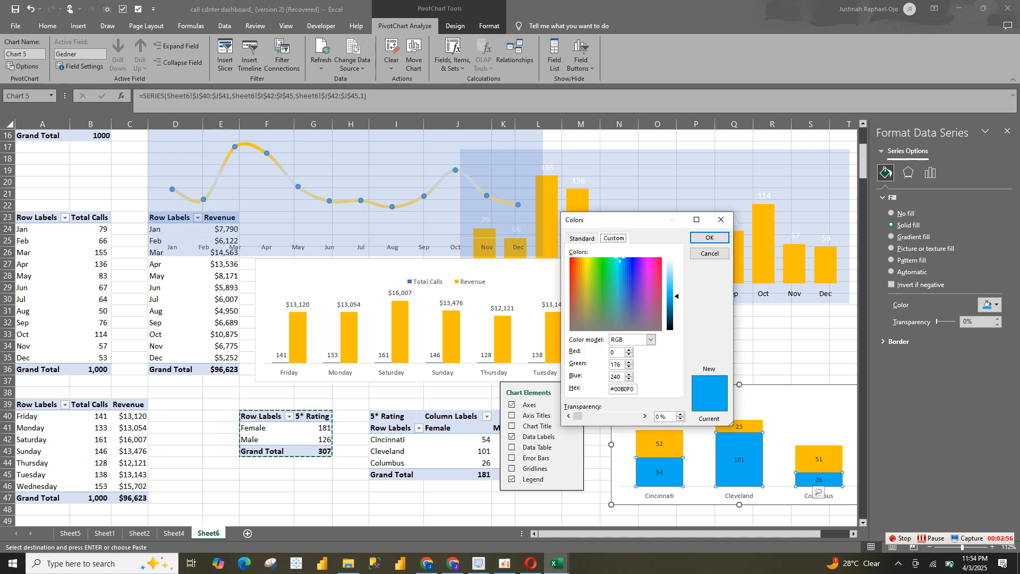
pyautogui.click(710, 237)
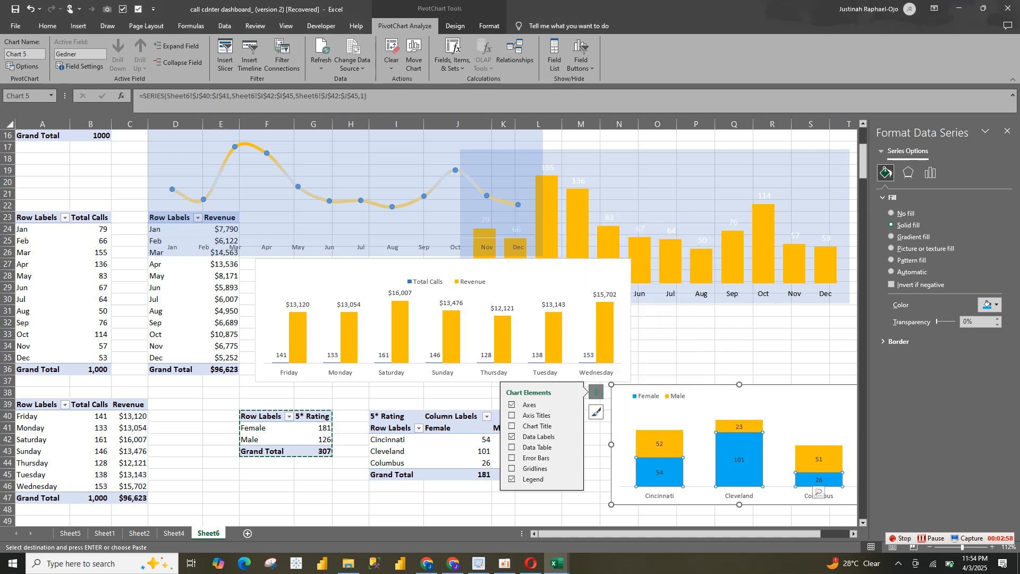
# Copy the entire city stacked column chart from Sheet6 to the dashboard on Sheet4
pyautogui.click(739, 427)
pyautogui.click(613, 386)
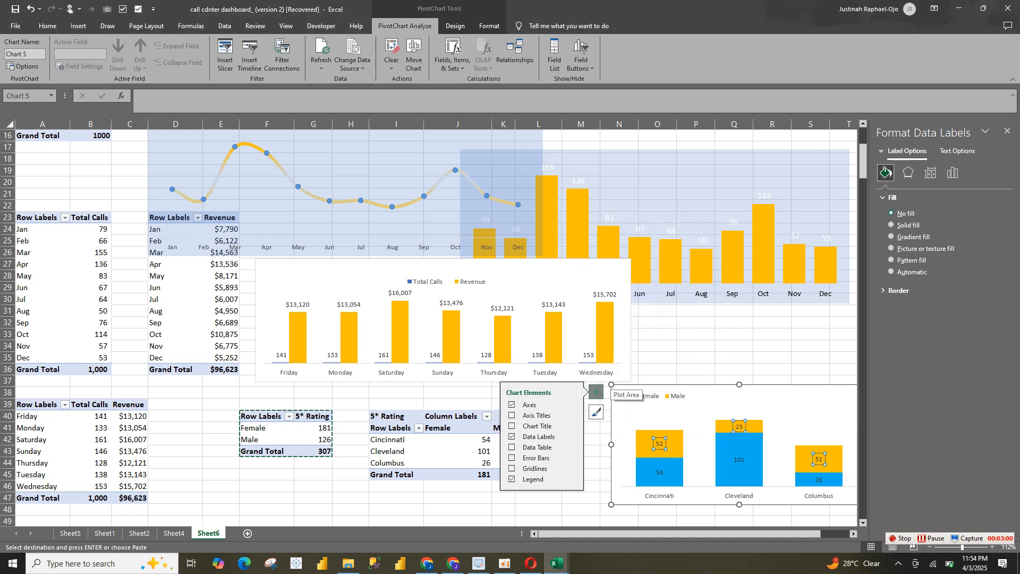
pyautogui.hotkey('ctrl', 'c')
pyautogui.click(174, 533)
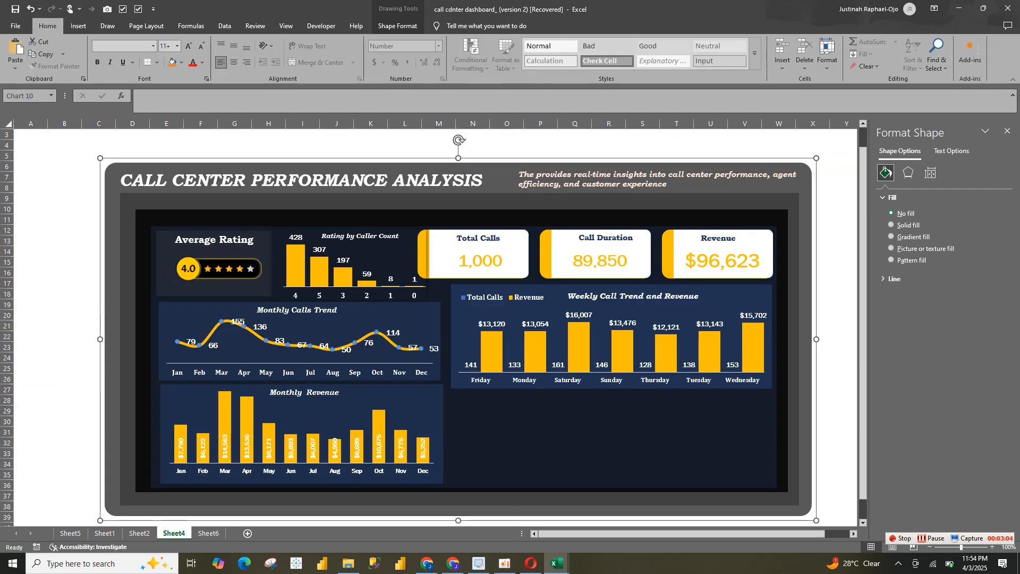
pyautogui.hotkey('ctrl', 'v')
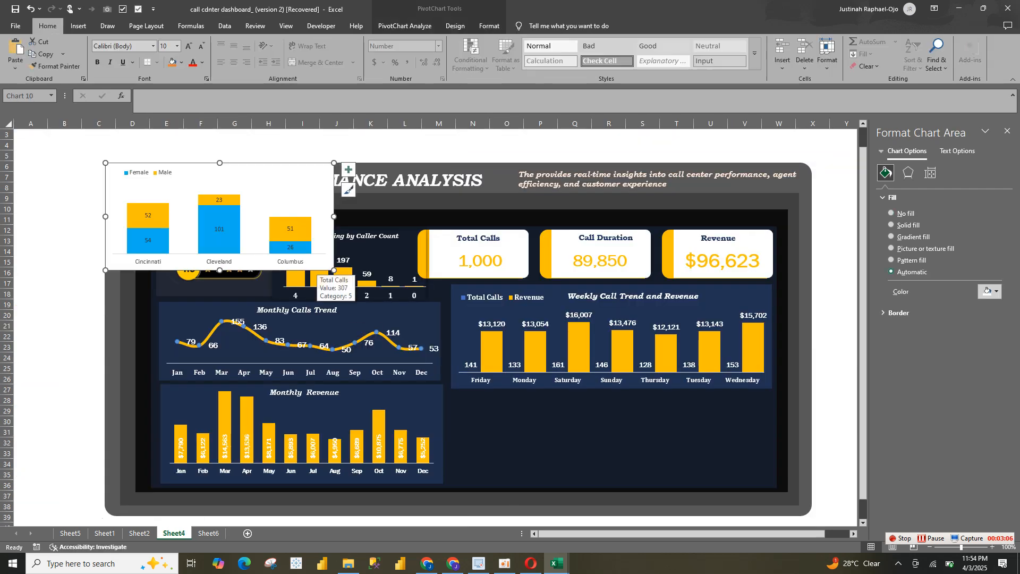
# Move the pasted city chart beneath the Weekly Call Trend and Revenue chart and shrink it to fit the empty area
pyautogui.moveTo(287, 187); pyautogui.dragTo(290, 186)
pyautogui.moveTo(278, 229); pyautogui.dragTo(715, 447)
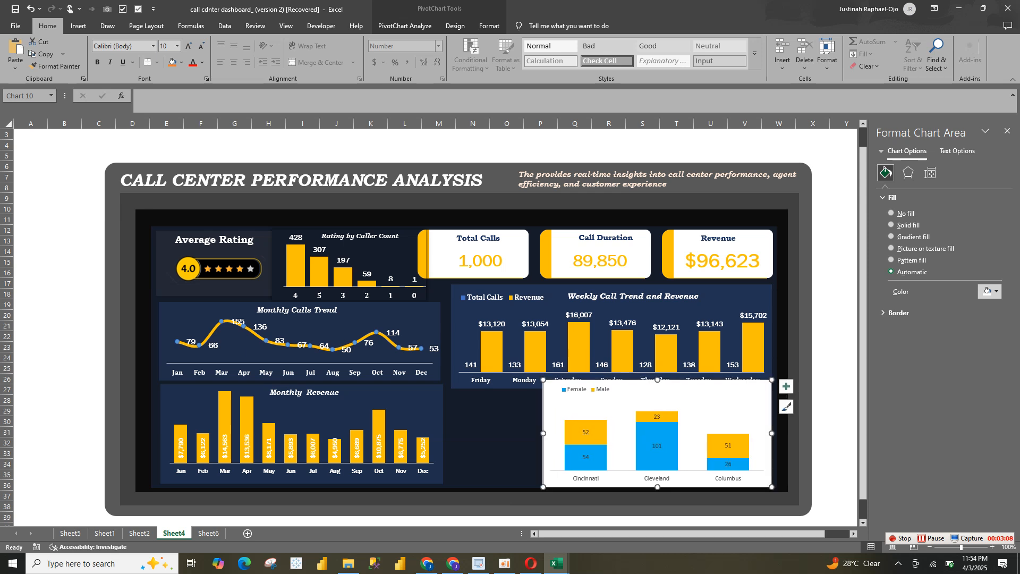
pyautogui.moveTo(771, 487); pyautogui.dragTo(746, 476)
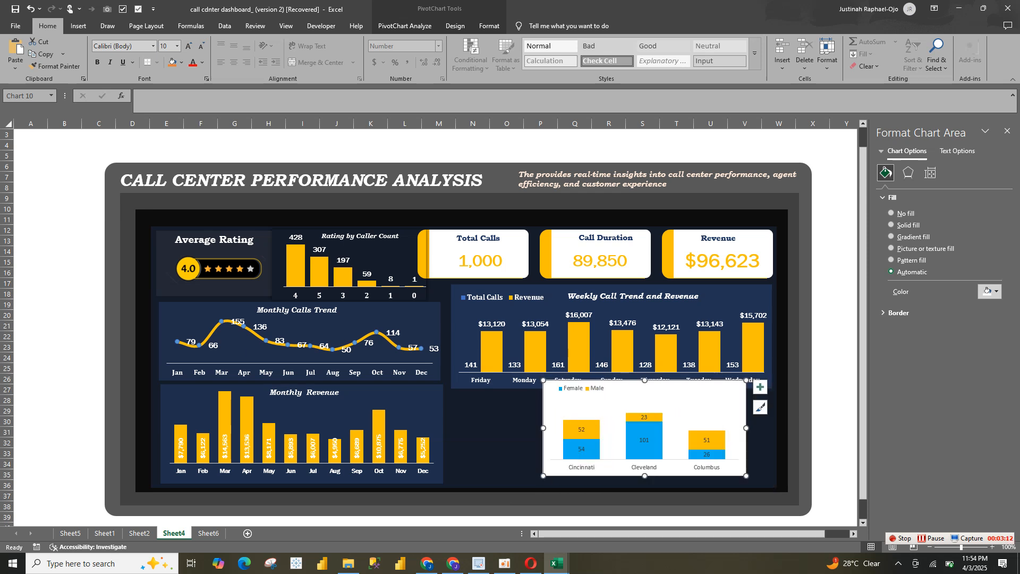
pyautogui.moveTo(543, 380); pyautogui.dragTo(574, 389)
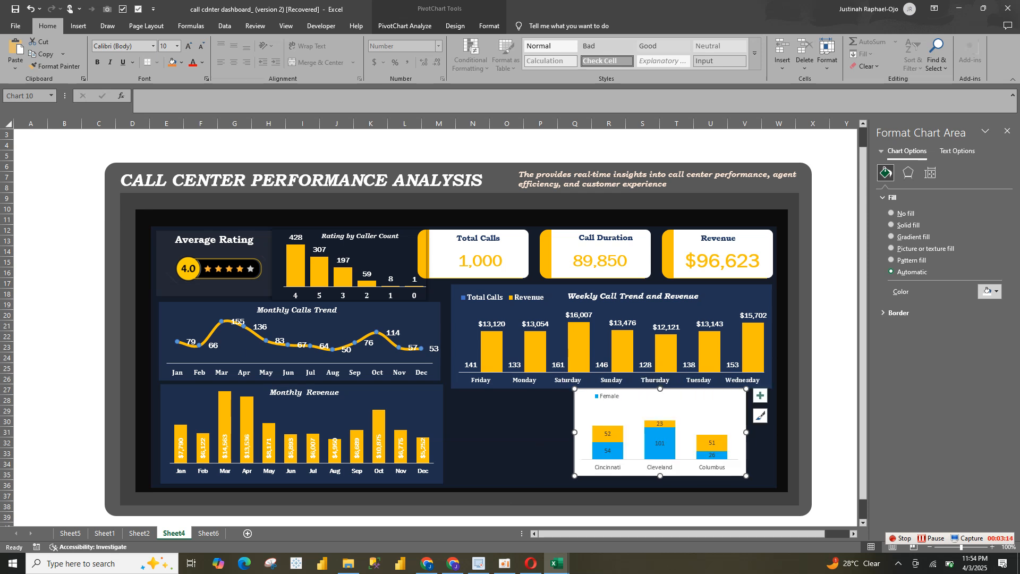
# Shift the city chart into the lower-right corner of the dashboard panel and stretch its plot area upward
pyautogui.moveTo(680, 407)
pyautogui.mouseDown()
pyautogui.moveTo(700, 413)
pyautogui.moveTo(679, 415)
pyautogui.moveTo(680, 403)
pyautogui.mouseUp()
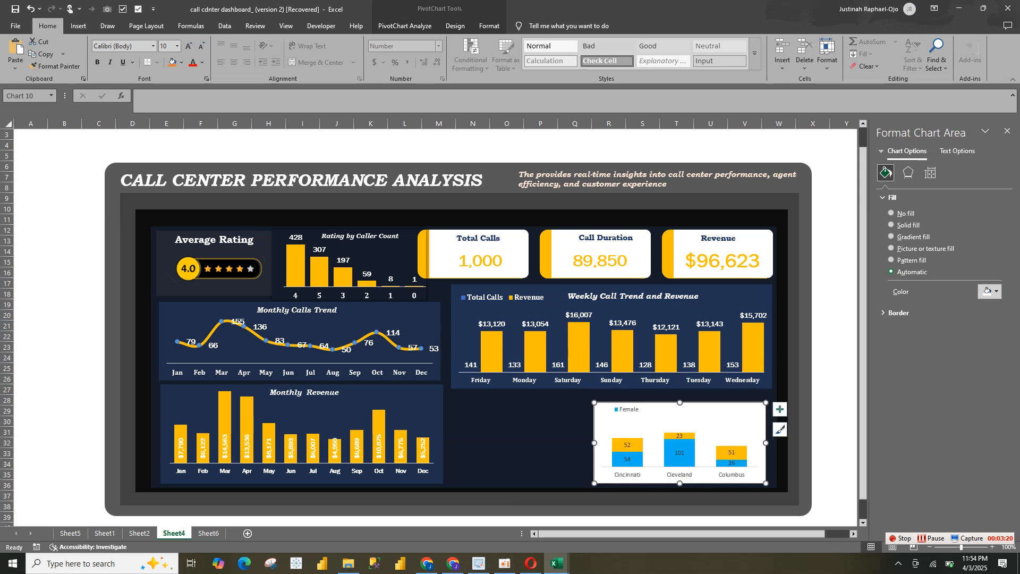
pyautogui.click(680, 436)
pyautogui.click(703, 433)
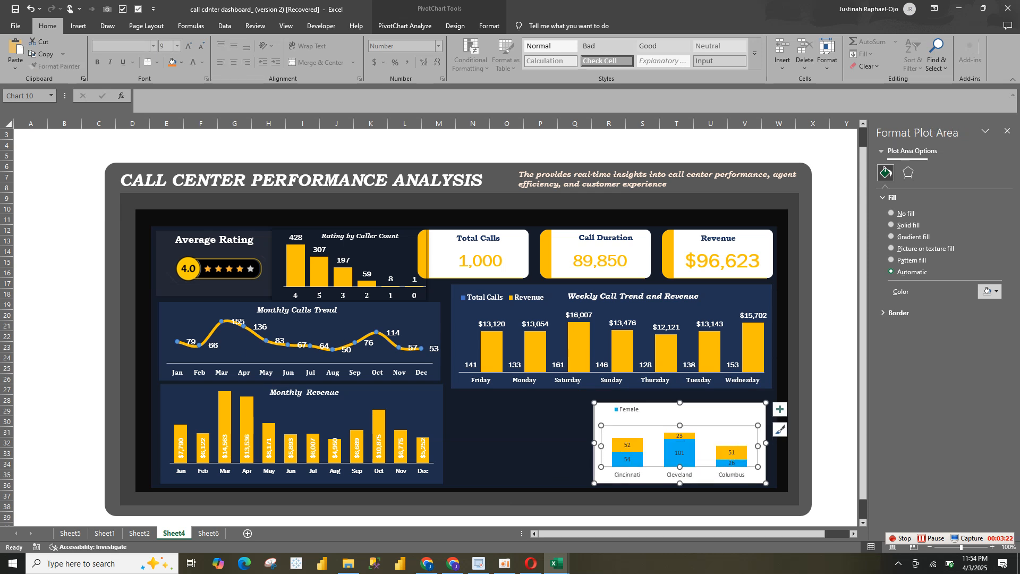
pyautogui.moveTo(679, 425); pyautogui.dragTo(679, 416)
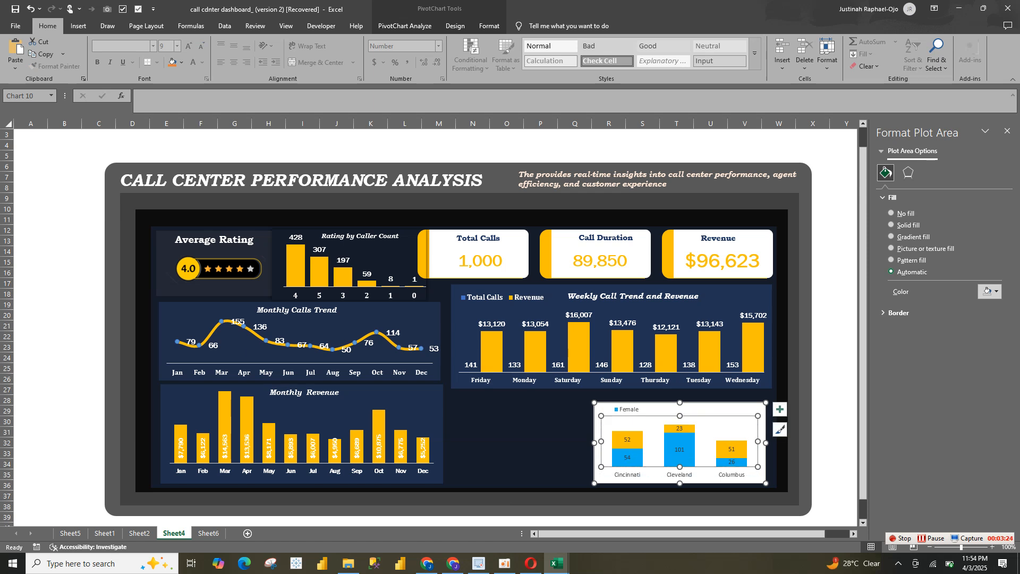
# Enlarge the city chart's legend toward the chart's left edge so it fits both the Female and Male entries
pyautogui.click(629, 410)
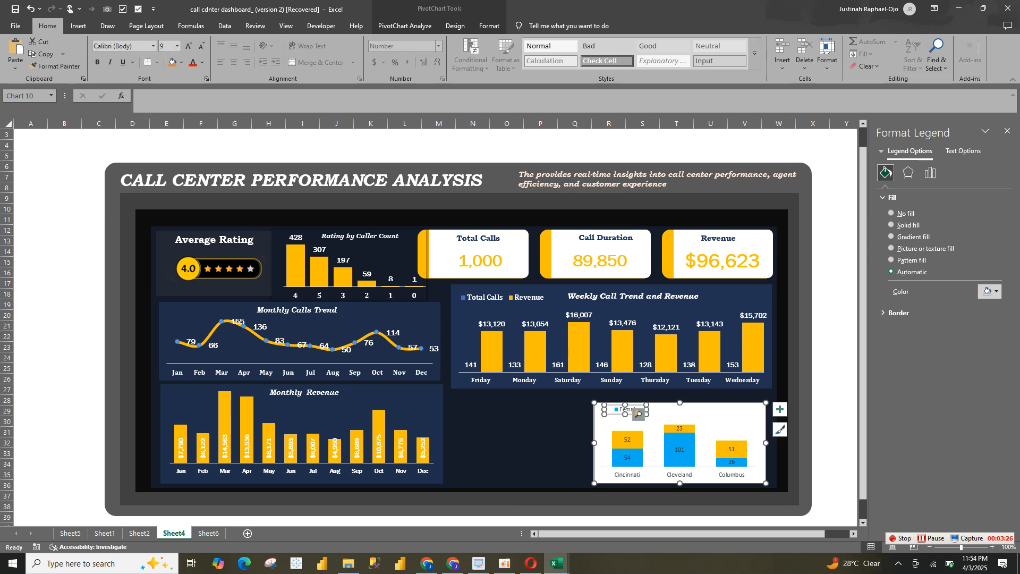
pyautogui.click(639, 415)
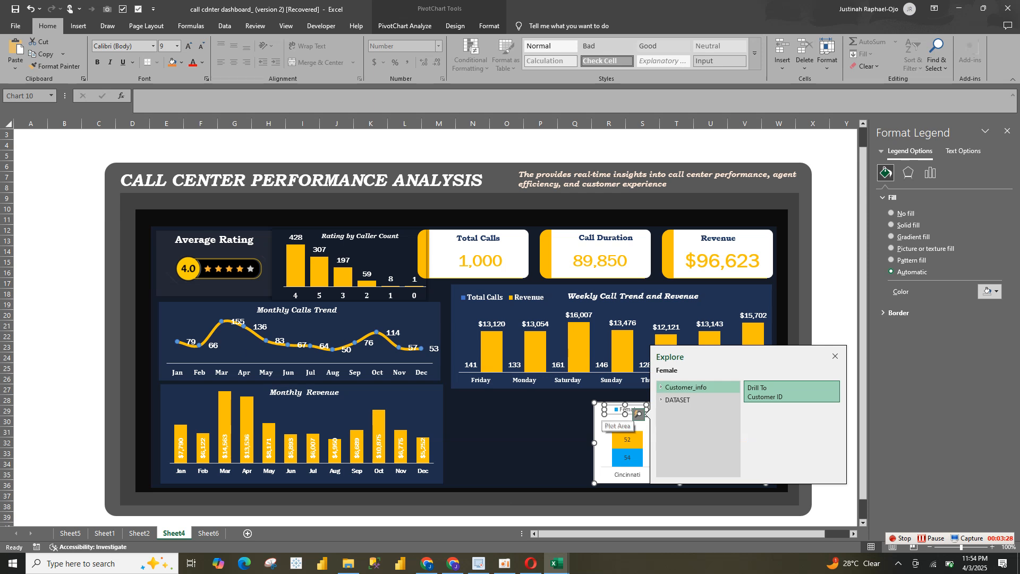
pyautogui.moveTo(604, 410); pyautogui.dragTo(594, 410)
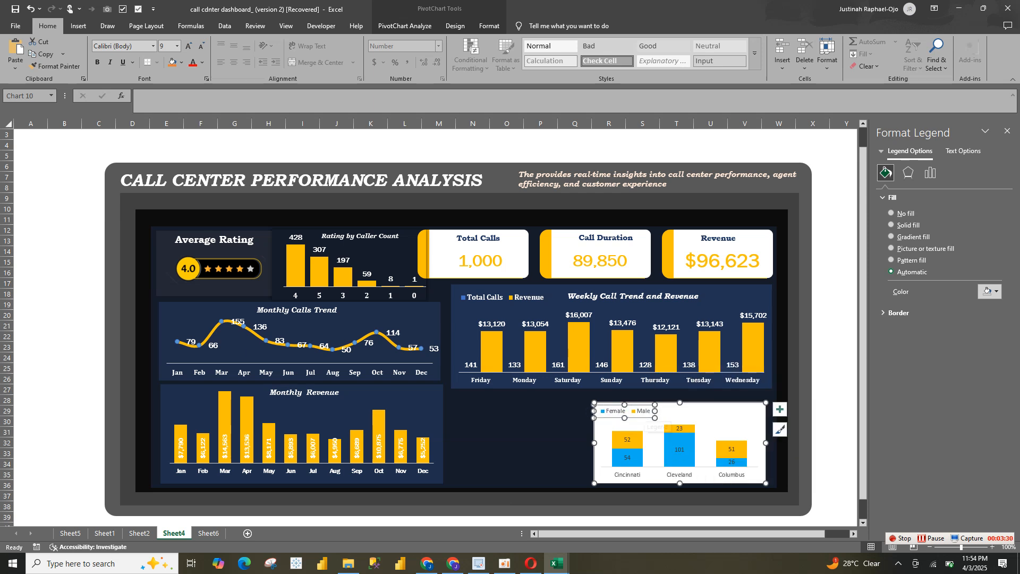
# Give the city chart's background a solid blue fill with 81% transparency
pyautogui.click(746, 414)
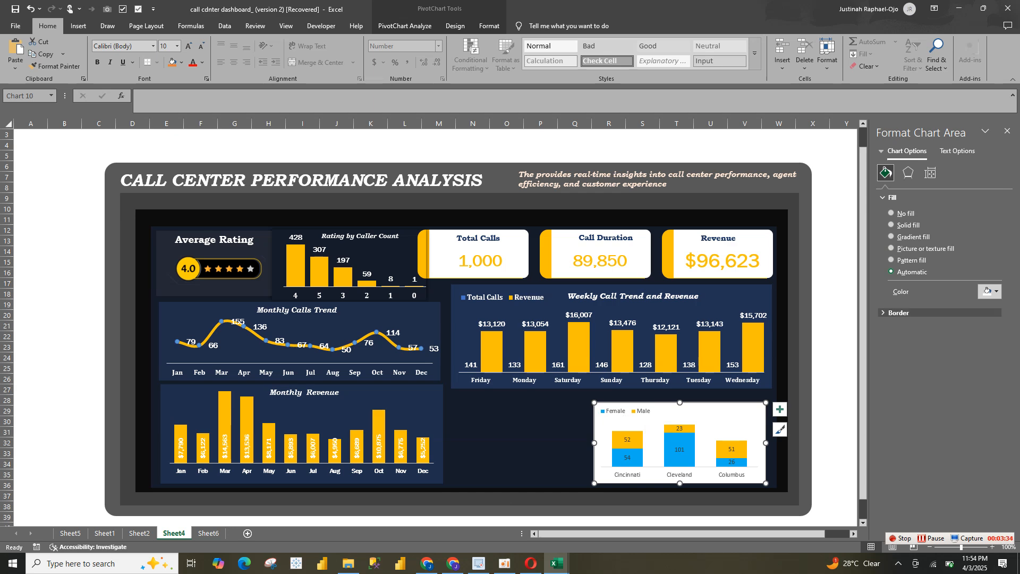
pyautogui.click(899, 312)
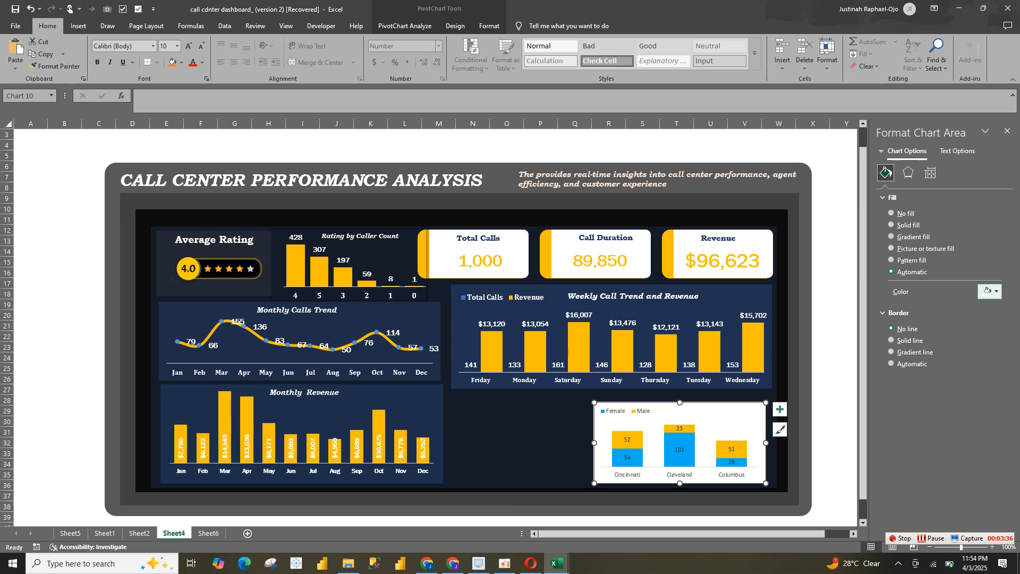
pyautogui.click(990, 291)
pyautogui.click(936, 340)
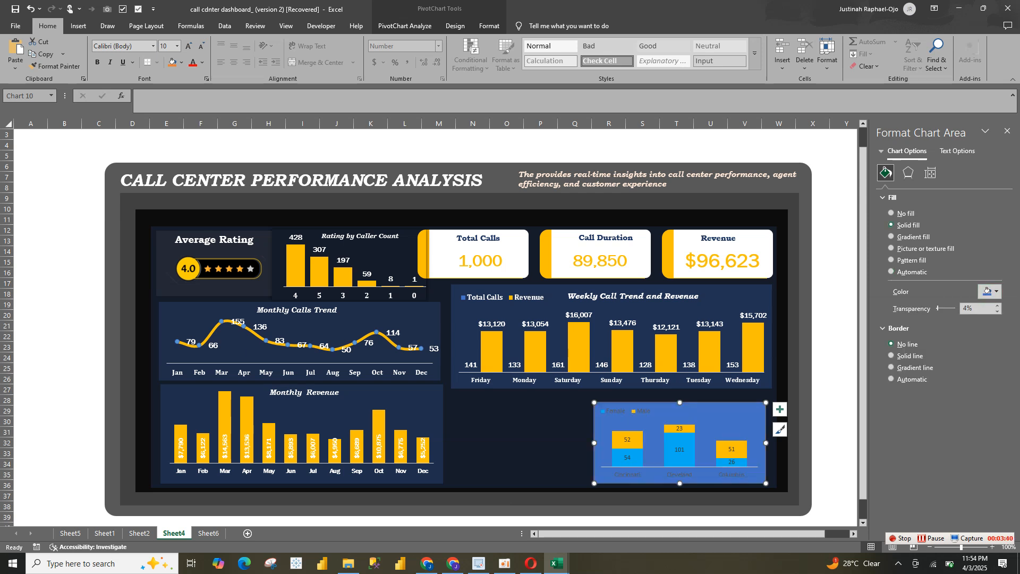
pyautogui.moveTo(938, 309); pyautogui.dragTo(953, 308)
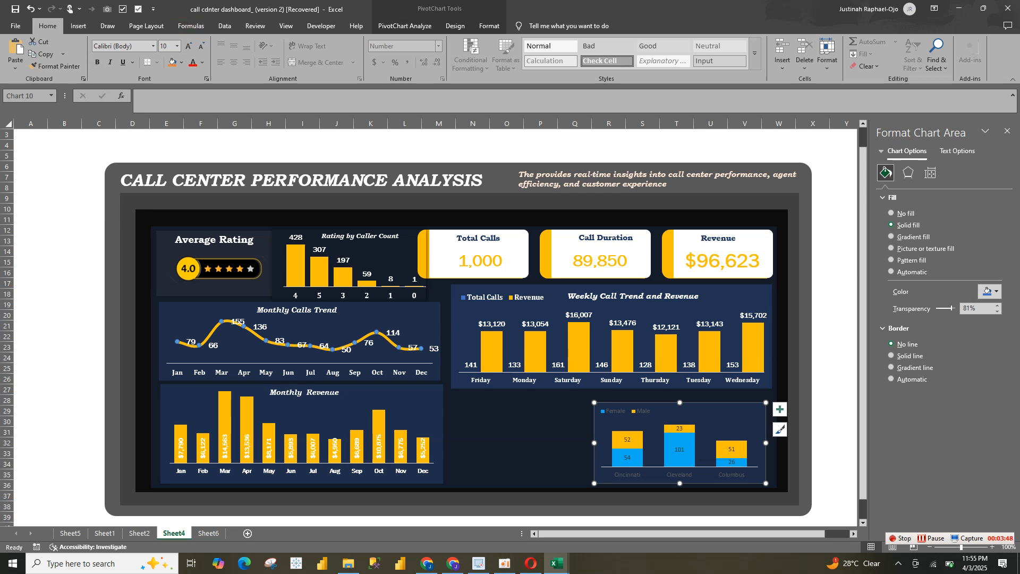
# Format all text in the city chart as bold white Cambria
pyautogui.click(98, 62)
pyautogui.click(202, 62)
pyautogui.click(195, 127)
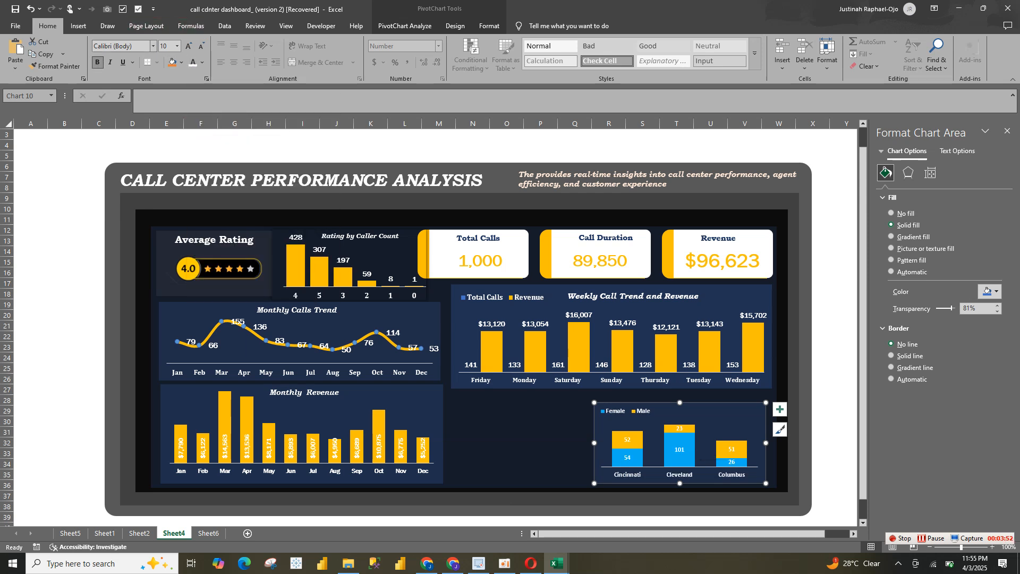
pyautogui.click(153, 46)
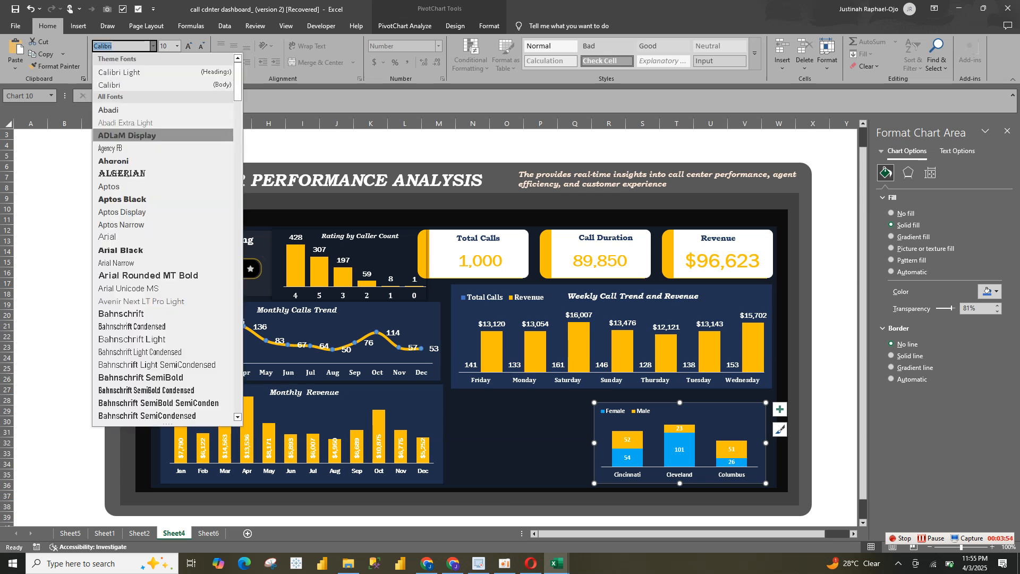
pyautogui.write('Cz')
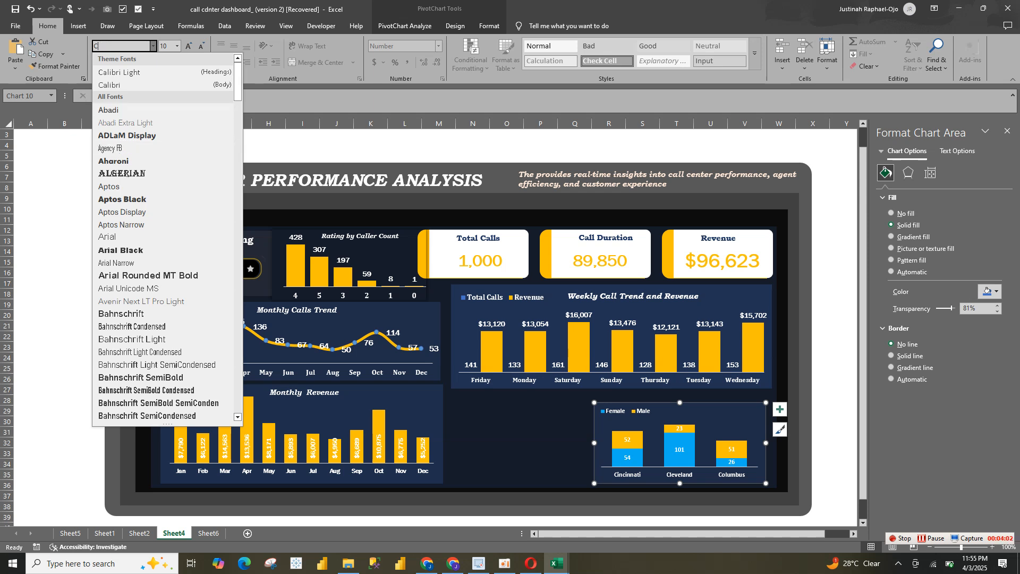
pyautogui.write('ambria')
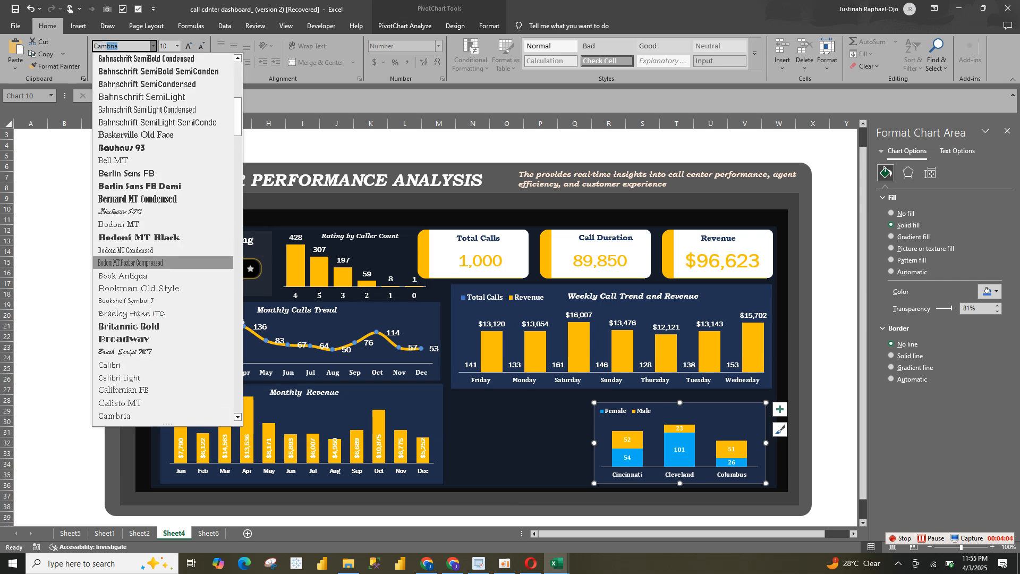
pyautogui.press('Return')
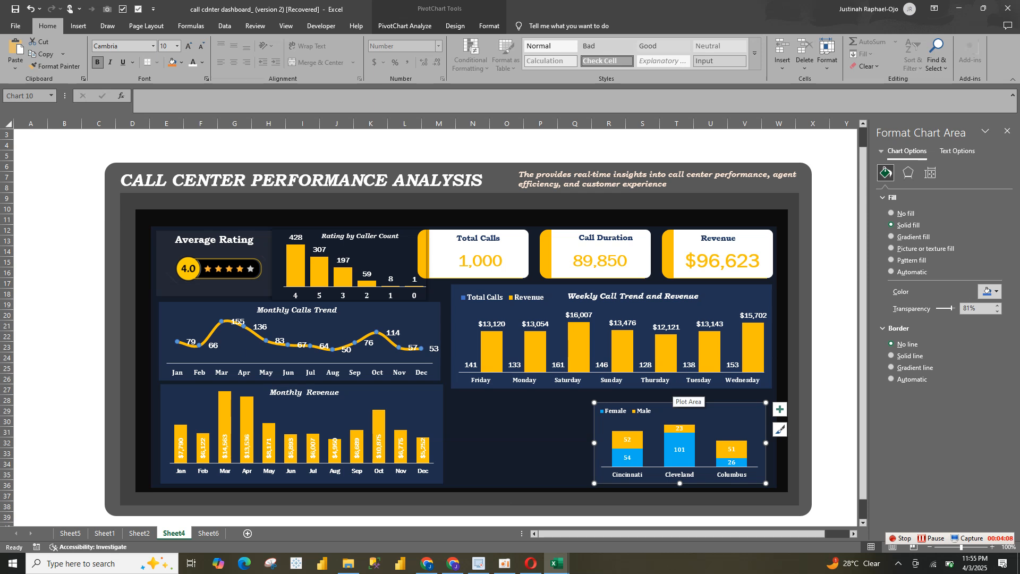
# Set the font of the Male series data labels in the city chart to Franklin Gothic Book
pyautogui.click(687, 443)
pyautogui.click(680, 428)
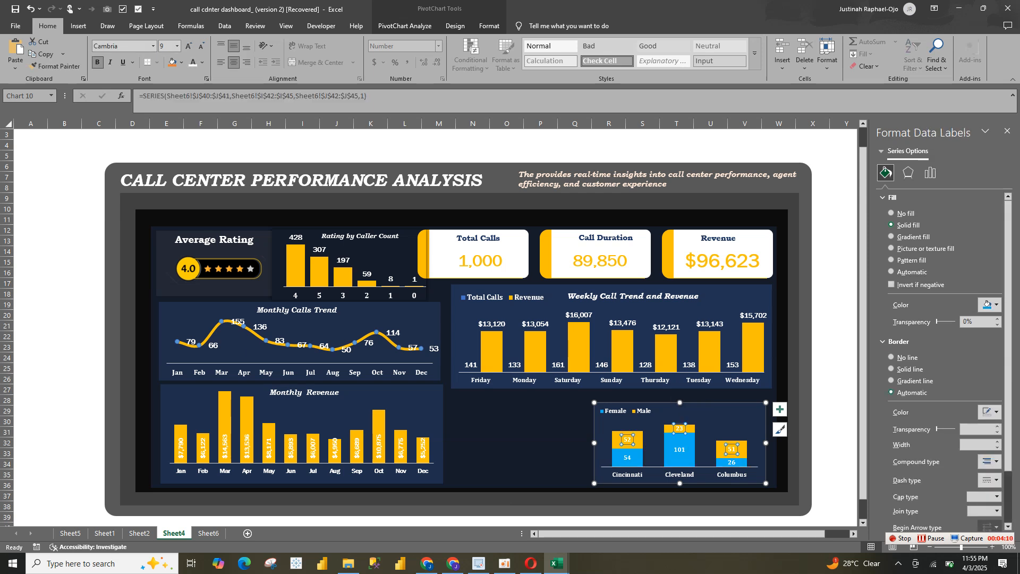
pyautogui.click(153, 46)
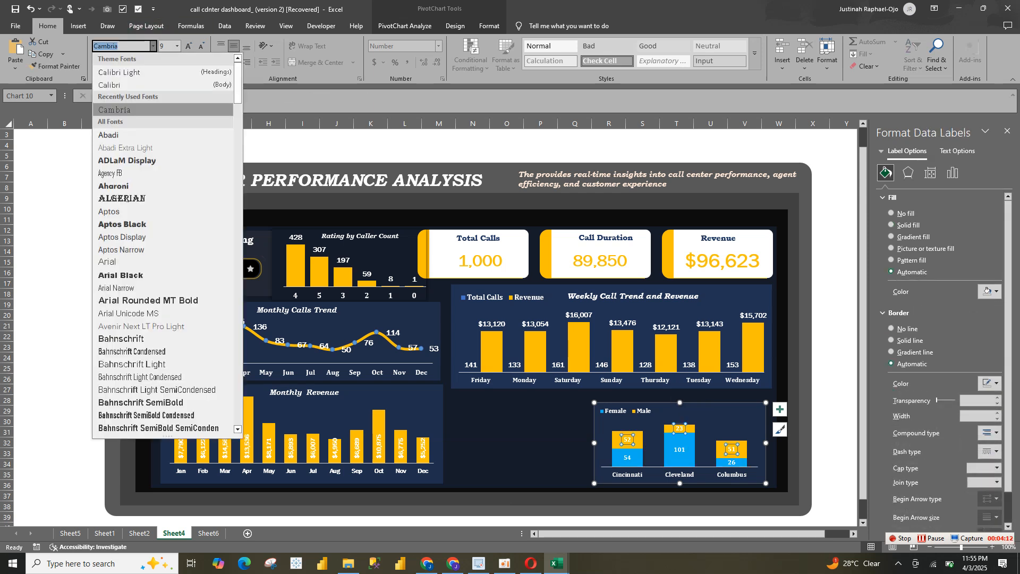
pyautogui.write('Fro')
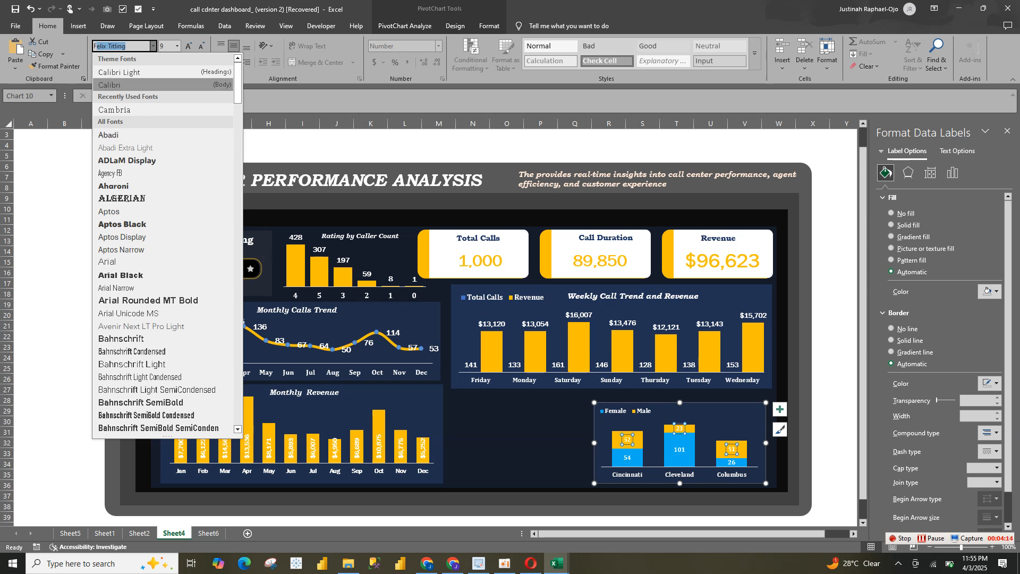
pyautogui.press('BackSpace')
pyautogui.write('anklin Gothic Boo')
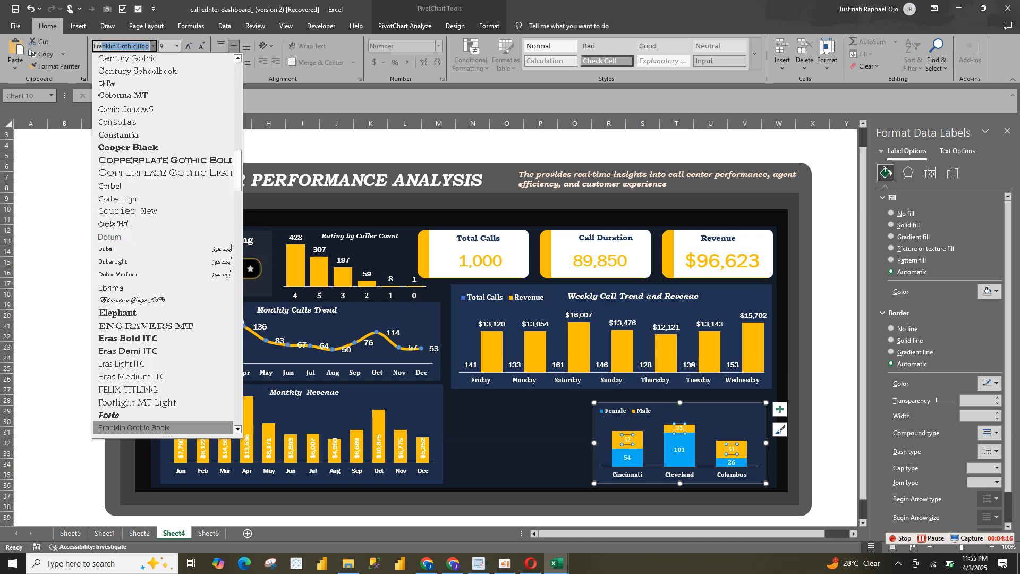
pyautogui.press('Return')
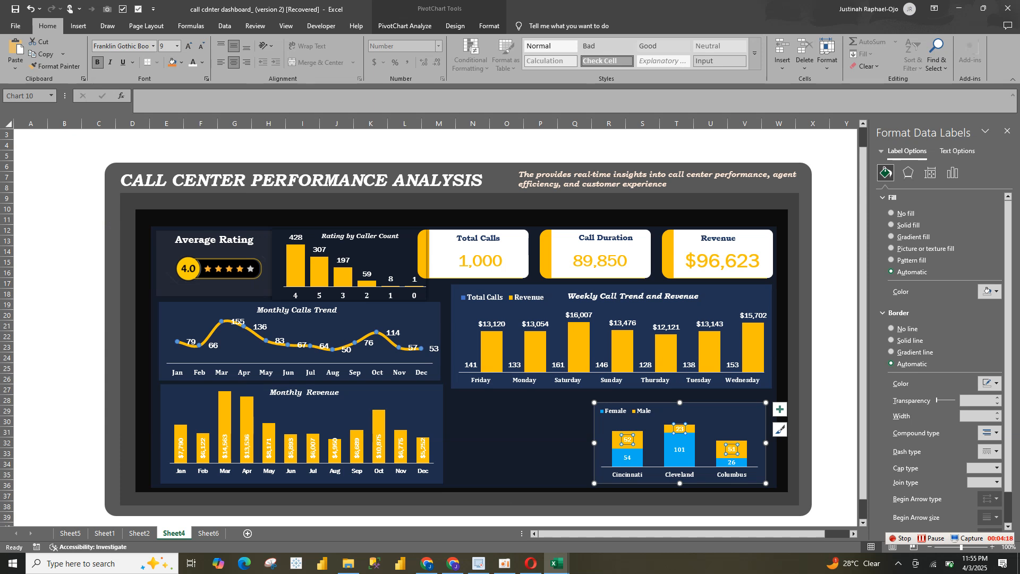
pyautogui.press('Escape')
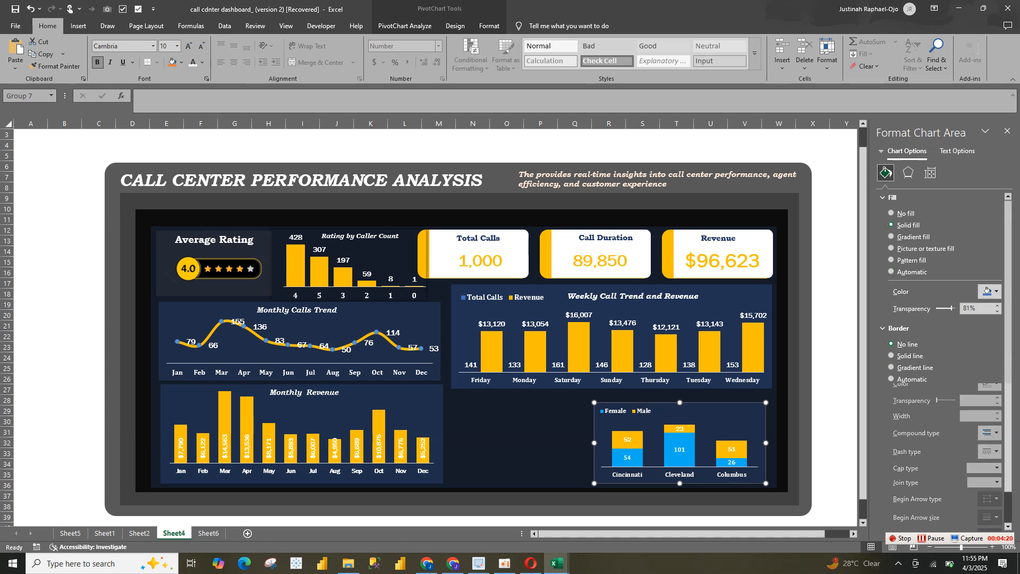
pyautogui.press('Escape')
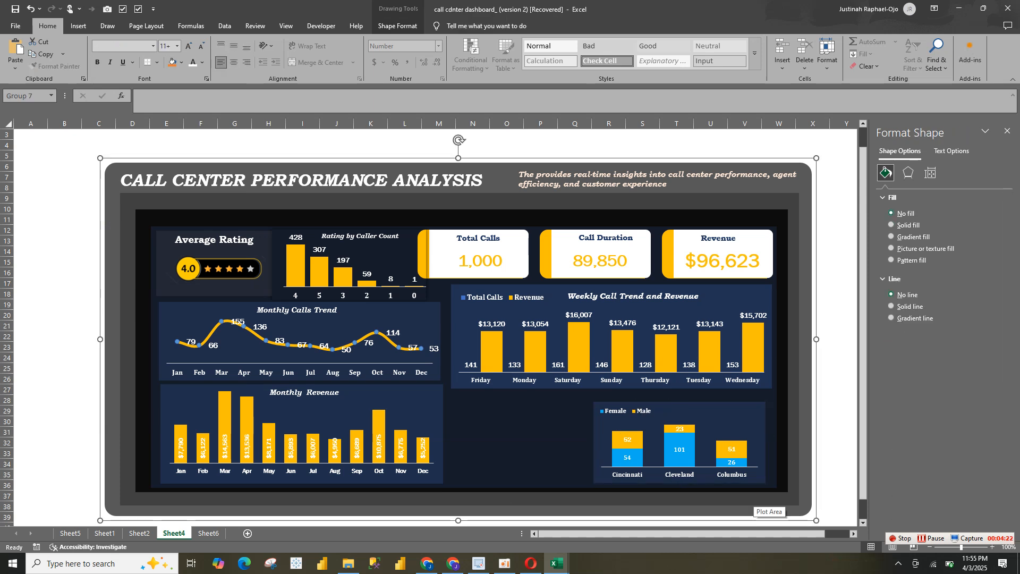
# Set the Female series data labels to Franklin Gothic Book and widen the city chart to align with the weekly chart's right edge
pyautogui.click(752, 475)
pyautogui.click(679, 451)
pyautogui.click(680, 450)
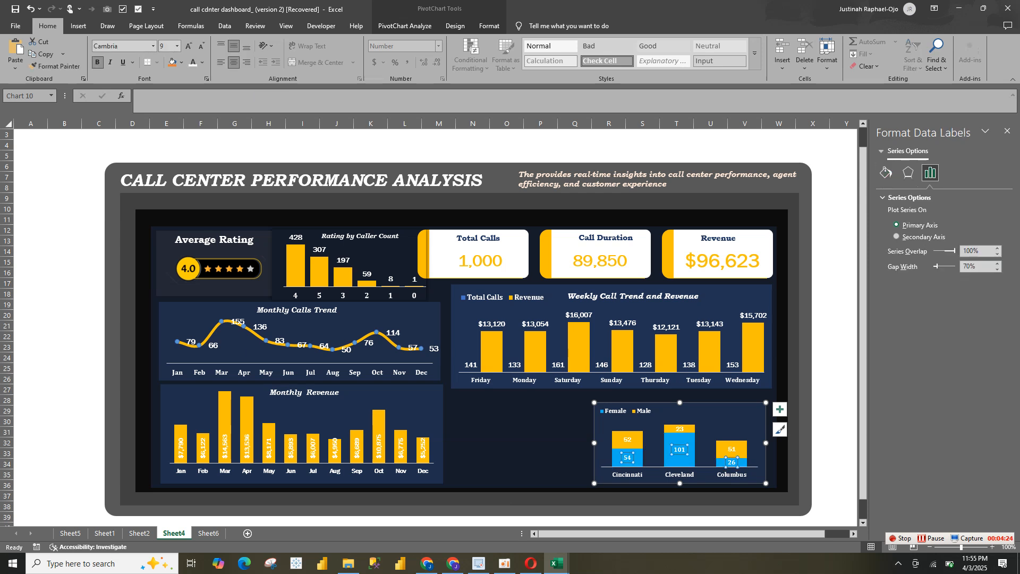
pyautogui.click(152, 46)
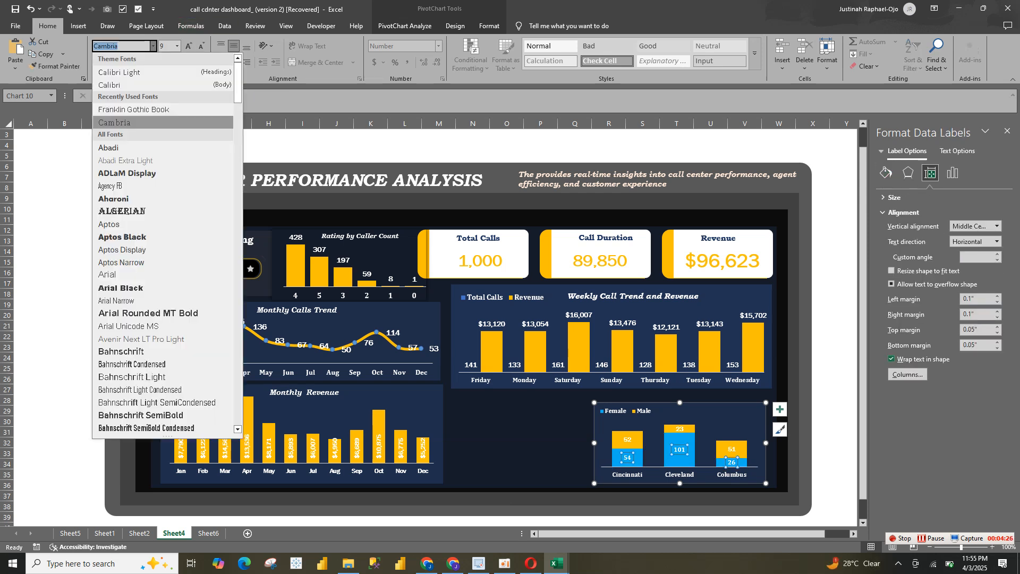
pyautogui.click(128, 110)
pyautogui.click(703, 426)
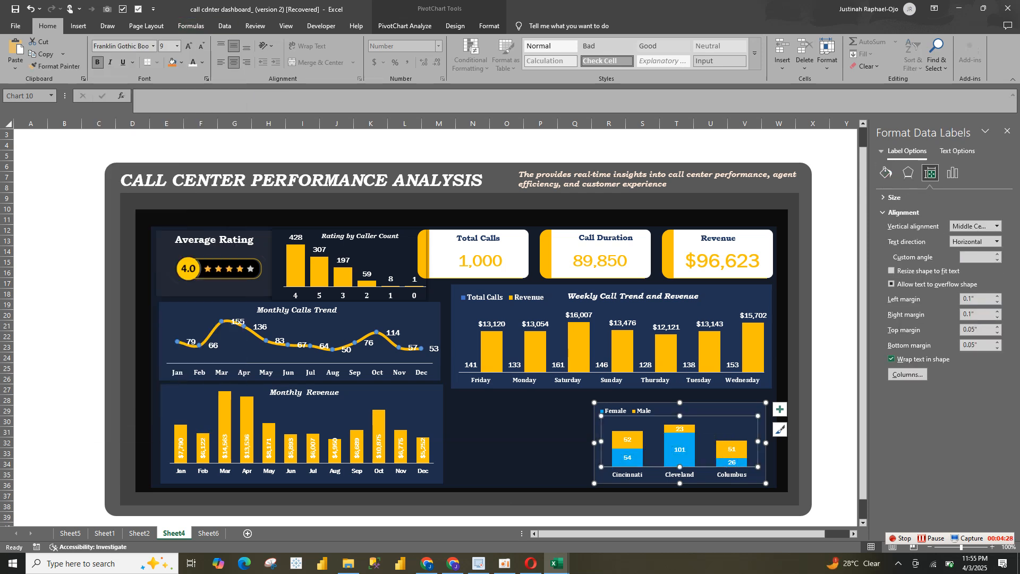
pyautogui.moveTo(766, 442); pyautogui.dragTo(772, 442)
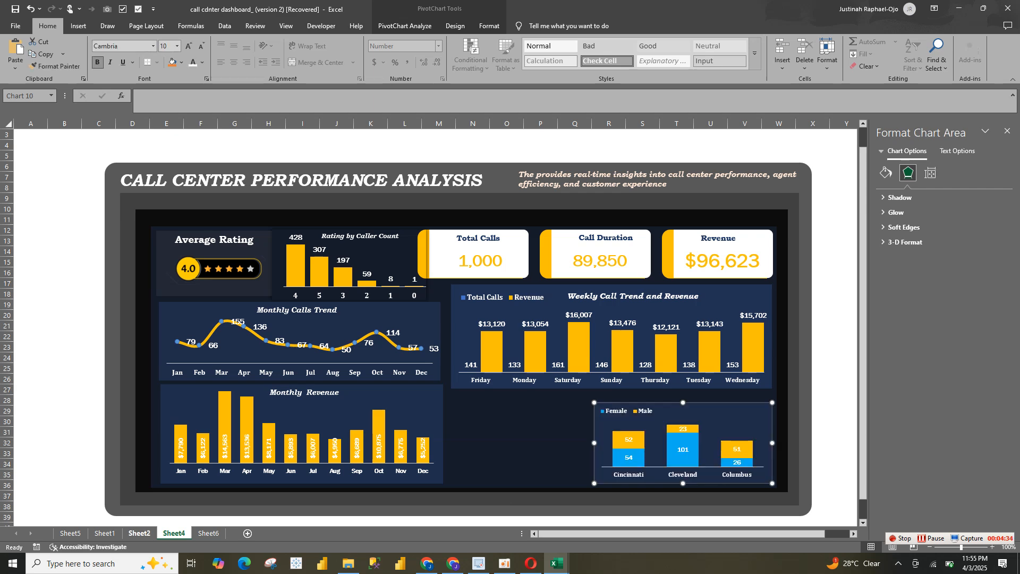
# Check the reference dashboard on Sheet2, and insert a doughnut chart from the gender 5* Rating PivotTable on Sheet6
pyautogui.click(139, 533)
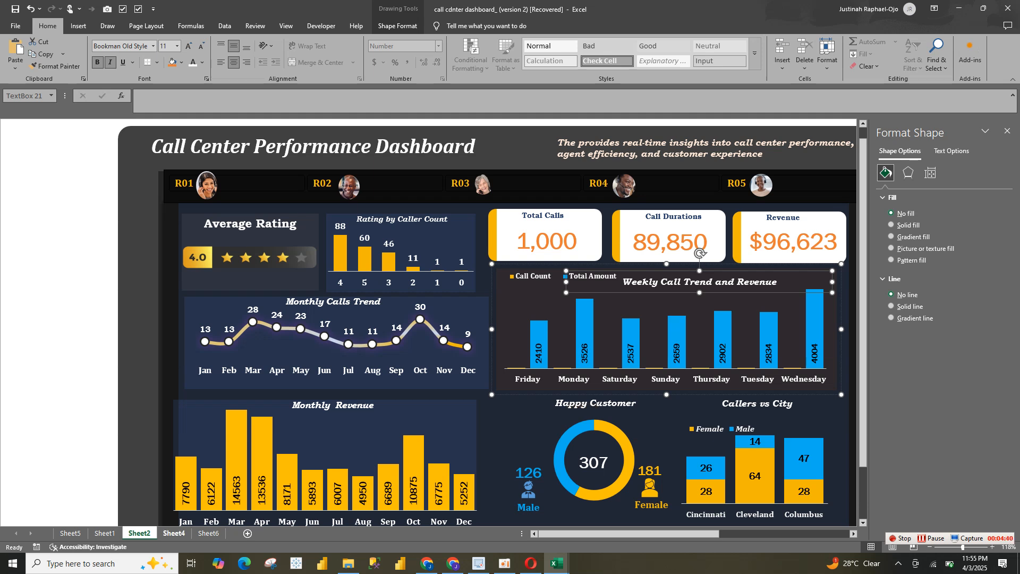
pyautogui.click(174, 533)
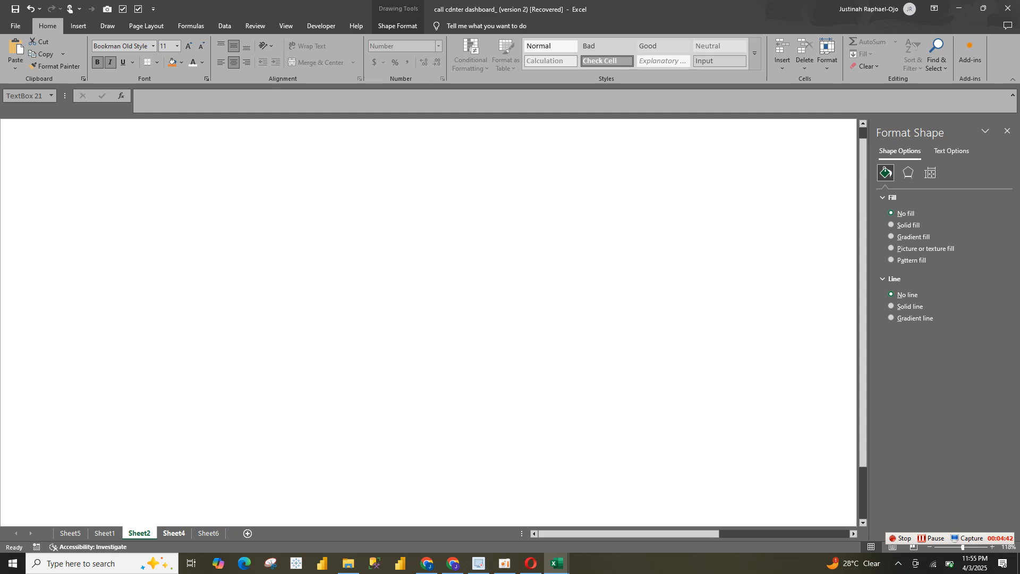
pyautogui.click(209, 533)
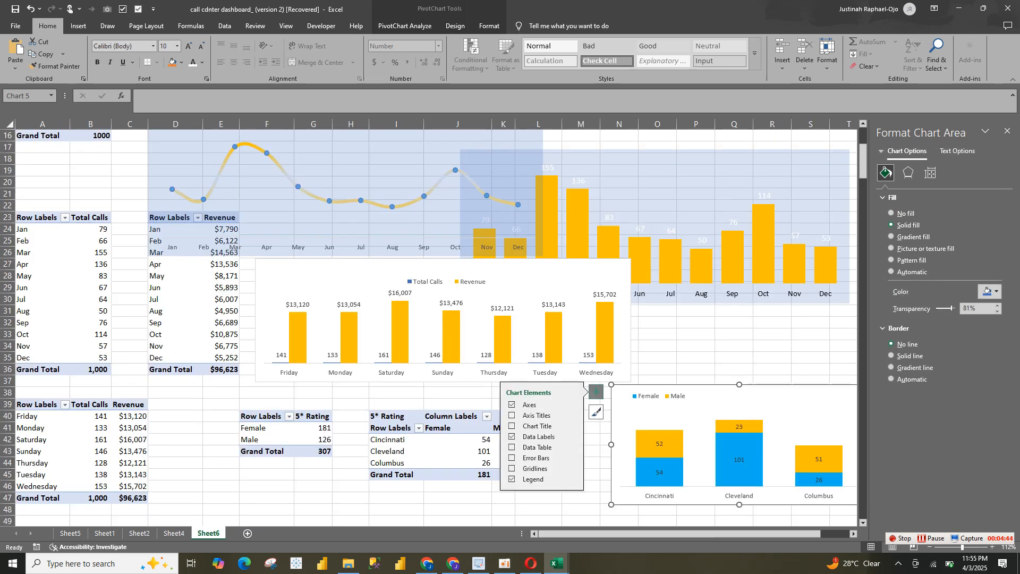
pyautogui.click(290, 441)
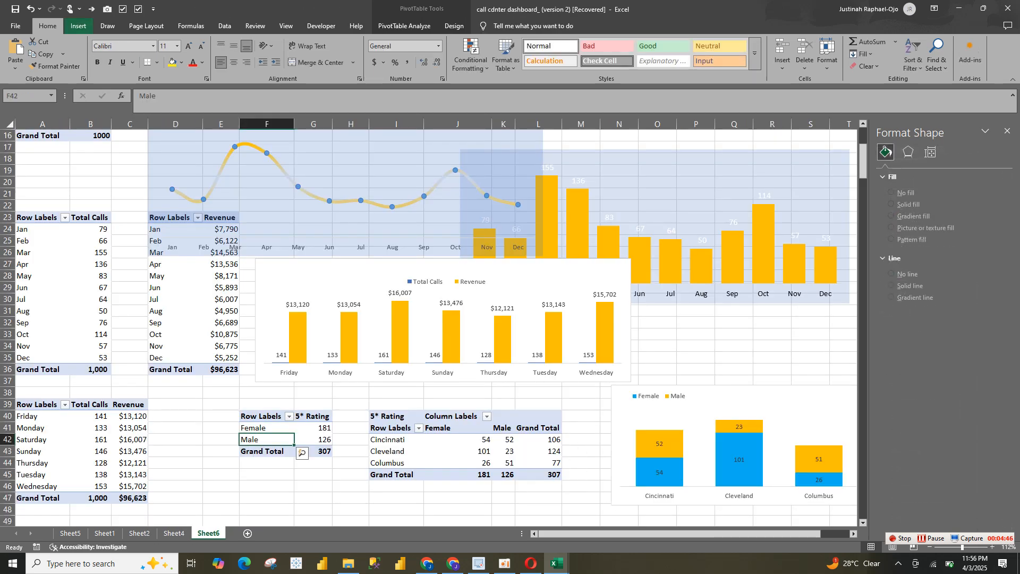
pyautogui.click(78, 25)
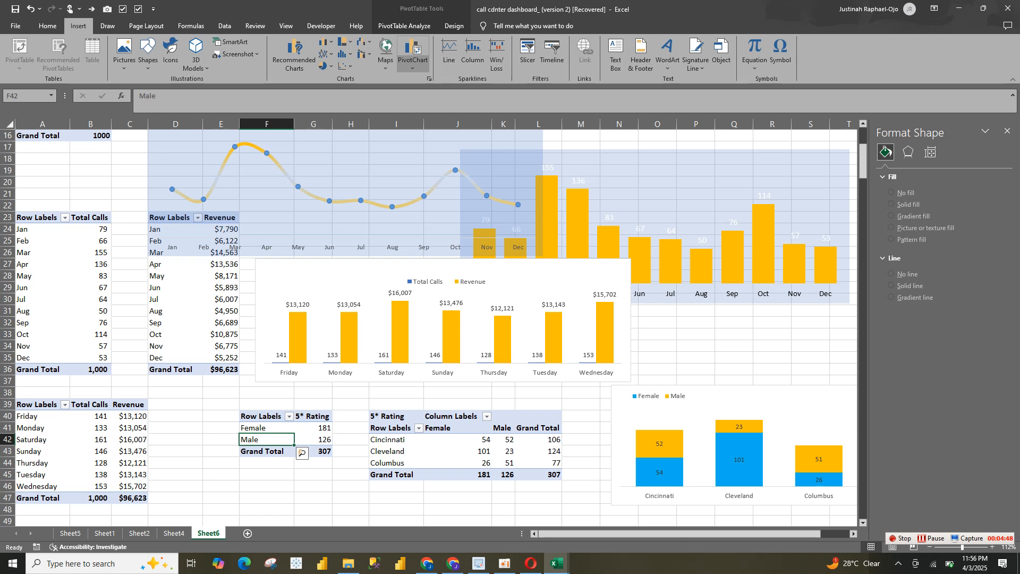
pyautogui.click(325, 66)
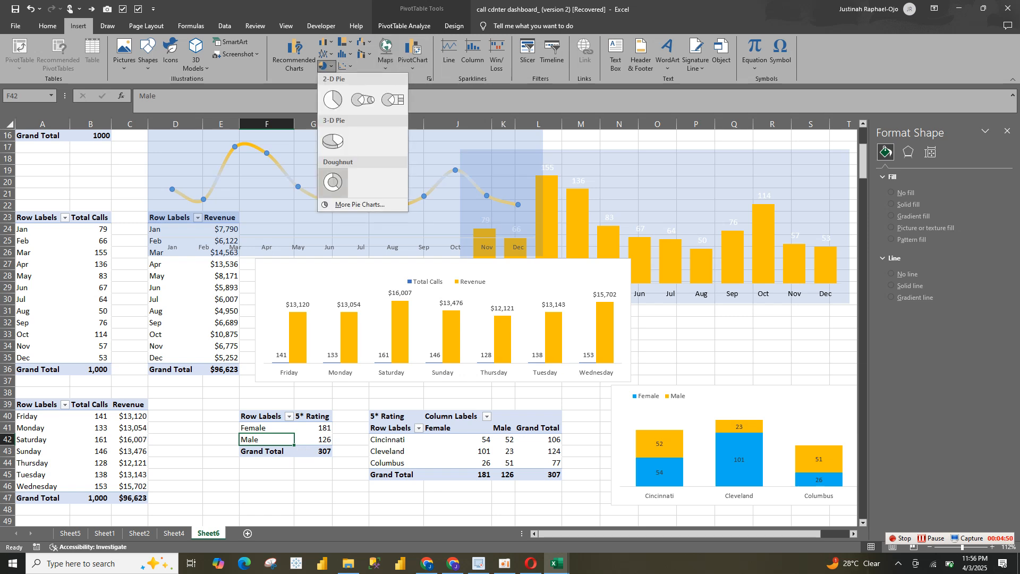
pyautogui.click(334, 182)
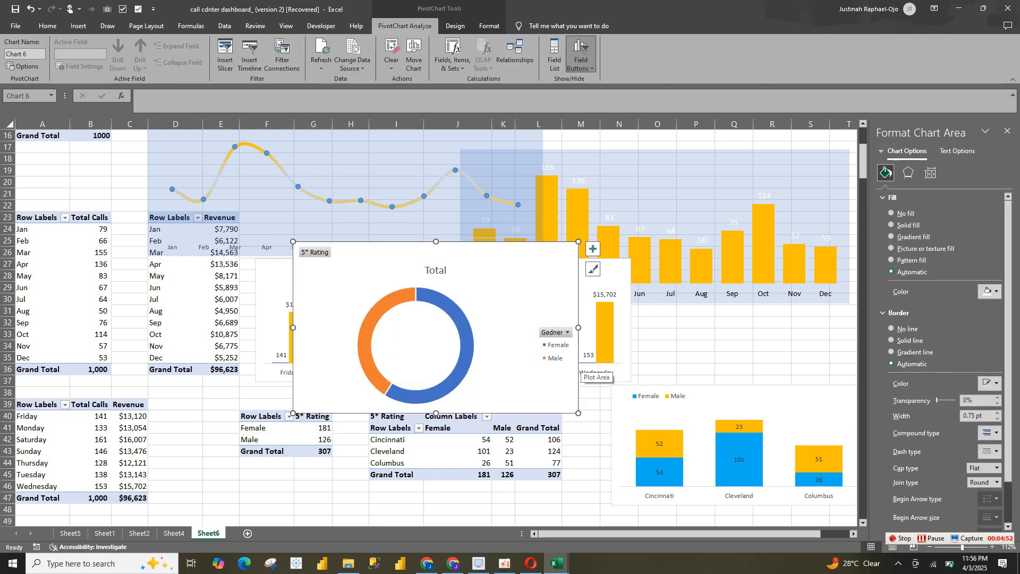
# Hide all field buttons on the gender doughnut chart and delete its Total title
pyautogui.click(567, 332)
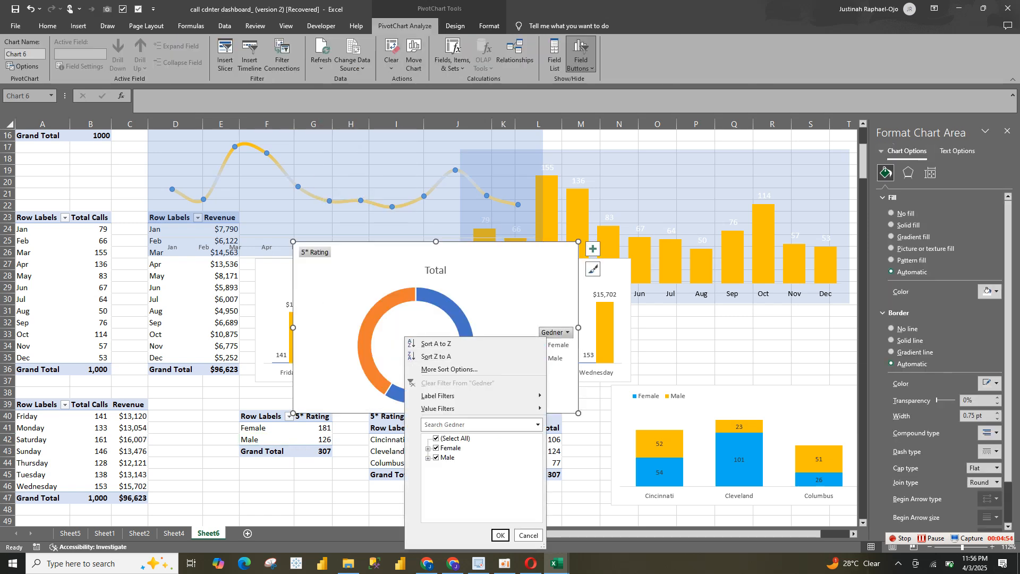
pyautogui.rightClick(313, 251)
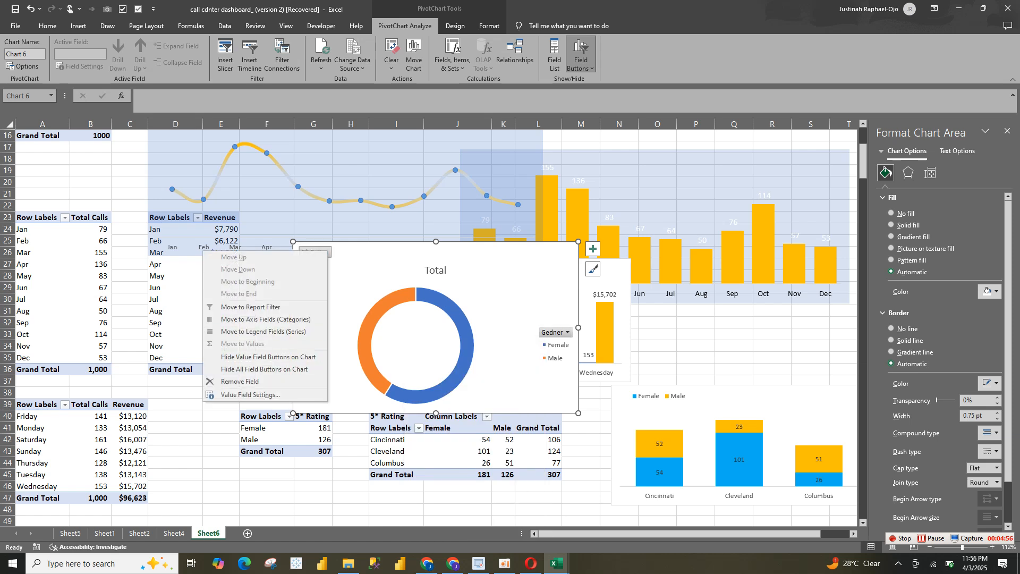
pyautogui.click(264, 369)
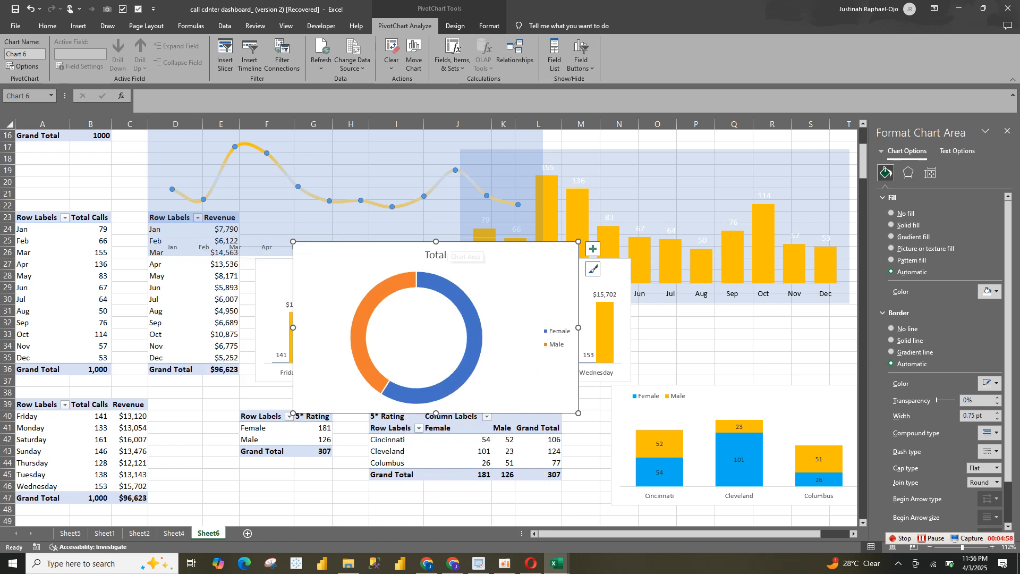
pyautogui.click(436, 255)
pyautogui.press('Delete')
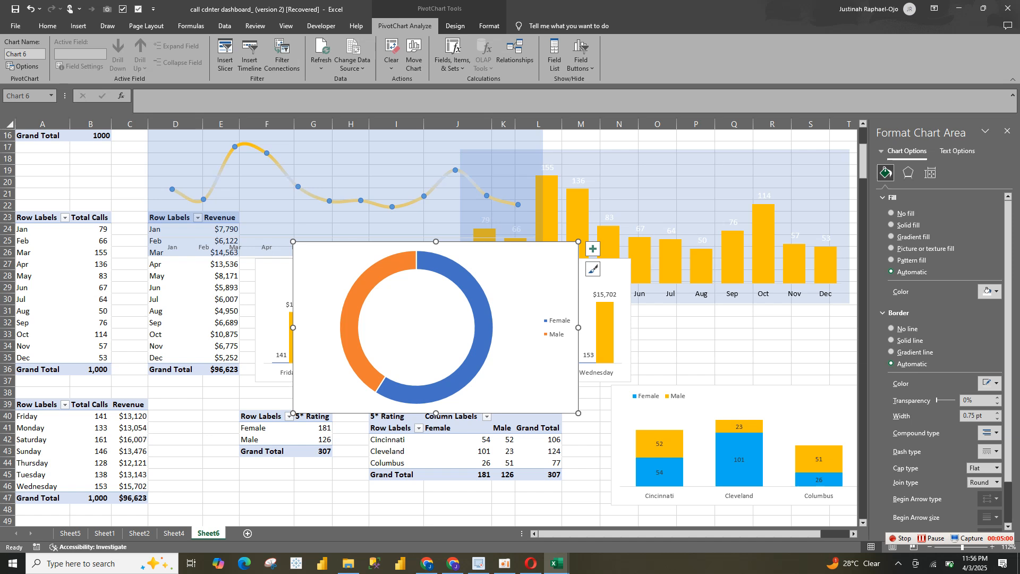
# Remove the legend from the gender doughnut chart and make the chart area slightly wider and shorter
pyautogui.click(557, 327)
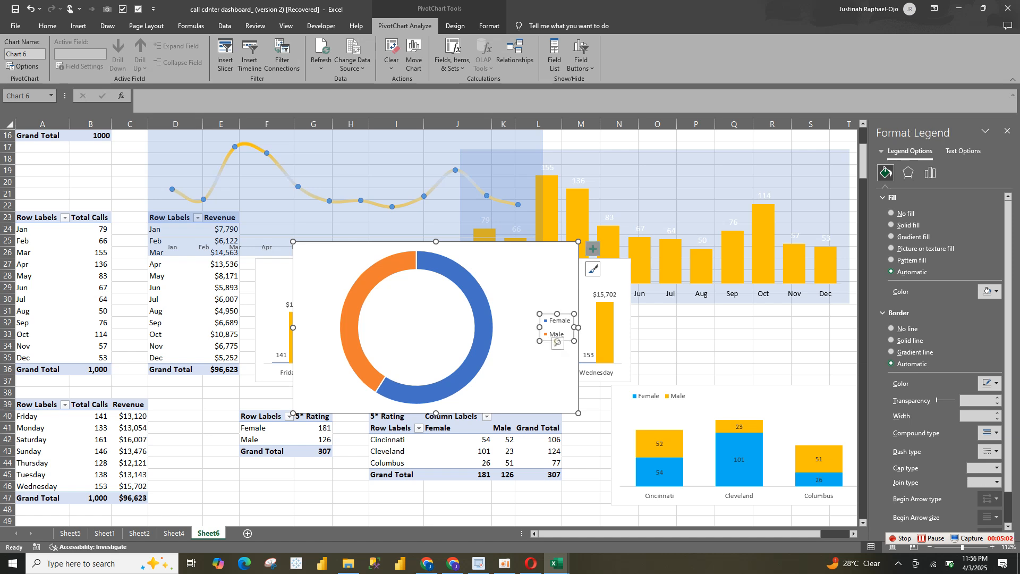
pyautogui.click(593, 248)
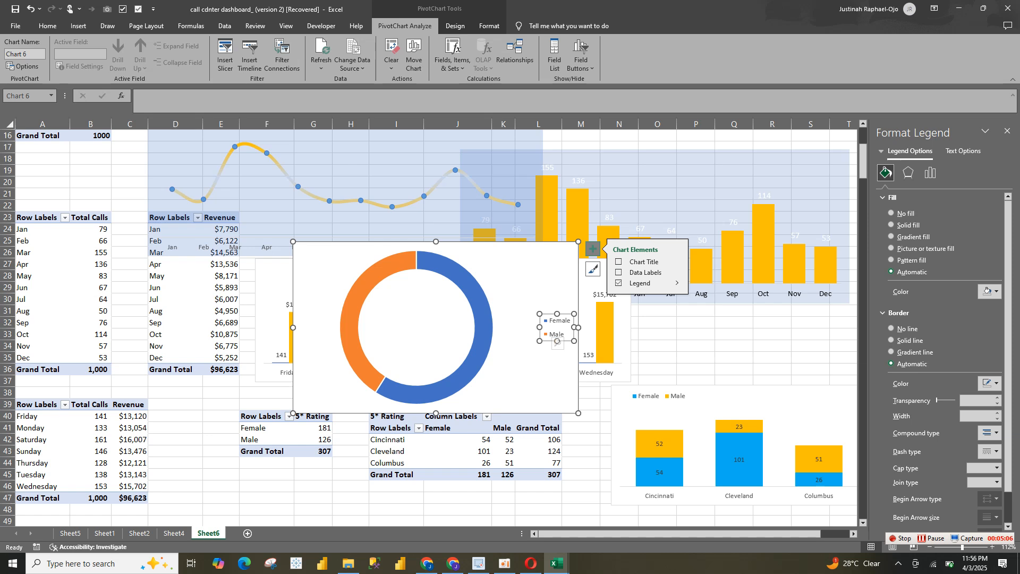
pyautogui.click(677, 283)
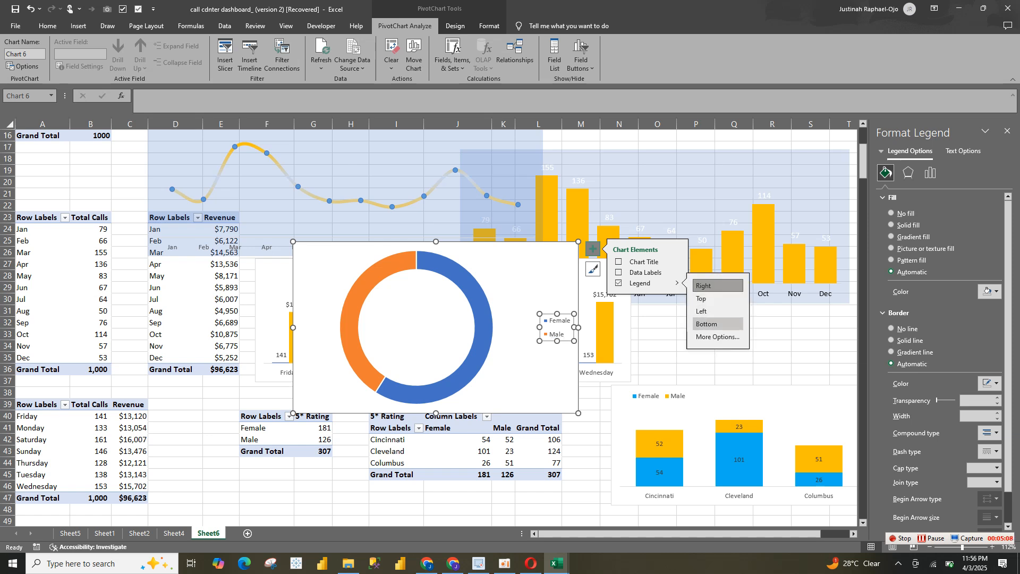
pyautogui.click(618, 283)
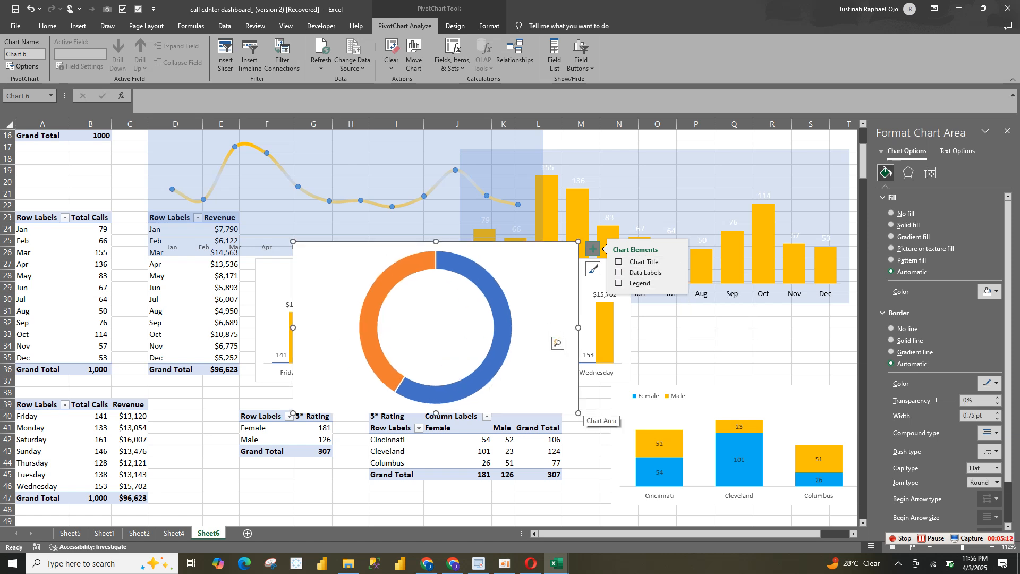
pyautogui.moveTo(578, 413); pyautogui.dragTo(612, 406)
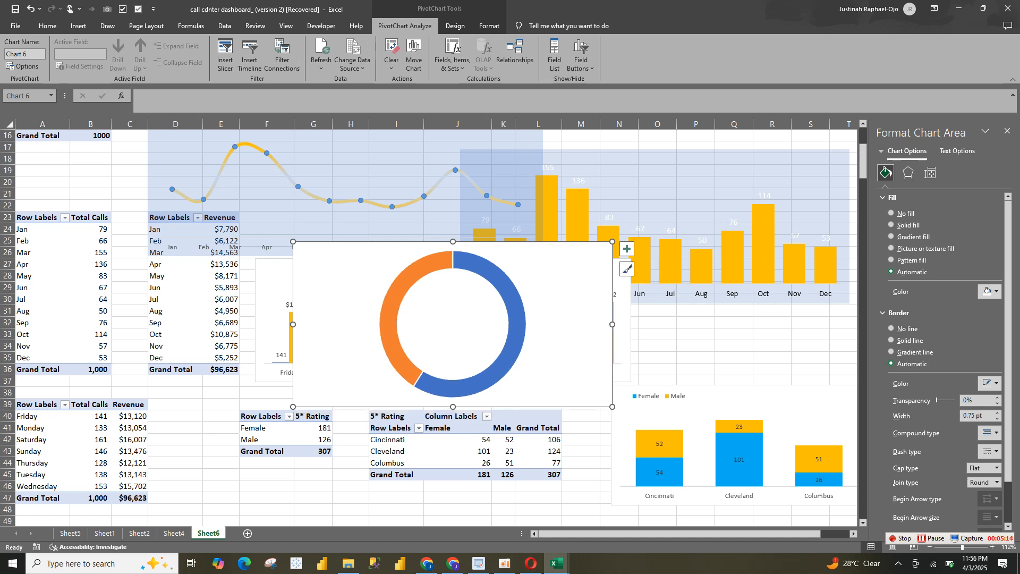
# Remove the doughnut chart area's border and give it a solid blue theme fill at 88% transparency
pyautogui.click(891, 329)
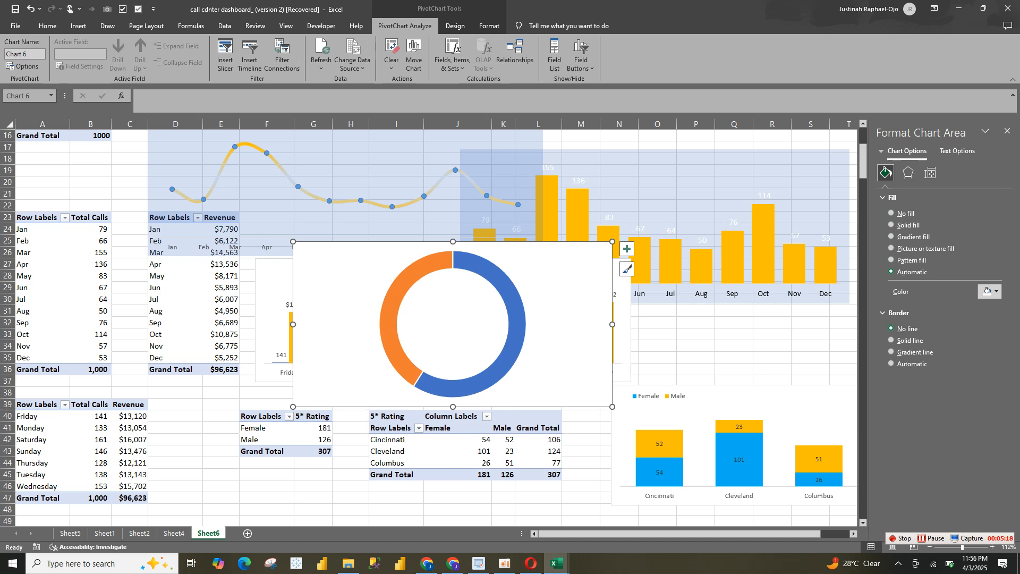
pyautogui.click(989, 291)
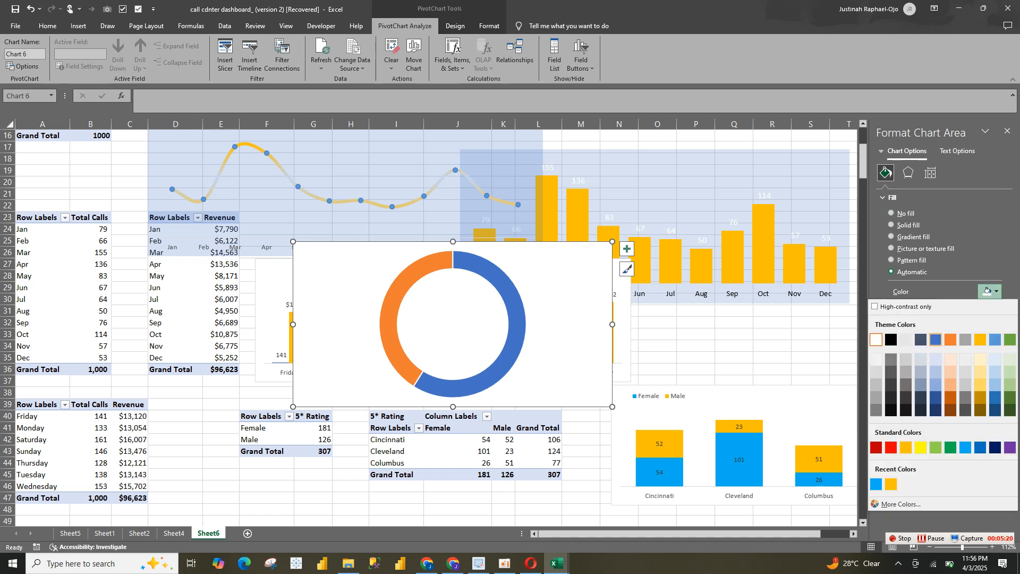
pyautogui.click(935, 340)
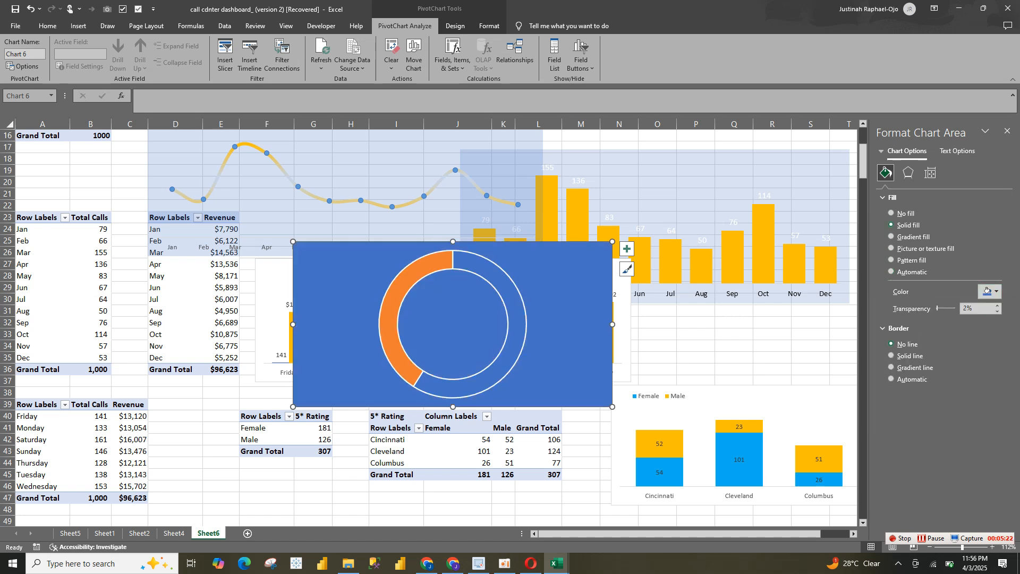
pyautogui.moveTo(937, 308); pyautogui.dragTo(953, 308)
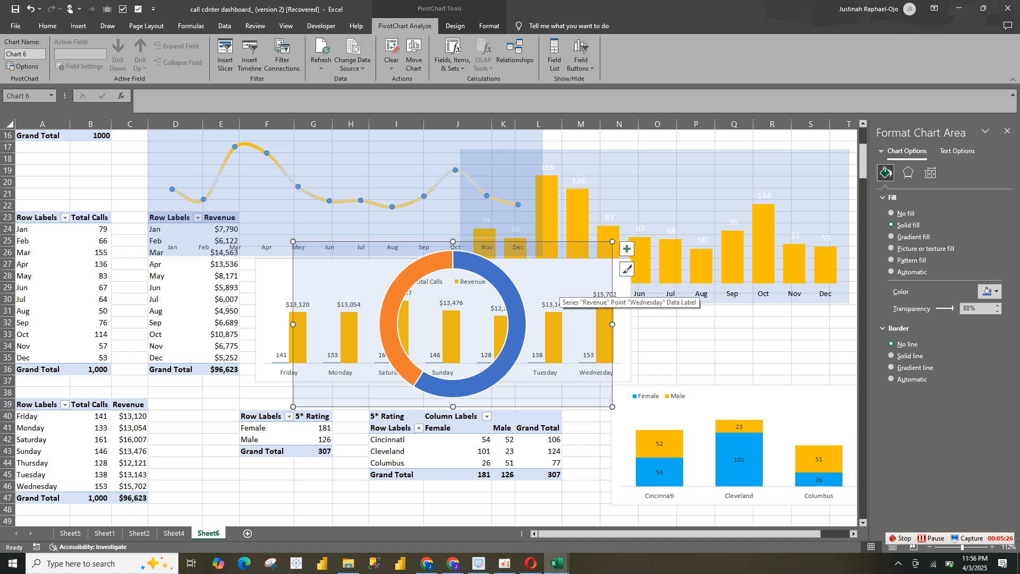
# Remove the outline of the doughnut ring and fill its Female slice with light blue
pyautogui.click(517, 315)
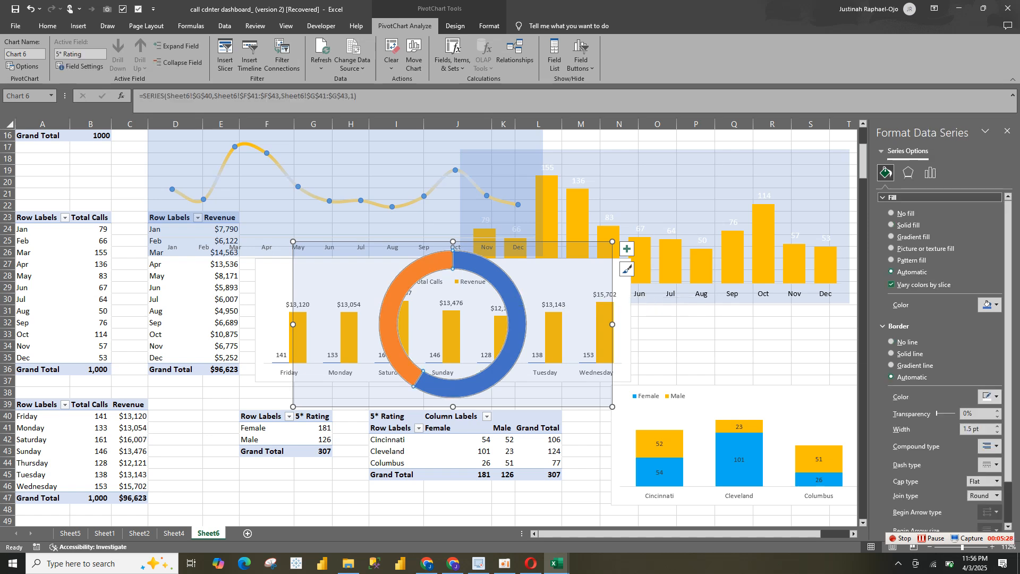
pyautogui.click(891, 342)
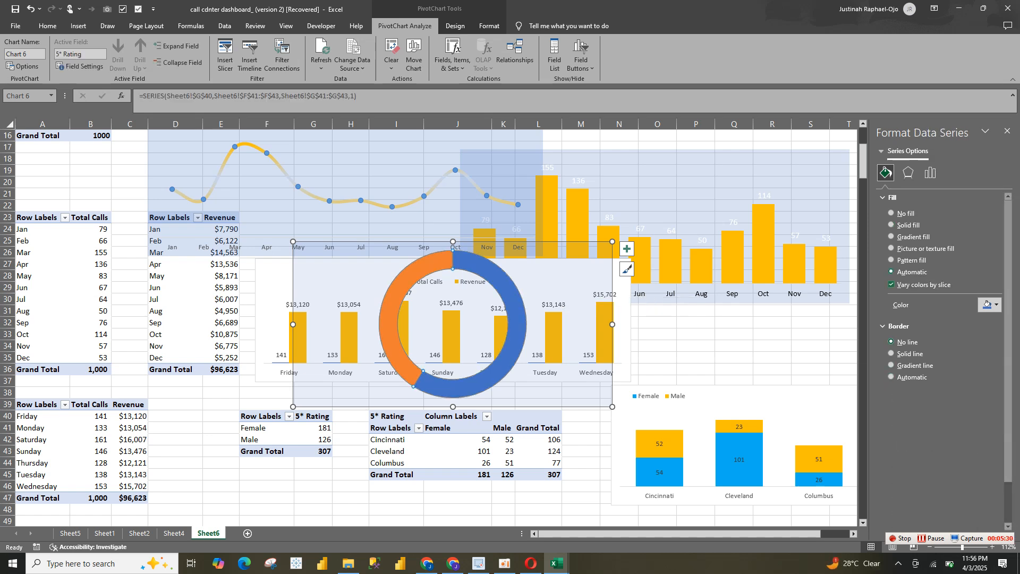
pyautogui.click(519, 314)
pyautogui.doubleClick(519, 315)
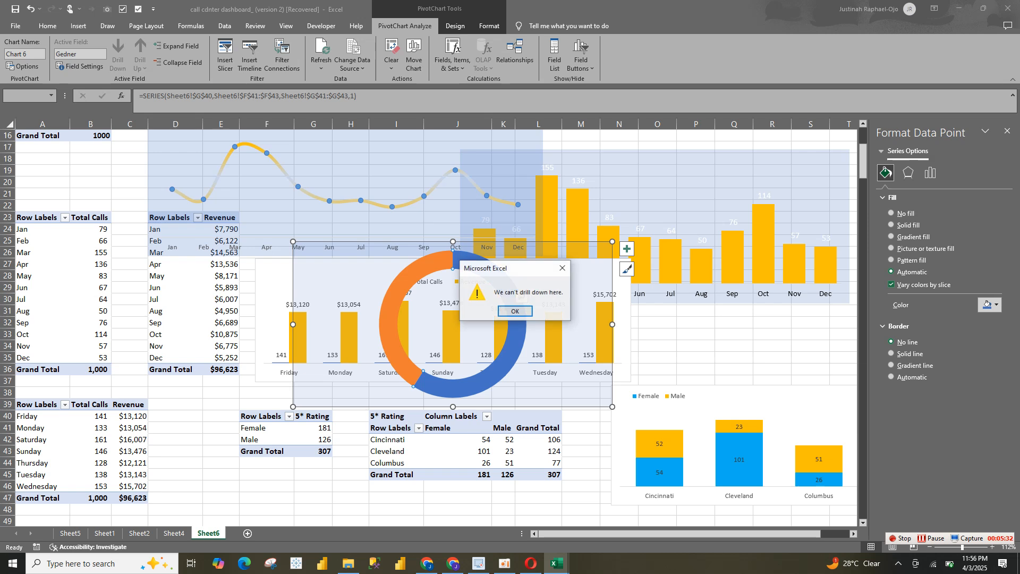
pyautogui.click(515, 311)
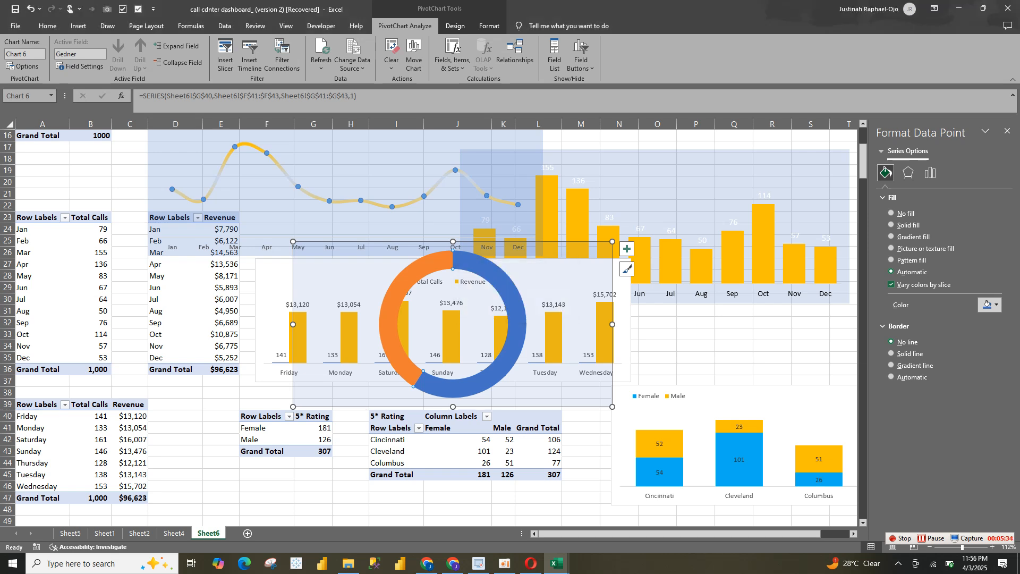
pyautogui.click(990, 304)
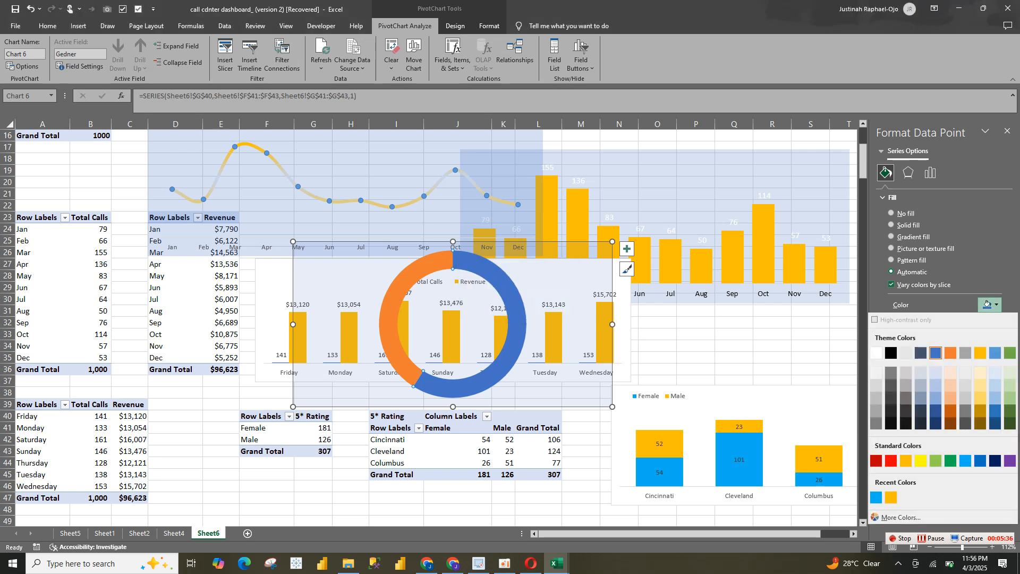
pyautogui.click(966, 461)
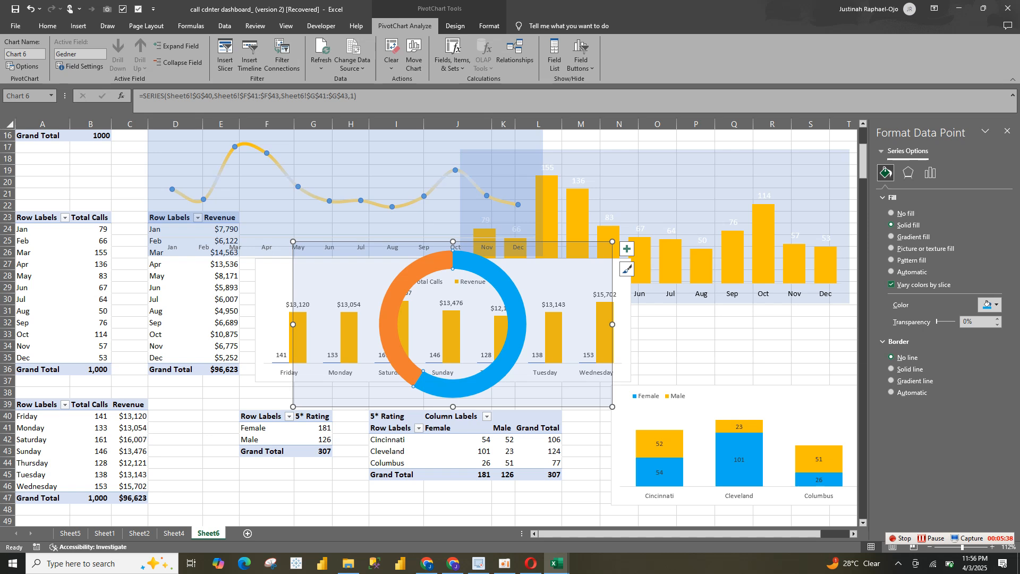
# Fill the Male slice of the doughnut ring with gold
pyautogui.hotkey('ctrl', 'z')
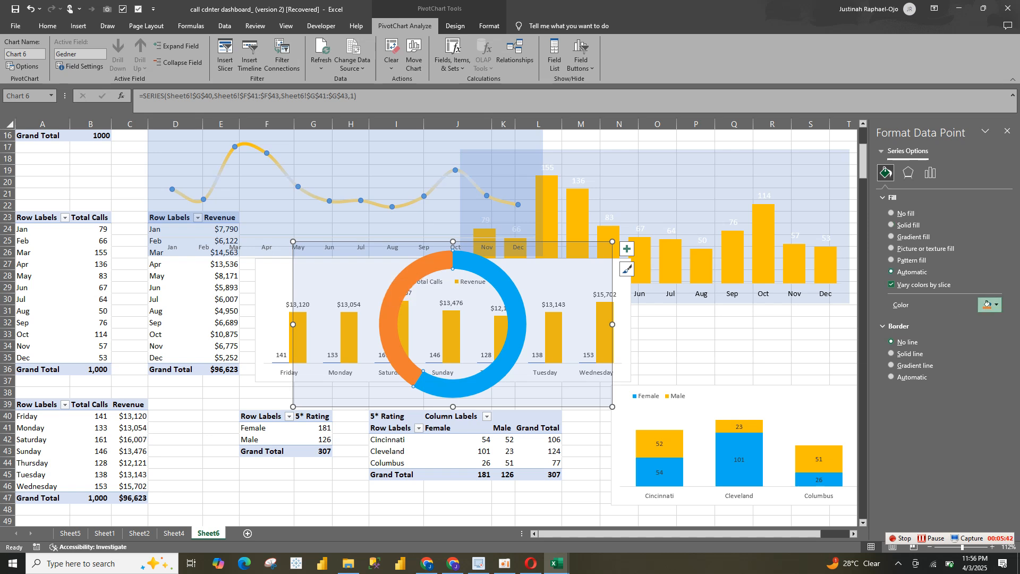
pyautogui.click(987, 305)
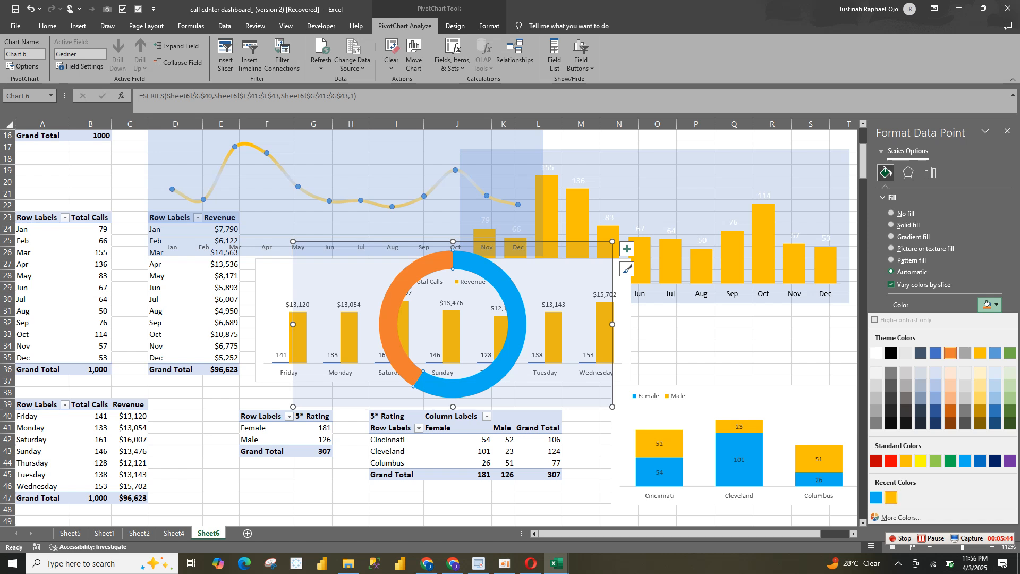
pyautogui.click(981, 353)
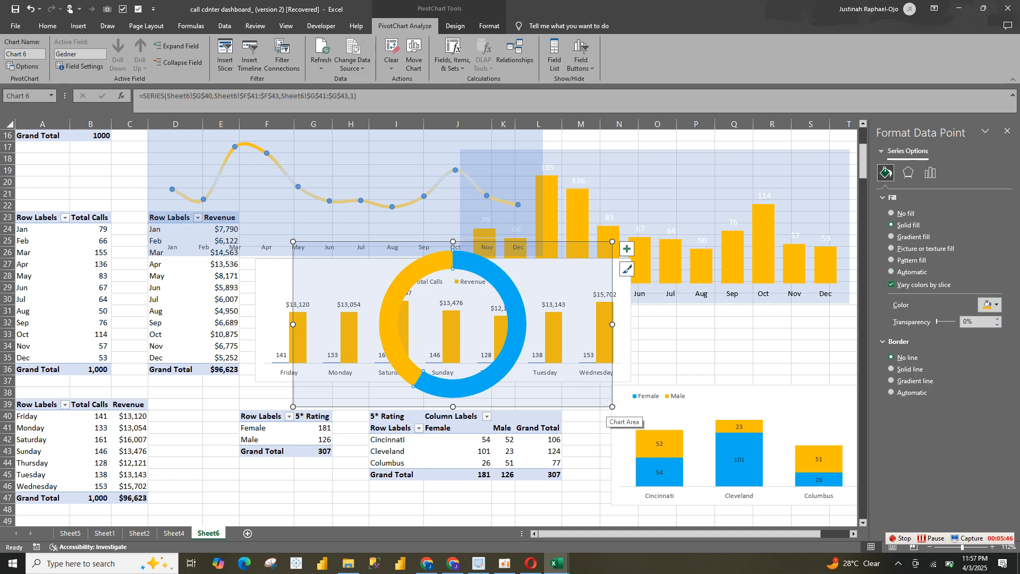
# Copy the gender doughnut chart from Sheet6 and paste it as a separate chart onto the Sheet4 dashboard
pyautogui.click(607, 415)
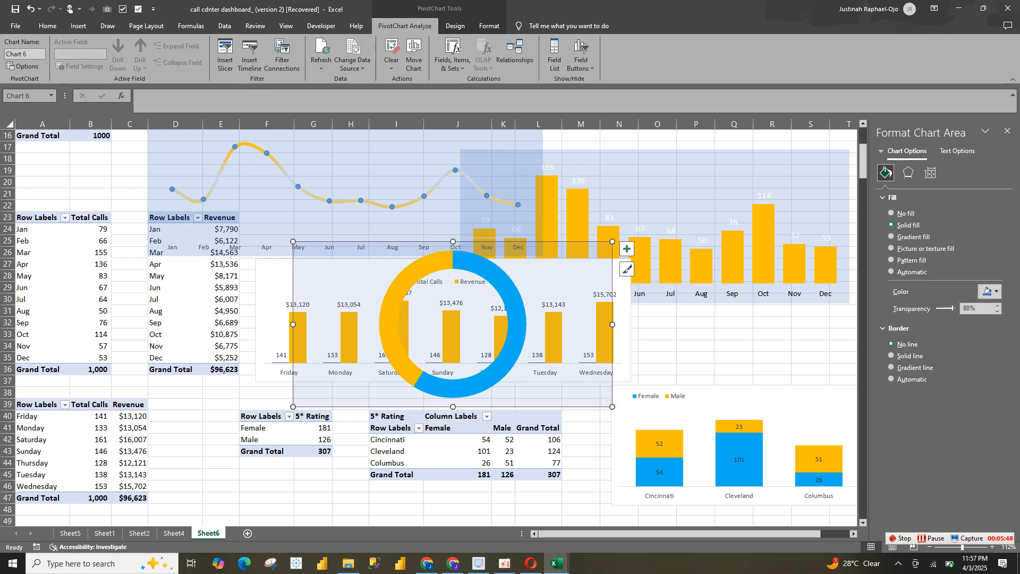
pyautogui.click(174, 533)
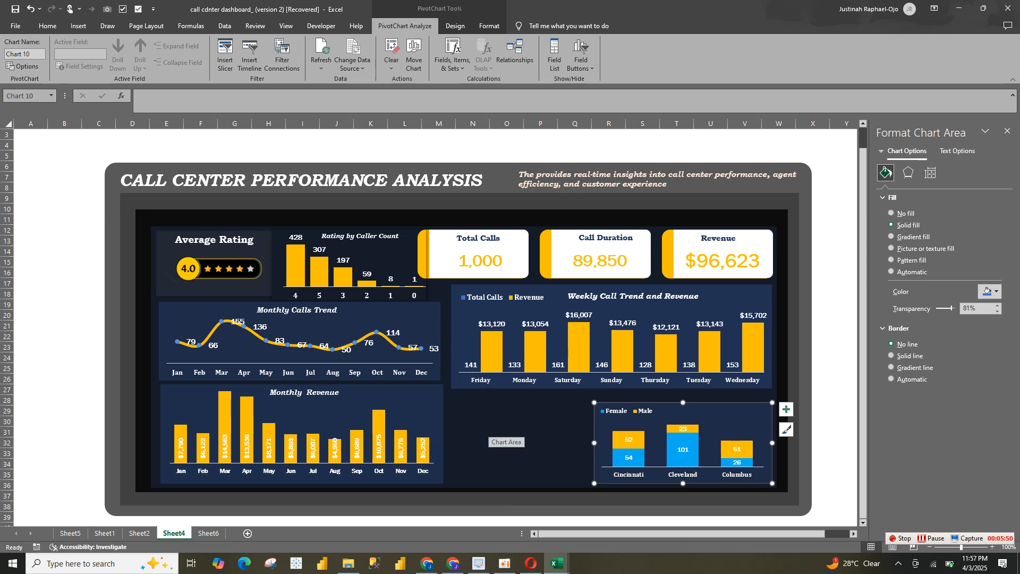
pyautogui.hotkey('ctrl', 'v')
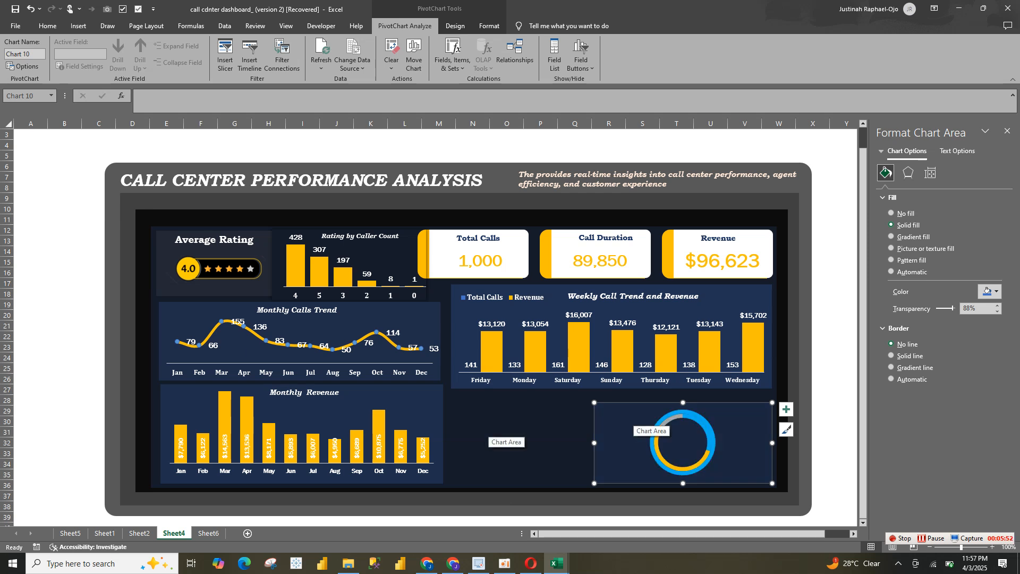
pyautogui.hotkey('ctrl', 'z')
pyautogui.click(522, 440)
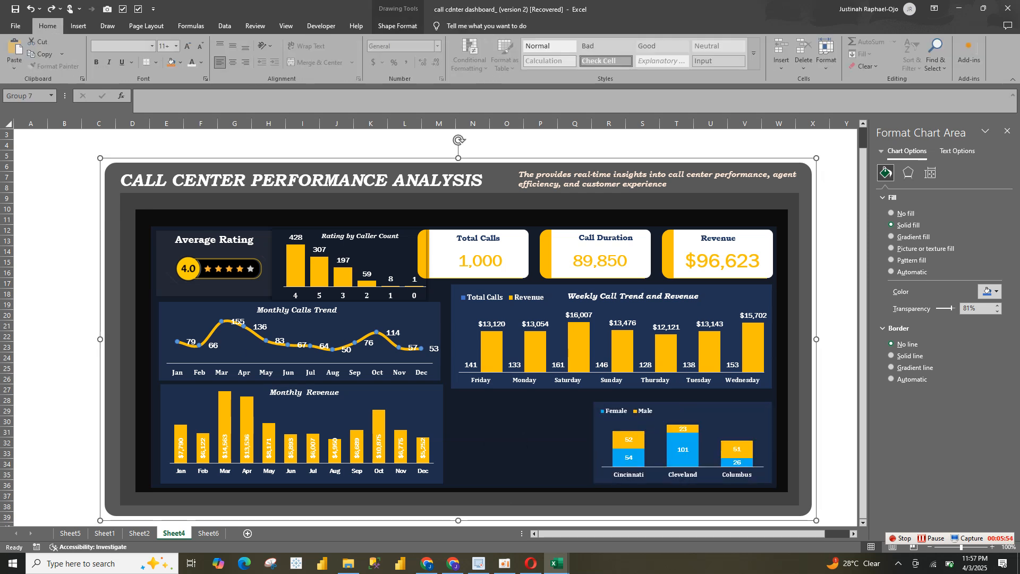
pyautogui.press('Escape')
pyautogui.hotkey('ctrl', 'v')
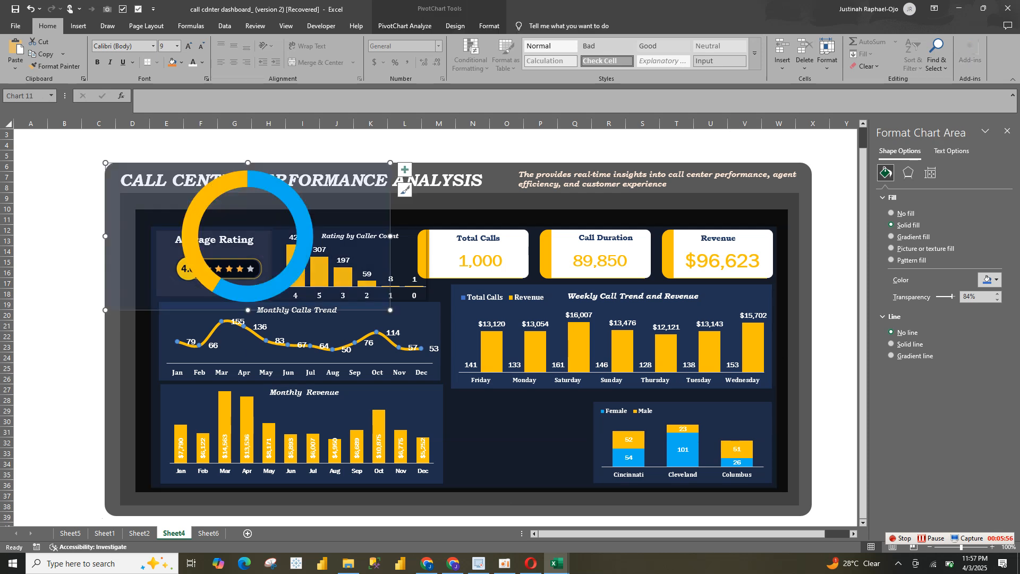
# Shrink the doughnut chart, place it between the Monthly Revenue and city charts below the weekly chart, and nudge the city chart slightly left
pyautogui.moveTo(390, 310); pyautogui.dragTo(313, 254)
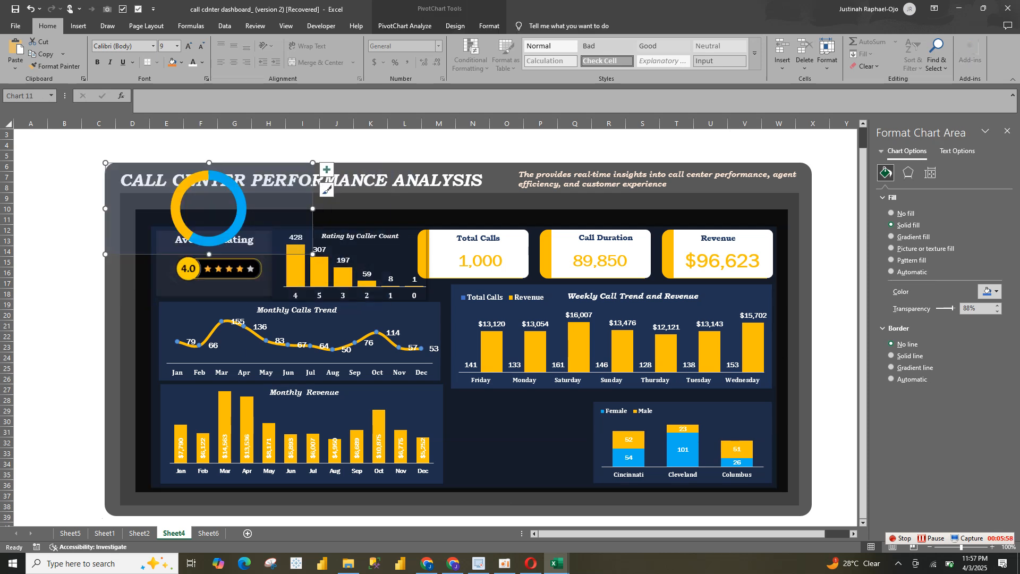
pyautogui.moveTo(266, 229); pyautogui.dragTo(567, 434)
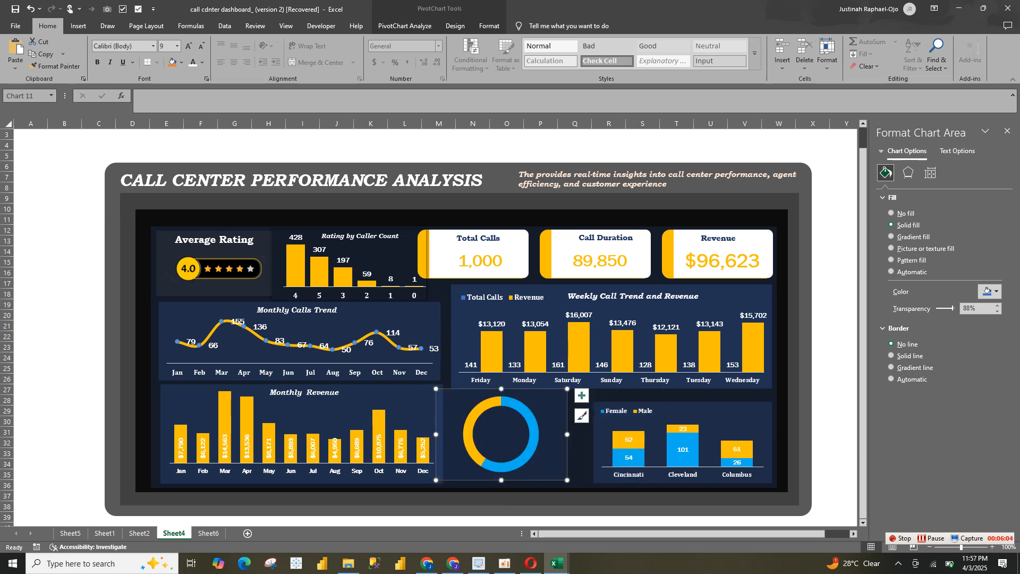
pyautogui.click(628, 447)
pyautogui.click(628, 446)
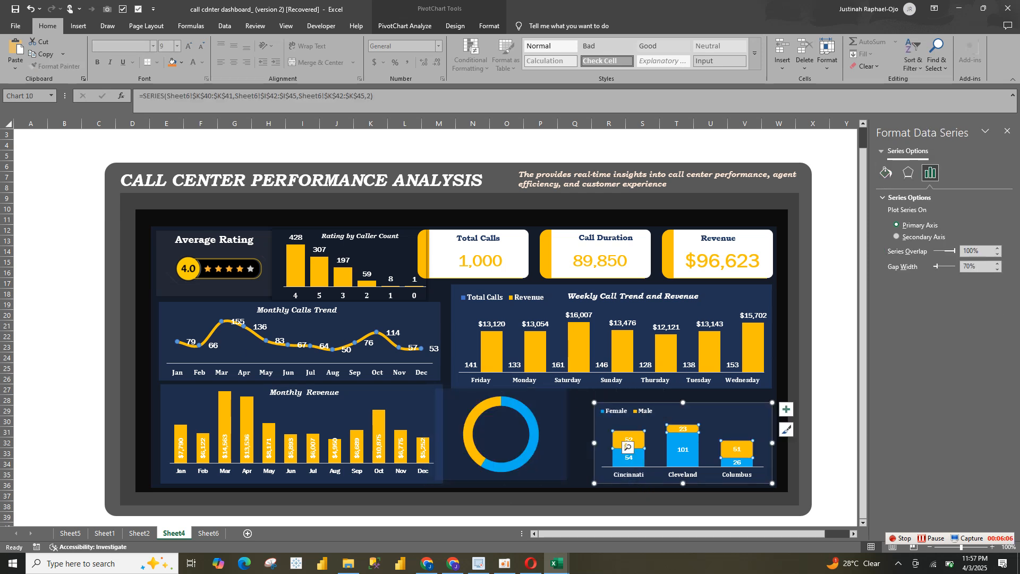
pyautogui.moveTo(628, 446); pyautogui.dragTo(623, 445)
pyautogui.moveTo(553, 447); pyautogui.dragTo(567, 454)
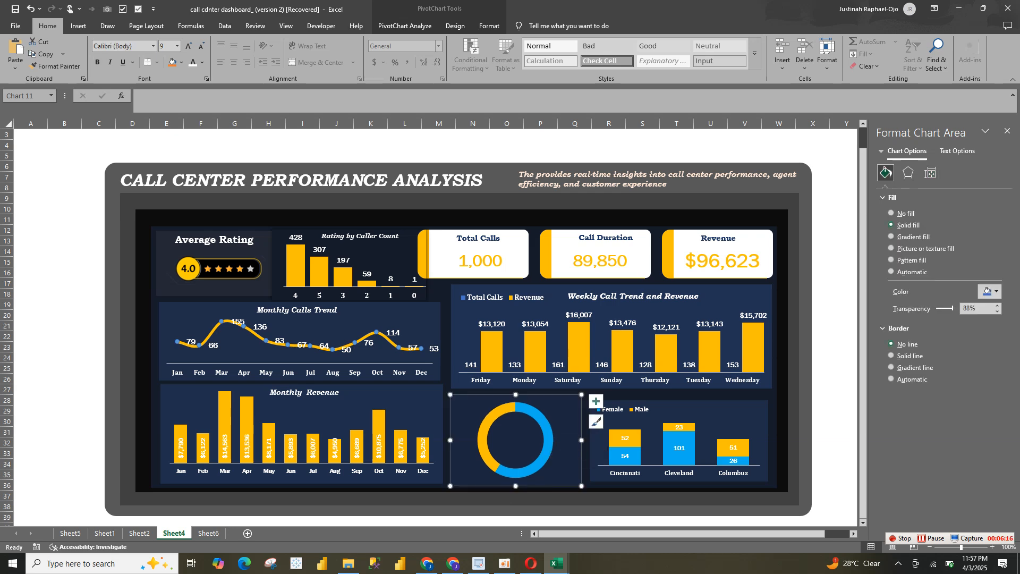
# Examine the Happy Customer doughnut's labels and gender icons on the Sheet2 reference dashboard, and return to Sheet4
pyautogui.click(139, 533)
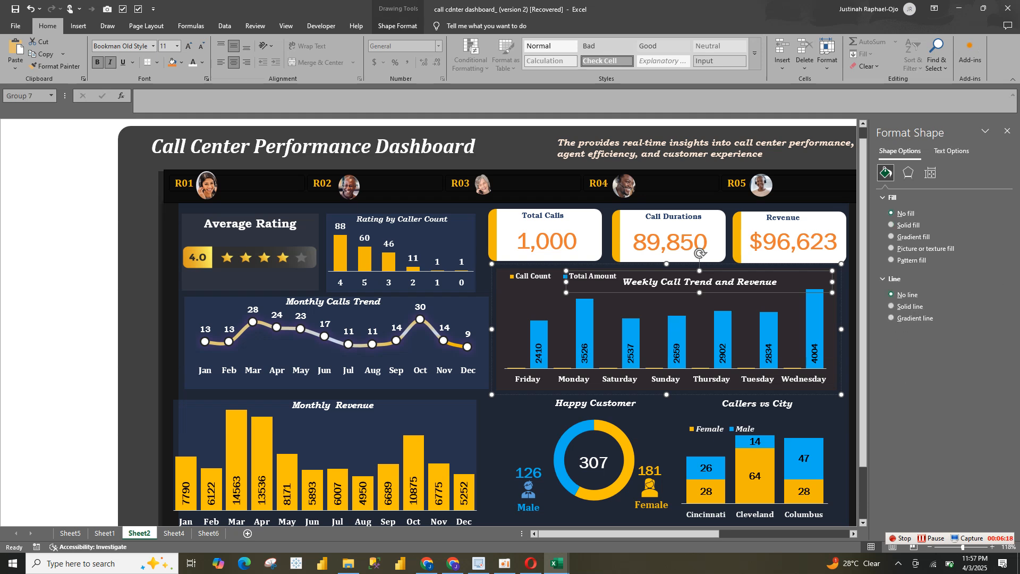
pyautogui.click(534, 508)
pyautogui.click(534, 507)
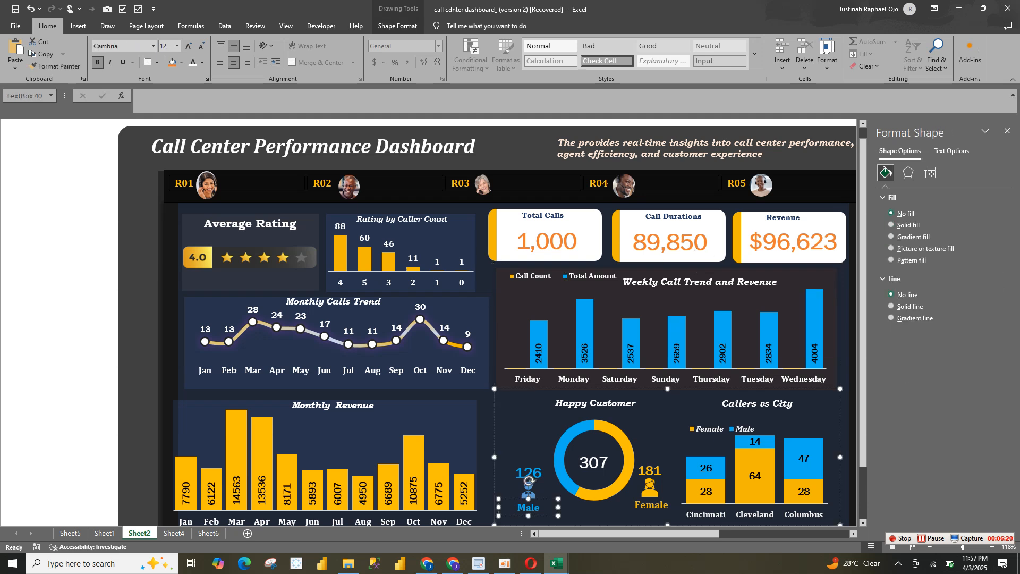
pyautogui.click(486, 462)
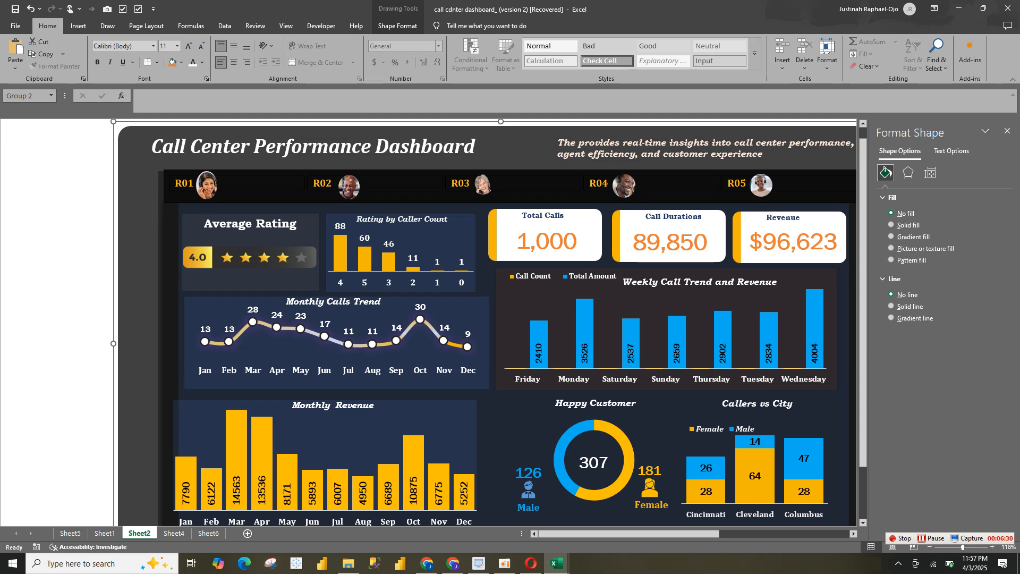
pyautogui.click(173, 533)
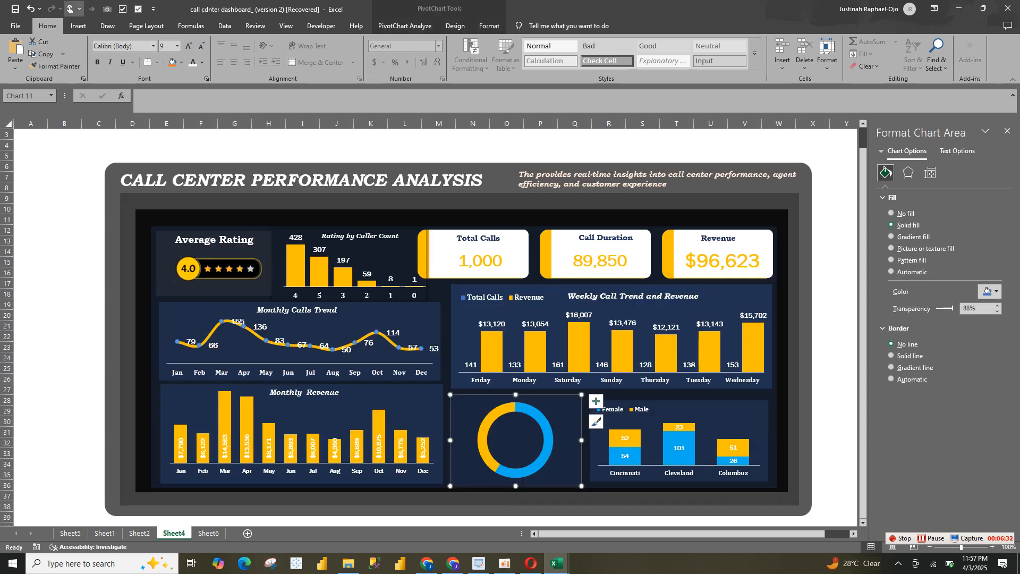
# Search the icon library for "peop" and insert the woman and man head-and-shoulders icons into the gender doughnut chart
pyautogui.click(108, 26)
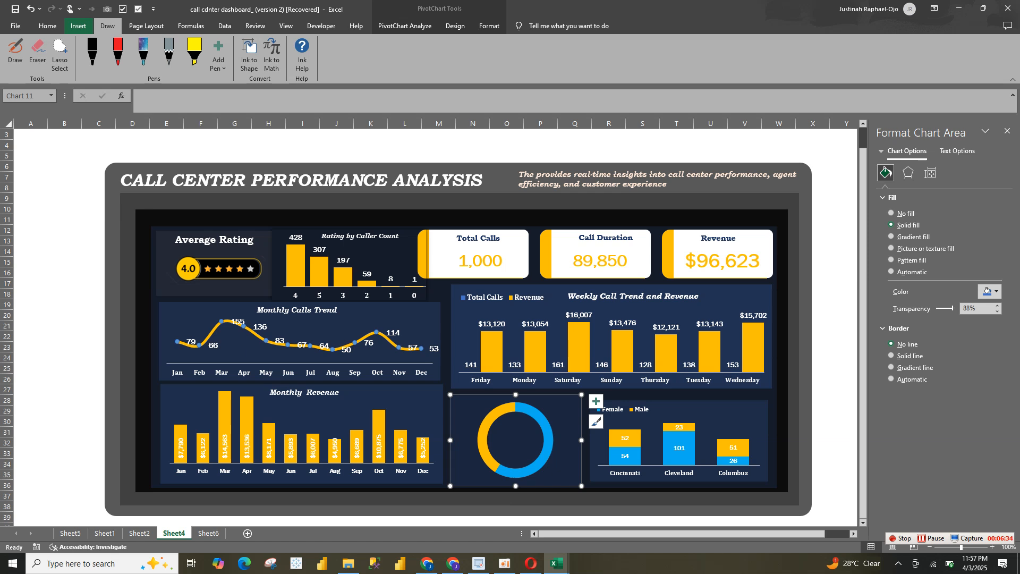
pyautogui.click(78, 26)
pyautogui.click(170, 53)
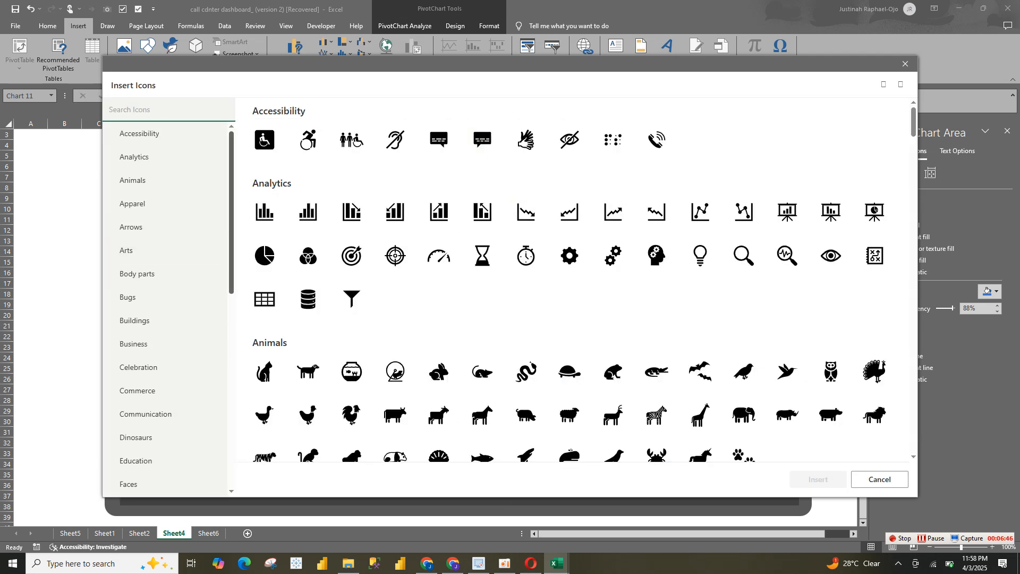
pyautogui.scroll(-3, 168, 308)
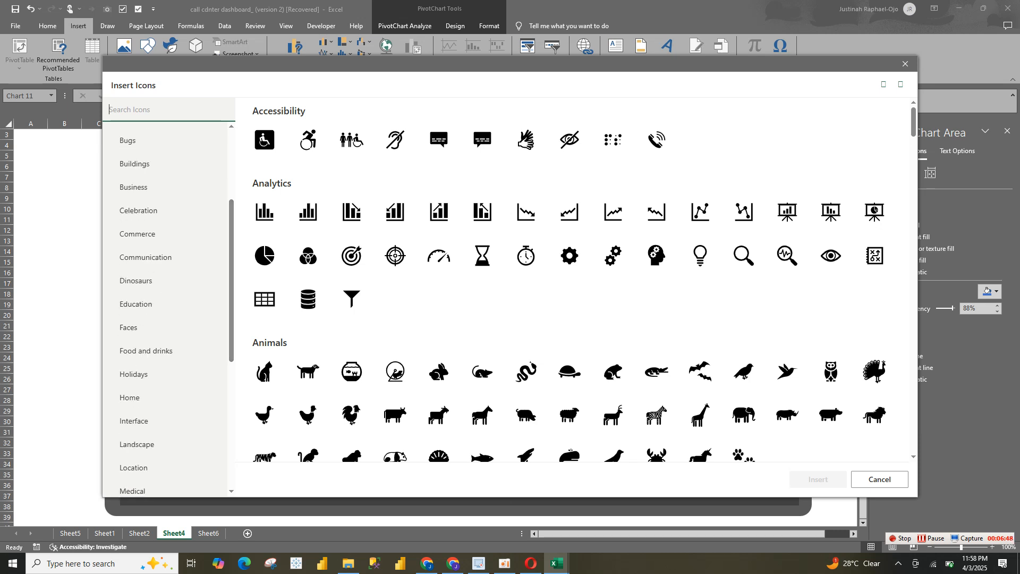
pyautogui.click(128, 328)
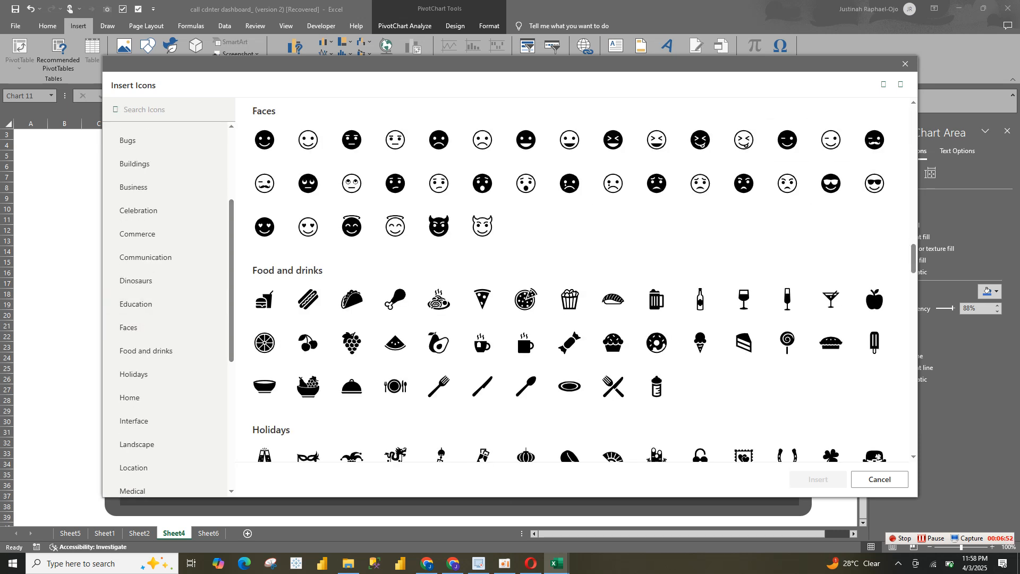
pyautogui.moveTo(913, 259); pyautogui.dragTo(913, 147)
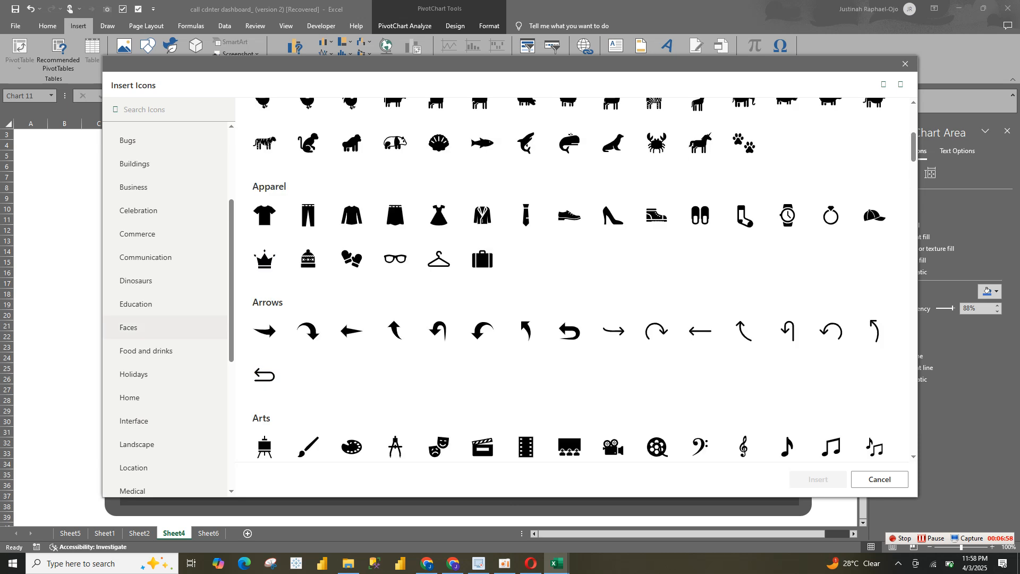
pyautogui.moveTo(231, 268); pyautogui.dragTo(231, 199)
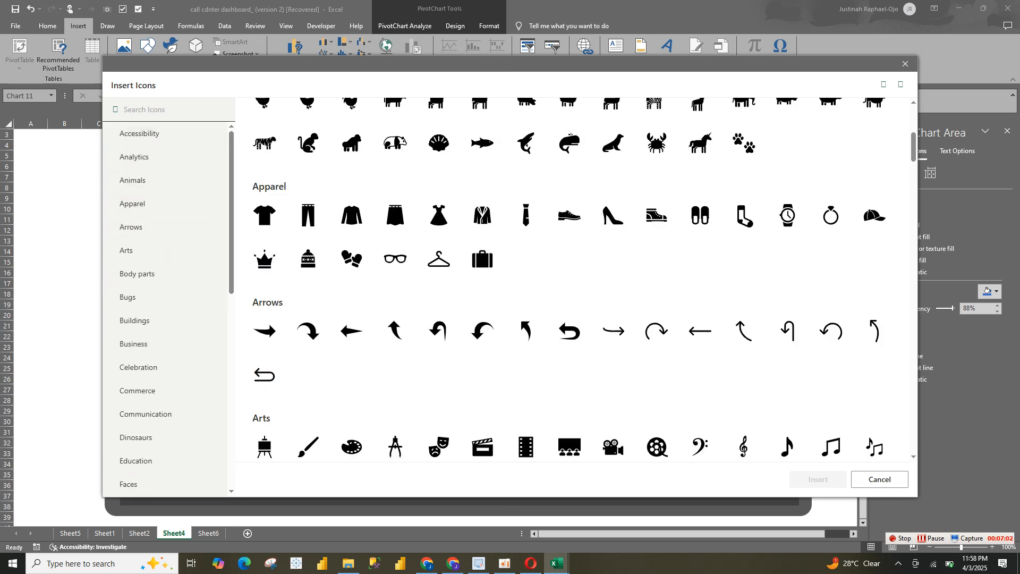
pyautogui.click(153, 110)
pyautogui.write('peop')
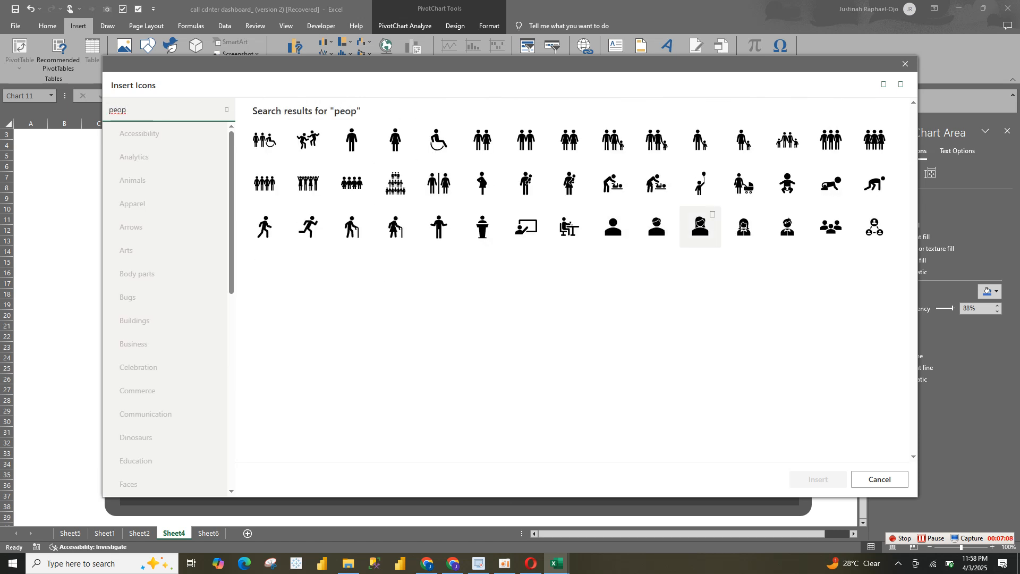
pyautogui.click(700, 227)
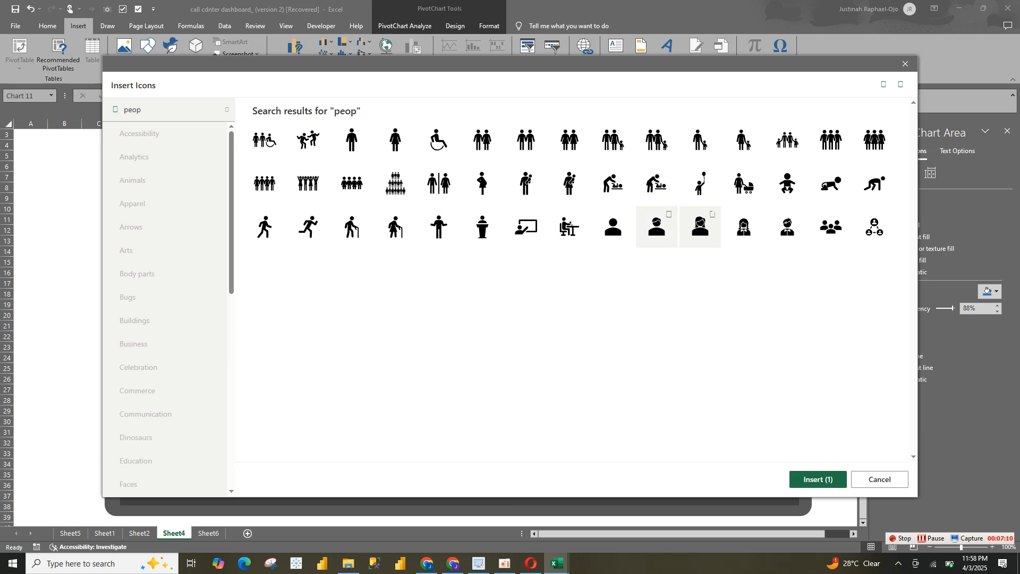
pyautogui.click(657, 227)
pyautogui.click(818, 479)
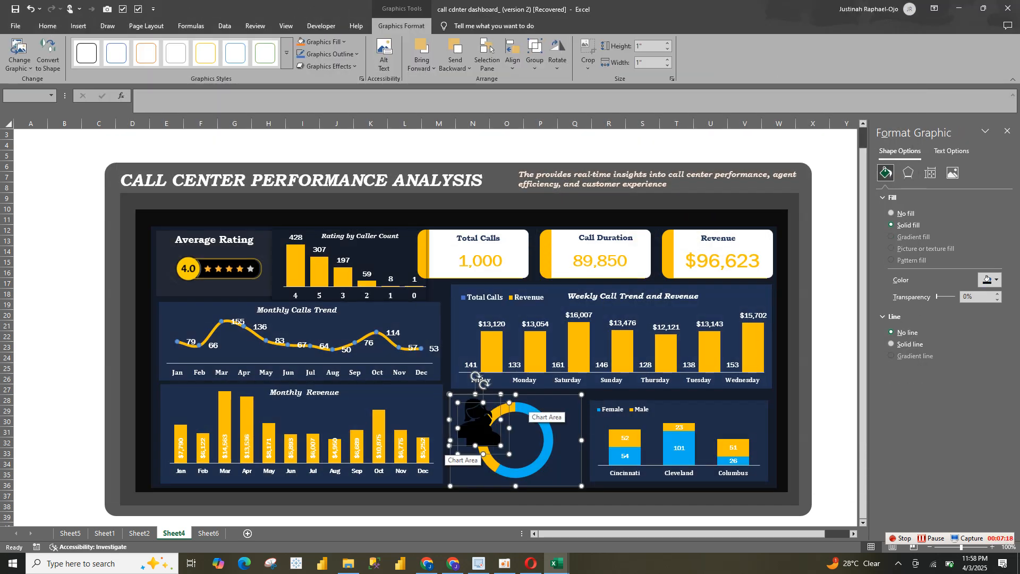
# Separate the overlapping icons by placing the man icon below the woman icon inside the doughnut chart
pyautogui.press('Escape')
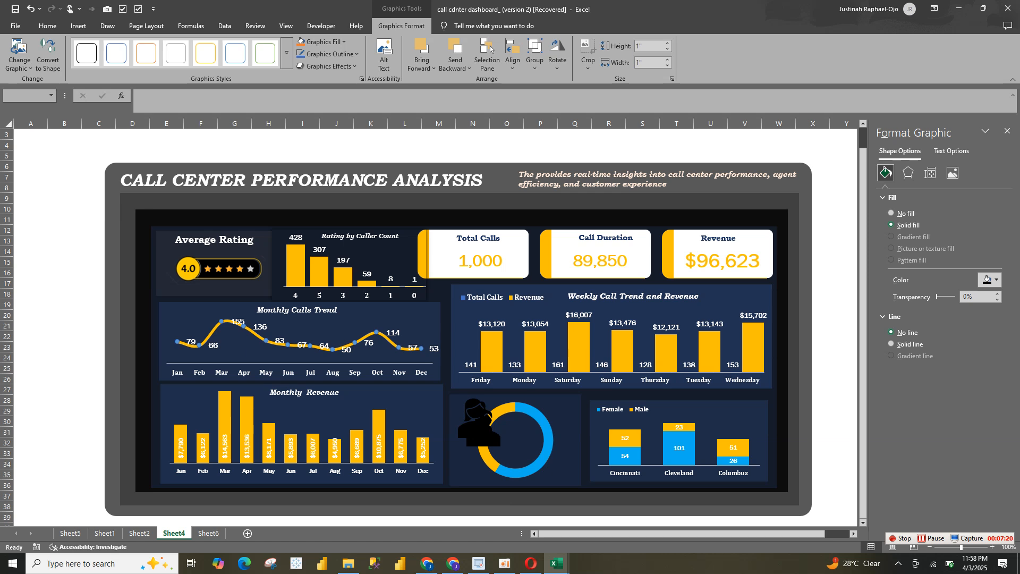
pyautogui.click(499, 415)
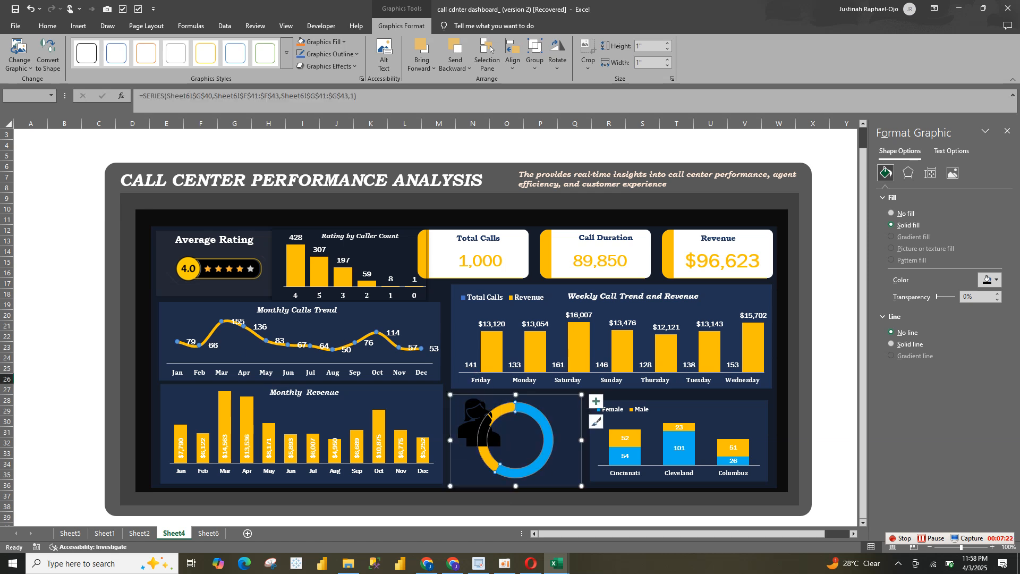
pyautogui.click(481, 430)
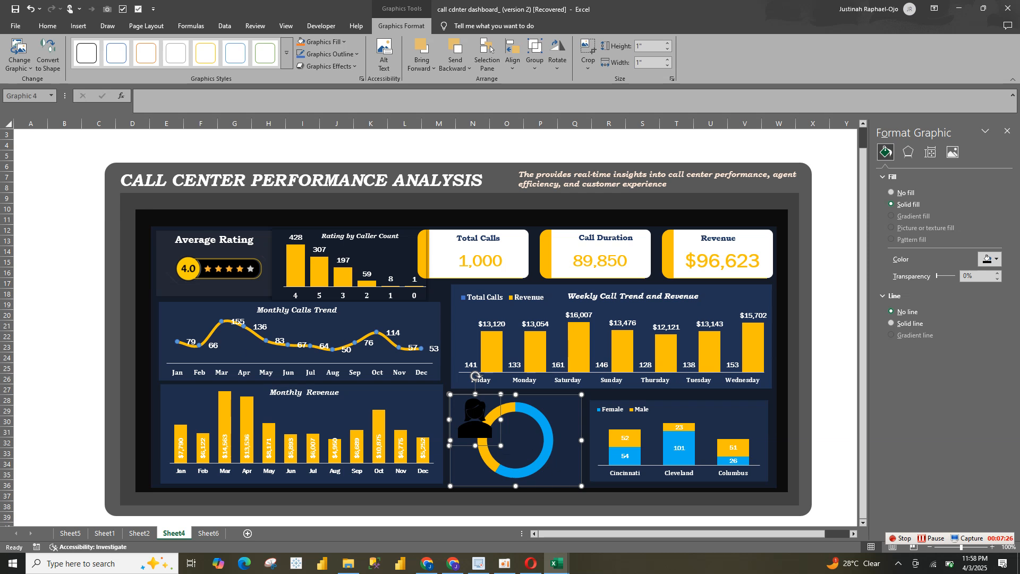
pyautogui.moveTo(556, 419); pyautogui.dragTo(475, 460)
pyautogui.click(335, 440)
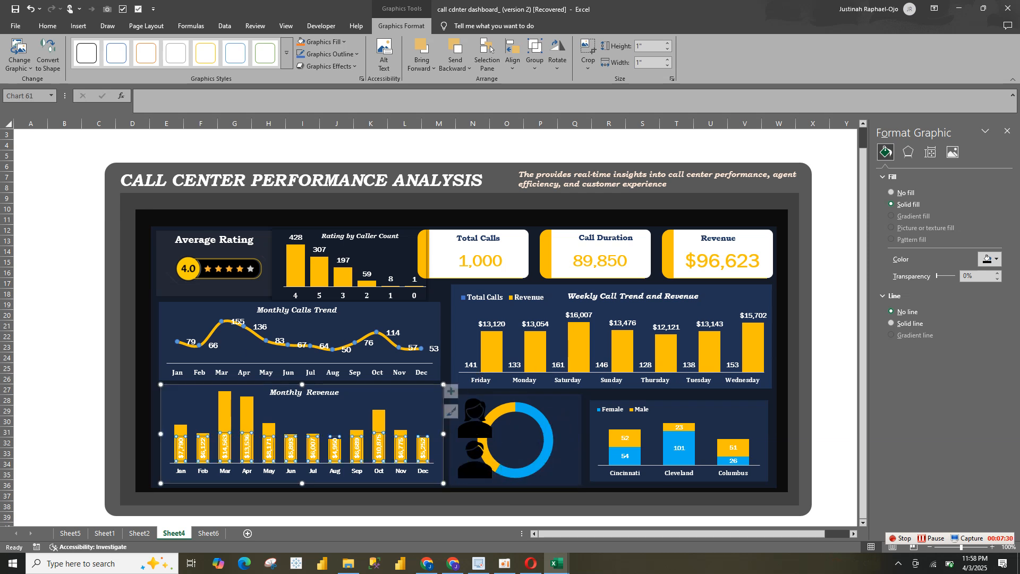
# Remove the man icon from the doughnut chart and try to pull the woman icon out over the Monthly Revenue chart
pyautogui.click(475, 464)
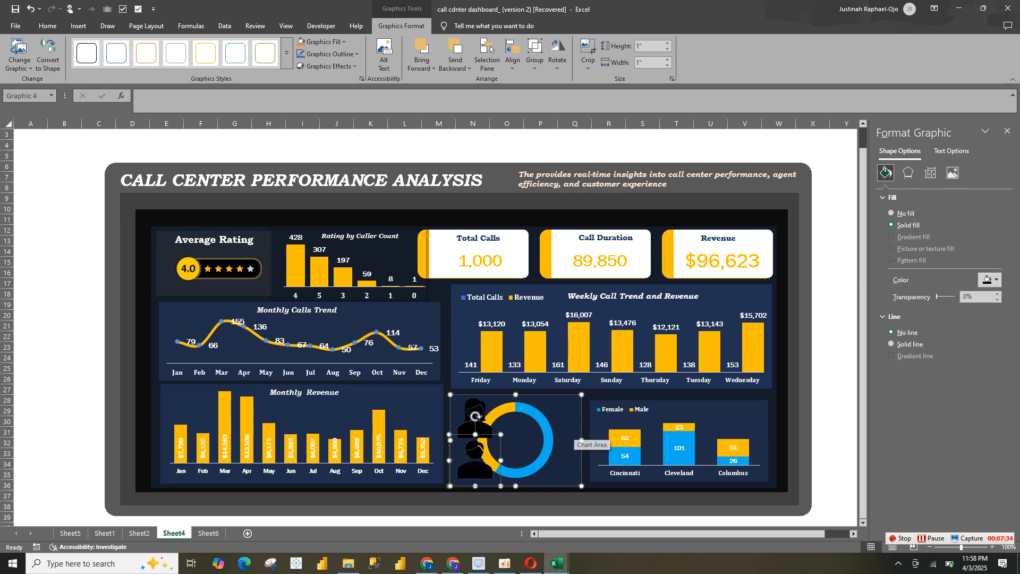
pyautogui.click(575, 441)
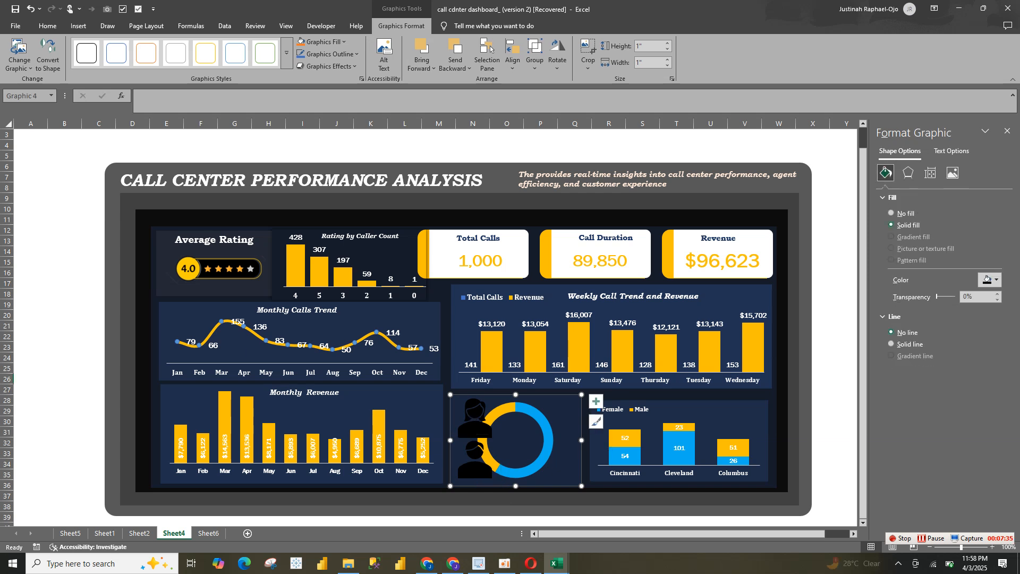
pyautogui.click(475, 417)
pyautogui.click(488, 433)
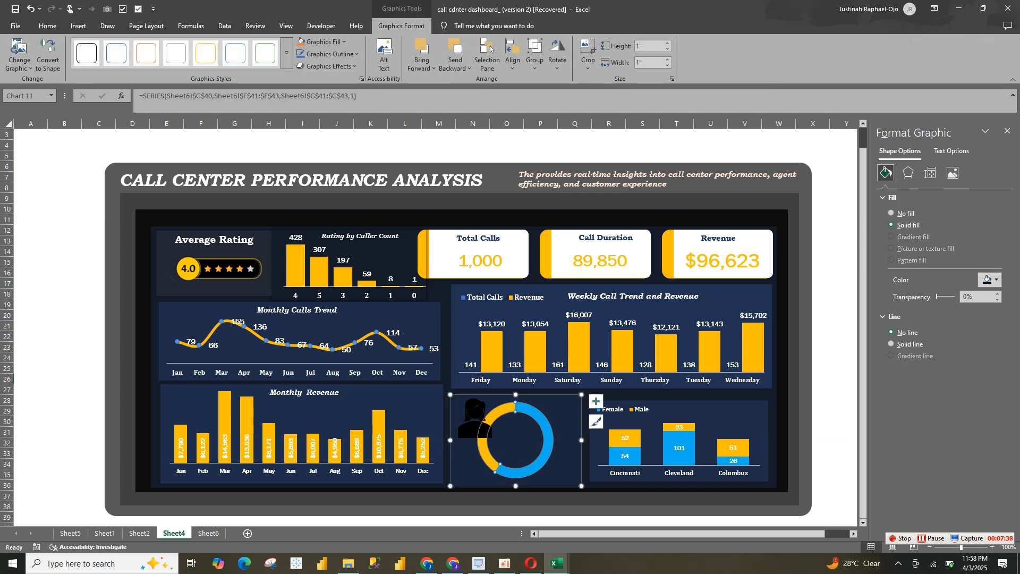
pyautogui.moveTo(487, 434); pyautogui.dragTo(206, 395)
pyautogui.click(193, 382)
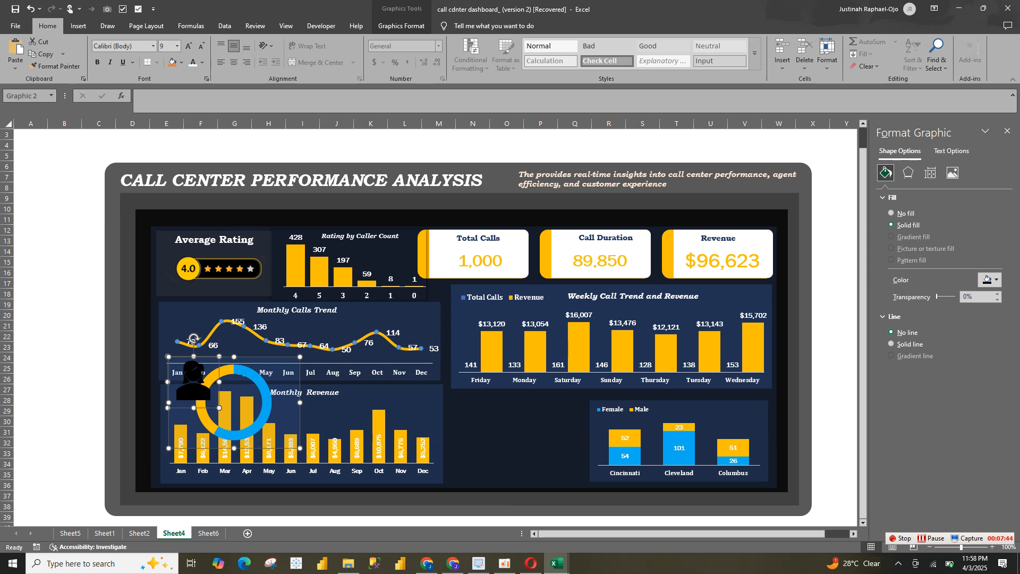
# Ungroup the woman icon by converting it to a drawing object, and try to move it away from the doughnut chart
pyautogui.click(401, 25)
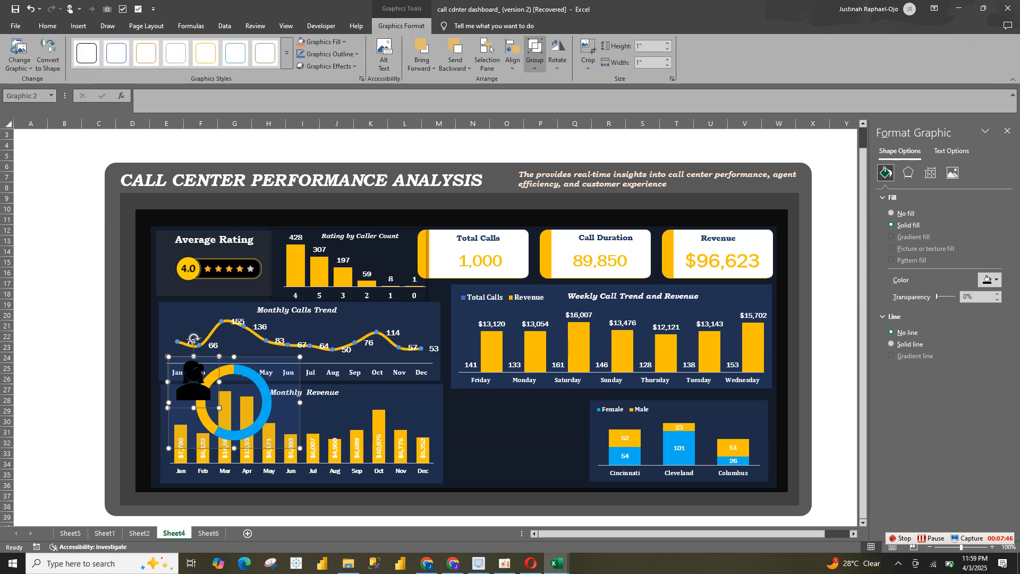
pyautogui.click(535, 60)
pyautogui.click(552, 107)
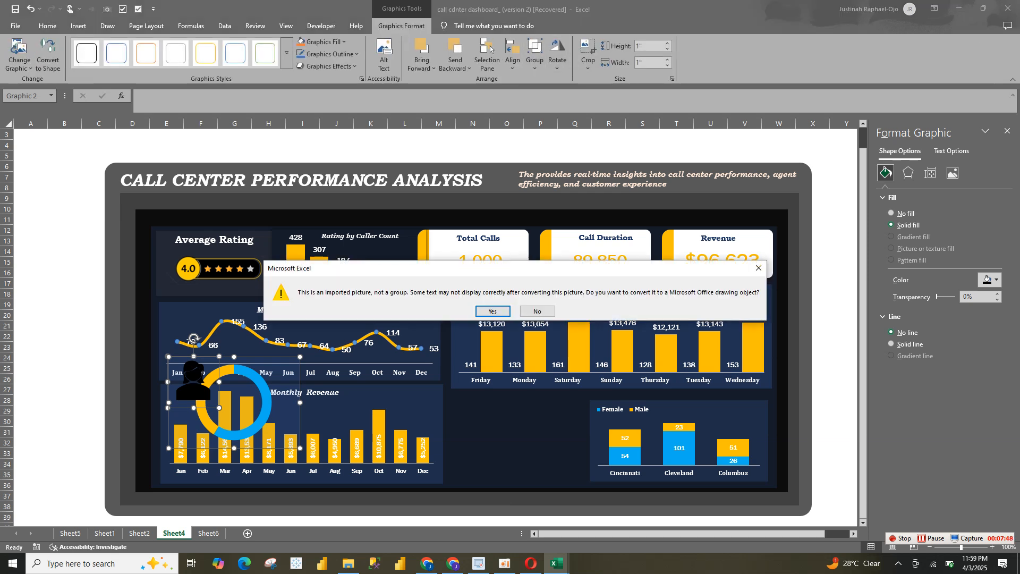
pyautogui.click(493, 311)
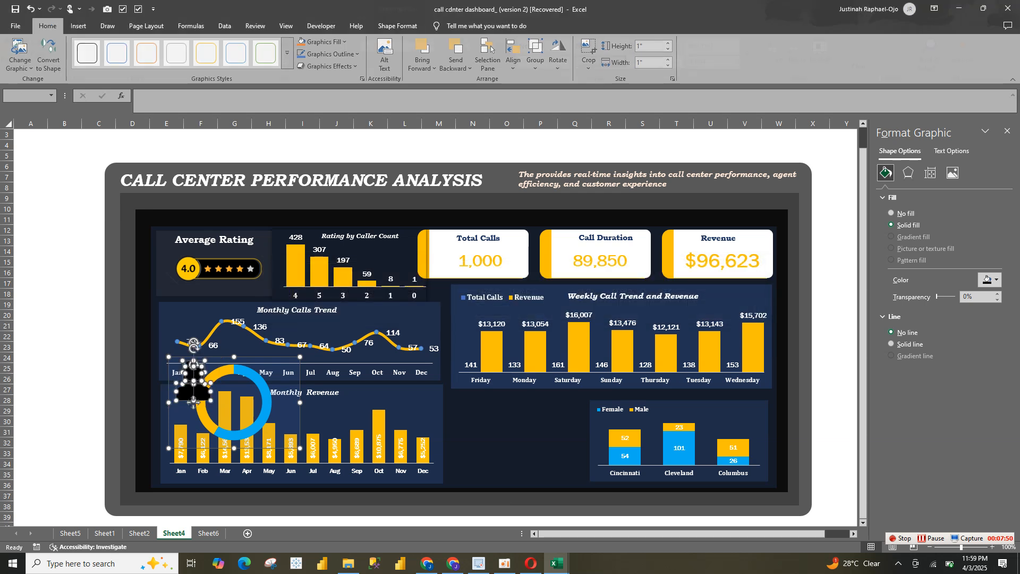
pyautogui.click(194, 346)
pyautogui.click(265, 394)
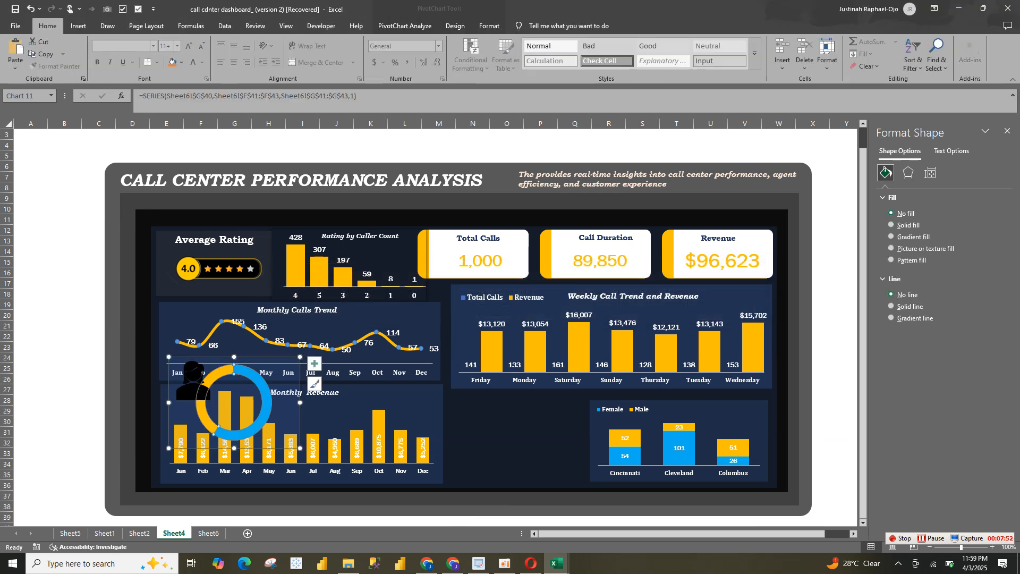
pyautogui.click(287, 403)
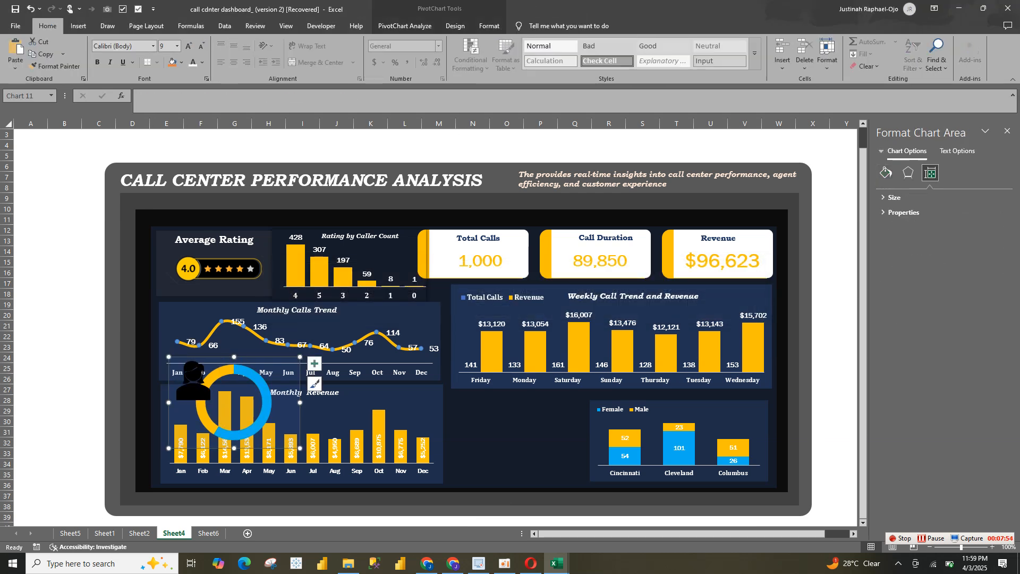
pyautogui.moveTo(196, 386); pyautogui.dragTo(405, 409)
# Undo the icon conversion, the chart moves and the insertion of the icons in the doughnut chart
pyautogui.hotkey('ctrl', 'z')
pyautogui.hotkey('ctrl', 'z')
pyautogui.hotkey('ctrl', 'z')
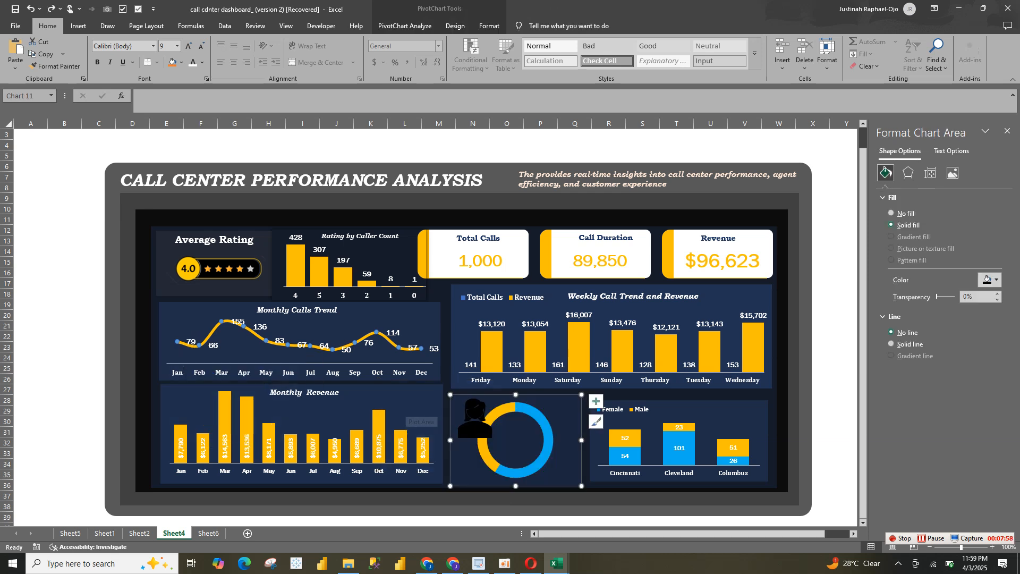
pyautogui.hotkey('ctrl', 'z')
pyautogui.hotkey('ctrl', 'z')
pyautogui.hotkey('ctrl', 'z')
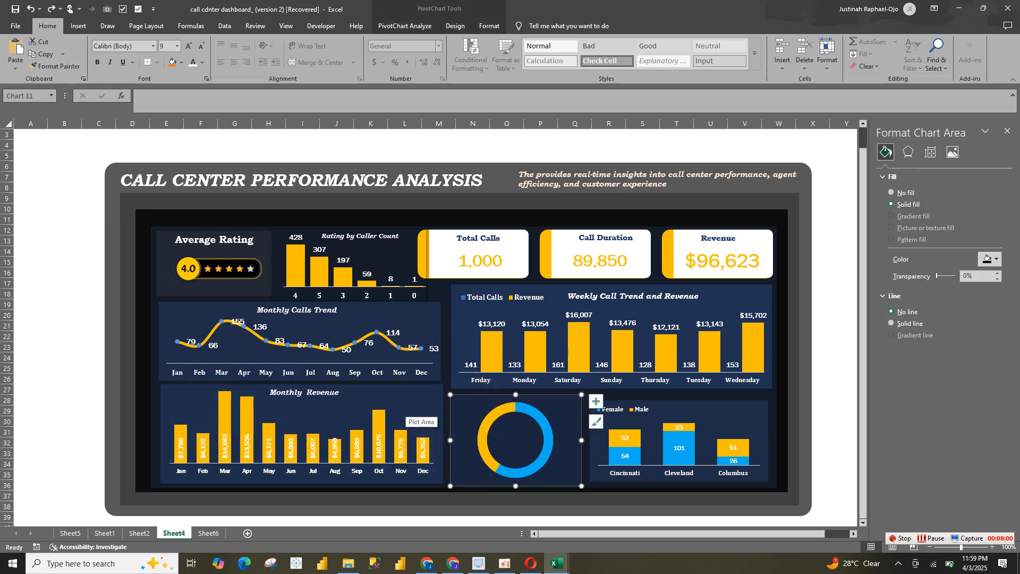
# Insert the woman and man icons found with "peop" on blank cells beside the dashboard, and move the woman icon above the man icon
pyautogui.click(64, 304)
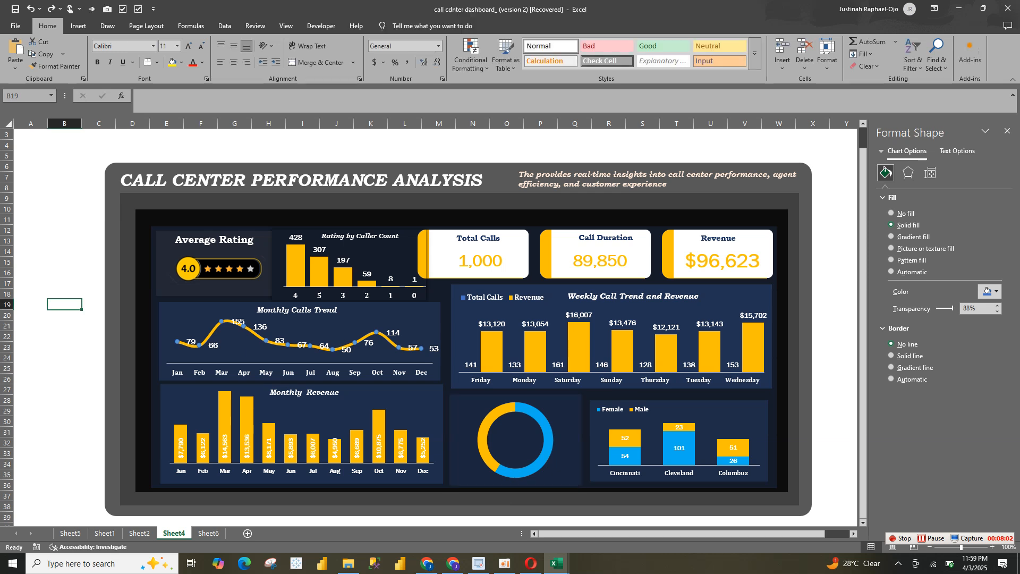
pyautogui.click(78, 26)
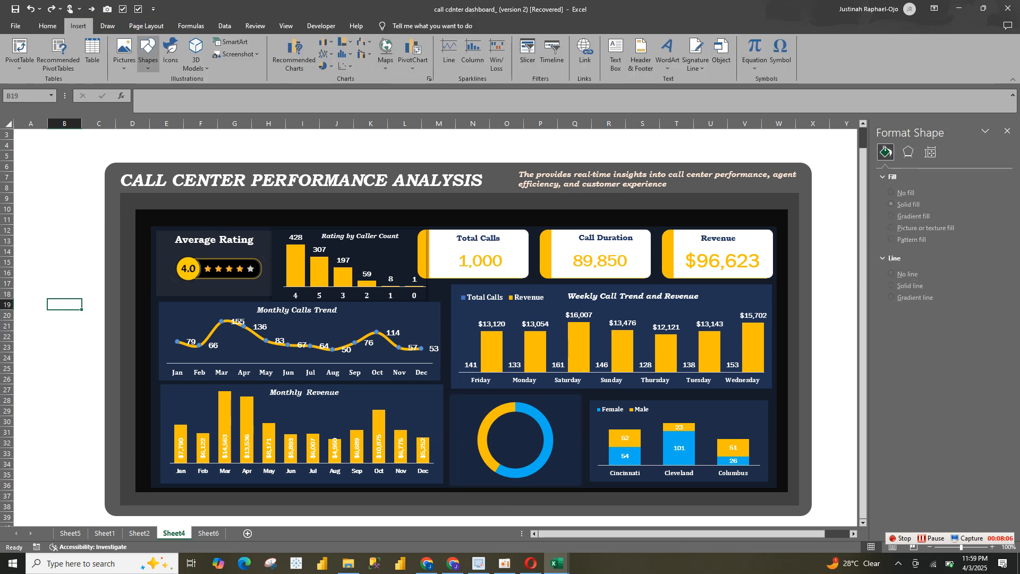
pyautogui.click(170, 52)
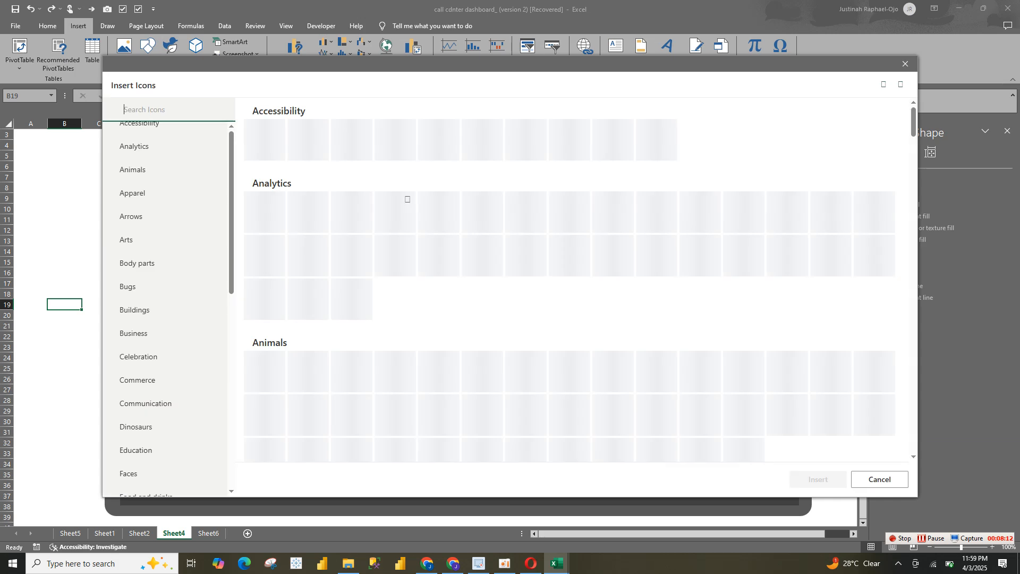
pyautogui.write('peop')
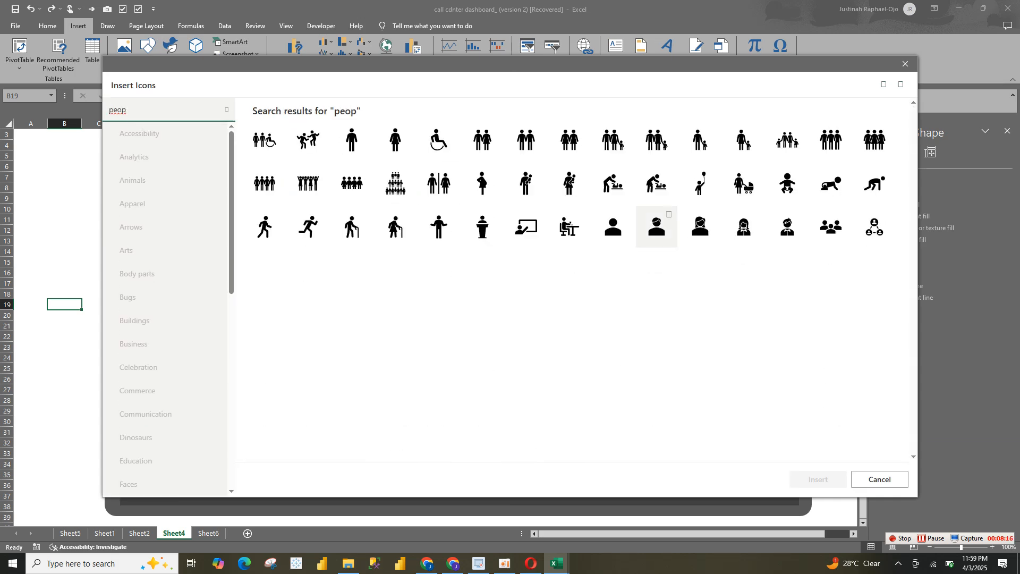
pyautogui.click(657, 227)
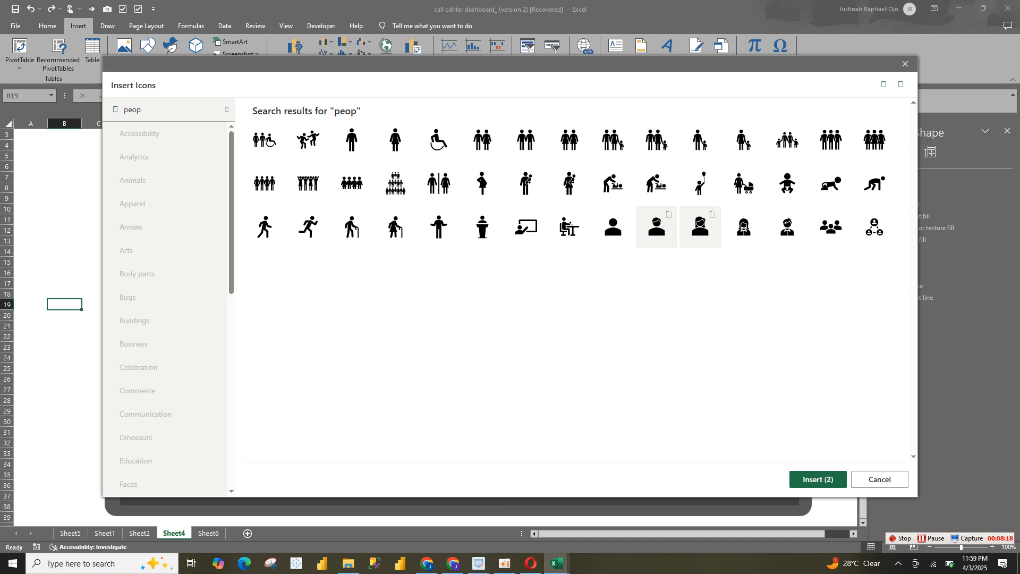
pyautogui.click(817, 479)
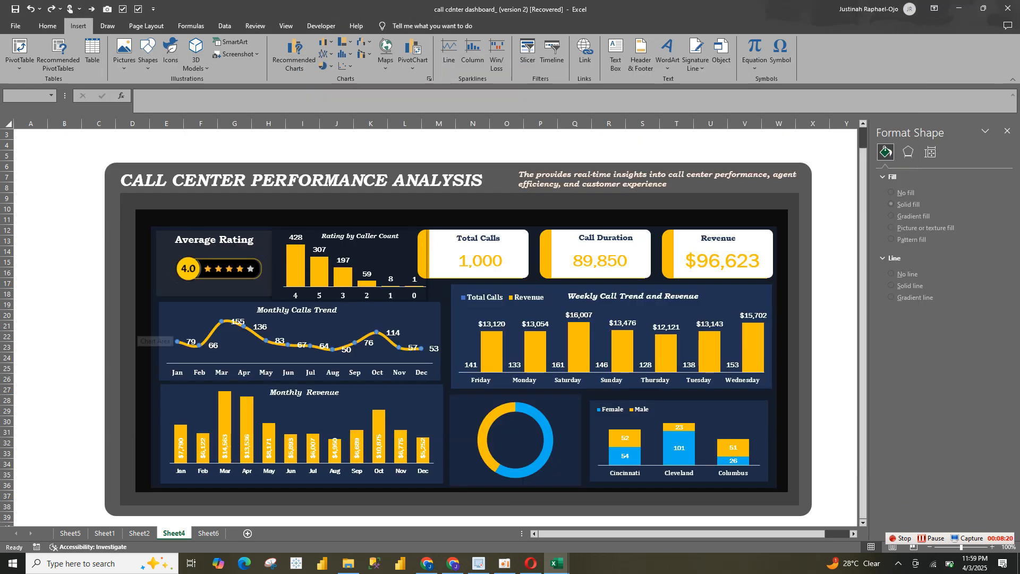
pyautogui.click(64, 230)
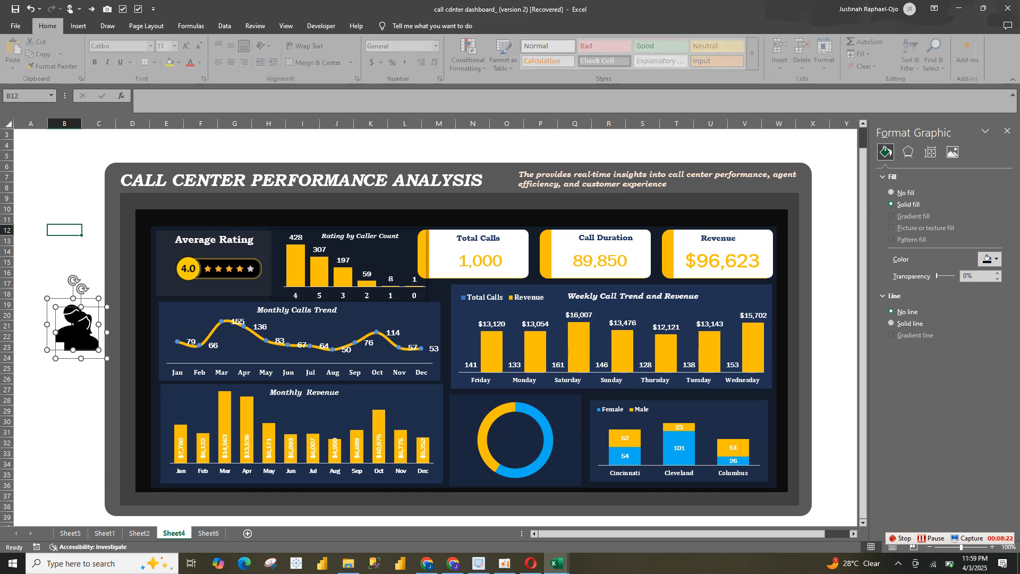
pyautogui.moveTo(85, 337); pyautogui.dragTo(66, 234)
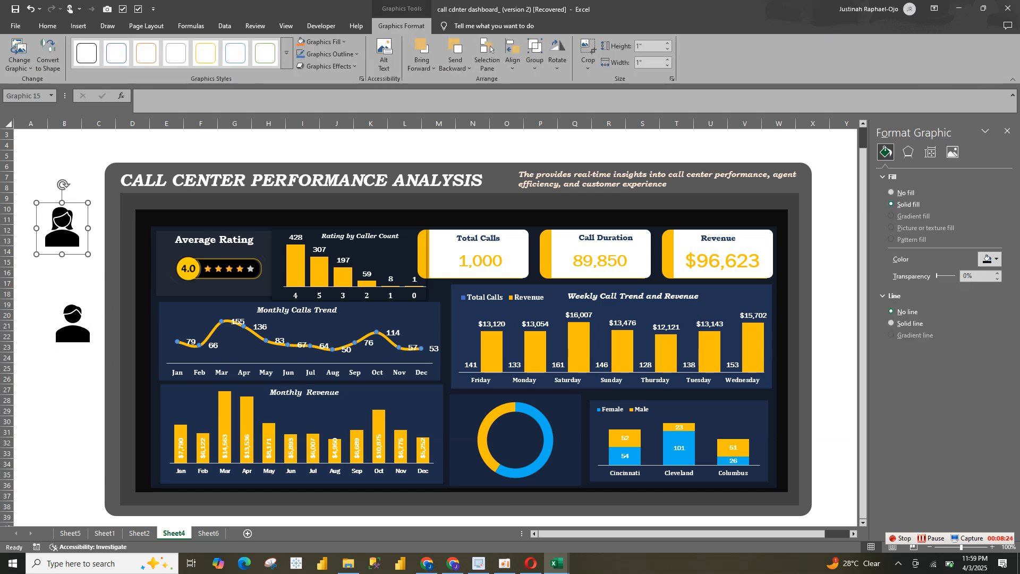
# Fill the woman icon with the light blue of the doughnut's Female slice
pyautogui.moveTo(484, 422)
pyautogui.moveTo(534, 420)
pyautogui.click(321, 41)
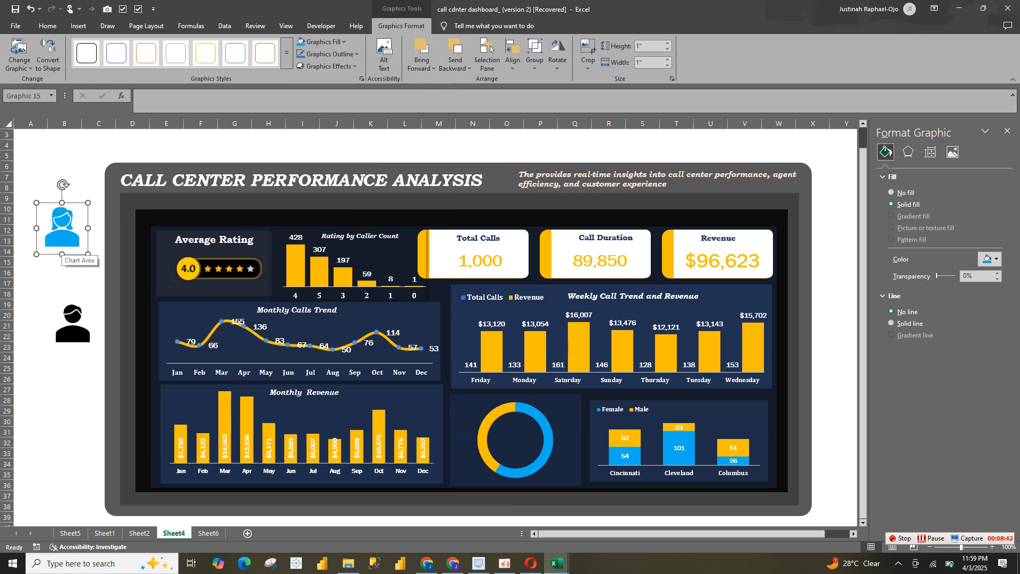
# Fill the man icon with the gold of the doughnut's Male slice
pyautogui.click(73, 328)
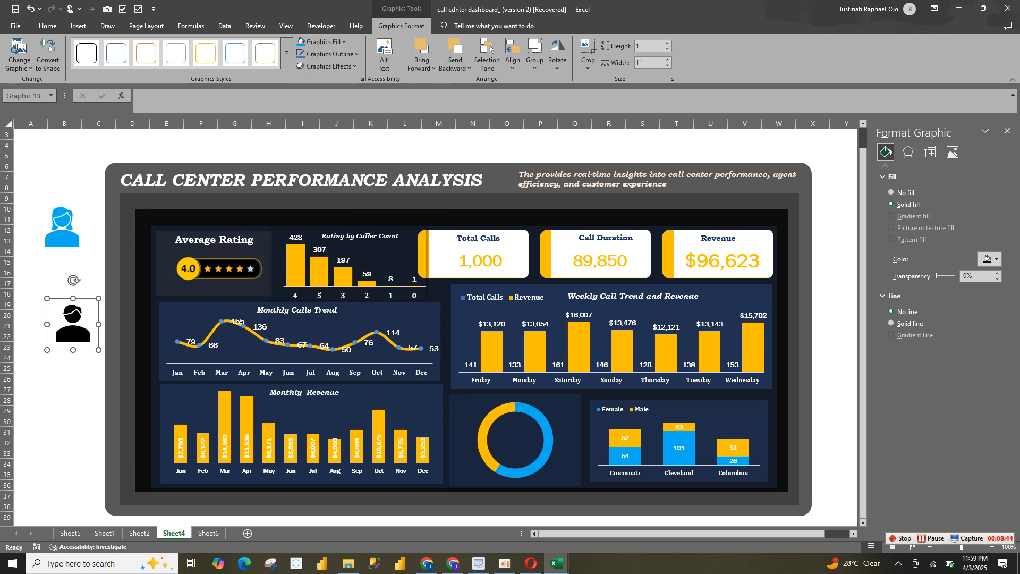
pyautogui.click(330, 42)
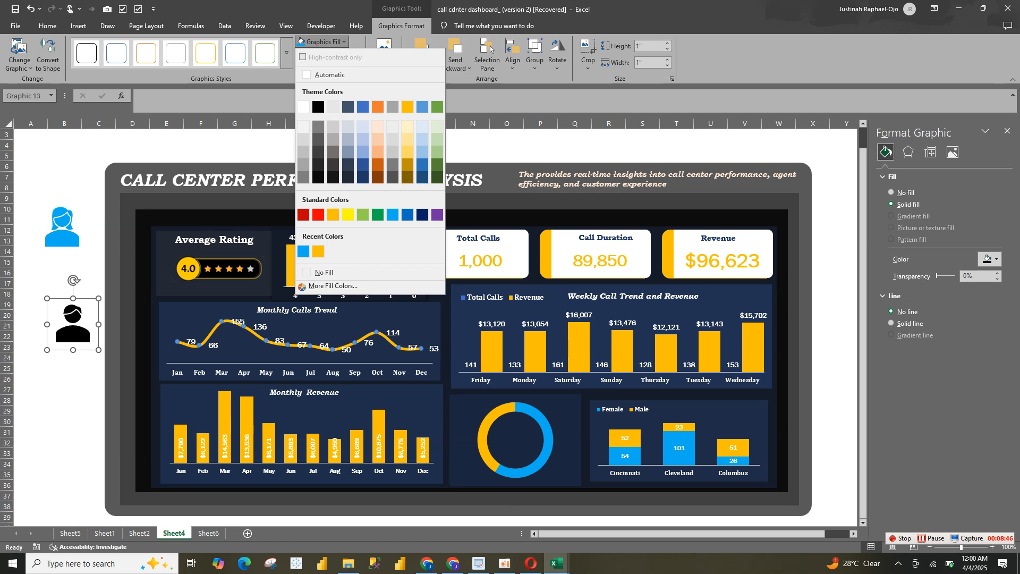
pyautogui.click(318, 252)
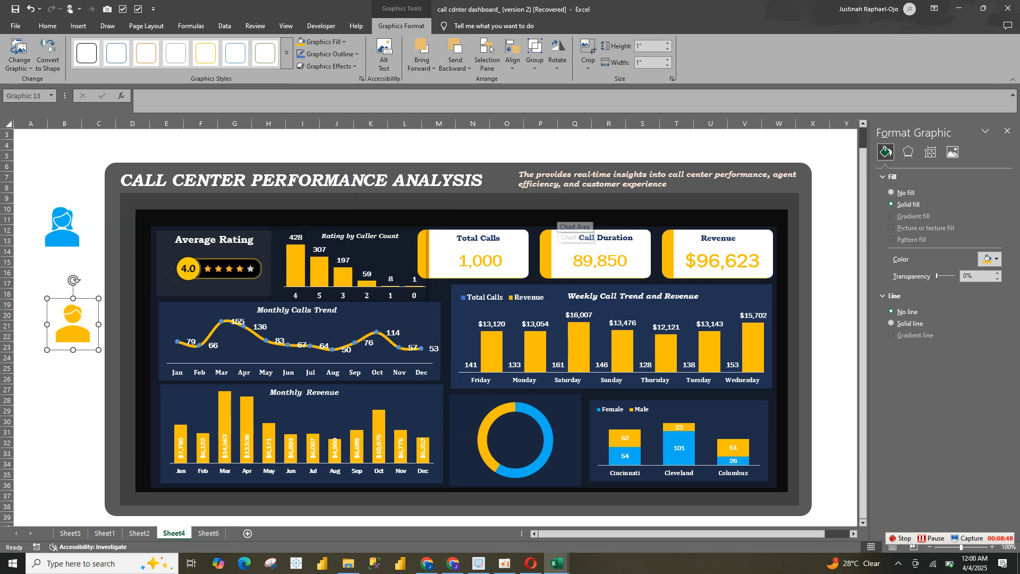
# Copy the Total Calls card's title and value text boxes onto the blank cells and place the copies above the woman icon
pyautogui.click(562, 217)
pyautogui.click(590, 251)
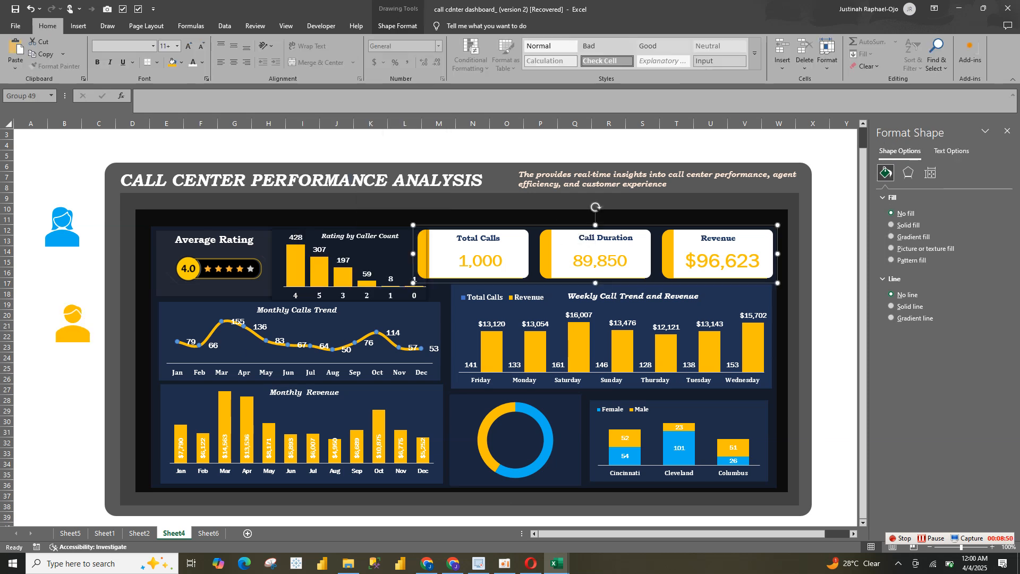
pyautogui.click(480, 260)
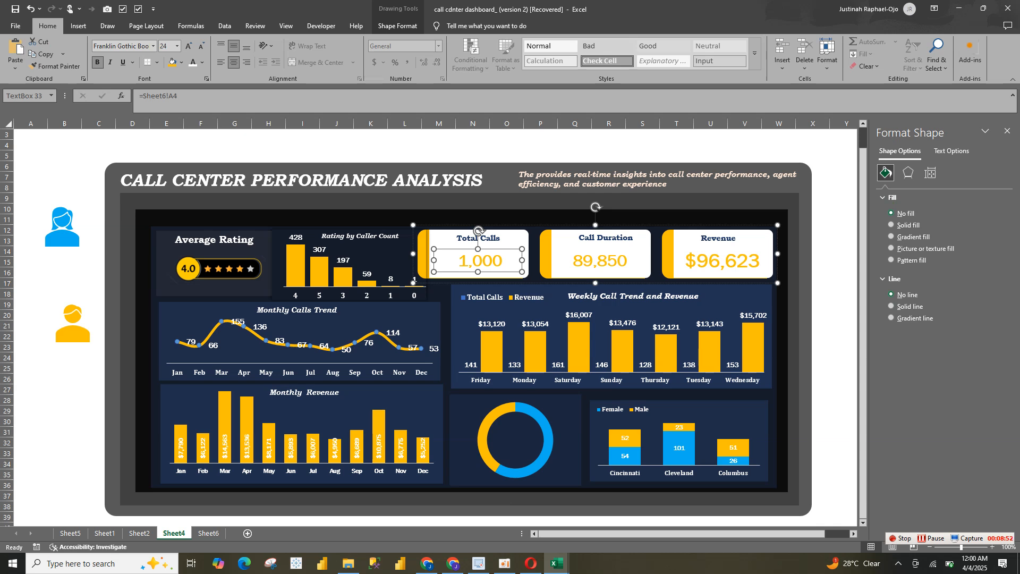
pyautogui.keyDown('shift'); pyautogui.click(479, 238); pyautogui.keyUp('shift')
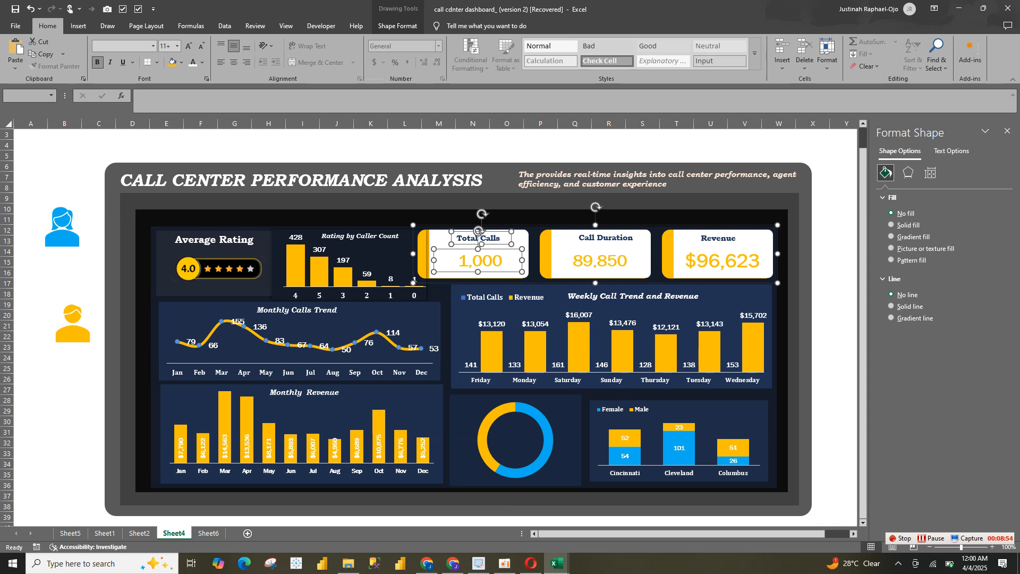
pyautogui.click(30, 272)
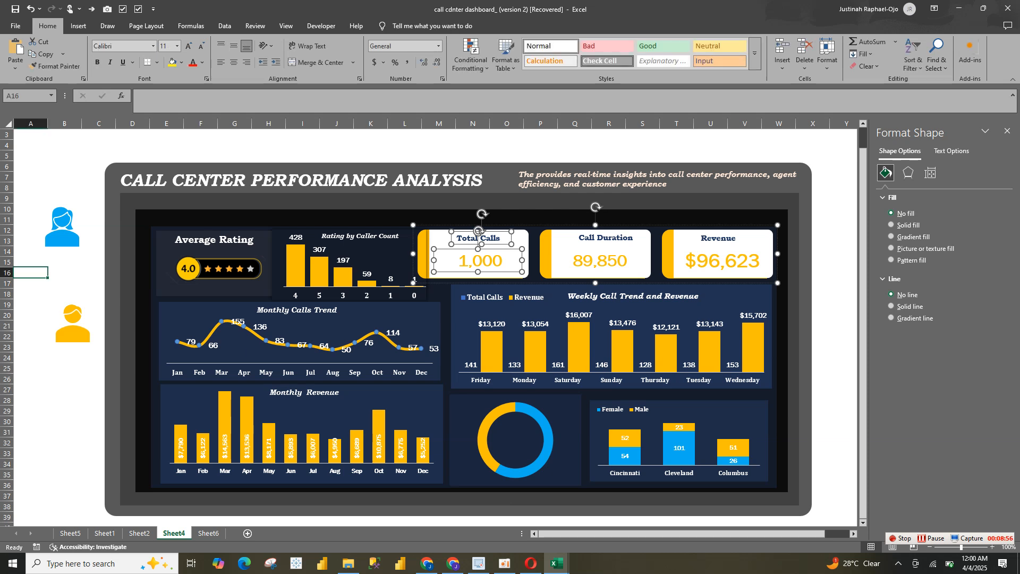
pyautogui.click(65, 272)
pyautogui.hotkey('ctrl', 'v')
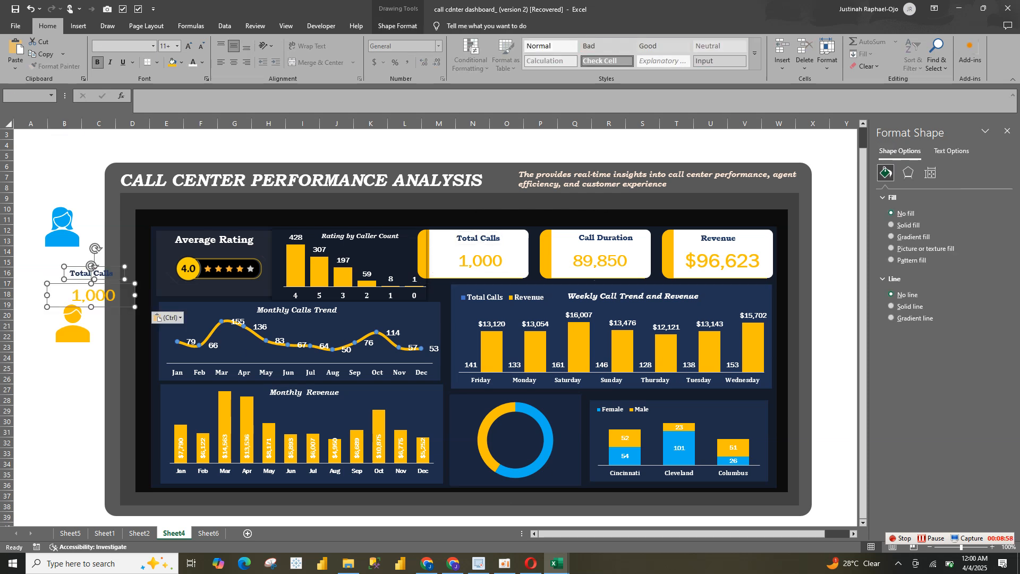
pyautogui.moveTo(94, 295); pyautogui.dragTo(59, 198)
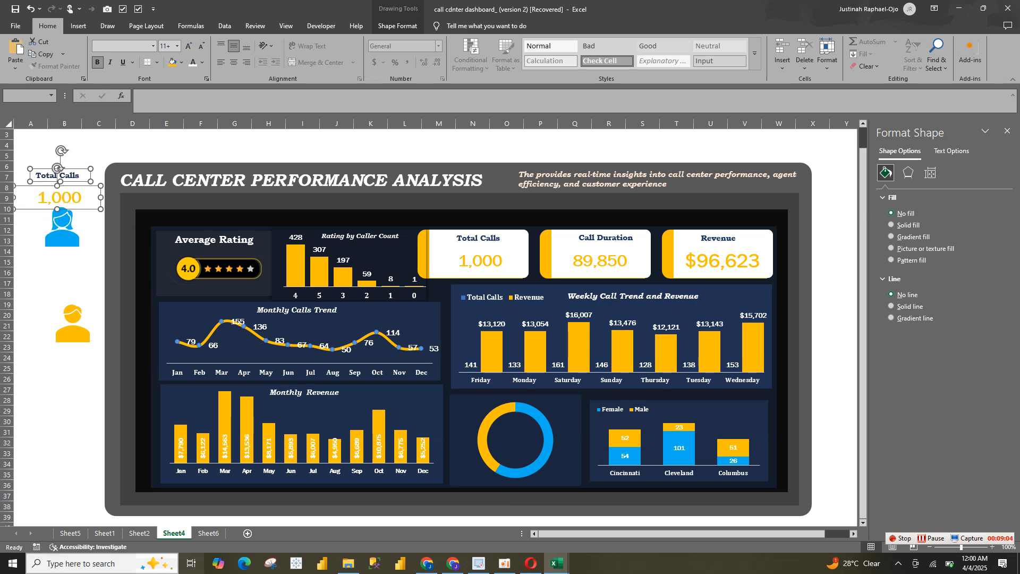
# Using Sheet2's gender labels as reference, move the copied Total Calls title below the woman icon and color its text light blue
pyautogui.click(139, 533)
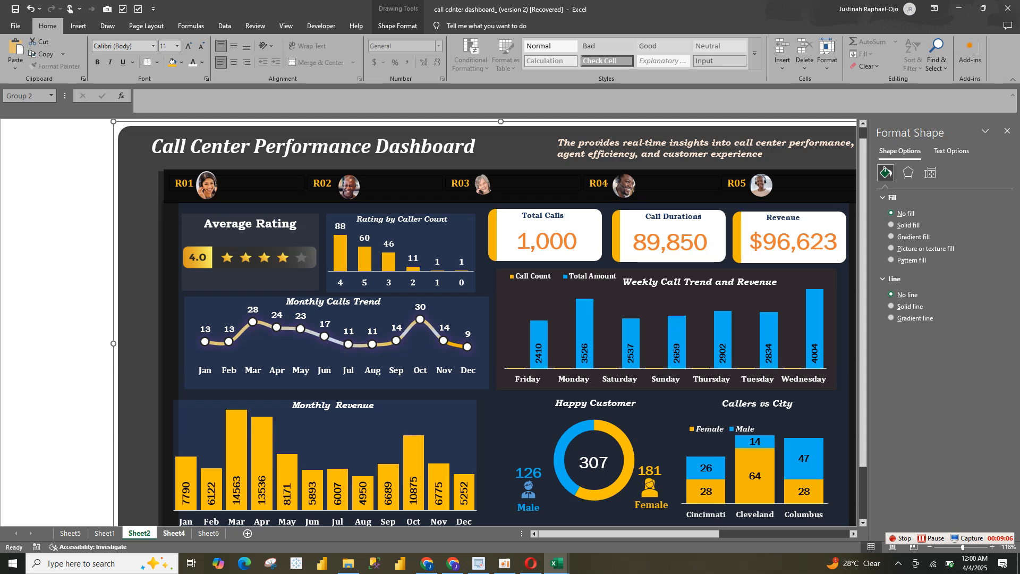
pyautogui.click(173, 533)
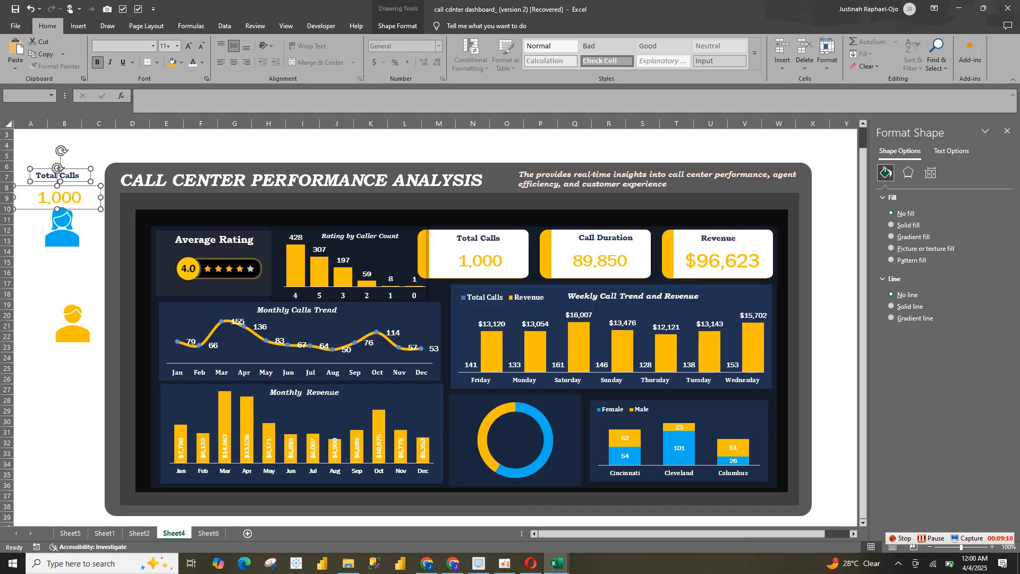
pyautogui.click(65, 272)
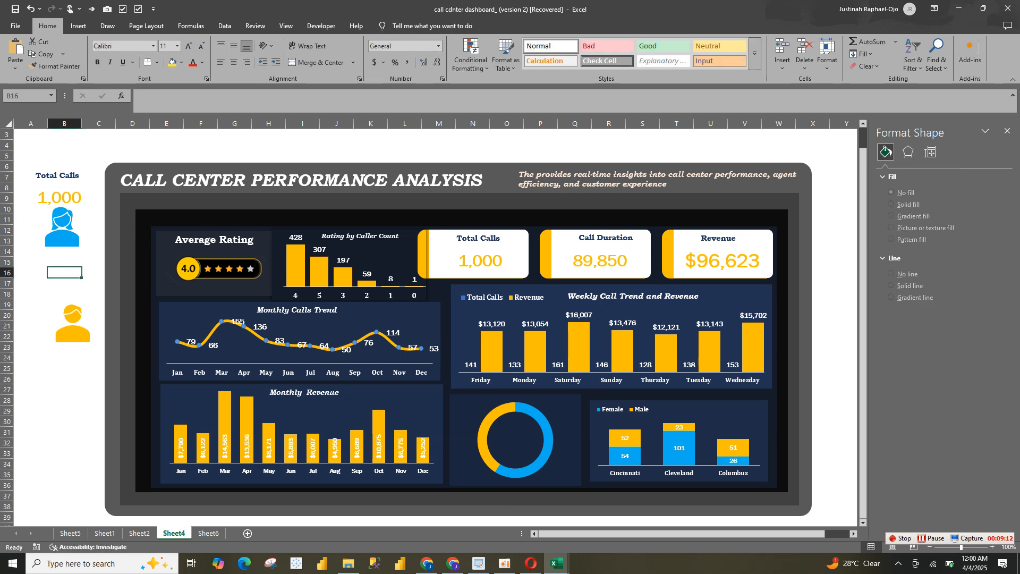
pyautogui.click(140, 533)
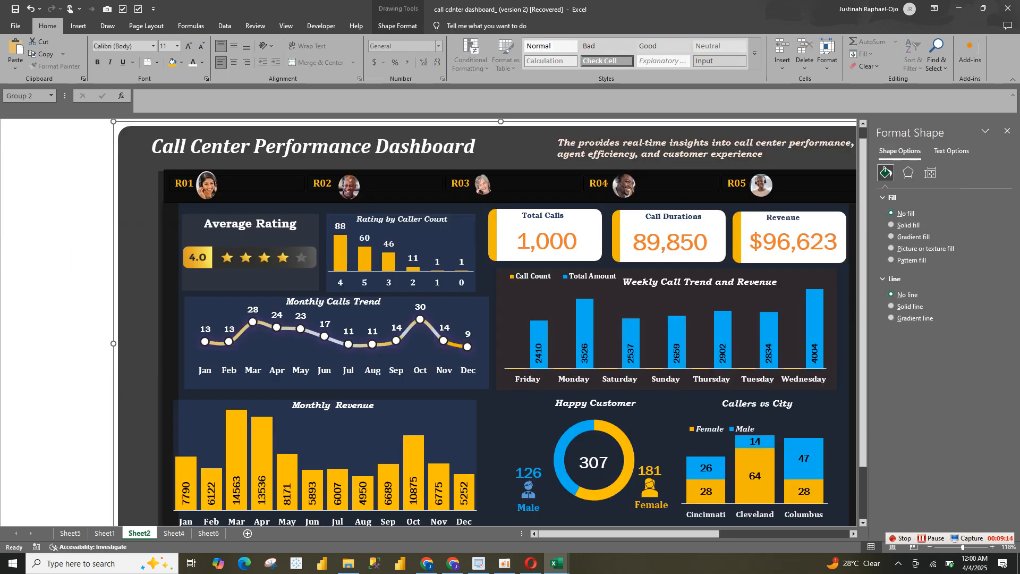
pyautogui.click(173, 533)
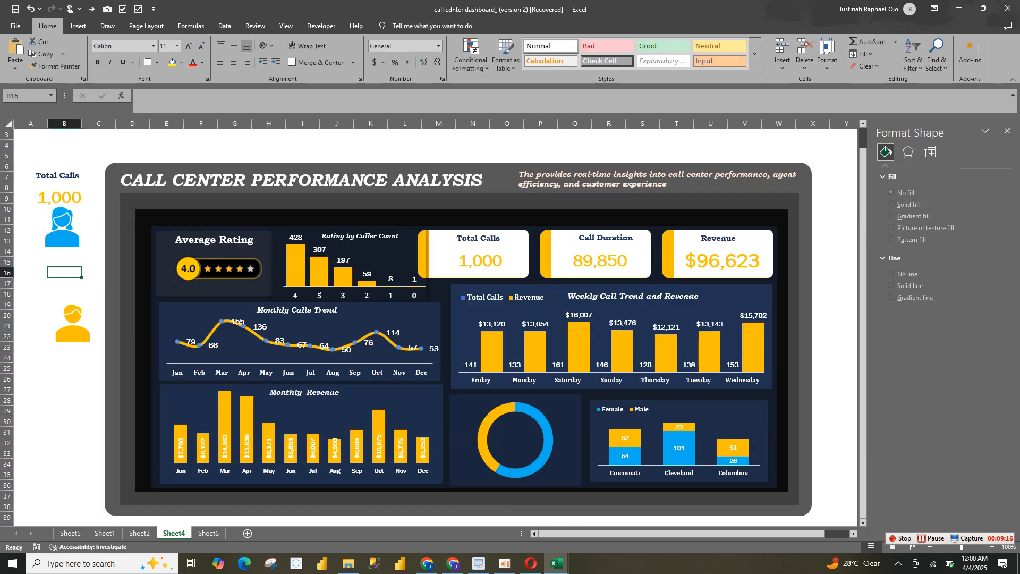
pyautogui.click(59, 198)
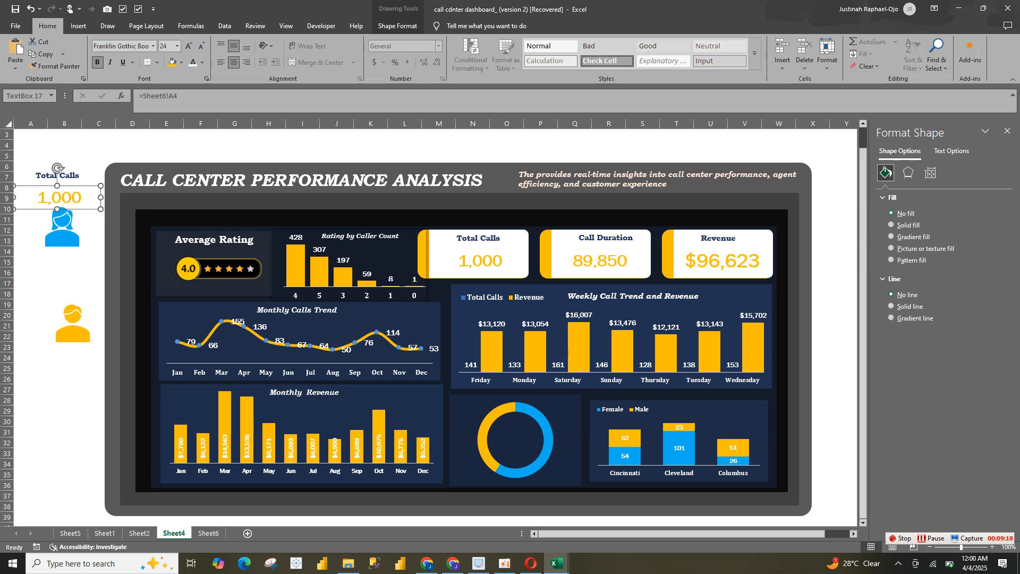
pyautogui.click(62, 175)
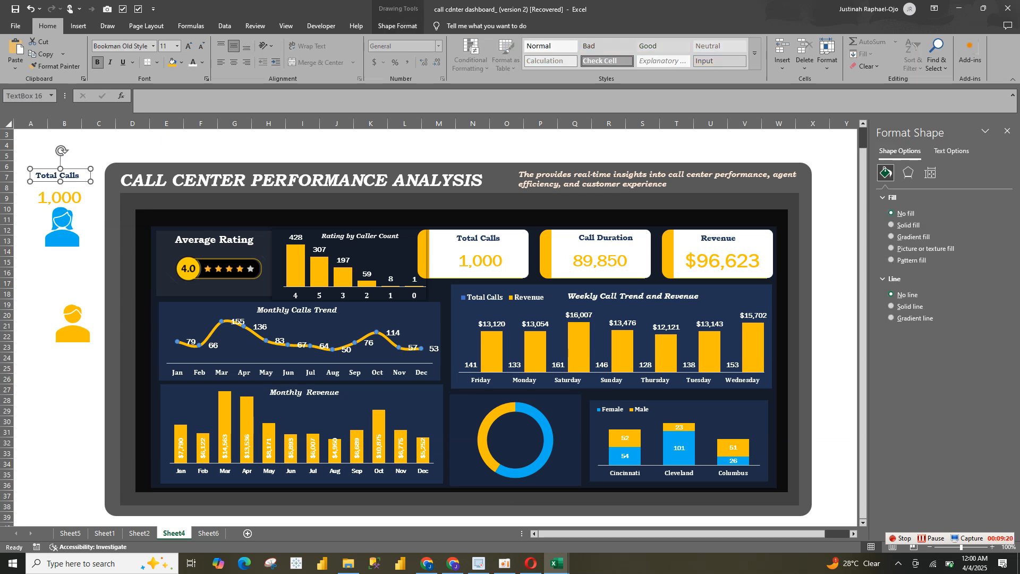
pyautogui.moveTo(62, 175); pyautogui.dragTo(69, 258)
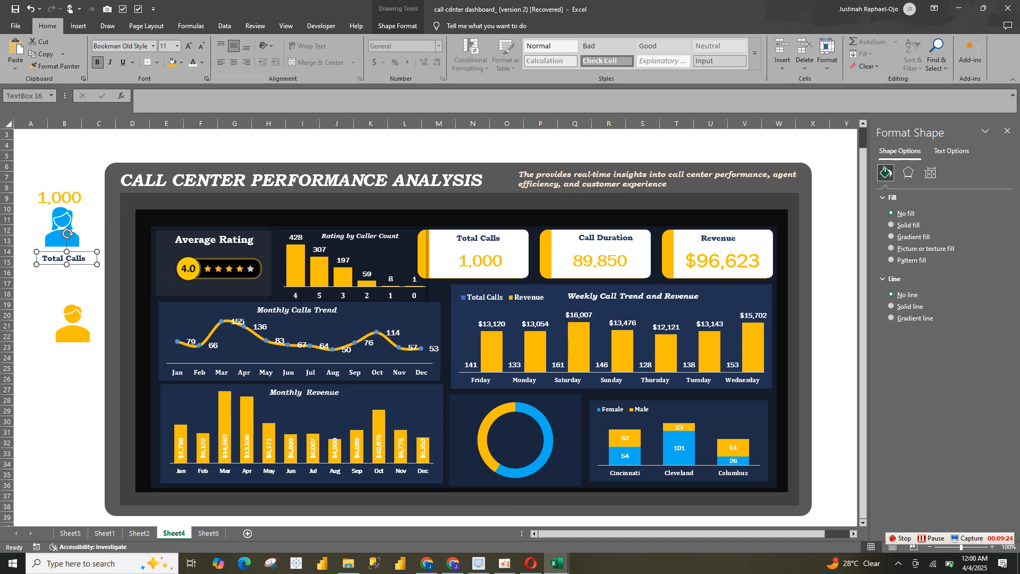
pyautogui.click(202, 62)
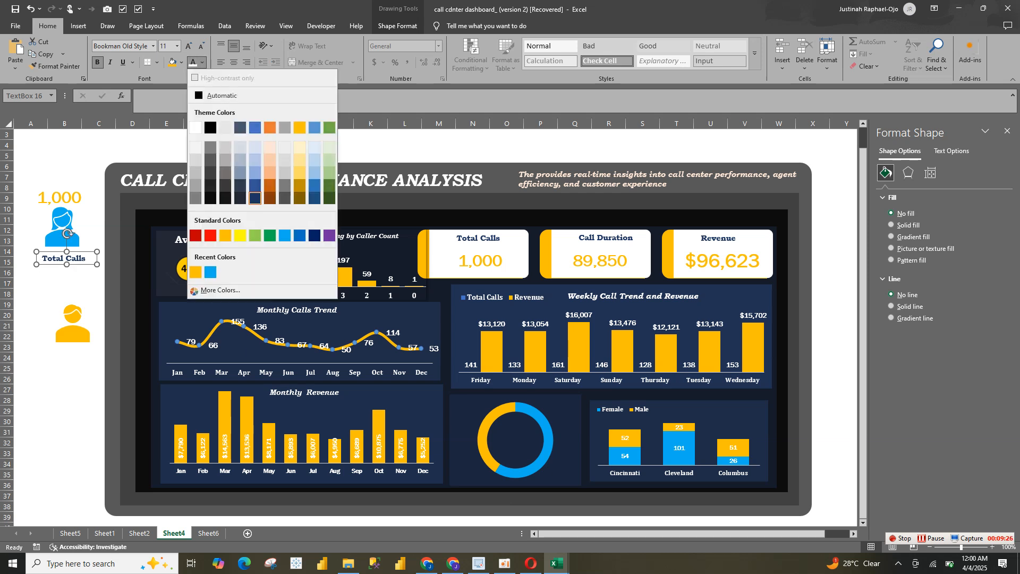
pyautogui.click(211, 272)
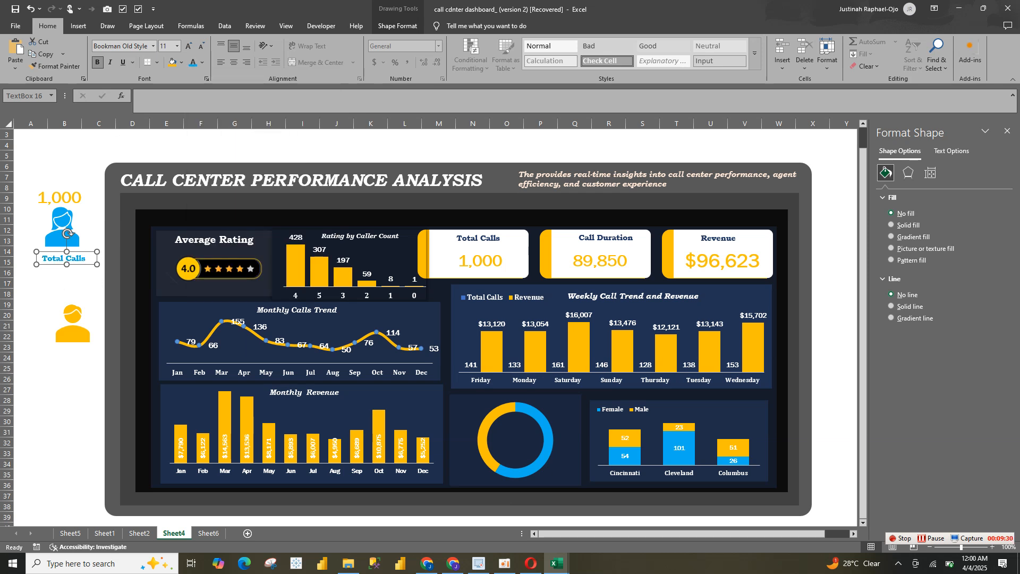
# Replace the text of the label below the woman icon with "Female" and center it
pyautogui.tripleClick(76, 259)
pyautogui.write('Ma')
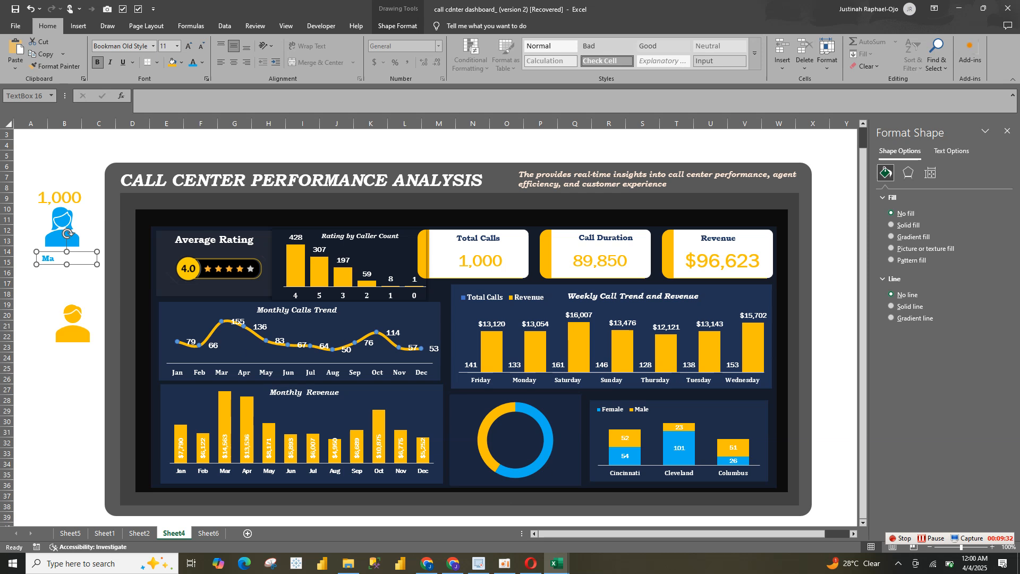
pyautogui.write('le')
pyautogui.press('BackSpace')
pyautogui.press('BackSpace')
pyautogui.press('BackSpace')
pyautogui.press('BackSpace')
pyautogui.write('F')
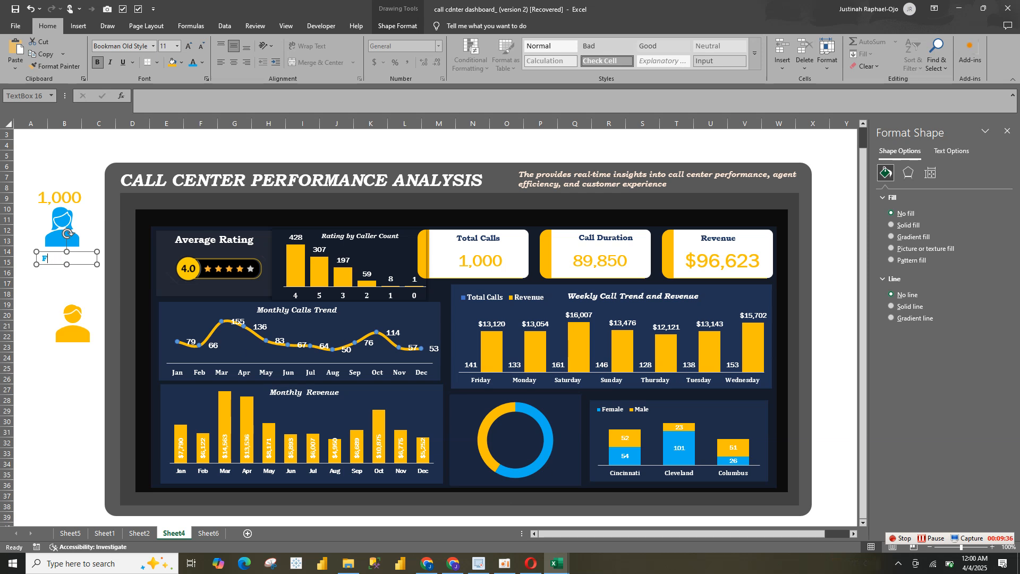
pyautogui.write('emale')
pyautogui.click(234, 63)
pyautogui.click(93, 241)
# Shift the copied value box slightly so it sits centered above the woman icon, and open its linked cell reference for editing
pyautogui.click(59, 197)
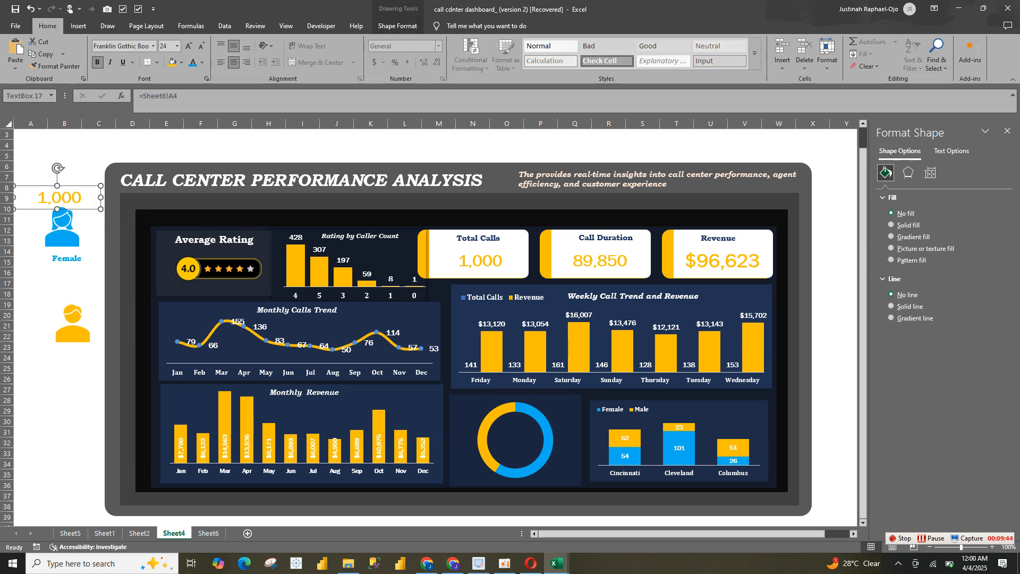
pyautogui.moveTo(60, 198); pyautogui.dragTo(63, 196)
pyautogui.click(183, 97)
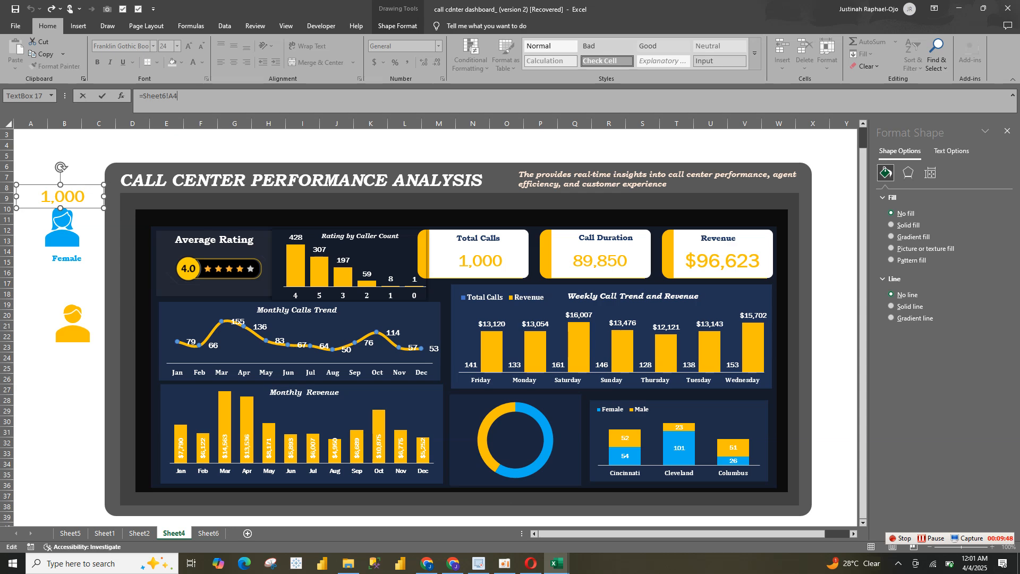
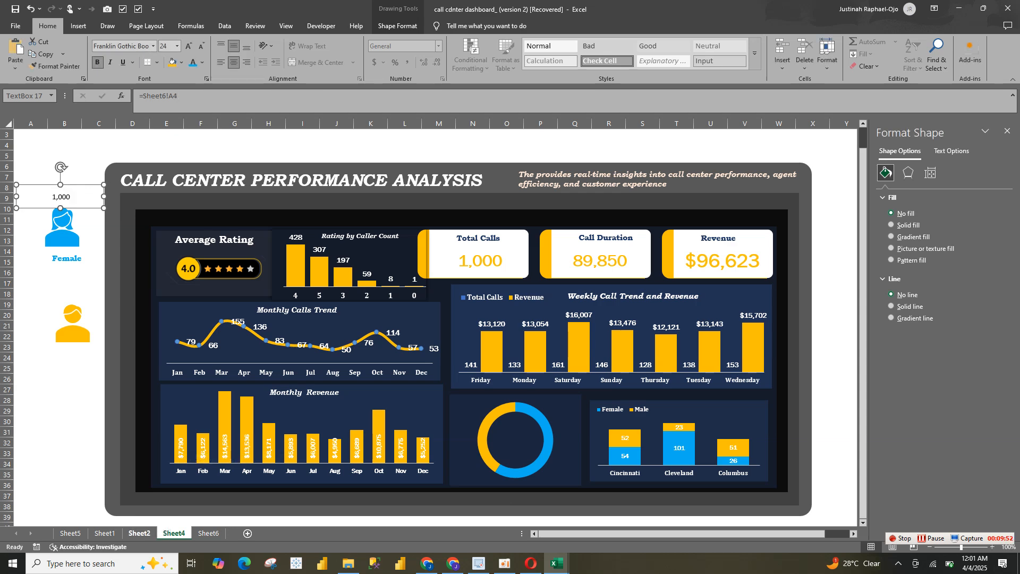
# Link the text box above the female icon on Sheet4 to the female five-star rating count in Sheet6 cell G41
pyautogui.click(139, 533)
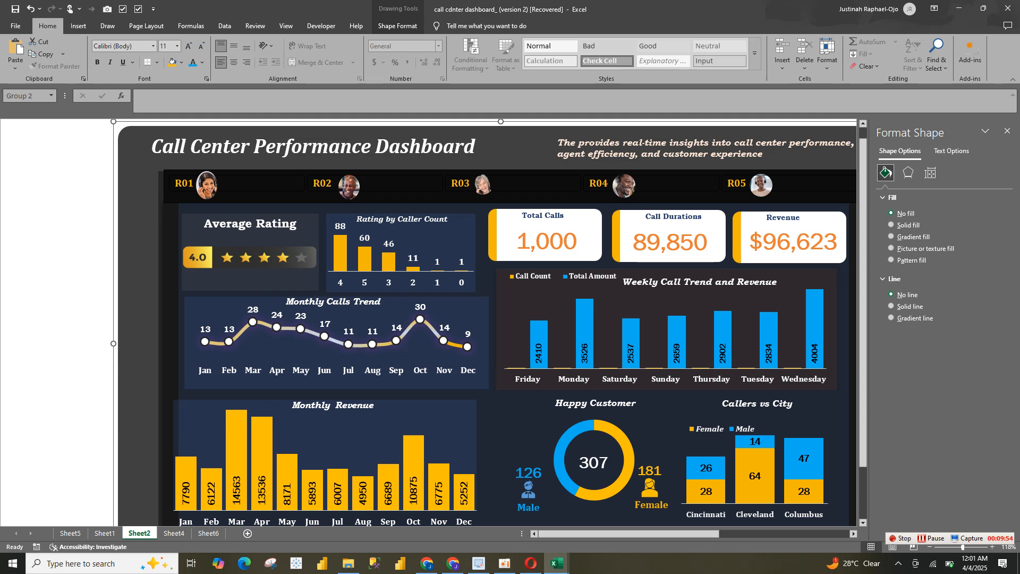
pyautogui.click(208, 533)
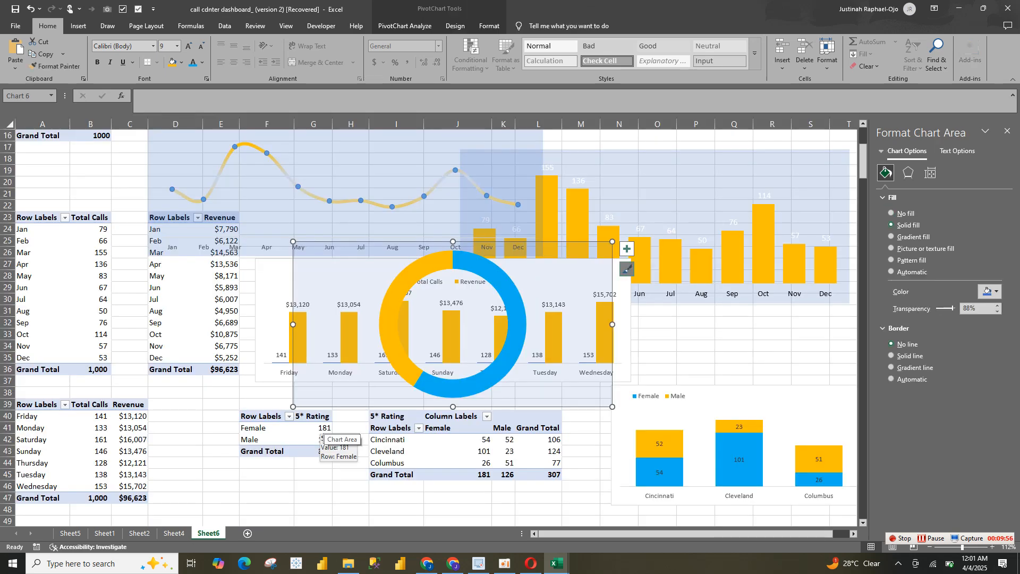
pyautogui.click(324, 429)
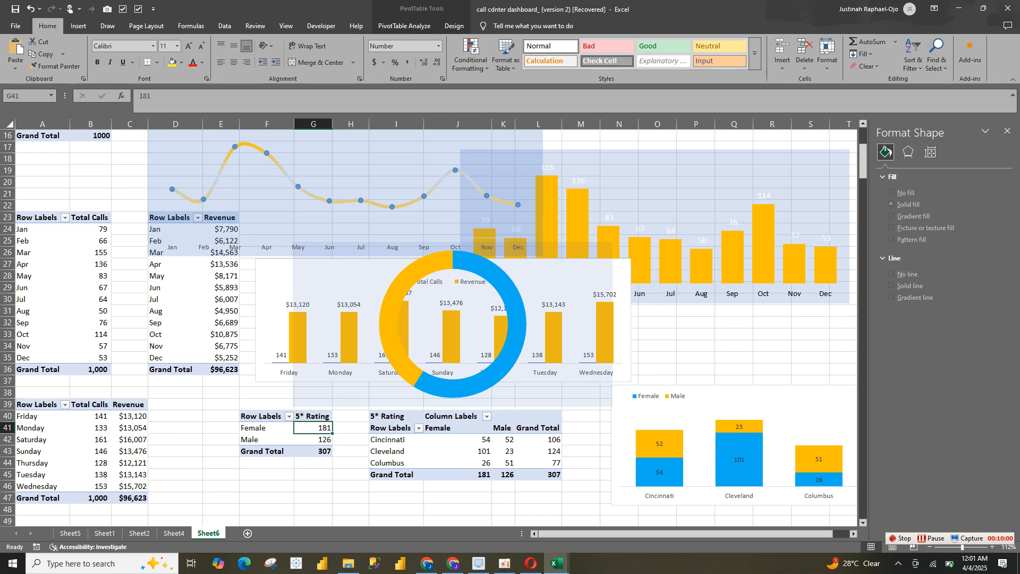
pyautogui.click(8, 428)
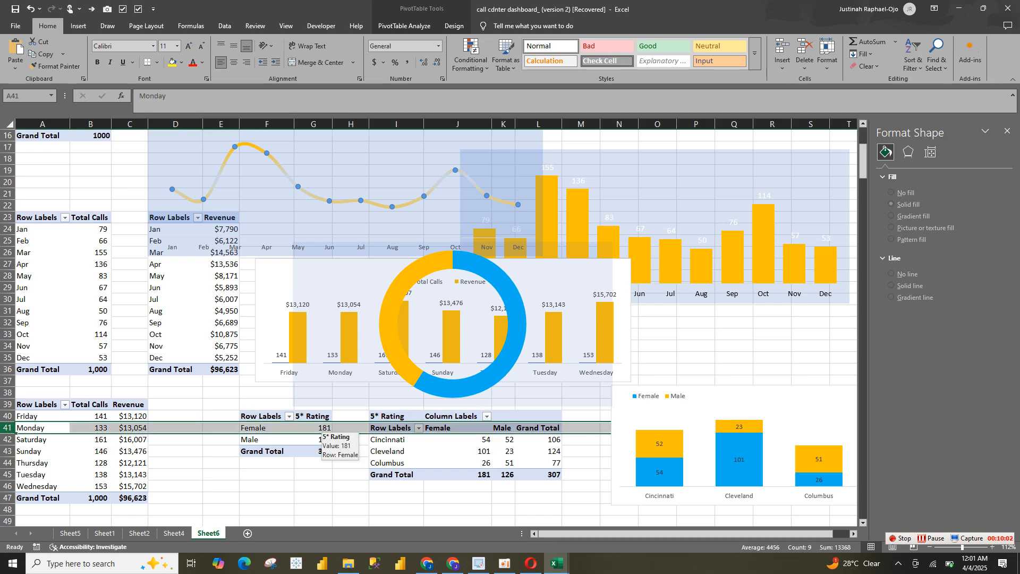
pyautogui.click(321, 430)
pyautogui.click(174, 534)
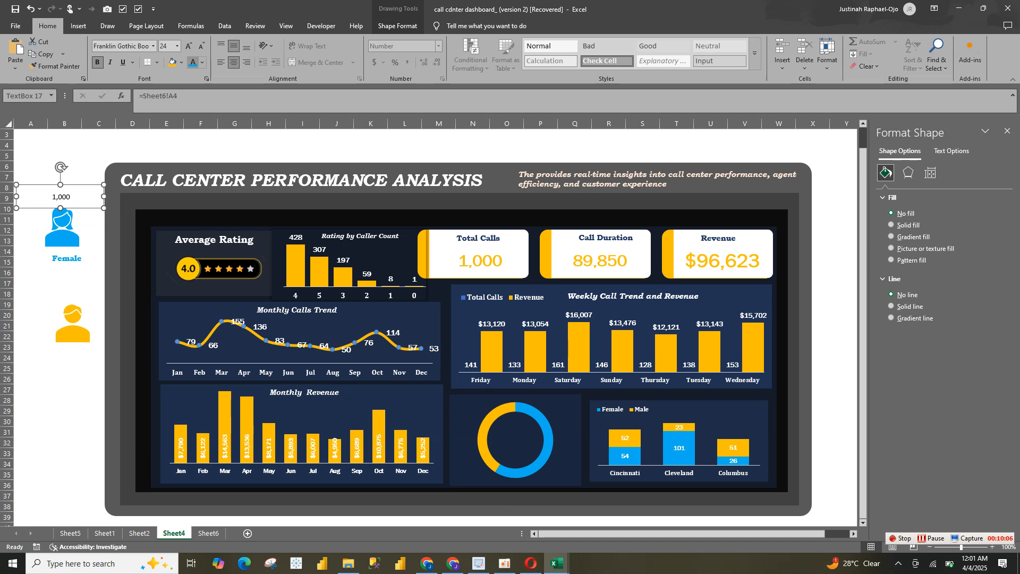
pyautogui.click(179, 97)
pyautogui.press('BackSpace')
pyautogui.press('BackSpace')
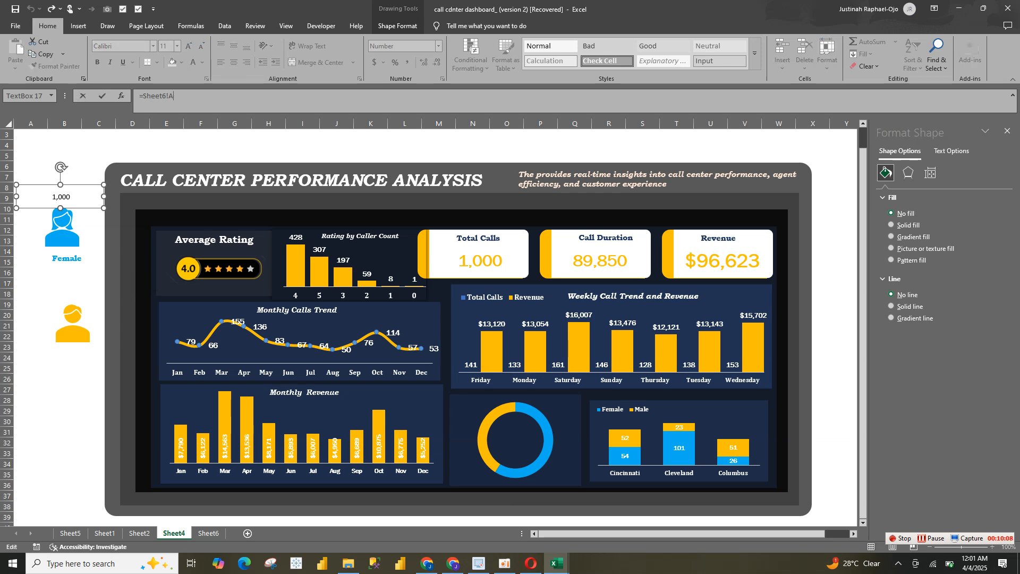
pyautogui.write('g10')
pyautogui.press('Return')
pyautogui.write(']')
pyautogui.press('Return')
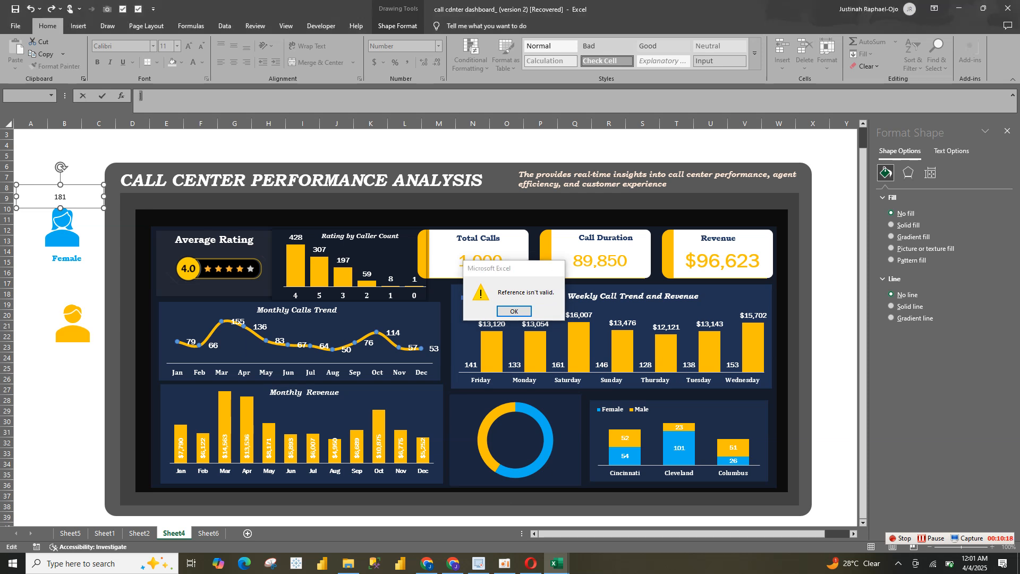
pyautogui.press('Return')
pyautogui.write('=')
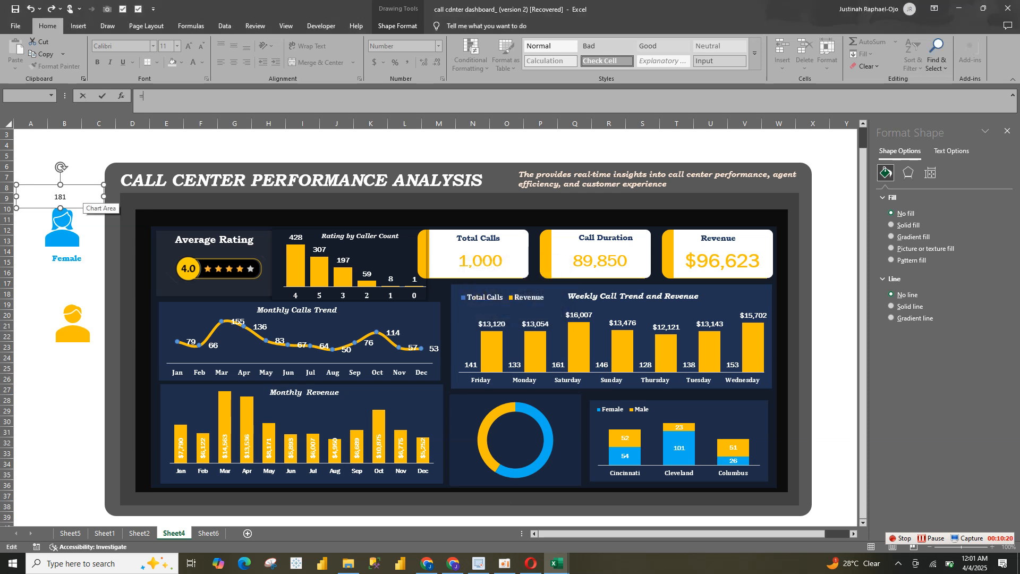
pyautogui.press('BackSpace')
pyautogui.click(82, 258)
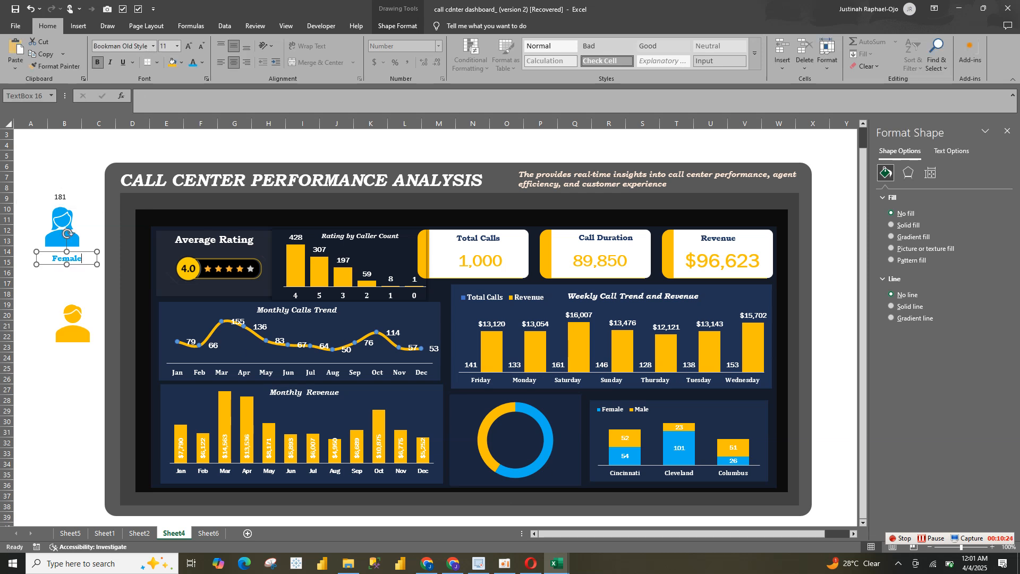
# Format the linked female count in the recently used light blue, bold, with the Franklin Gothic Book font
pyautogui.click(60, 197)
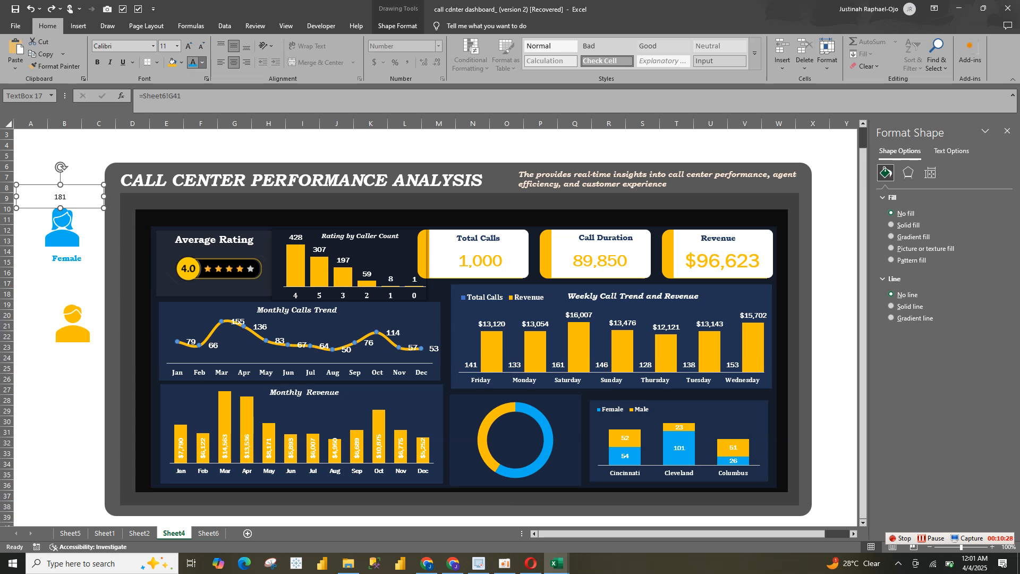
pyautogui.click(202, 63)
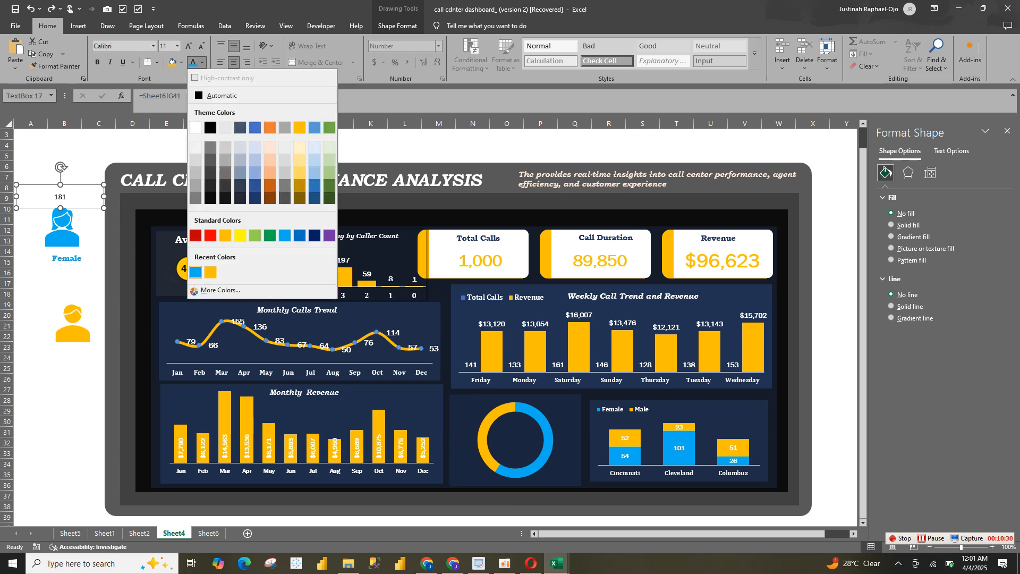
pyautogui.click(196, 273)
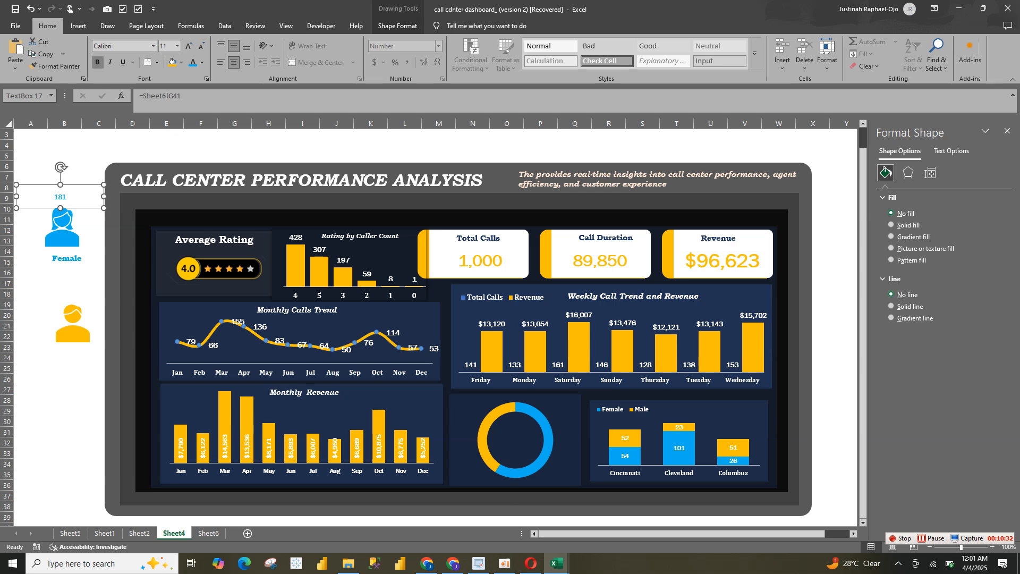
pyautogui.click(97, 62)
pyautogui.click(153, 46)
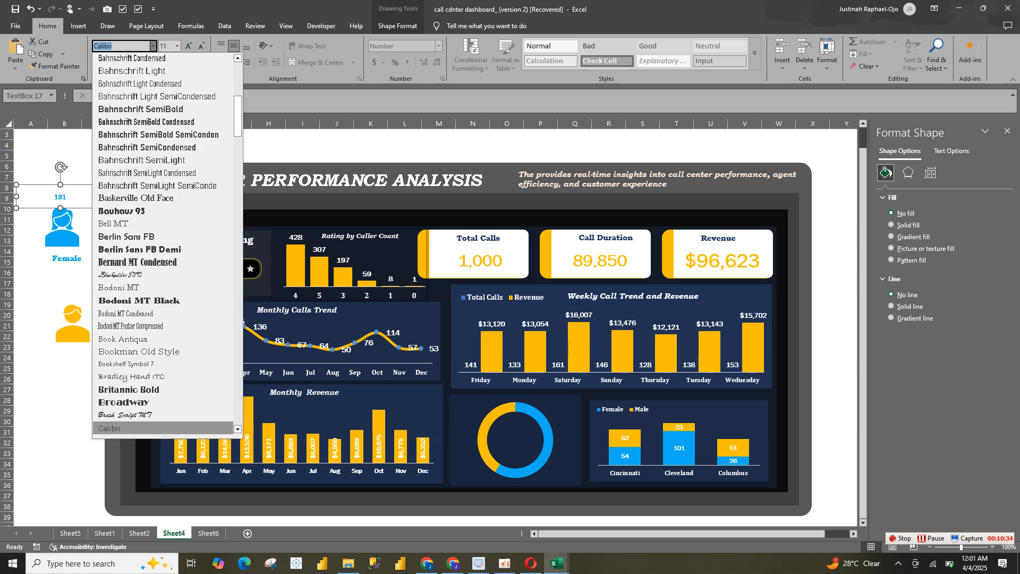
pyautogui.scroll(8, 160, 108)
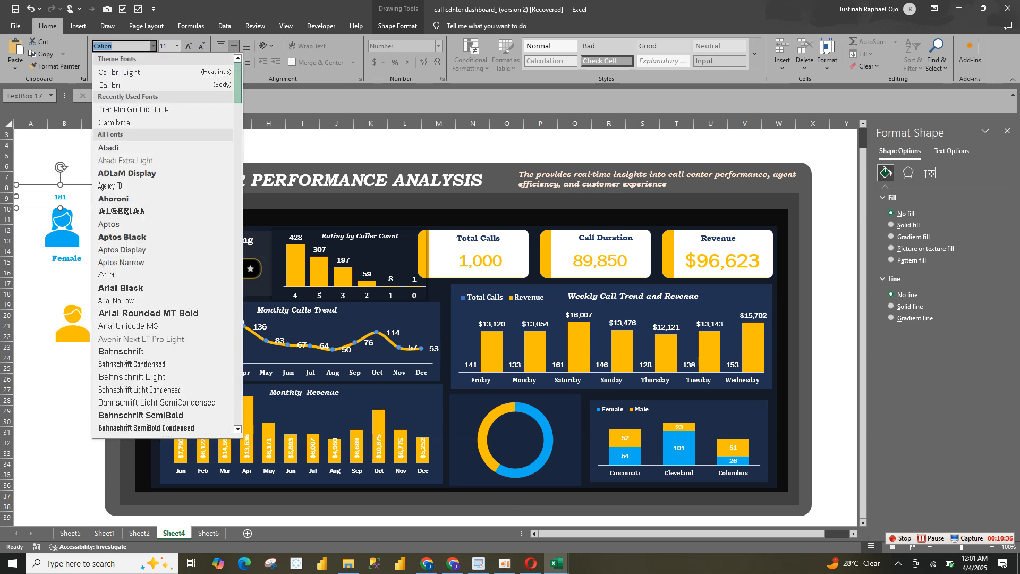
pyautogui.click(133, 109)
# Enlarge the female count to 20 pt and narrow its text box so it sits centred above the female icon
pyautogui.click(188, 46)
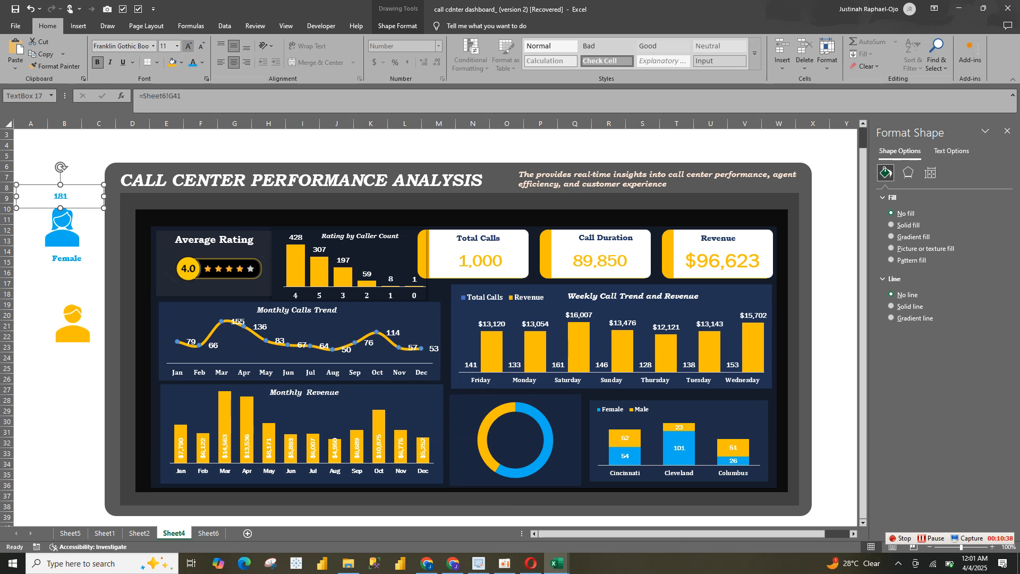
pyautogui.click(189, 46)
pyautogui.click(188, 46)
pyautogui.click(189, 46)
pyautogui.click(189, 46)
pyautogui.moveTo(16, 196); pyautogui.dragTo(64, 195)
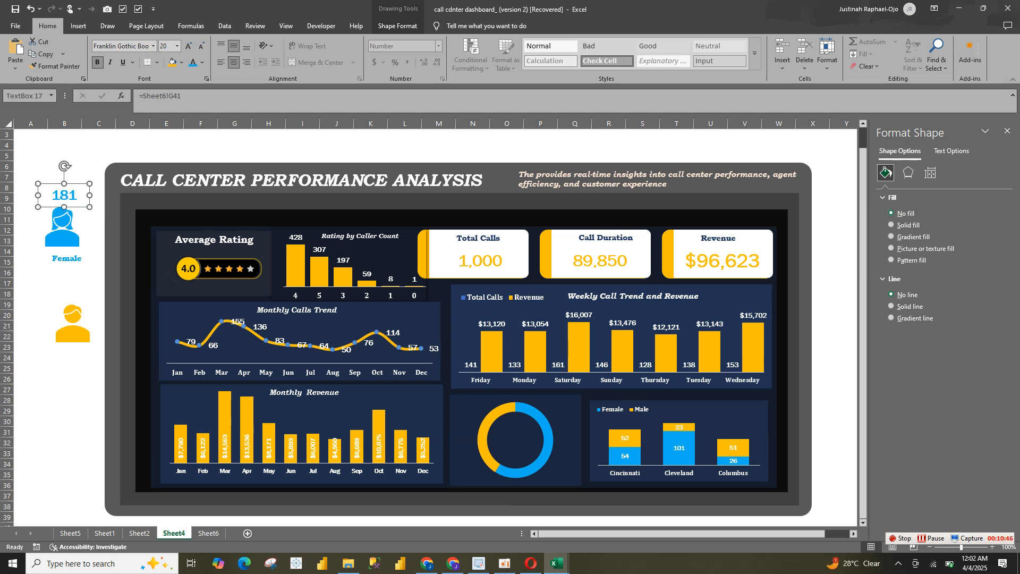
# Shrink the female icon to about 0.57" by 0.57" and place it directly under the count
pyautogui.click(63, 229)
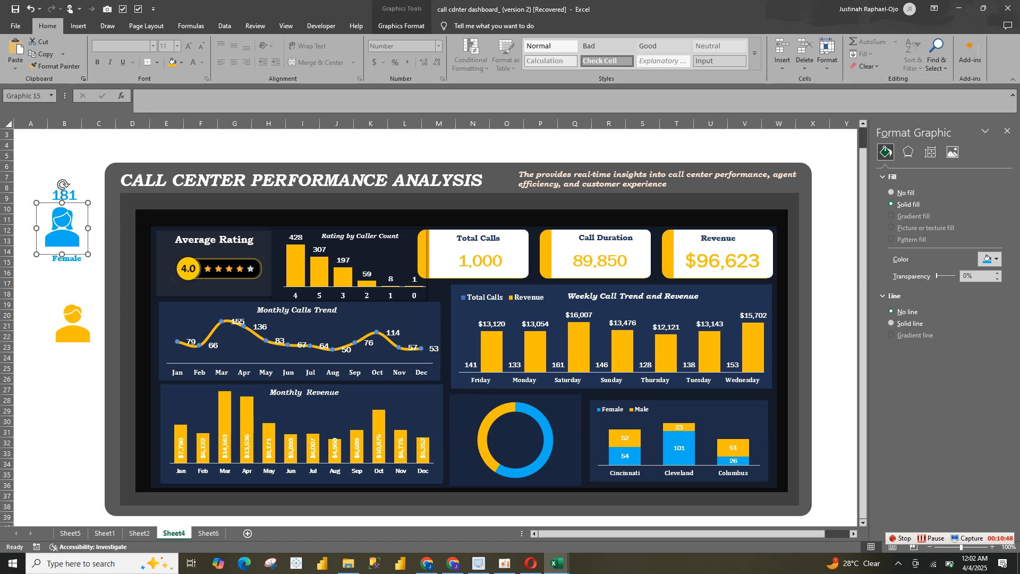
pyautogui.moveTo(88, 254); pyautogui.dragTo(65, 217)
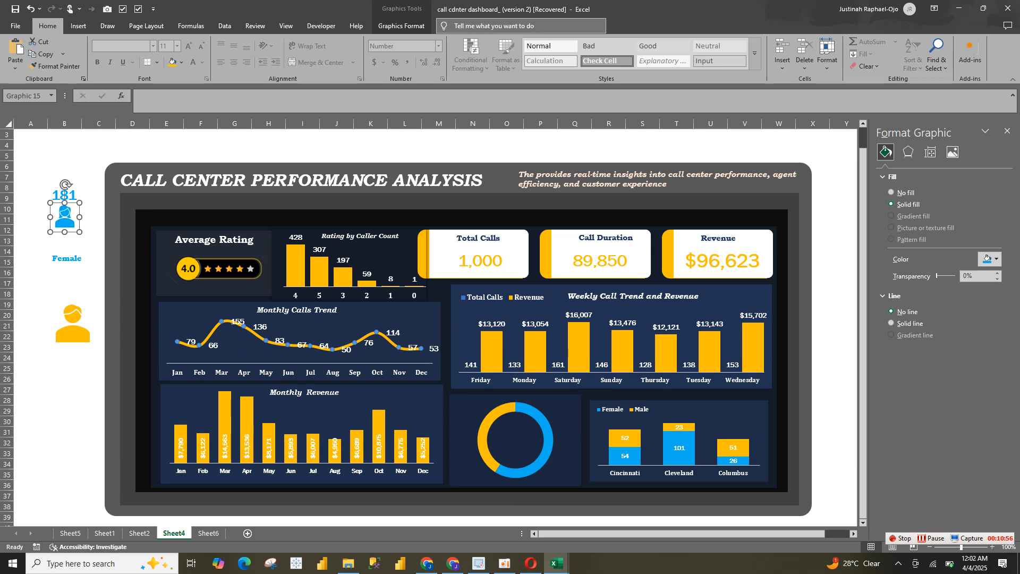
pyautogui.click(402, 26)
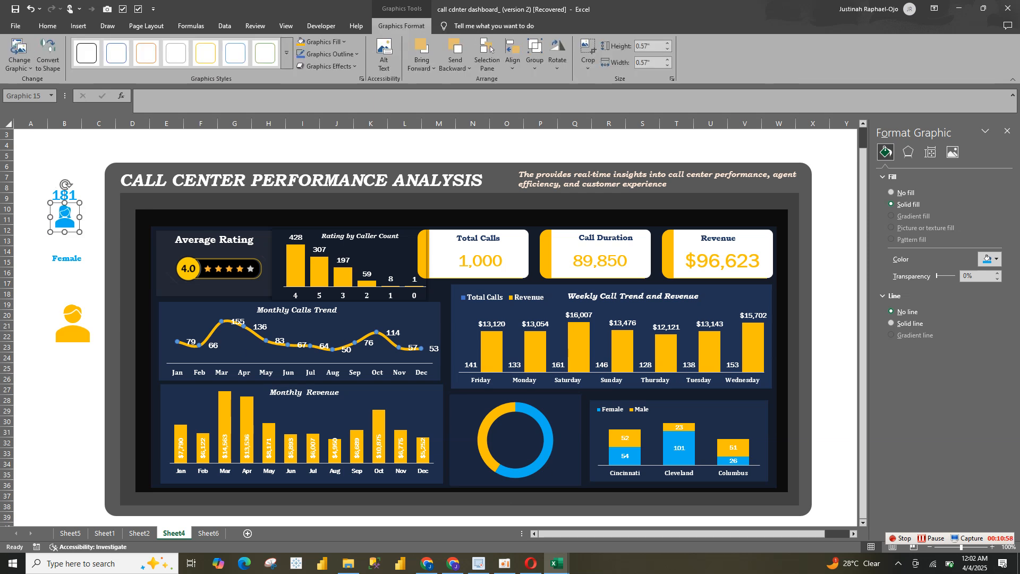
# Set the yellow male icon's height to 0.57", matching the female icon
pyautogui.click(73, 327)
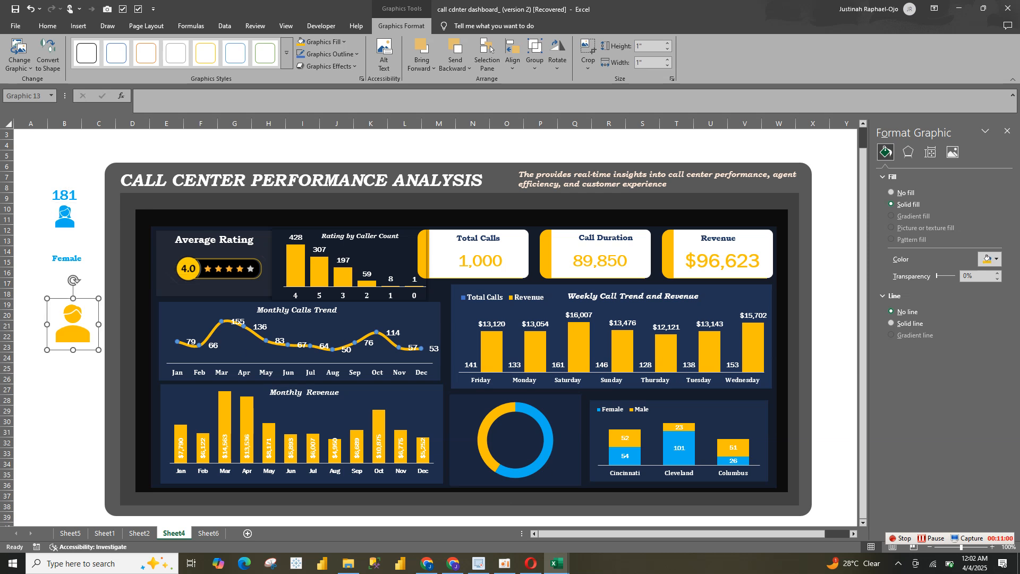
pyautogui.click(649, 46)
pyautogui.write('0.57')
pyautogui.press('Return')
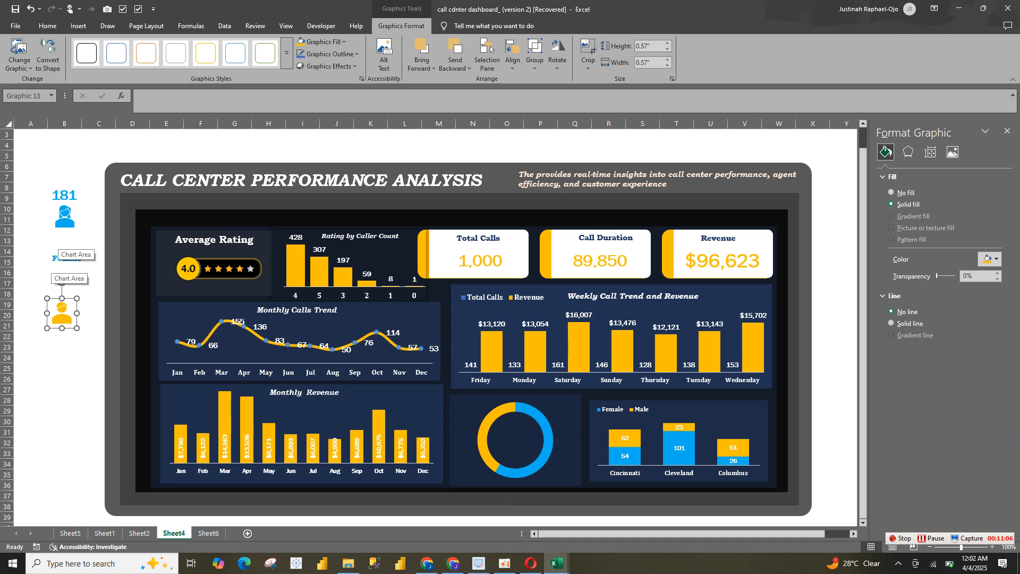
pyautogui.press('Tab')
# Move the Female label up beneath its icon and enlarge its text to 14 pt
pyautogui.click(75, 259)
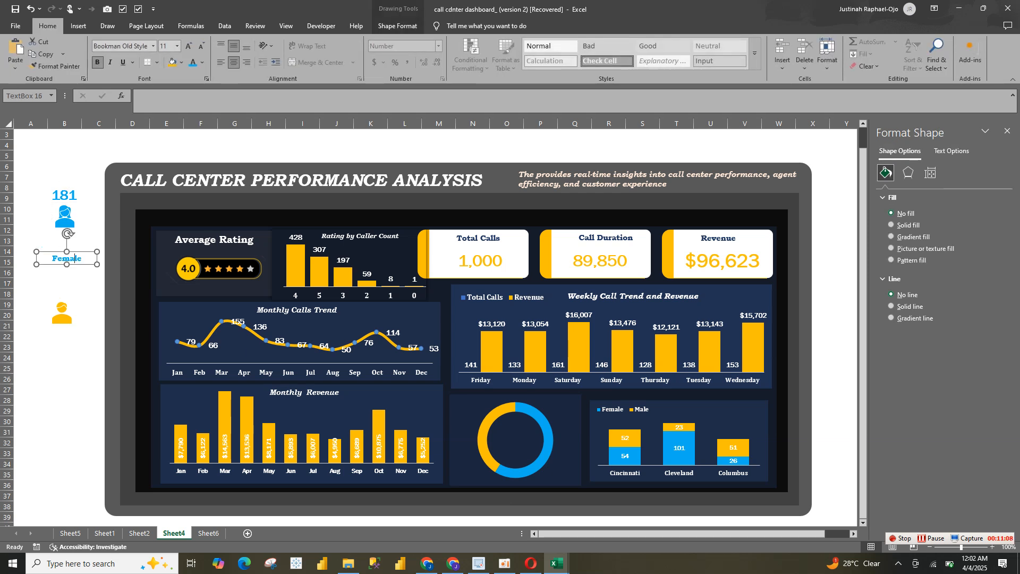
pyautogui.moveTo(67, 259); pyautogui.dragTo(66, 239)
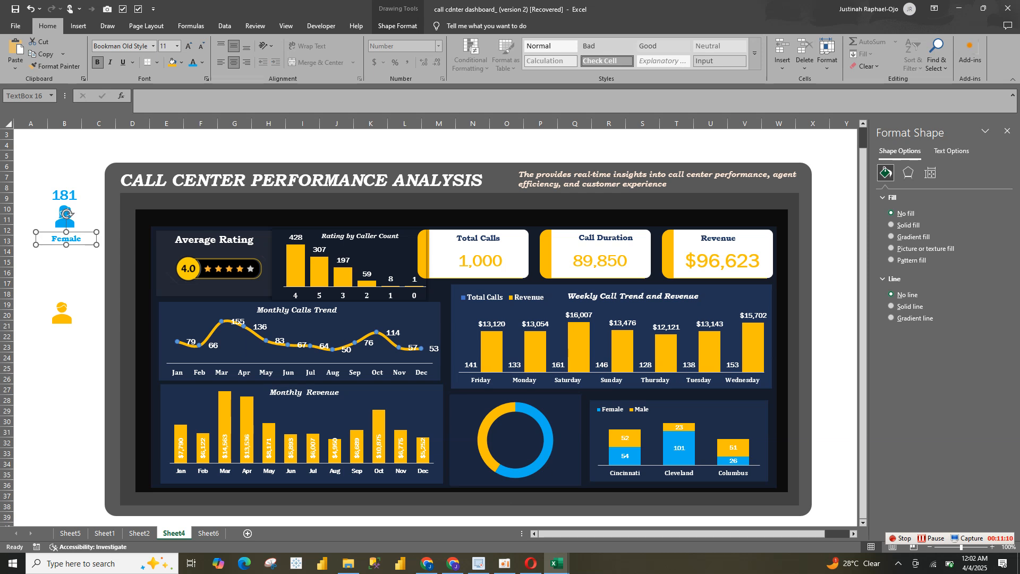
pyautogui.click(189, 45)
pyautogui.click(188, 46)
# Copy the female count and the Female label together and paste the duplicates below the male icon
pyautogui.keyDown('shift'); pyautogui.click(64, 195); pyautogui.keyUp('shift')
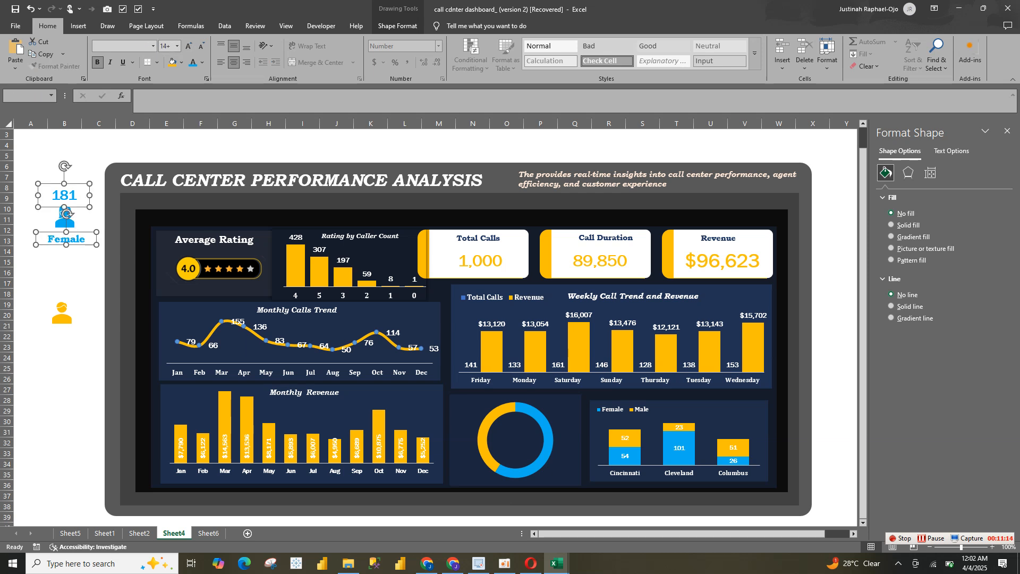
pyautogui.hotkey('ctrl', 'c')
pyautogui.click(64, 346)
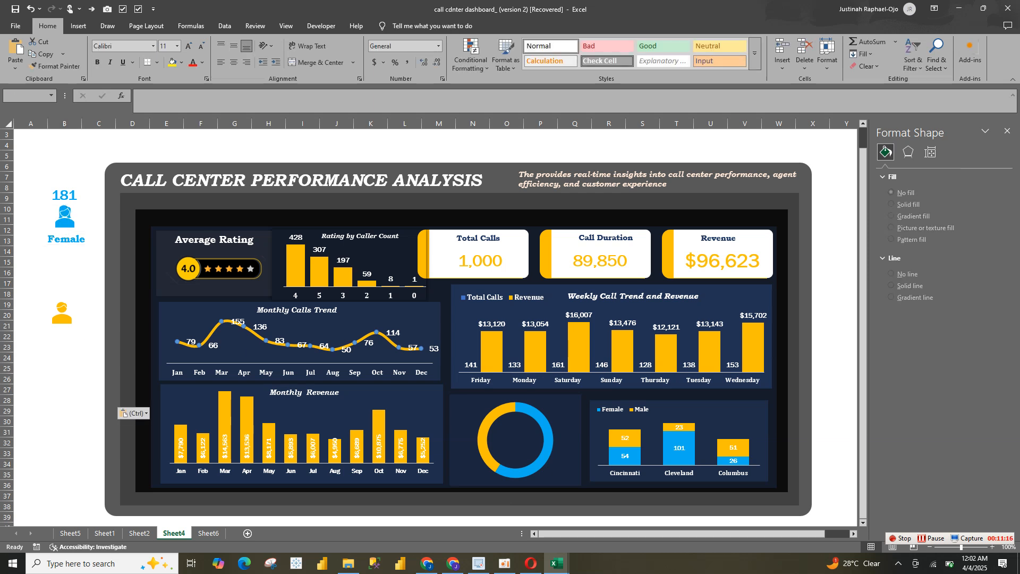
pyautogui.hotkey('ctrl', 'v')
# Tighten the female set by moving the Female label up and nudging the count down toward the icon
pyautogui.click(64, 215)
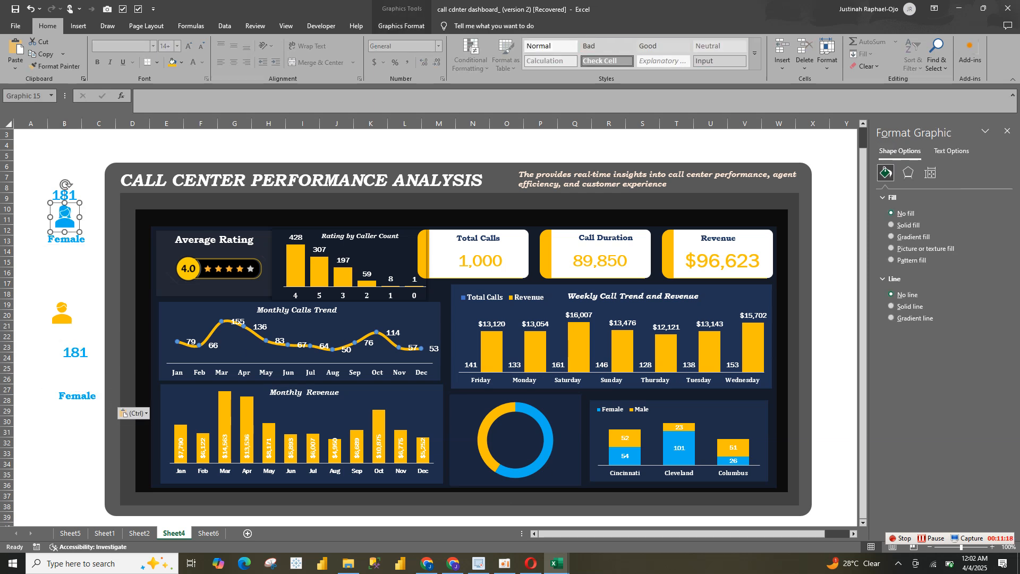
pyautogui.click(70, 238)
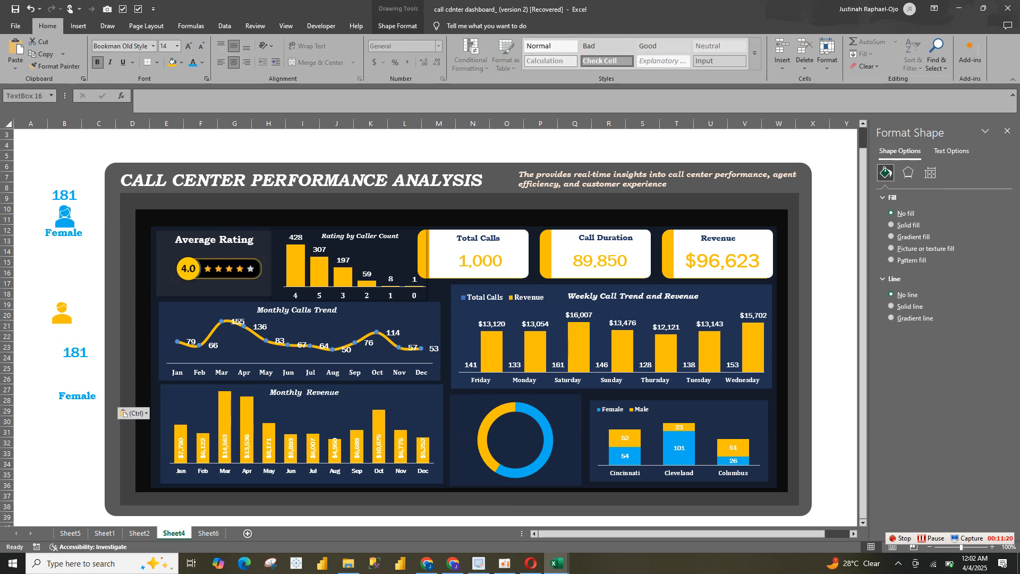
pyautogui.moveTo(67, 213); pyautogui.dragTo(65, 208)
pyautogui.click(64, 204)
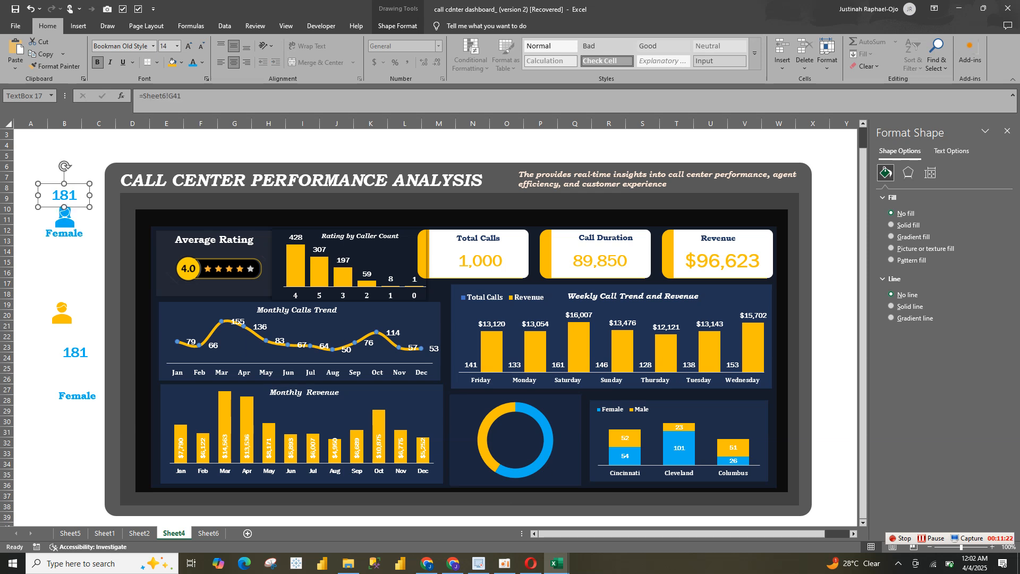
pyautogui.press('Down')
pyautogui.press('Down')
pyautogui.press('Down')
pyautogui.press('Down')
pyautogui.press('Down')
pyautogui.press('Down')
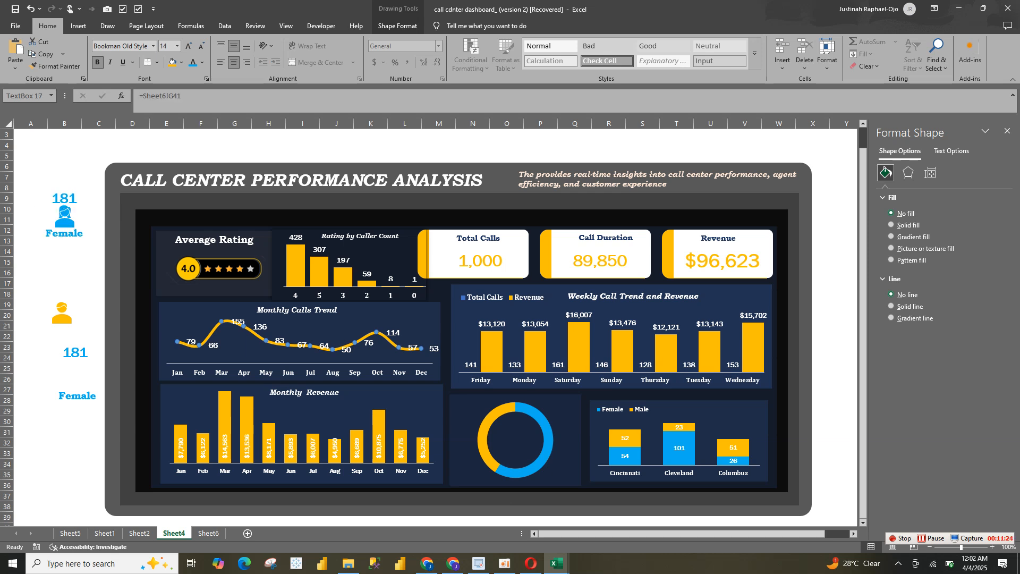
# Group the female count, female icon and Female label into one object
pyautogui.keyDown('ctrl'); pyautogui.click(65, 219); pyautogui.keyUp('ctrl')
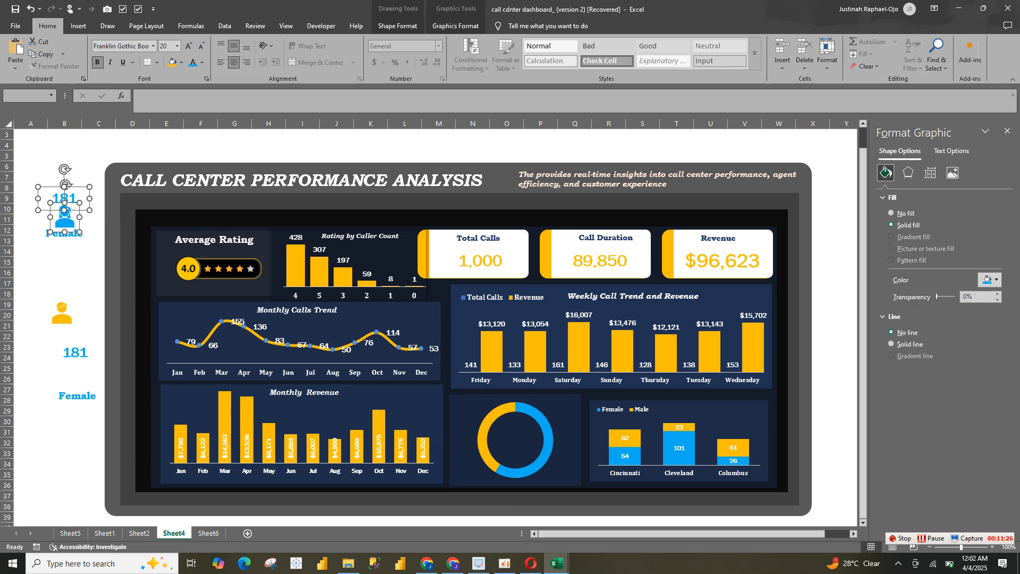
pyautogui.keyDown('ctrl'); pyautogui.click(64, 219); pyautogui.keyUp('ctrl')
pyautogui.keyDown('ctrl'); pyautogui.click(64, 234); pyautogui.keyUp('ctrl')
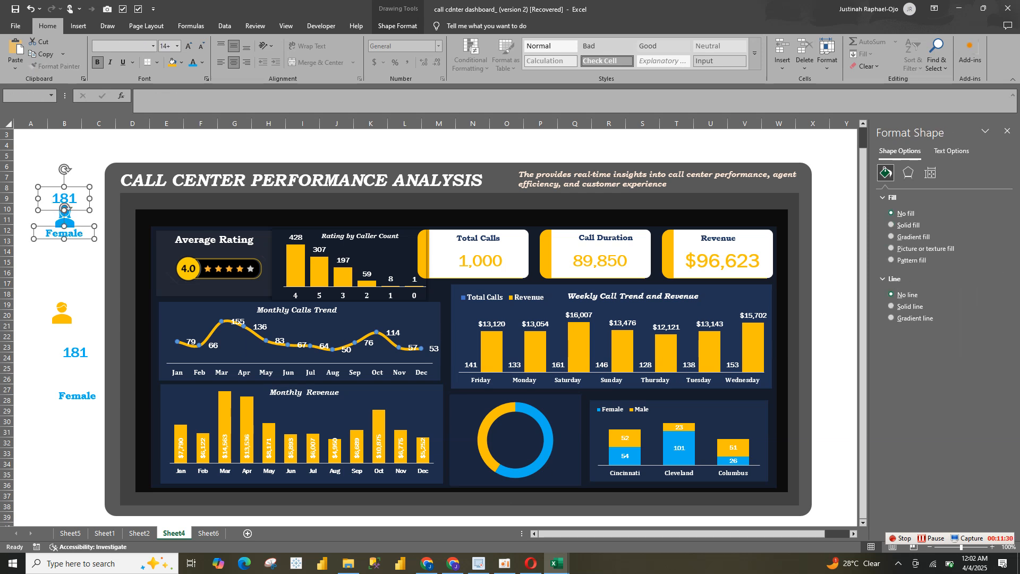
pyautogui.keyDown('ctrl'); pyautogui.click(64, 211); pyautogui.keyUp('ctrl')
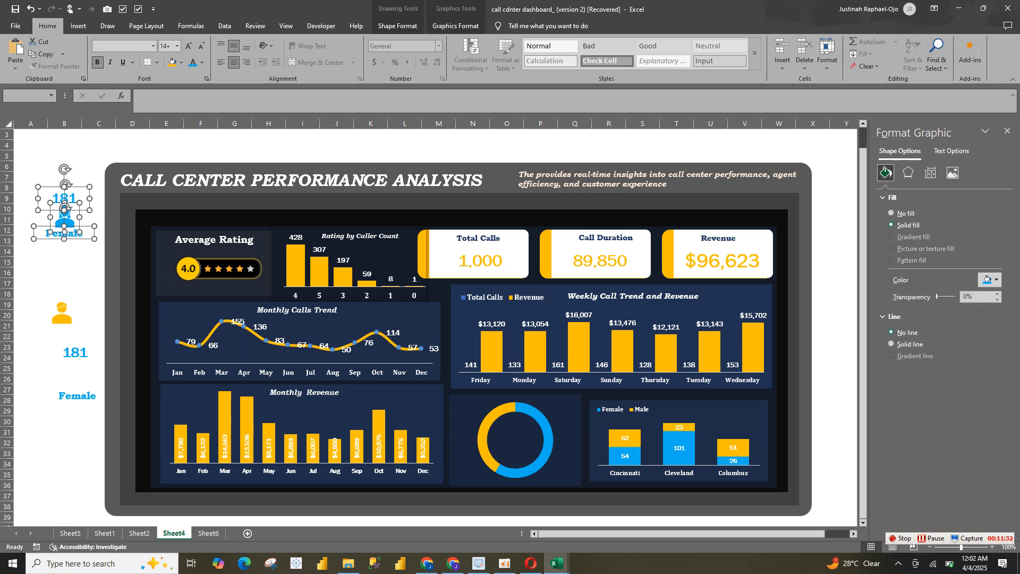
pyautogui.click(456, 26)
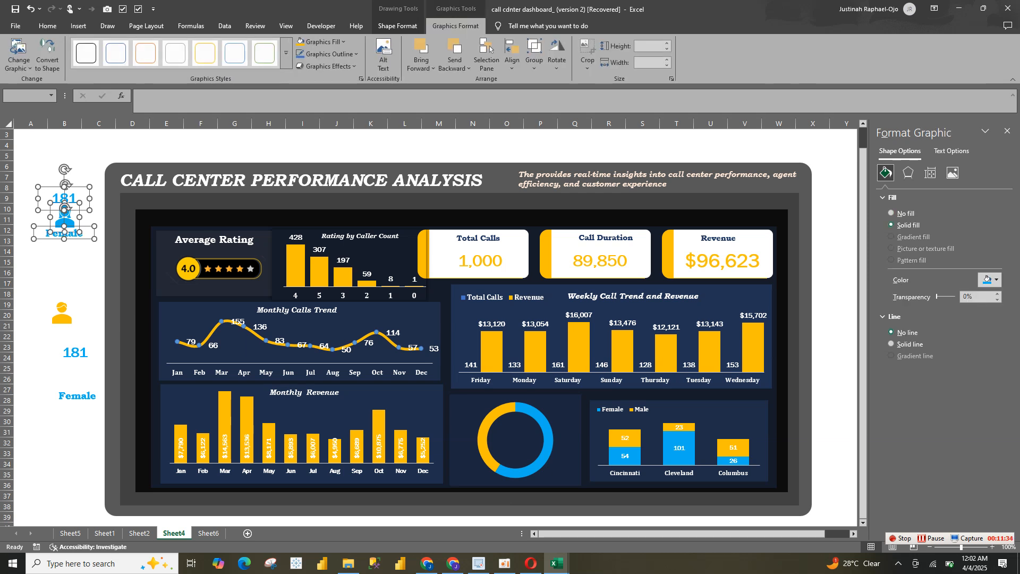
pyautogui.click(535, 53)
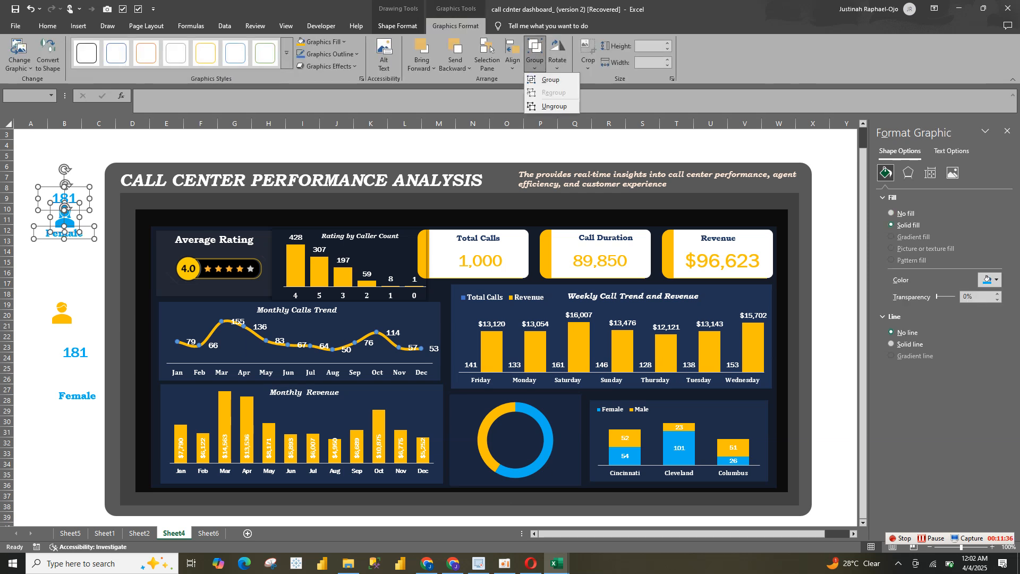
pyautogui.click(551, 80)
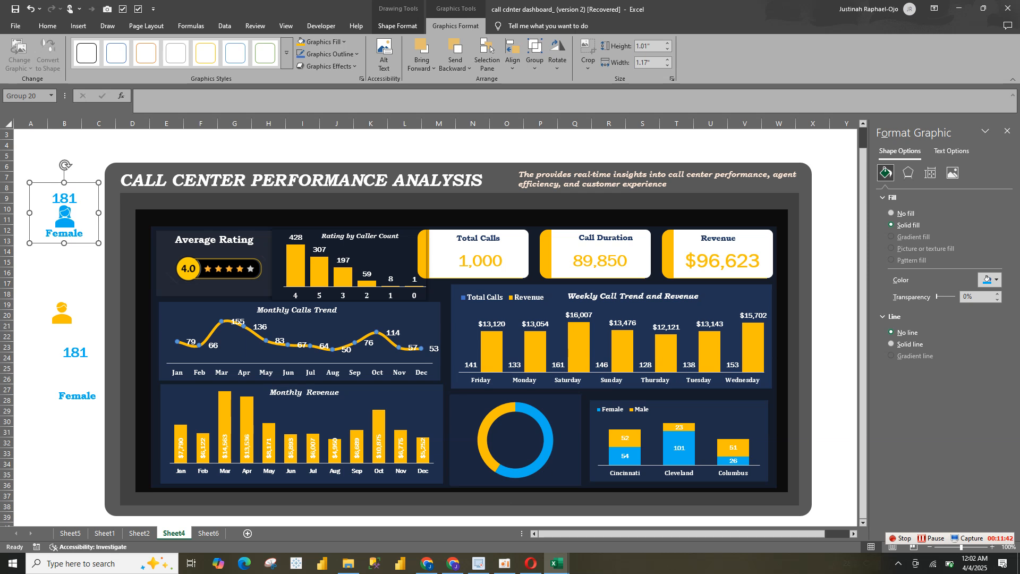
# Shrink the doughnut chart's plot area slightly and place the grouped female label set beside the ring
pyautogui.click(481, 444)
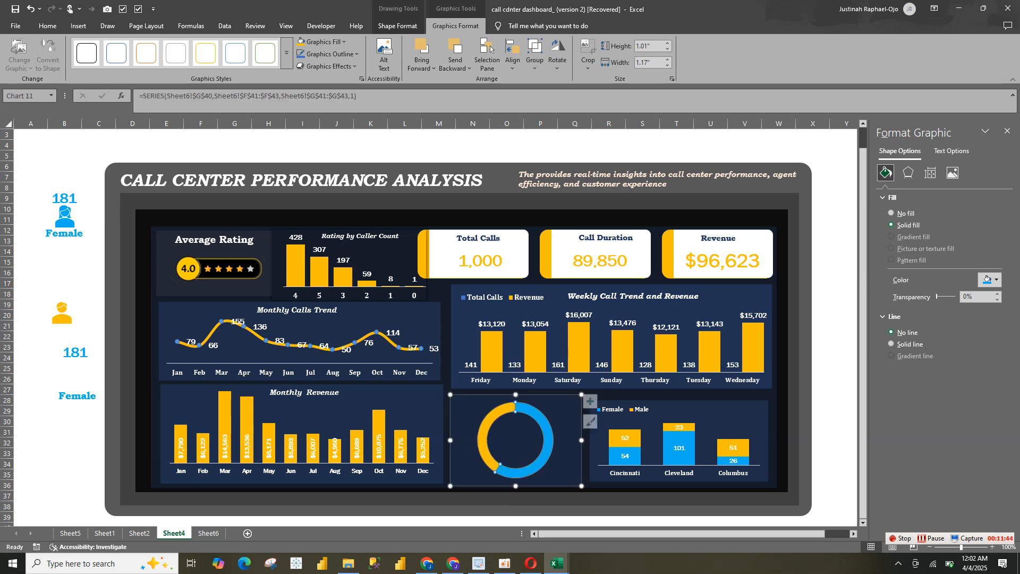
pyautogui.click(513, 440)
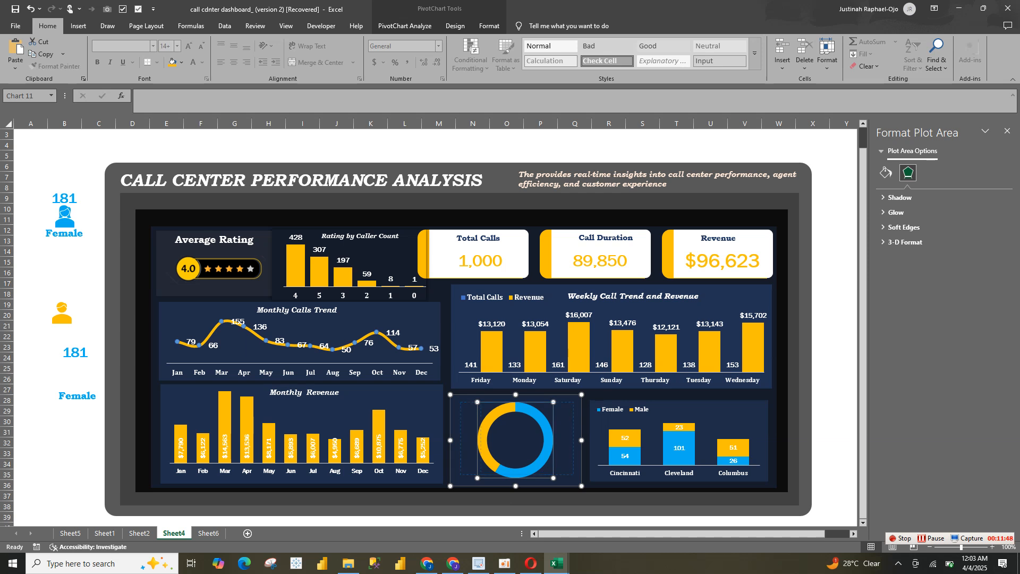
pyautogui.moveTo(477, 477); pyautogui.dragTo(484, 471)
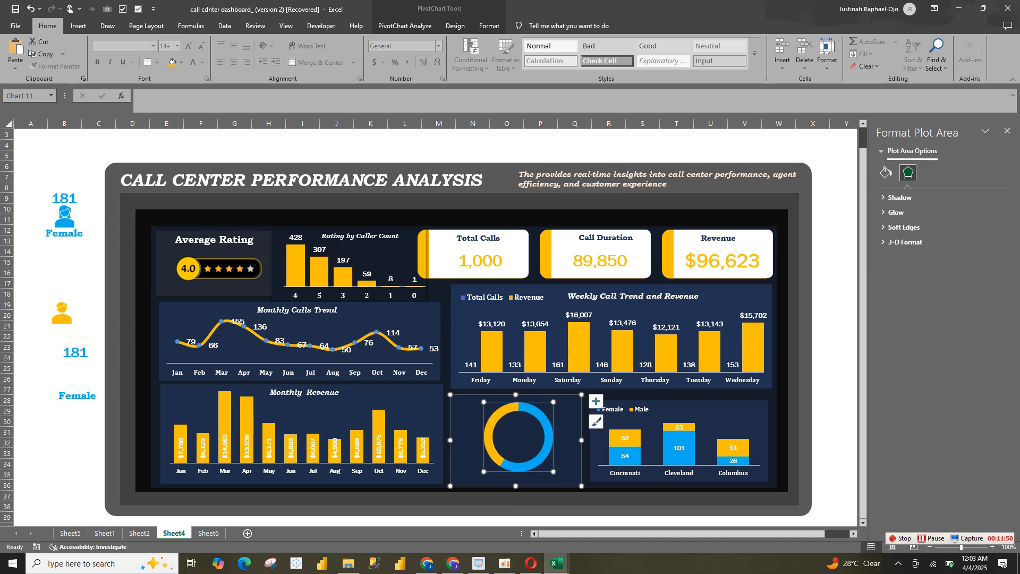
pyautogui.moveTo(64, 217); pyautogui.dragTo(568, 441)
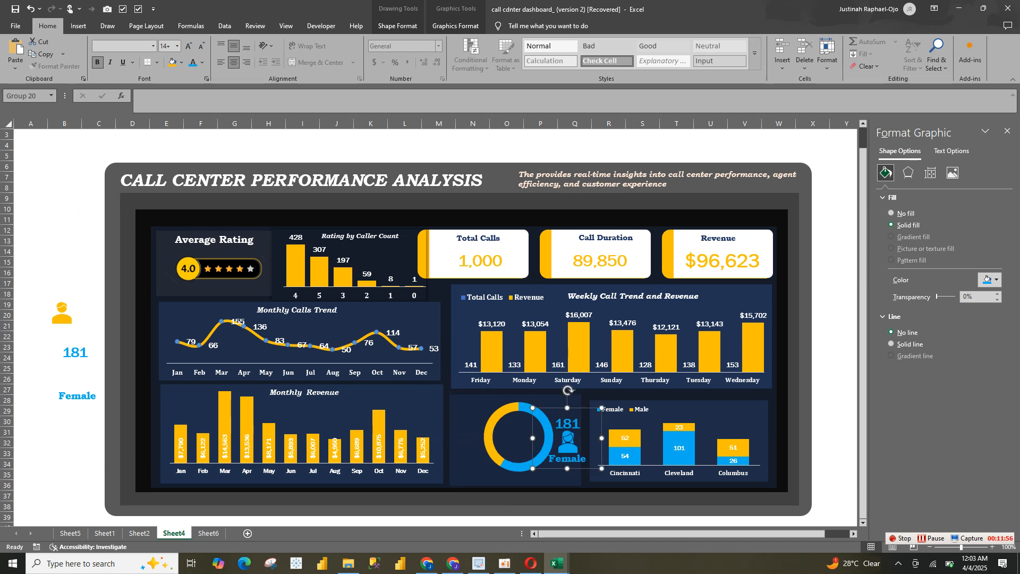
# Reduce the stacked Female/Male city column chart from its left and upper edges to free space beside the doughnut chart
pyautogui.click(618, 438)
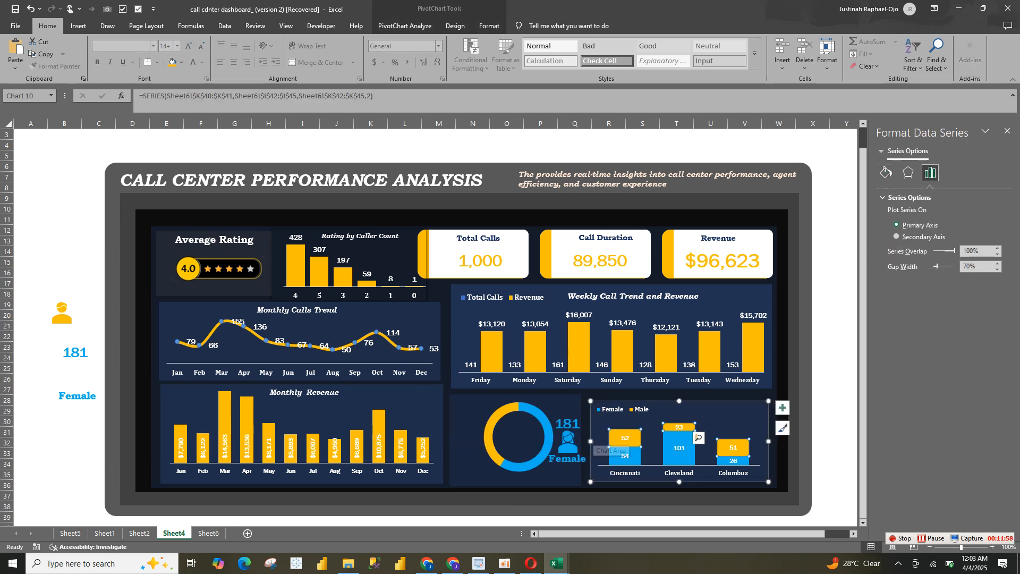
pyautogui.click(594, 435)
pyautogui.moveTo(590, 441); pyautogui.dragTo(603, 441)
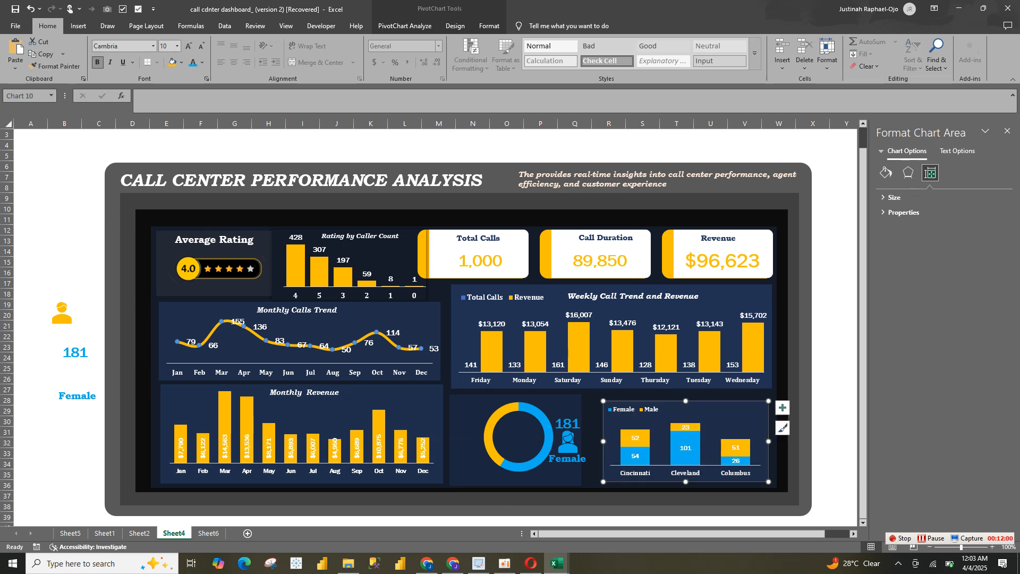
pyautogui.moveTo(603, 400); pyautogui.dragTo(610, 403)
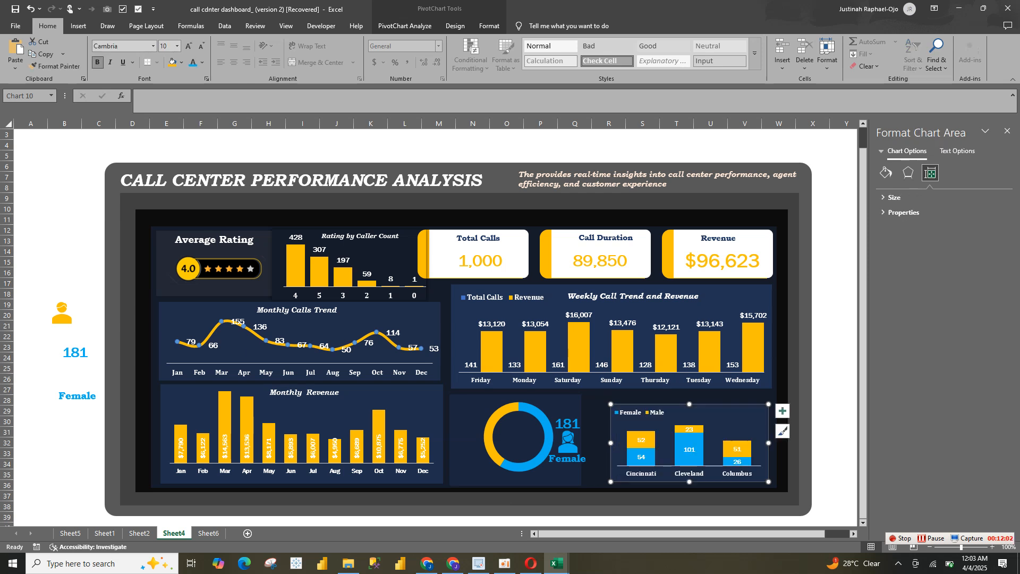
# Widen the doughnut chart toward the city chart and shift its ring left, clear of the female label set
pyautogui.click(566, 407)
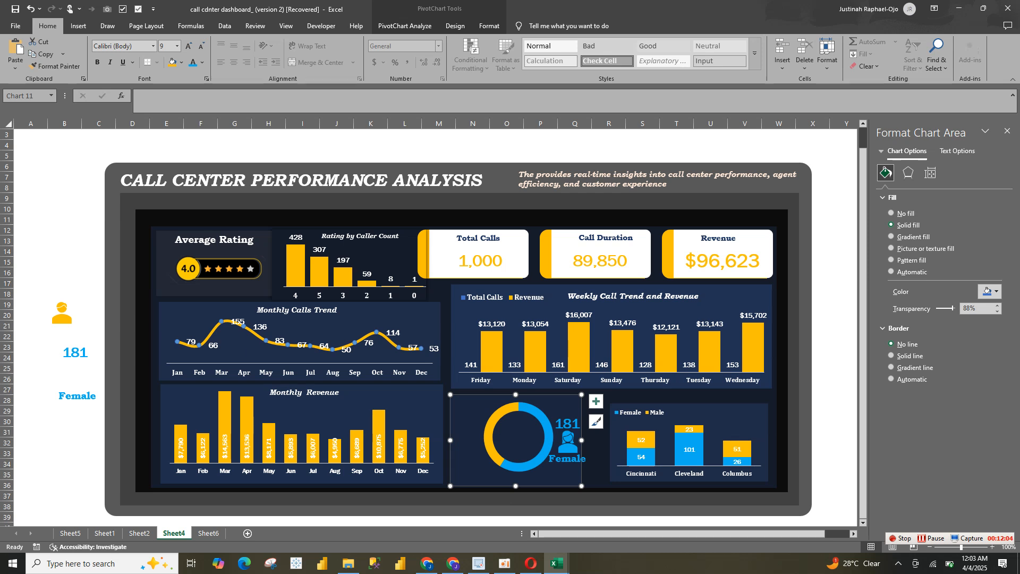
pyautogui.moveTo(581, 440); pyautogui.dragTo(594, 440)
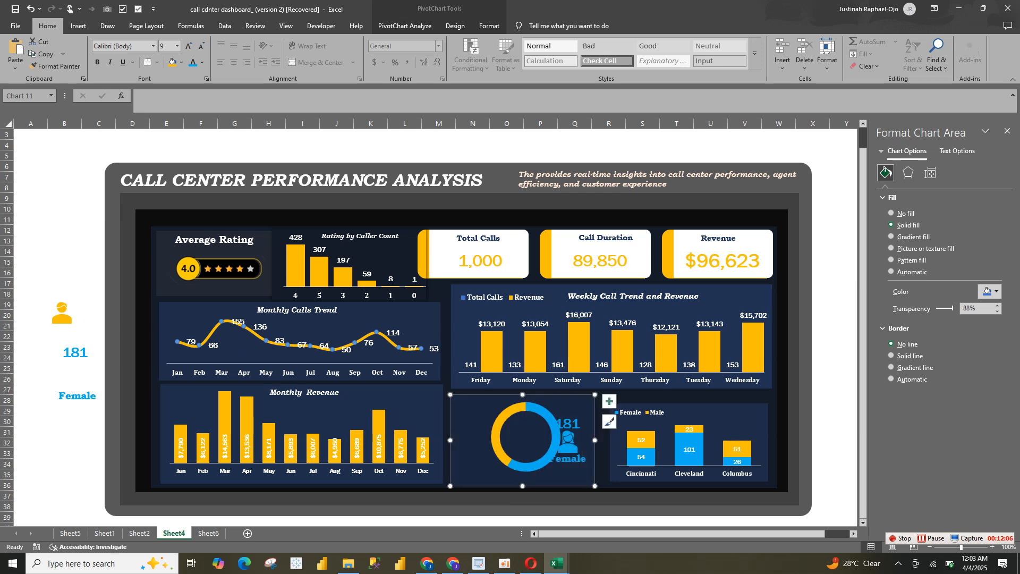
pyautogui.click(525, 436)
pyautogui.moveTo(526, 436); pyautogui.dragTo(509, 437)
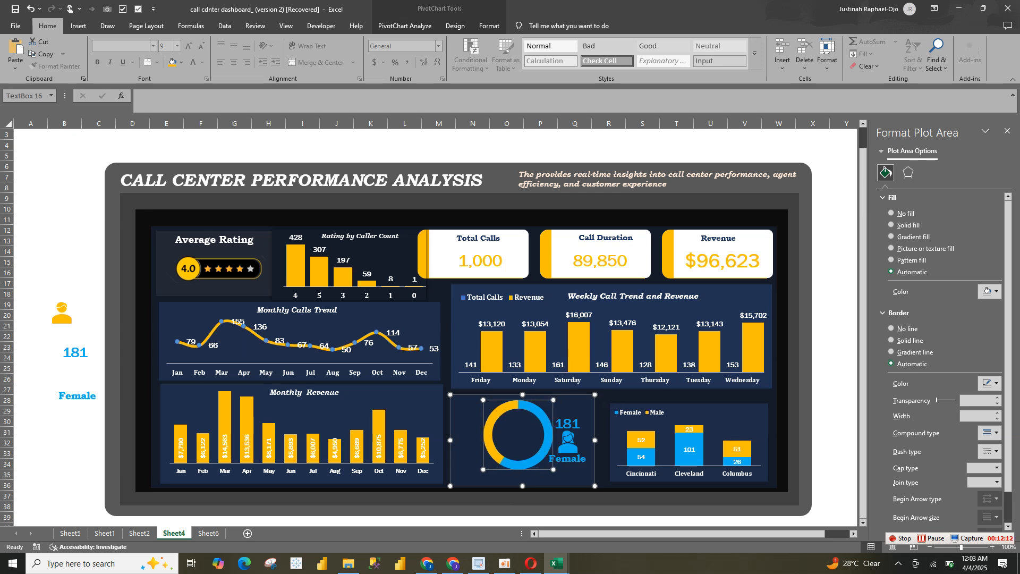
pyautogui.click(567, 442)
pyautogui.click(468, 442)
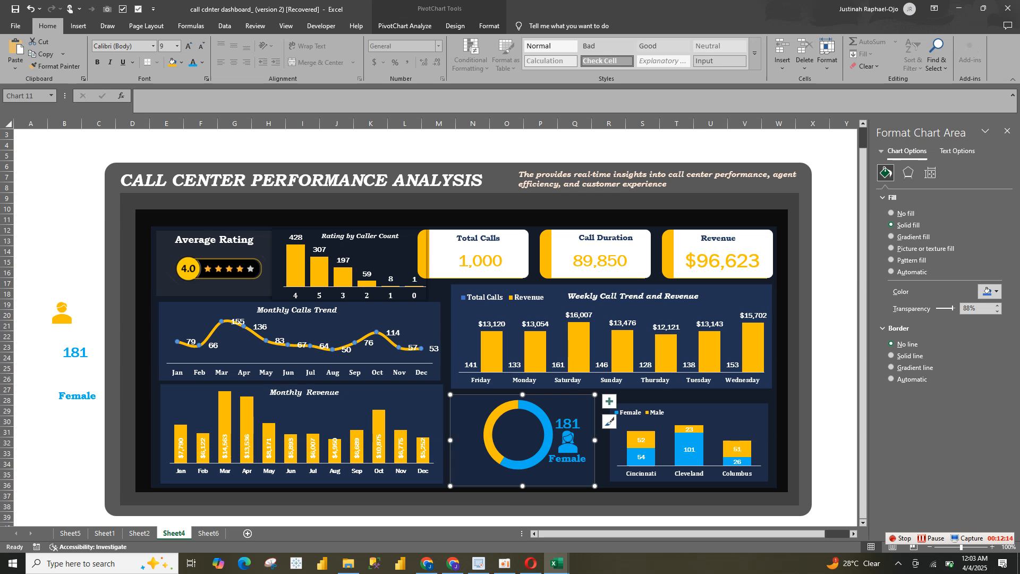
# Move the duplicate count above the male icon and the duplicate Female label beneath it
pyautogui.click(75, 353)
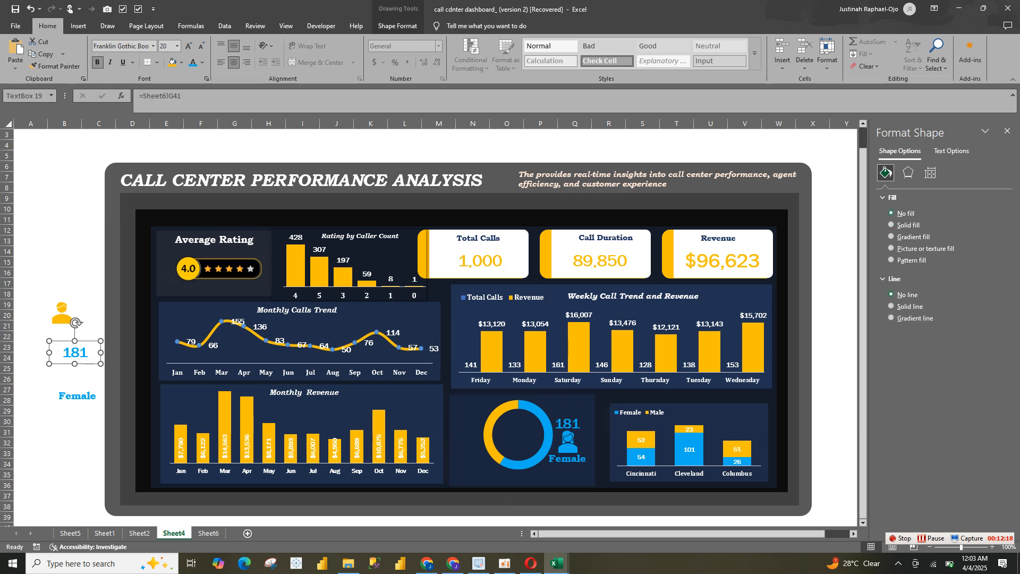
pyautogui.moveTo(75, 353); pyautogui.dragTo(61, 290)
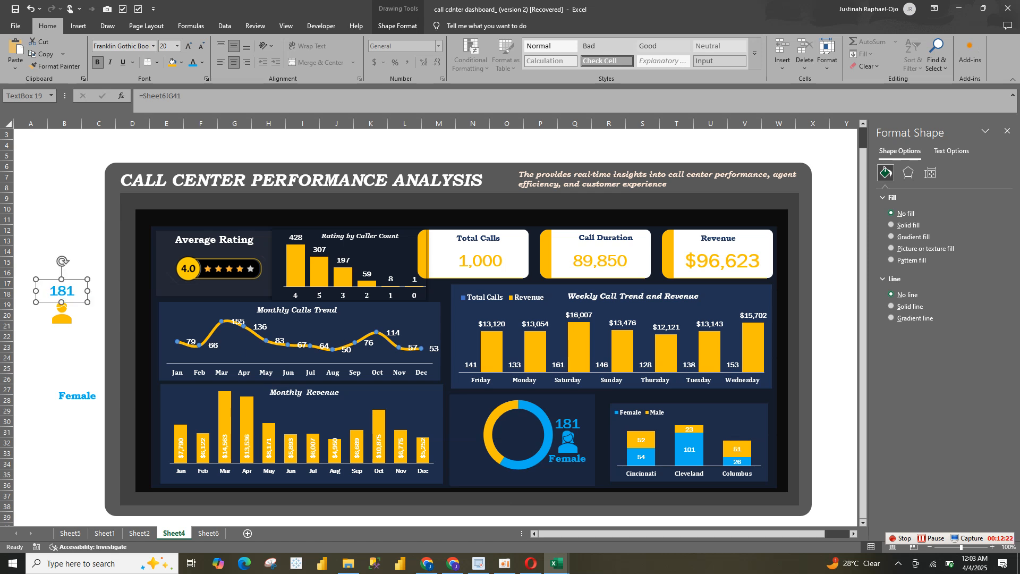
pyautogui.click(77, 395)
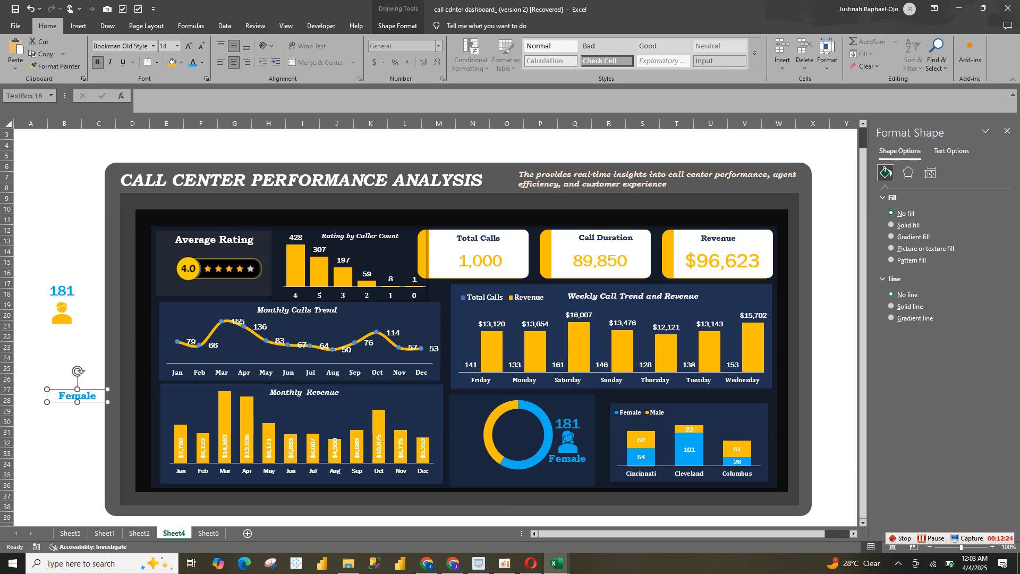
pyautogui.moveTo(77, 395); pyautogui.dragTo(64, 334)
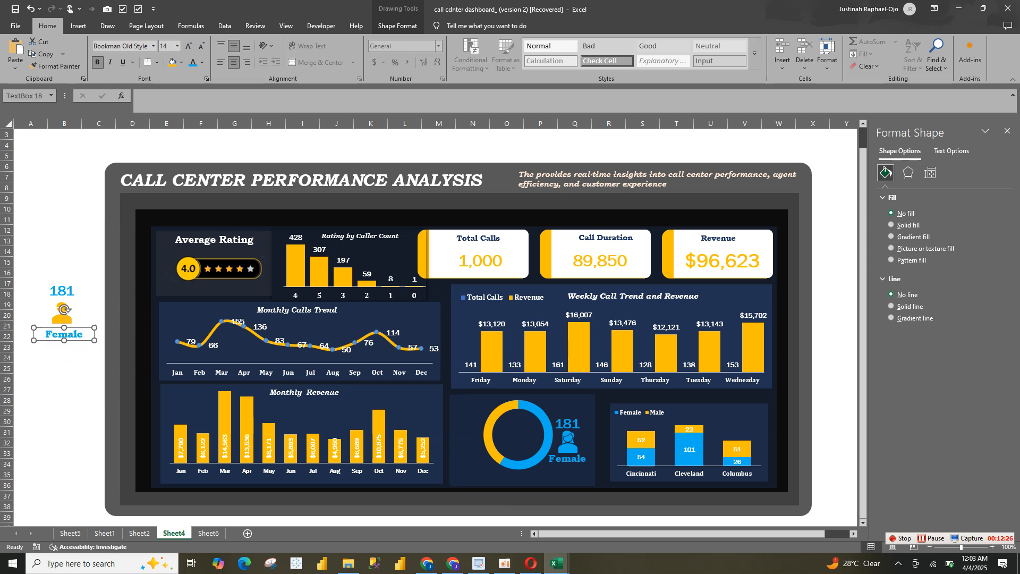
# Change the text of the label beneath the male icon to Male
pyautogui.doubleClick(64, 334)
pyautogui.write('Male')
pyautogui.click(94, 304)
# Check the male count's source cell on Sheet6 and relink the count above the male icon to =Sheet6!G42
pyautogui.click(62, 291)
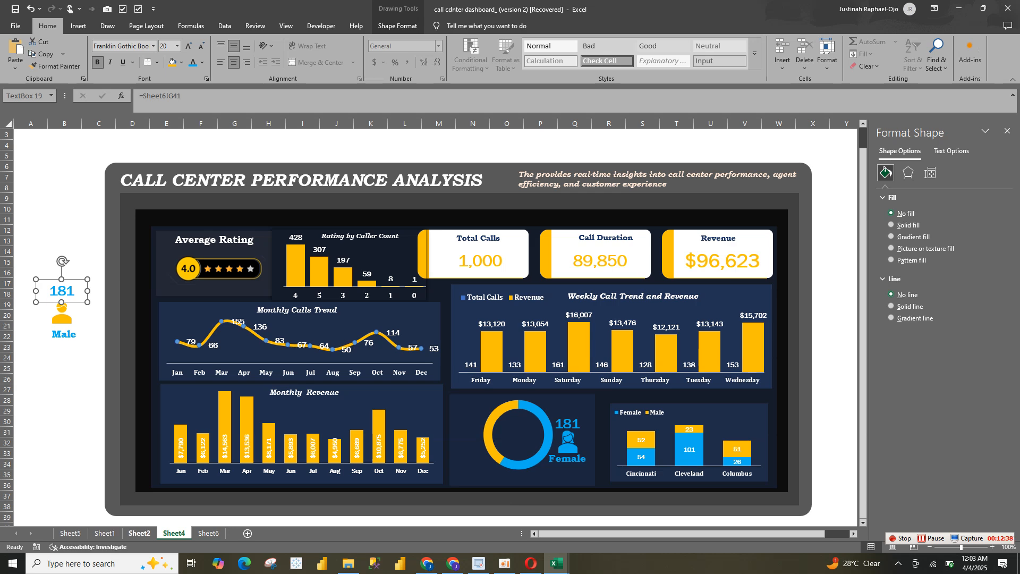
pyautogui.click(139, 533)
pyautogui.click(208, 533)
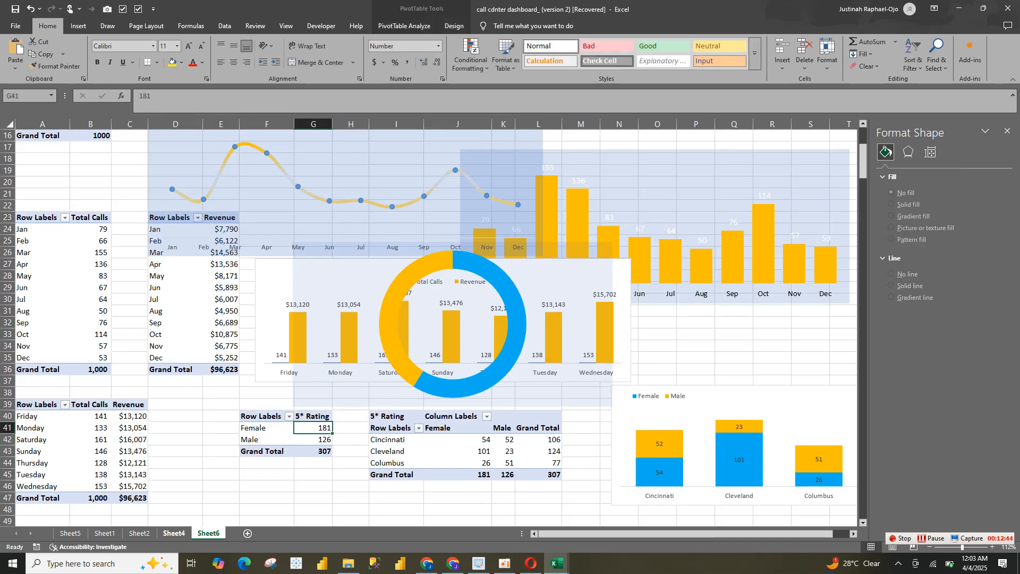
pyautogui.click(174, 533)
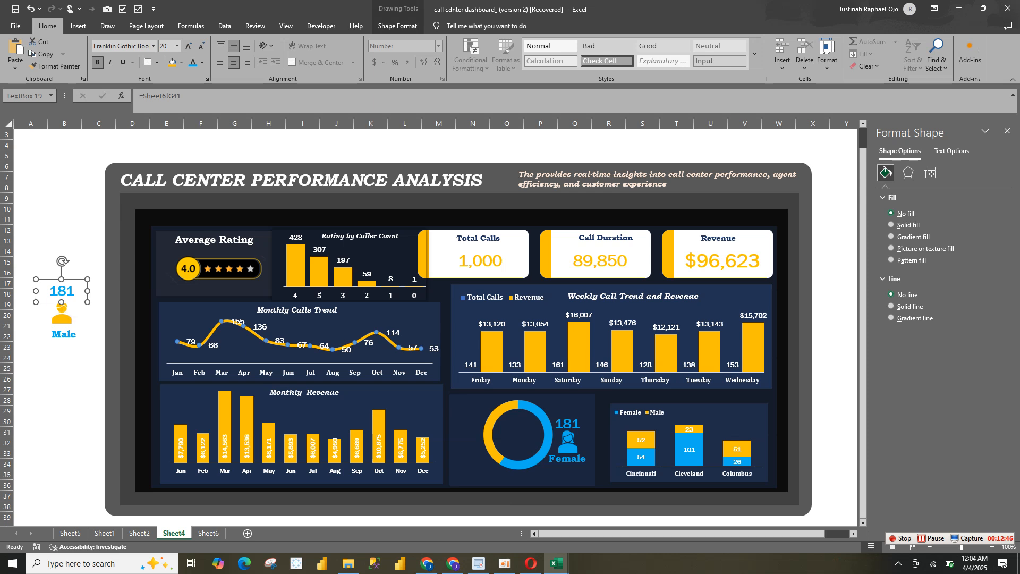
pyautogui.click(183, 97)
pyautogui.press('BackSpace')
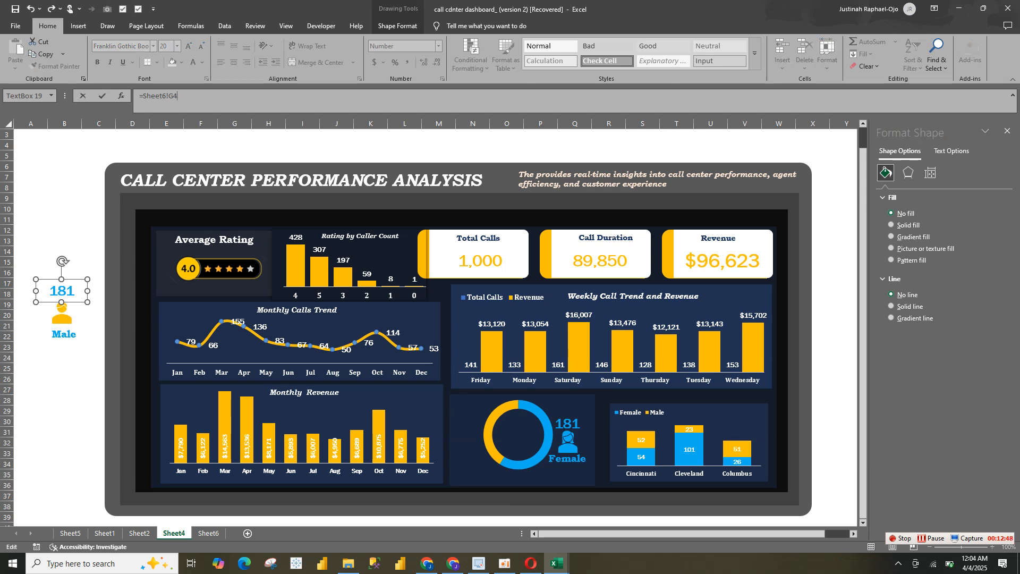
pyautogui.write('2')
pyautogui.press('Return')
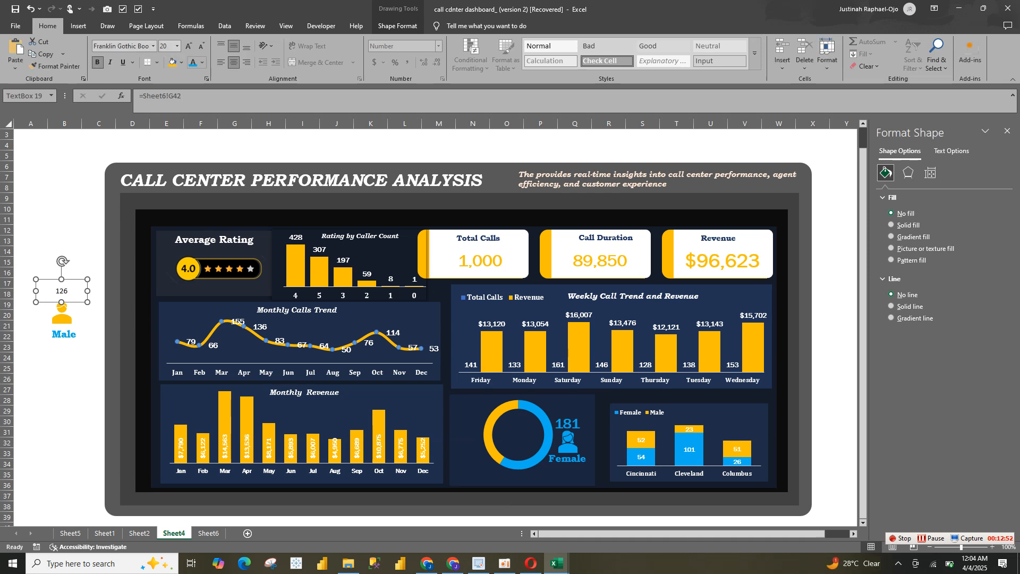
# Format the male count as bold Franklin Gothic Book, 20 pt, in the gold font colour
pyautogui.click(203, 62)
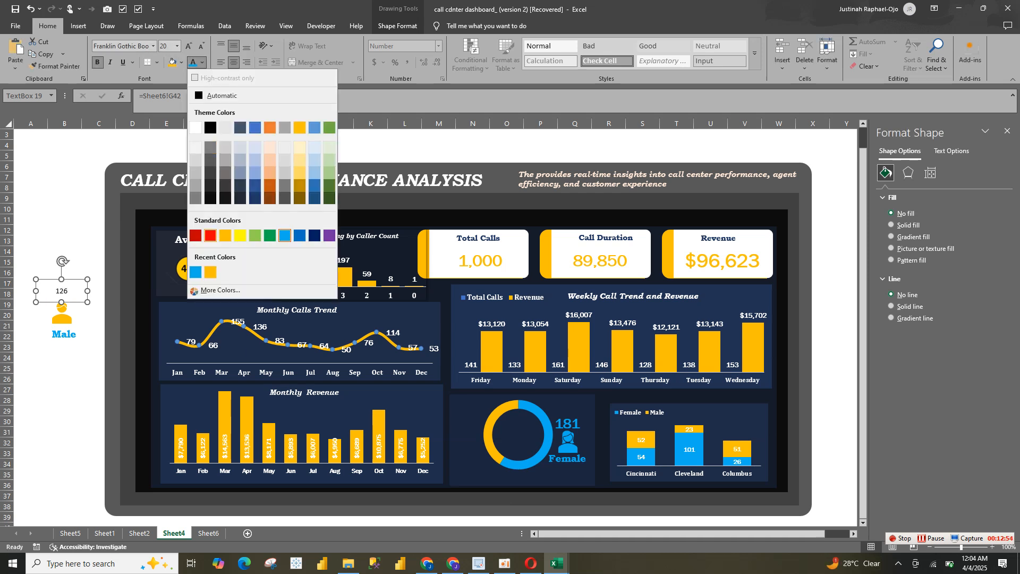
pyautogui.click(210, 272)
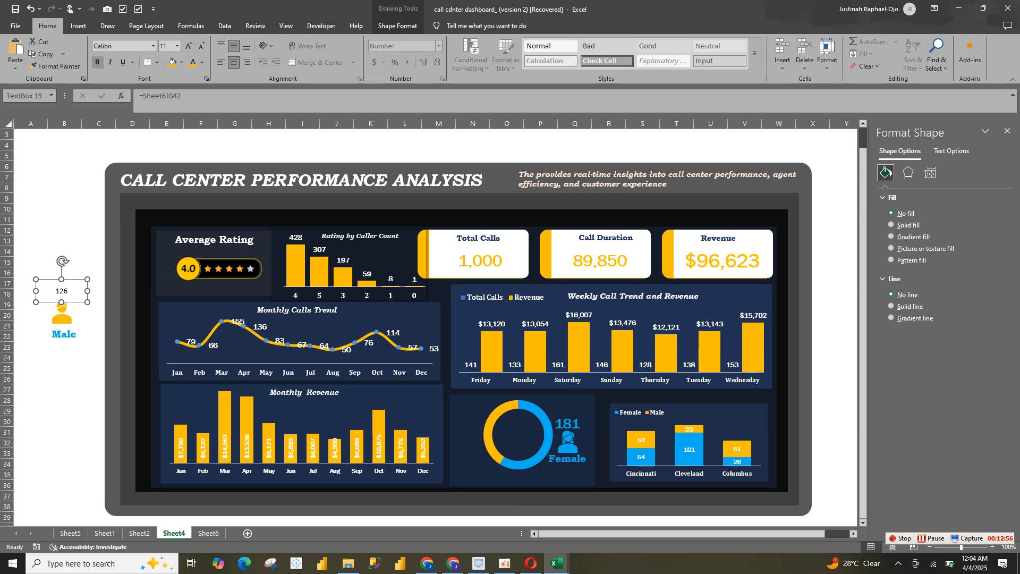
pyautogui.click(97, 62)
pyautogui.click(154, 46)
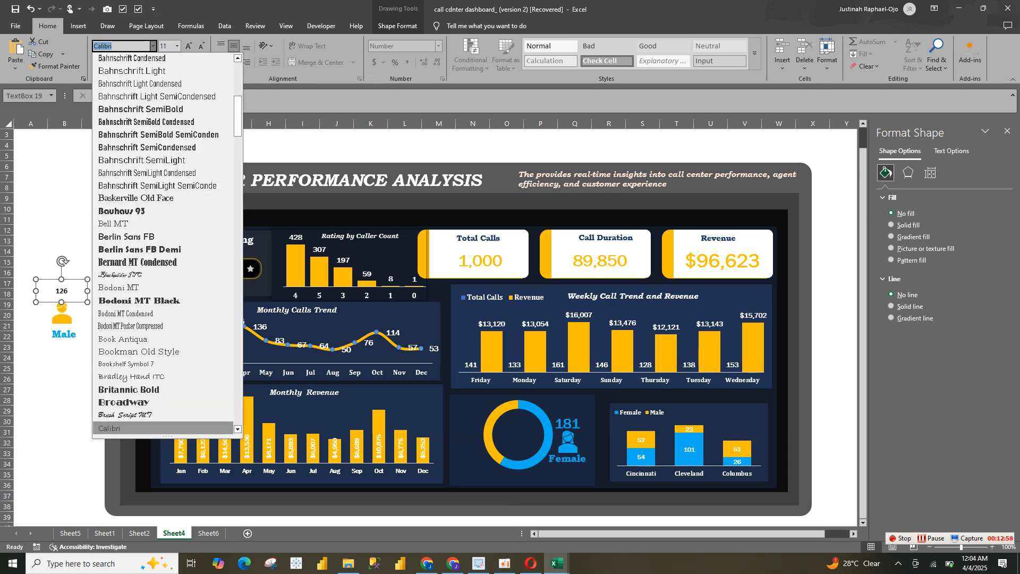
pyautogui.moveTo(237, 115); pyautogui.dragTo(238, 77)
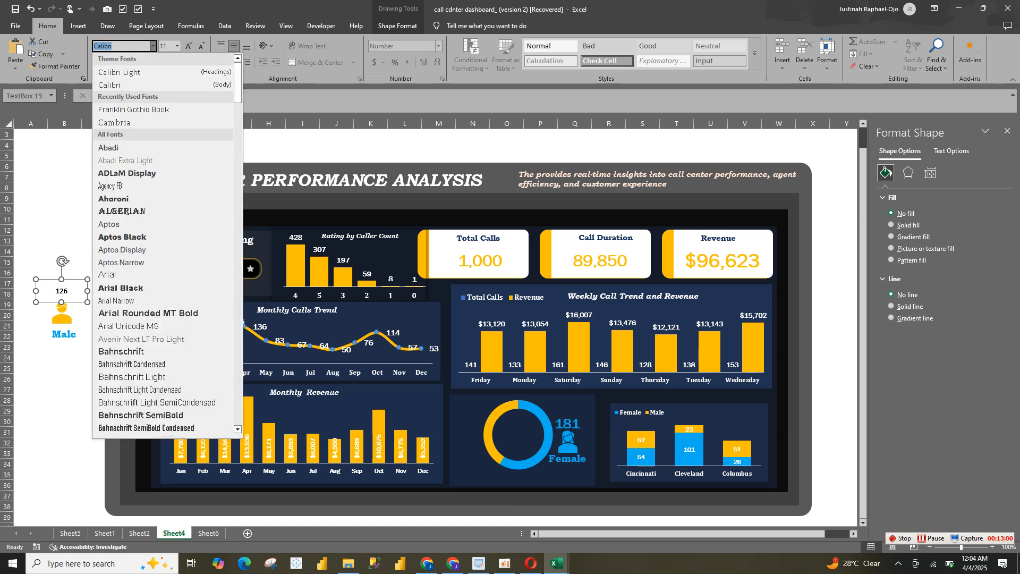
pyautogui.click(143, 109)
pyautogui.click(189, 46)
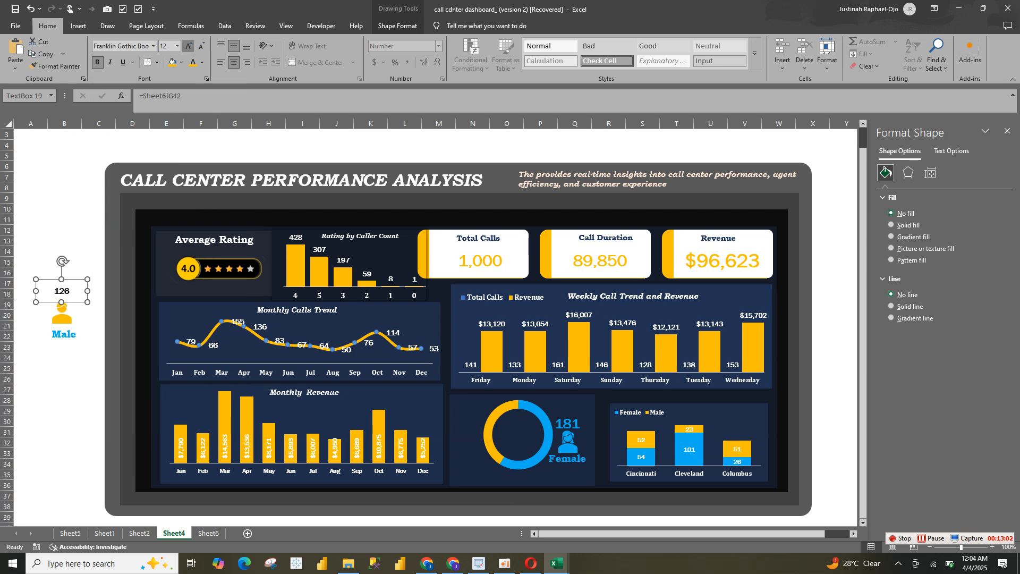
pyautogui.click(189, 46)
pyautogui.click(188, 46)
pyautogui.click(189, 46)
pyautogui.click(188, 45)
pyautogui.click(193, 62)
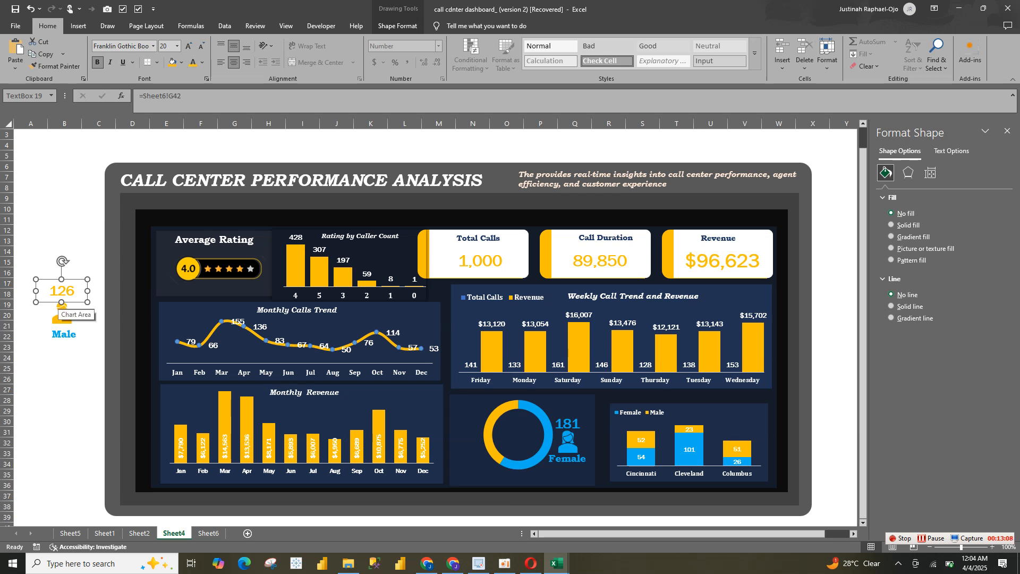
# Colour the Male label gold and group it with the male count and male icon
pyautogui.keyDown('shift'); pyautogui.click(63, 334); pyautogui.keyUp('shift')
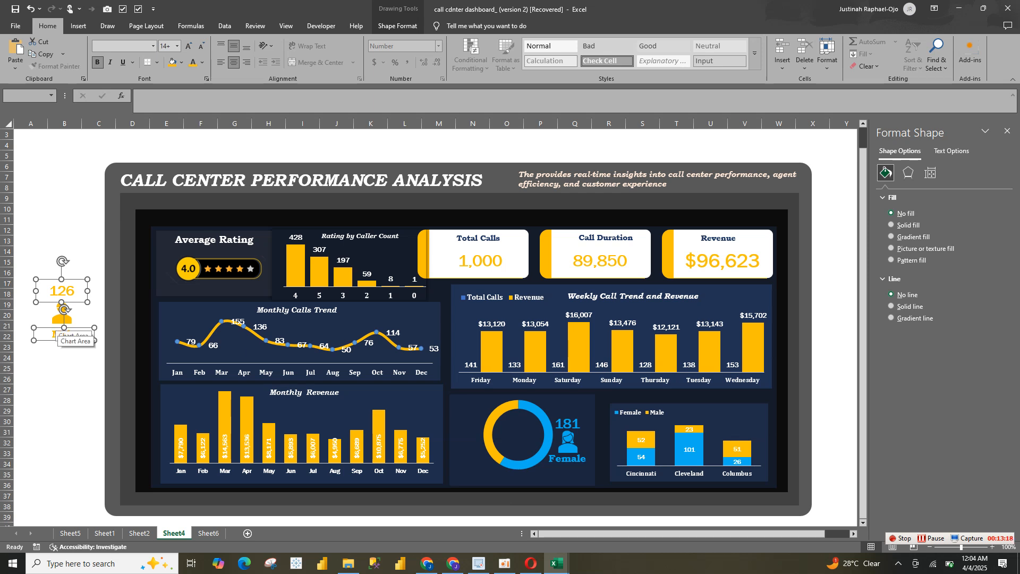
pyautogui.keyDown('ctrl'); pyautogui.click(62, 320); pyautogui.keyUp('ctrl')
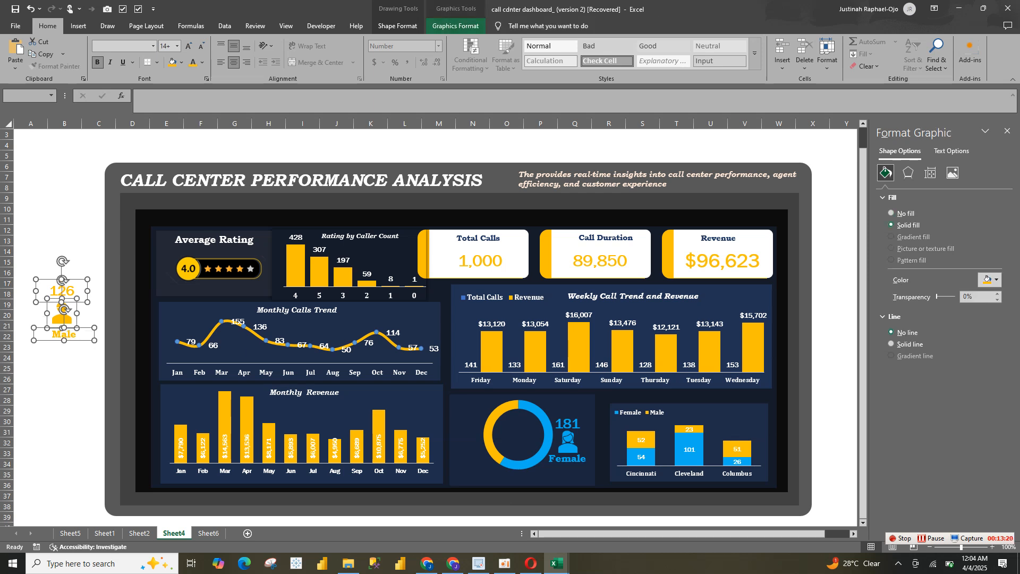
pyautogui.click(456, 25)
pyautogui.click(534, 55)
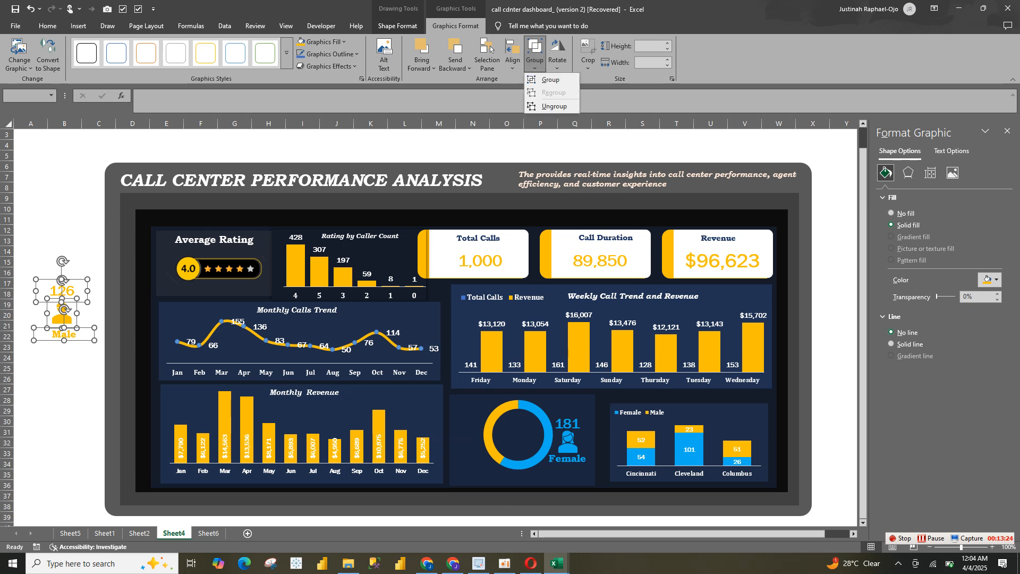
pyautogui.press('g')
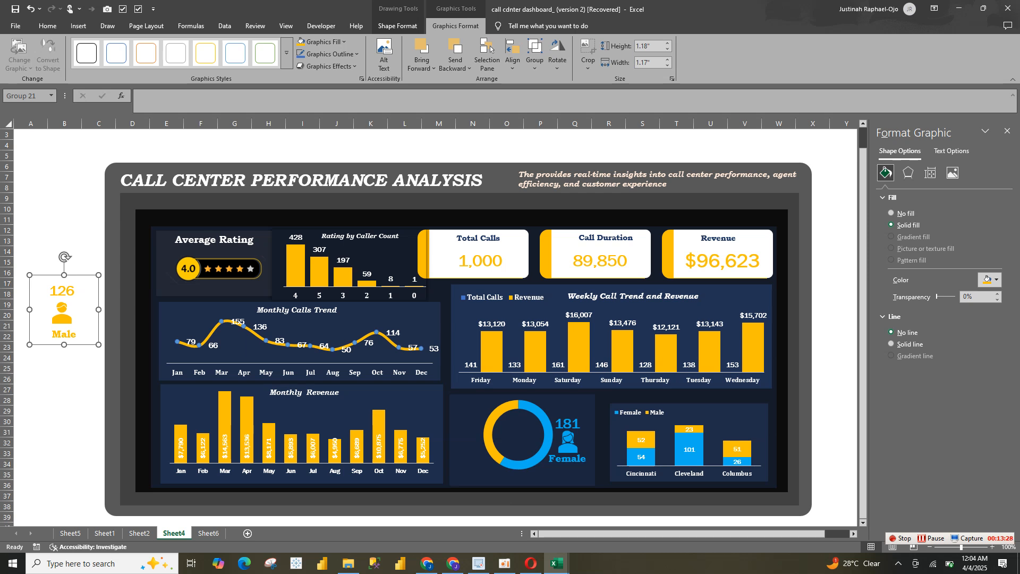
# Try to paste the male group inside the doughnut chart and position it beside the ring
pyautogui.click(471, 433)
pyautogui.hotkey('ctrl', 'v')
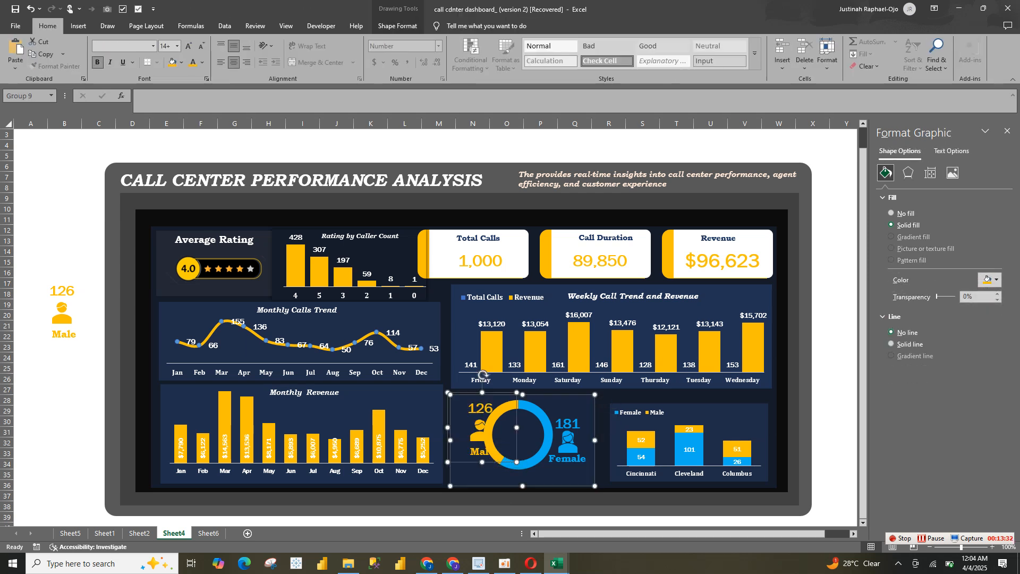
pyautogui.click(469, 468)
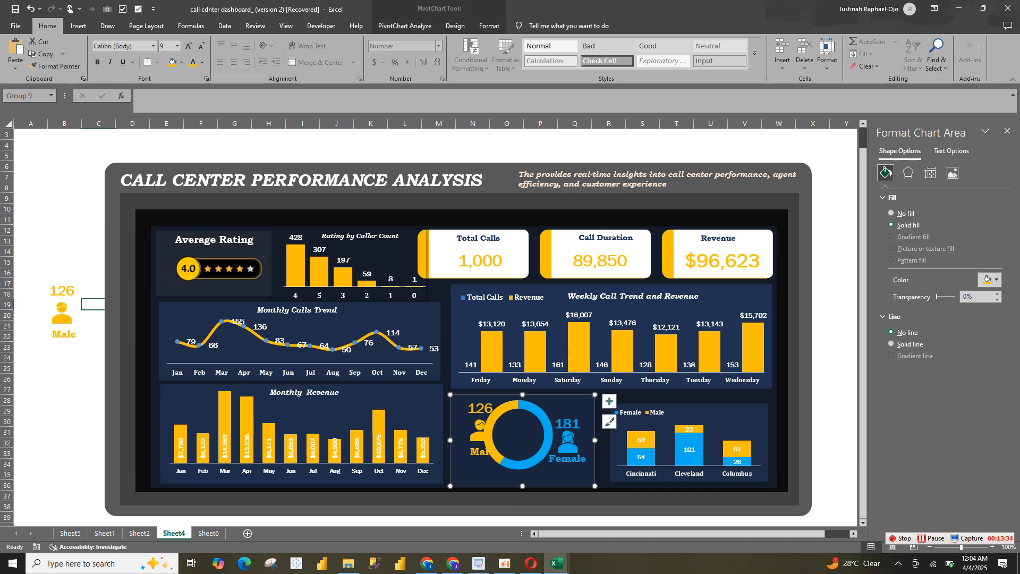
pyautogui.click(475, 451)
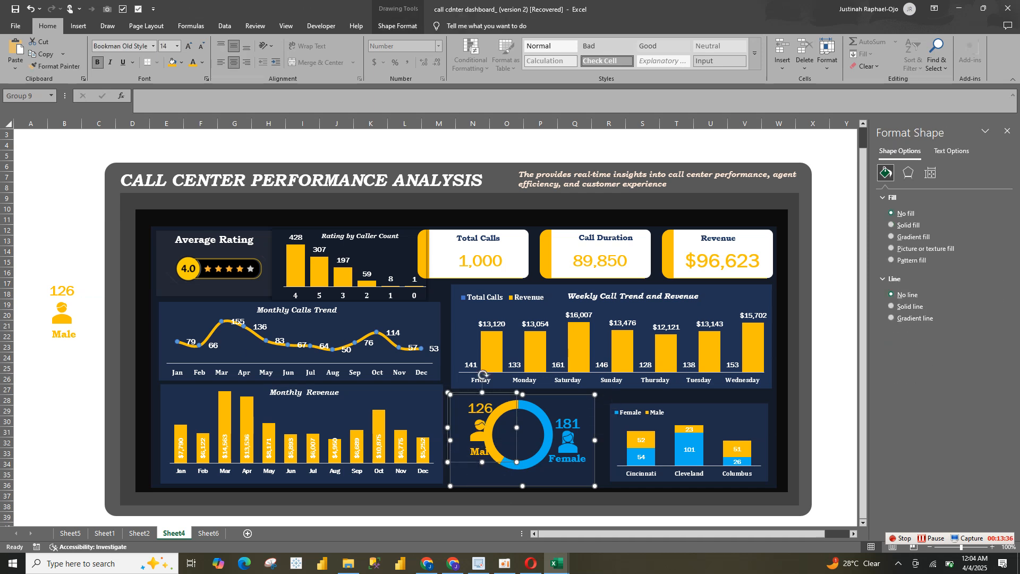
pyautogui.moveTo(469, 461)
pyautogui.mouseDown()
pyautogui.moveTo(466, 482)
pyautogui.moveTo(466, 472)
pyautogui.mouseUp()
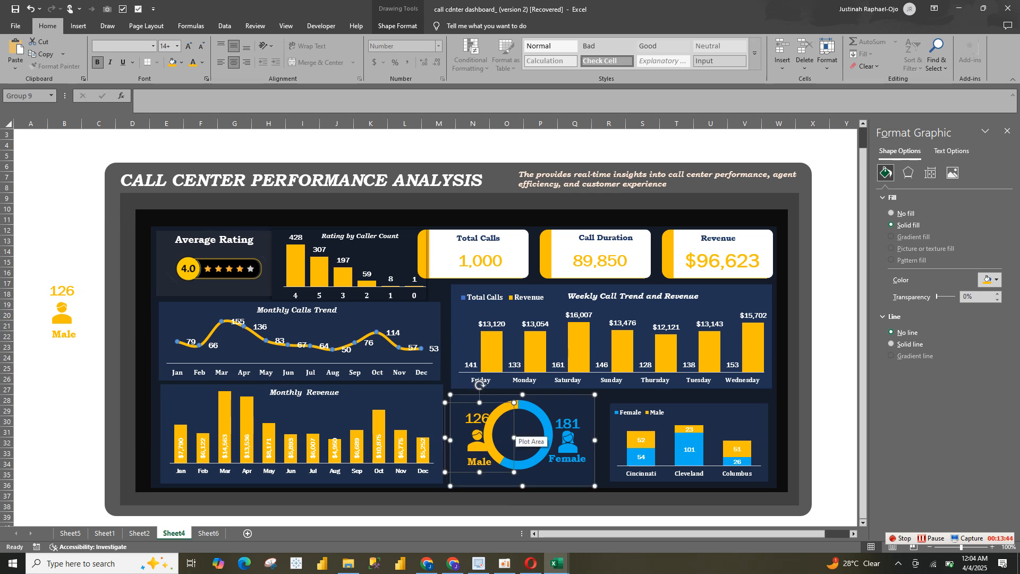
# Try shifting the doughnut's plot area toward the female label and lowering the pasted male group slightly
pyautogui.click(514, 437)
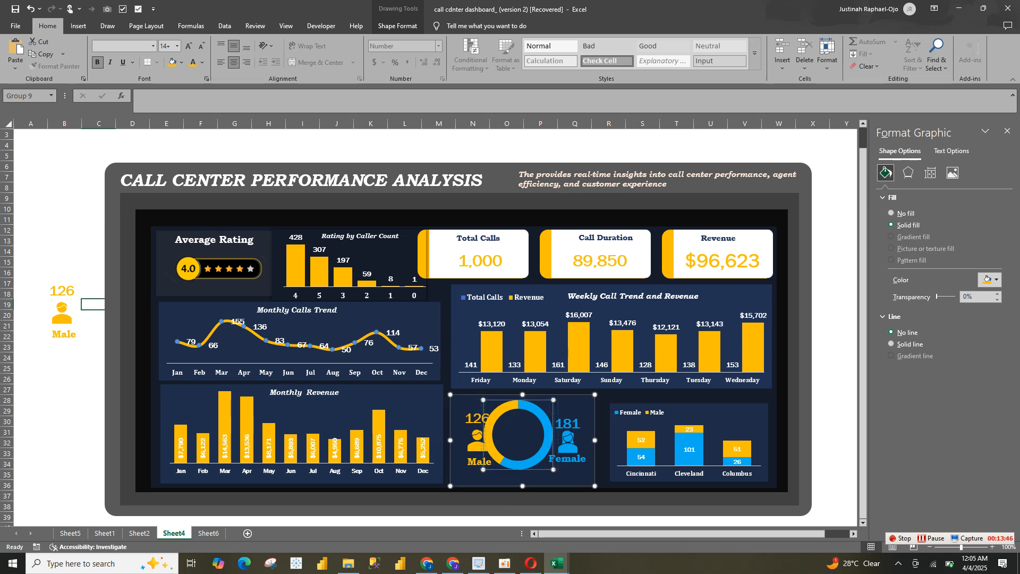
pyautogui.moveTo(514, 437); pyautogui.dragTo(521, 437)
pyautogui.click(477, 443)
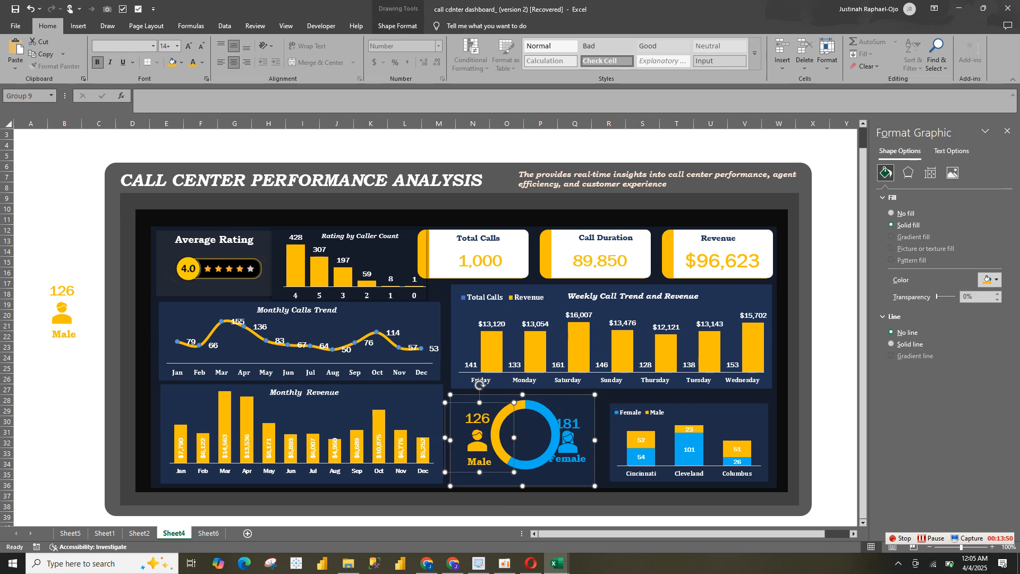
pyautogui.moveTo(478, 443); pyautogui.dragTo(477, 449)
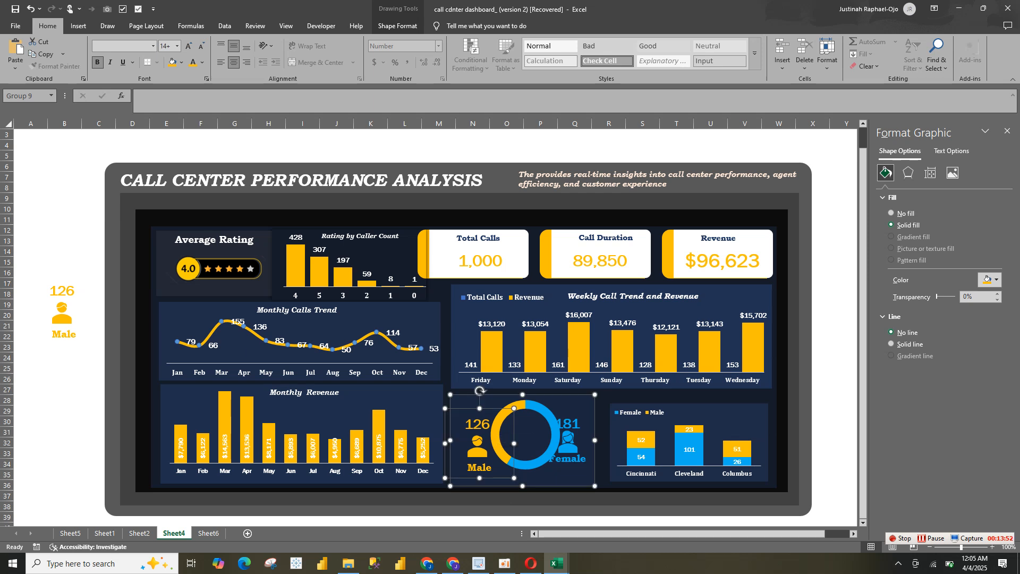
pyautogui.click(603, 445)
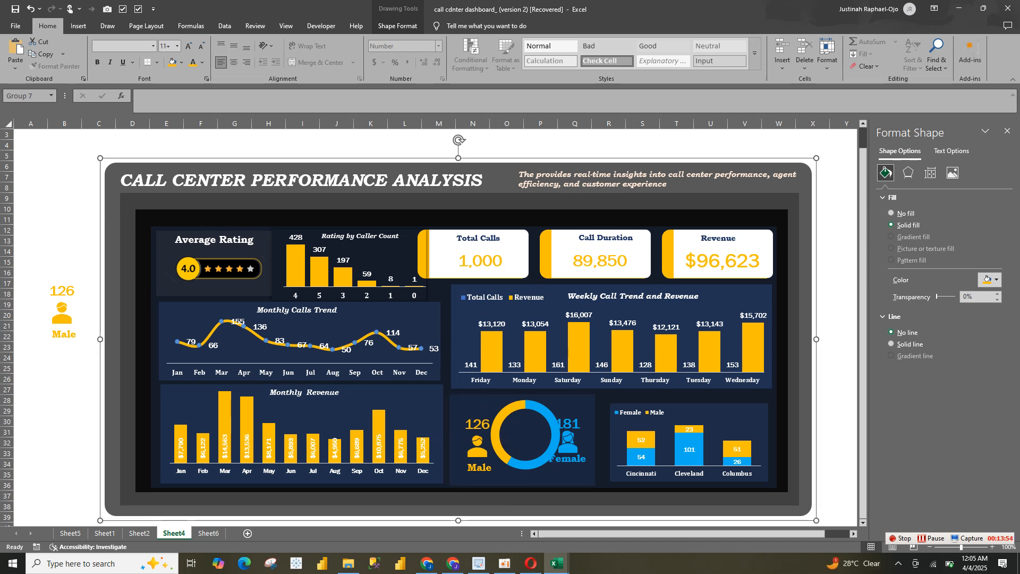
# Undo the moves of the male group and plot area and the paste into the doughnut chart
pyautogui.hotkey('ctrl', 'z')
pyautogui.hotkey('ctrl', 'z')
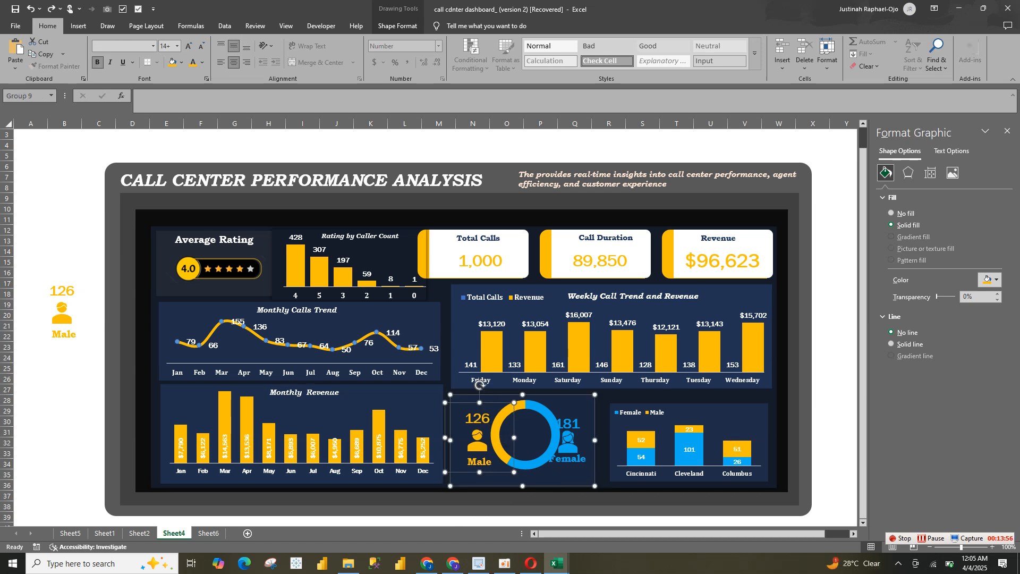
pyautogui.hotkey('ctrl', 'z')
pyautogui.hotkey('ctrl', 'z')
pyautogui.hotkey('ctrl', 'z')
pyautogui.hotkey('ctrl', 'z')
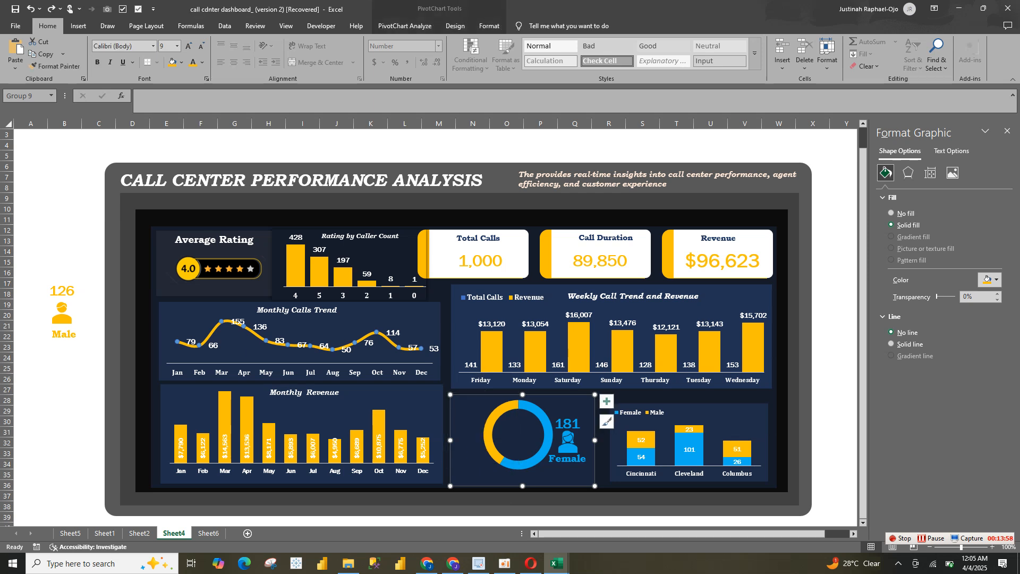
# Delete the original male group outside the dashboard and paste its copy on the dashboard, placed left of the doughnut ring
pyautogui.click(62, 313)
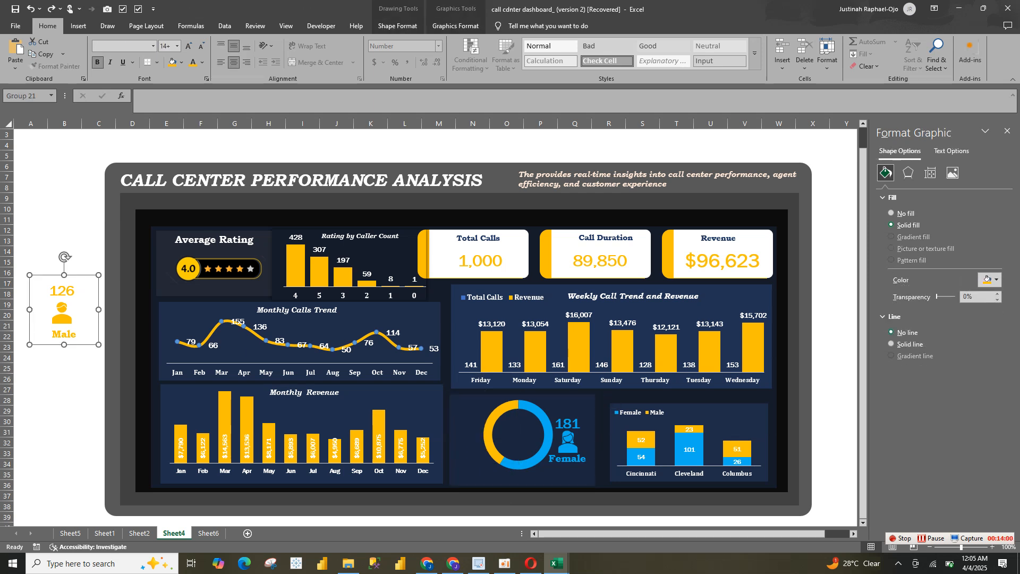
pyautogui.press('Delete')
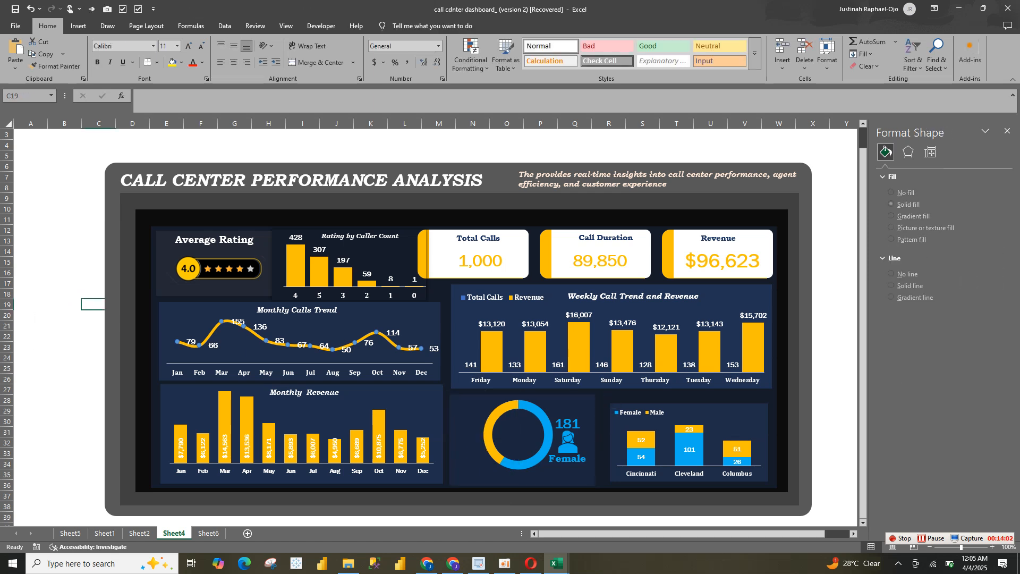
pyautogui.click(465, 441)
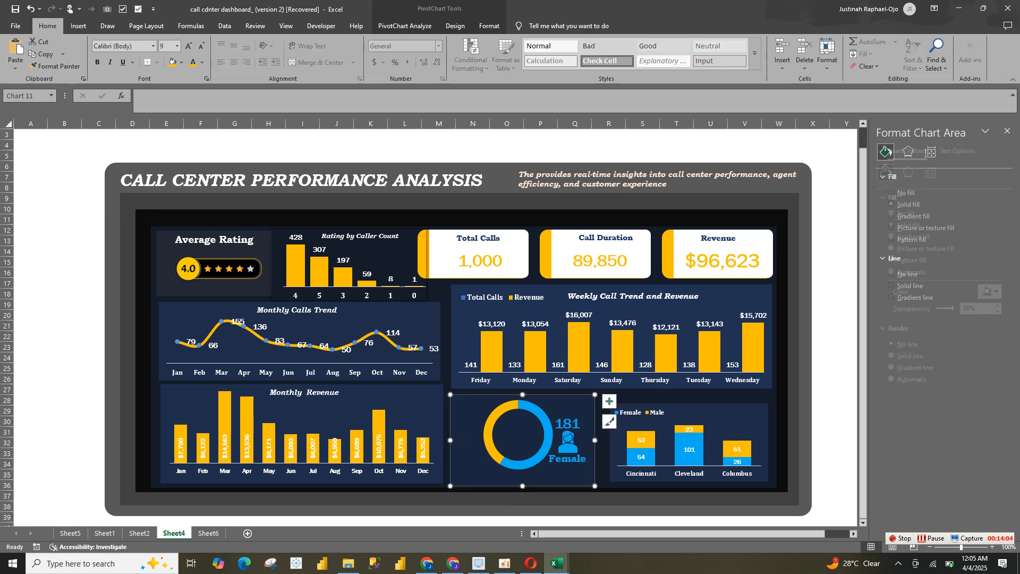
pyautogui.click(313, 464)
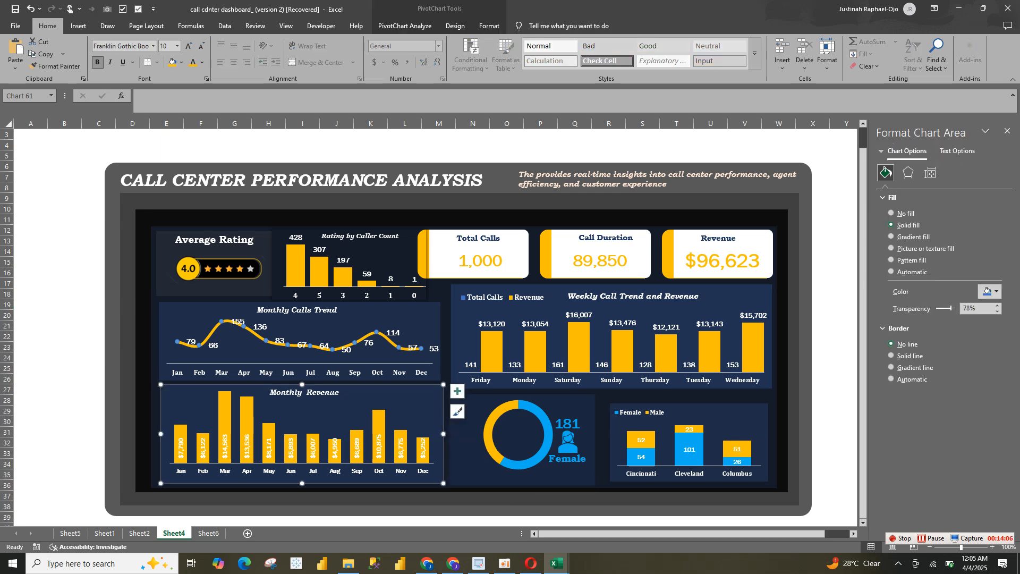
pyautogui.click(425, 499)
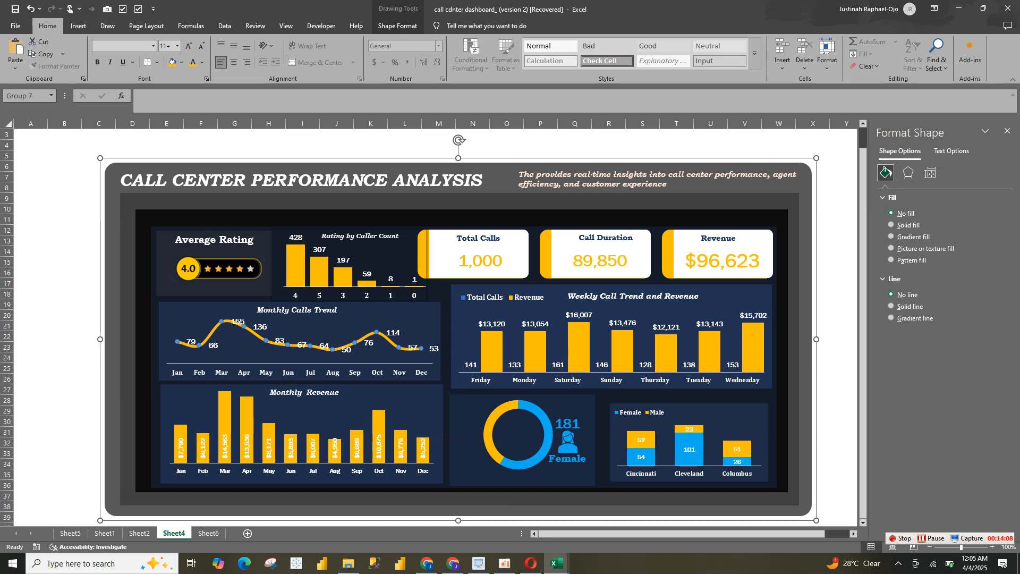
pyautogui.hotkey('ctrl', 'v')
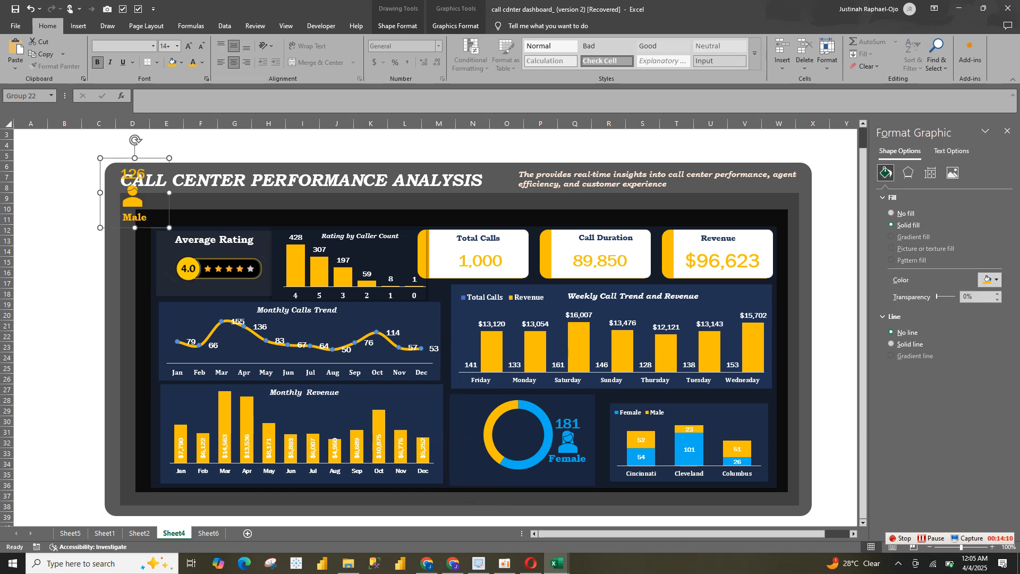
pyautogui.moveTo(132, 197); pyautogui.dragTo(467, 451)
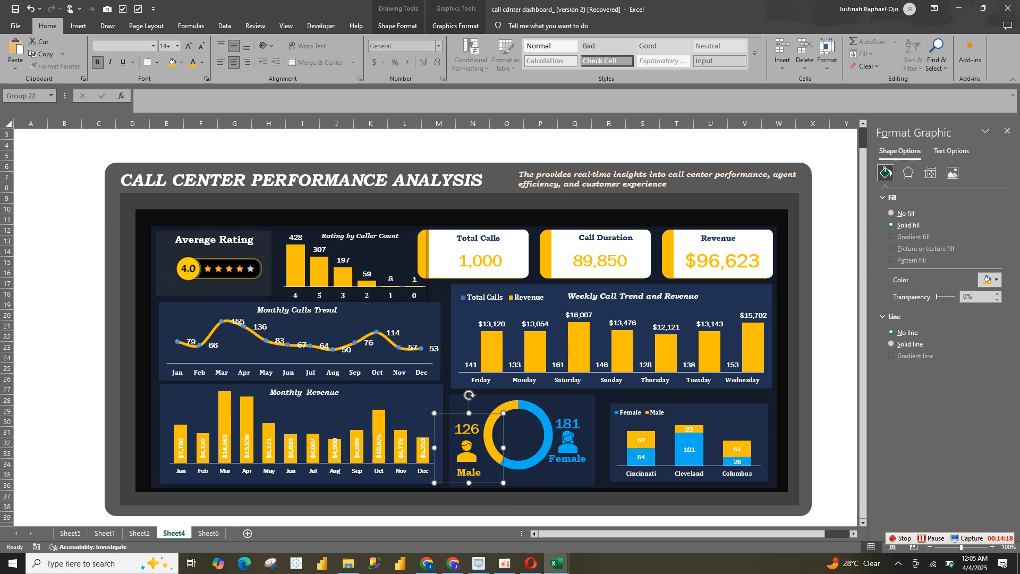
# Reposition the female and male groups on either side of the doughnut, clear of the ring
pyautogui.click(568, 443)
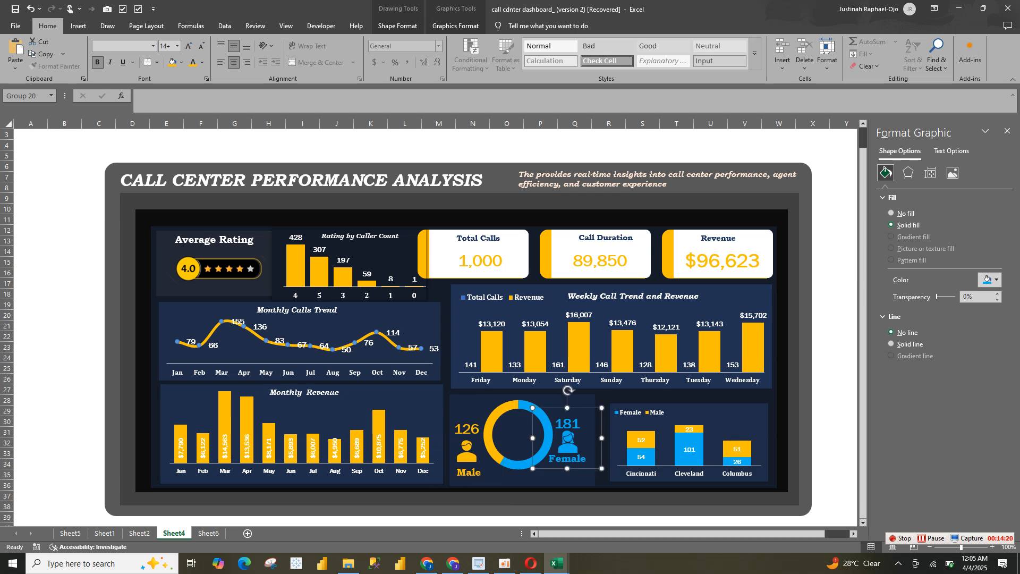
pyautogui.moveTo(568, 443); pyautogui.dragTo(574, 451)
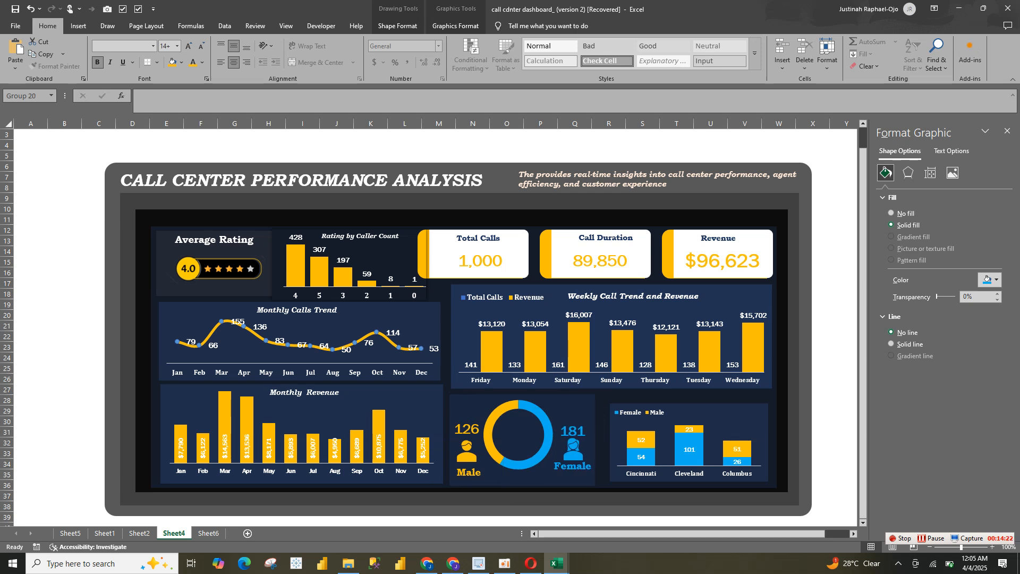
pyautogui.click(468, 447)
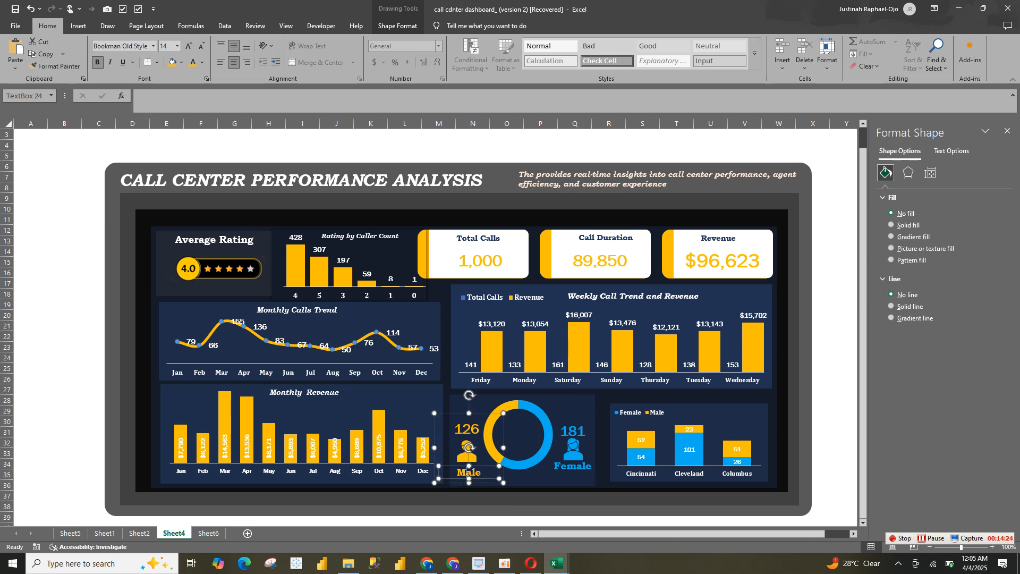
pyautogui.click(468, 447)
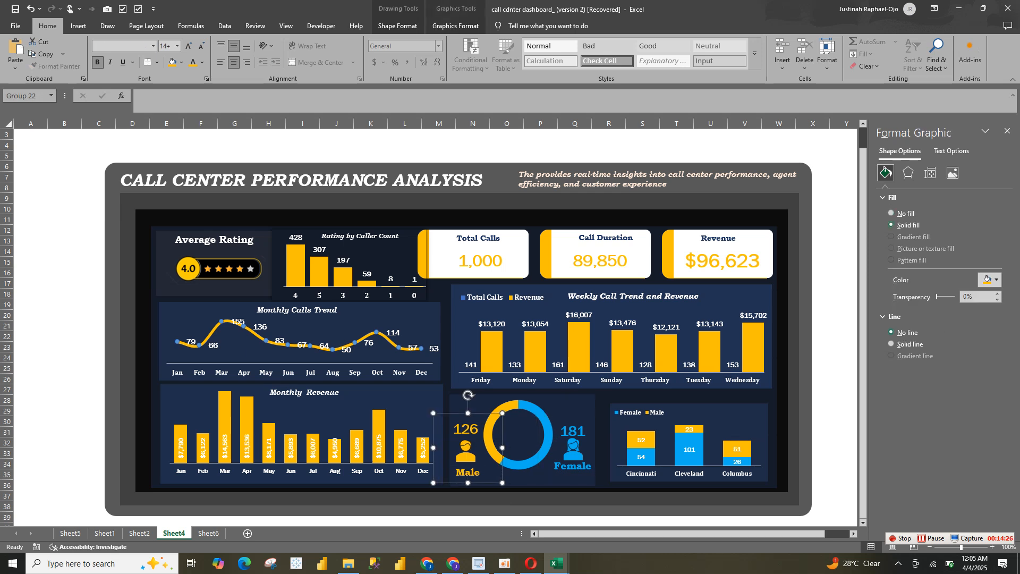
pyautogui.press('Left')
pyautogui.press('Left')
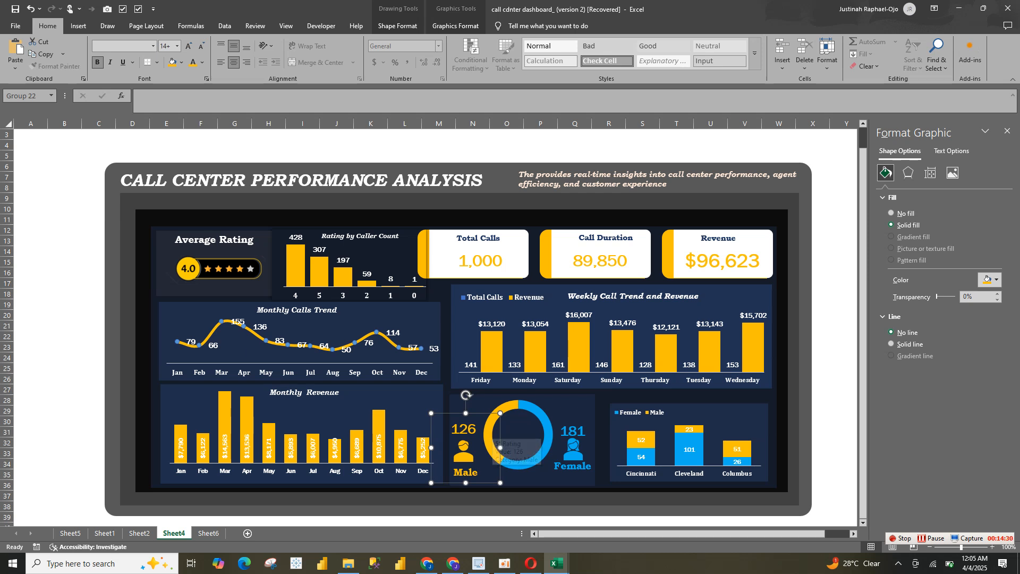
pyautogui.moveTo(464, 450); pyautogui.dragTo(465, 455)
pyautogui.click(573, 449)
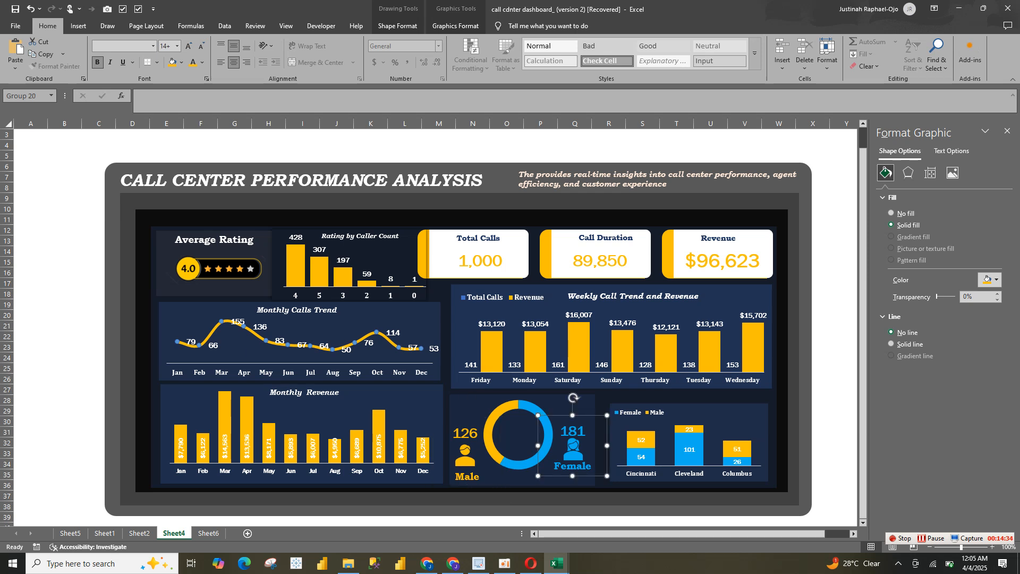
pyautogui.moveTo(573, 450); pyautogui.dragTo(574, 447)
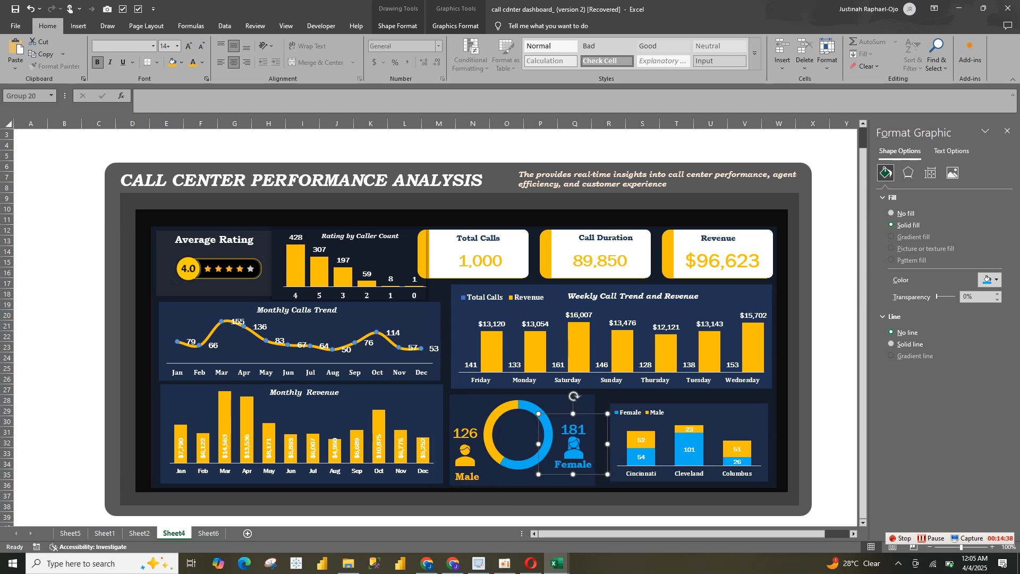
# Reduce the male group's height to match the female group and align the two groups across the doughnut
pyautogui.click(466, 436)
pyautogui.click(466, 435)
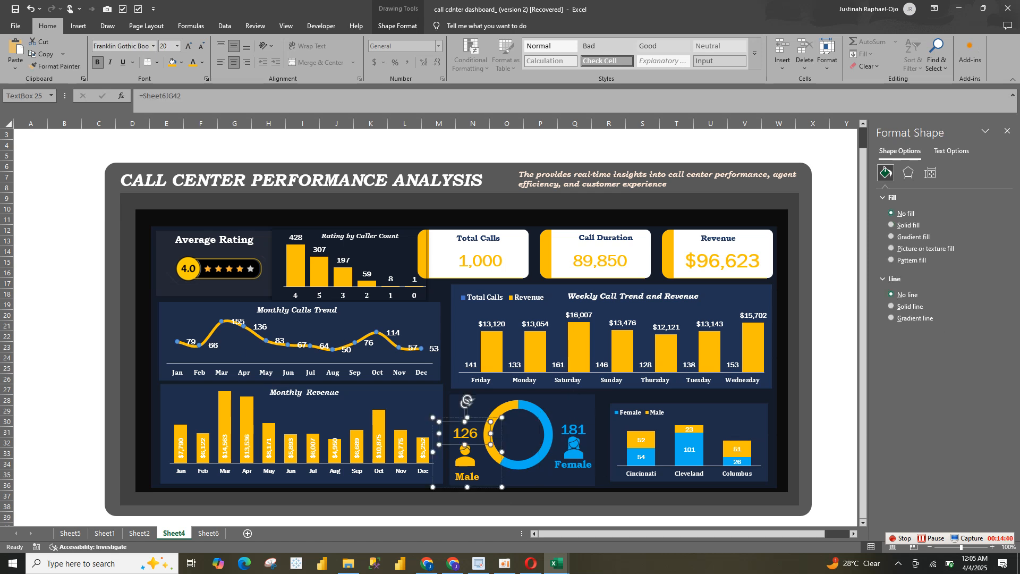
pyautogui.click(466, 456)
pyautogui.moveTo(466, 456); pyautogui.dragTo(474, 461)
pyautogui.click(473, 477)
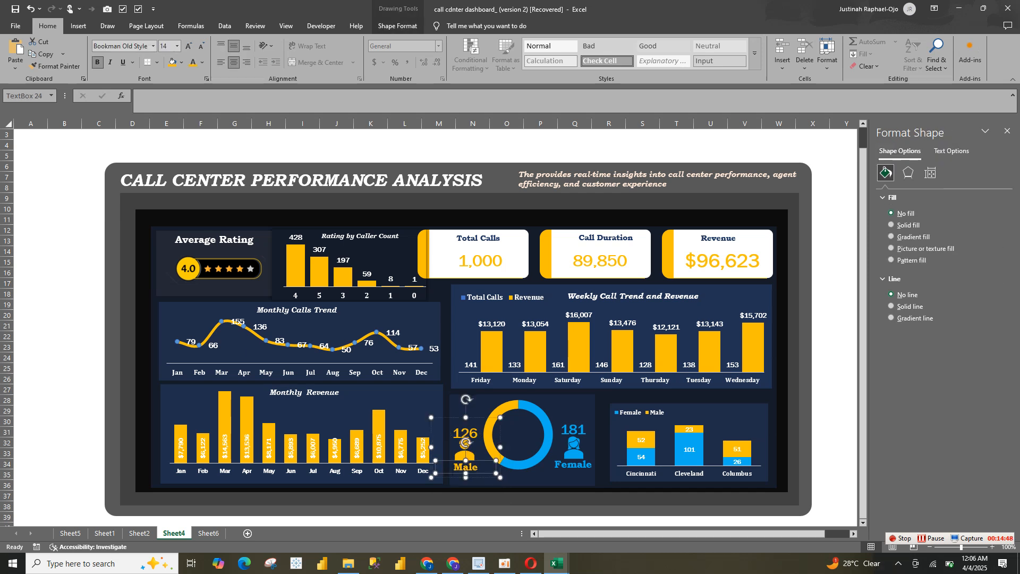
pyautogui.click(466, 442)
pyautogui.press('Escape')
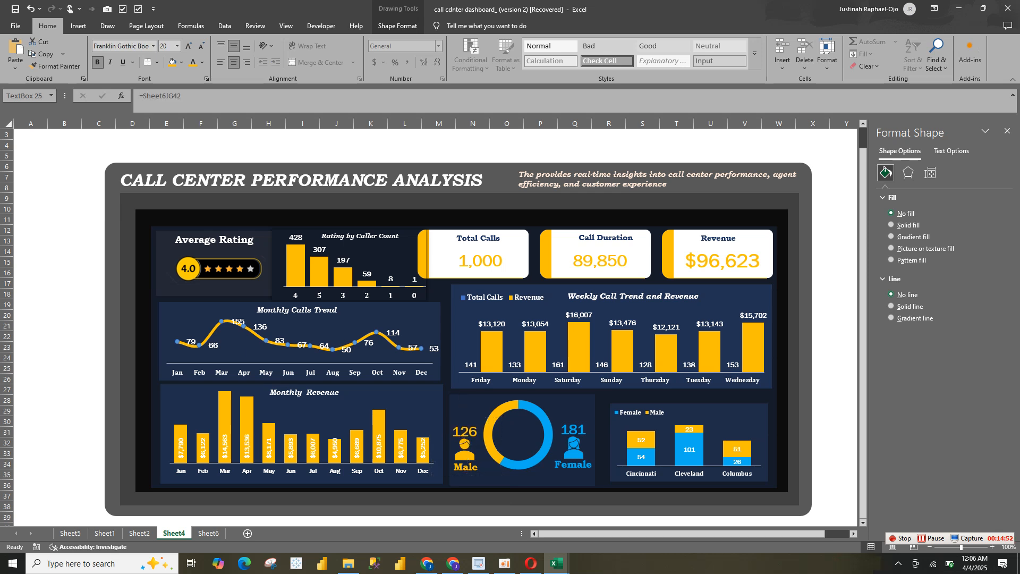
pyautogui.click(465, 438)
pyautogui.keyDown('ctrl'); pyautogui.click(574, 450); pyautogui.keyUp('ctrl')
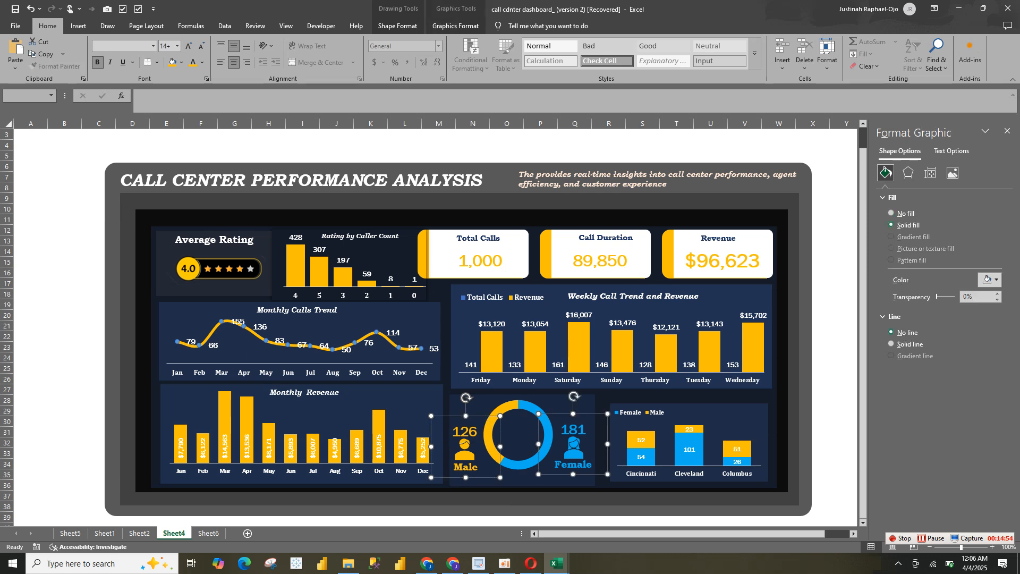
pyautogui.click(602, 442)
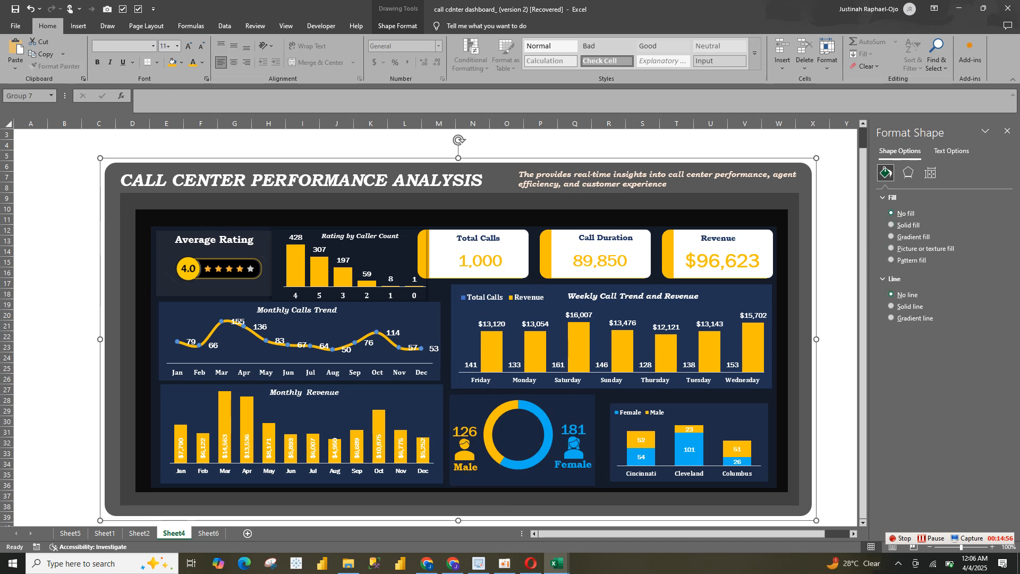
# Copy the male count text box, paste it into the doughnut chart and move it to the ring's centre
pyautogui.click(465, 434)
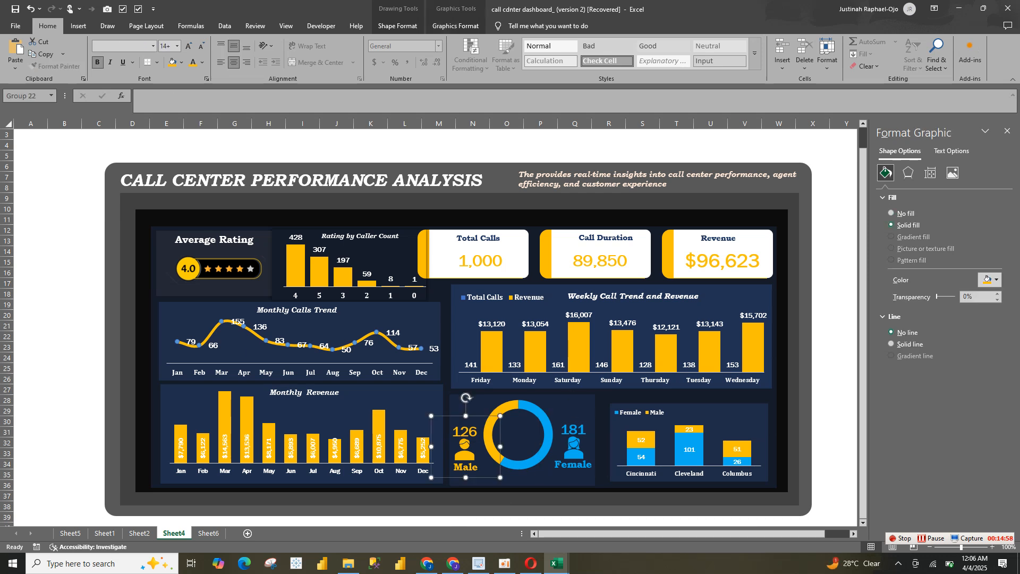
pyautogui.click(465, 435)
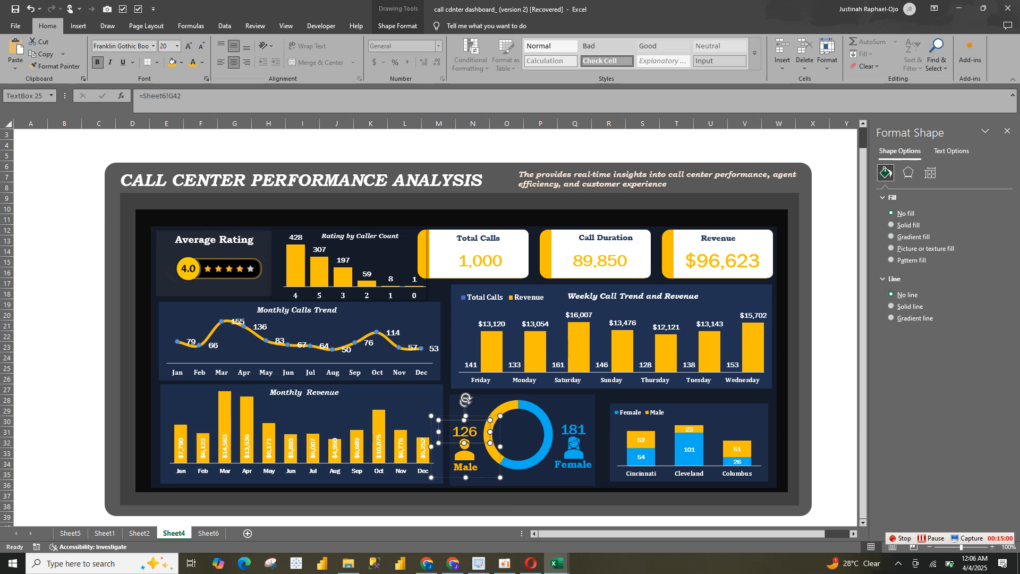
pyautogui.click(514, 434)
pyautogui.hotkey('ctrl', 'v')
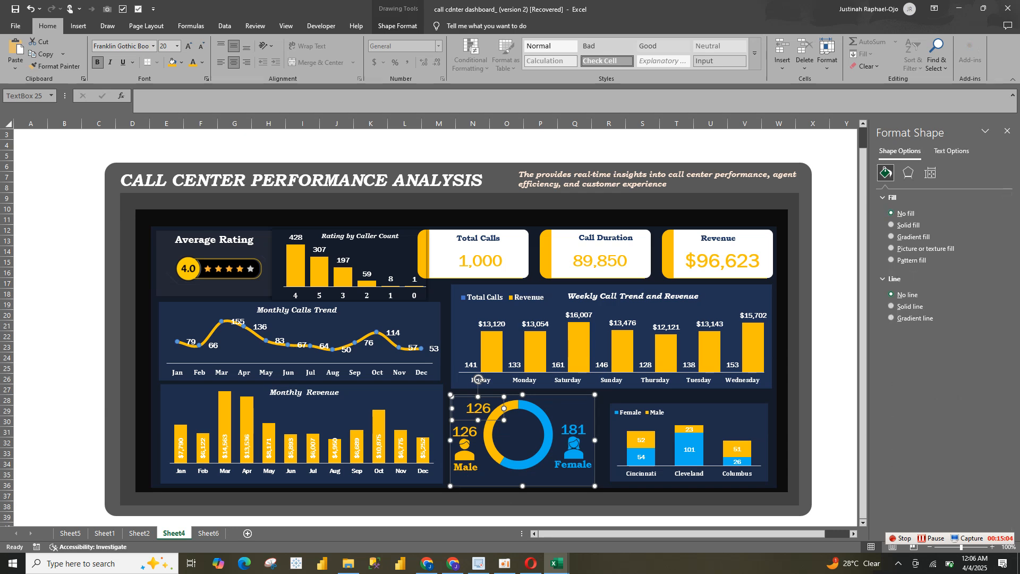
pyautogui.moveTo(481, 418); pyautogui.dragTo(520, 446)
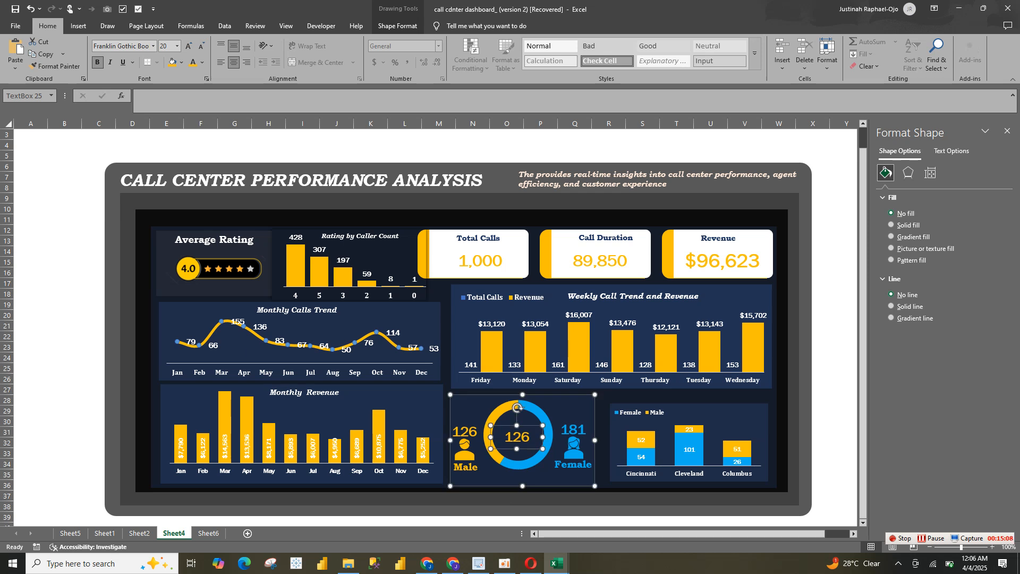
# Replace the count in the doughnut's centre text box with a link to the Grand Total cell =Sheet6!$G$43
pyautogui.click(566, 406)
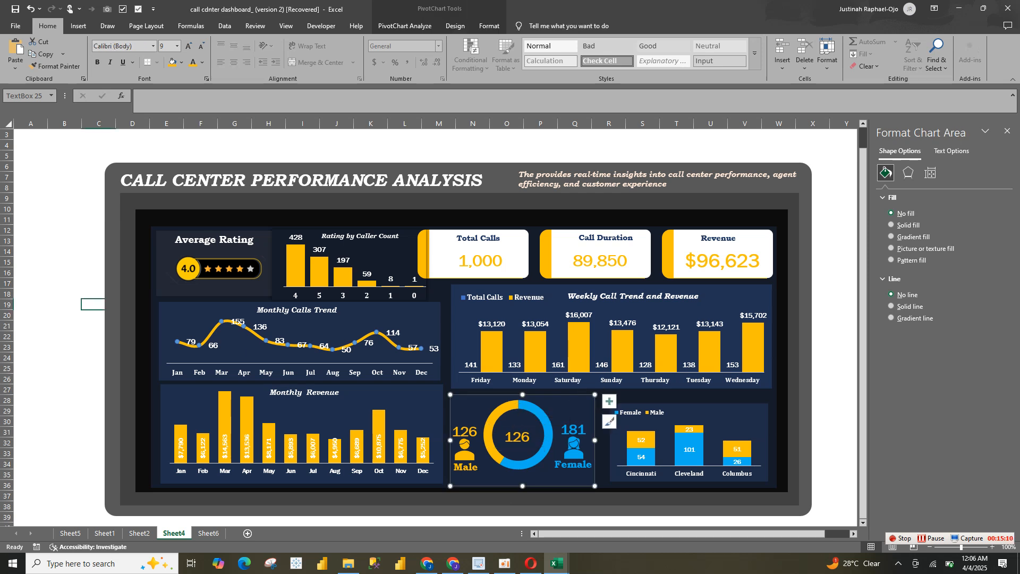
pyautogui.click(529, 438)
pyautogui.doubleClick(531, 437)
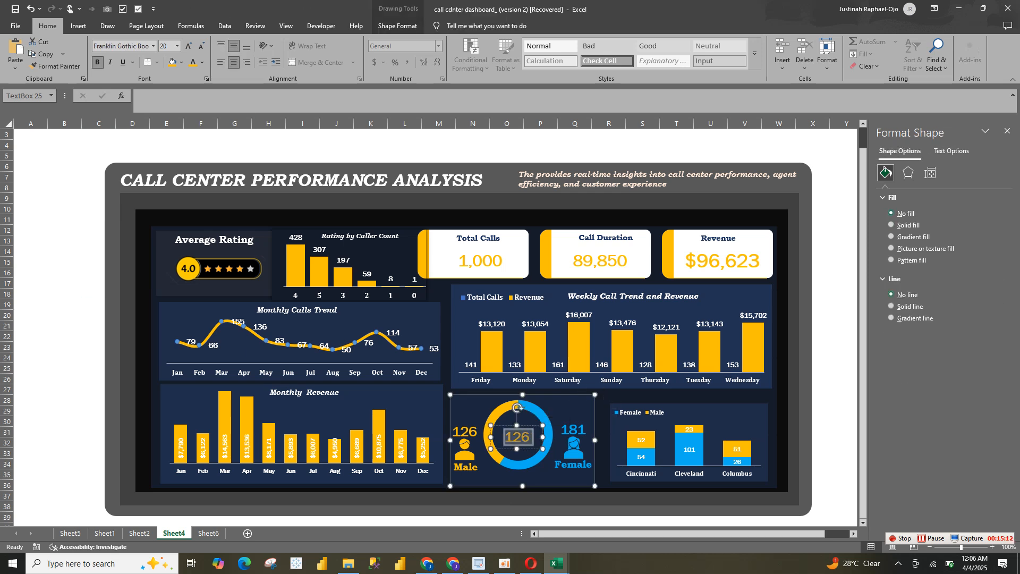
pyautogui.press('BackSpace')
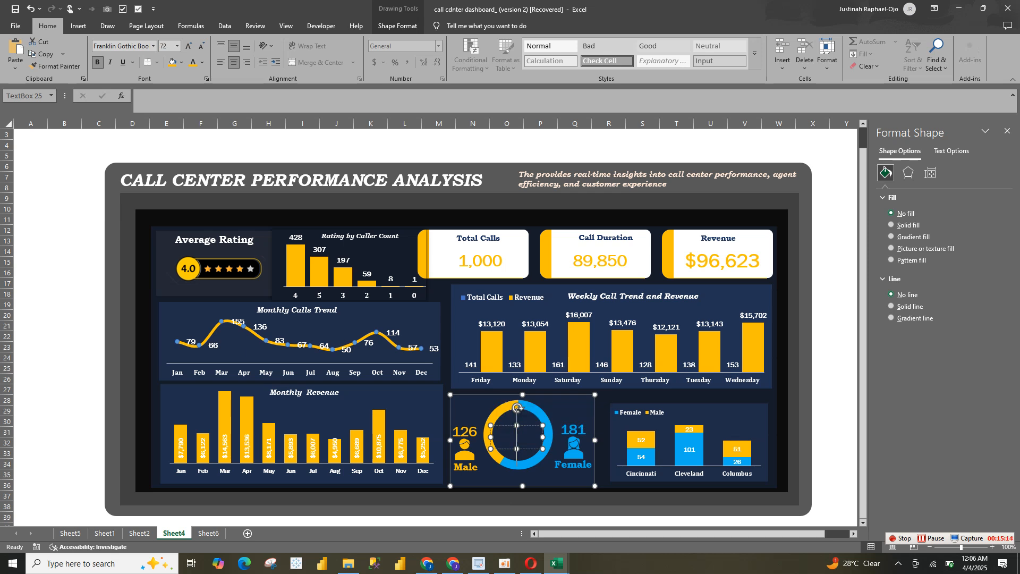
pyautogui.write('=')
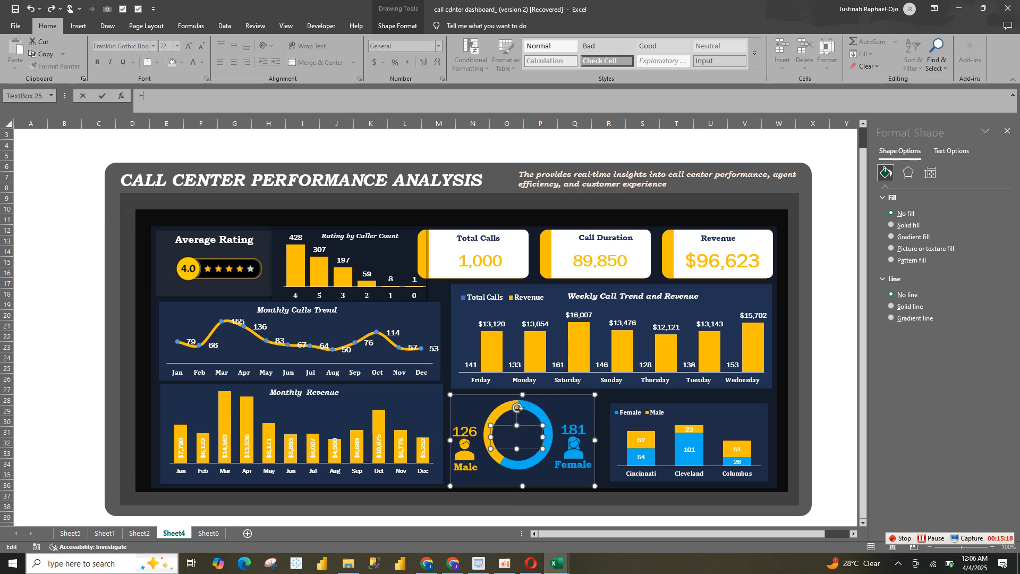
pyautogui.click(209, 533)
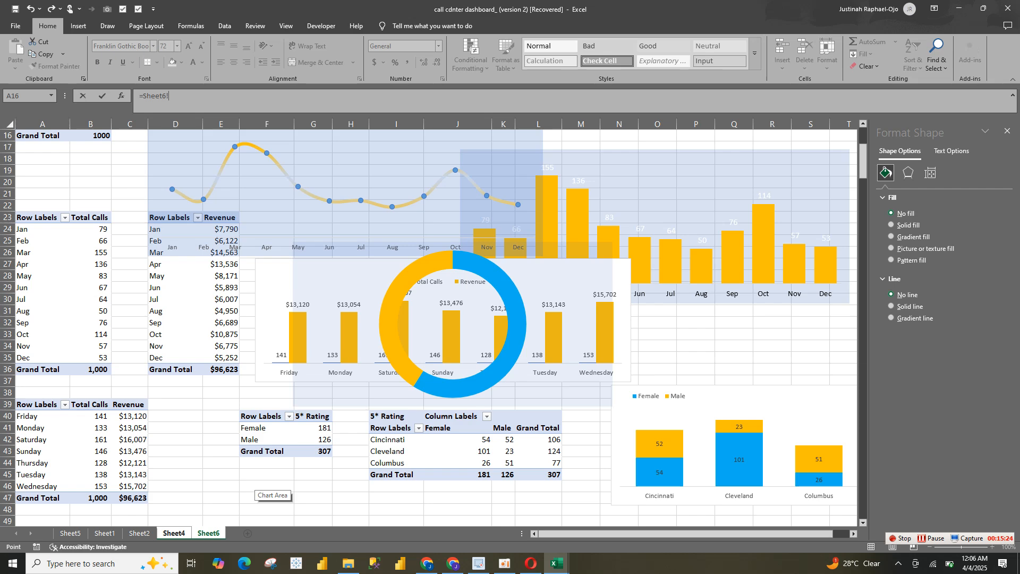
pyautogui.press('Return')
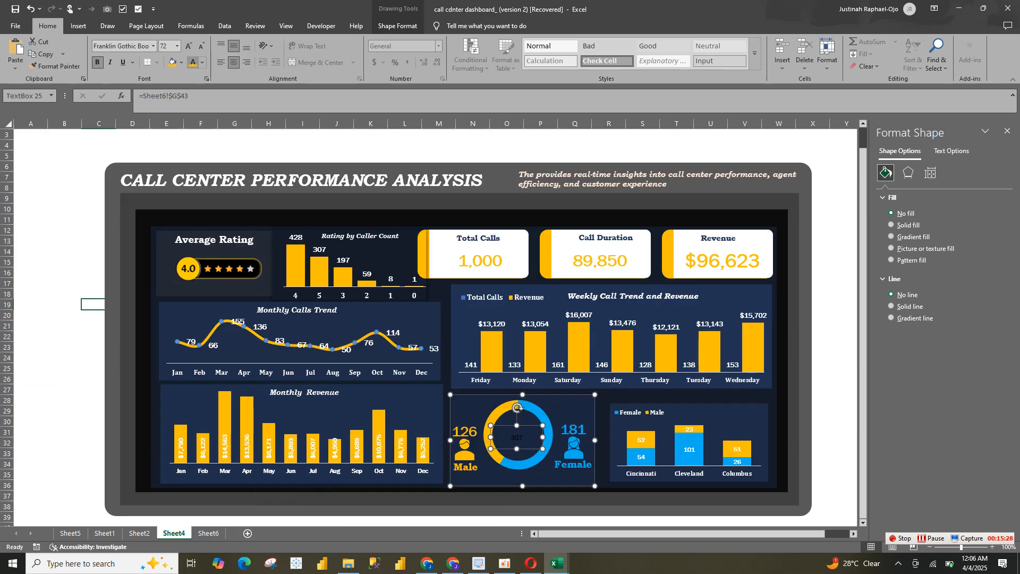
# Format the doughnut's centre count as white, bold Franklin Gothic Book text at size 24
pyautogui.click(202, 62)
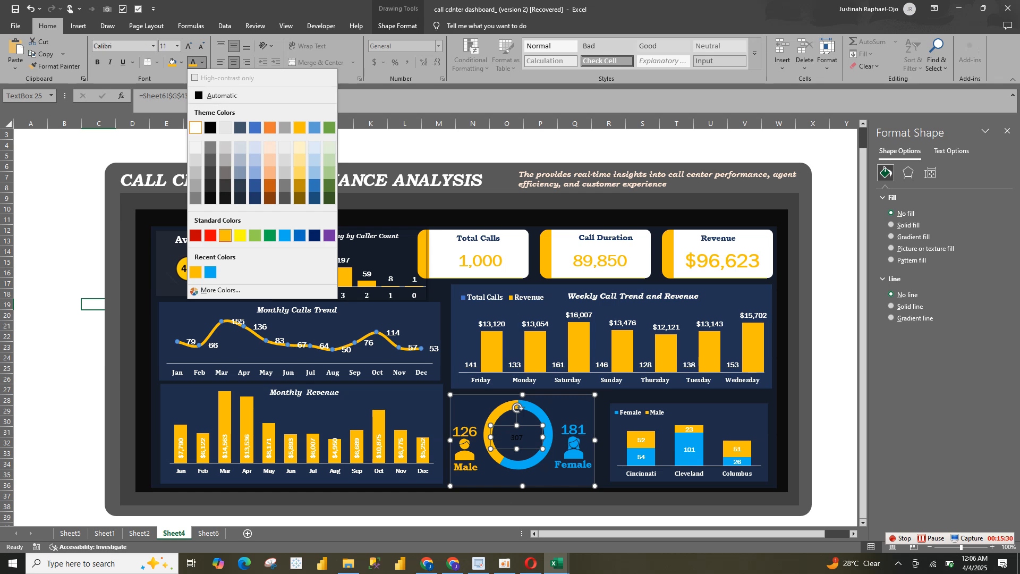
pyautogui.click(195, 127)
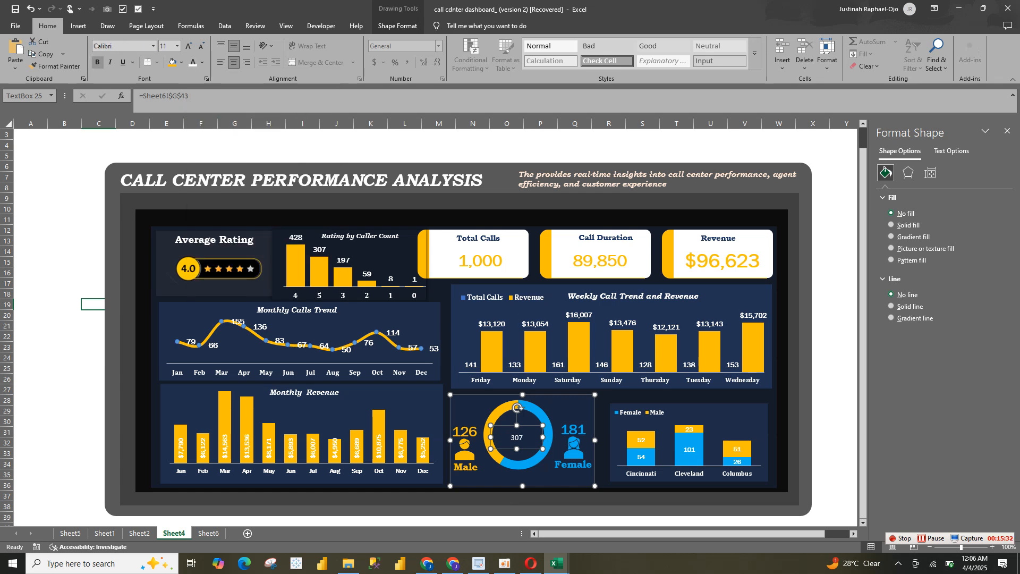
pyautogui.click(97, 62)
pyautogui.click(153, 46)
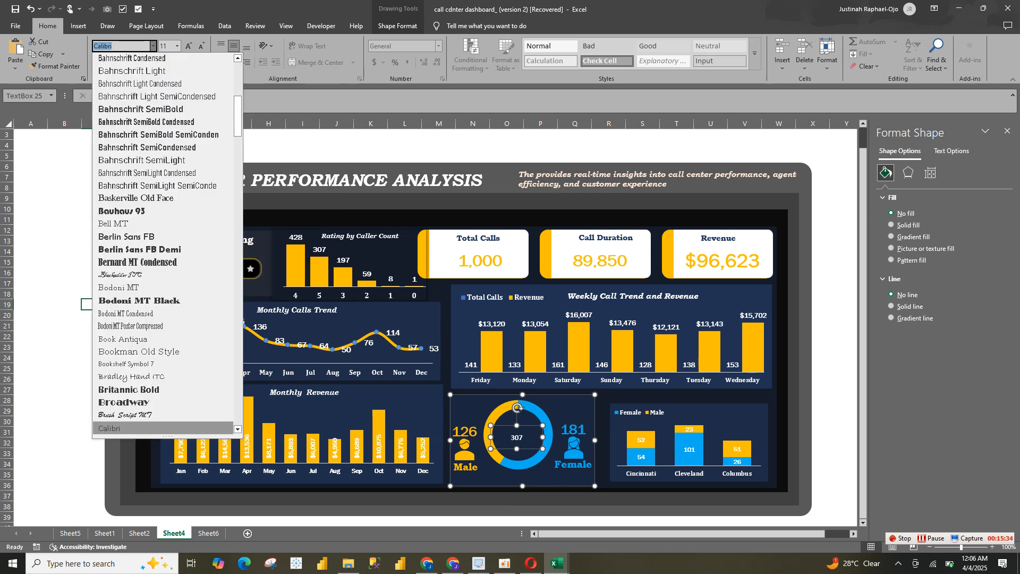
pyautogui.write('Fram')
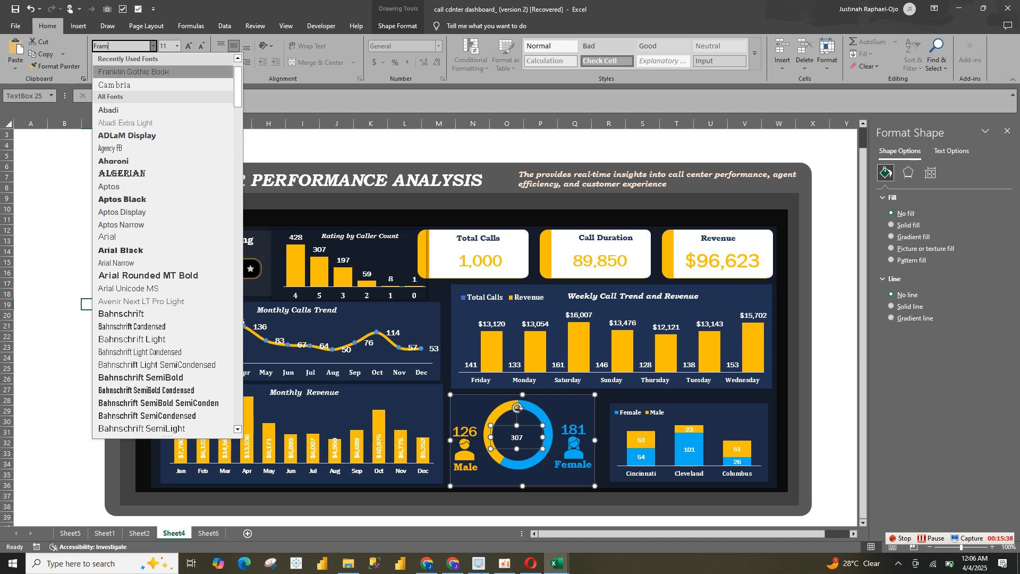
pyautogui.click(134, 71)
pyautogui.click(188, 46)
pyautogui.click(189, 45)
pyautogui.click(189, 46)
pyautogui.click(189, 45)
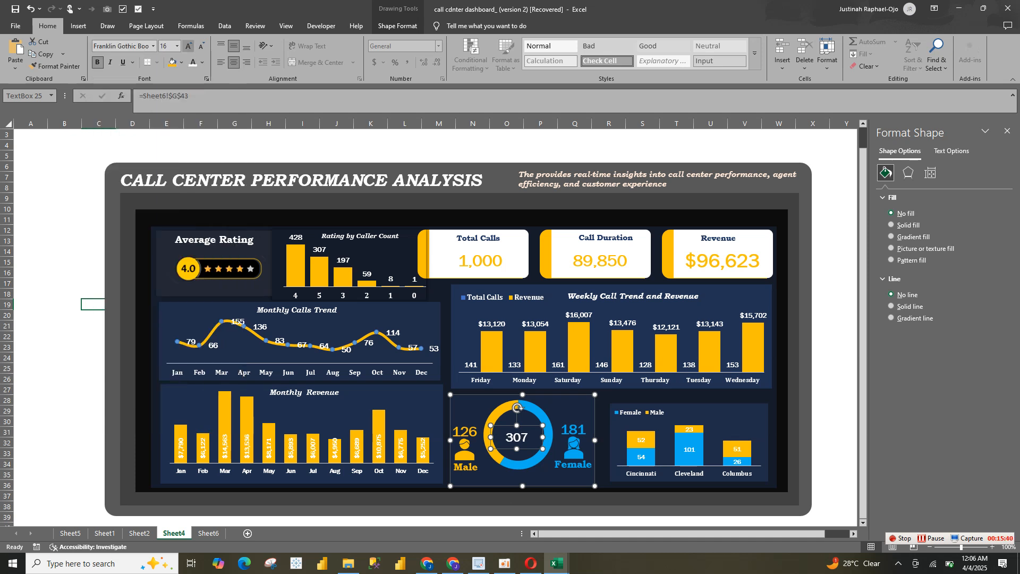
pyautogui.click(188, 45)
pyautogui.click(189, 46)
pyautogui.click(189, 46)
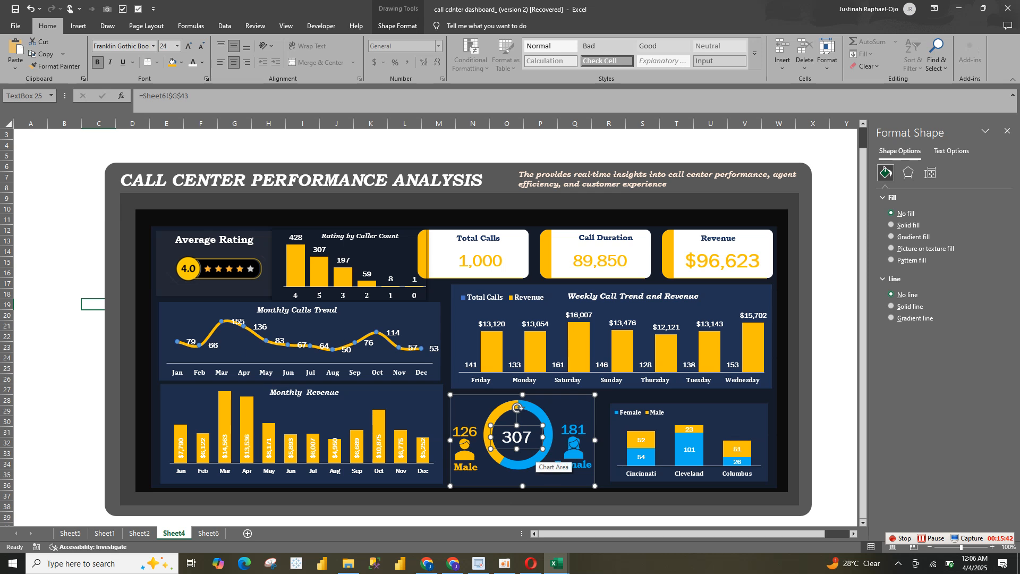
# Nudge the centre count text box slightly up and to the right within the doughnut ring
pyautogui.click(573, 446)
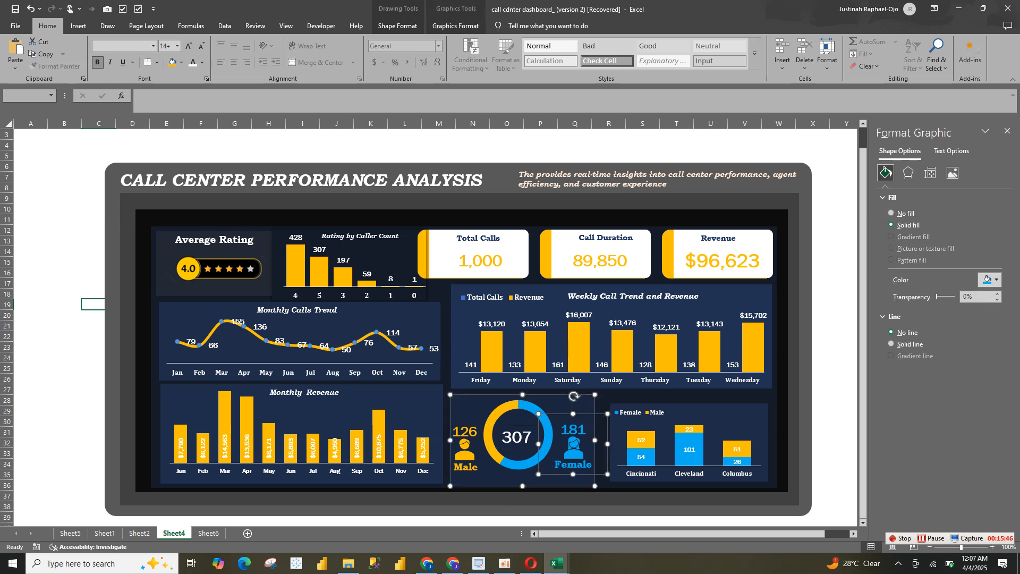
pyautogui.click(637, 474)
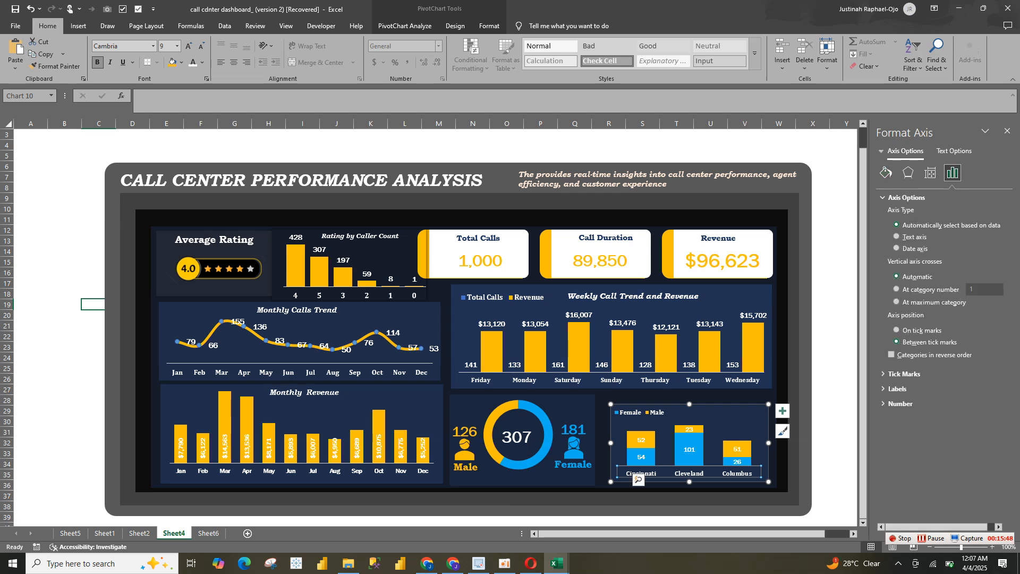
pyautogui.click(516, 437)
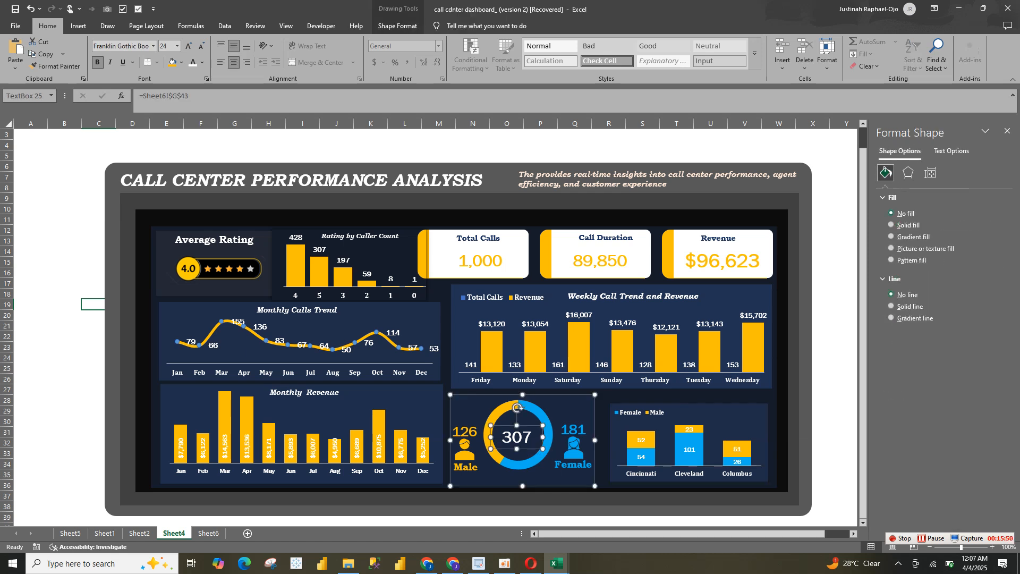
pyautogui.moveTo(524, 449); pyautogui.dragTo(528, 448)
# Group the doughnut chart together with the male and female label groups
pyautogui.click(465, 450)
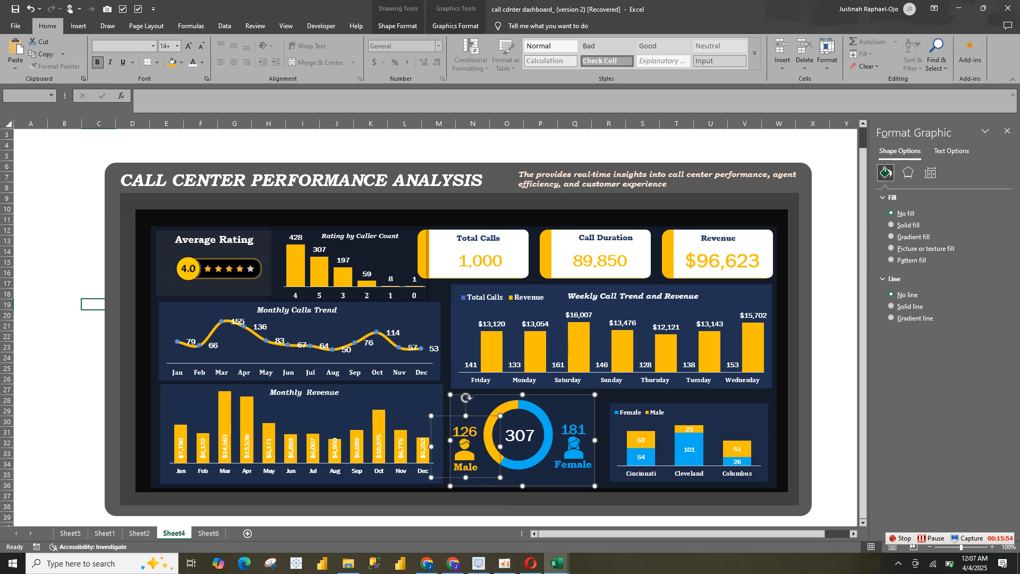
pyautogui.keyDown('ctrl'); pyautogui.click(573, 449); pyautogui.keyUp('ctrl')
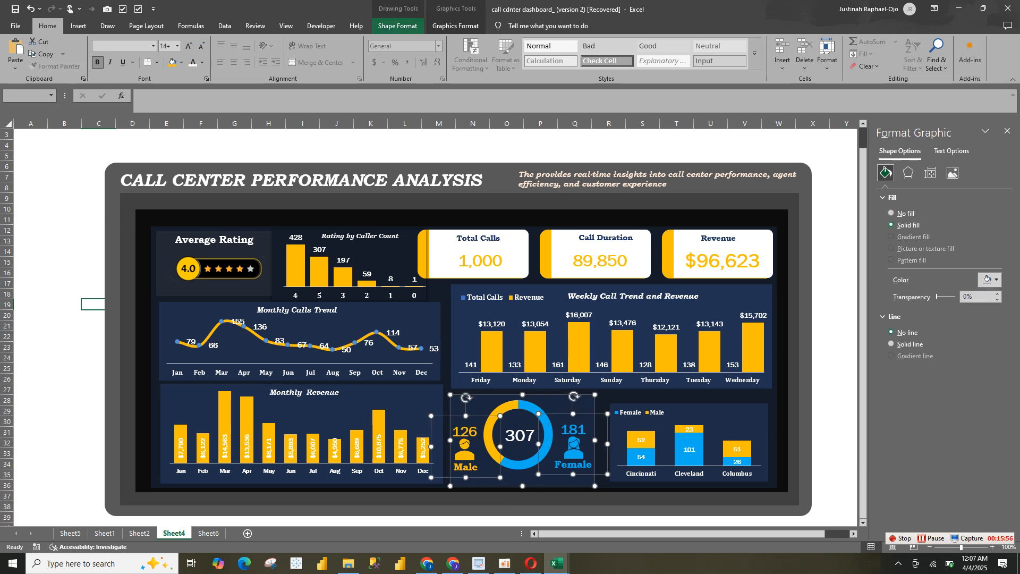
pyautogui.click(455, 25)
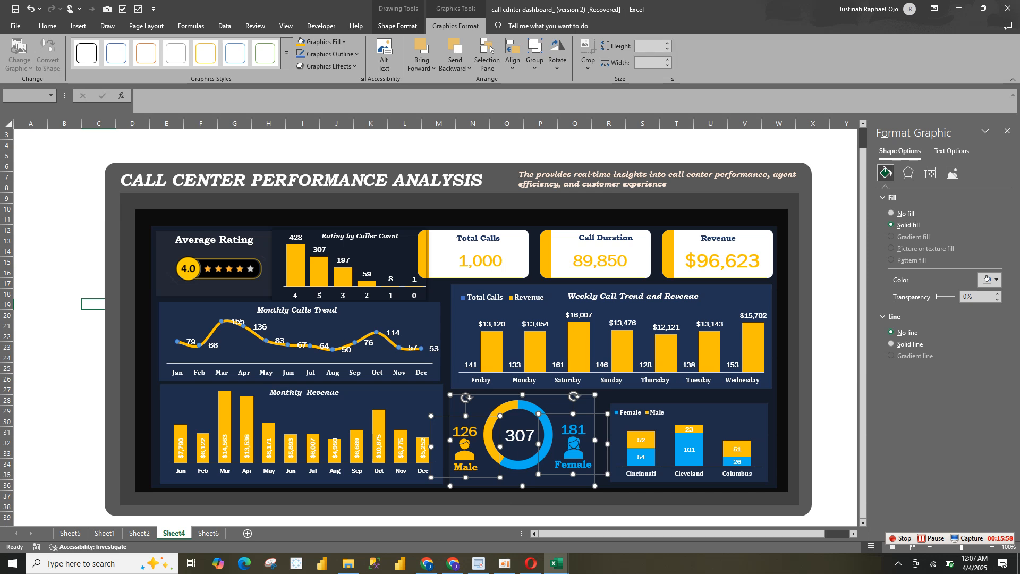
pyautogui.click(534, 61)
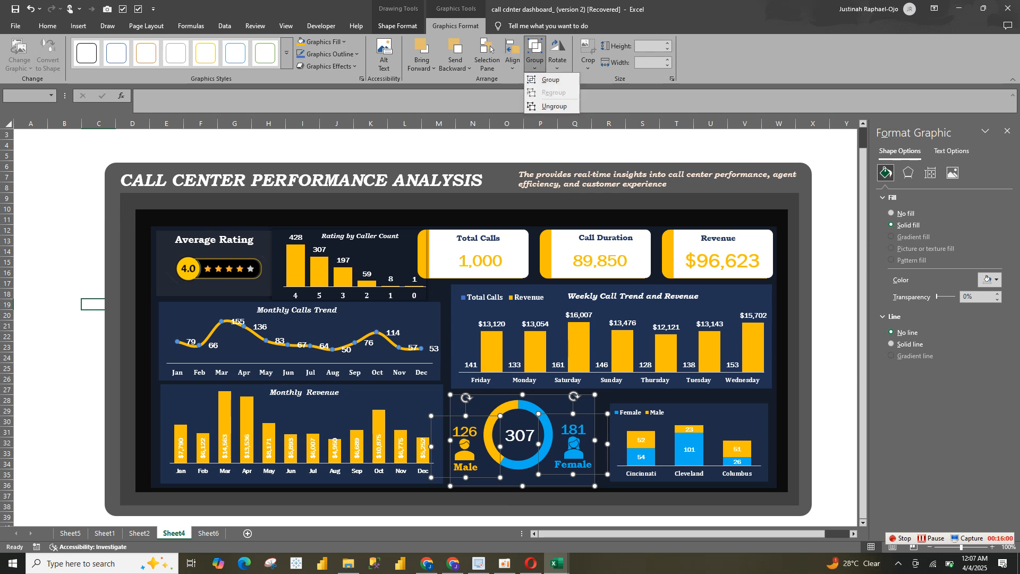
pyautogui.press('Return')
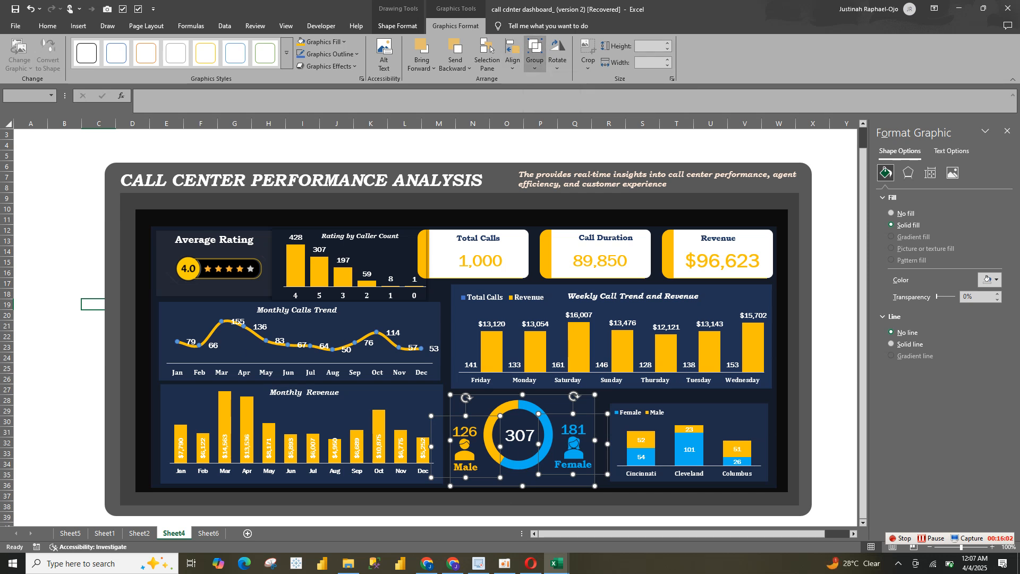
pyautogui.click(719, 380)
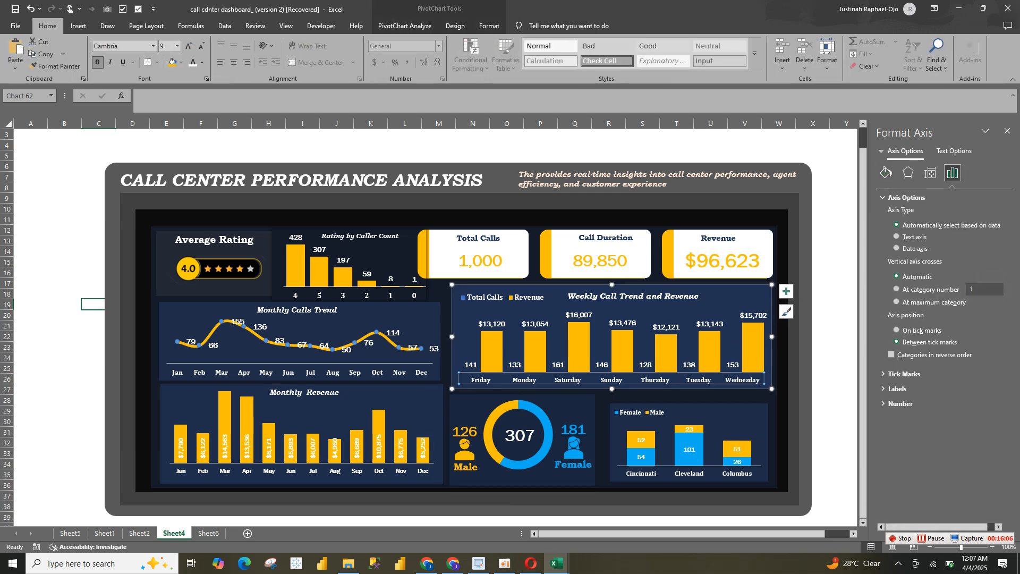
# Shift the doughnut ring down and right inside its chart area and move the centre count to match
pyautogui.click(544, 421)
pyautogui.click(544, 421)
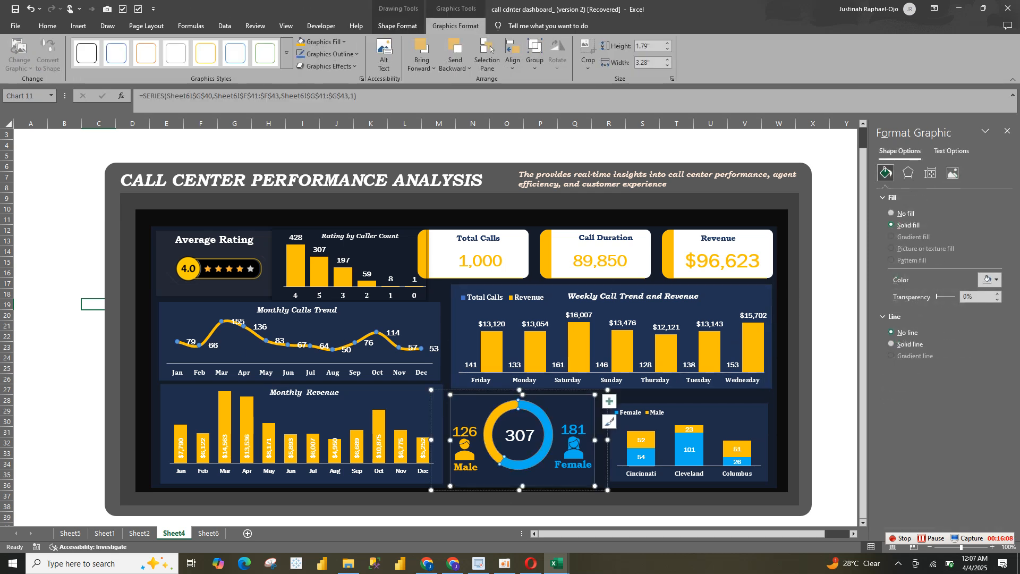
pyautogui.click(544, 421)
pyautogui.click(546, 407)
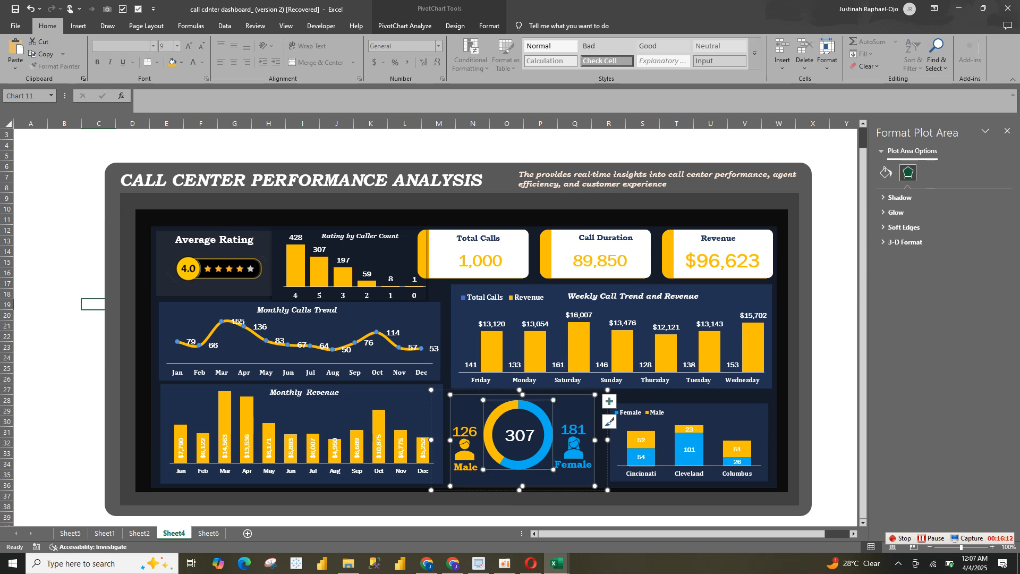
pyautogui.moveTo(546, 407); pyautogui.dragTo(554, 417)
pyautogui.click(519, 435)
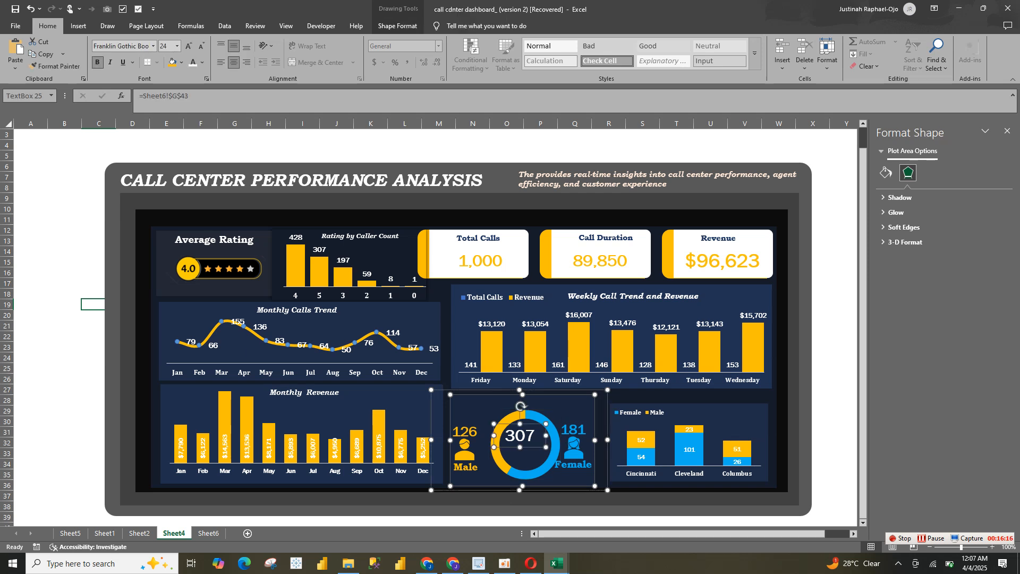
pyautogui.moveTo(519, 435); pyautogui.dragTo(525, 443)
# Nudge the doughnut ring slightly up and to the left, and shift the centre count slightly left within it
pyautogui.click(550, 461)
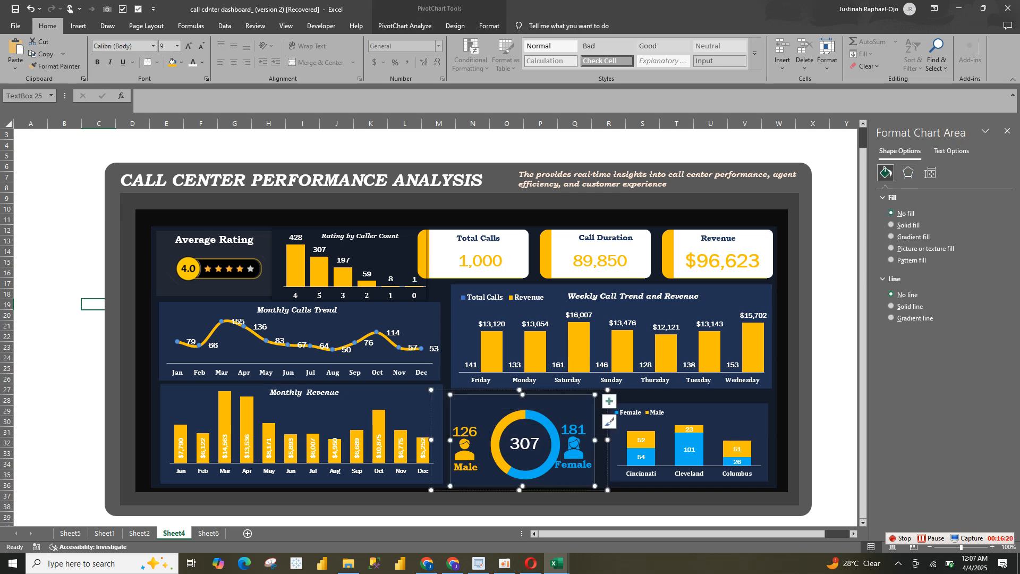
pyautogui.click(550, 461)
pyautogui.click(550, 462)
pyautogui.click(553, 471)
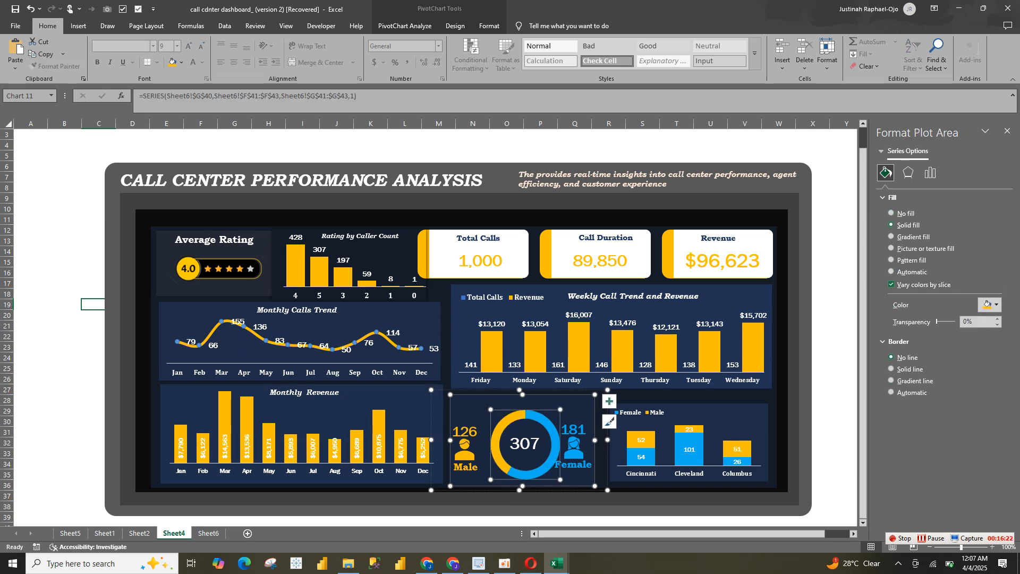
pyautogui.moveTo(553, 471); pyautogui.dragTo(551, 468)
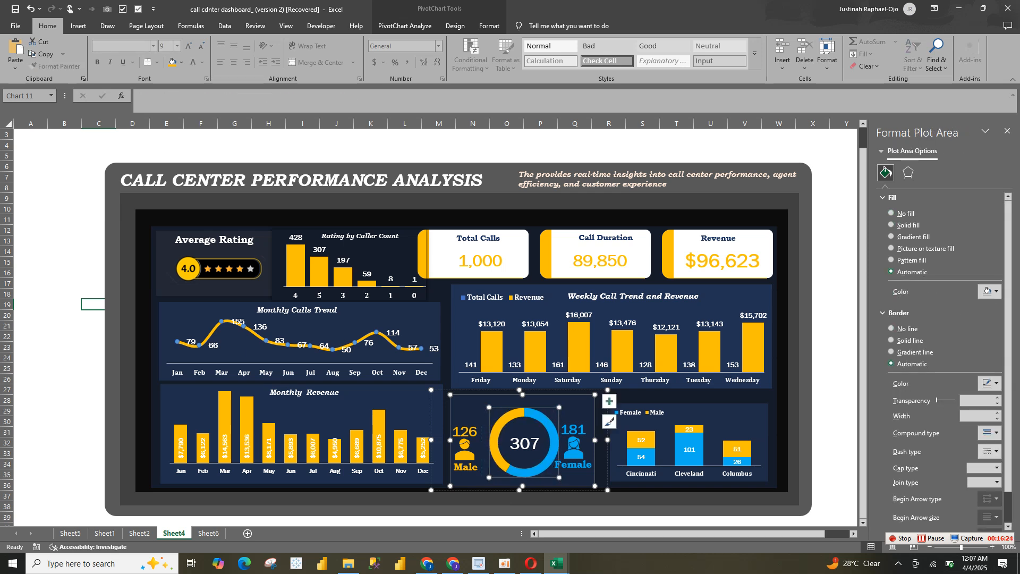
pyautogui.click(524, 443)
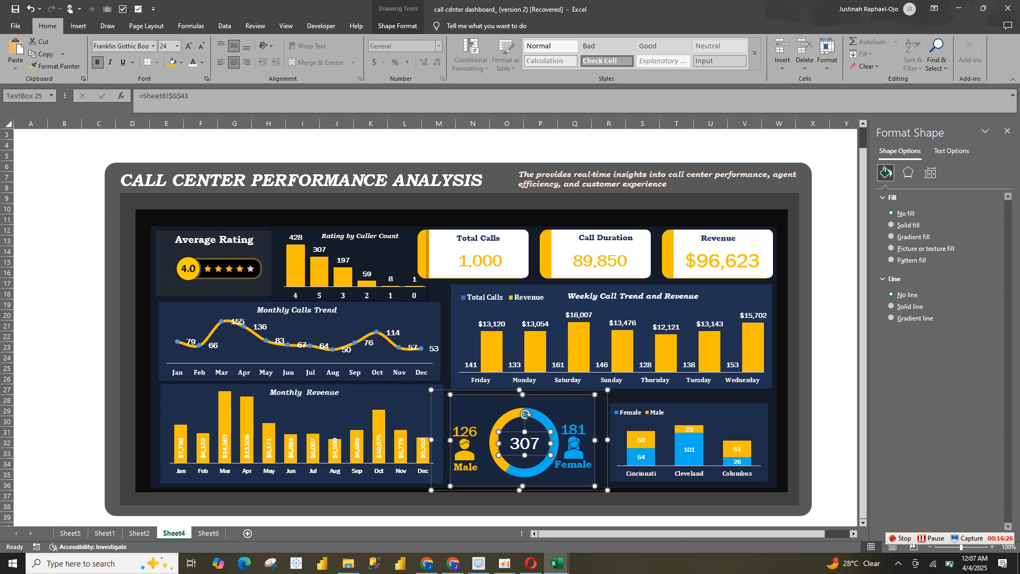
pyautogui.moveTo(524, 443); pyautogui.dragTo(551, 468)
pyautogui.click(551, 469)
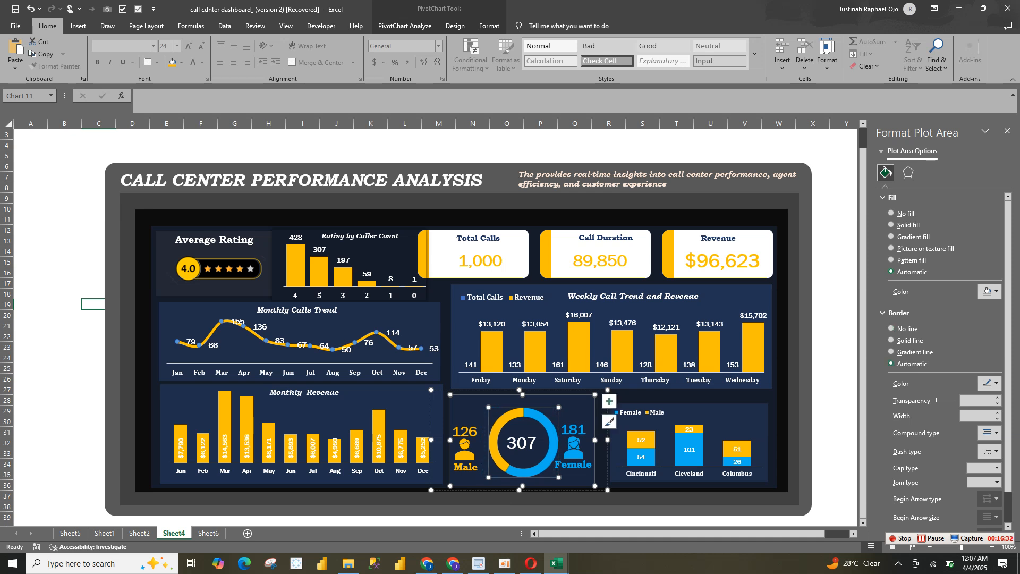
pyautogui.click(573, 465)
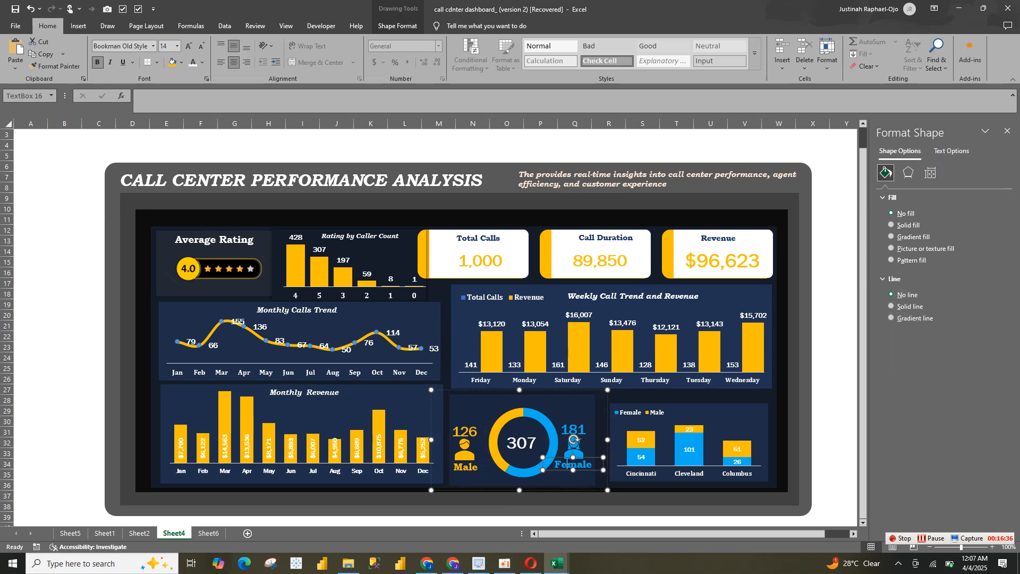
# Copy the Happy Customer and Callers vs City title text boxes from the Sheet2 dashboard to the Sheet4 dashboard
pyautogui.click(139, 533)
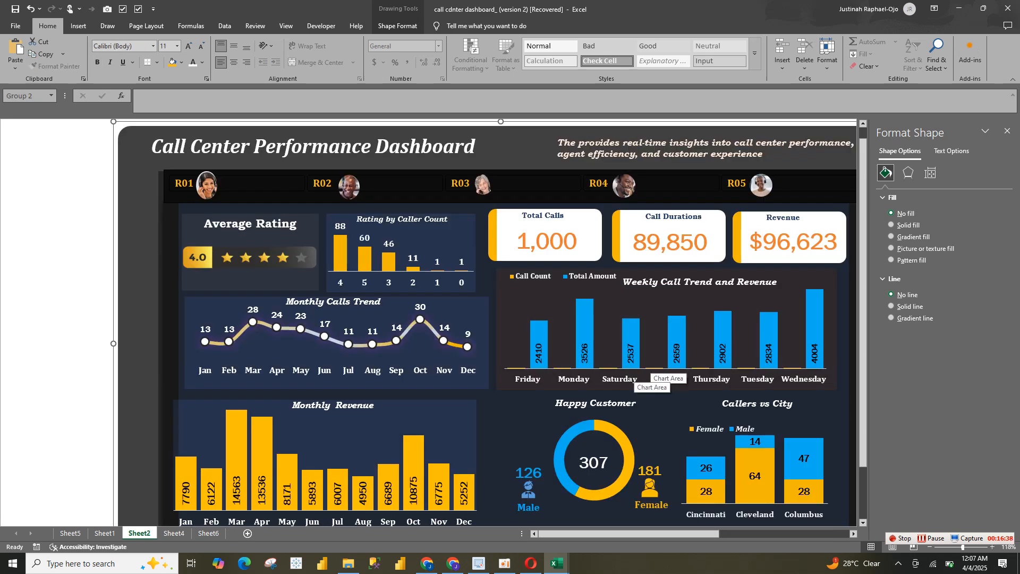
pyautogui.click(616, 403)
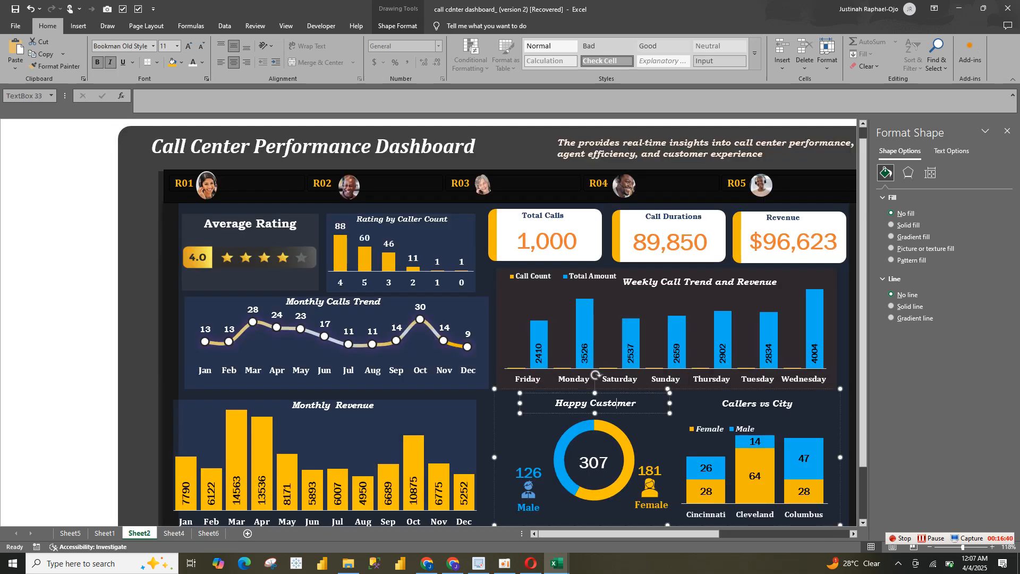
pyautogui.click(738, 404)
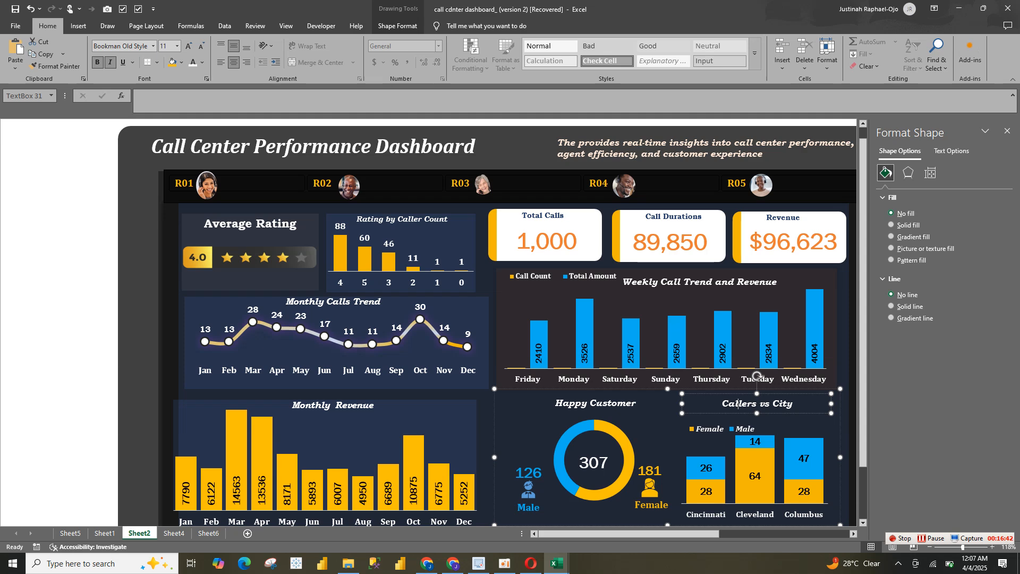
pyautogui.keyDown('ctrl'); pyautogui.click(601, 403); pyautogui.keyUp('ctrl')
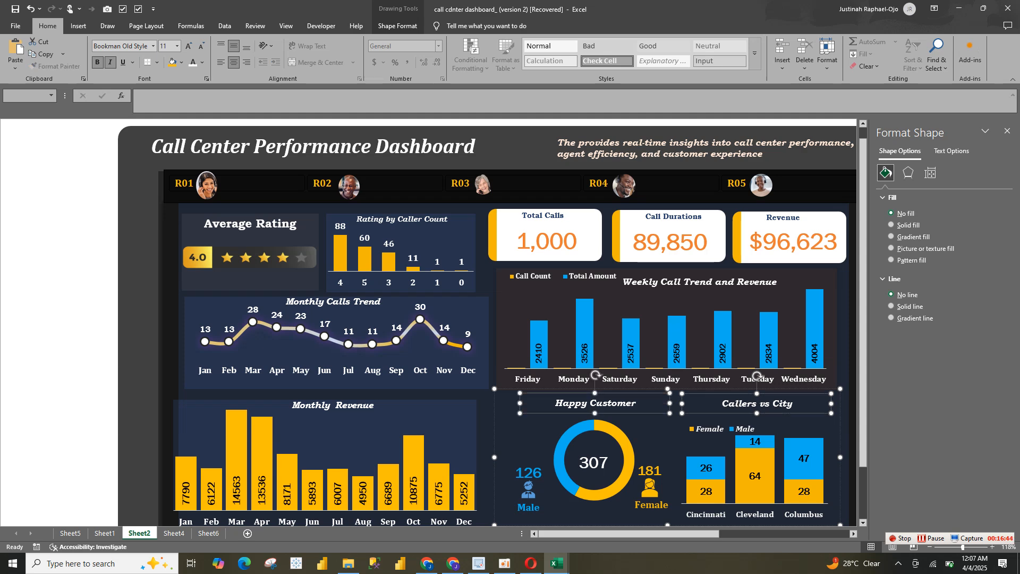
pyautogui.click(208, 533)
pyautogui.click(174, 533)
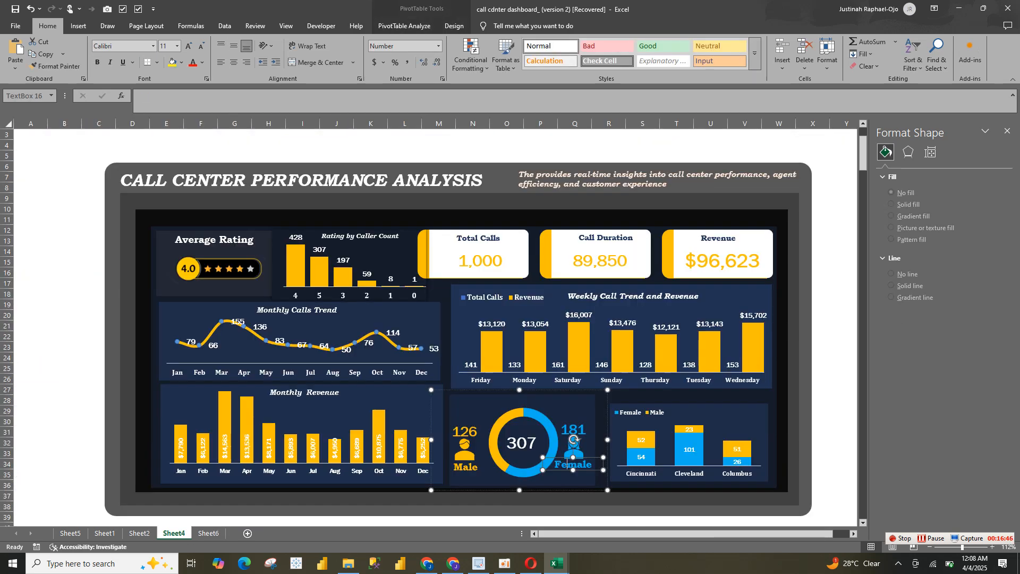
pyautogui.hotkey('ctrl', 'v')
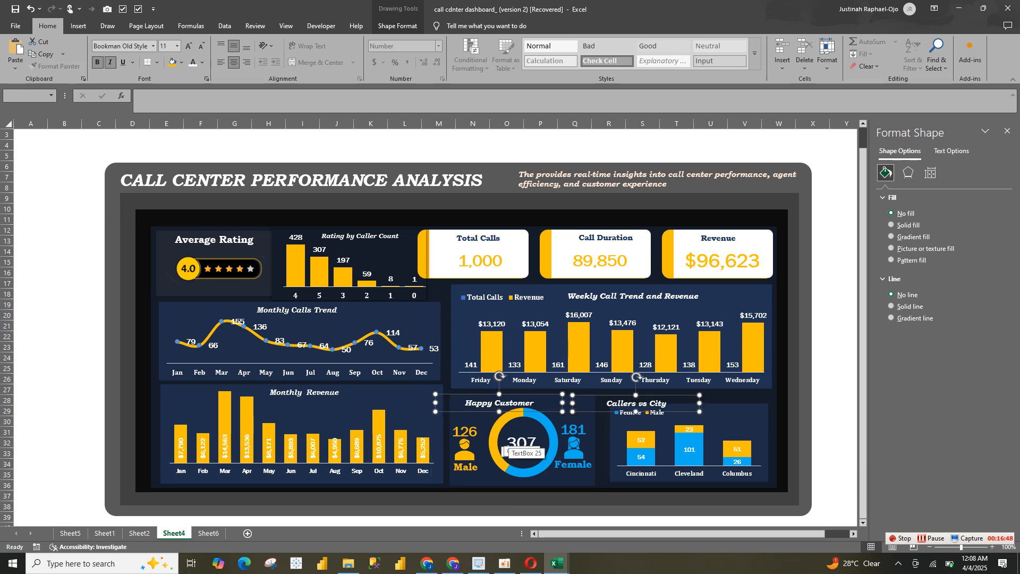
# Change the doughnut chart's pasted title to "5* Rating Customer" and shift it slightly up above the ring
pyautogui.click(505, 436)
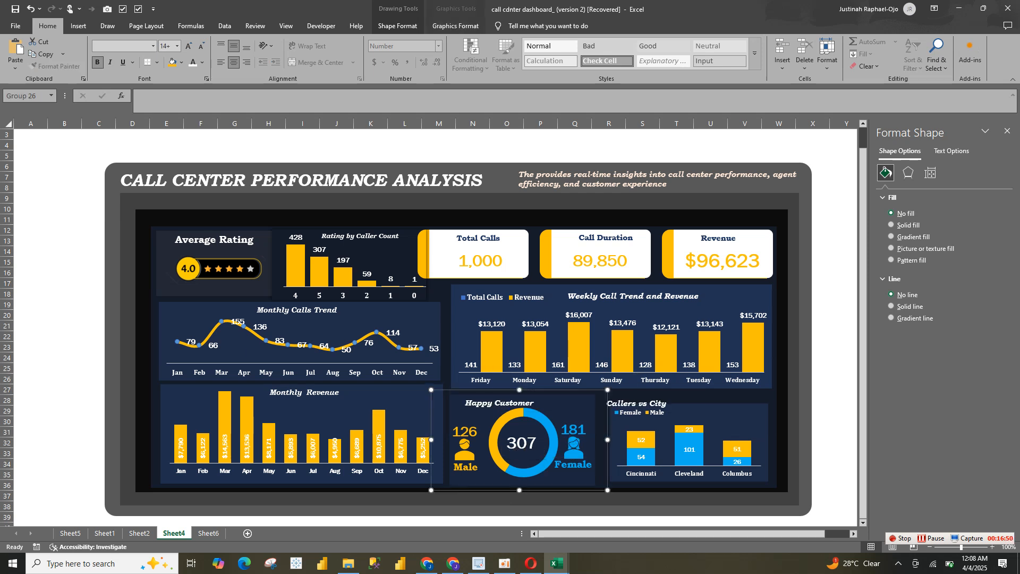
pyautogui.click(529, 402)
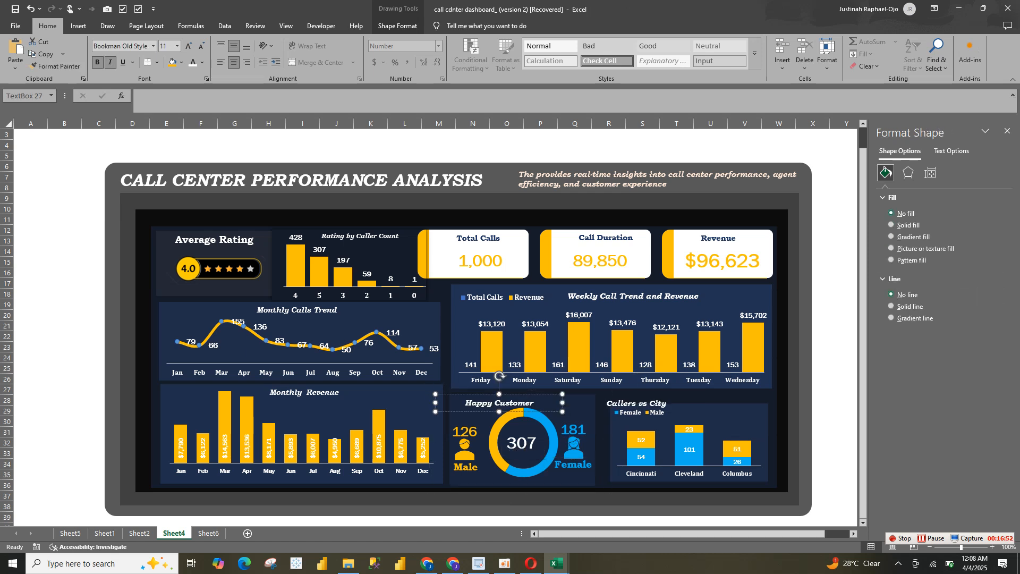
pyautogui.doubleClick(478, 403)
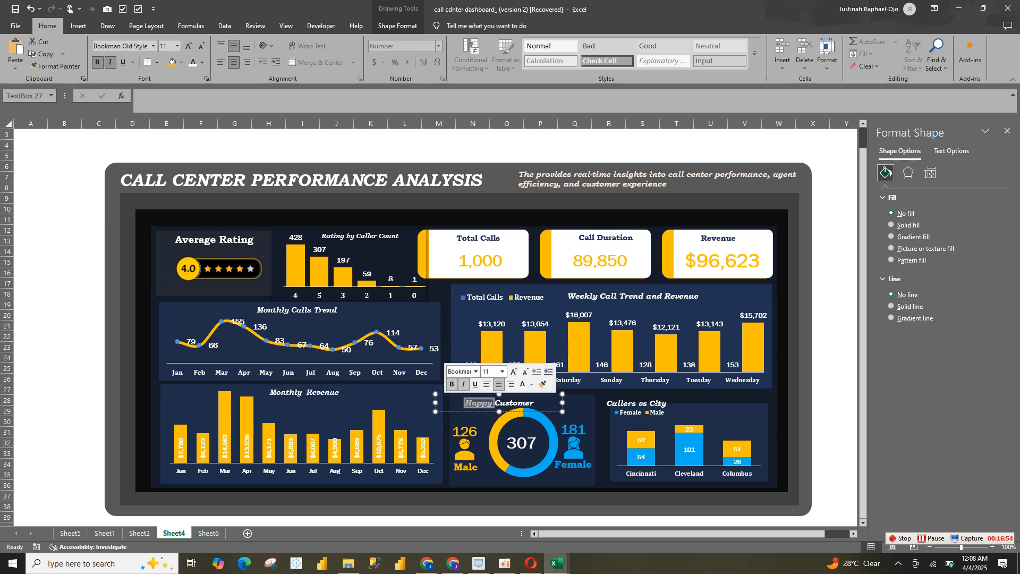
pyautogui.write('5')
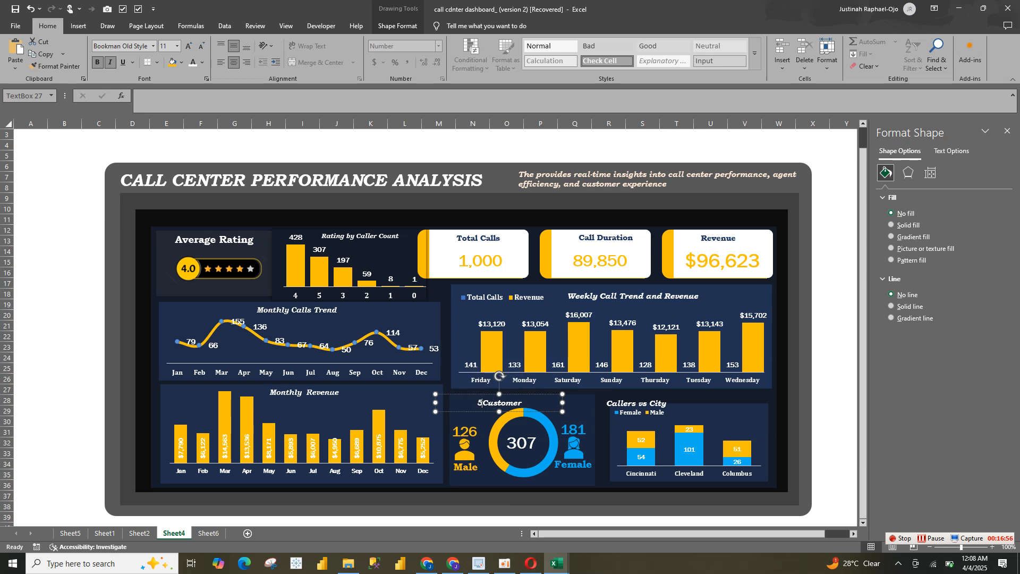
pyautogui.write('* Rating')
pyautogui.moveTo(500, 403); pyautogui.dragTo(500, 401)
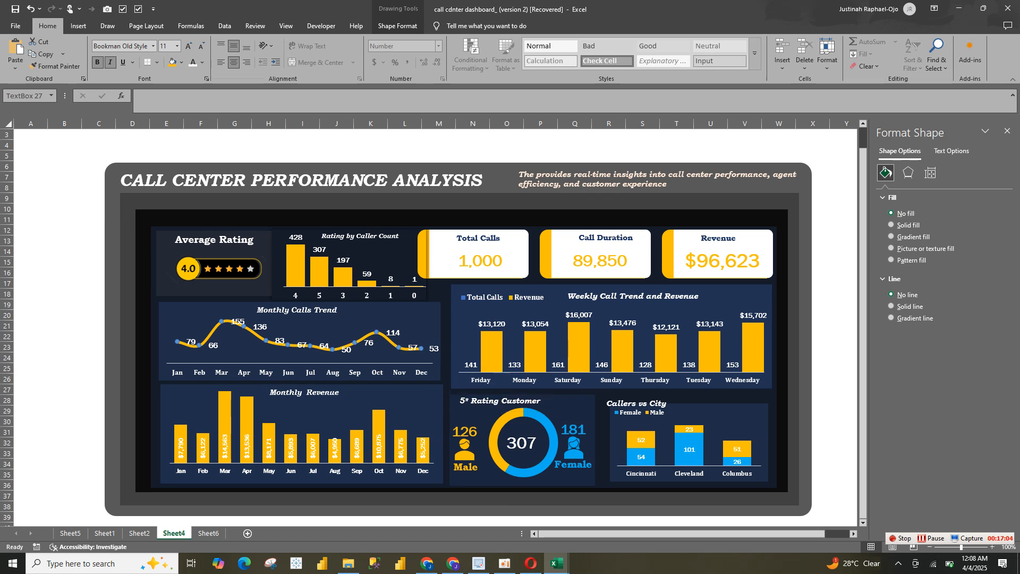
# Place the Callers vs City title at the top of the city chart and shift the Female/Male legend below it
pyautogui.click(645, 404)
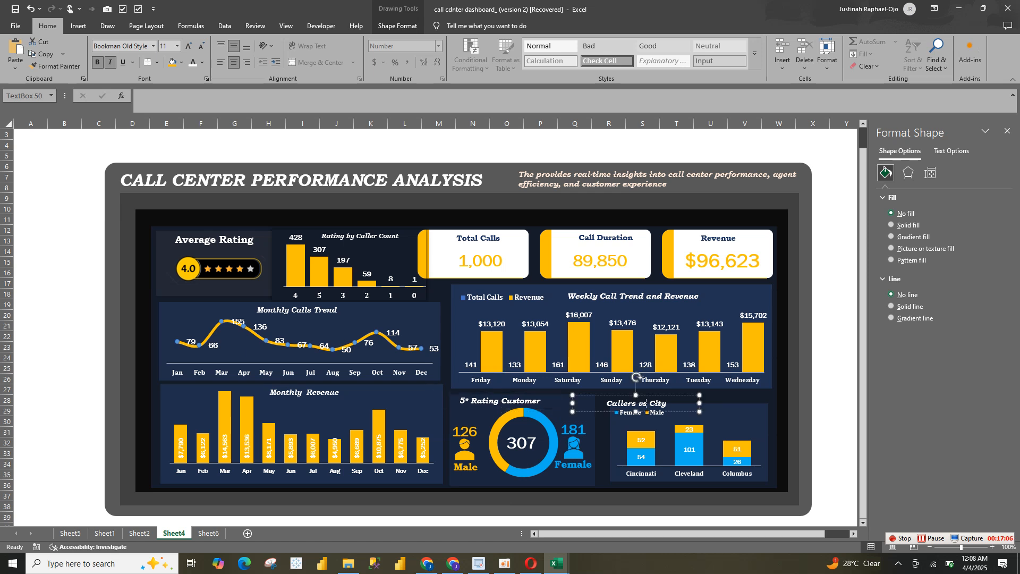
pyautogui.moveTo(645, 404); pyautogui.dragTo(690, 391)
pyautogui.click(715, 429)
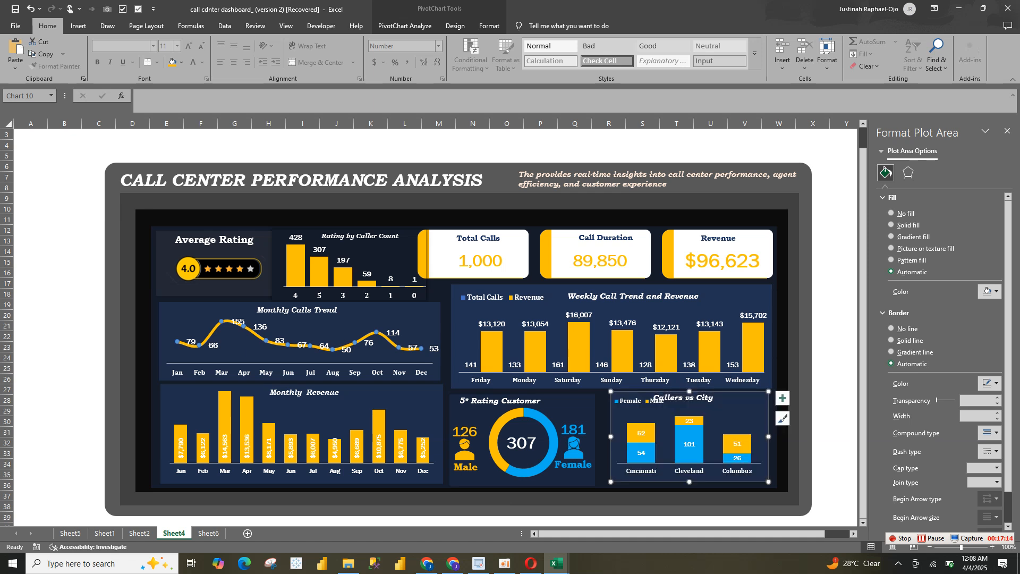
pyautogui.click(653, 398)
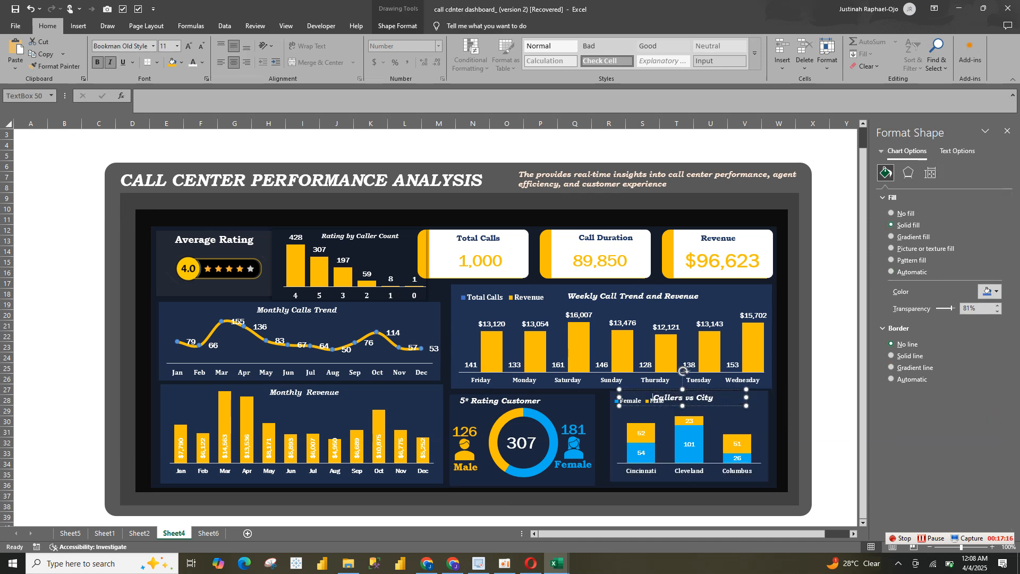
pyautogui.click(623, 402)
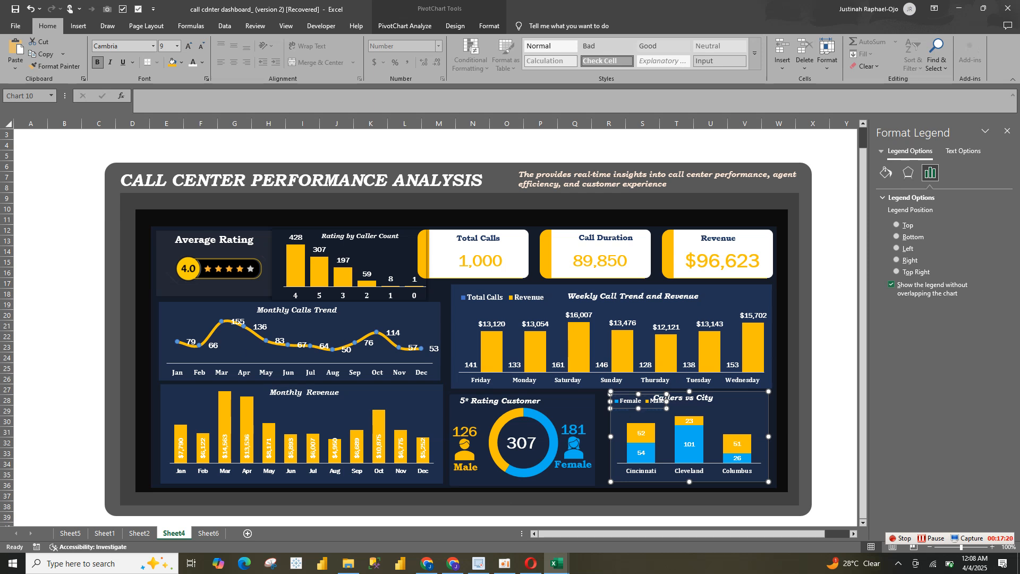
pyautogui.moveTo(623, 403); pyautogui.dragTo(625, 408)
pyautogui.click(603, 425)
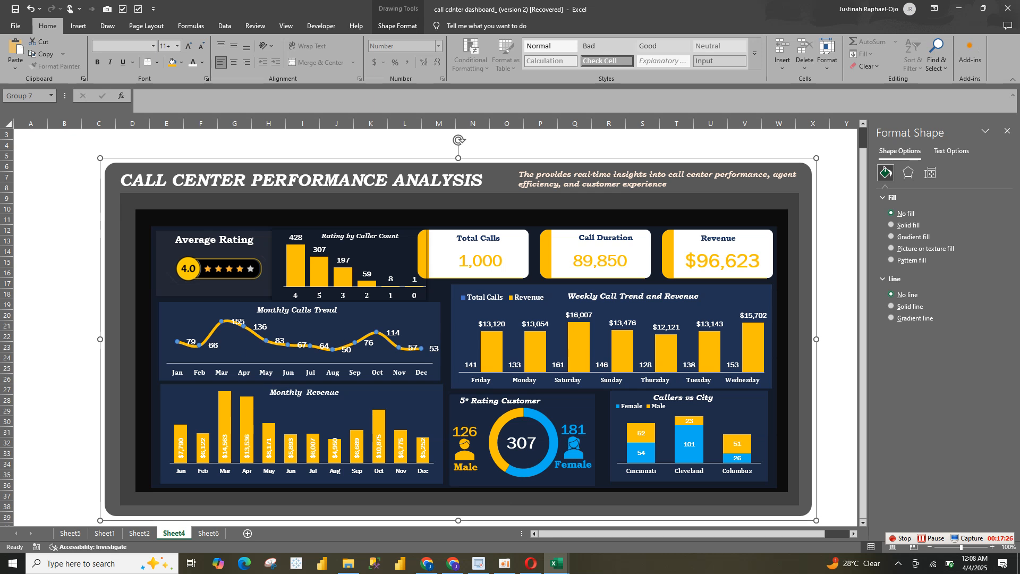
# Shift the Rating by Caller Count chart group slightly left and up, away from the Total Calls card
pyautogui.click(438, 293)
pyautogui.click(409, 255)
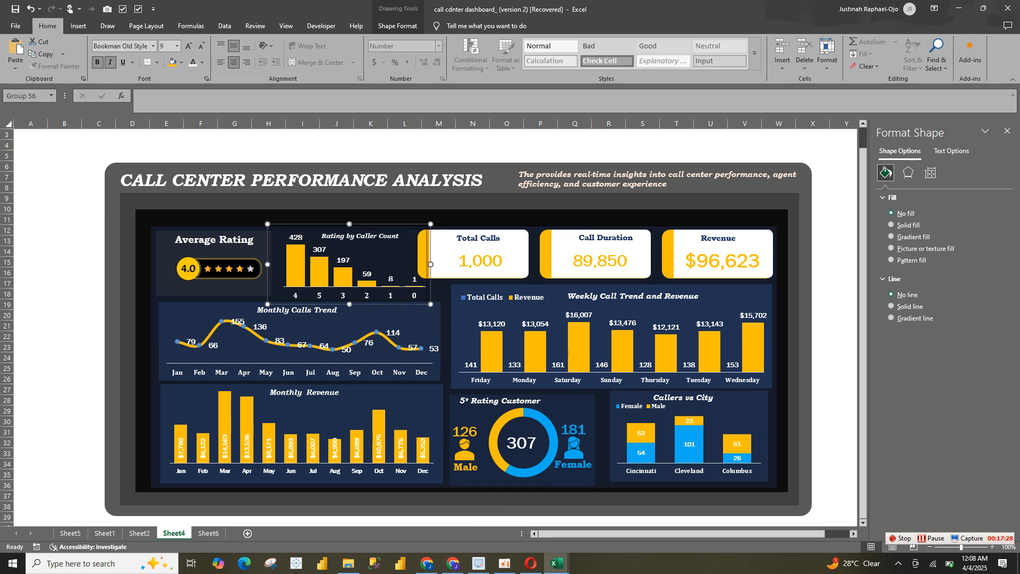
pyautogui.click(431, 254)
pyautogui.moveTo(430, 254); pyautogui.dragTo(422, 252)
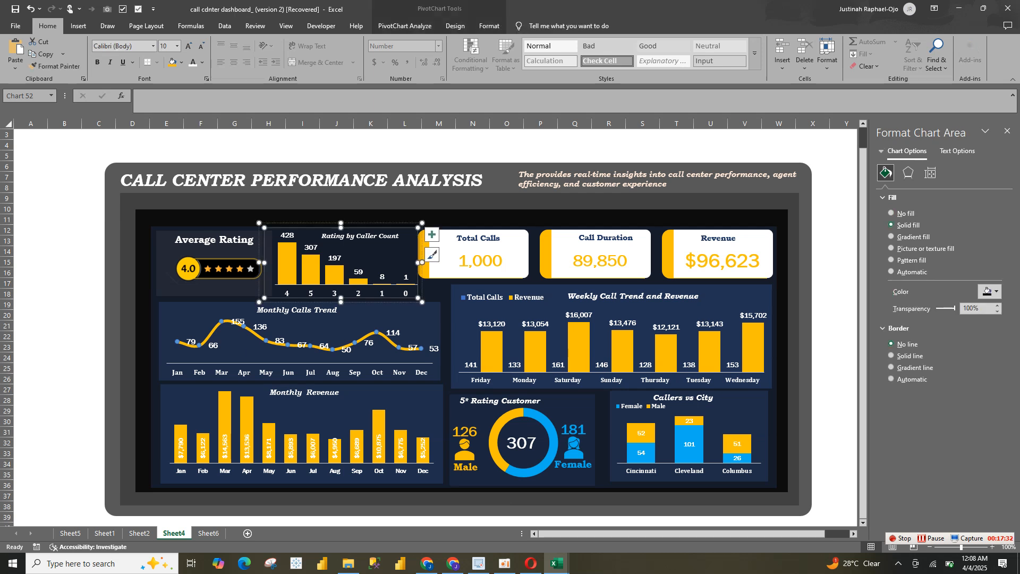
pyautogui.moveTo(423, 263); pyautogui.dragTo(421, 262)
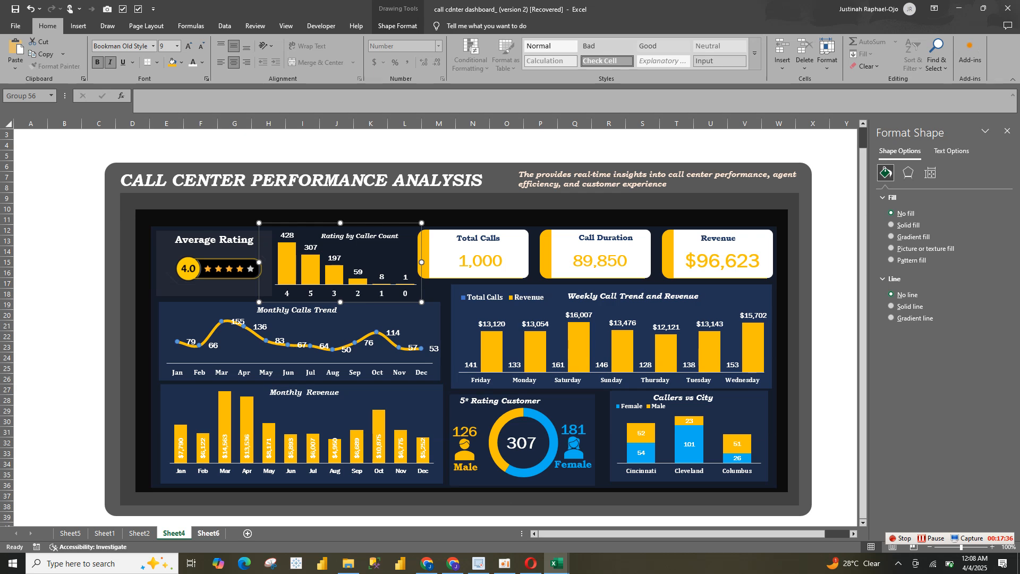
# Examine the loose representative portraits beside the Sheet2 dashboard and return to the Sheet4 dashboard
pyautogui.click(208, 533)
pyautogui.click(174, 533)
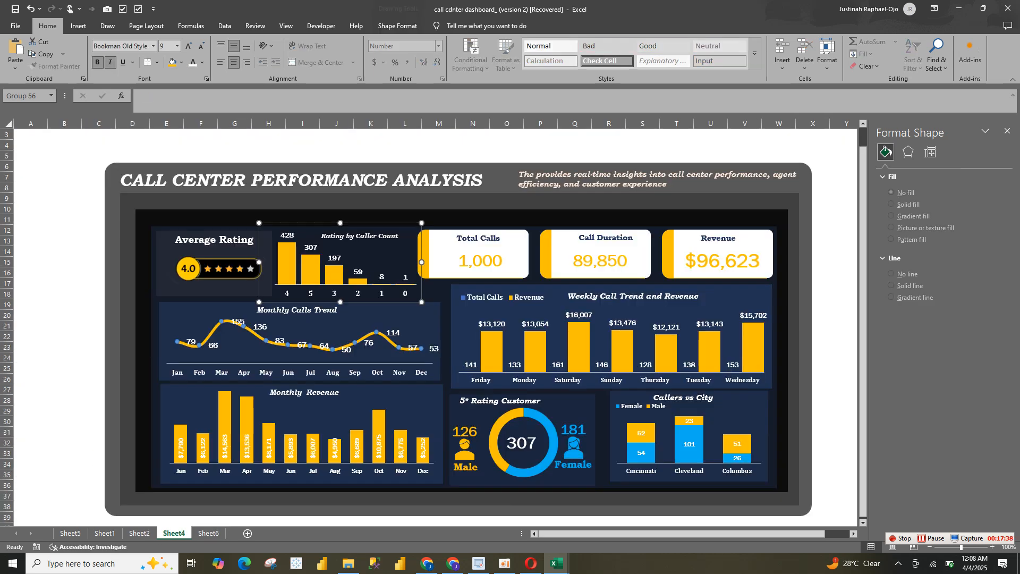
pyautogui.click(139, 533)
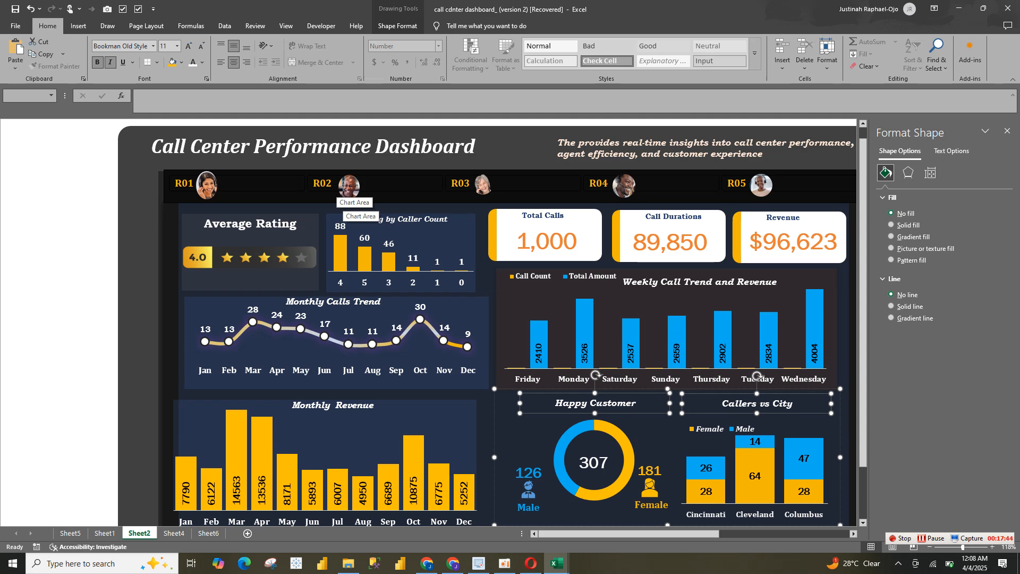
pyautogui.moveTo(707, 534); pyautogui.dragTo(838, 533)
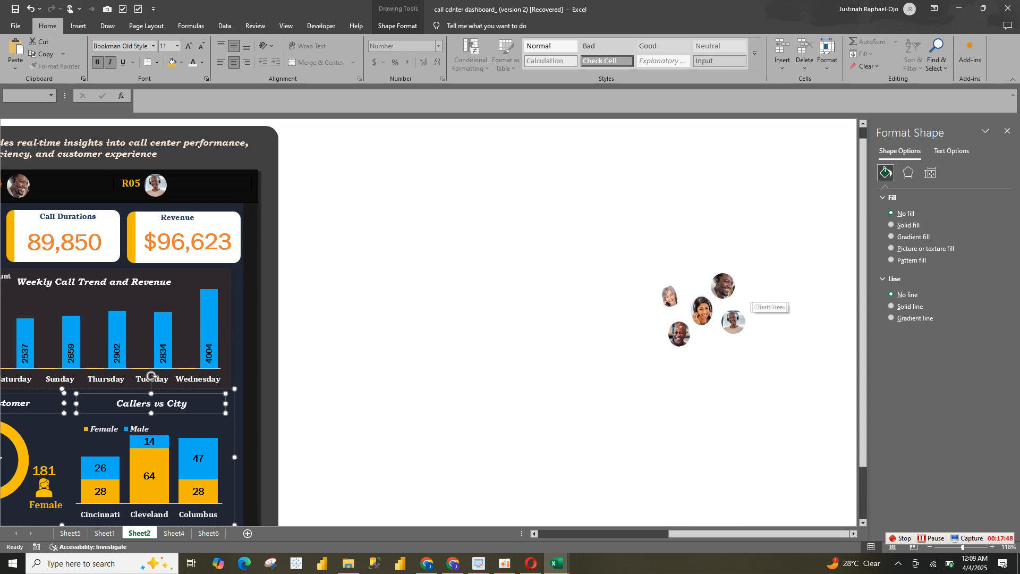
pyautogui.click(734, 320)
pyautogui.click(720, 304)
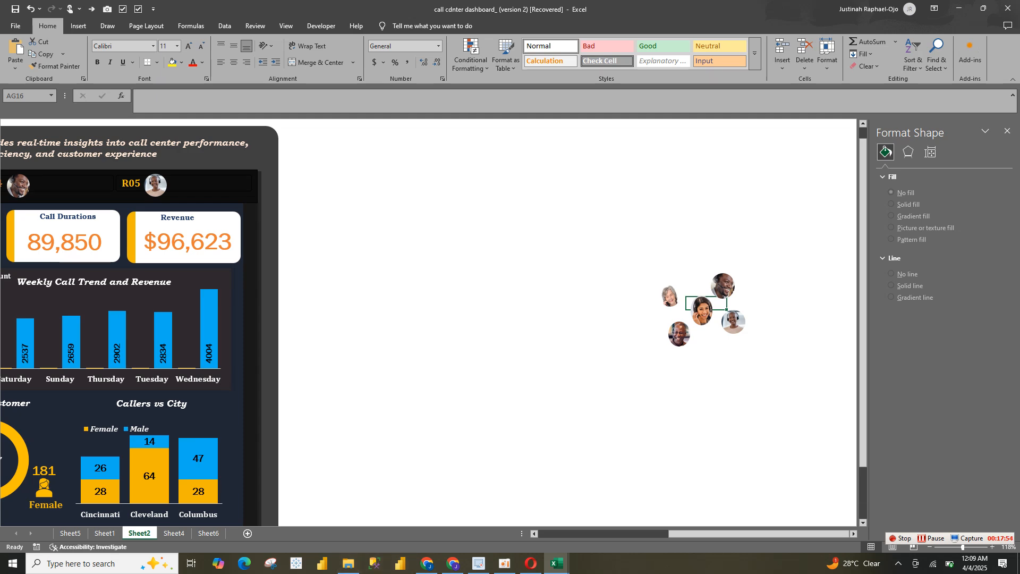
pyautogui.click(174, 533)
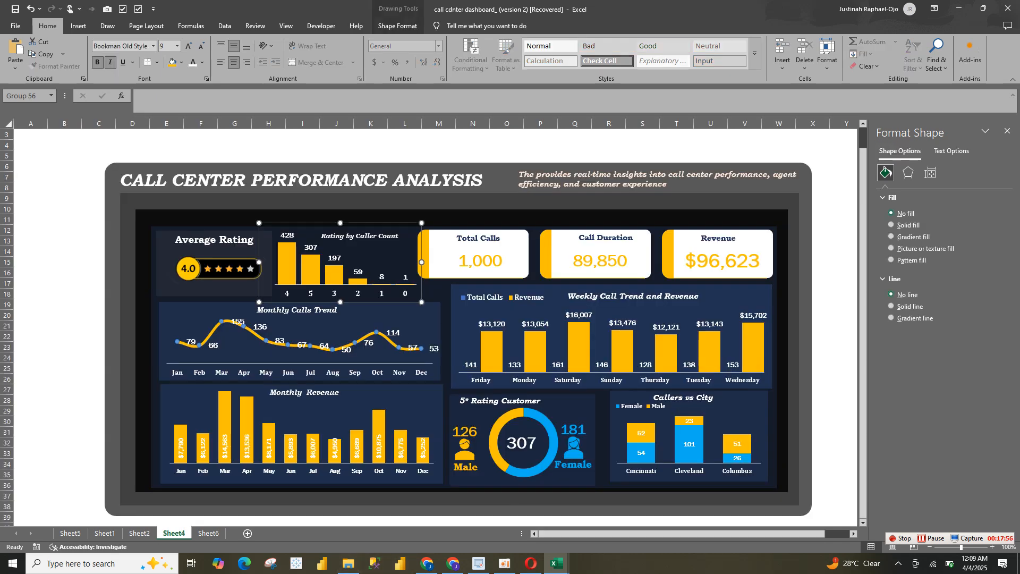
# Try a Customer ID slicer for the KPI pivot table in rows 3–4 of Sheet6, look through its entries and undo it
pyautogui.click(208, 533)
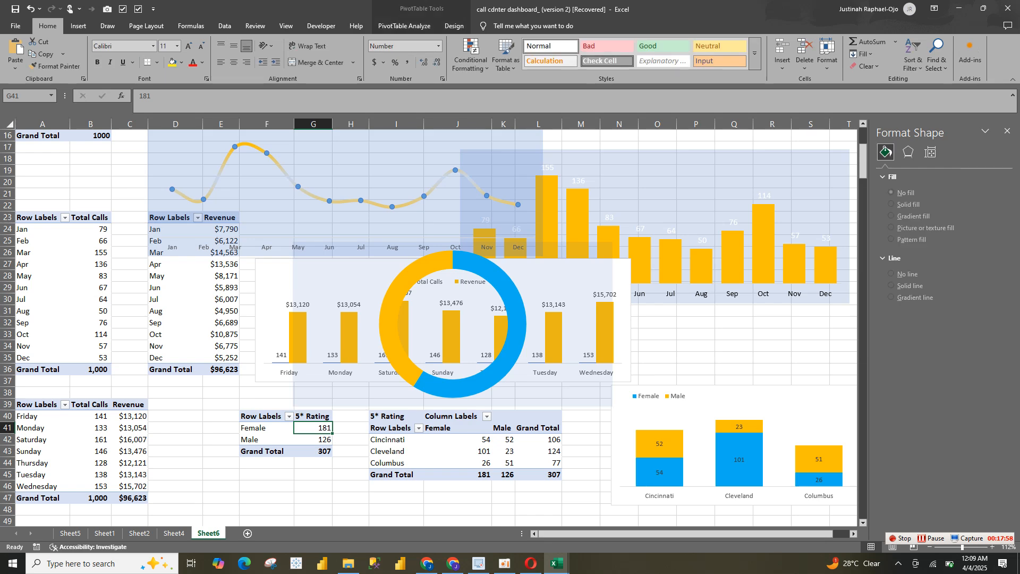
pyautogui.click(91, 135)
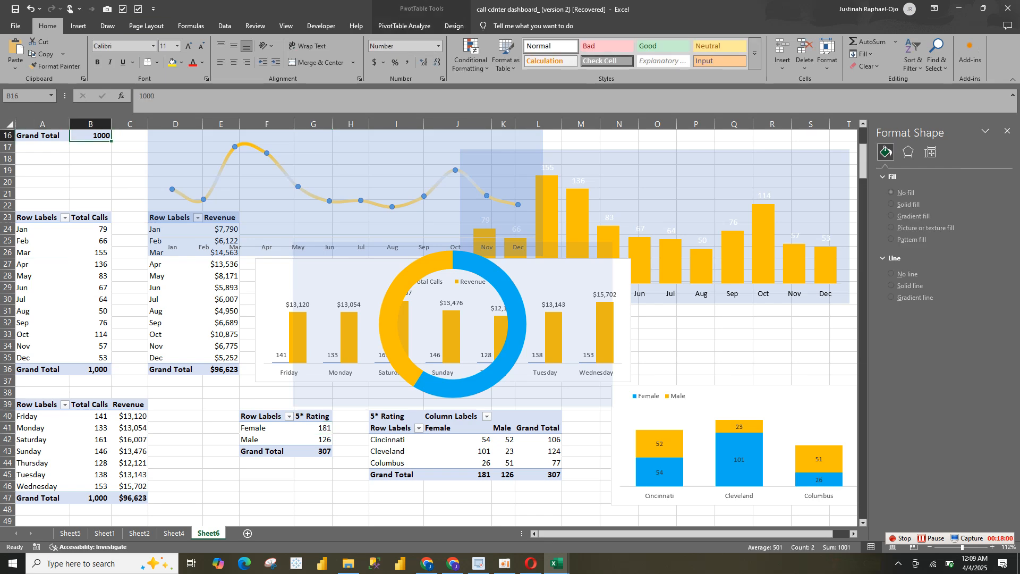
pyautogui.scroll(5, 819, 157)
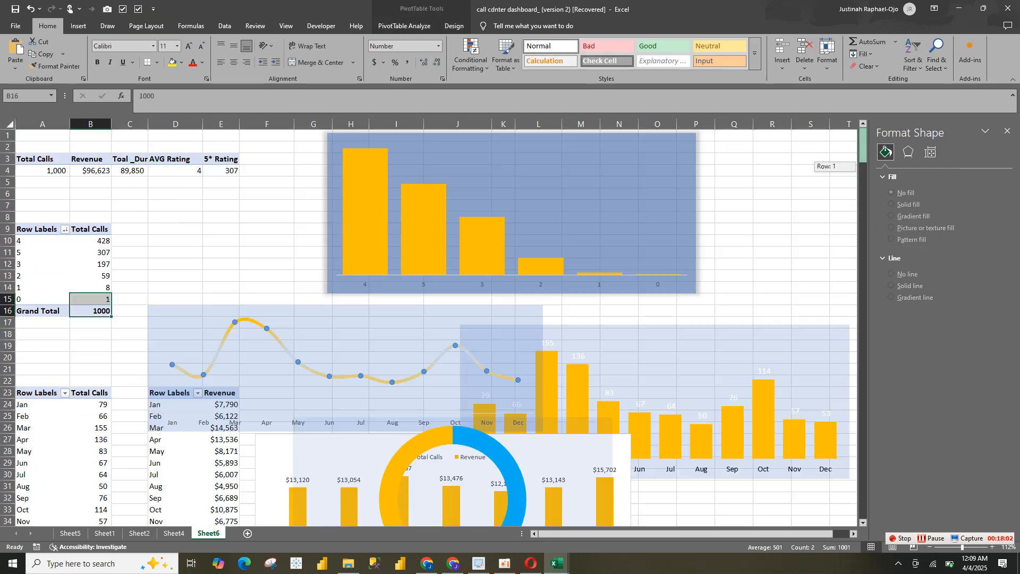
pyautogui.moveTo(221, 159); pyautogui.dragTo(221, 170)
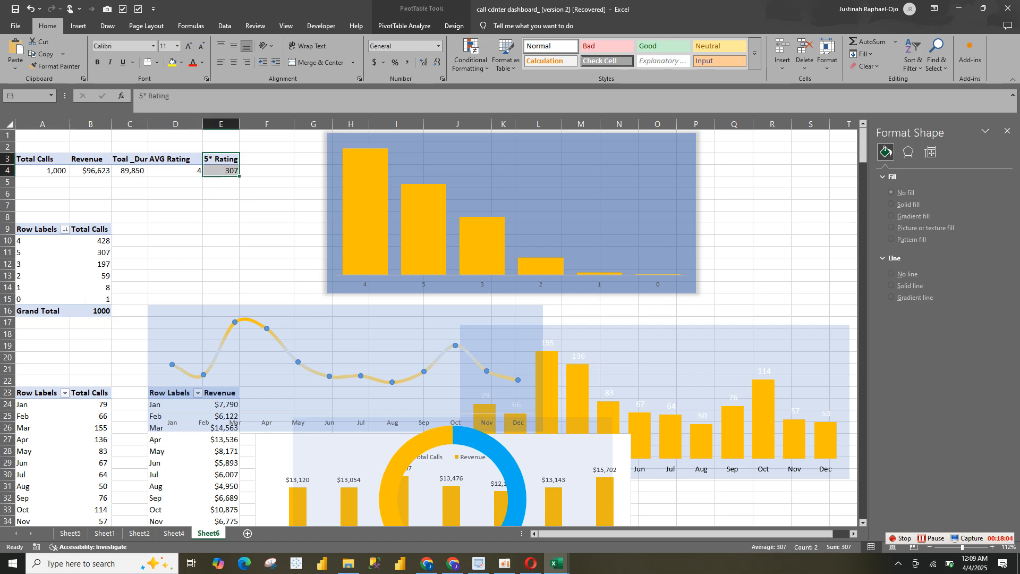
pyautogui.click(78, 26)
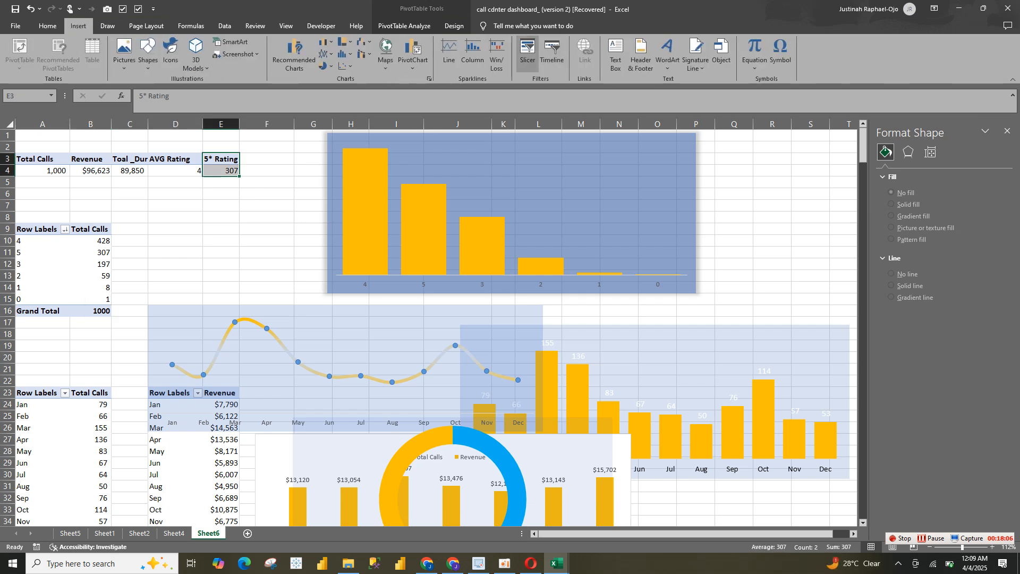
pyautogui.click(528, 51)
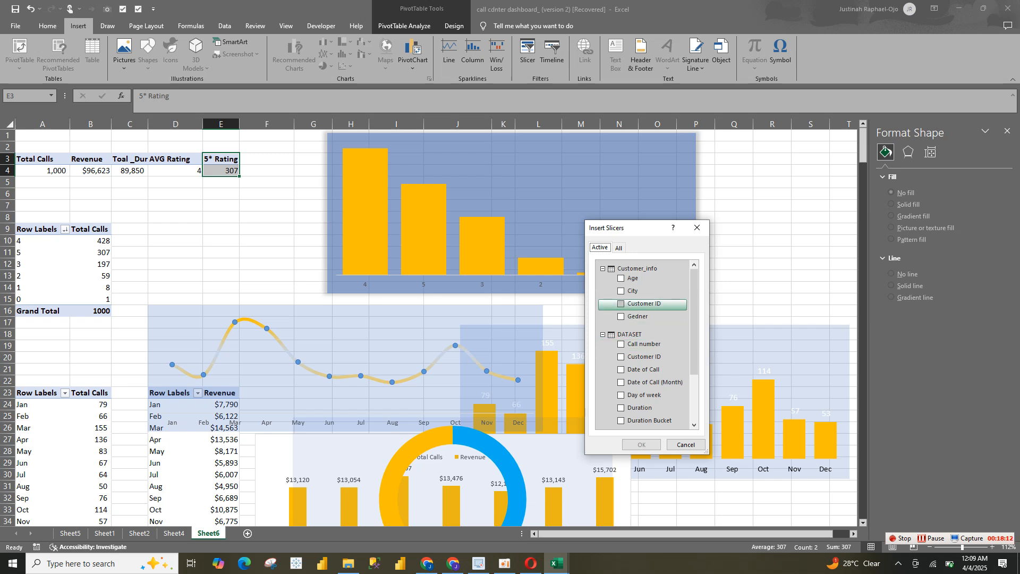
pyautogui.click(621, 303)
pyautogui.click(642, 444)
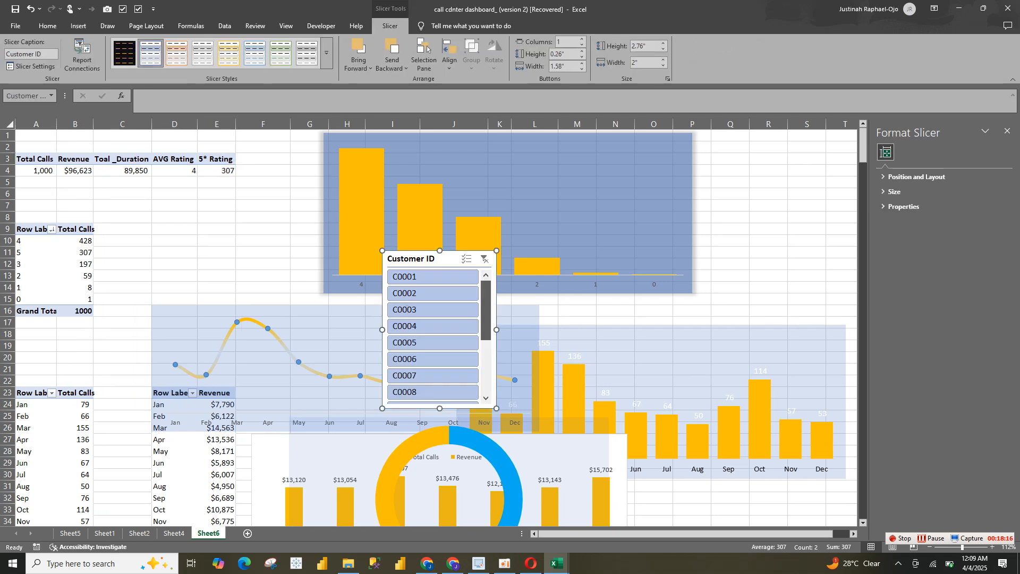
pyautogui.moveTo(486, 310); pyautogui.dragTo(486, 363)
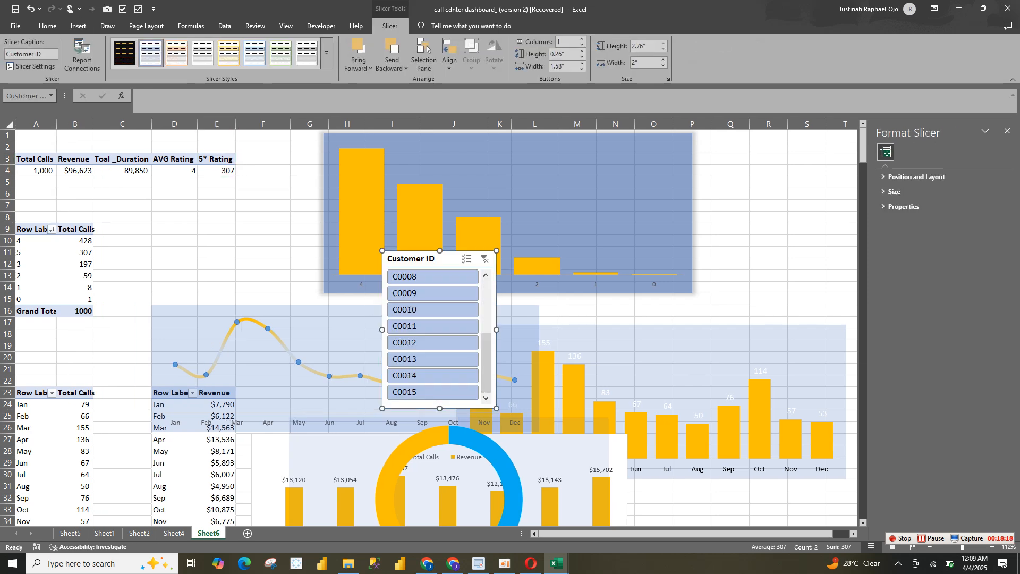
pyautogui.hotkey('ctrl', 'z')
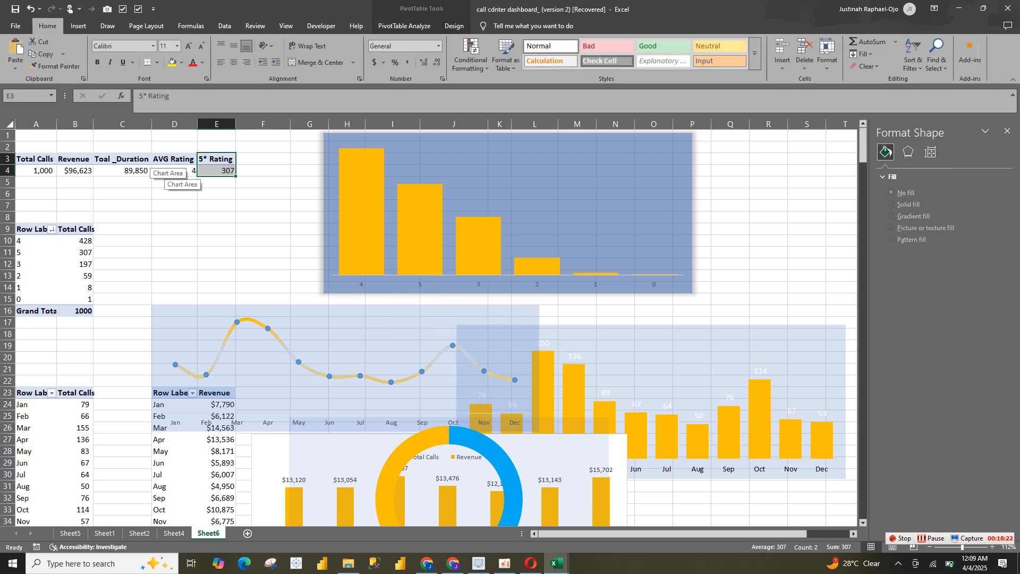
# Examine the fields available for a slicer on the KPI pivot table, the Sheet1 call data and the Sheet4 dashboard, and return to Sheet6
pyautogui.click(146, 172)
pyautogui.click(79, 25)
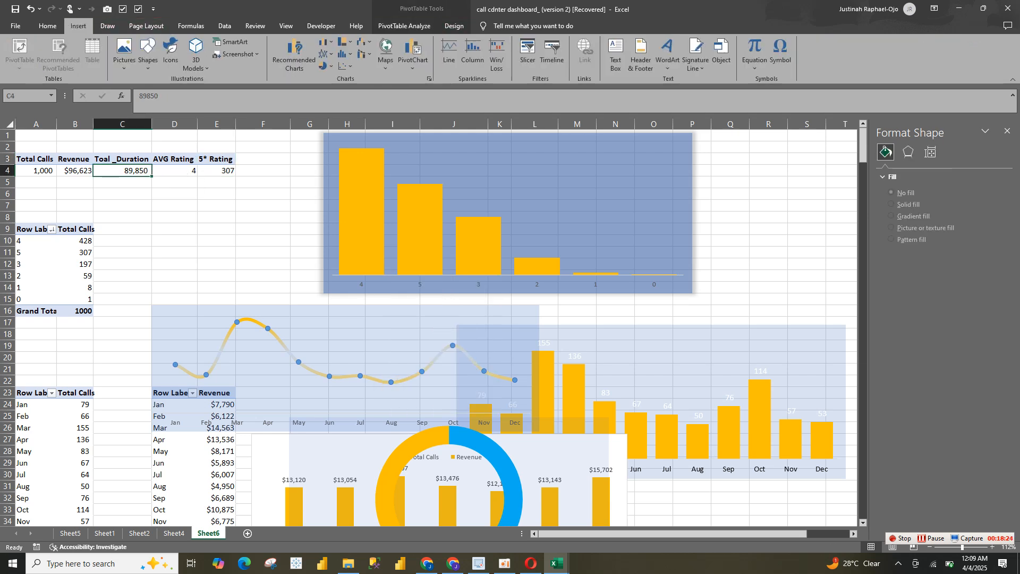
pyautogui.click(528, 53)
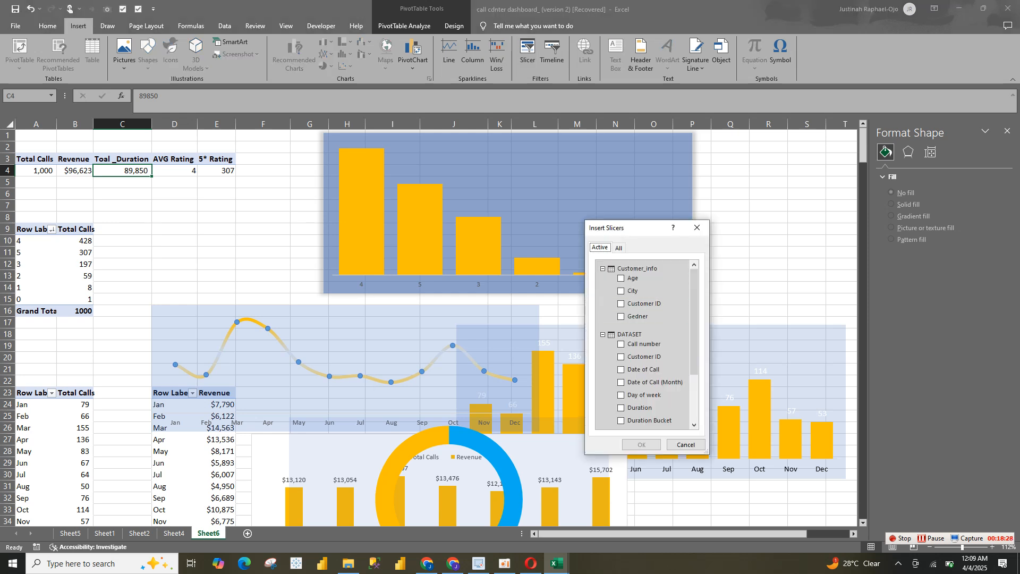
pyautogui.scroll(-3, 643, 340)
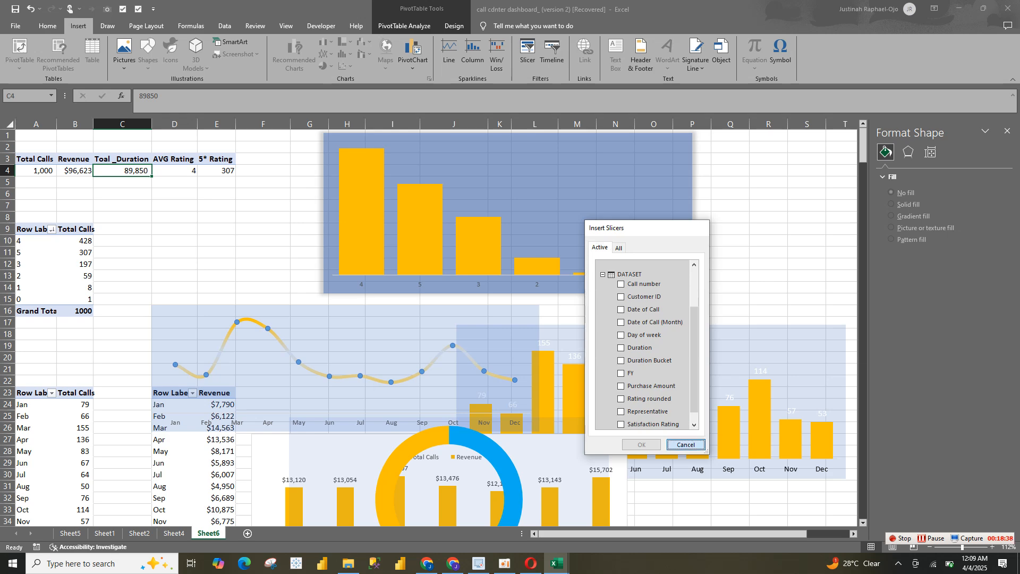
pyautogui.click(685, 445)
pyautogui.click(104, 533)
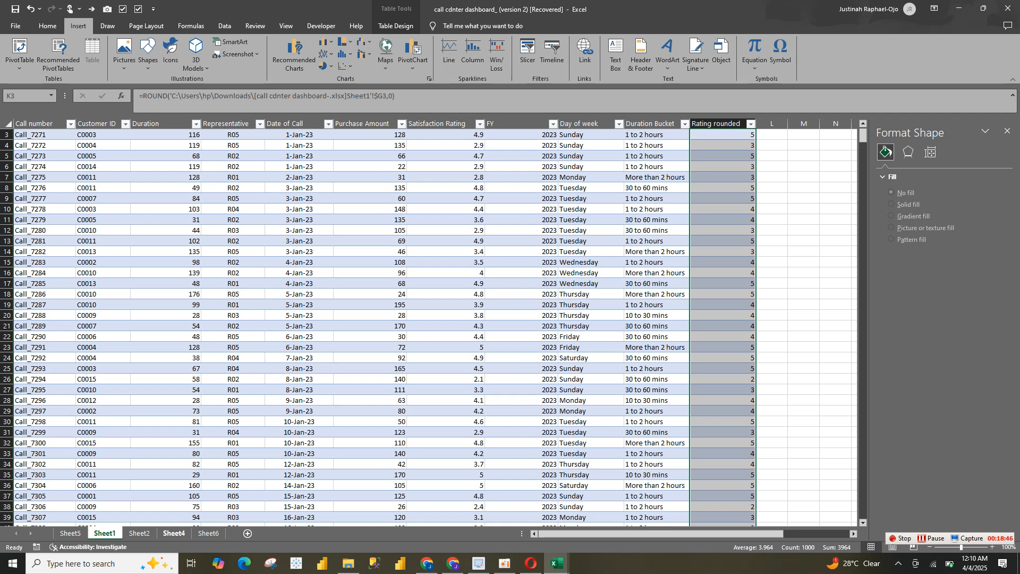
pyautogui.click(174, 533)
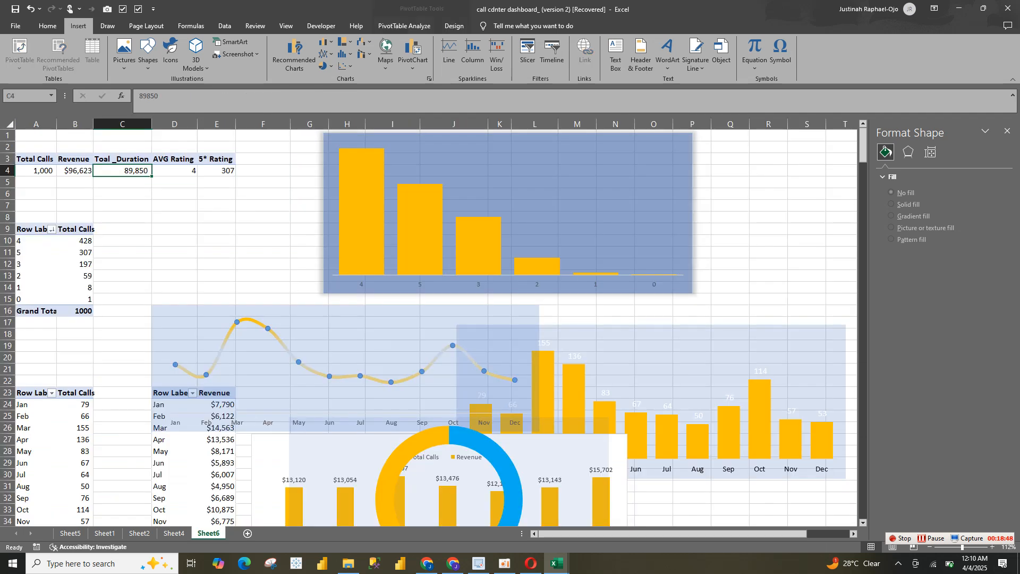
pyautogui.click(208, 533)
pyautogui.click(174, 533)
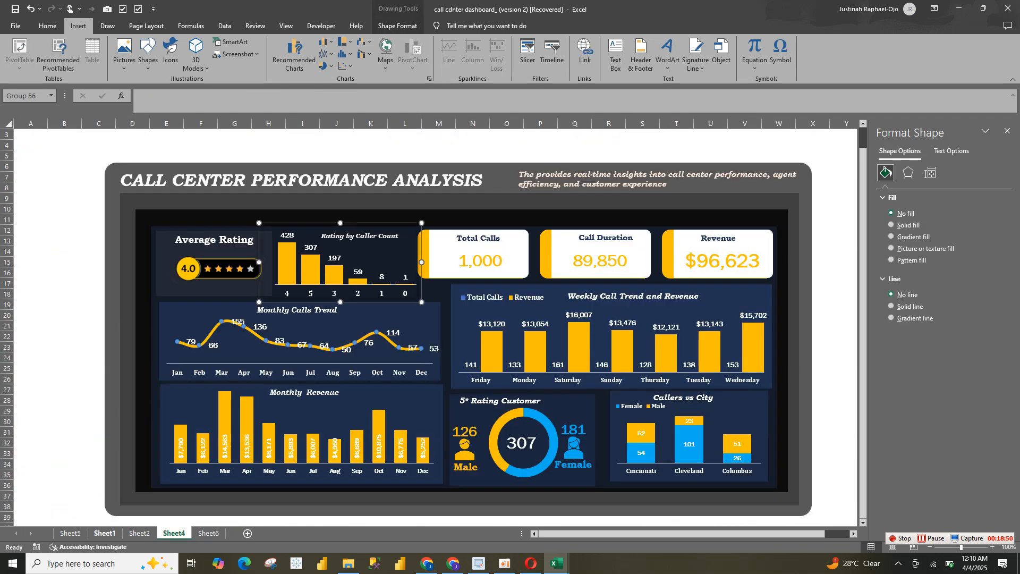
pyautogui.click(208, 533)
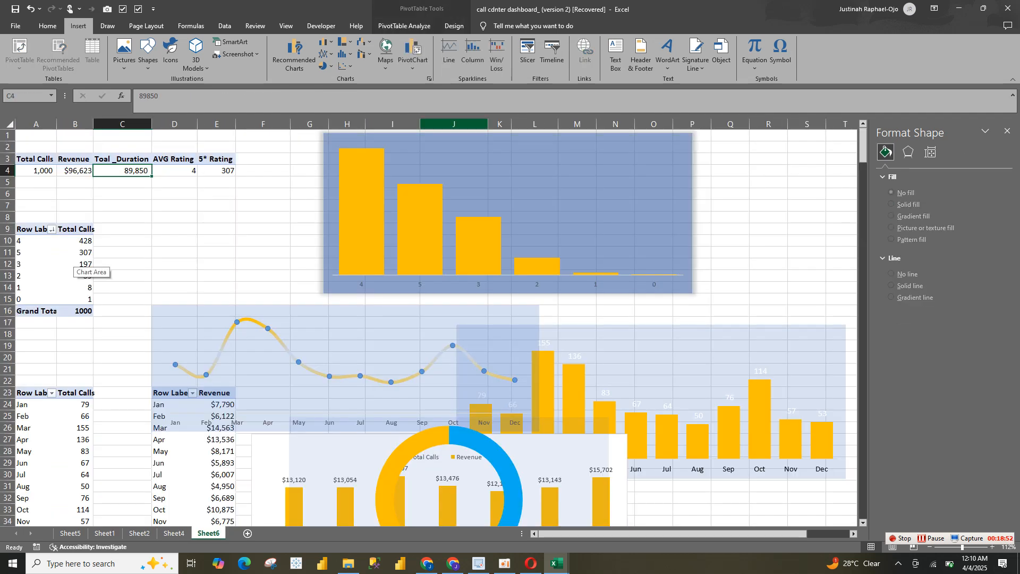
# Try a Call number slicer for the KPI pivot table and delete it
pyautogui.click(527, 53)
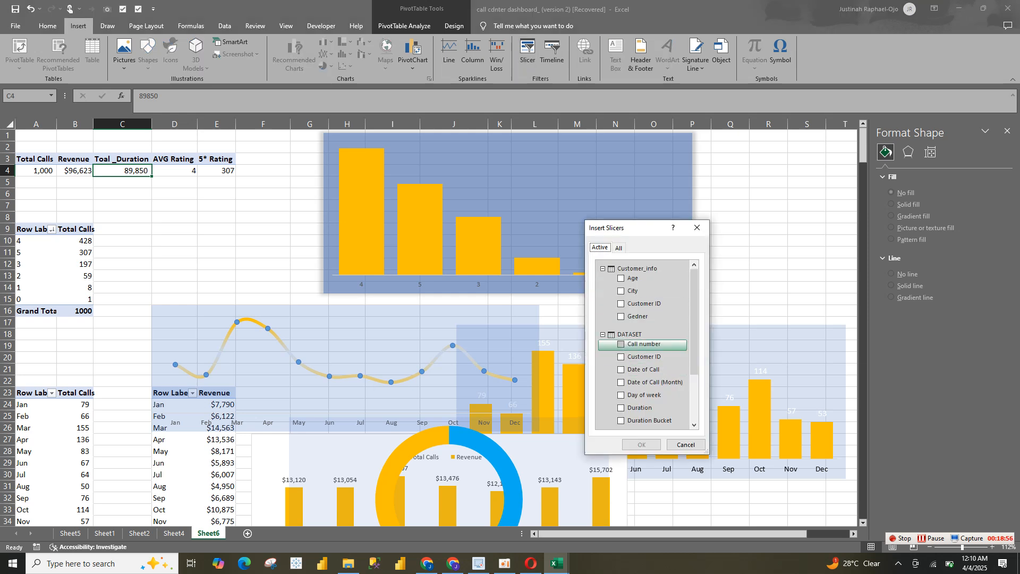
pyautogui.click(638, 343)
pyautogui.click(641, 445)
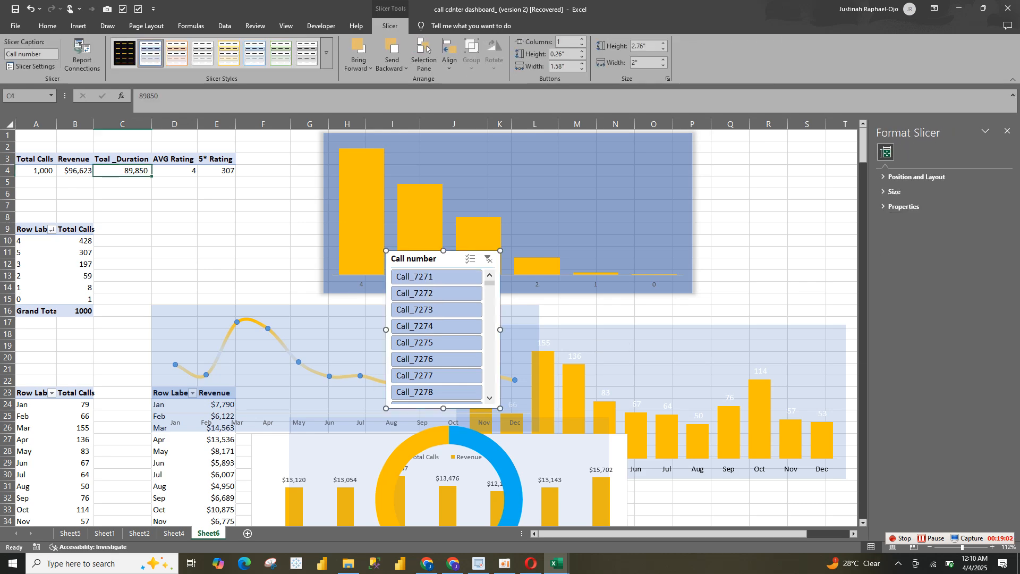
pyautogui.press('Delete')
# Check the Sheet1 and Sheet2 contents and insert a Representative slicer for the KPI pivot table on Sheet6
pyautogui.click(104, 533)
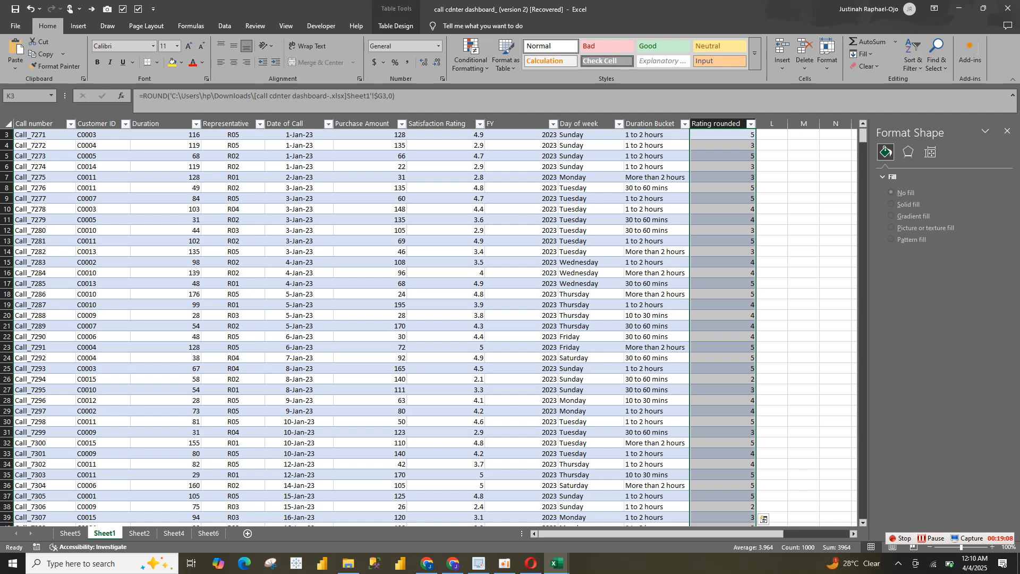
pyautogui.moveTo(744, 533)
pyautogui.mouseDown()
pyautogui.moveTo(810, 534)
pyautogui.moveTo(745, 533)
pyautogui.mouseUp()
pyautogui.click(139, 533)
pyautogui.click(208, 533)
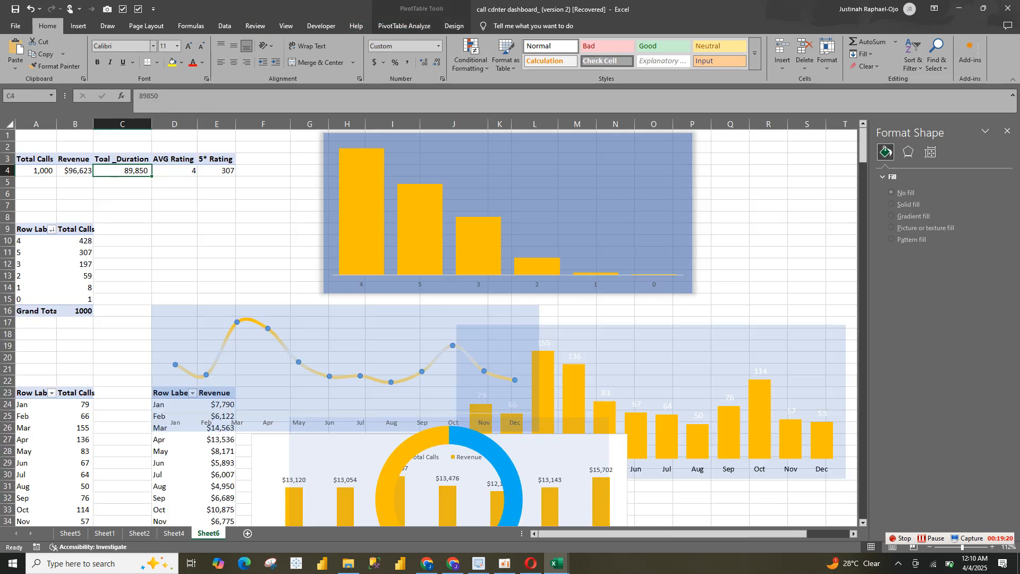
pyautogui.click(78, 26)
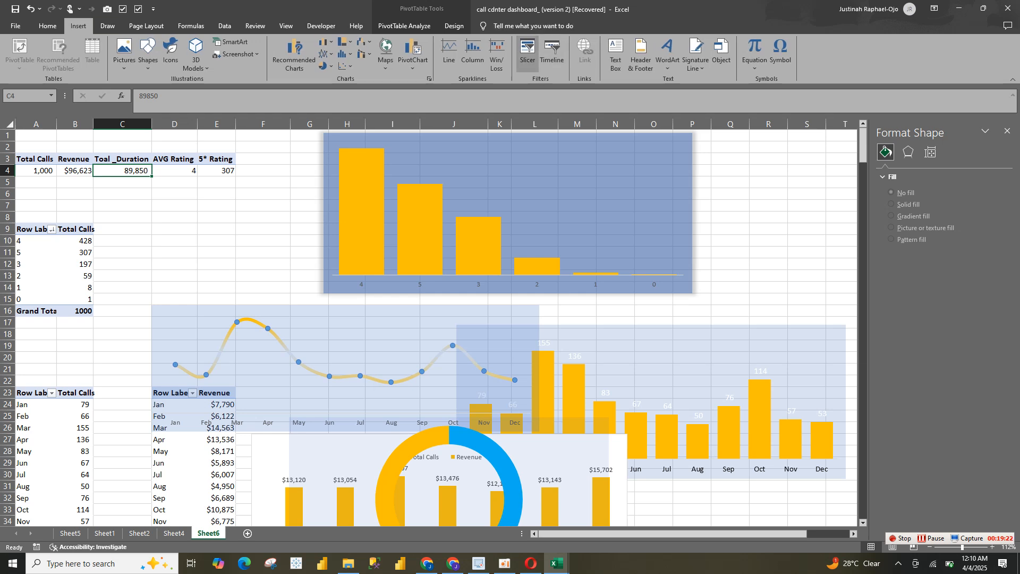
pyautogui.click(527, 52)
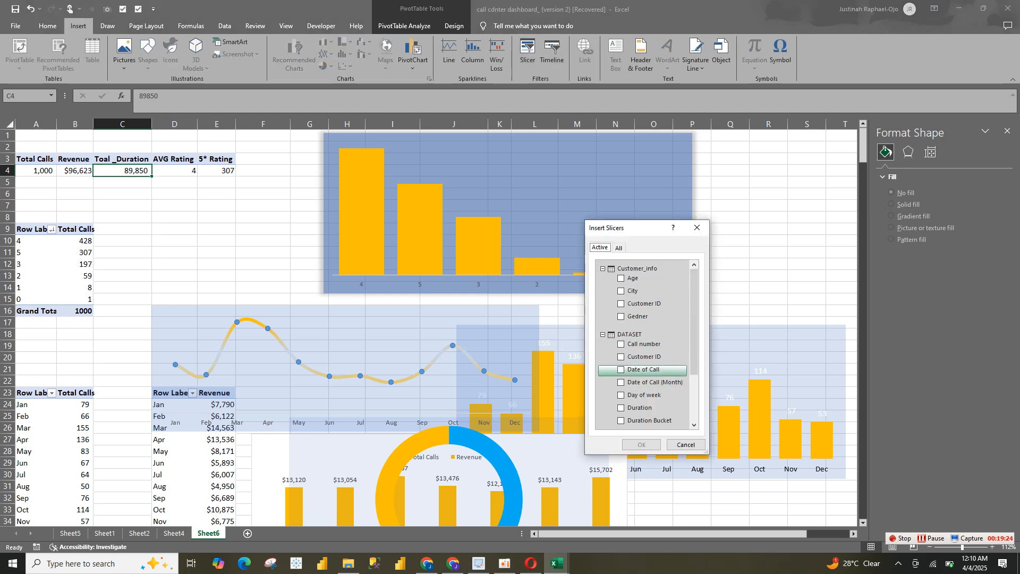
pyautogui.scroll(-2, 643, 372)
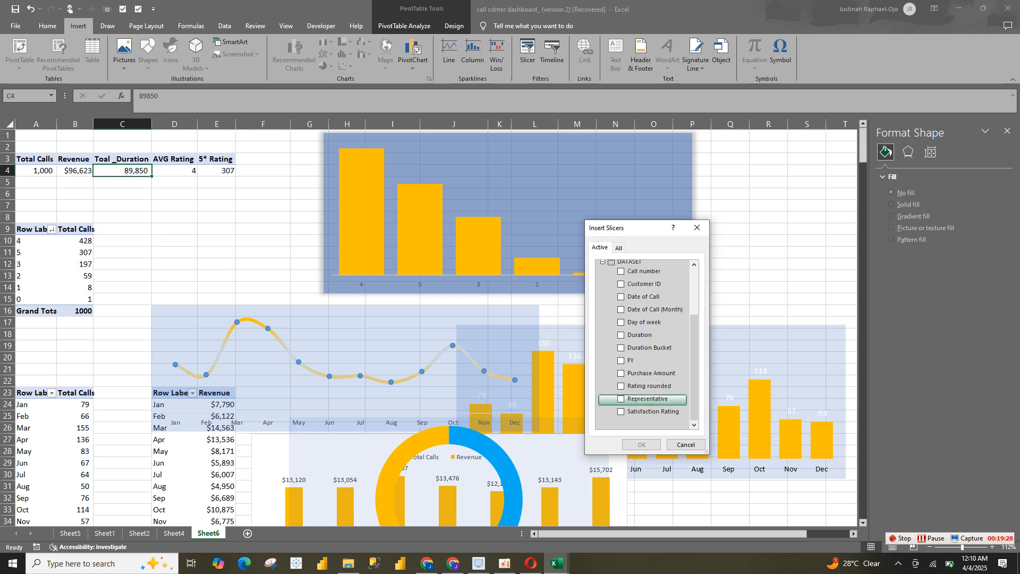
pyautogui.click(621, 399)
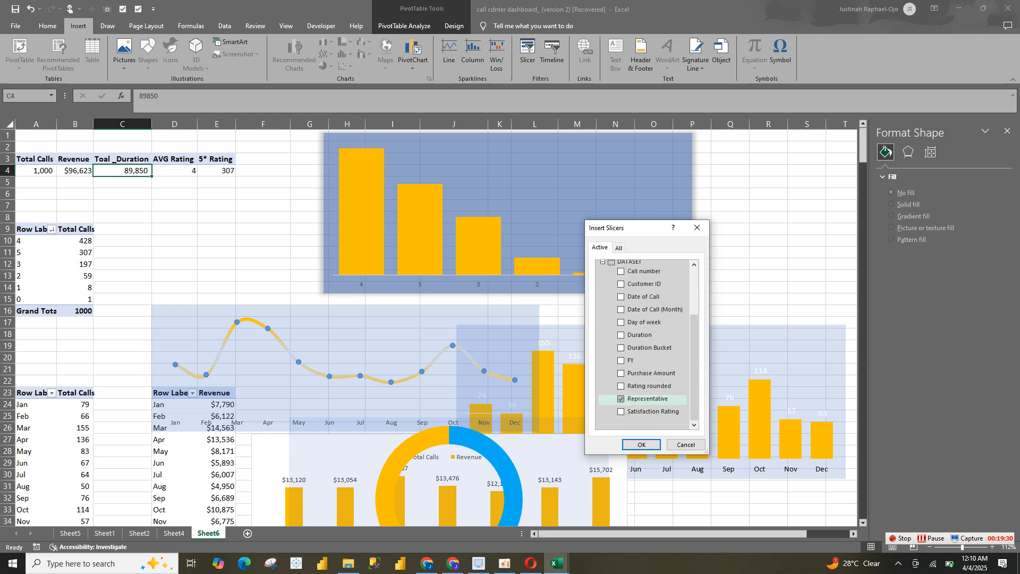
pyautogui.click(642, 444)
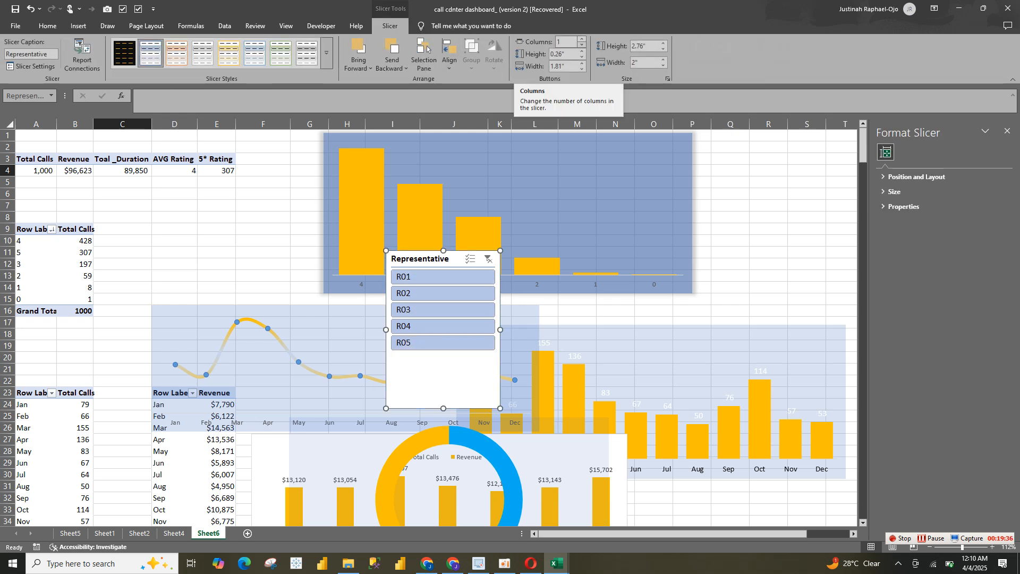
# Arrange the Representative slicer in 5 columns and resize it into a strip about 5.15" wide and 0.8" high
pyautogui.click(582, 38)
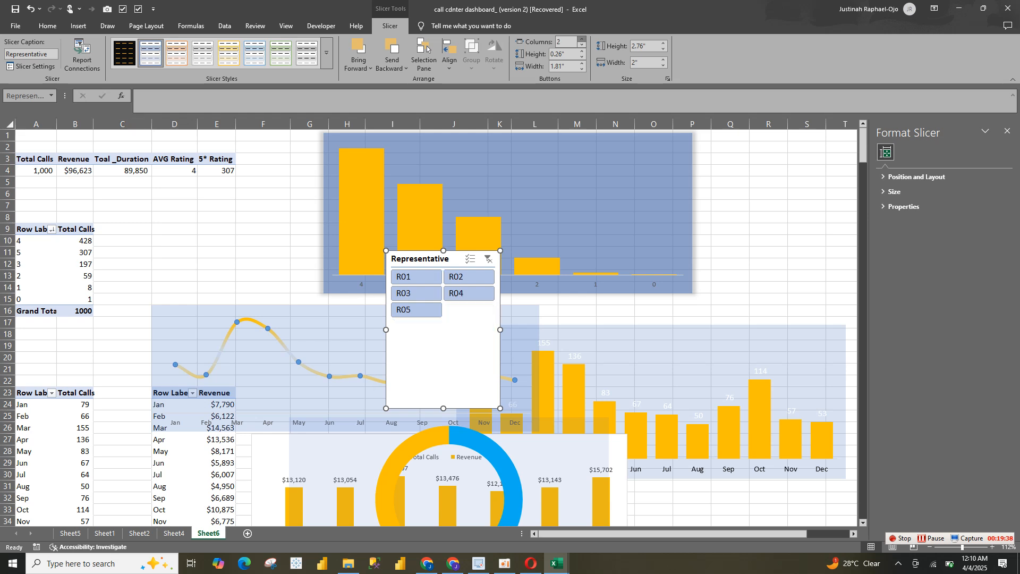
pyautogui.click(582, 39)
pyautogui.click(582, 39)
pyautogui.click(582, 39)
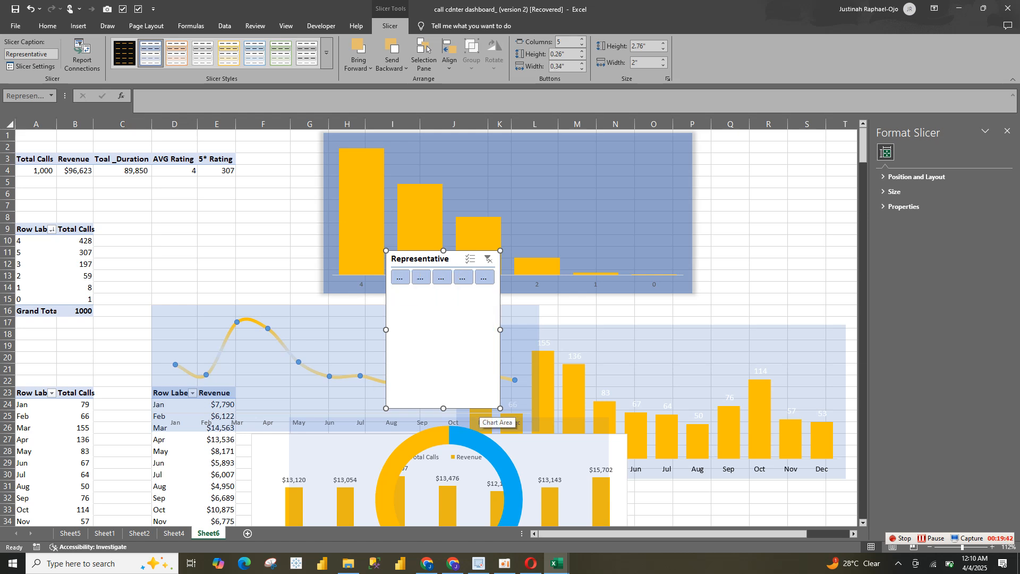
pyautogui.click(481, 422)
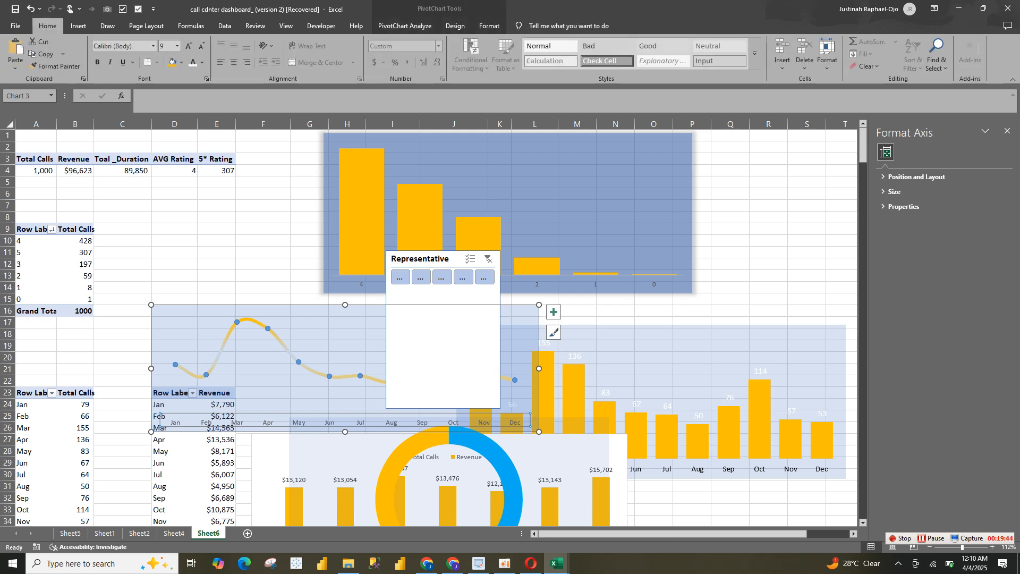
pyautogui.click(526, 239)
pyautogui.click(447, 257)
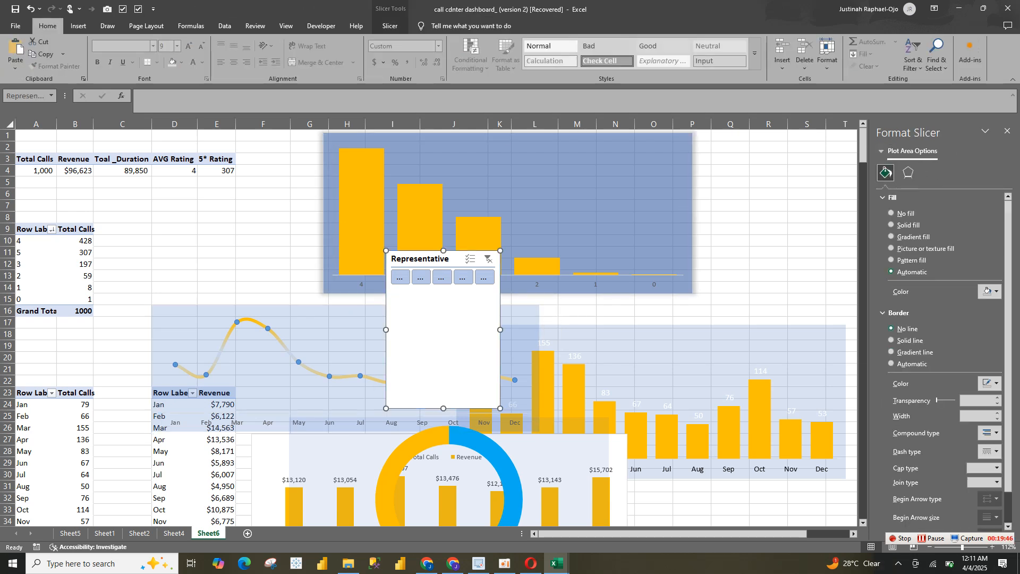
pyautogui.moveTo(500, 408); pyautogui.dragTo(681, 309)
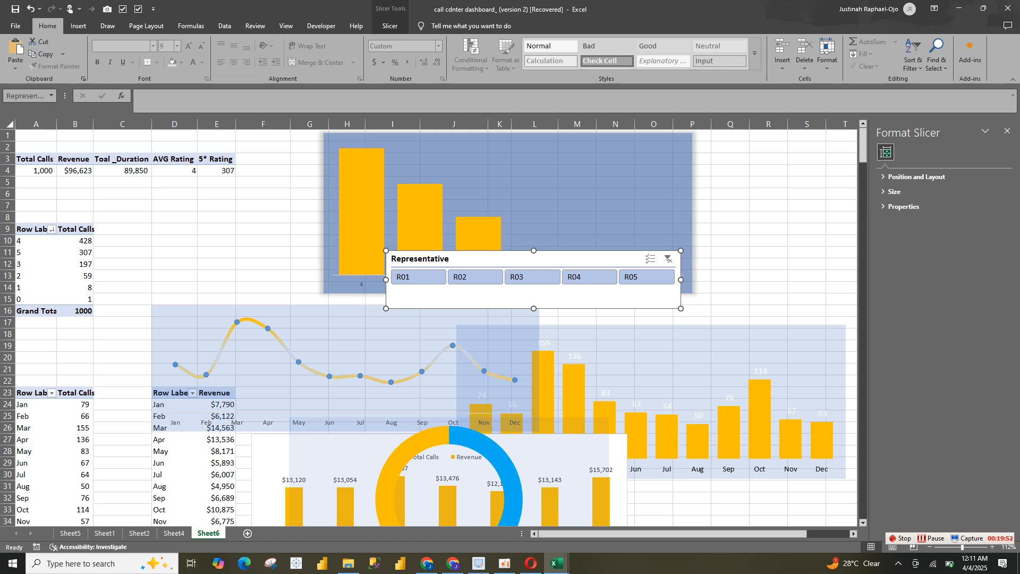
pyautogui.moveTo(534, 309); pyautogui.dragTo(534, 296)
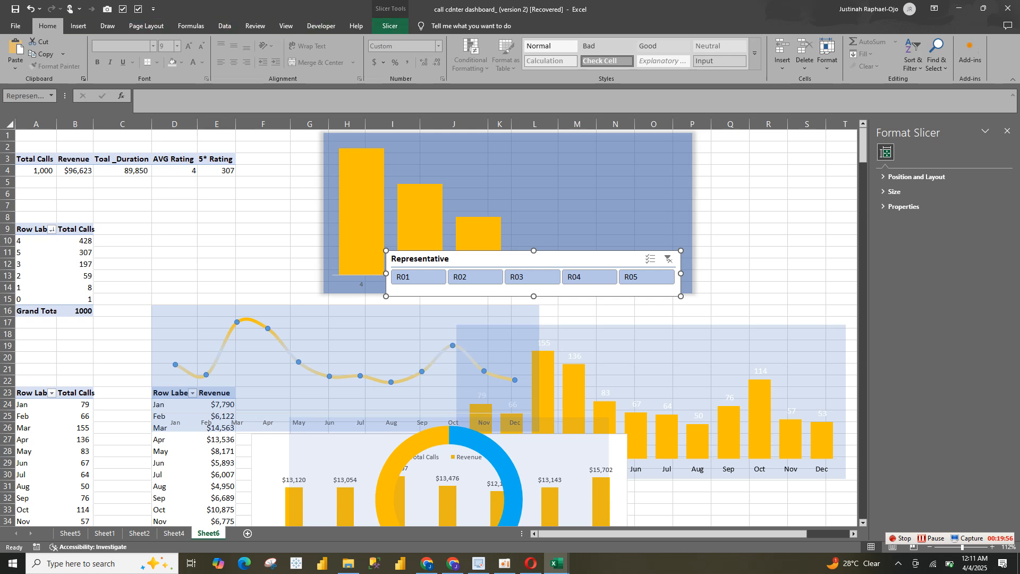
# Apply the black slicer style with gold text to the Representative slicer and turn on multi-select
pyautogui.click(390, 26)
pyautogui.click(125, 54)
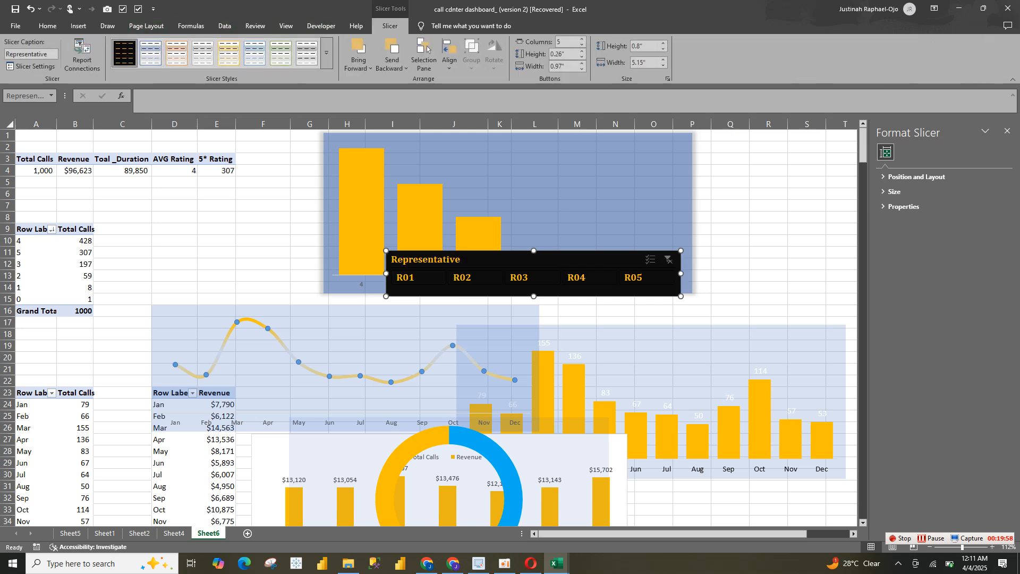
pyautogui.click(650, 260)
# Hide the Representative slicer's header and reduce its height to about 0.48"
pyautogui.click(82, 53)
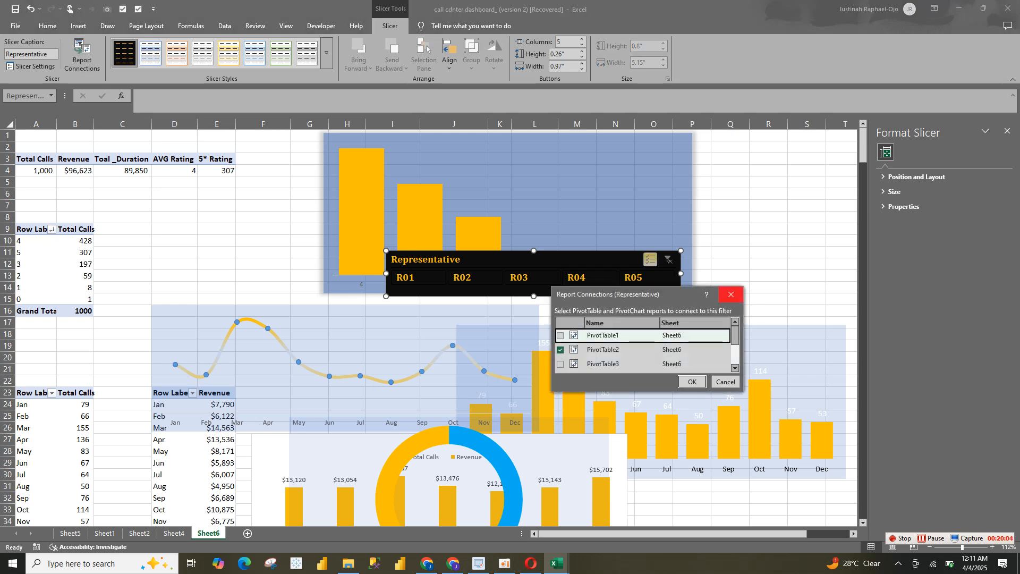
pyautogui.press('Return')
pyautogui.click(31, 66)
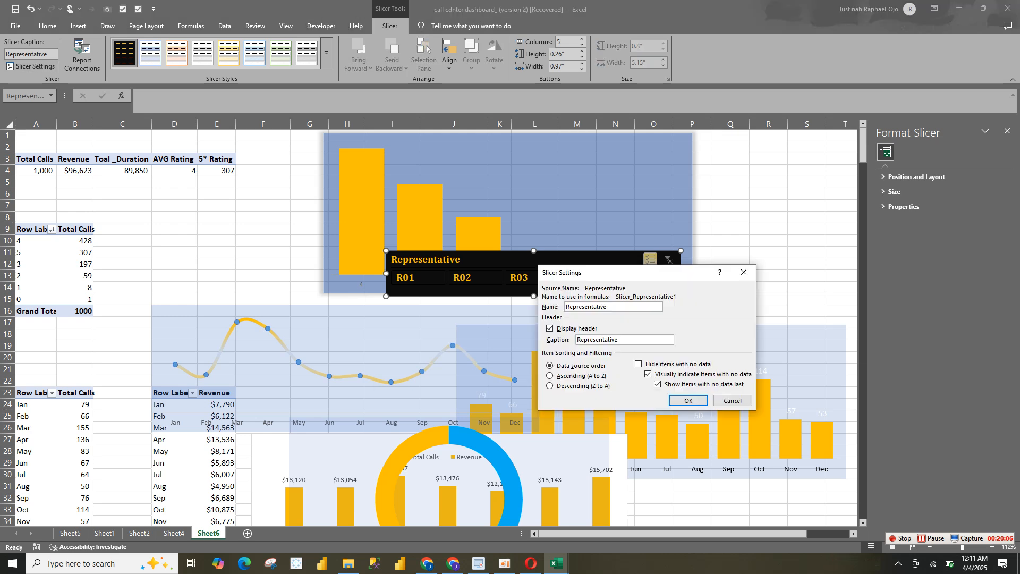
pyautogui.hotkey('alt', 'd')
pyautogui.hotkey('alt', 'v')
pyautogui.hotkey('alt', 'h')
pyautogui.press('Return')
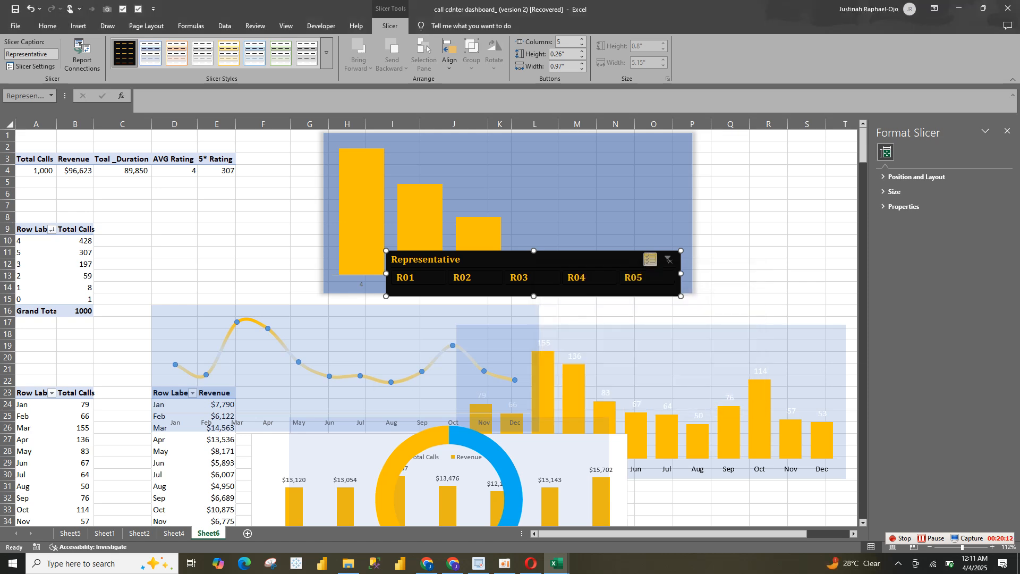
pyautogui.moveTo(533, 296); pyautogui.dragTo(534, 278)
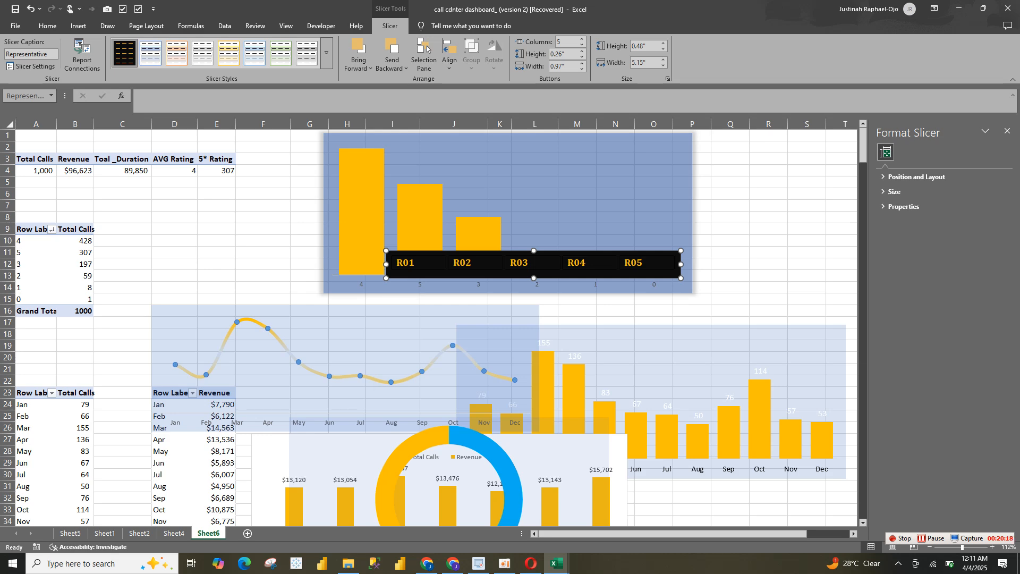
# Move the Representative slicer from Sheet6 to the Sheet4 dashboard, placing it above the Average Rating and Rating by Caller Count cards
pyautogui.hotkey('ctrl', 'x')
pyautogui.click(174, 534)
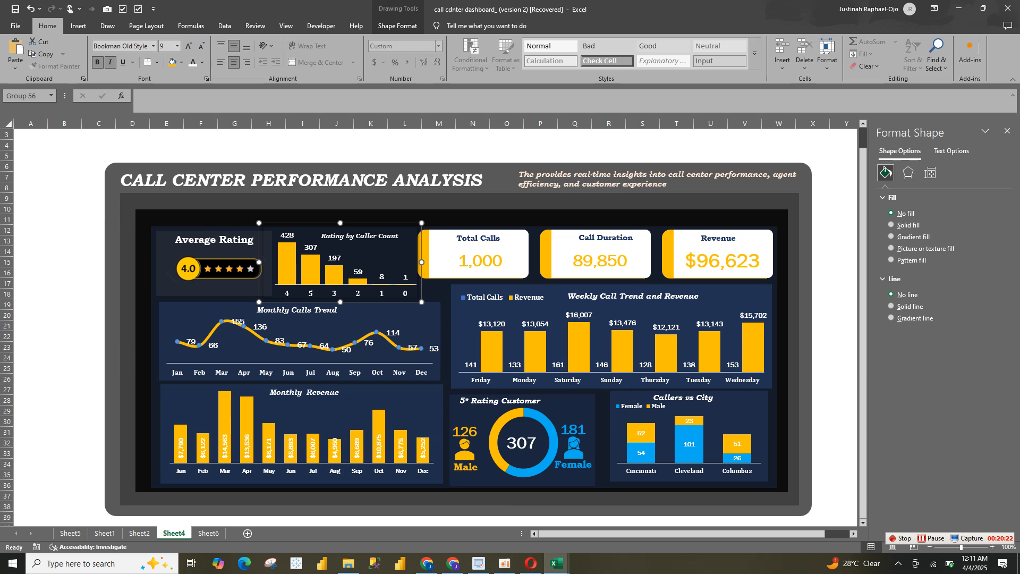
pyautogui.hotkey('ctrl', 'v')
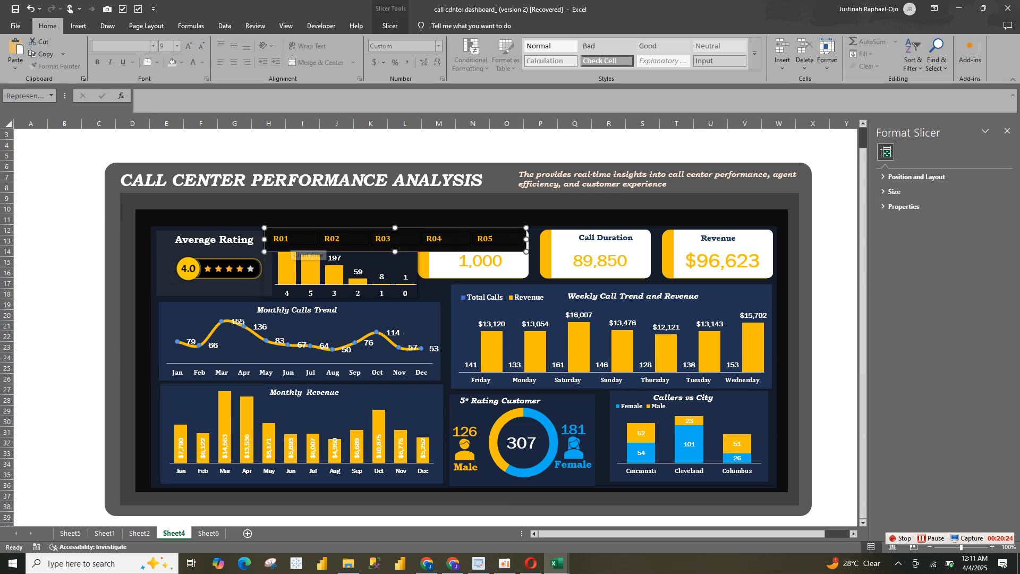
pyautogui.moveTo(297, 231); pyautogui.dragTo(184, 202)
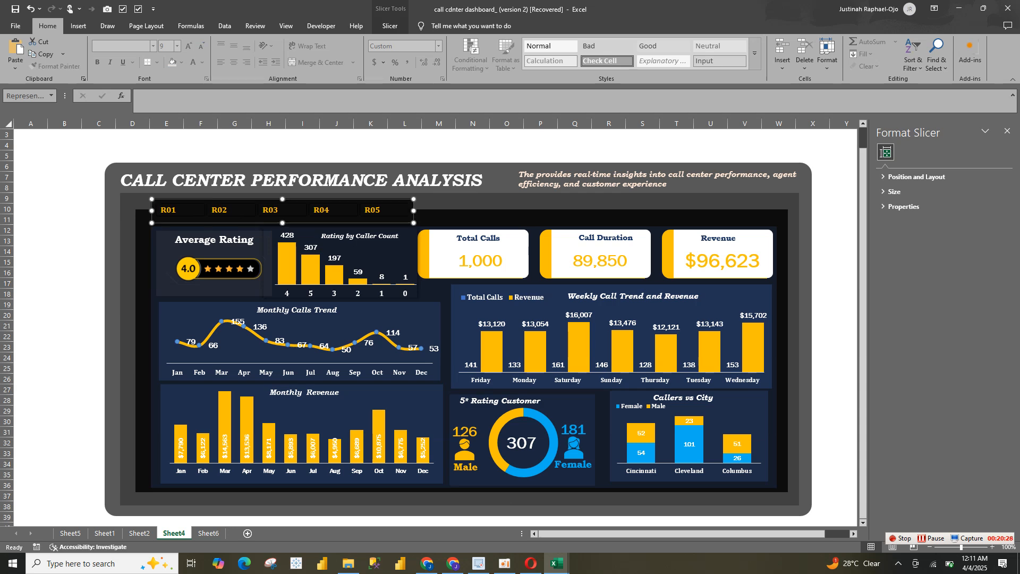
# Extend the dashboard's black inner background rectangle slightly upward behind the Representative slicer
pyautogui.click(458, 218)
pyautogui.click(458, 219)
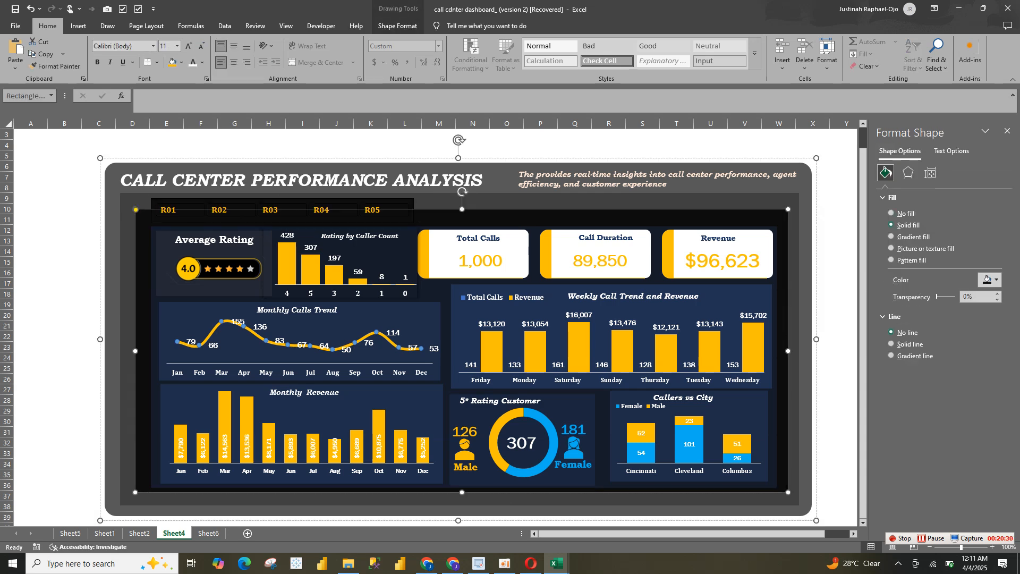
pyautogui.moveTo(462, 209); pyautogui.dragTo(462, 202)
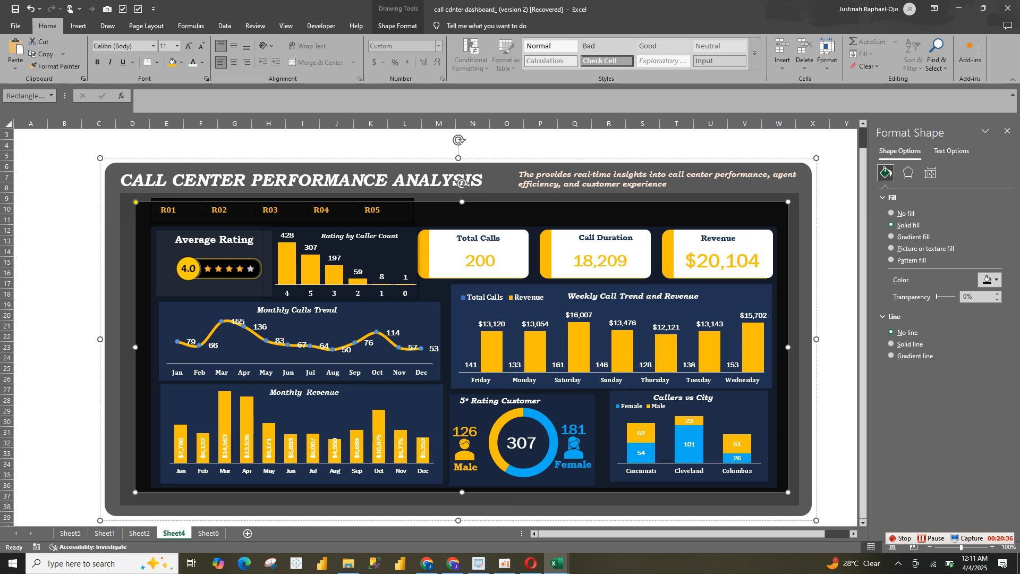
pyautogui.click(461, 197)
pyautogui.click(398, 219)
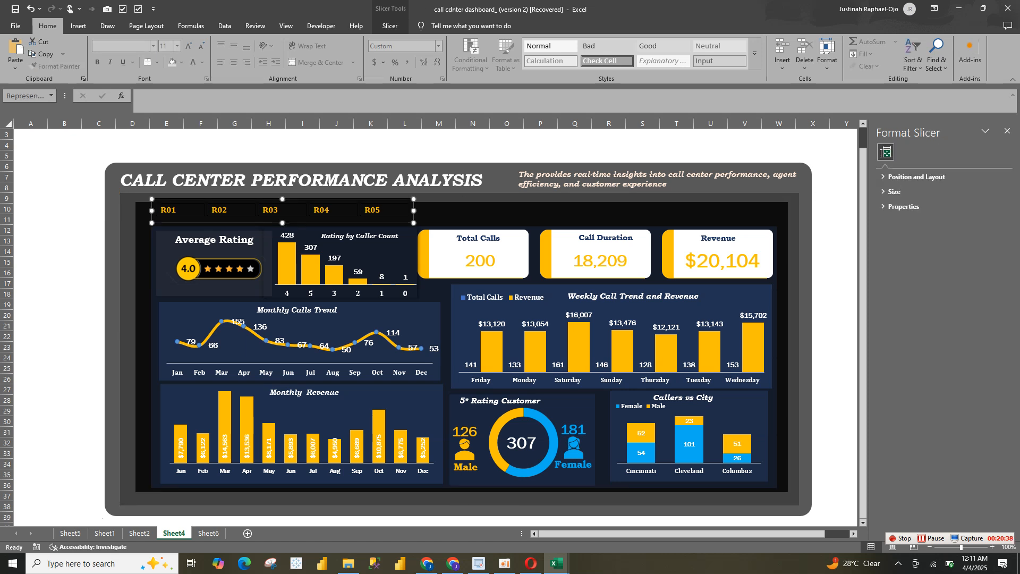
pyautogui.moveTo(425, 215); pyautogui.dragTo(598, 226)
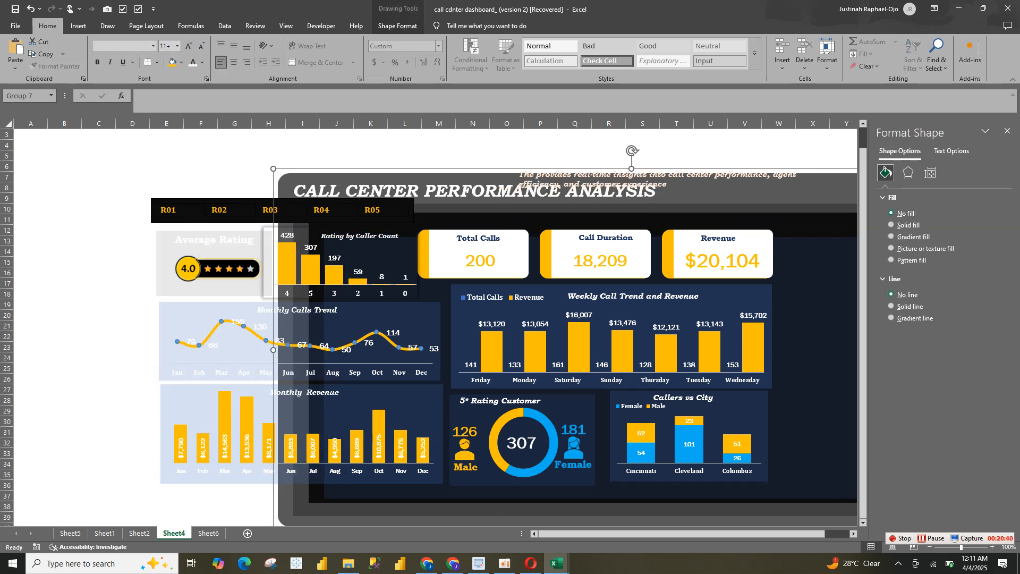
pyautogui.hotkey('ctrl', 'z')
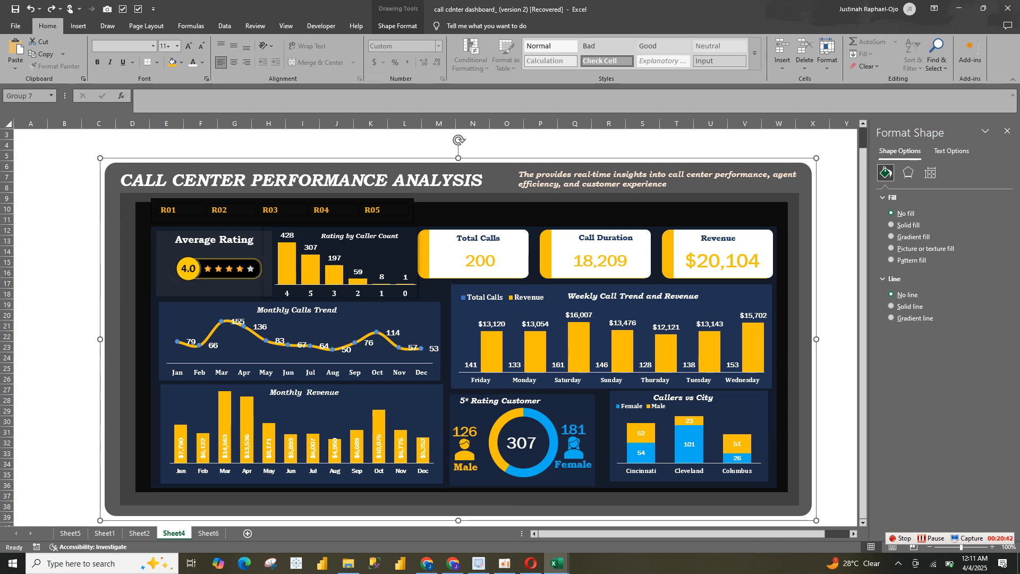
# Widen the Representative slicer to about 12.76" so it spans the full width of the dashboard's black inner background
pyautogui.click(91, 241)
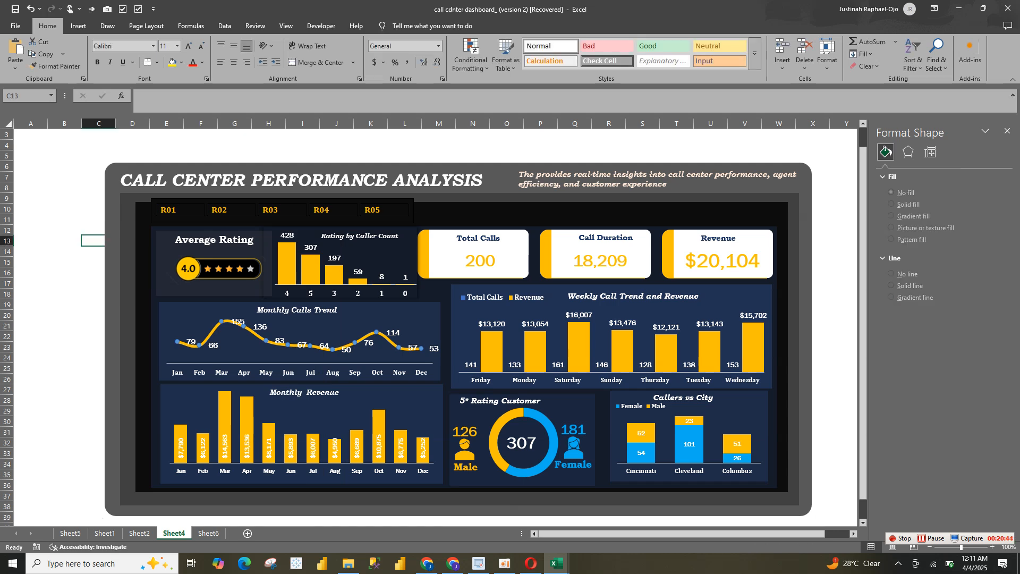
pyautogui.click(396, 219)
pyautogui.moveTo(413, 211); pyautogui.dragTo(780, 211)
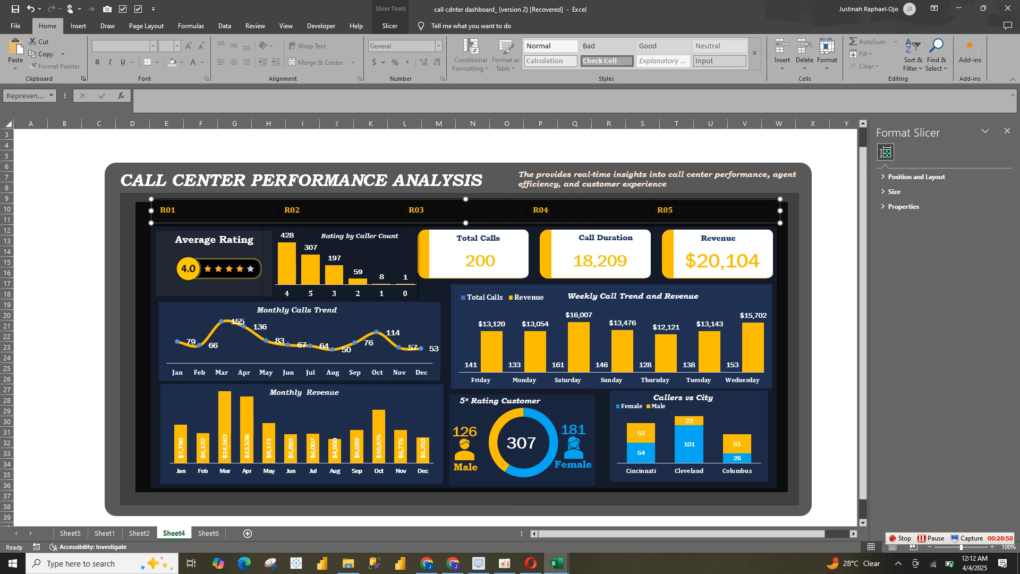
pyautogui.moveTo(466, 223); pyautogui.dragTo(465, 223)
pyautogui.moveTo(151, 211); pyautogui.dragTo(140, 211)
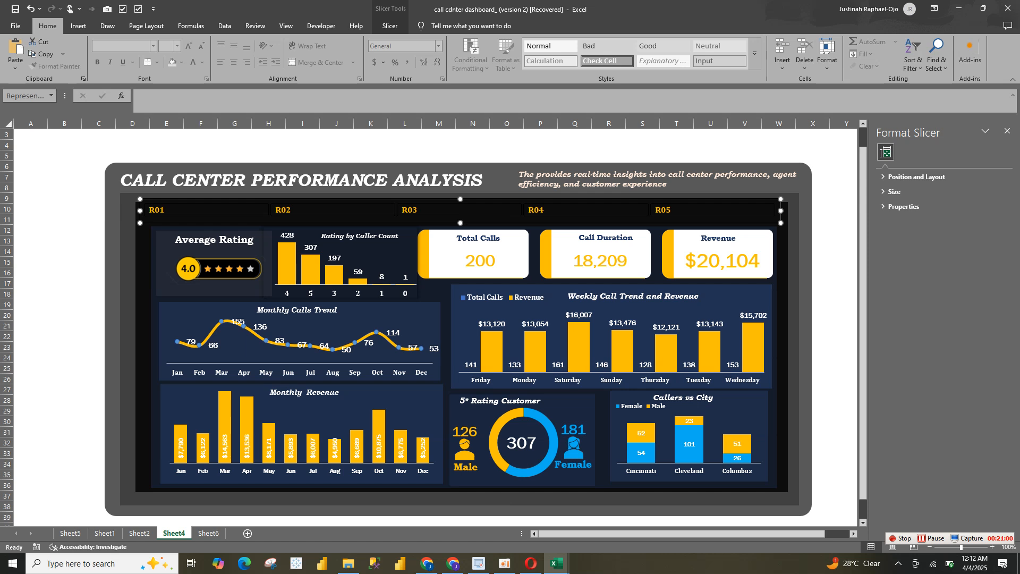
pyautogui.moveTo(780, 210); pyautogui.dragTo(790, 210)
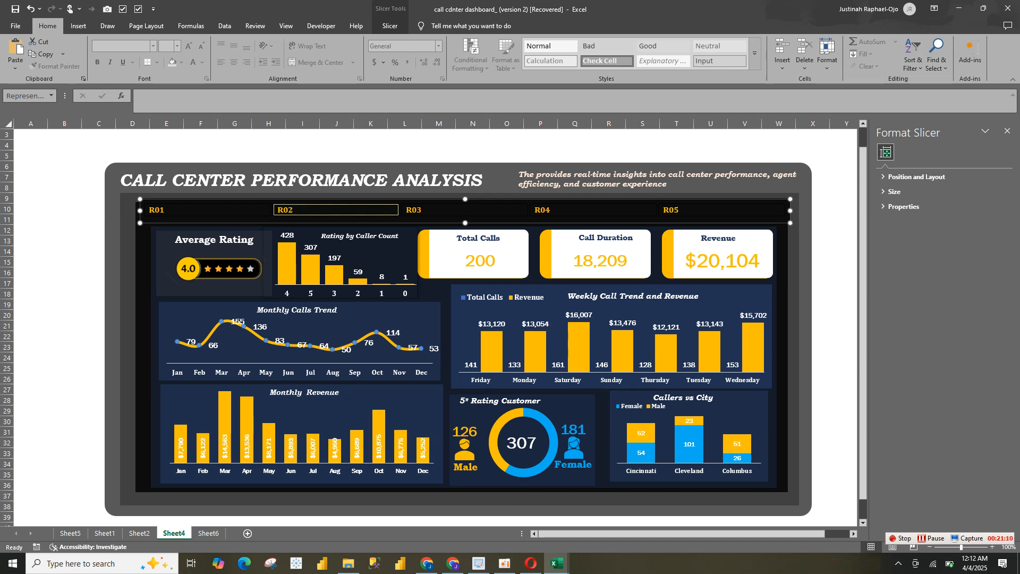
# Test the Representative slicer by filtering by R02, R03, R04 and R05 in turn, and clear the filter
pyautogui.click(336, 210)
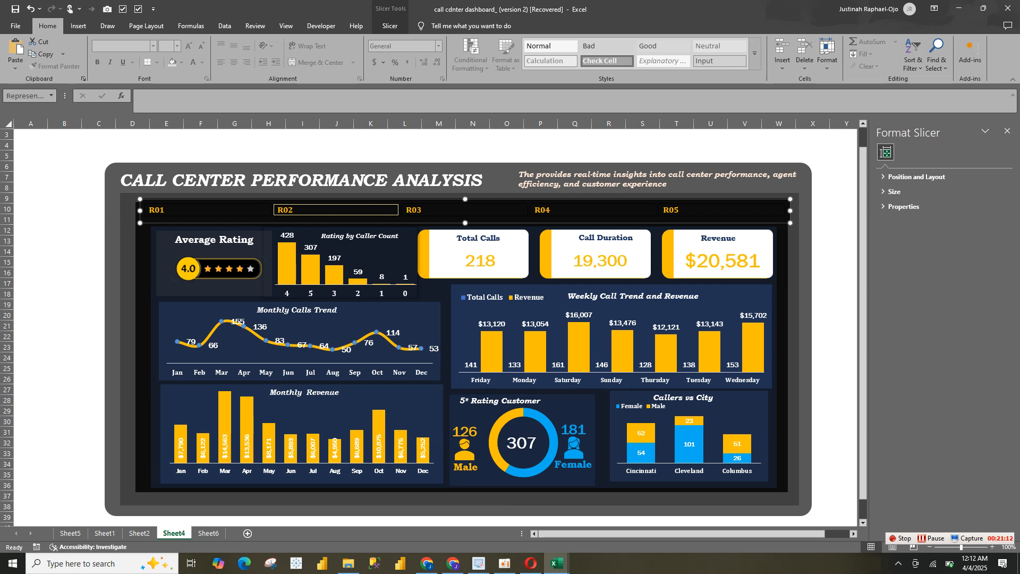
pyautogui.click(465, 209)
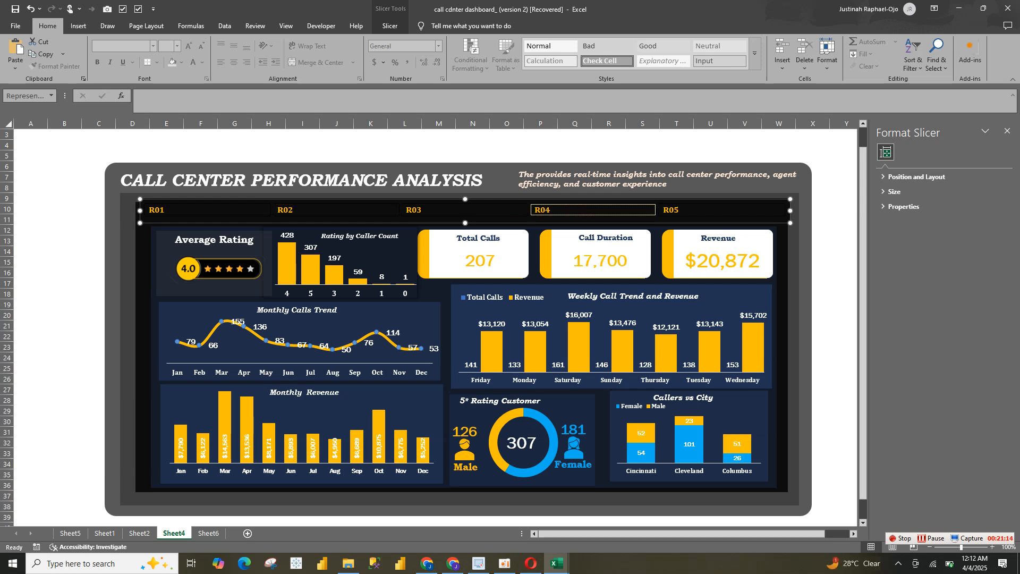
pyautogui.click(593, 210)
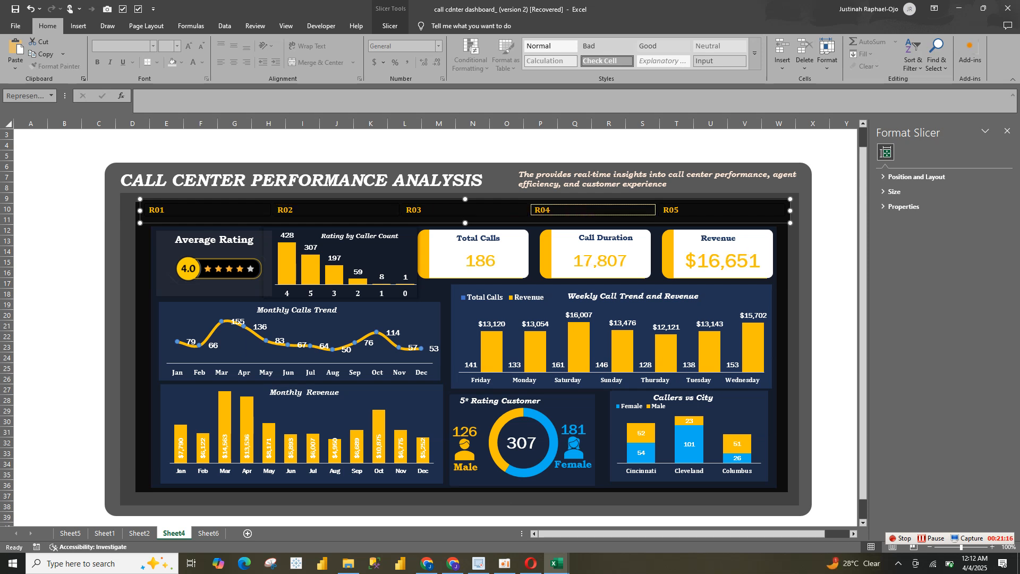
pyautogui.click(721, 209)
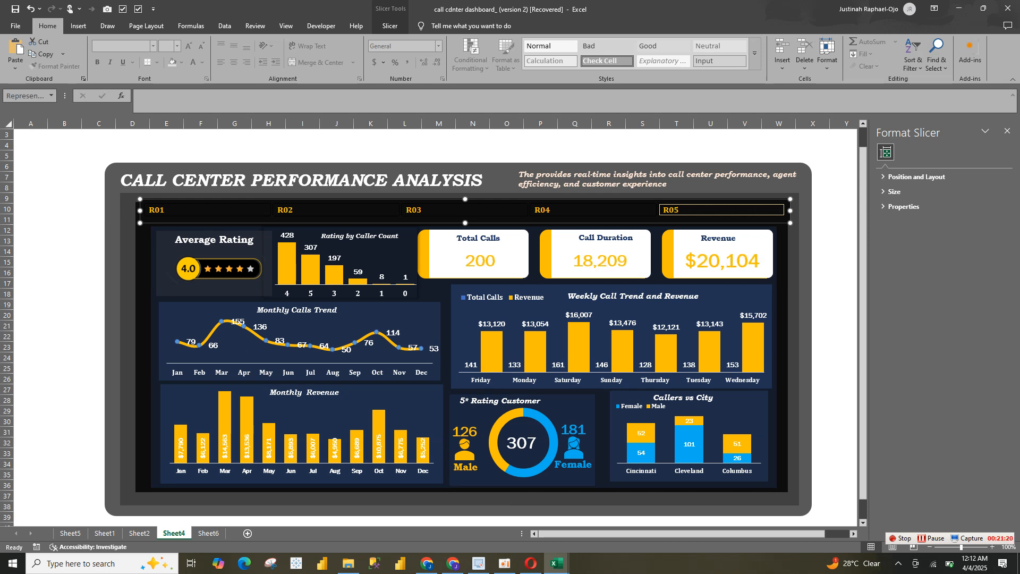
pyautogui.rightClick(670, 212)
pyautogui.click(733, 326)
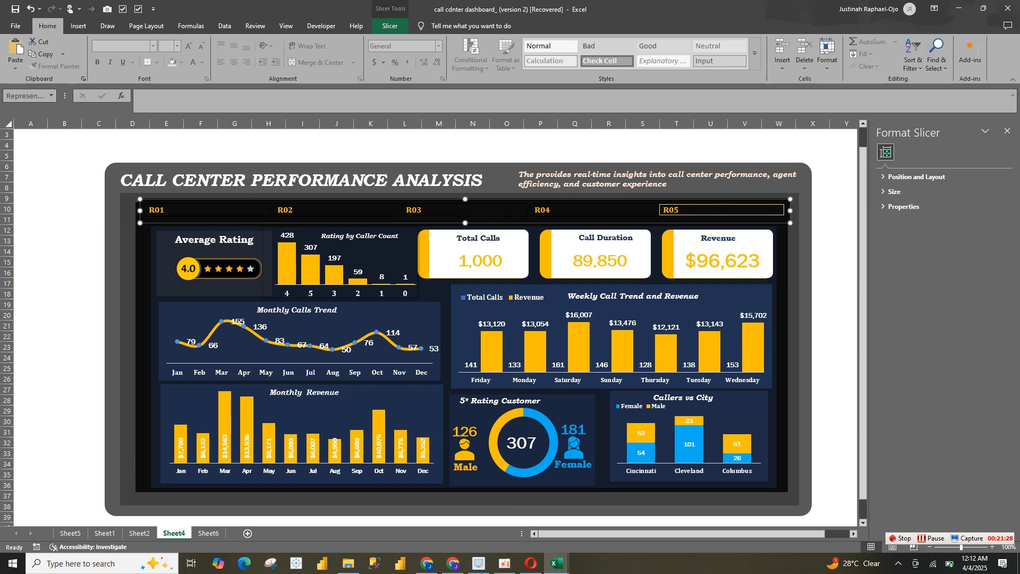
# Connect the Representative slicer to PivotTable1 and PivotTable3 through PivotTable7 on Sheet6, in addition to PivotTable2
pyautogui.click(391, 26)
pyautogui.click(83, 54)
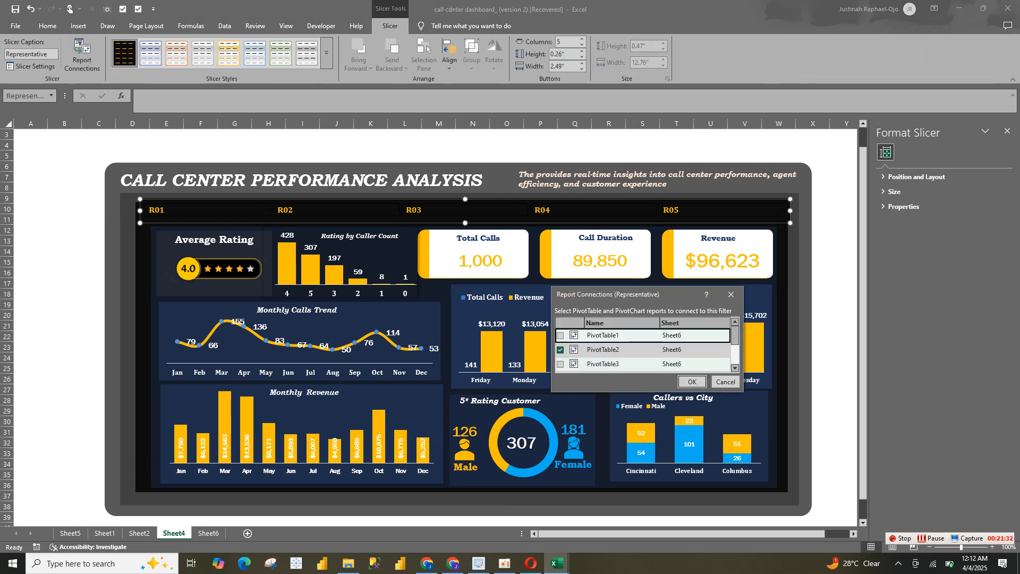
pyautogui.click(561, 336)
pyautogui.moveTo(735, 335)
pyautogui.mouseDown()
pyautogui.moveTo(736, 353)
pyautogui.moveTo(735, 345)
pyautogui.mouseUp()
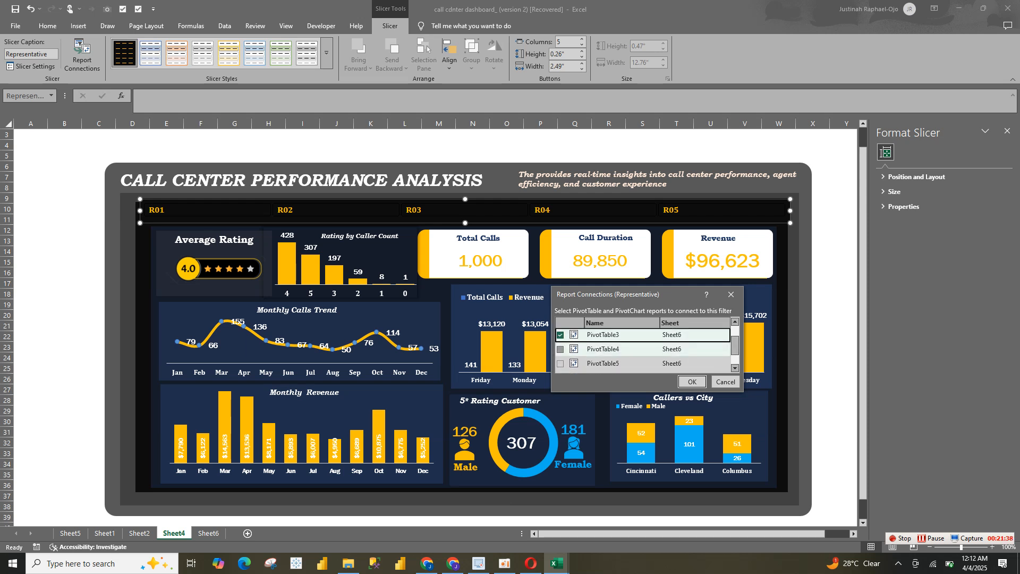
pyautogui.click(561, 349)
pyautogui.click(560, 364)
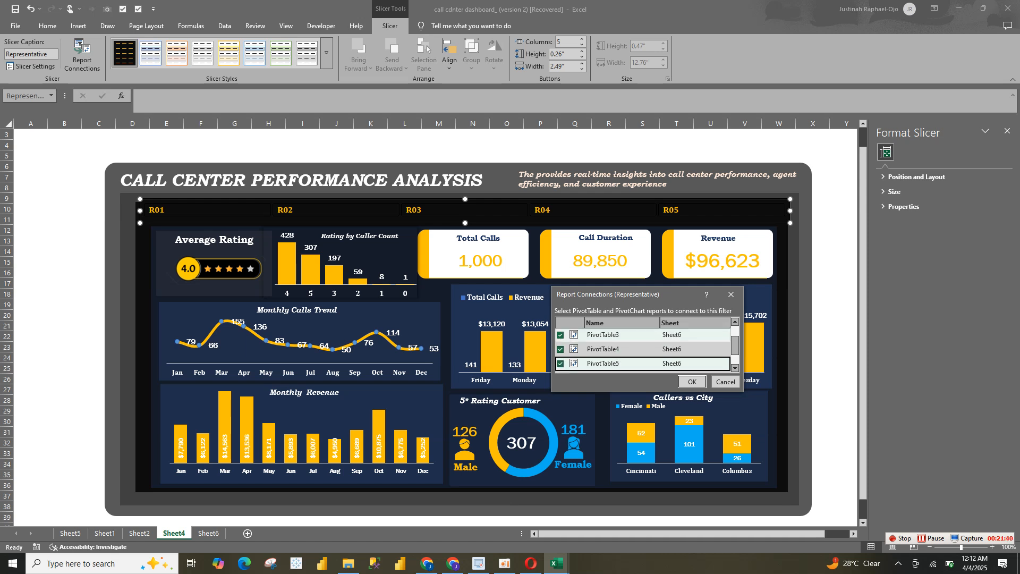
pyautogui.scroll(-2, 643, 350)
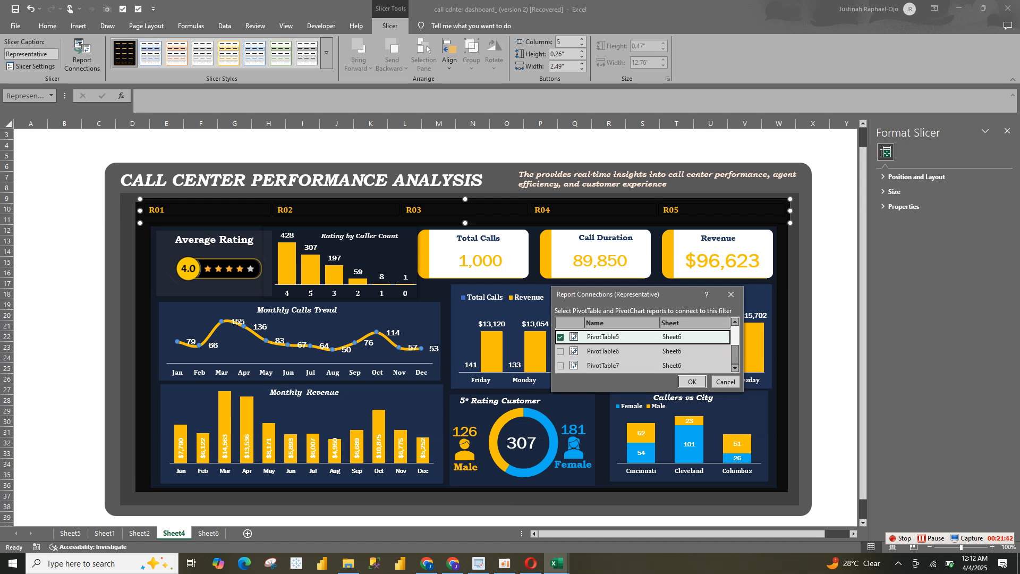
pyautogui.click(561, 352)
pyautogui.click(561, 366)
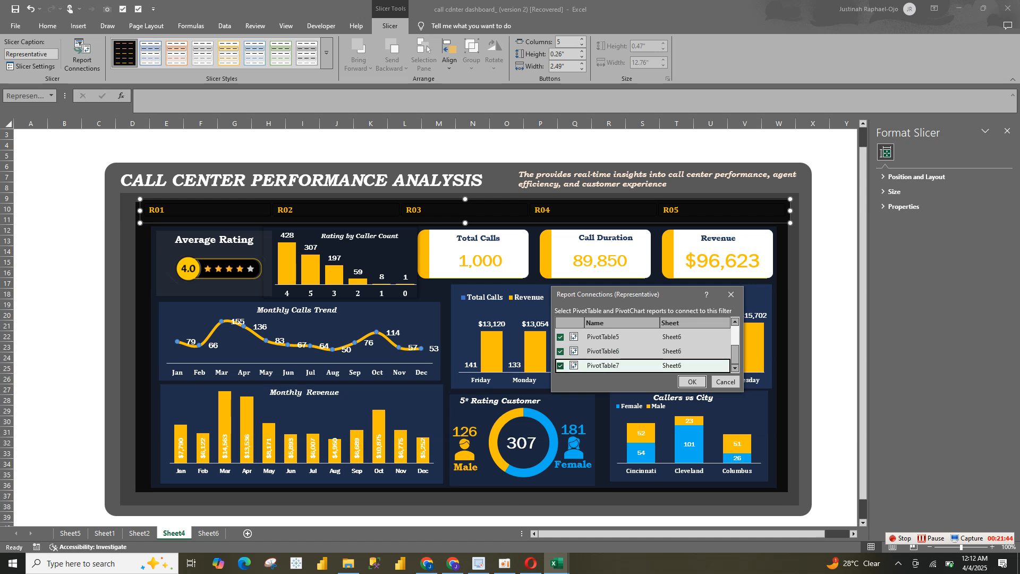
pyautogui.click(692, 381)
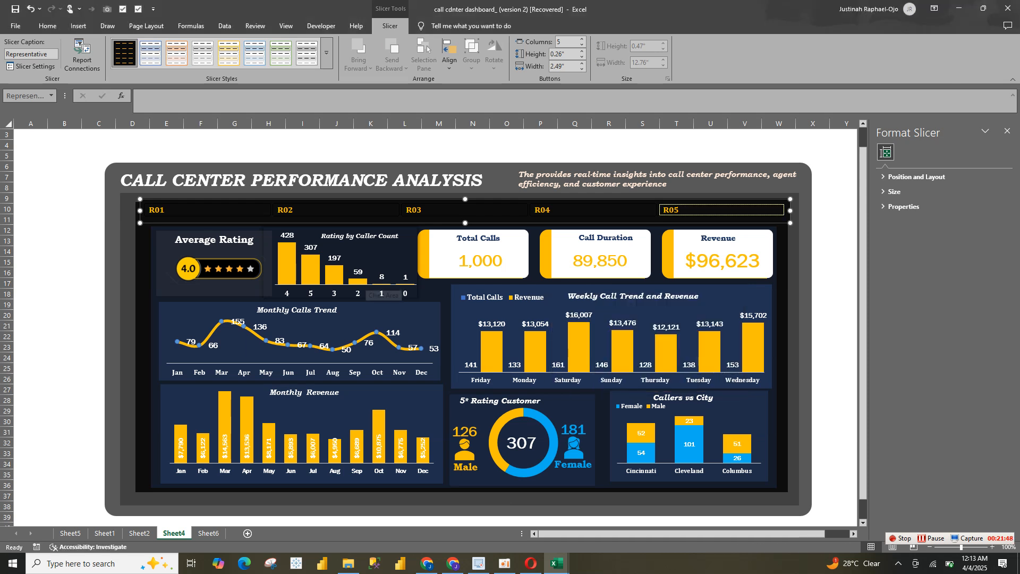
# Check the slicer's new connections by filtering the dashboard by R01, R02 and R03 in turn, and clear the filter
pyautogui.click(207, 210)
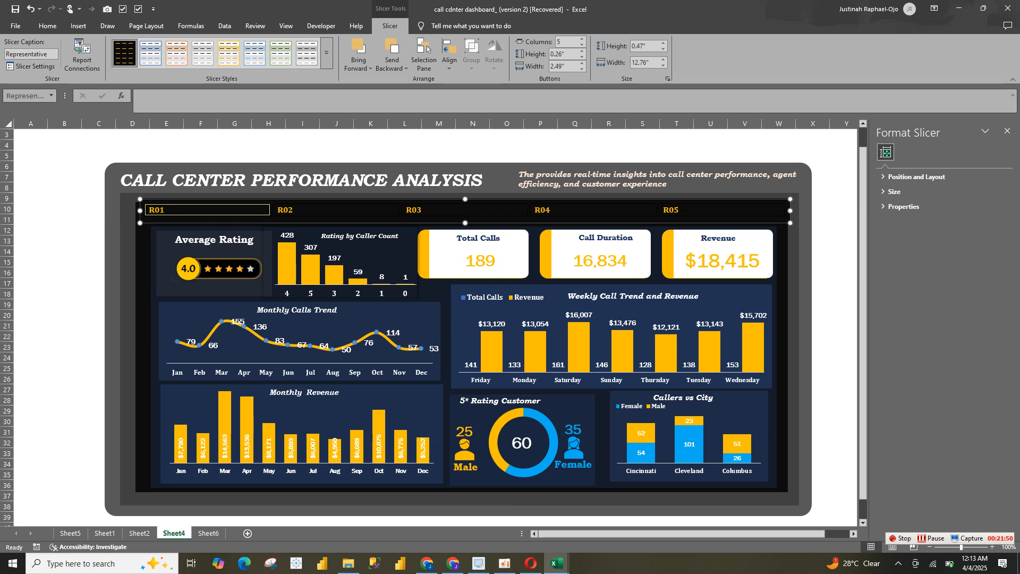
pyautogui.press('Right')
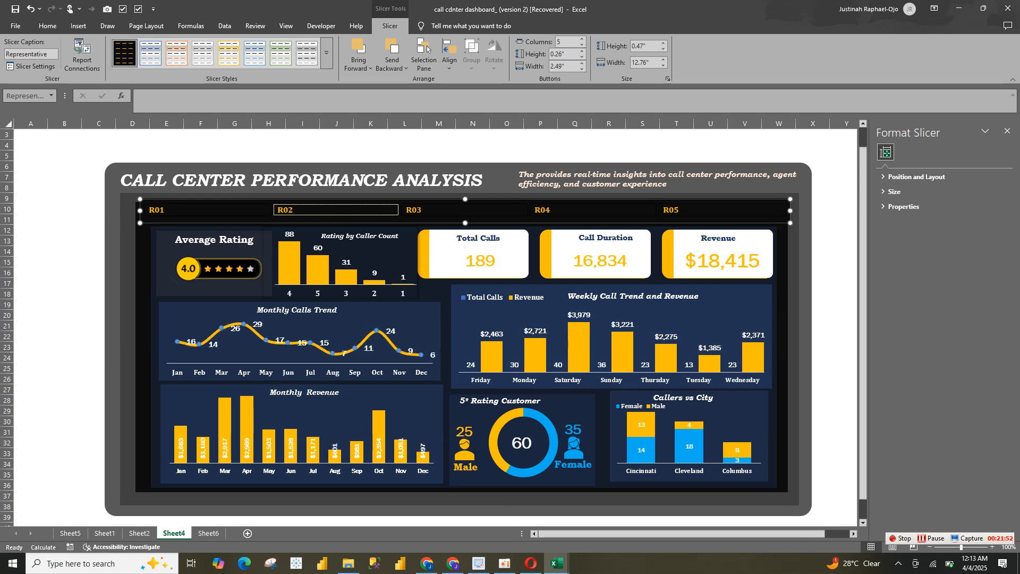
pyautogui.press('Return')
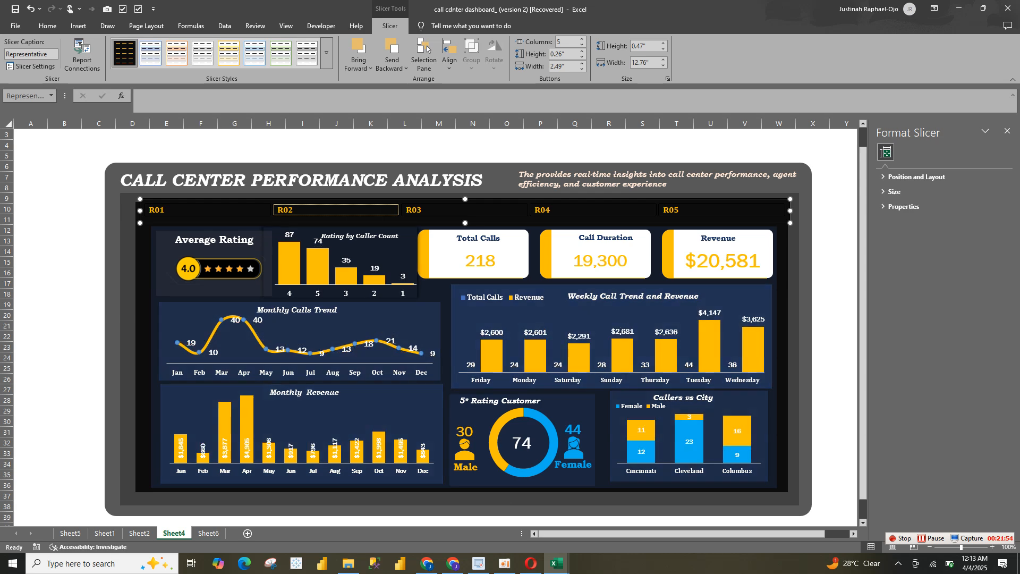
pyautogui.press('Right')
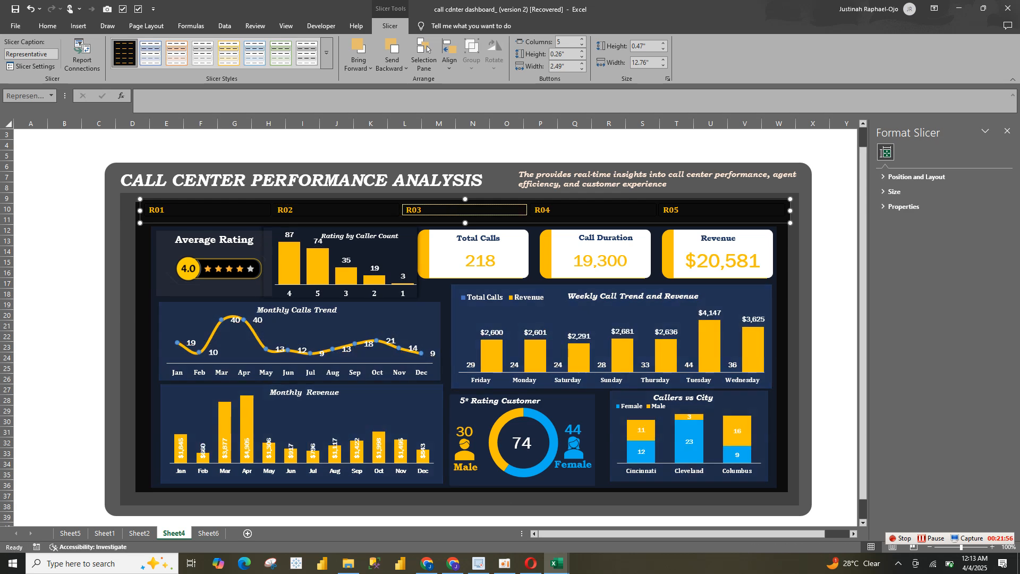
pyautogui.press('Return')
pyautogui.hotkey('shift', 'F10')
pyautogui.press('Down')
pyautogui.press('Down')
pyautogui.press('Down')
pyautogui.press('Down')
pyautogui.press('Down')
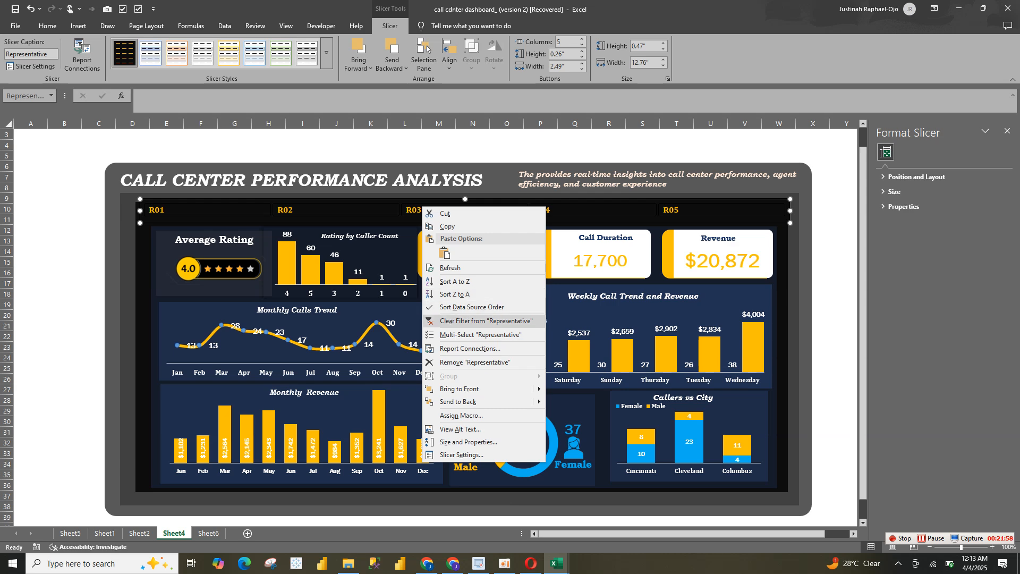
pyautogui.press('Escape')
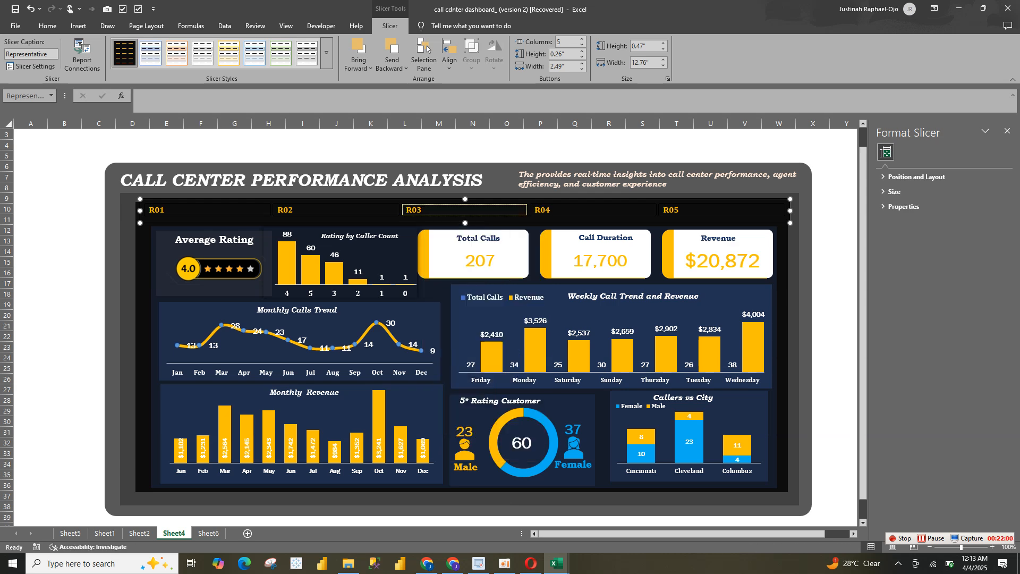
pyautogui.moveTo(682, 533); pyautogui.dragTo(706, 533)
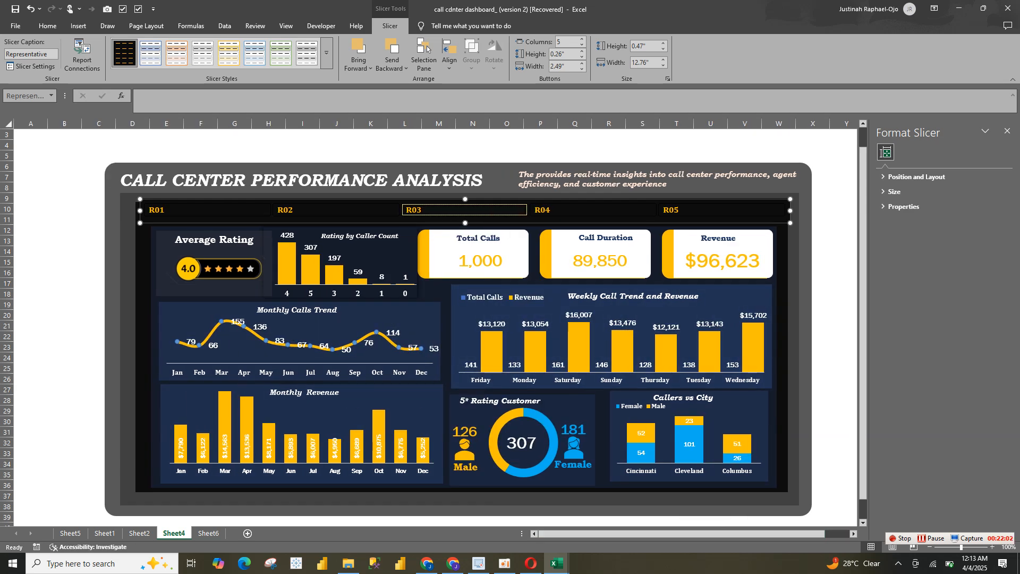
# Copy the five loose representative portraits beside the Sheet2 dashboard and paste them next to the Sheet4 dashboard
pyautogui.click(139, 533)
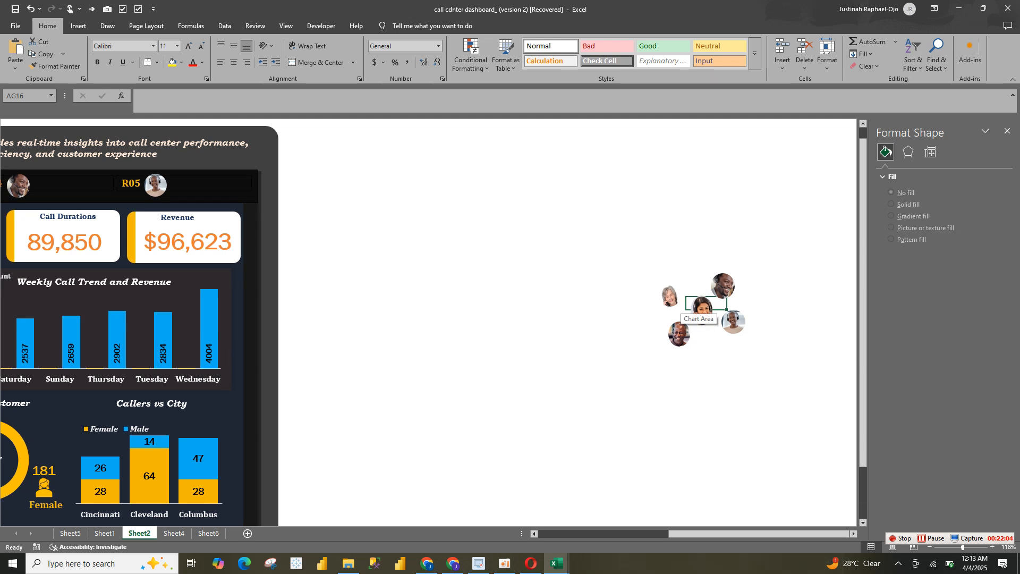
pyautogui.click(723, 286)
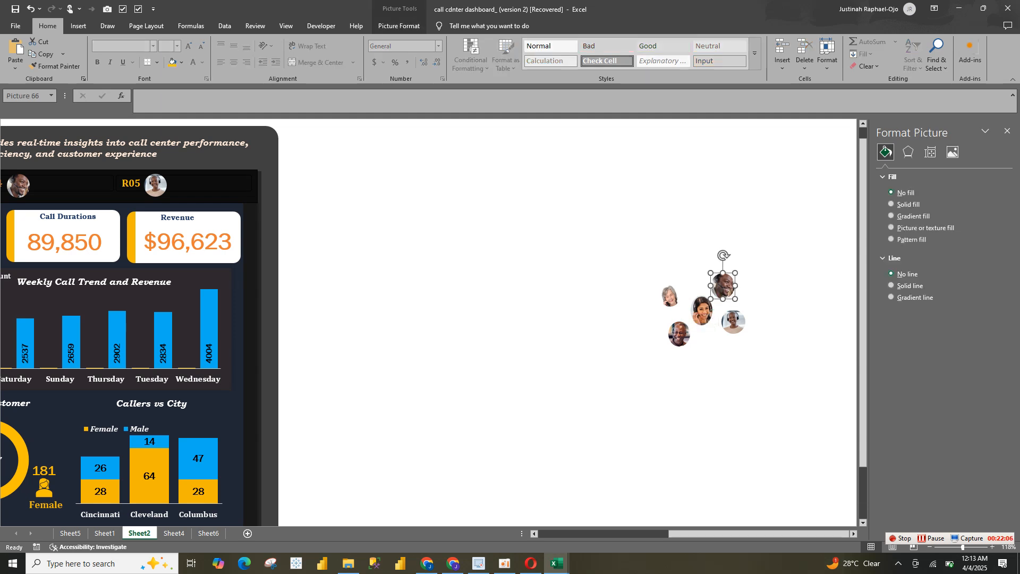
pyautogui.keyDown('ctrl'); pyautogui.click(702, 311); pyautogui.keyUp('ctrl')
pyautogui.keyDown('ctrl'); pyautogui.click(679, 334); pyautogui.keyUp('ctrl')
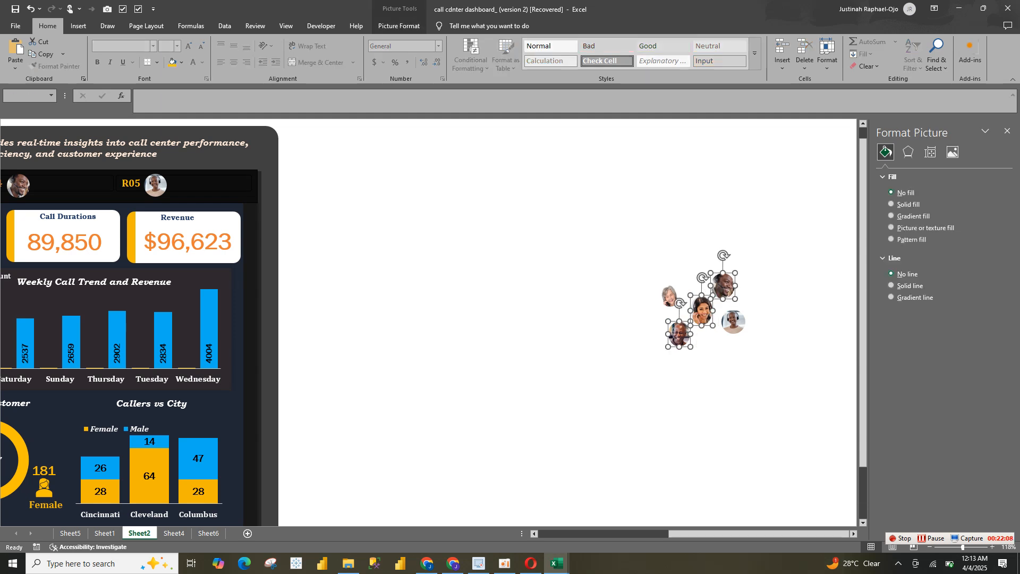
pyautogui.keyDown('ctrl'); pyautogui.click(669, 295); pyautogui.keyUp('ctrl')
pyautogui.keyDown('ctrl'); pyautogui.click(734, 322); pyautogui.keyUp('ctrl')
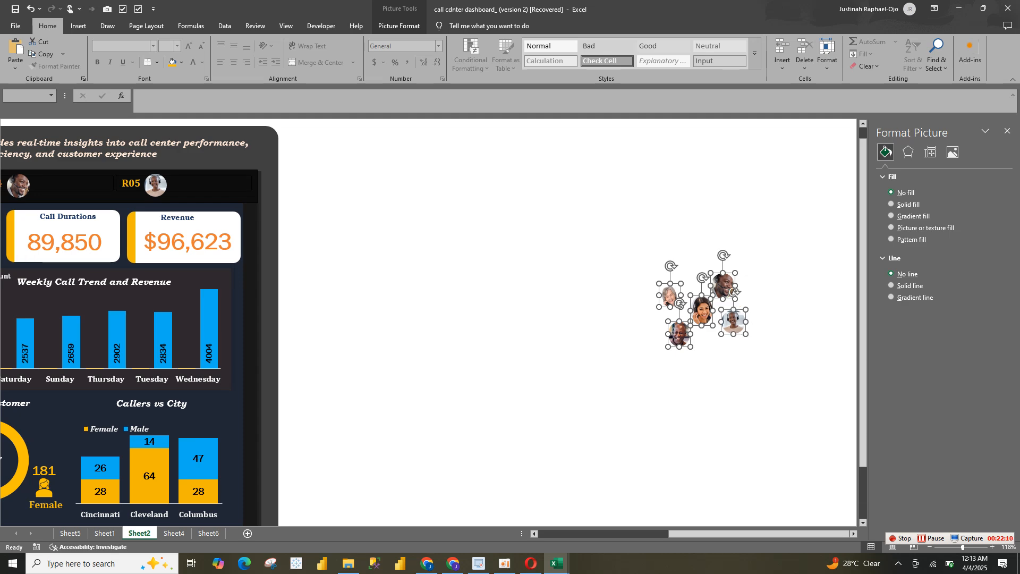
pyautogui.click(173, 533)
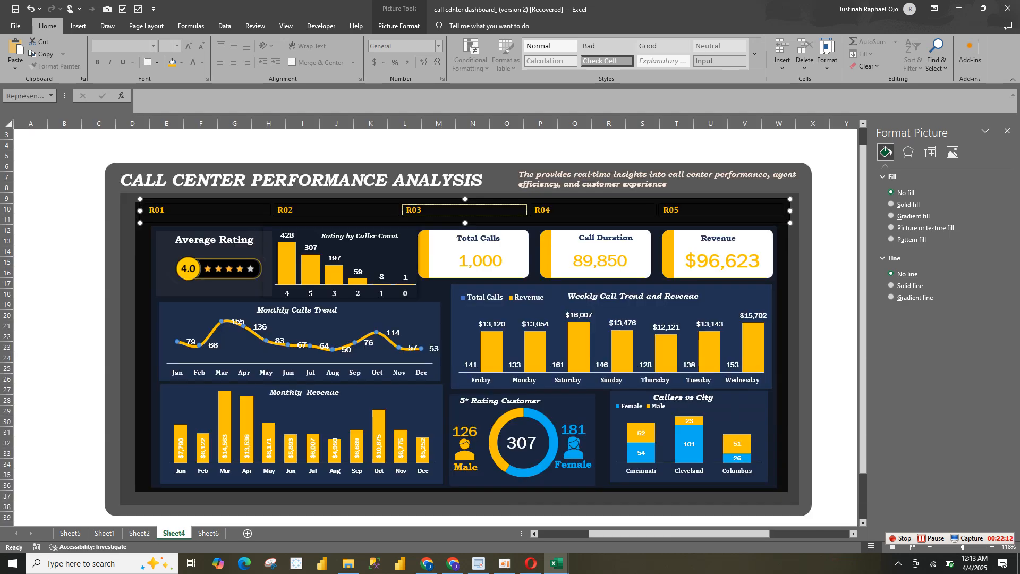
pyautogui.click(64, 326)
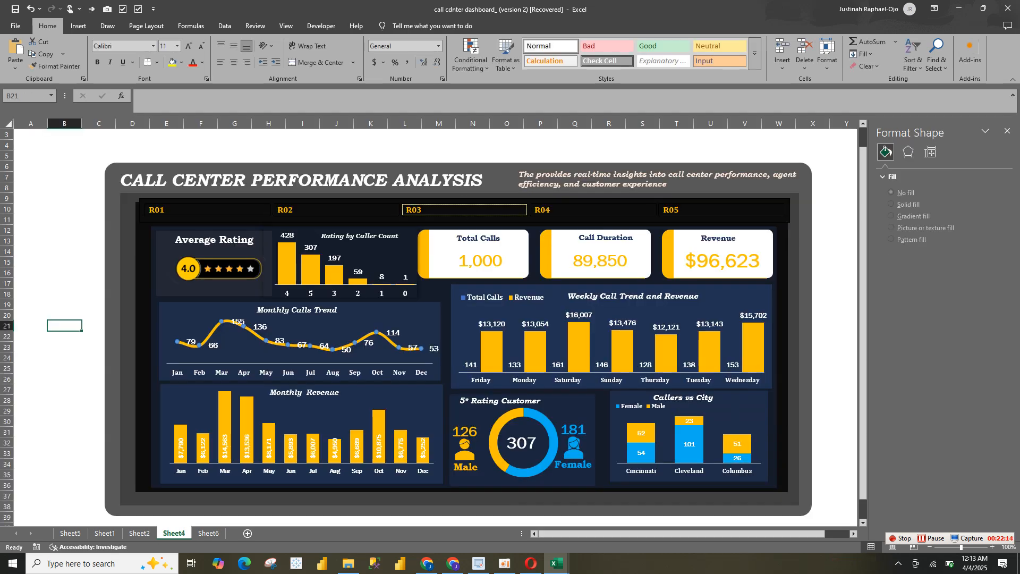
pyautogui.hotkey('ctrl', 'v')
pyautogui.click(64, 283)
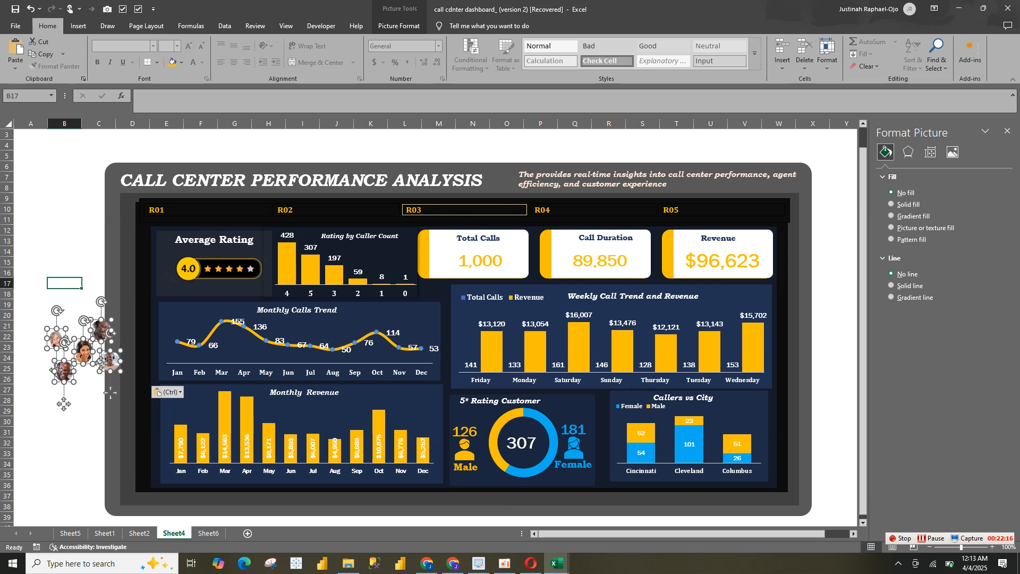
# Place the five pasted portraits on the Representative slicer, one beside each label R01 to R05, and fine-tune the R01 portrait's position
pyautogui.moveTo(55, 339); pyautogui.dragTo(168, 212)
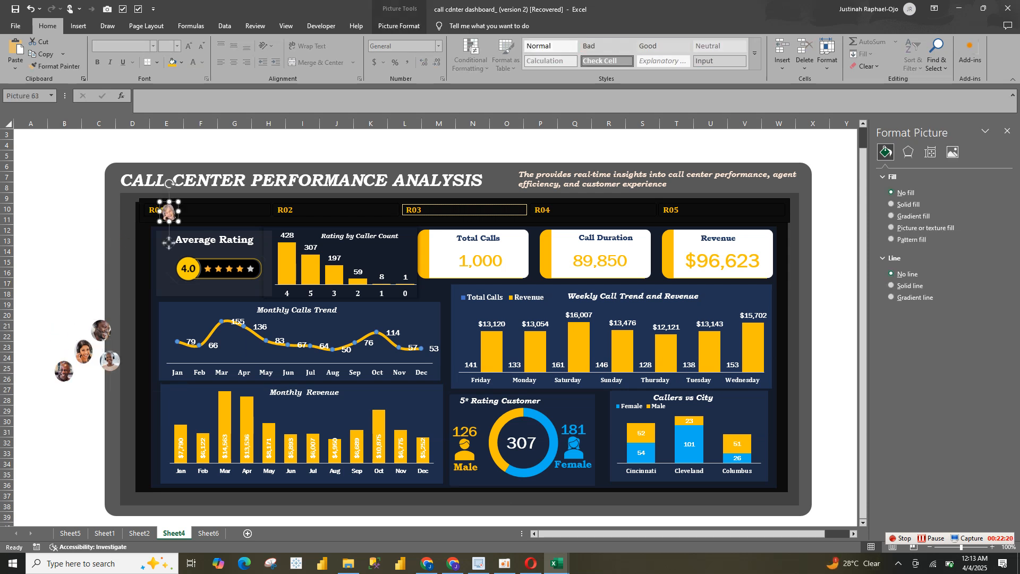
pyautogui.click(84, 352)
pyautogui.moveTo(84, 351); pyautogui.dragTo(301, 213)
pyautogui.moveTo(101, 331); pyautogui.dragTo(531, 213)
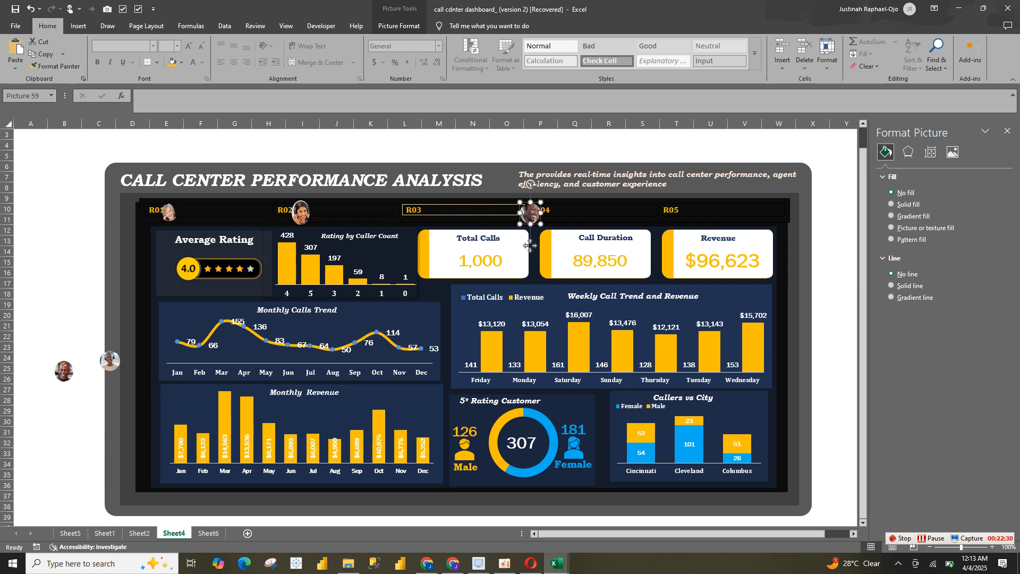
pyautogui.click(530, 221)
pyautogui.click(532, 246)
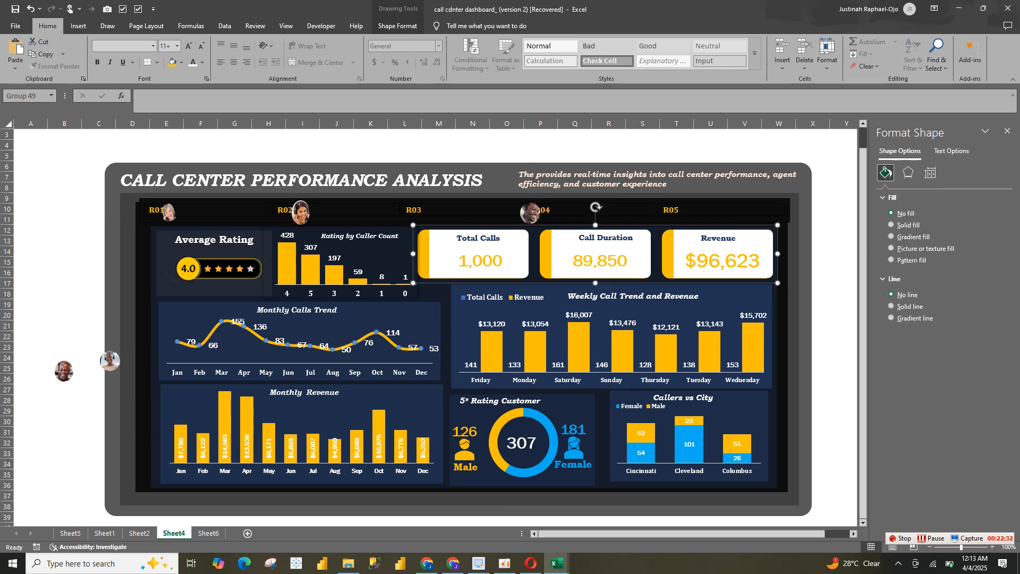
pyautogui.moveTo(110, 361); pyautogui.dragTo(693, 212)
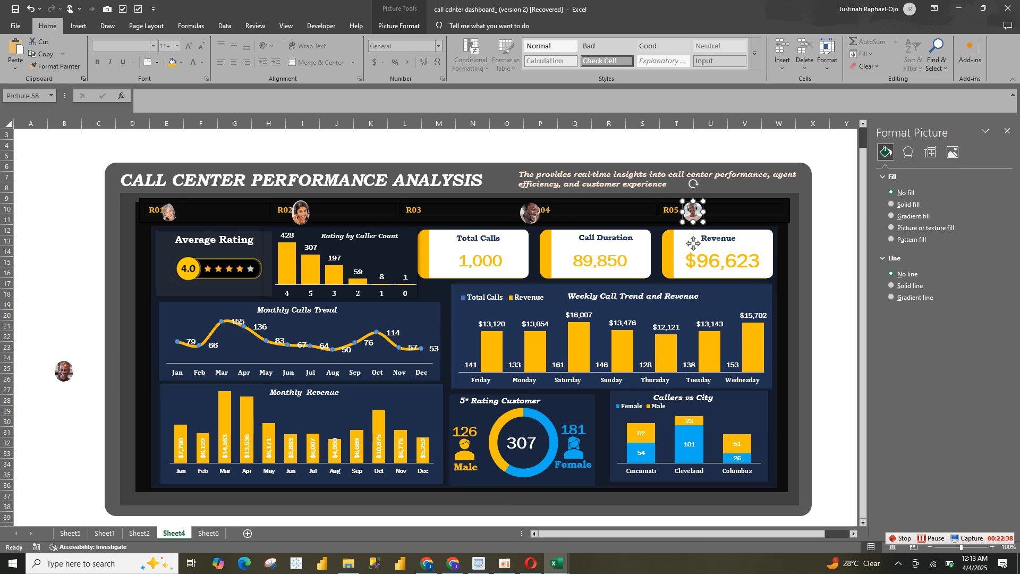
pyautogui.moveTo(530, 212); pyautogui.dragTo(444, 212)
pyautogui.moveTo(64, 371); pyautogui.dragTo(563, 209)
pyautogui.click(562, 242)
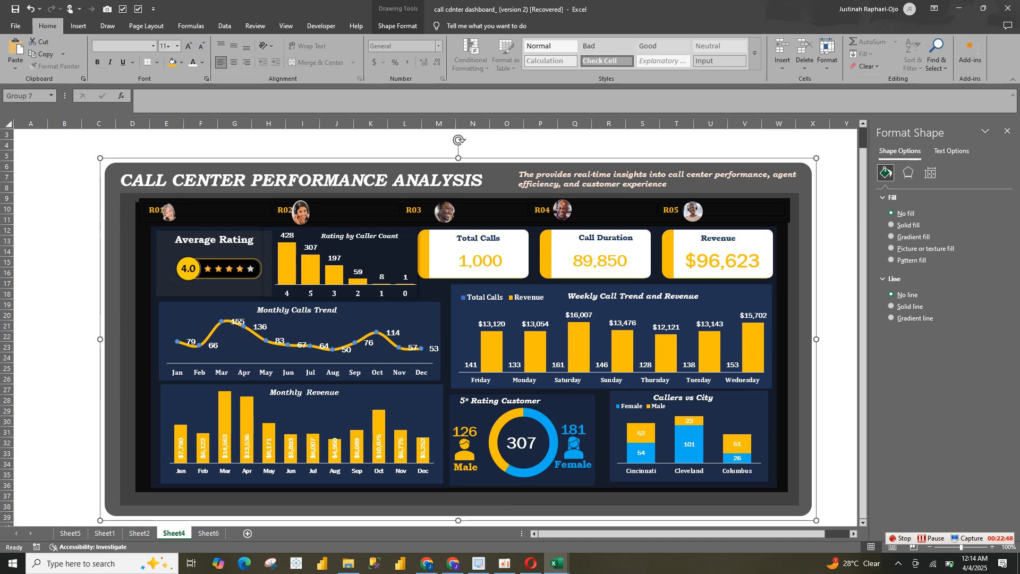
pyautogui.click(169, 212)
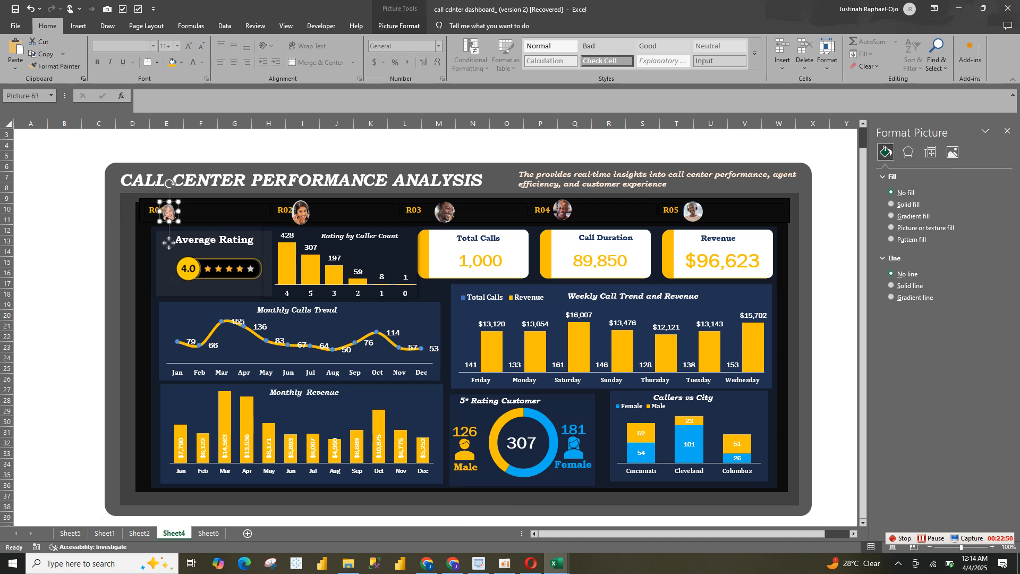
pyautogui.moveTo(169, 212); pyautogui.dragTo(174, 208)
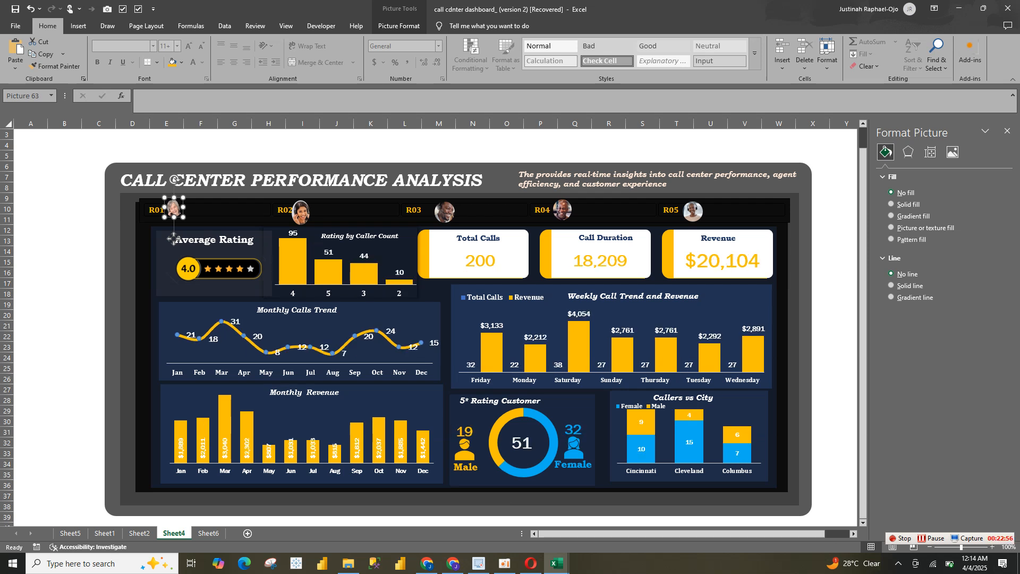
# Group all the dashboard's objects on Sheet4, including the charts, cards, slicer and portraits, into a single object
pyautogui.hotkey('ctrl', 'a')
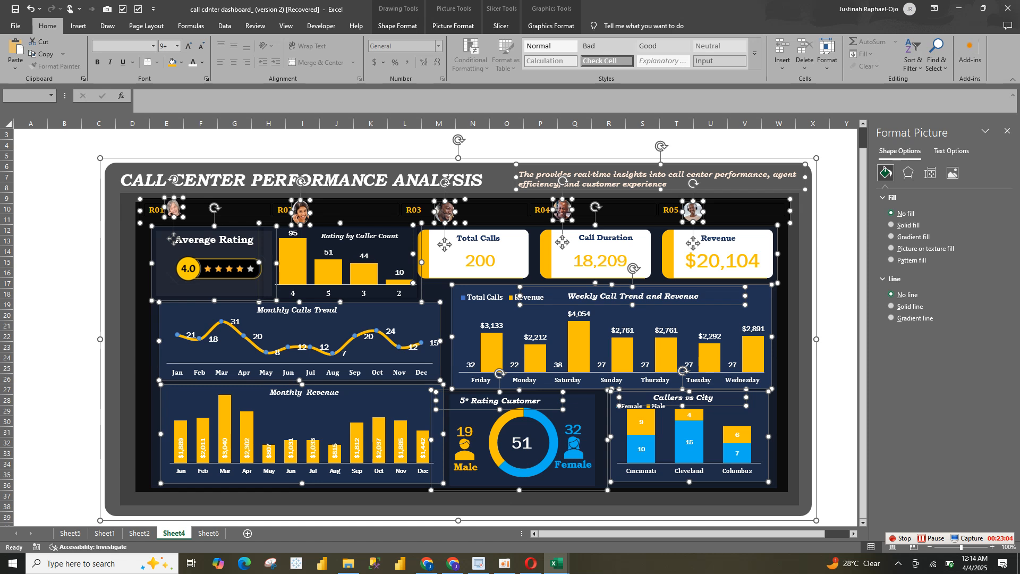
pyautogui.rightClick(818, 158)
pyautogui.moveTo(850, 235)
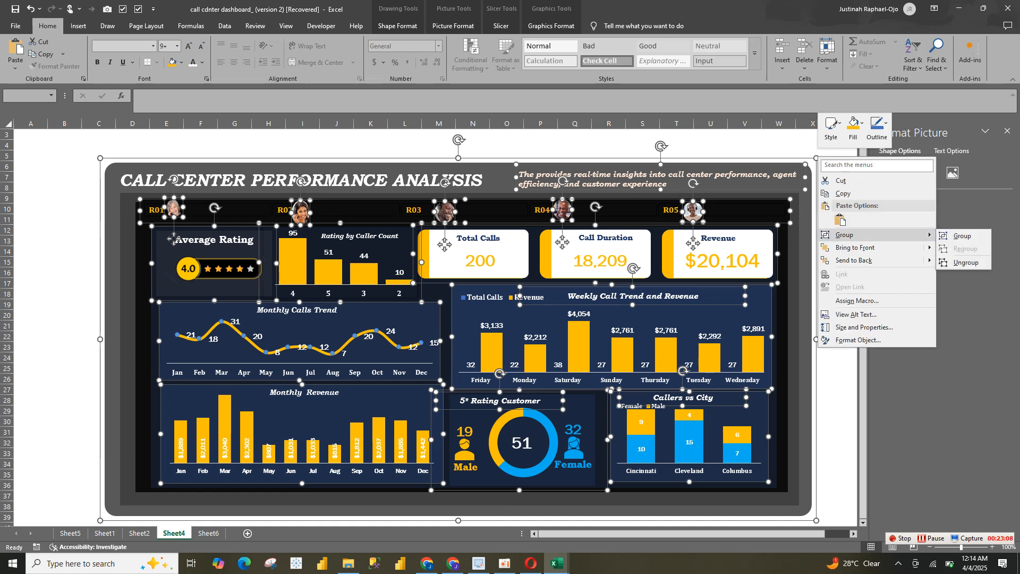
pyautogui.click(962, 236)
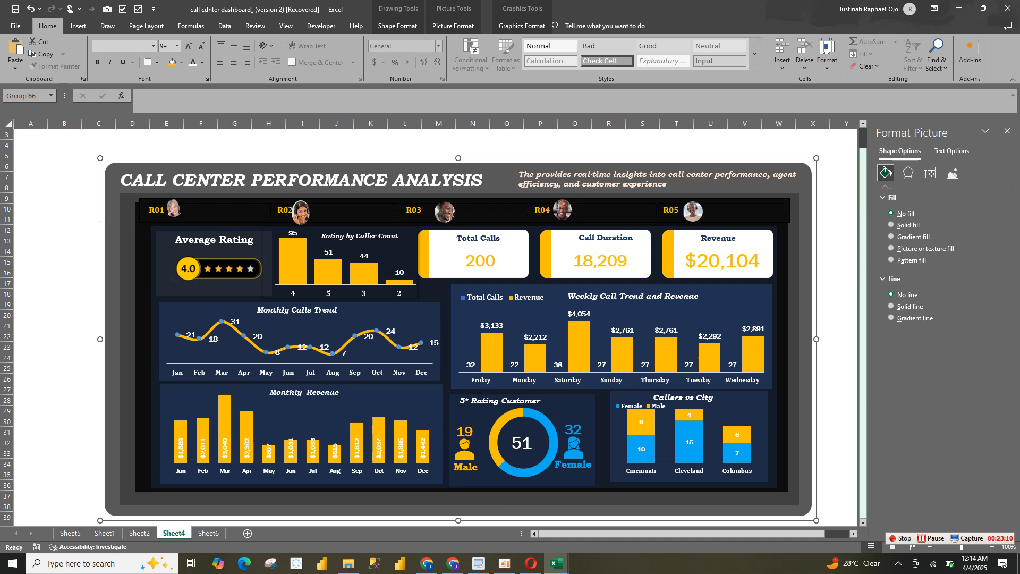
# Move the grouped dashboard about one column to the left and one row up on Sheet4, and keep it selected
pyautogui.moveTo(458, 339); pyautogui.dragTo(418, 328)
pyautogui.click(786, 230)
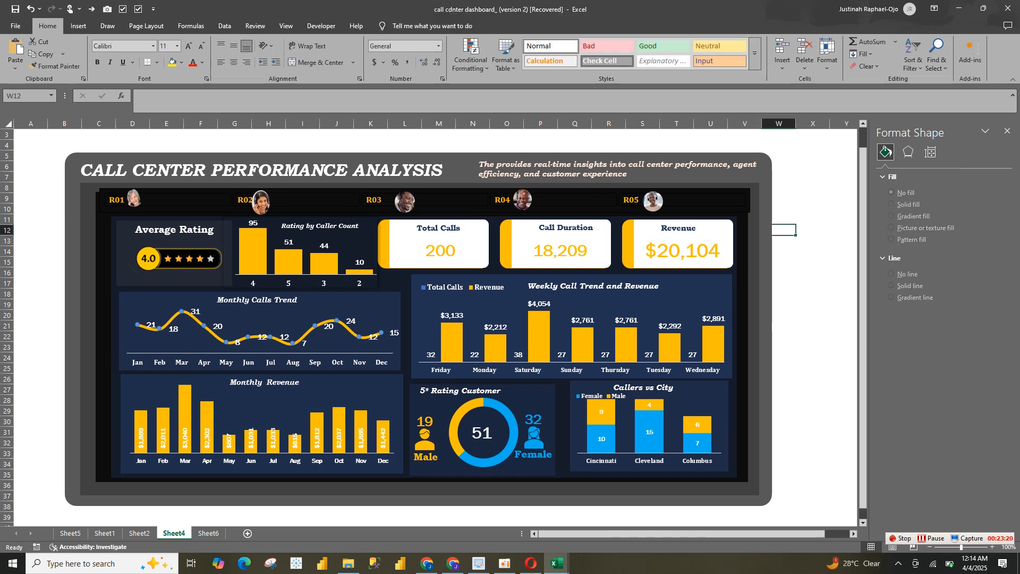
pyautogui.click(765, 234)
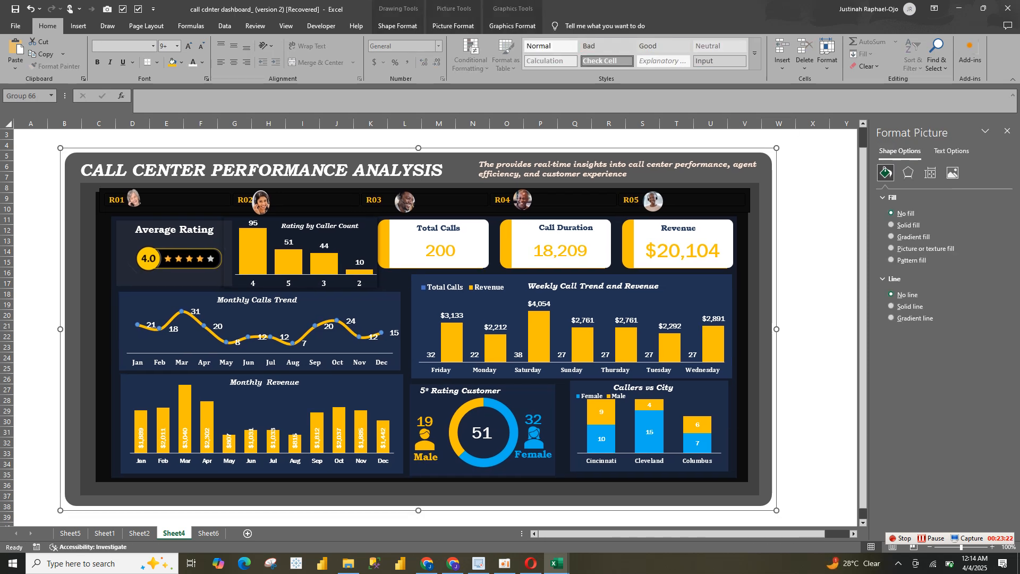